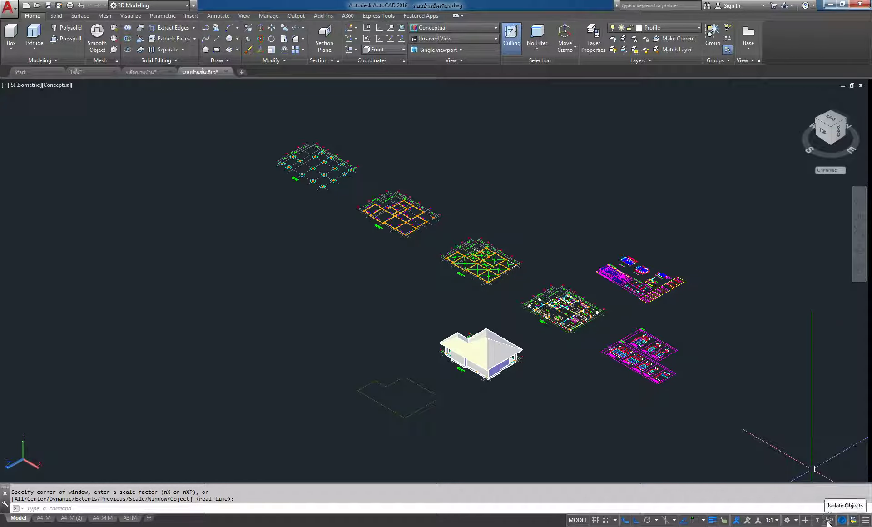
# Step: Start Isolate Objects and pick the roof, walls, a column and the floor slab
pyautogui.click(828, 520)
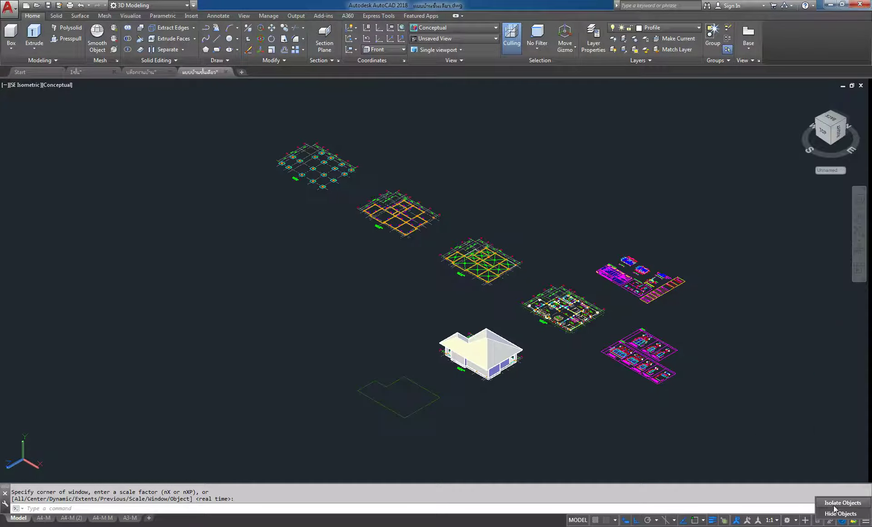
pyautogui.click(841, 502)
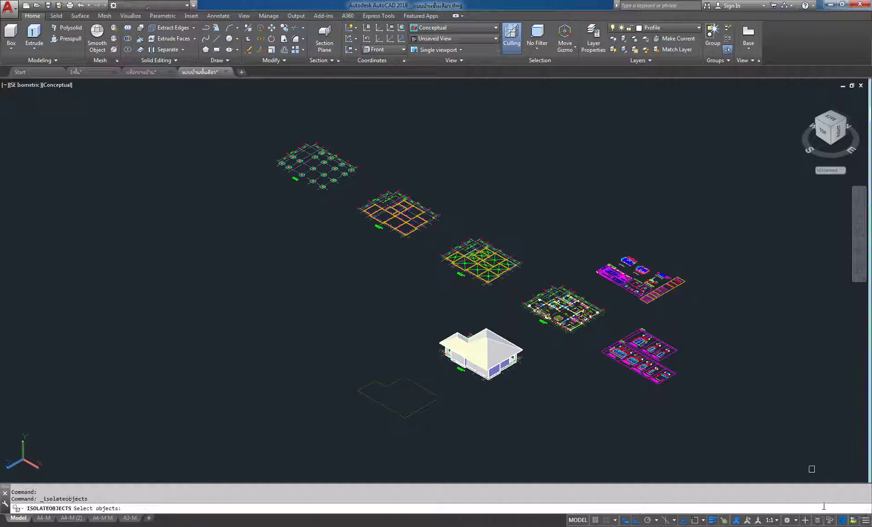
pyautogui.scroll(3, 506, 382)
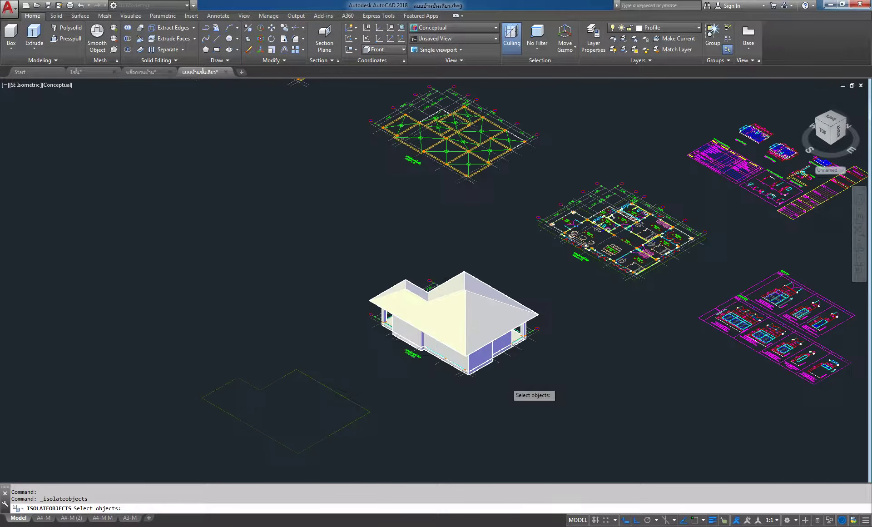
pyautogui.scroll(3, 506, 383)
pyautogui.click(440, 245)
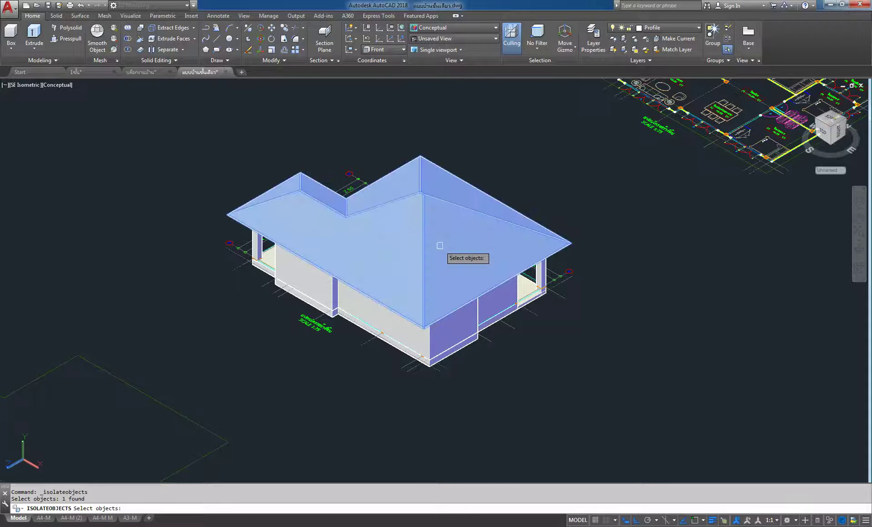
pyautogui.click(379, 323)
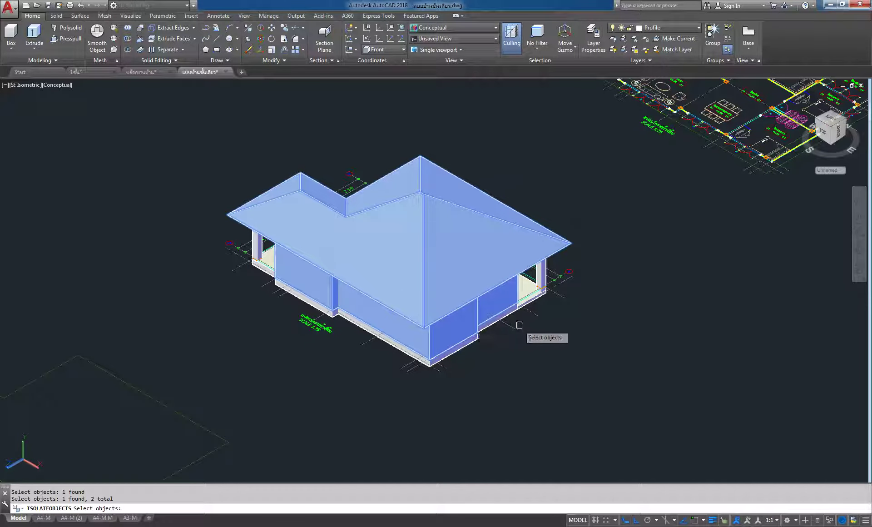
pyautogui.click(541, 275)
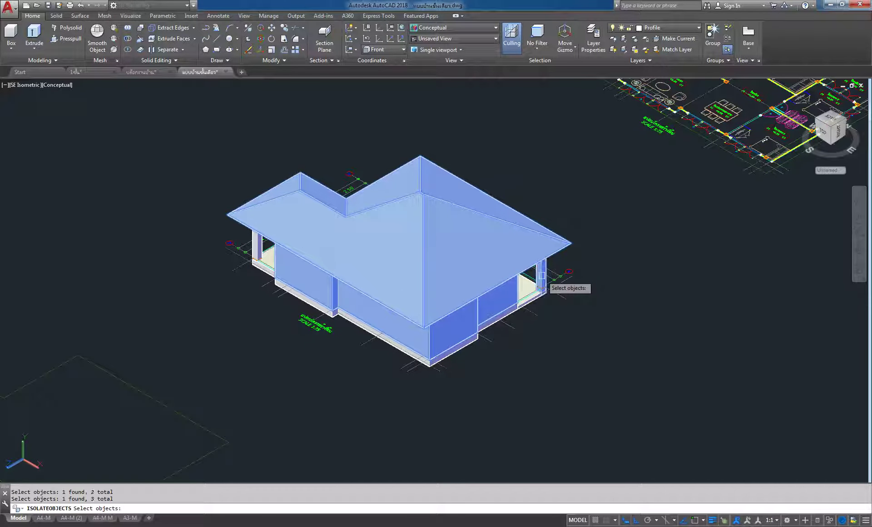
pyautogui.click(526, 283)
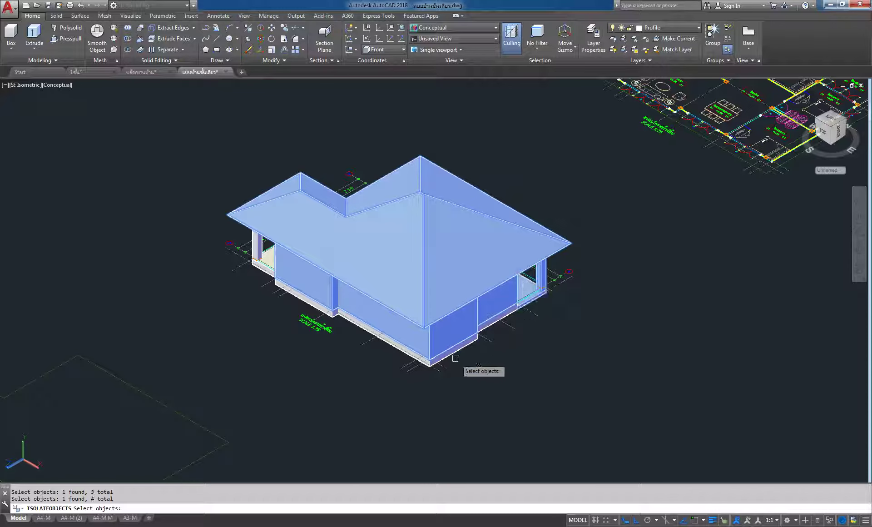
pyautogui.scroll(5, 457, 354)
pyautogui.click(459, 341)
pyautogui.scroll(-4, 590, 285)
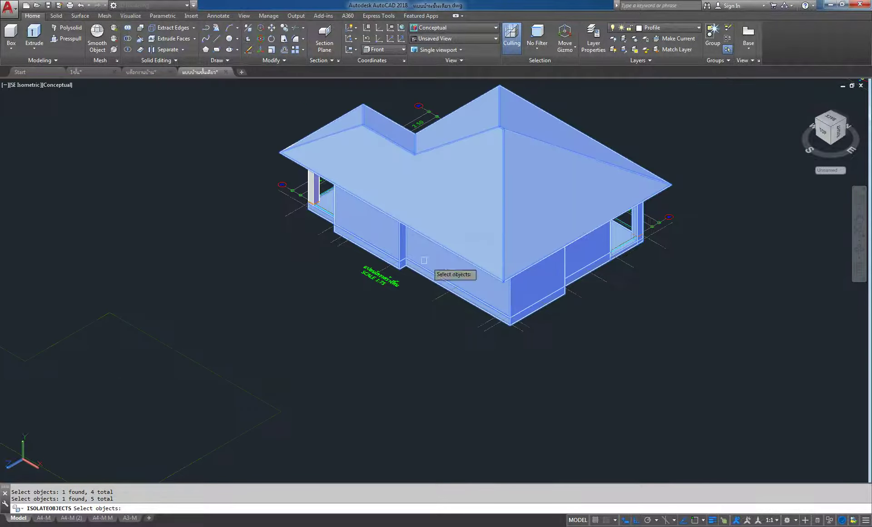
# Step: Orbit to the other side, add the front step and porch column, and finish isolating
pyautogui.click(859, 254)
pyautogui.moveTo(545, 255); pyautogui.dragTo(662, 249)
pyautogui.rightClick(623, 170)
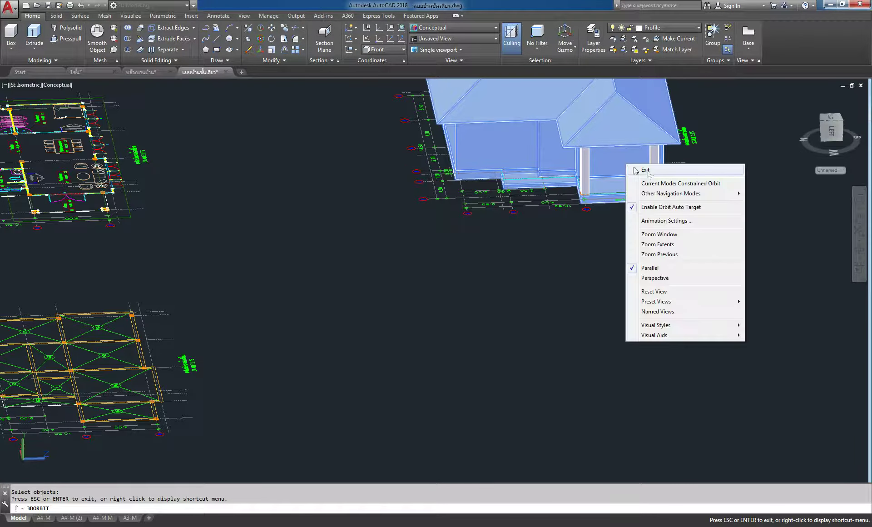
pyautogui.click(633, 167)
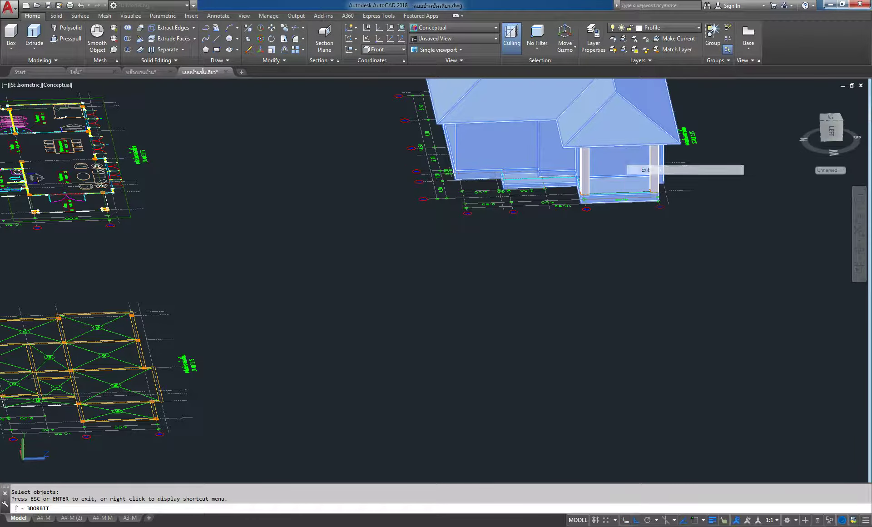
pyautogui.click(581, 165)
pyautogui.scroll(6, 532, 175)
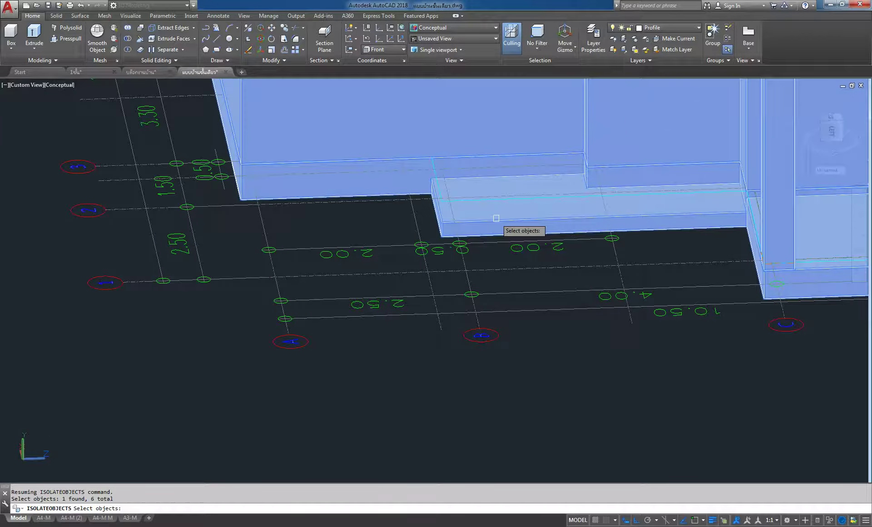
pyautogui.scroll(-6, 483, 215)
pyautogui.scroll(3, 544, 205)
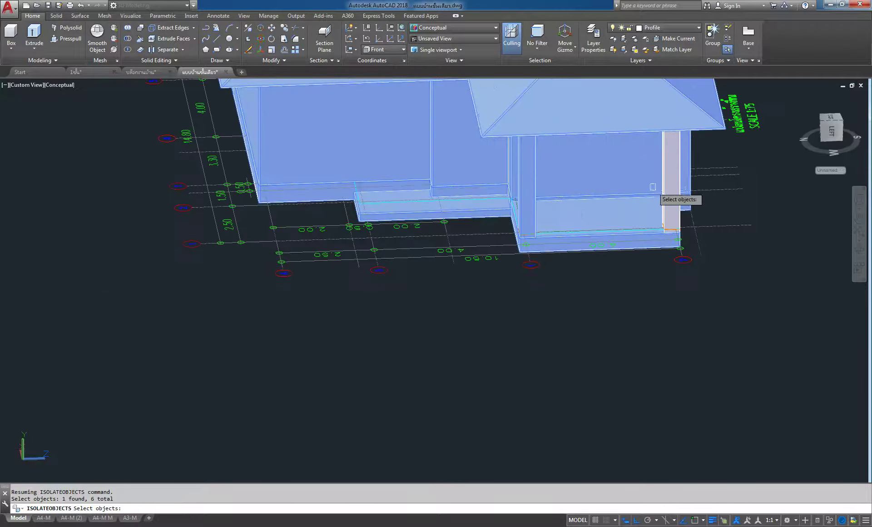
pyautogui.click(670, 185)
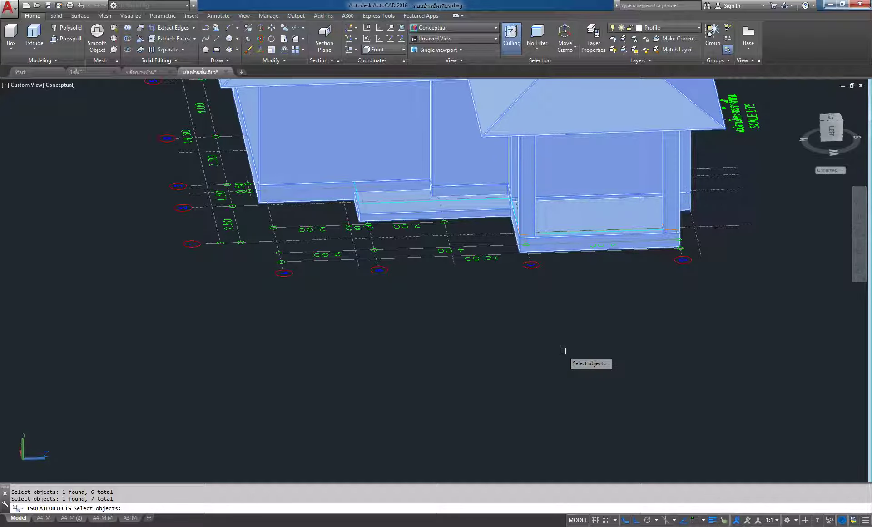
pyautogui.press('Return')
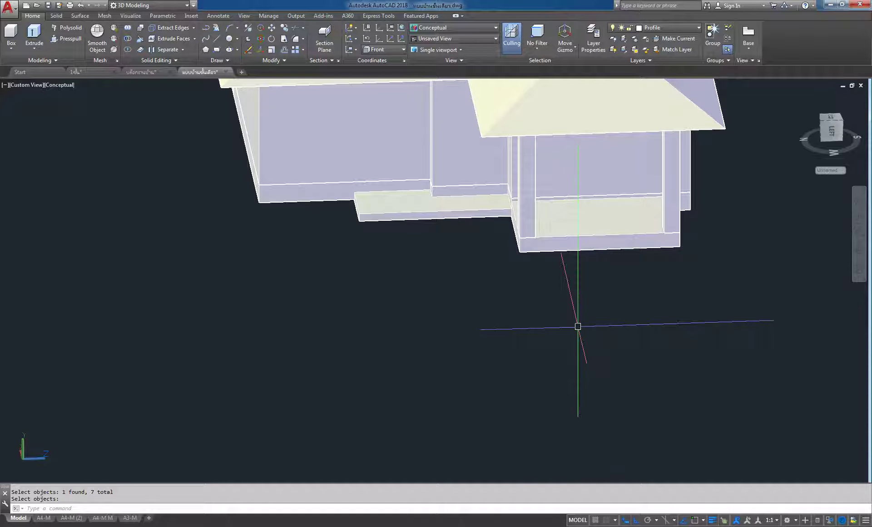
# Step: Orbit and pan the isolated house to look down onto its hip roof
pyautogui.keyDown('shift'); pyautogui.moveTo(794, 249); pyautogui.dragTo(700, 340, button='middle'); pyautogui.keyUp('shift')
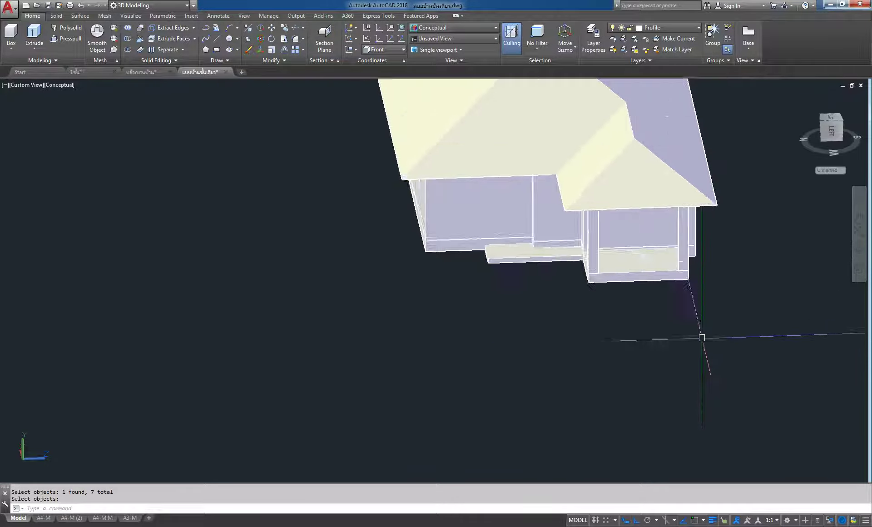
pyautogui.scroll(-5, 695, 327)
pyautogui.scroll(4, 695, 327)
pyautogui.moveTo(693, 300); pyautogui.dragTo(627, 296, button='middle')
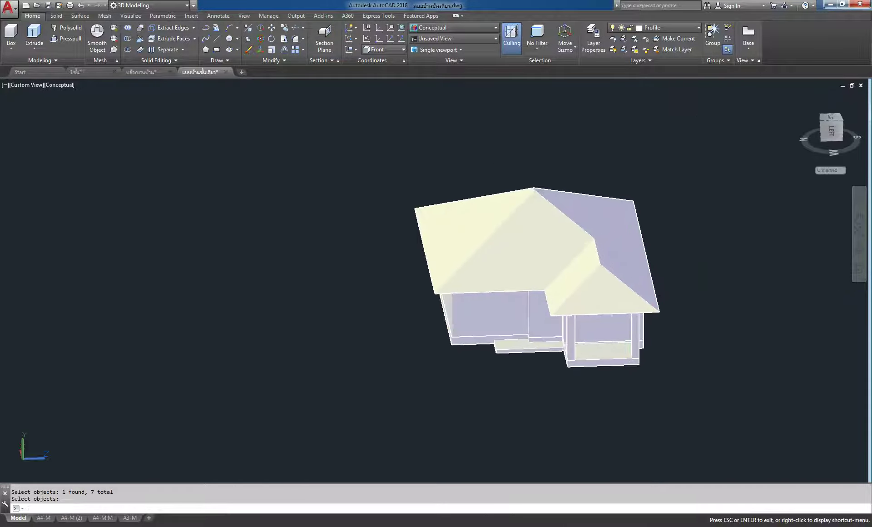
pyautogui.click(859, 251)
pyautogui.moveTo(681, 282)
pyautogui.mouseDown()
pyautogui.moveTo(611, 286)
pyautogui.moveTo(759, 292)
pyautogui.moveTo(453, 305)
pyautogui.moveTo(416, 315)
pyautogui.moveTo(664, 309)
pyautogui.mouseUp()
pyautogui.rightClick(521, 169)
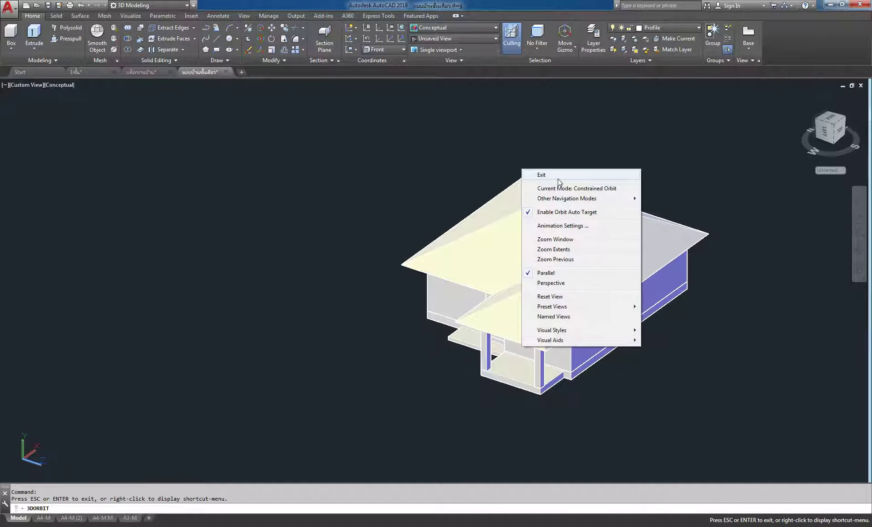
pyautogui.click(557, 177)
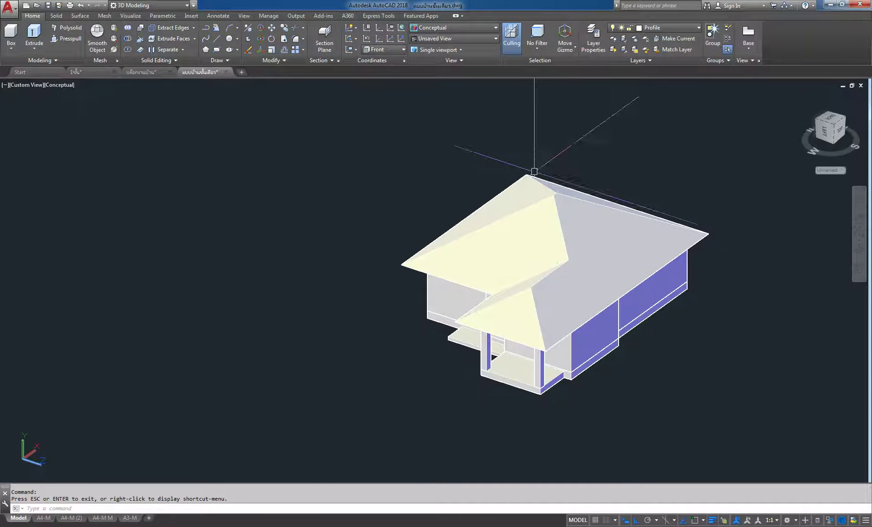
pyautogui.click(32, 84)
# Step: View the house from Top, zoomed in, then from the Front and Right elevations
pyautogui.click(44, 108)
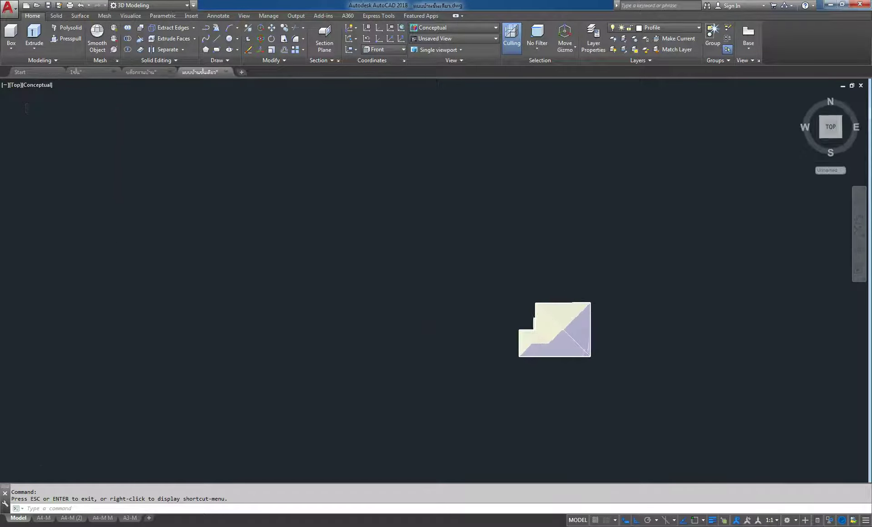
pyautogui.click(859, 234)
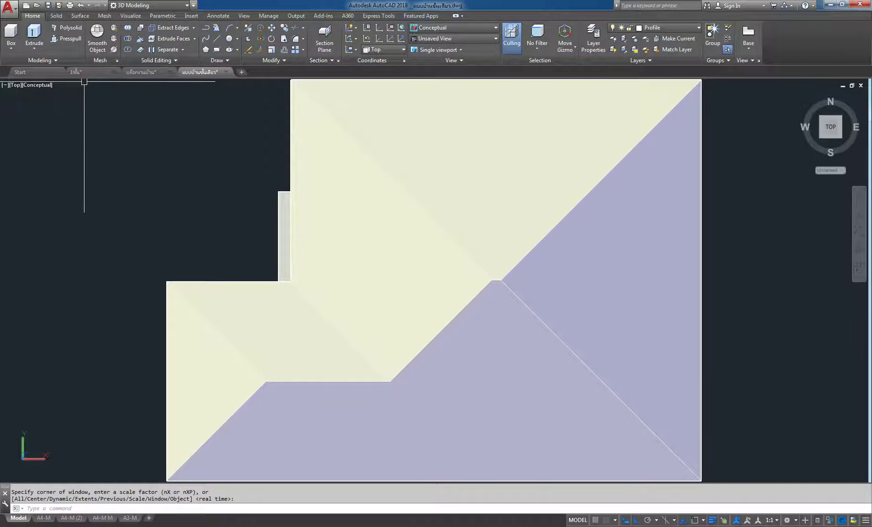
pyautogui.click(15, 85)
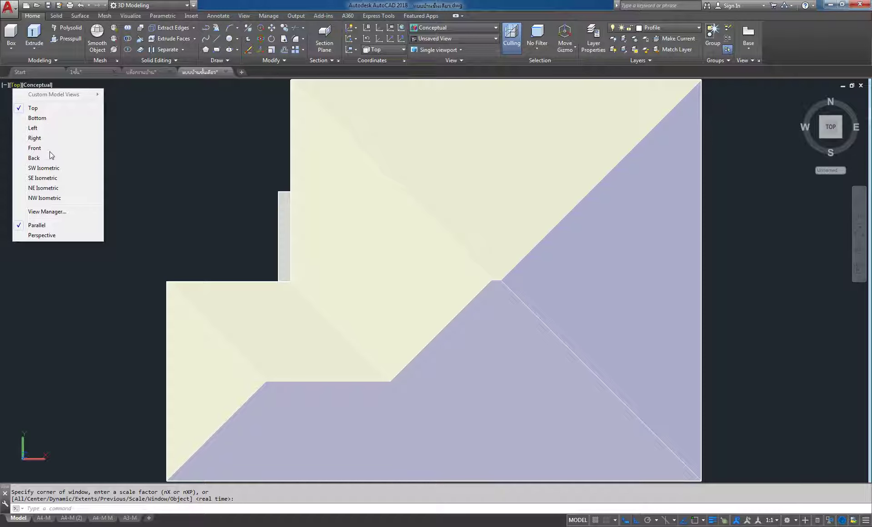
pyautogui.click(34, 148)
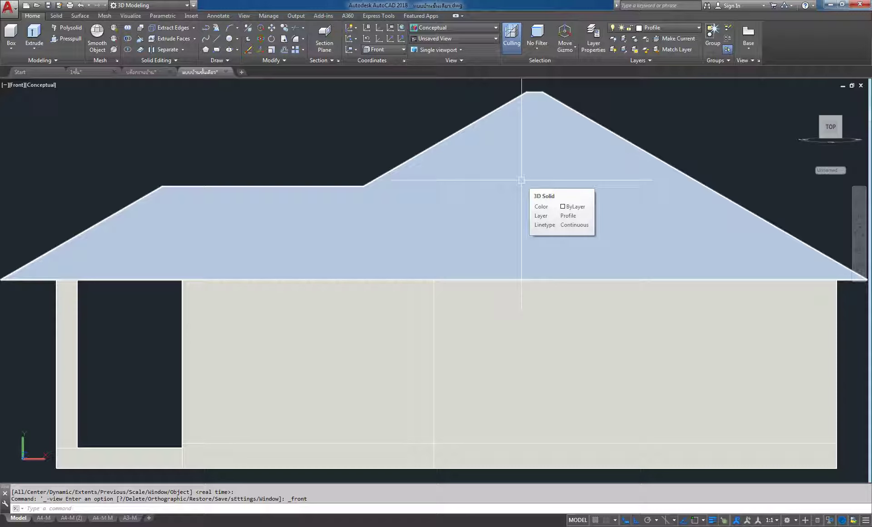
pyautogui.click(18, 86)
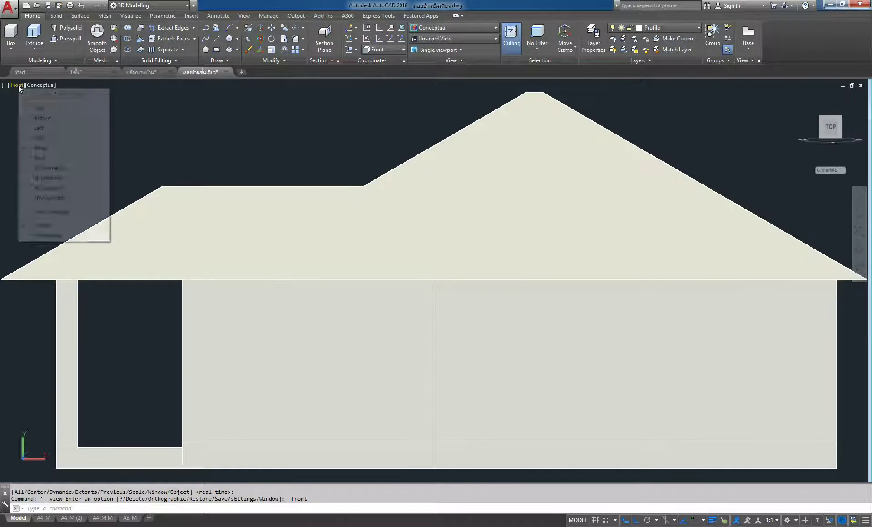
pyautogui.click(51, 139)
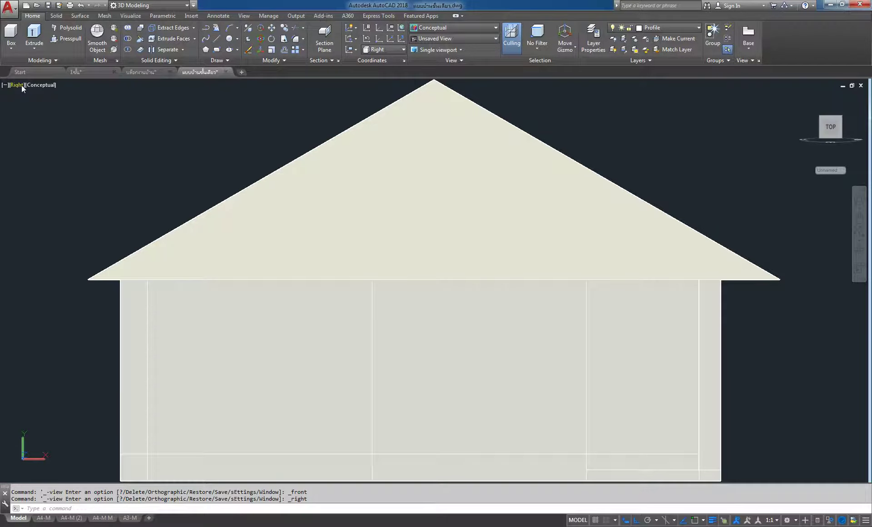
# Step: Check the Left and Back elevations, then settle on SE Isometric
pyautogui.click(21, 85)
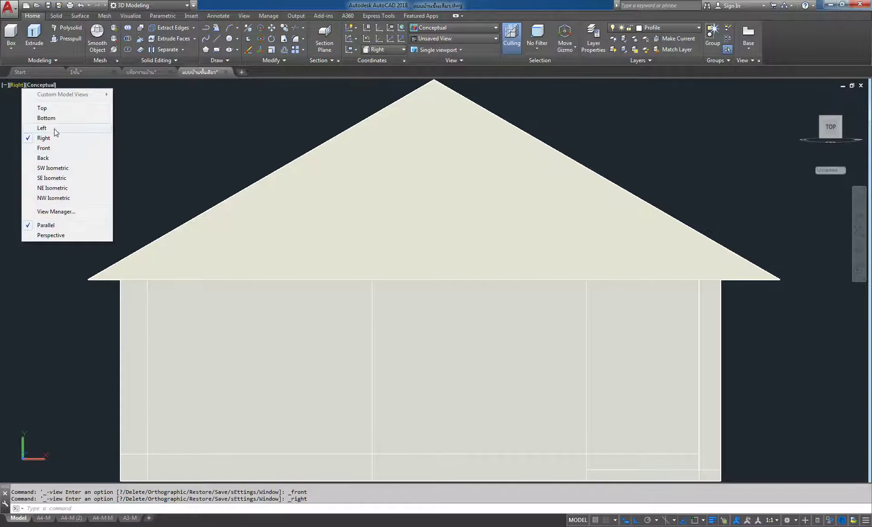
pyautogui.click(53, 128)
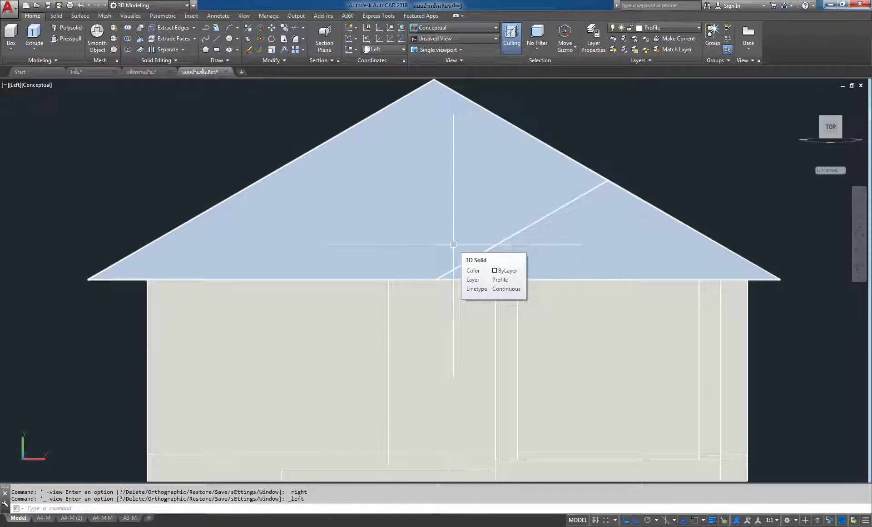
pyautogui.click(16, 85)
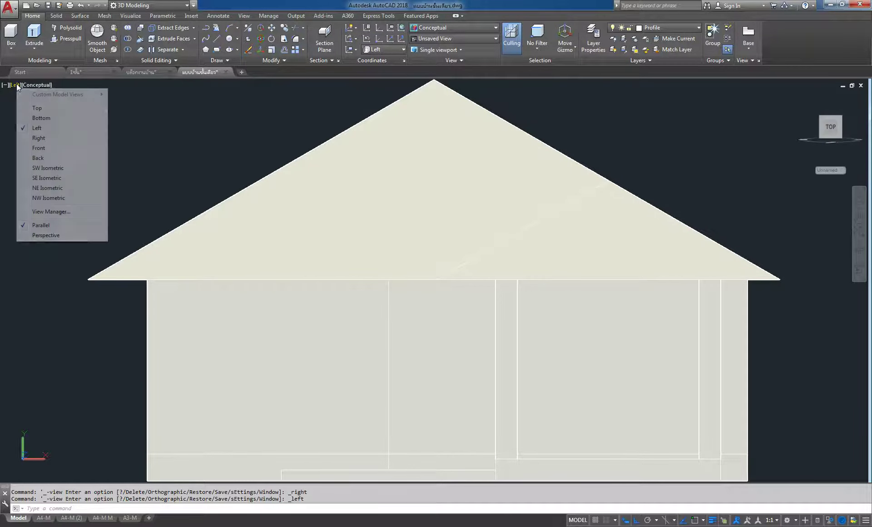
pyautogui.click(46, 159)
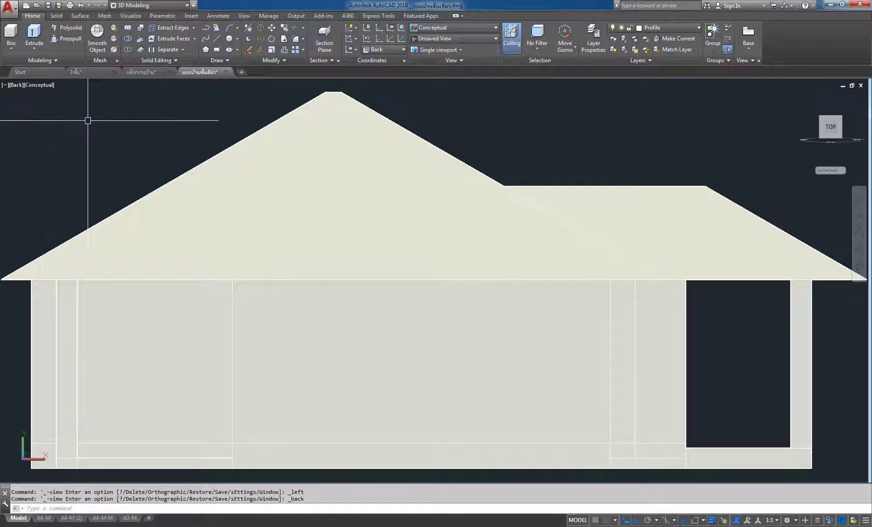
pyautogui.click(19, 85)
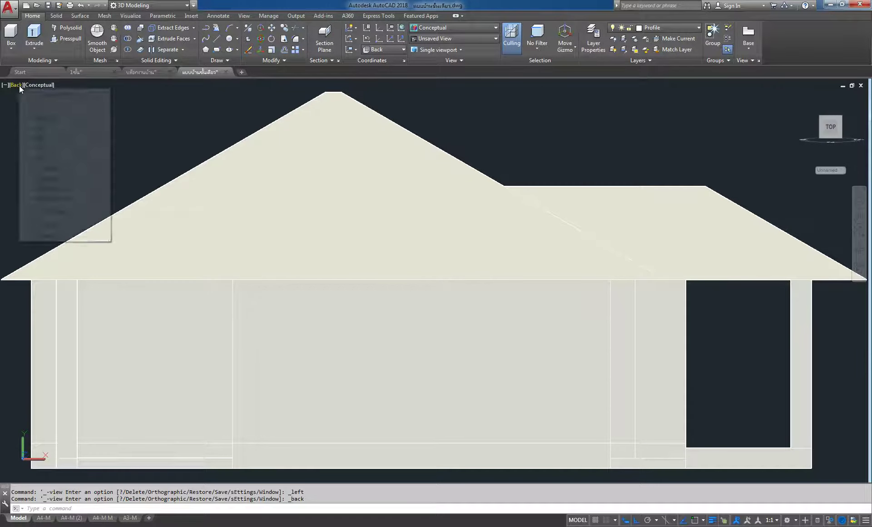
pyautogui.click(55, 178)
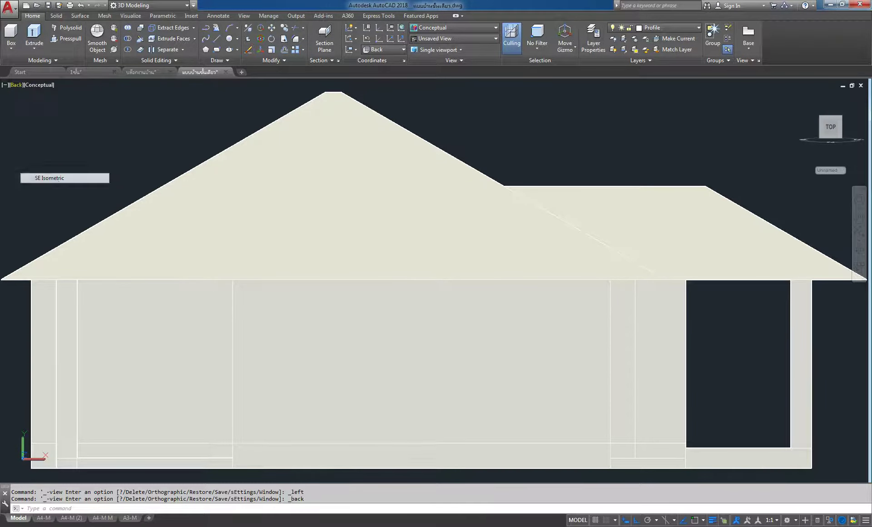
# Step: Zoom and pan around the house's left wall and select the wall solid
pyautogui.scroll(2, 274, 404)
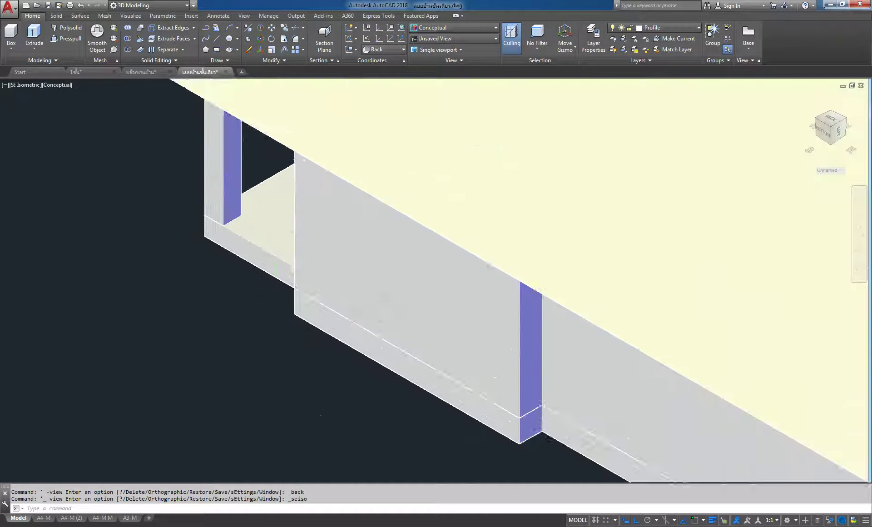
pyautogui.scroll(1, 224, 262)
pyautogui.scroll(1, 253, 282)
pyautogui.scroll(1, 252, 178)
pyautogui.scroll(-3, 251, 178)
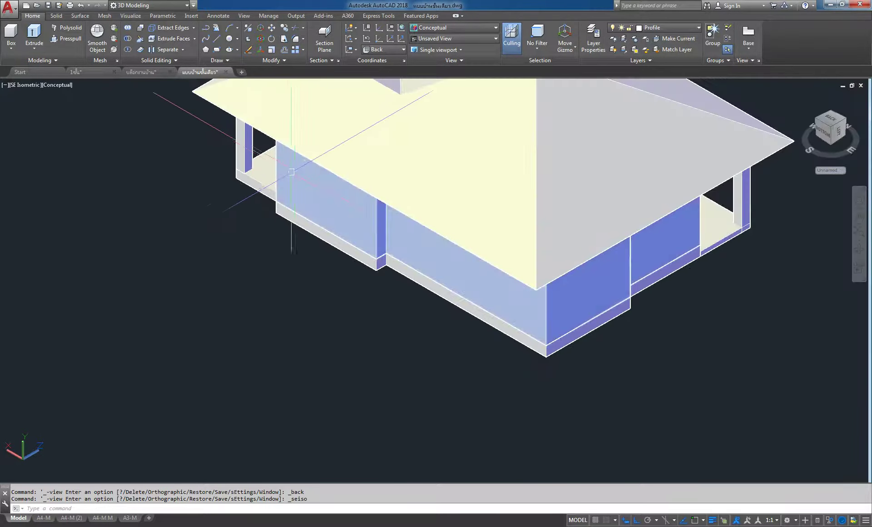
pyautogui.scroll(3, 251, 182)
pyautogui.scroll(1, 251, 196)
pyautogui.scroll(1, 252, 196)
pyautogui.moveTo(337, 202); pyautogui.dragTo(390, 188, button='middle')
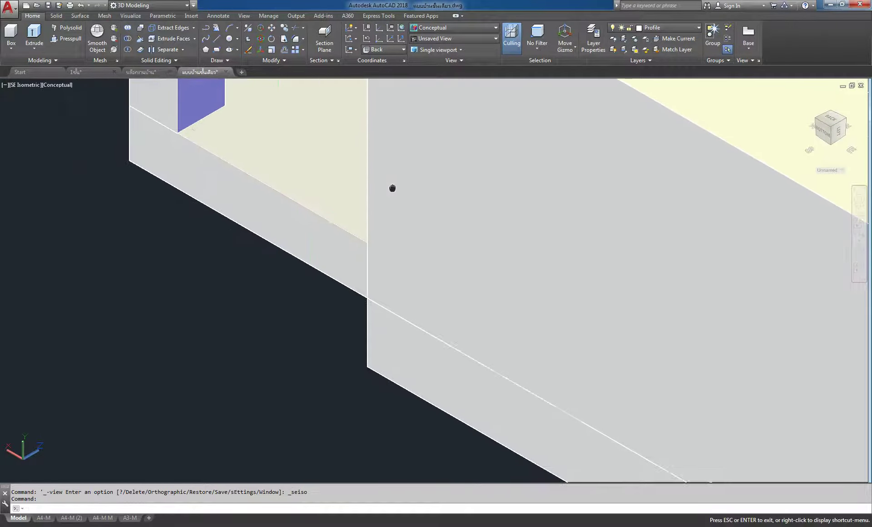
pyautogui.click(181, 156)
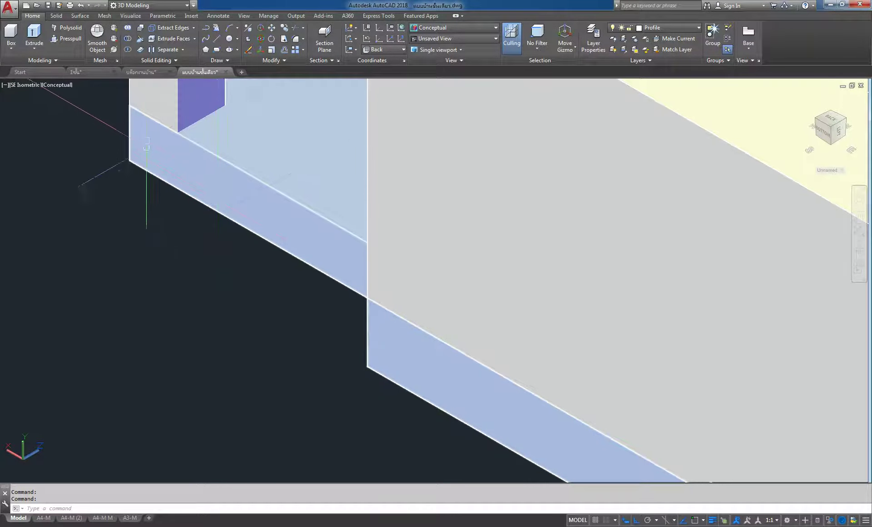
pyautogui.scroll(2, 146, 175)
pyautogui.moveTo(170, 146); pyautogui.dragTo(233, 184, button='middle')
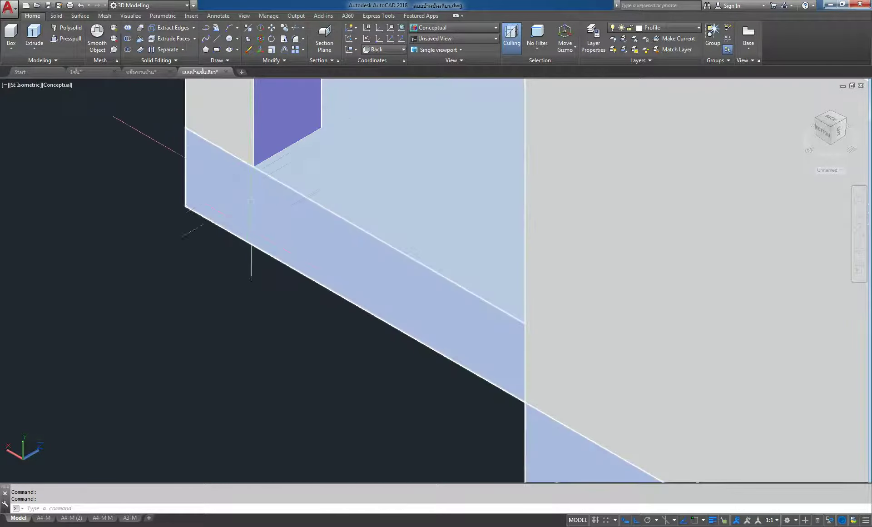
pyautogui.scroll(-2, 255, 188)
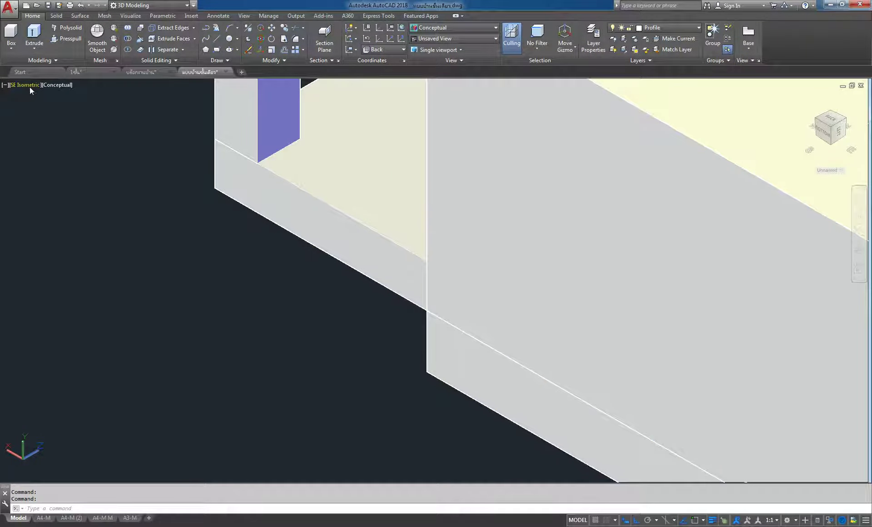
# Step: Switch to SW Isometric and zoom in on the porch's lower wall corner
pyautogui.click(29, 86)
pyautogui.click(58, 170)
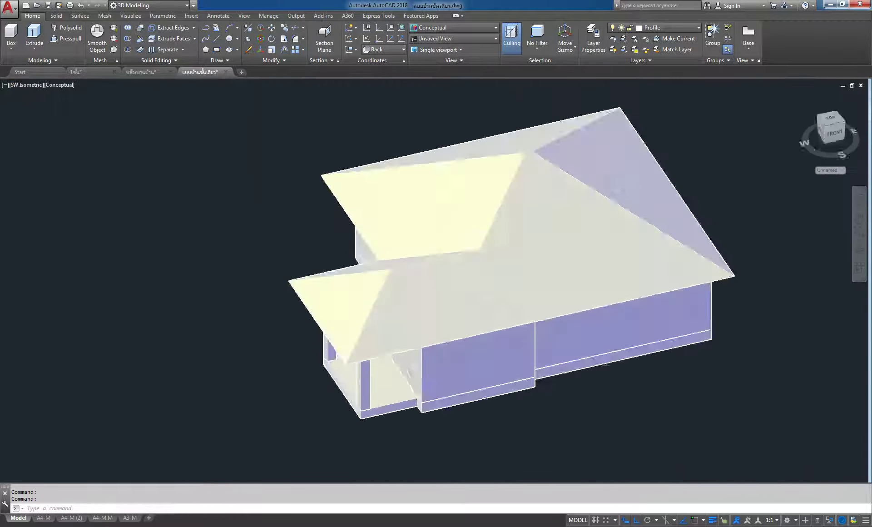
pyautogui.scroll(5, 456, 454)
pyautogui.moveTo(456, 455); pyautogui.dragTo(457, 313, button='middle')
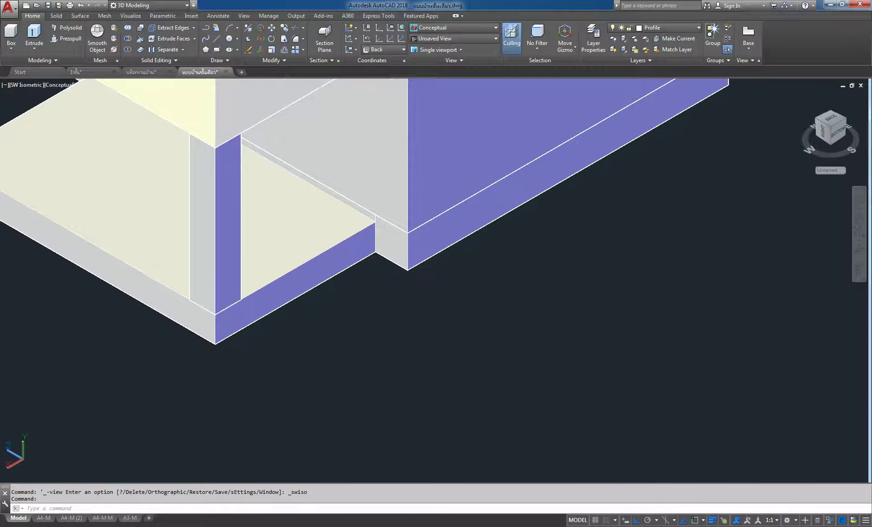
pyautogui.scroll(3, 379, 282)
pyautogui.scroll(-3, 432, 209)
pyautogui.scroll(2, 414, 227)
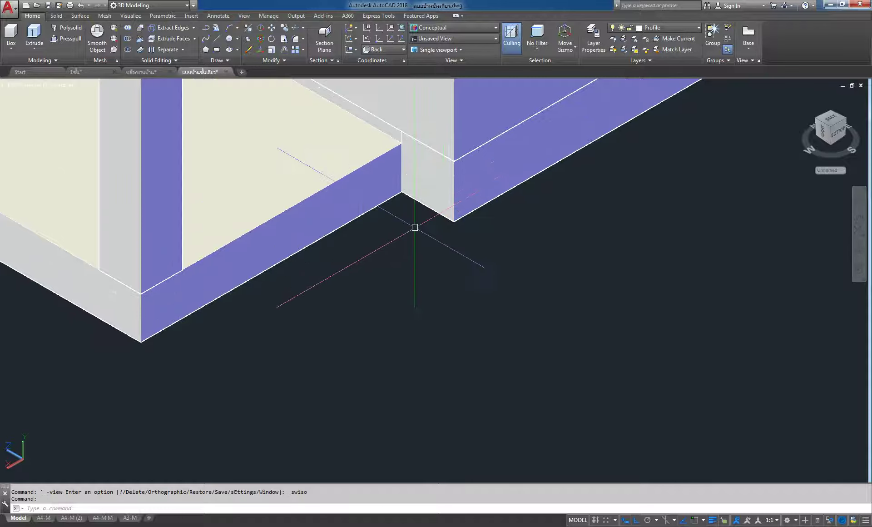
pyautogui.scroll(3, 409, 207)
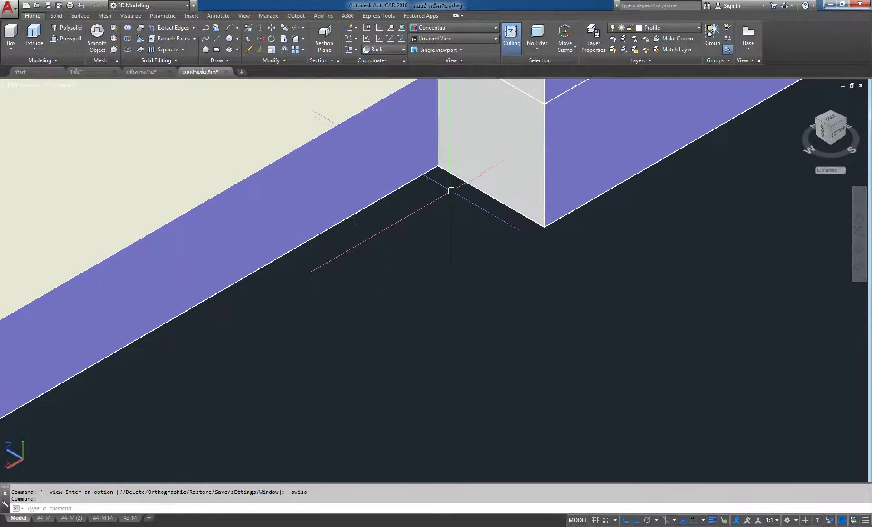
pyautogui.scroll(-3, 425, 204)
pyautogui.scroll(-1, 311, 259)
pyautogui.scroll(2, 311, 259)
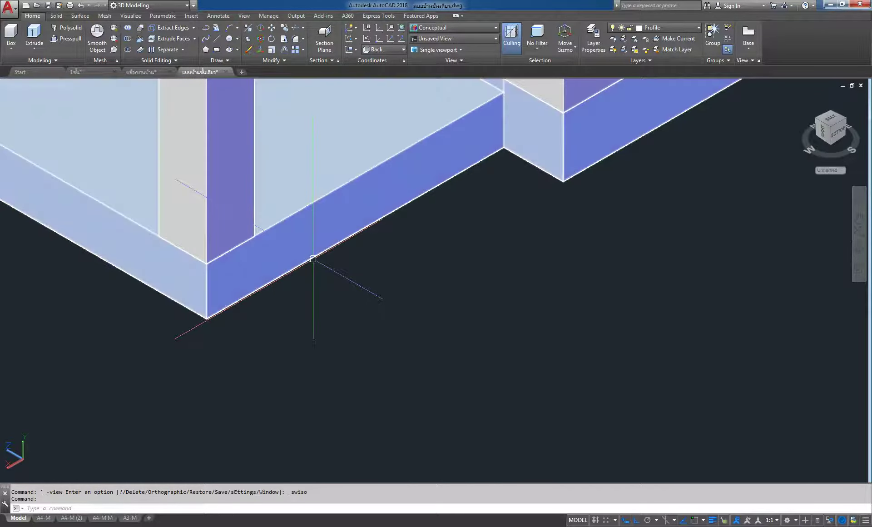
pyautogui.click(11, 34)
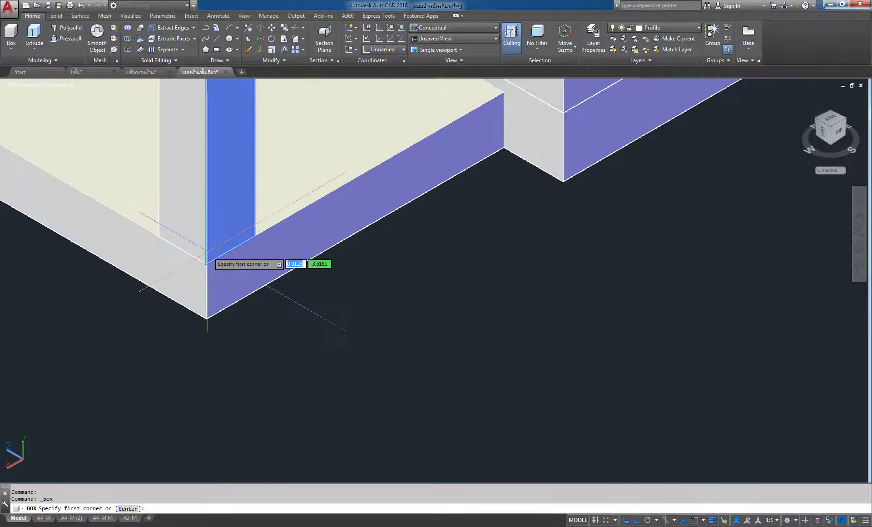
pyautogui.scroll(5, 207, 313)
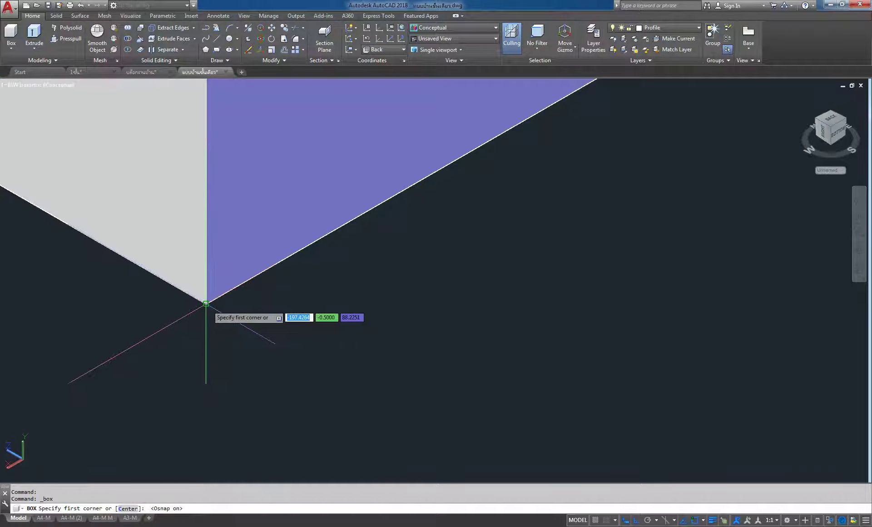
pyautogui.click(206, 303)
pyautogui.scroll(-3, 282, 346)
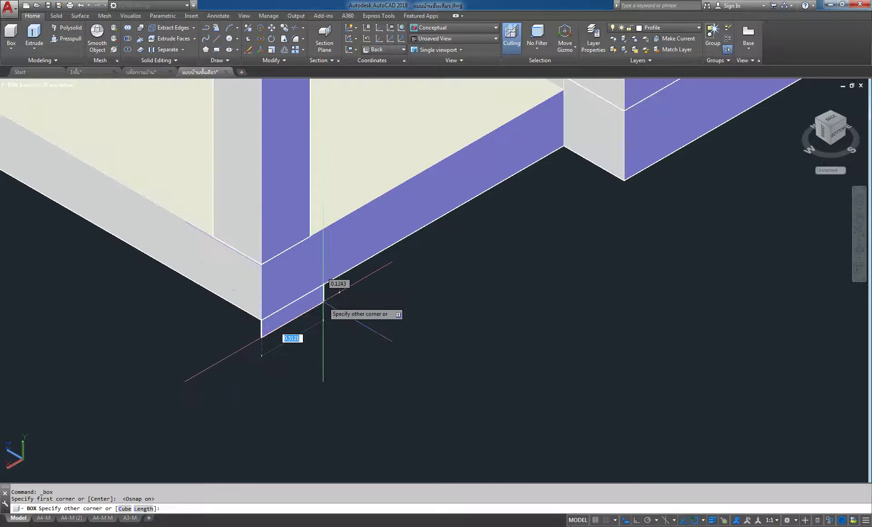
pyautogui.moveTo(323, 300); pyautogui.dragTo(286, 271, button='middle')
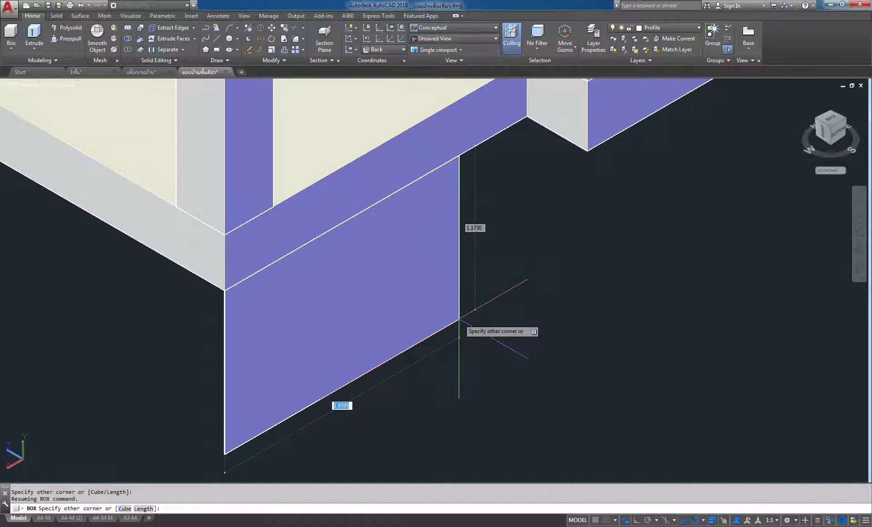
pyautogui.press('Escape')
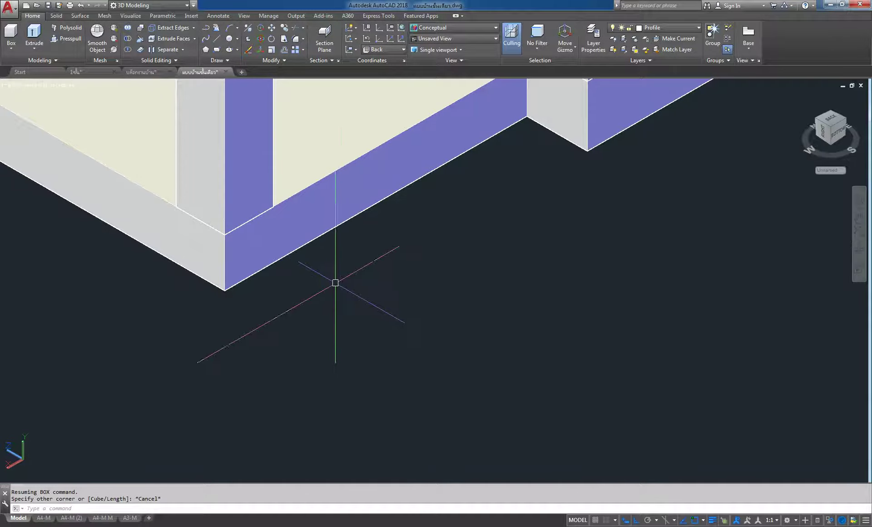
# Step: Flip to Top view and back to SW Isometric, zooming in on the porch
pyautogui.click(26, 85)
pyautogui.click(46, 108)
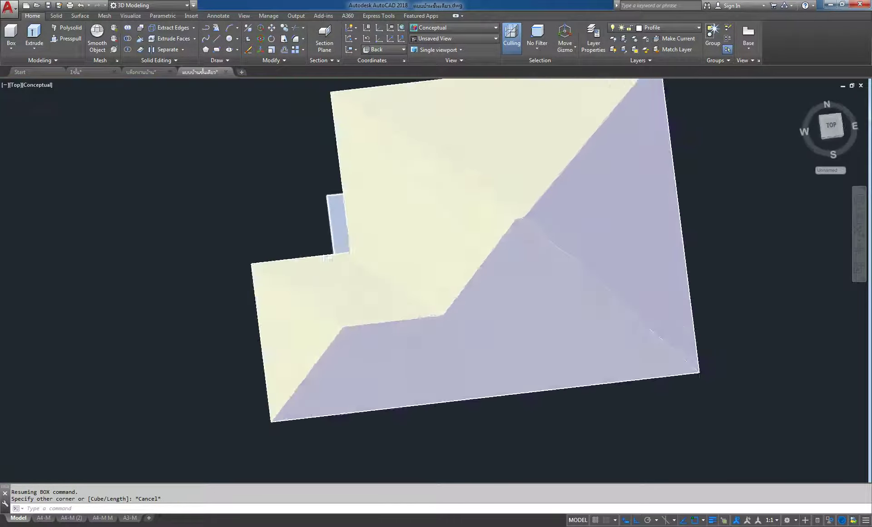
pyautogui.click(16, 86)
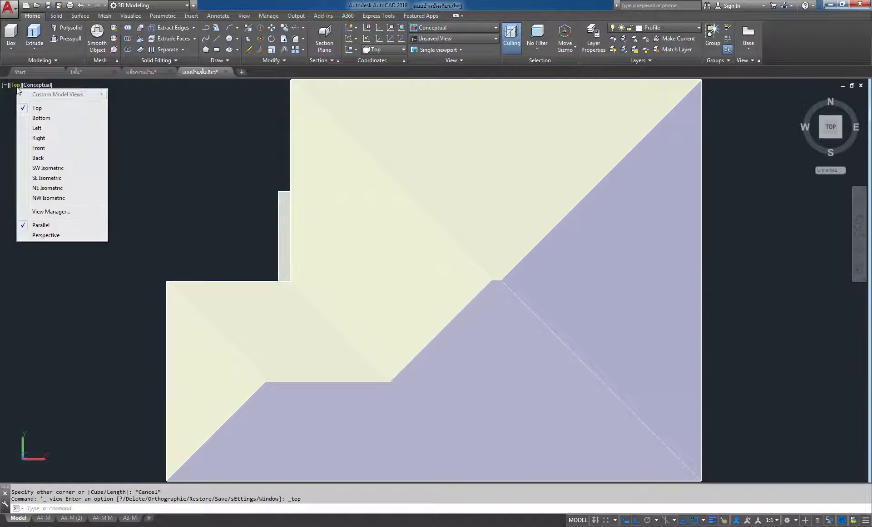
pyautogui.click(50, 167)
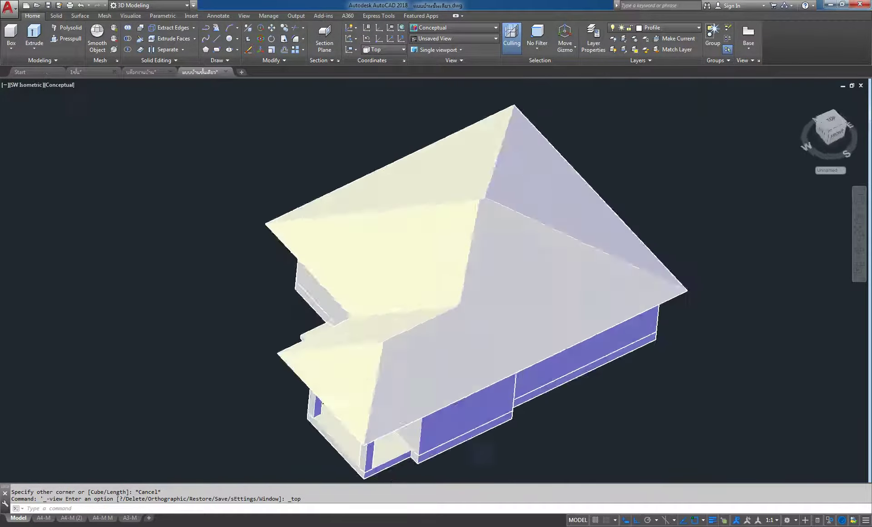
pyautogui.scroll(3, 454, 363)
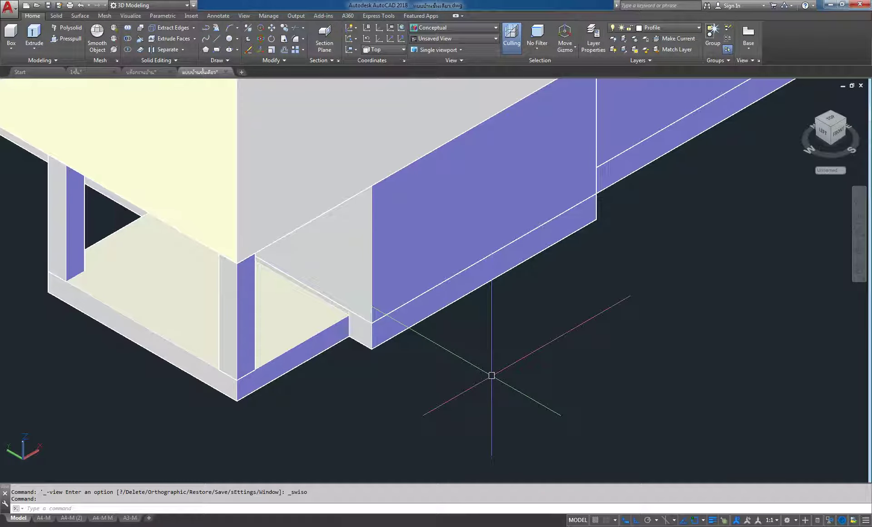
pyautogui.scroll(3, 239, 396)
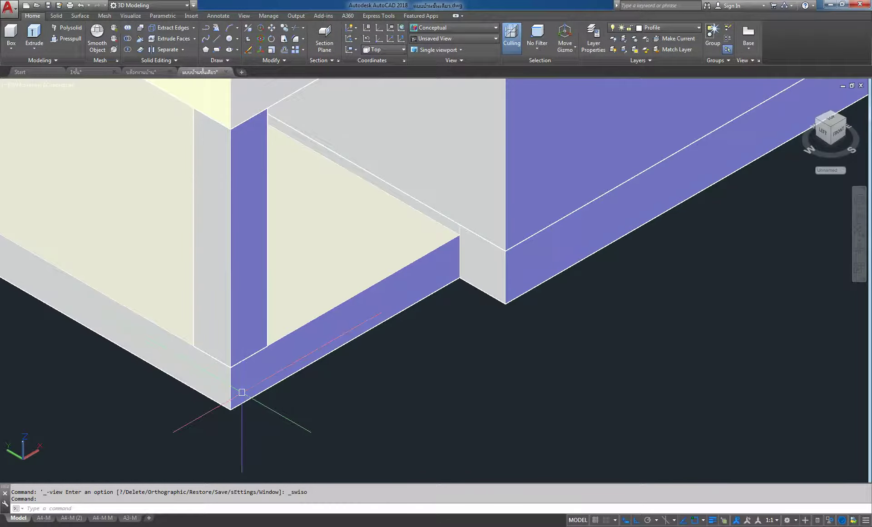
# Step: Draw a 0.2-high box slab along the porch edge beside the lower-left column
pyautogui.click(2, 42)
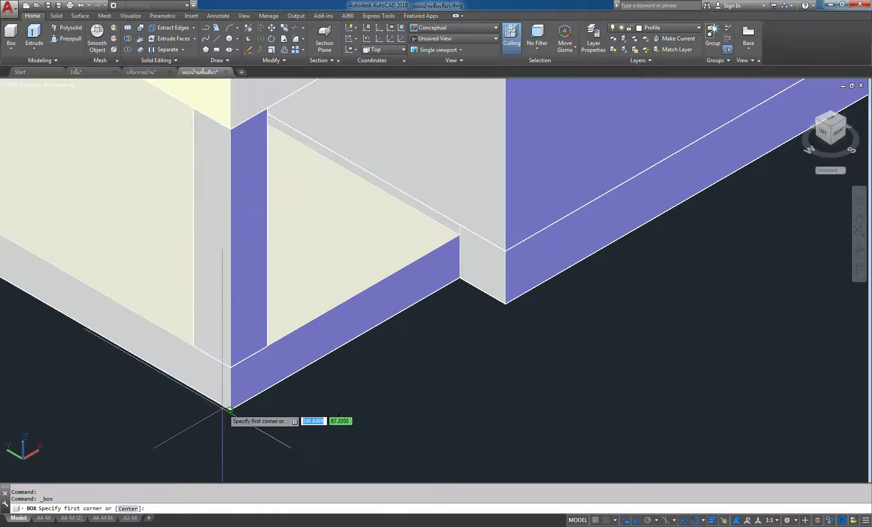
pyautogui.click(230, 409)
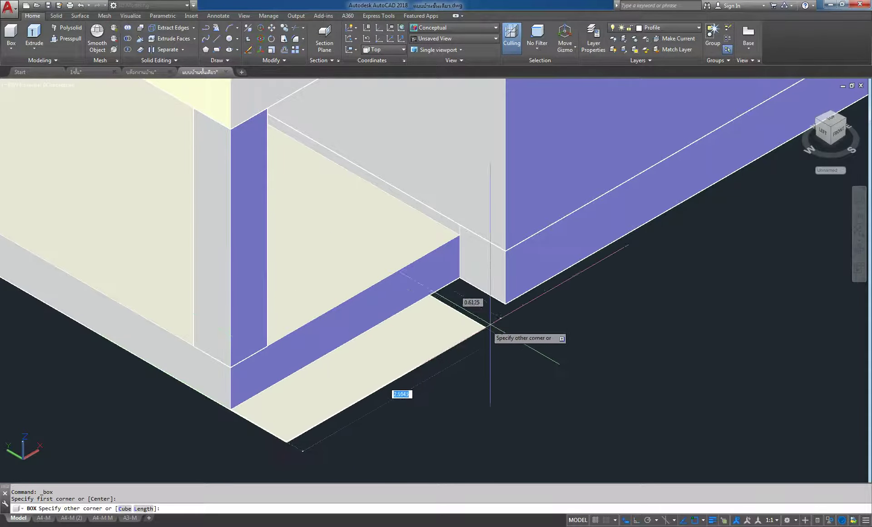
pyautogui.click(505, 304)
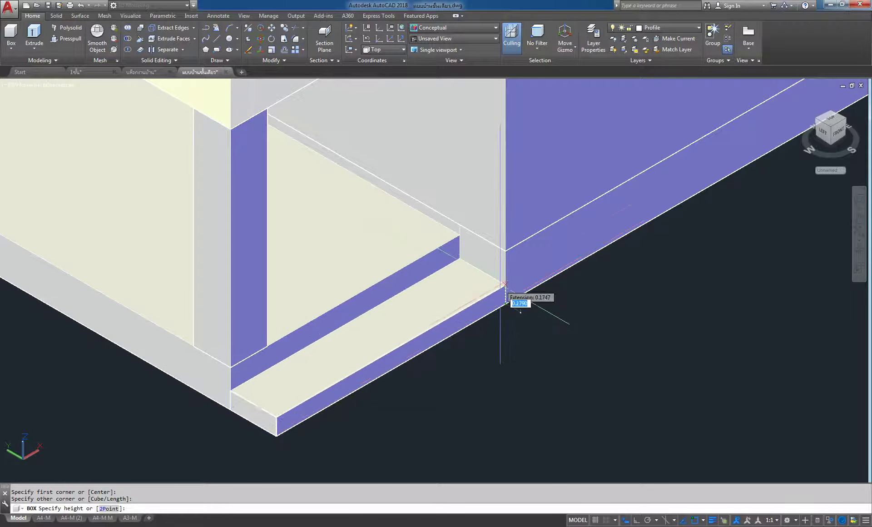
pyautogui.scroll(2, 505, 304)
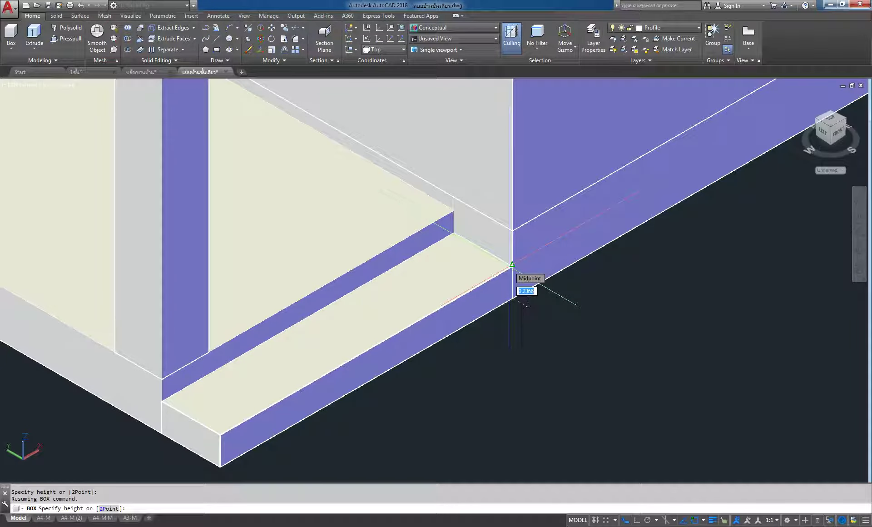
pyautogui.write('.2')
pyautogui.press('Return')
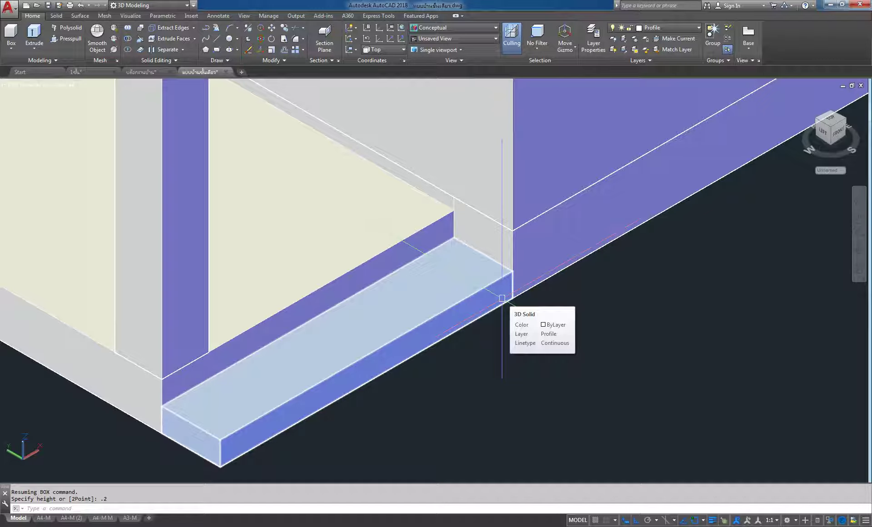
pyautogui.scroll(-3, 502, 298)
# Step: Zoom out and pan until the whole house, including the new porch slab, is visible
pyautogui.scroll(-1, 492, 286)
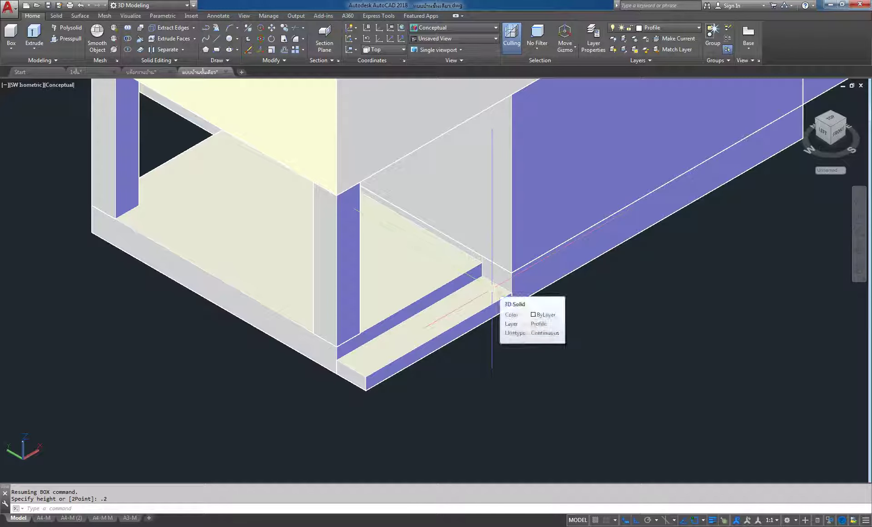
pyautogui.scroll(-2, 433, 294)
pyautogui.scroll(2, 433, 294)
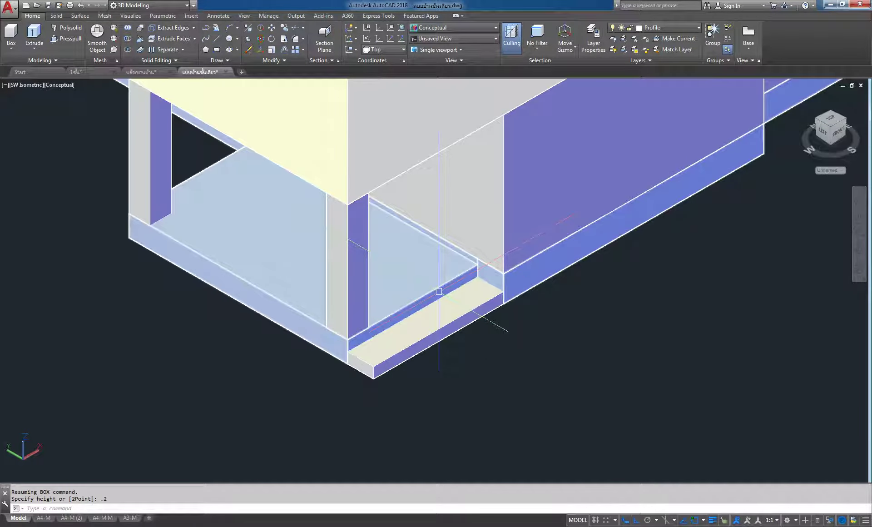
pyautogui.scroll(-2, 403, 265)
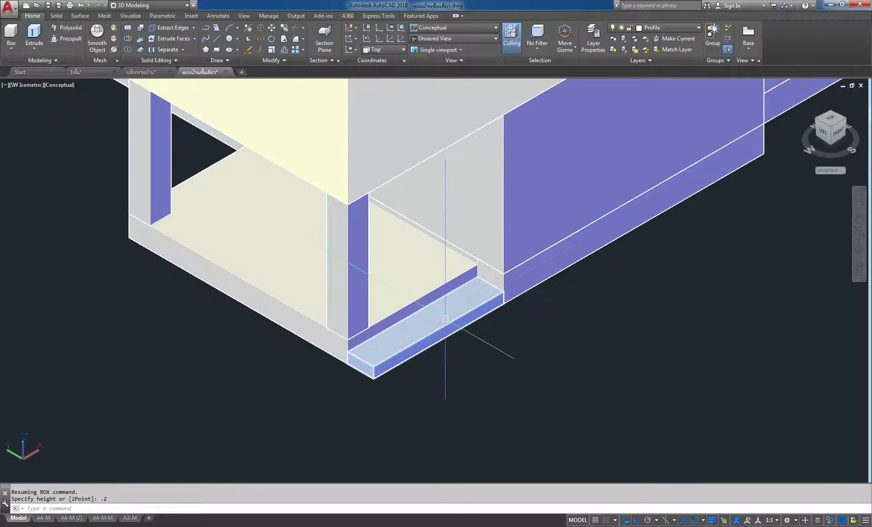
pyautogui.scroll(-3, 440, 286)
pyautogui.scroll(3, 444, 190)
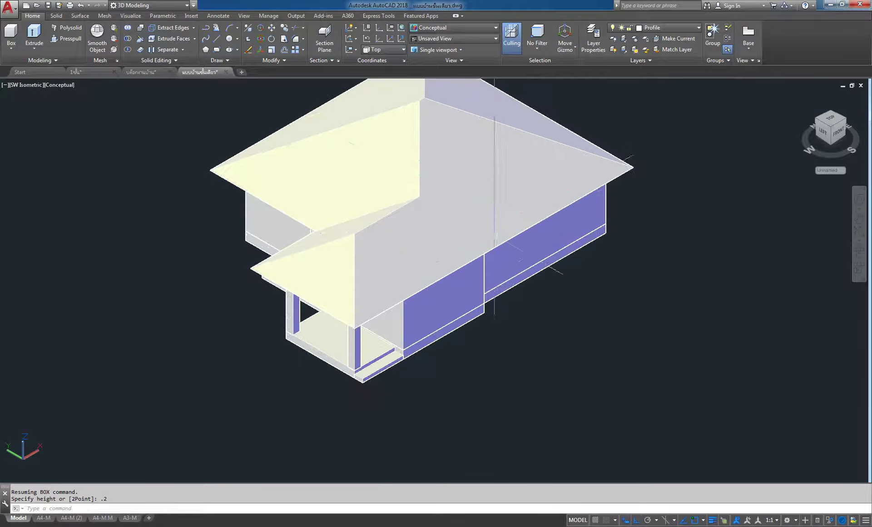
pyautogui.moveTo(550, 238); pyautogui.dragTo(515, 219, button='middle')
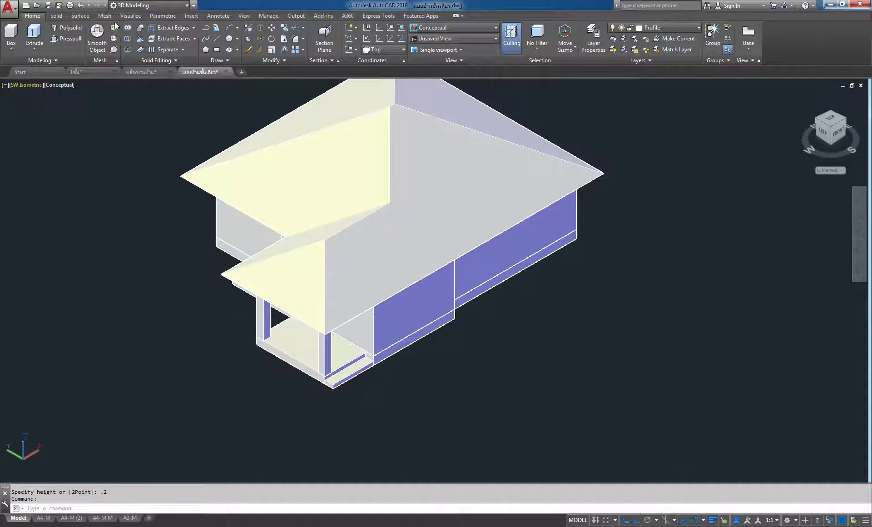
pyautogui.click(130, 16)
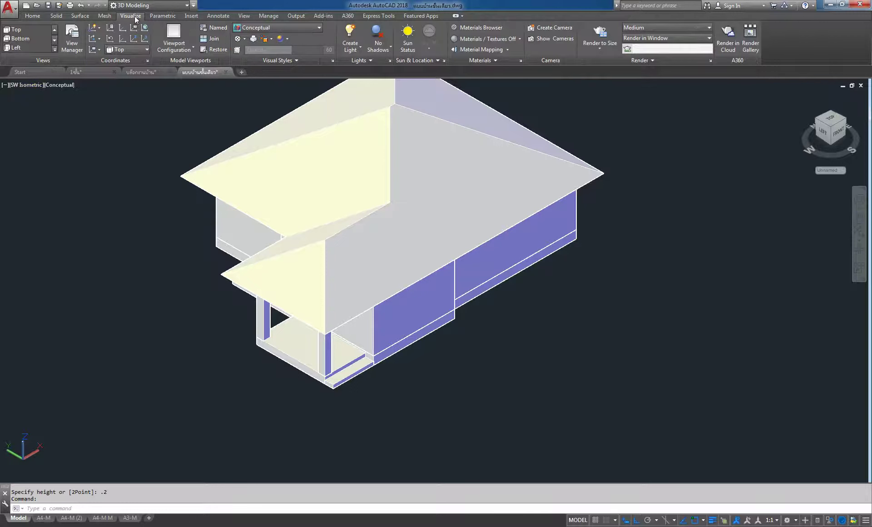
# Step: Apply the Four: Equal viewport configuration to split the drawing area
pyautogui.click(192, 47)
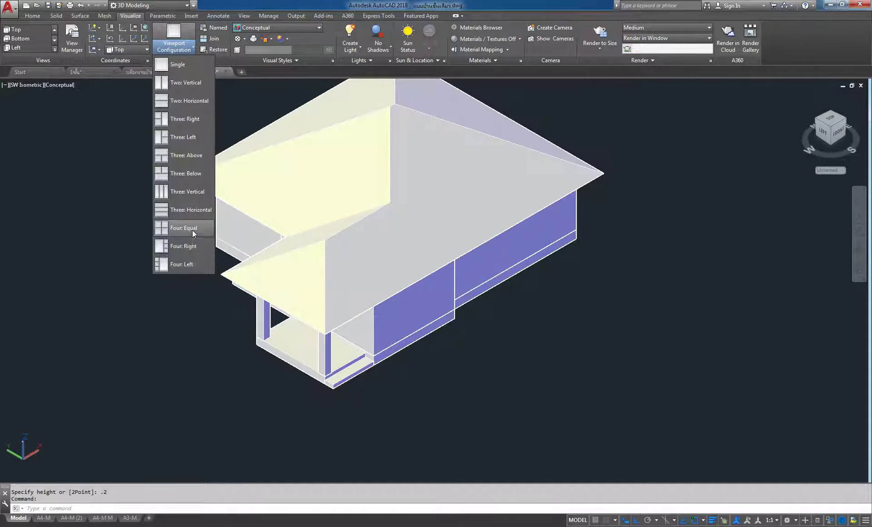
pyautogui.click(192, 229)
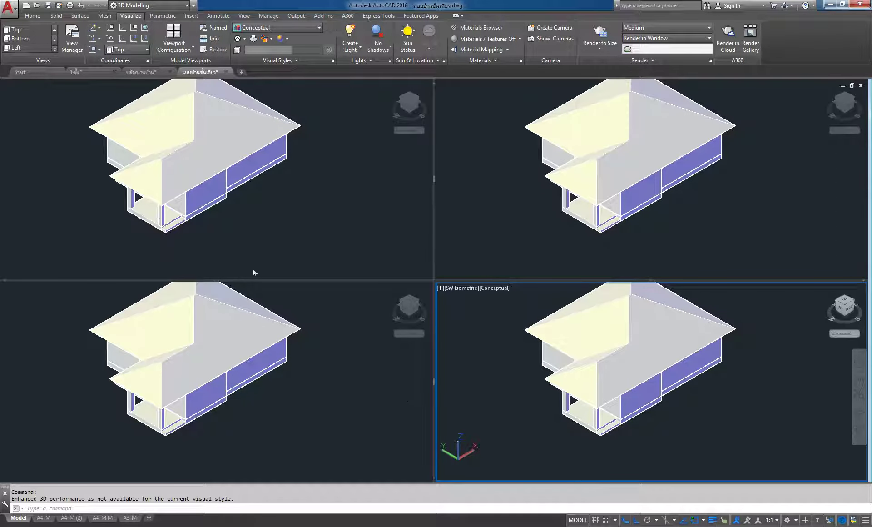
pyautogui.click(236, 156)
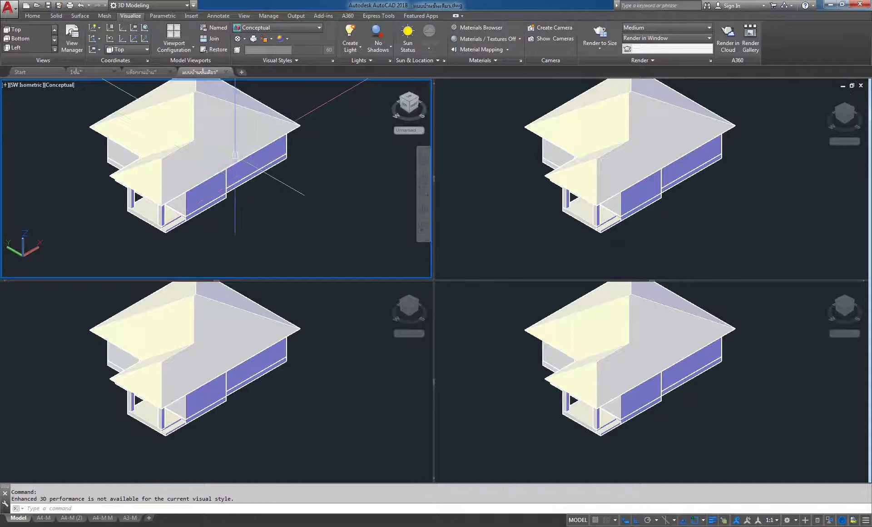
# Step: Set the upper-left viewport to Top view and the lower-left viewport to Front view
pyautogui.click(26, 85)
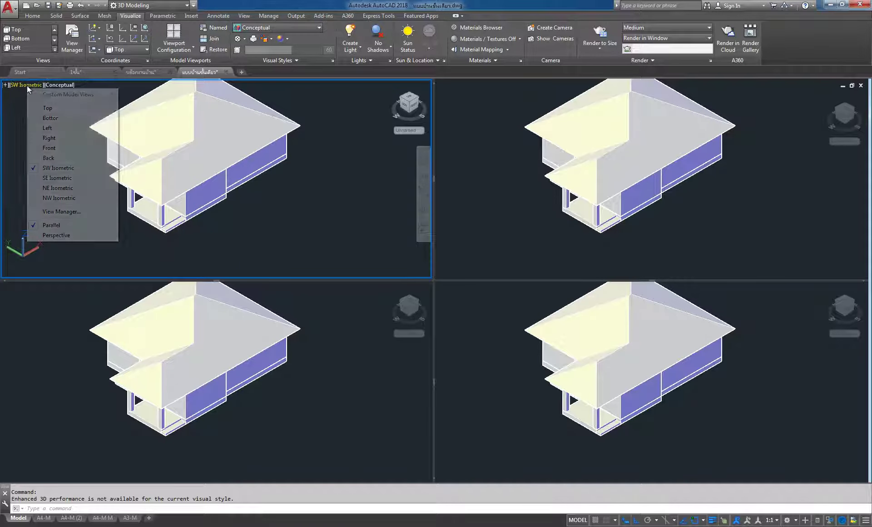
pyautogui.click(47, 108)
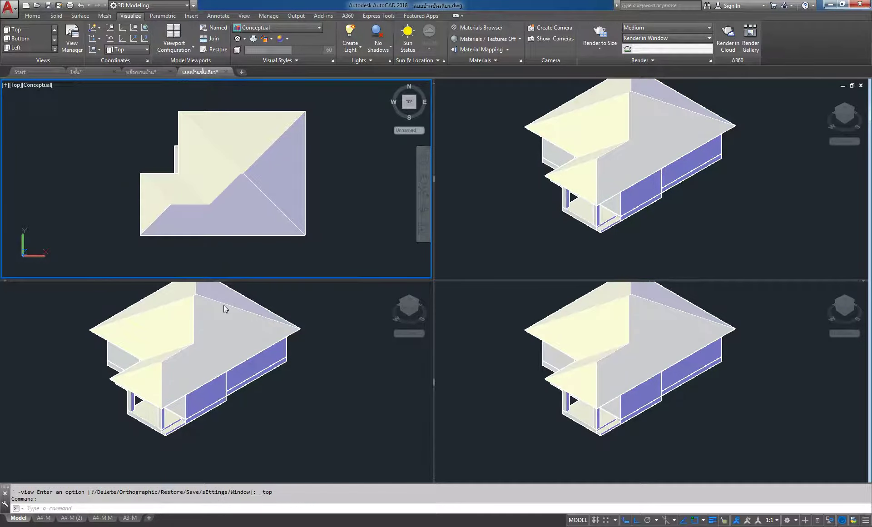
pyautogui.click(214, 331)
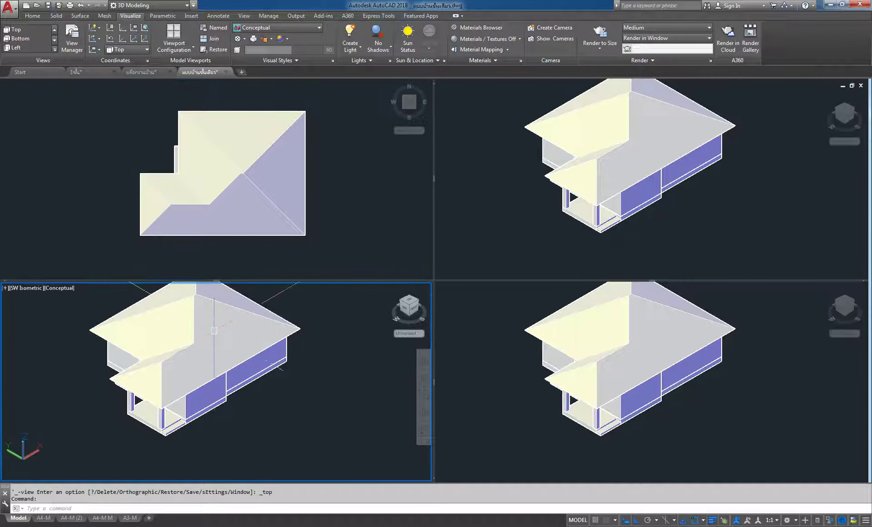
pyautogui.click(23, 290)
pyautogui.click(46, 355)
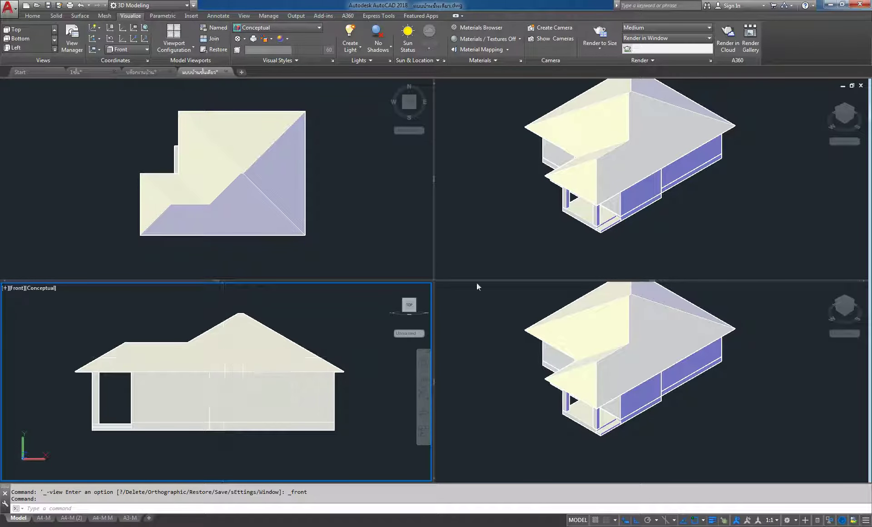
# Step: Set the upper-right viewport to Left and lower-right to Right, nudging the Right view
pyautogui.click(622, 166)
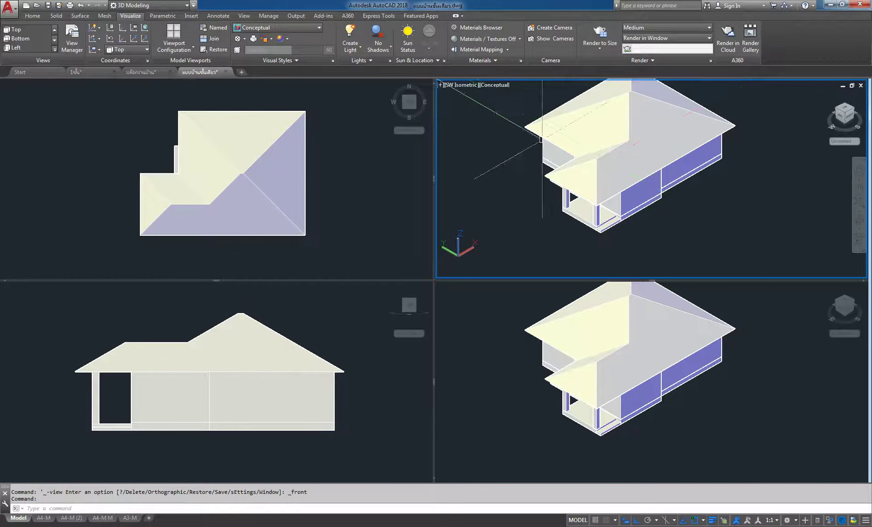
pyautogui.click(469, 86)
pyautogui.click(489, 128)
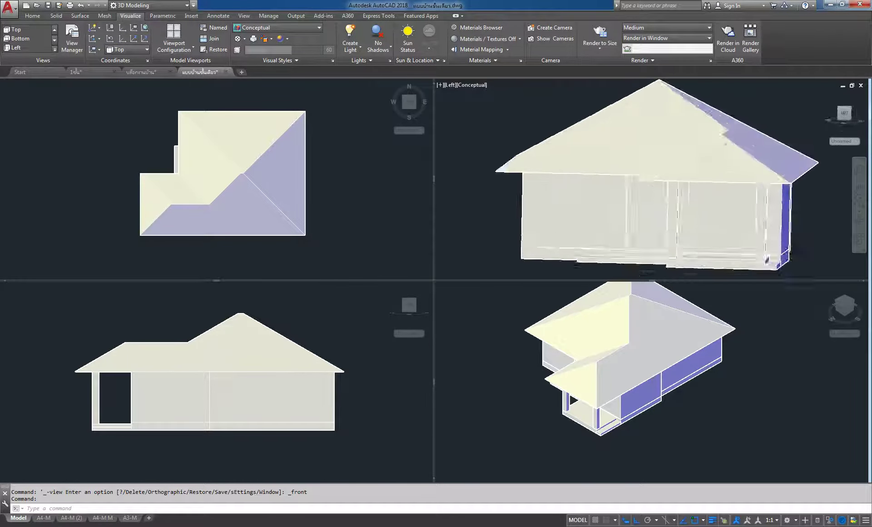
pyautogui.click(522, 343)
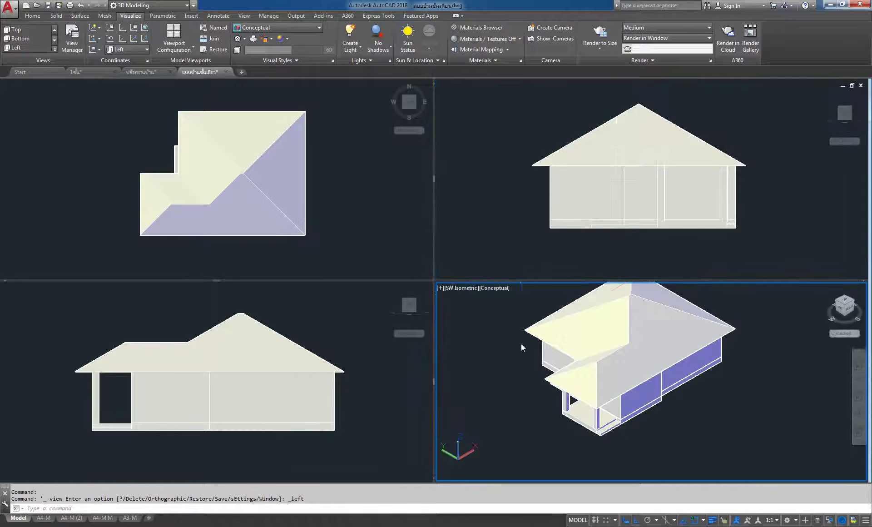
pyautogui.click(462, 287)
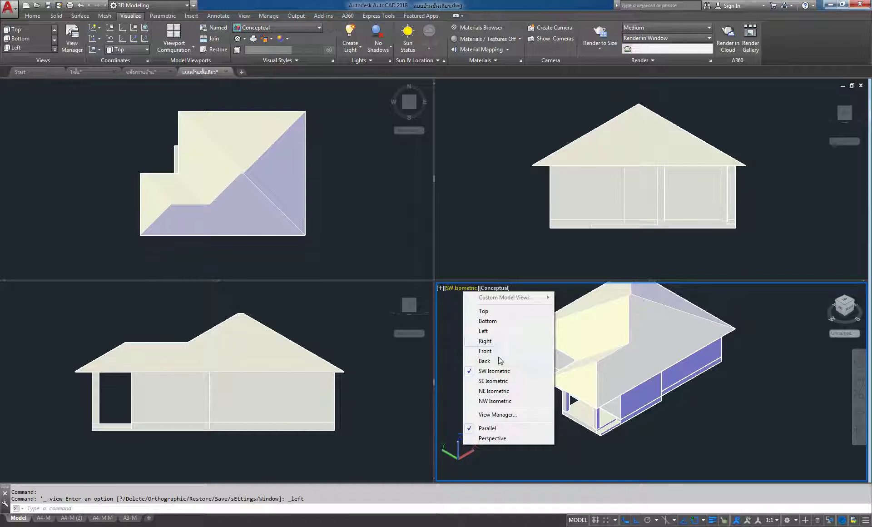
pyautogui.click(499, 341)
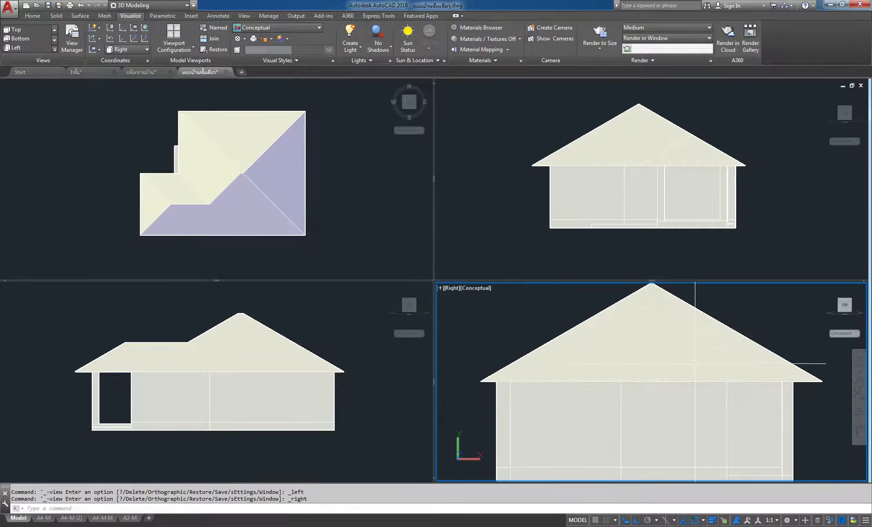
pyautogui.moveTo(677, 364); pyautogui.dragTo(669, 365, button='middle')
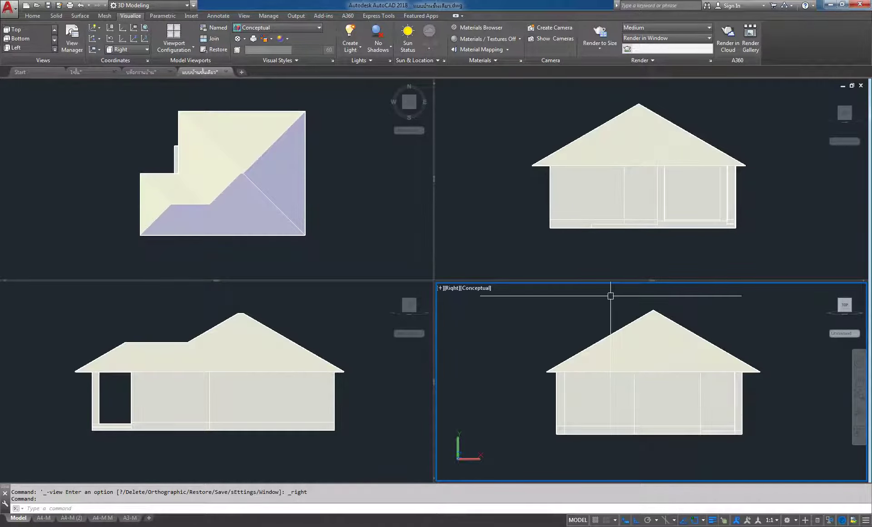
pyautogui.click(345, 177)
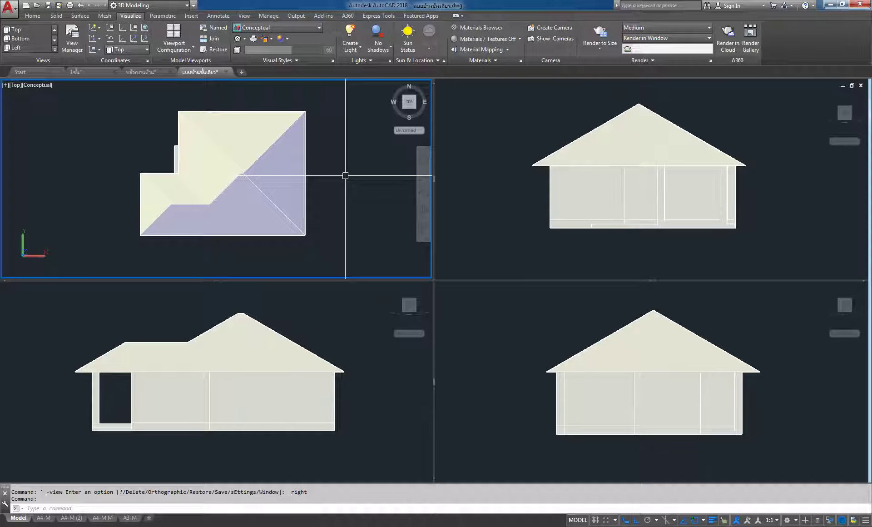
# Step: Run FLATSHOT with obscured lines off and visible lines ByBlock colour, Continuous linetype
pyautogui.write('f')
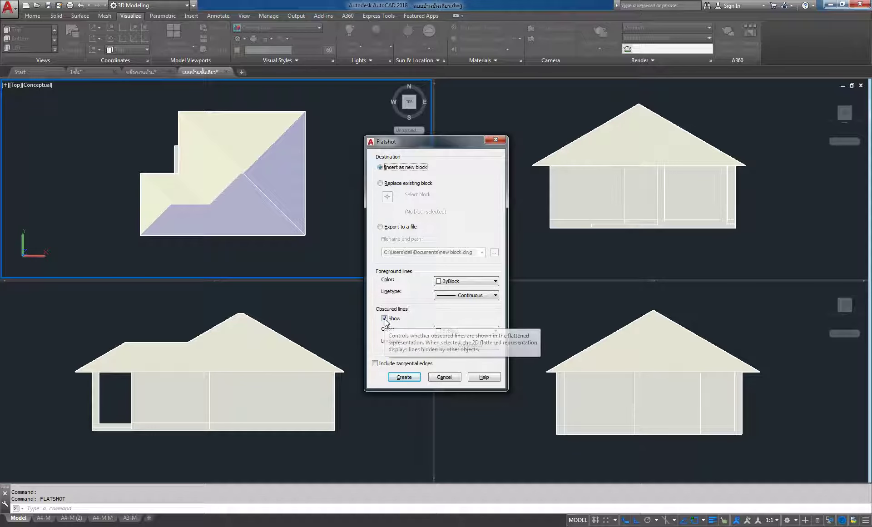
pyautogui.click(385, 319)
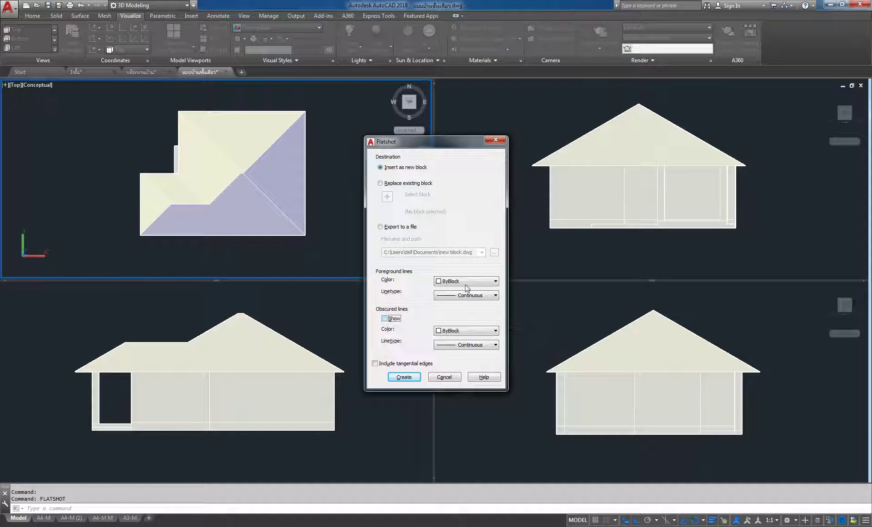
pyautogui.click(496, 282)
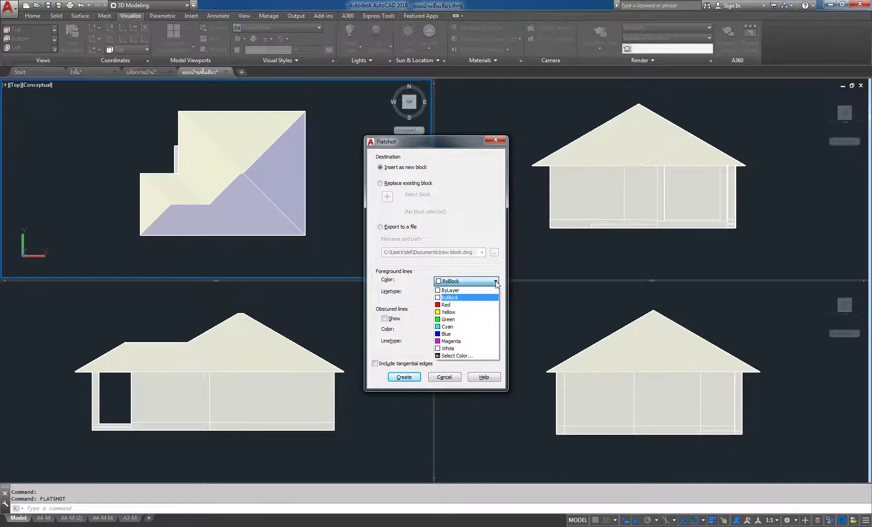
pyautogui.click(496, 282)
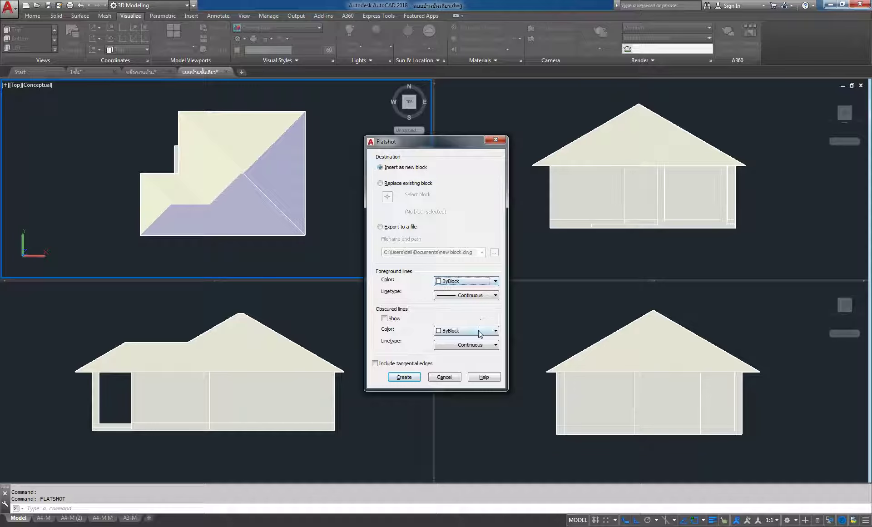
pyautogui.click(492, 299)
pyautogui.click(477, 329)
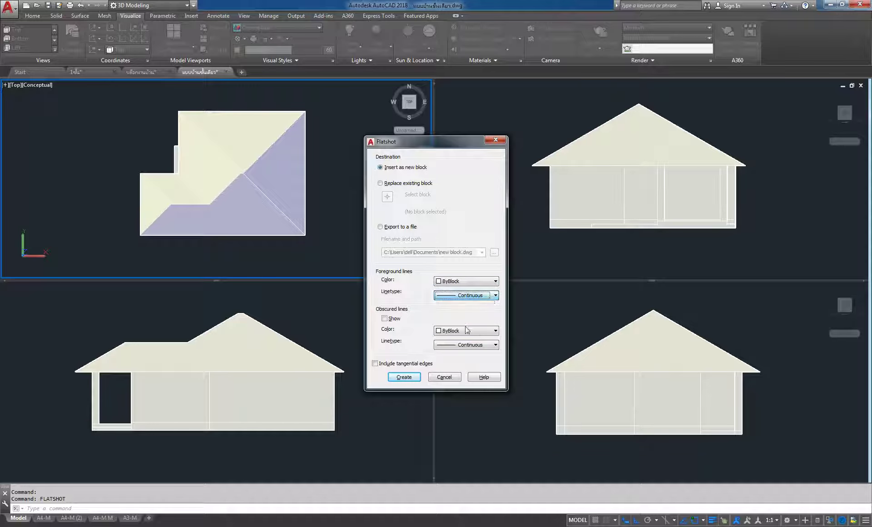
# Step: Insert the flattened Top-plan block at a picked point with default scale and rotation
pyautogui.click(411, 377)
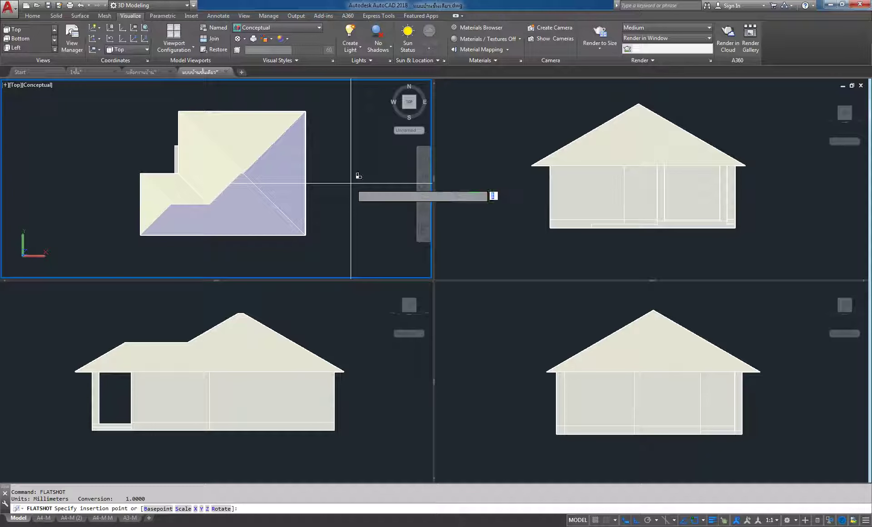
pyautogui.click(350, 183)
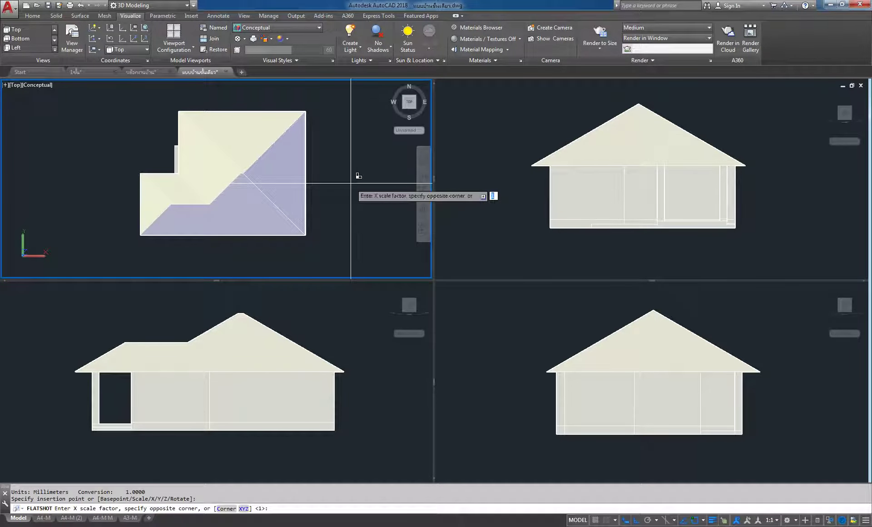
pyautogui.press('Return')
pyautogui.press('Return')
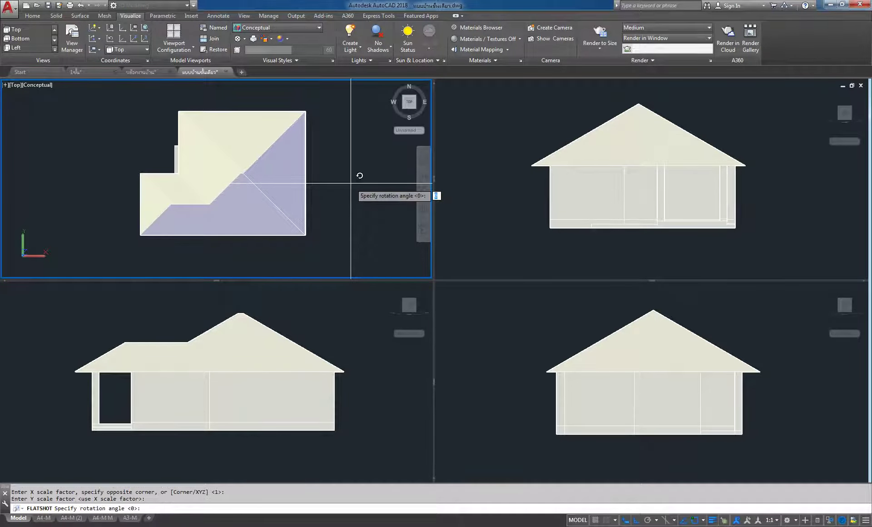
pyautogui.press('Return')
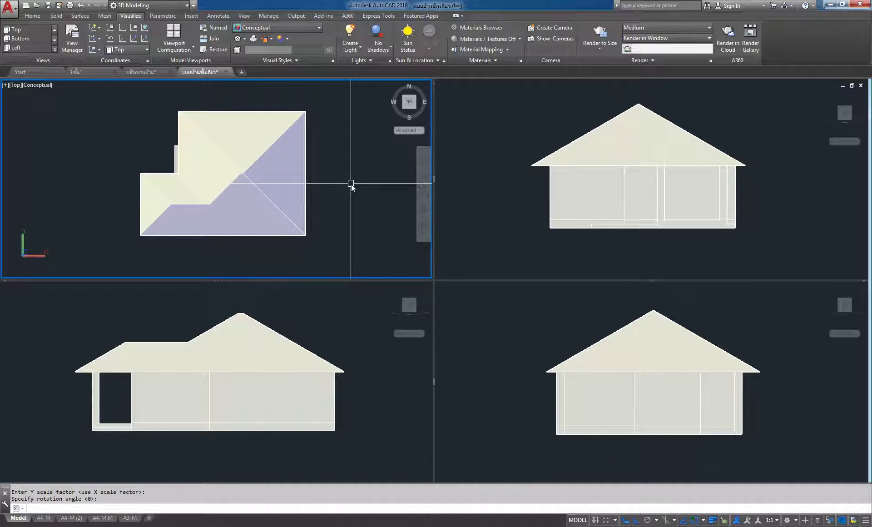
pyautogui.click(473, 205)
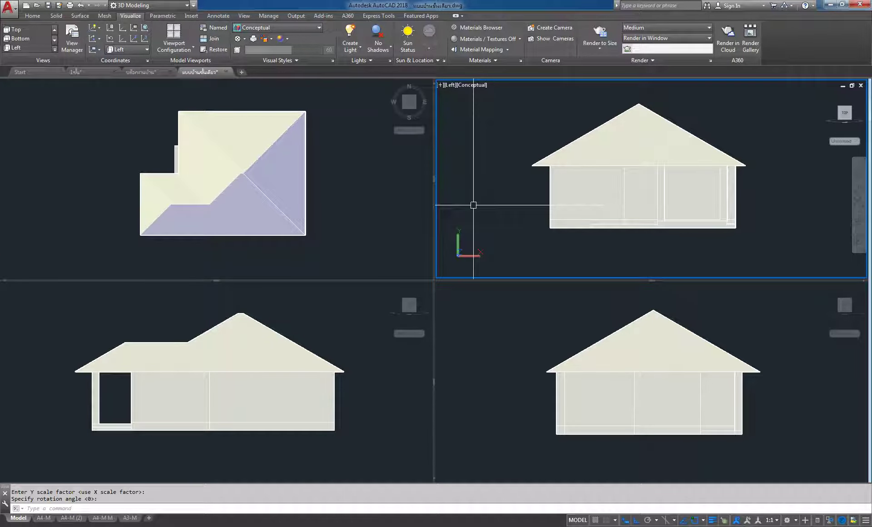
pyautogui.press('Return')
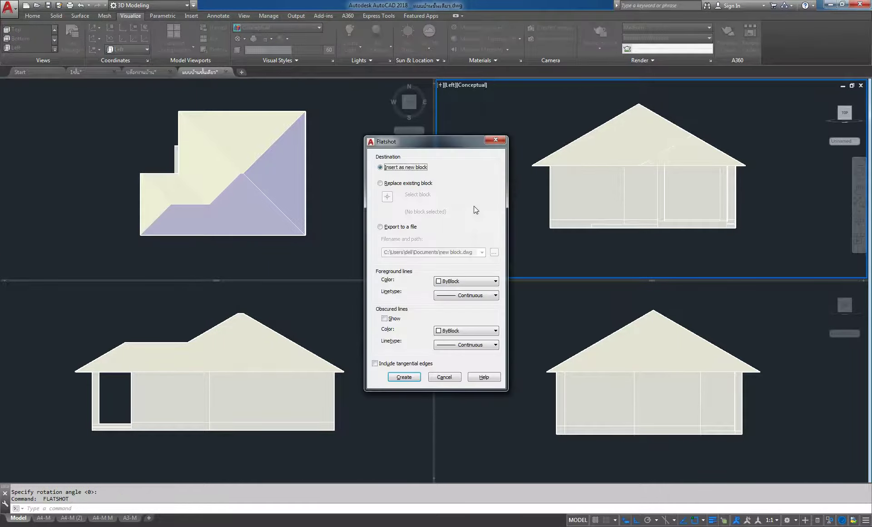
# Step: Place the flattened Left-elevation block at a picked point with default scale and rotation
pyautogui.click(411, 376)
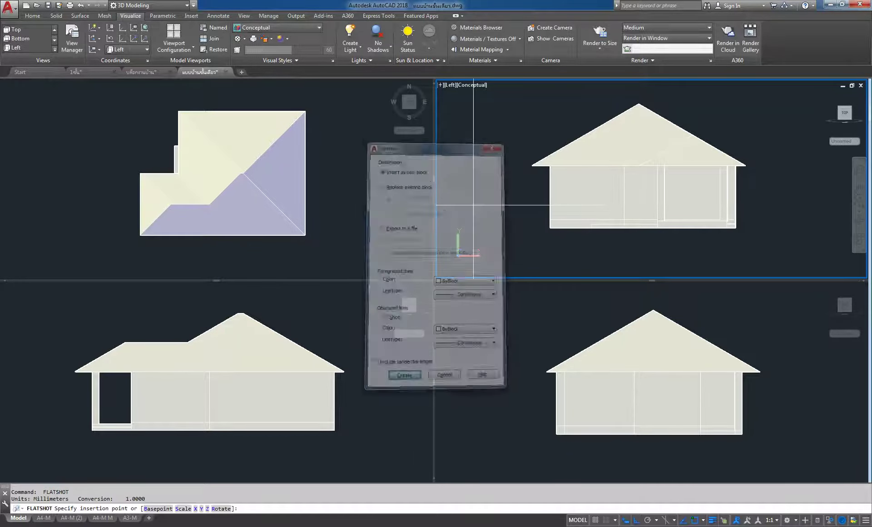
pyautogui.click(793, 194)
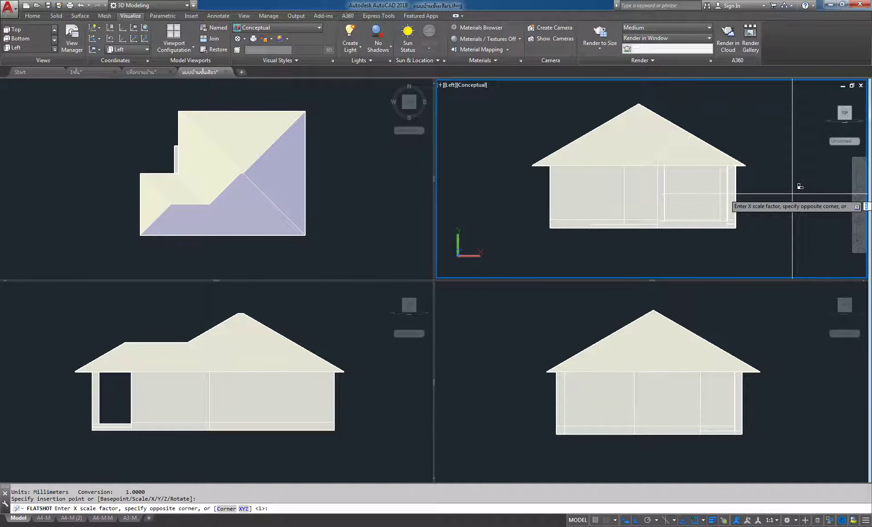
pyautogui.press('Return')
pyautogui.press('Return')
pyautogui.press('Return')
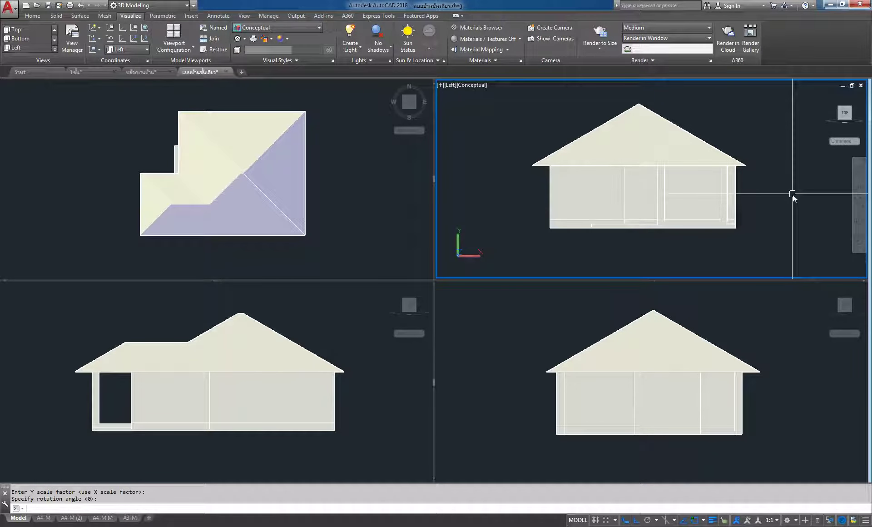
pyautogui.click(492, 341)
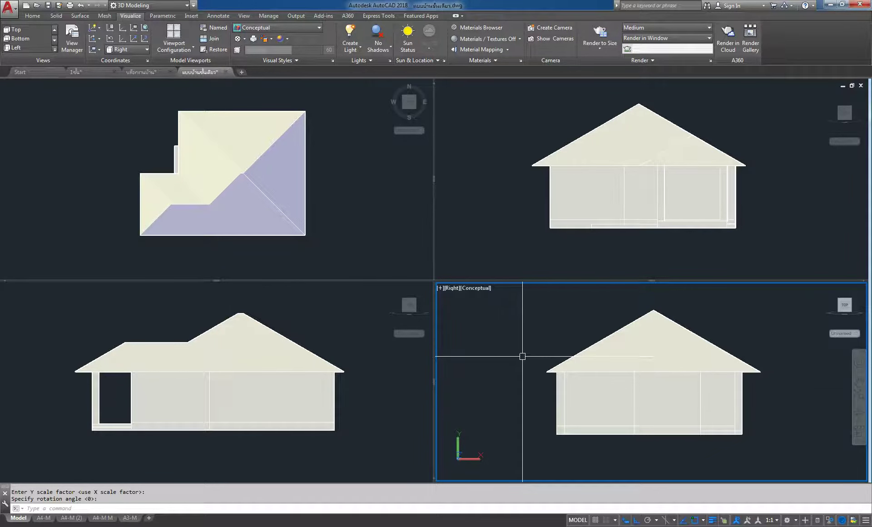
pyautogui.press('Return')
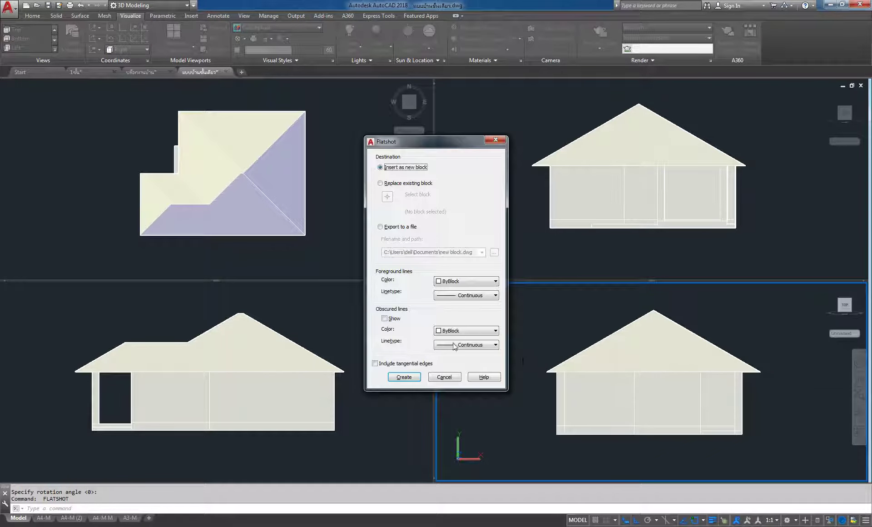
# Step: Create a Flatshot block of the Right view at default scale and rotation
pyautogui.click(402, 378)
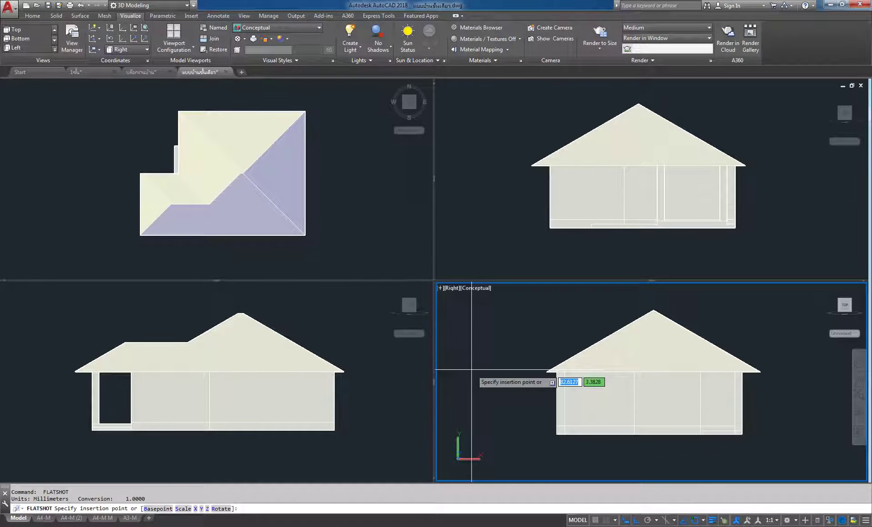
pyautogui.press('Return')
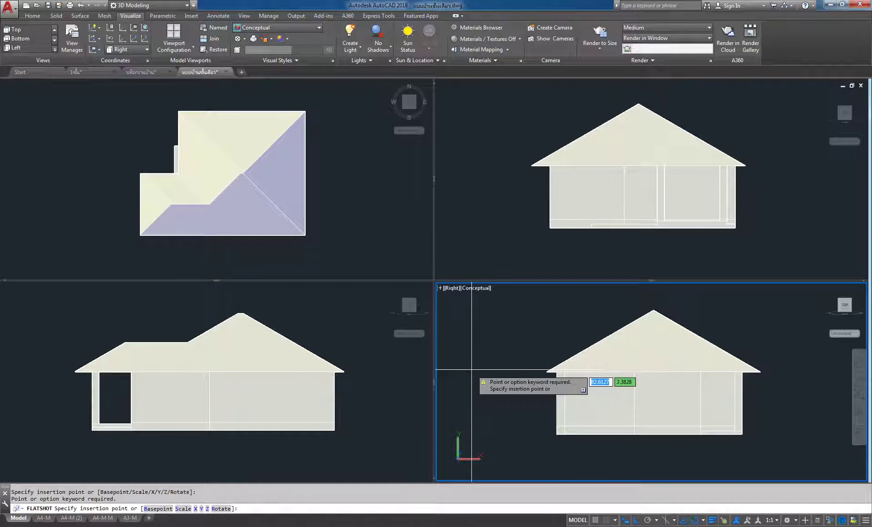
pyautogui.click(472, 369)
pyautogui.press('Return')
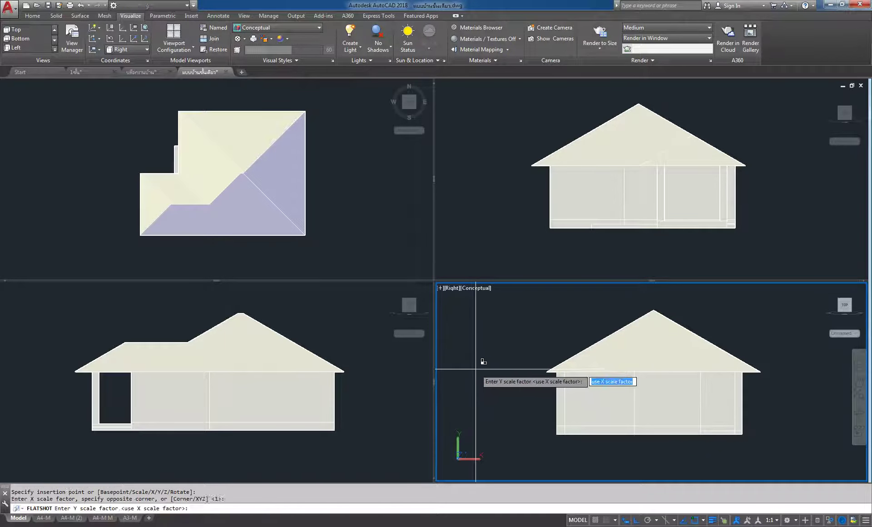
pyautogui.press('Return')
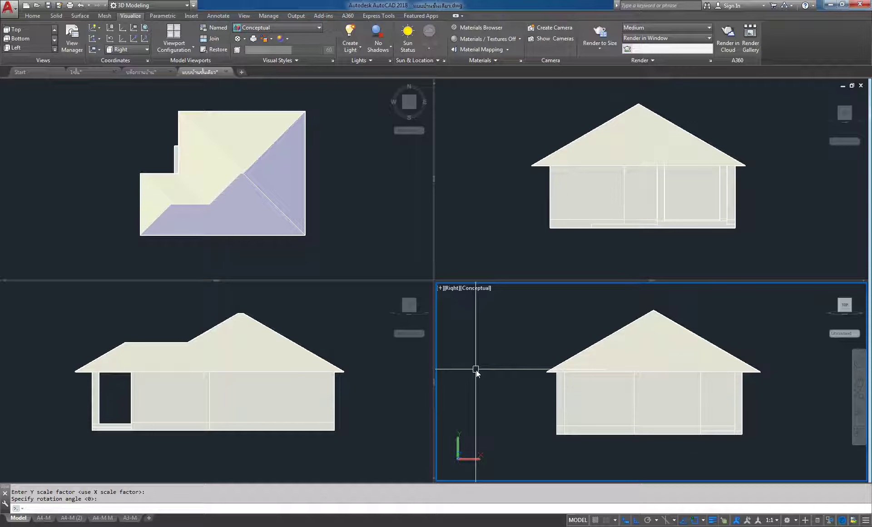
pyautogui.press('Return')
# Step: Create a Flatshot block of the Front view at default scale and rotation, then activate the Top viewport
pyautogui.click(339, 355)
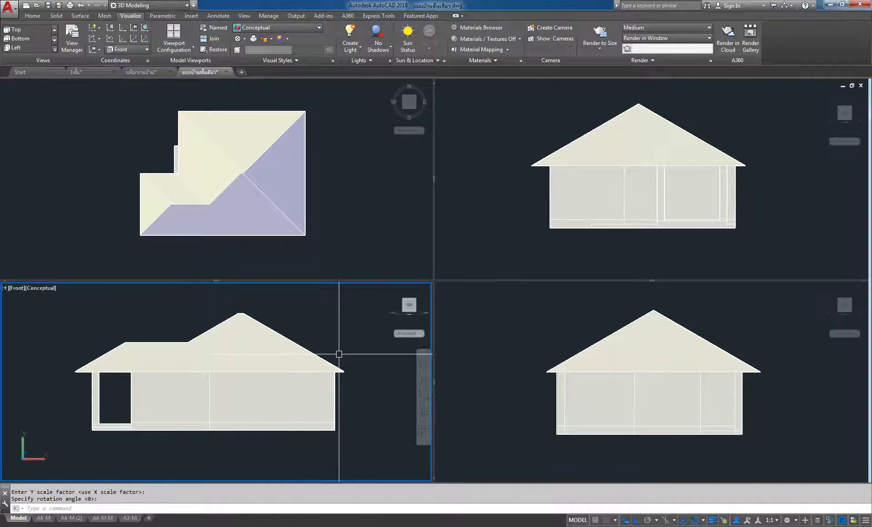
pyautogui.press('Return')
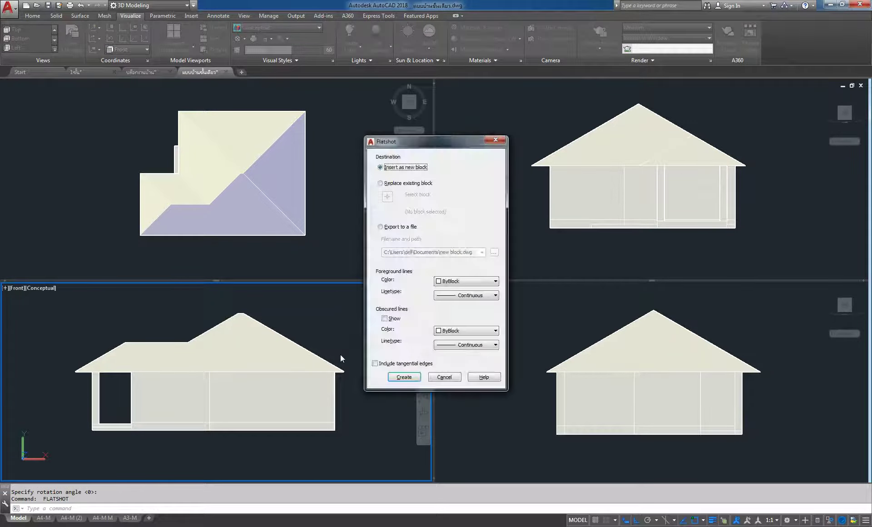
pyautogui.click(404, 377)
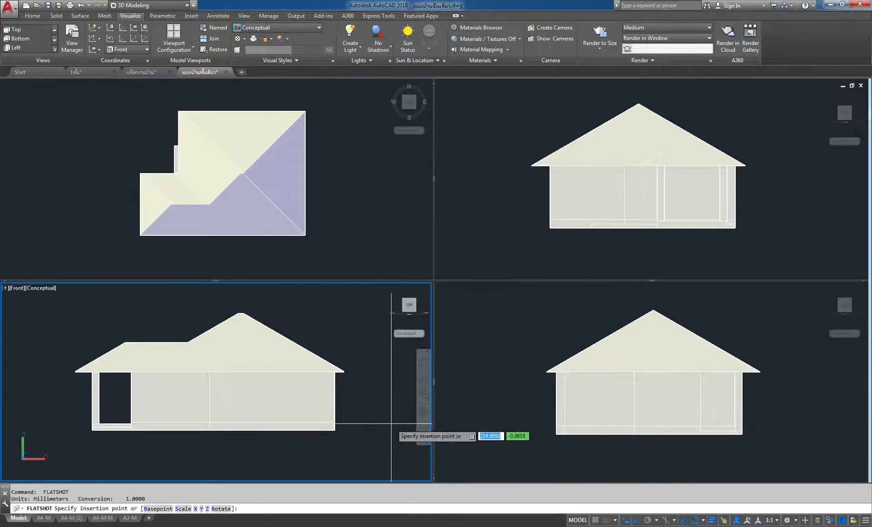
pyautogui.click(369, 437)
pyautogui.press('Return')
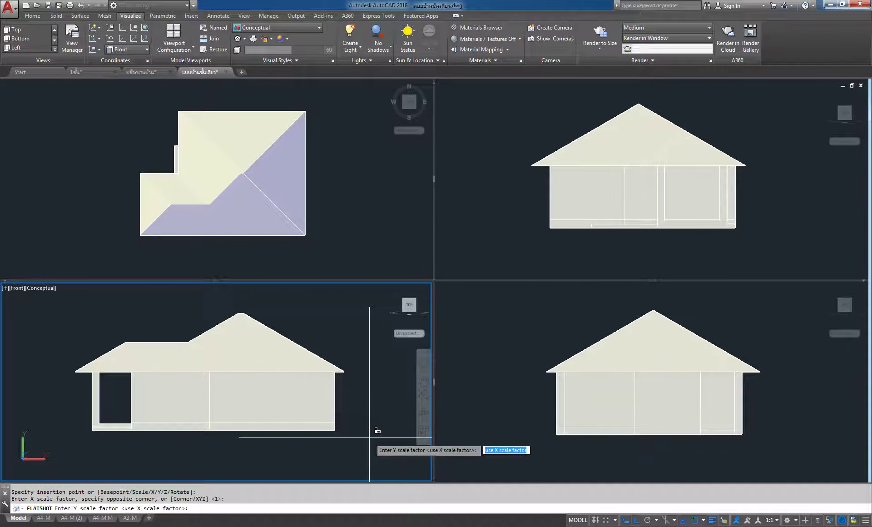
pyautogui.press('Return')
pyautogui.press('Return')
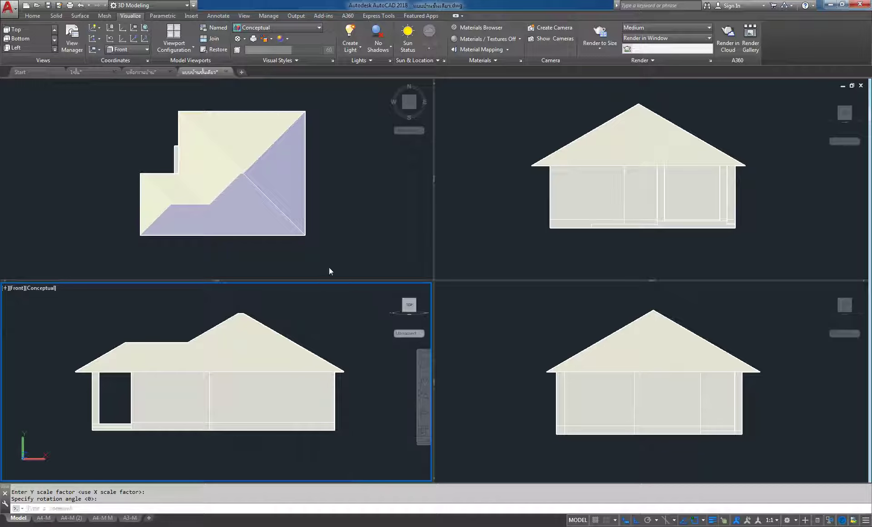
pyautogui.click(328, 157)
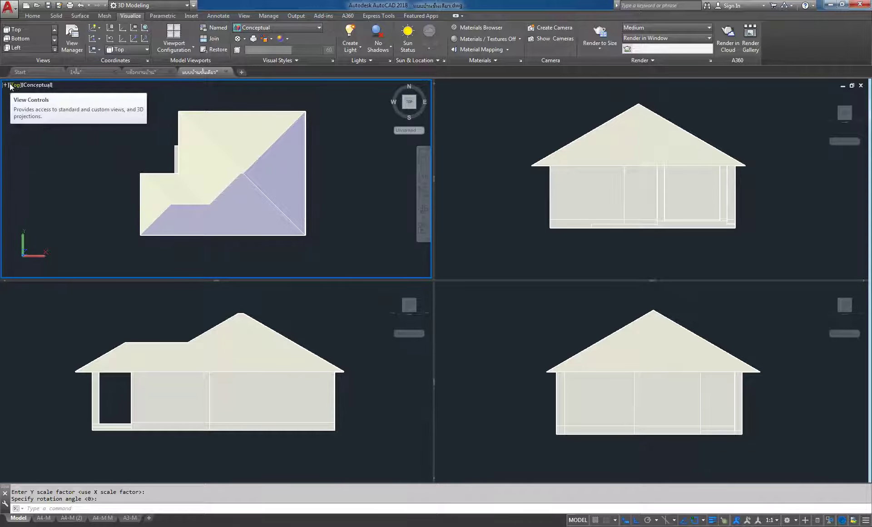
# Step: Switch to a Single viewport configuration with the Hidden visual style
pyautogui.click(193, 47)
pyautogui.click(187, 64)
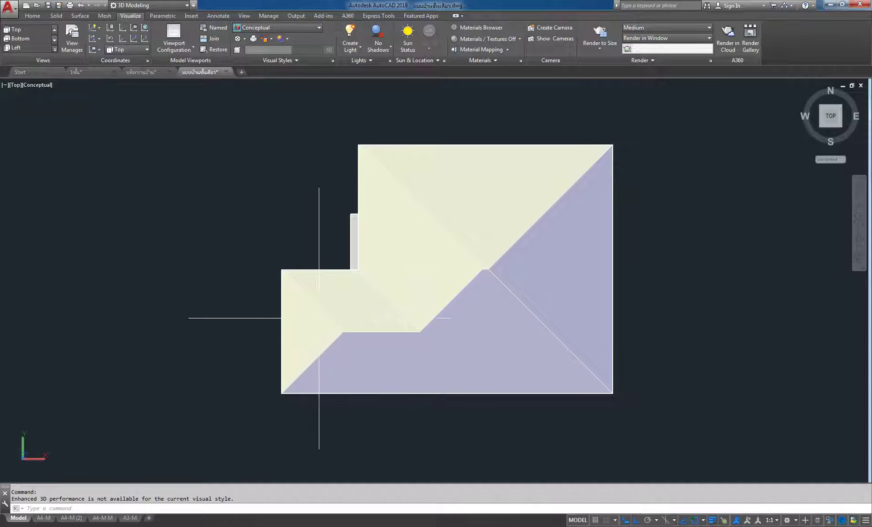
pyautogui.click(38, 85)
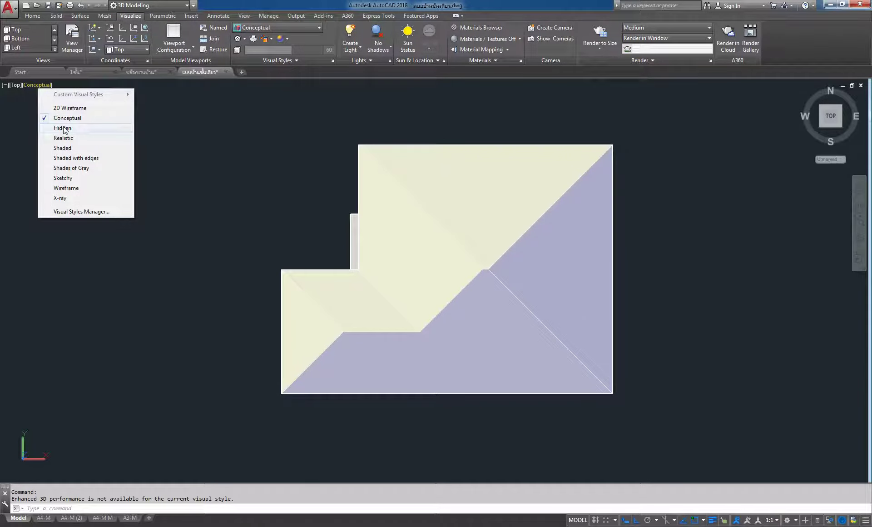
pyautogui.click(63, 129)
# Step: Zoom and pan the Top view so the house's hip-roof plan fits the screen
pyautogui.scroll(-4, 675, 268)
pyautogui.moveTo(675, 268); pyautogui.dragTo(456, 212, button='middle')
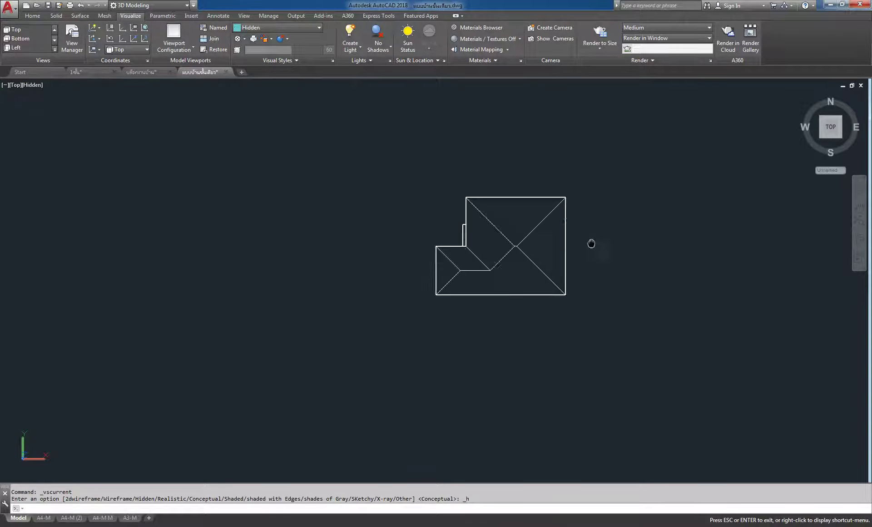
pyautogui.click(856, 233)
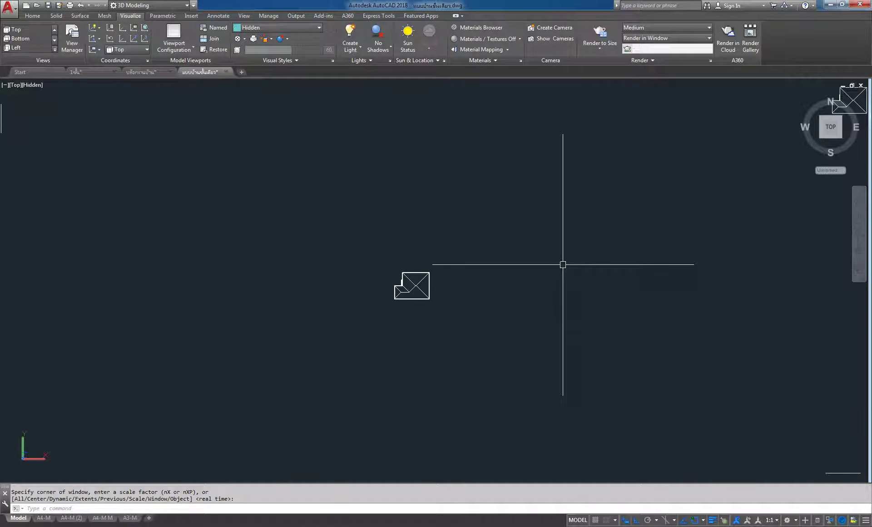
pyautogui.scroll(5, 448, 290)
pyautogui.scroll(-4, 466, 265)
pyautogui.press('Return')
pyautogui.press('Escape')
pyautogui.scroll(3, 369, 257)
pyautogui.scroll(3, 369, 258)
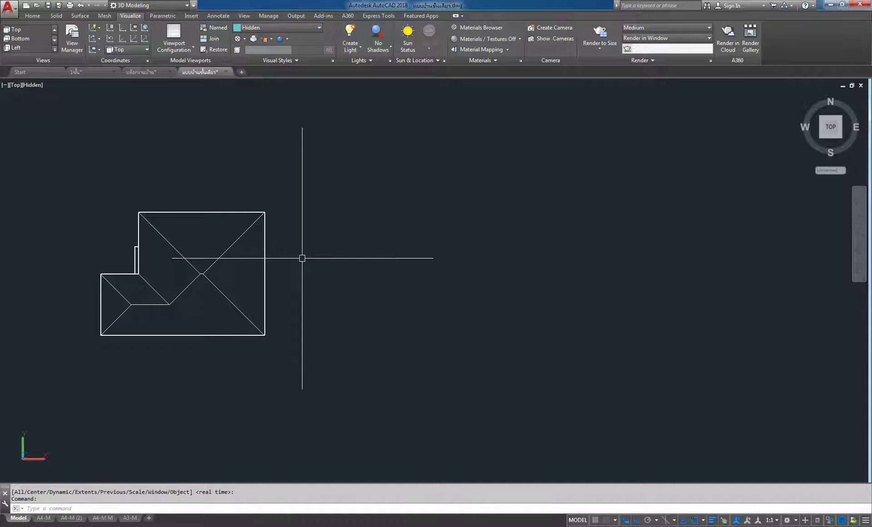
pyautogui.click(191, 16)
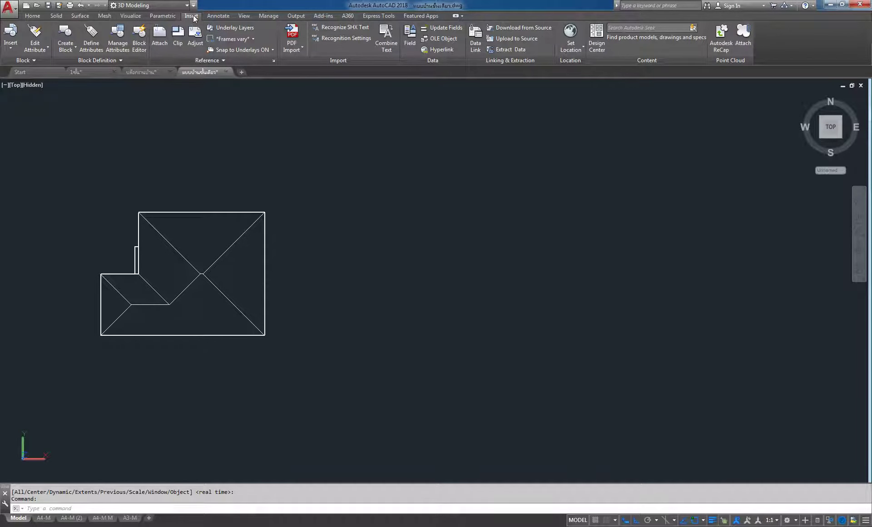
# Step: Pick the flattened roof-plan block from the Insert gallery
pyautogui.click(13, 54)
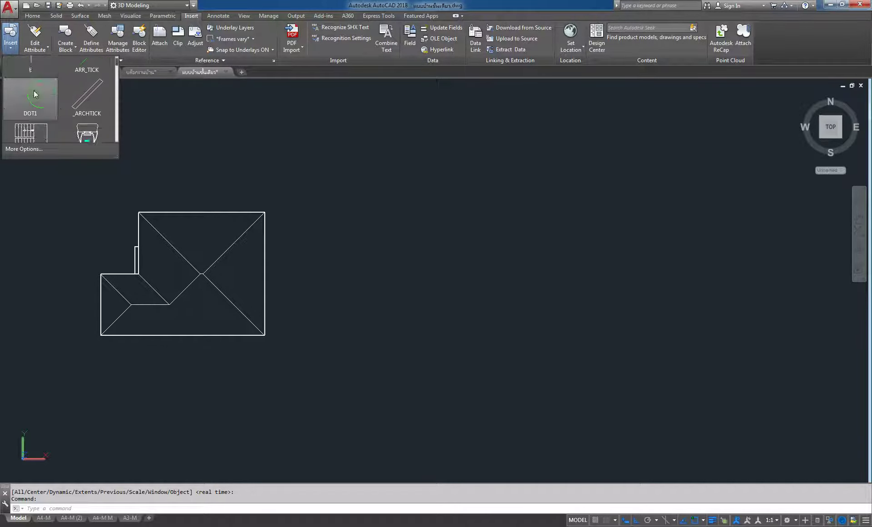
pyautogui.scroll(-1, 42, 109)
pyautogui.scroll(-1, 45, 108)
pyautogui.scroll(-1, 48, 107)
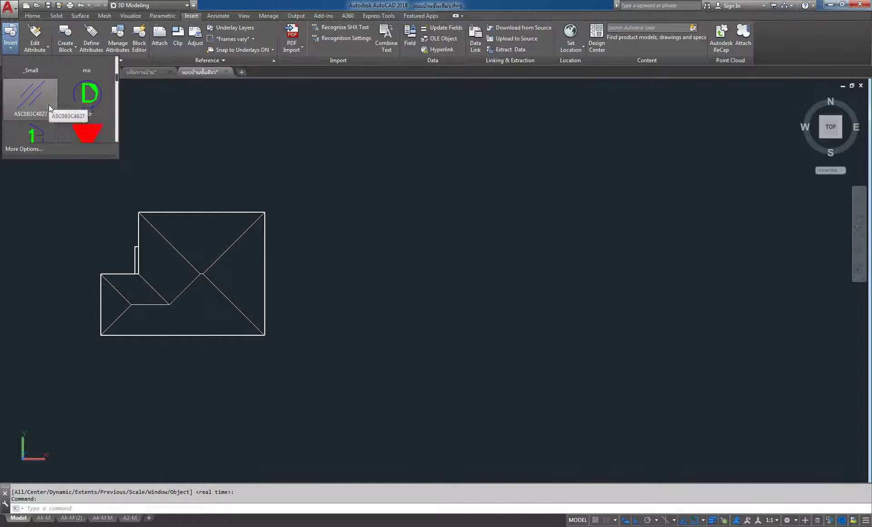
pyautogui.scroll(-2, 50, 107)
pyautogui.scroll(-1, 50, 107)
pyautogui.scroll(-1, 50, 107)
pyautogui.scroll(-1, 50, 106)
pyautogui.scroll(-1, 49, 106)
pyautogui.scroll(-1, 50, 106)
pyautogui.scroll(-1, 49, 106)
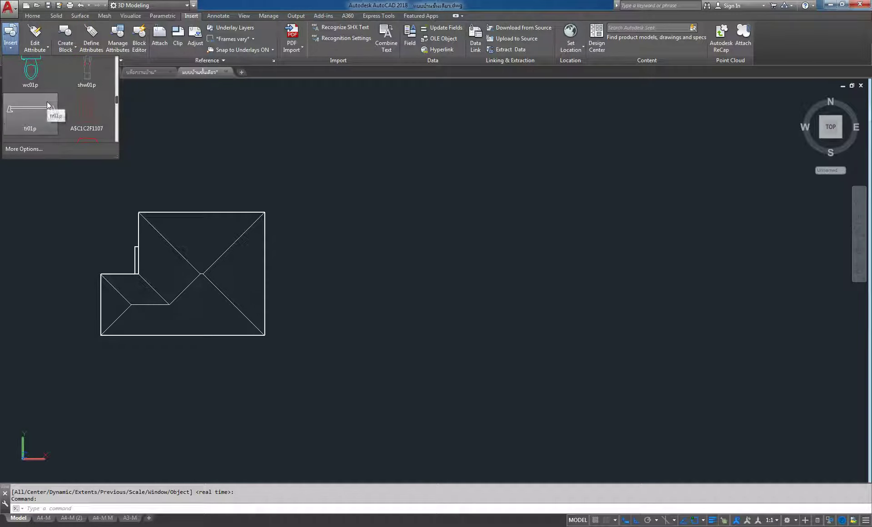
pyautogui.scroll(-1, 48, 105)
pyautogui.scroll(-2, 48, 105)
pyautogui.scroll(-2, 48, 105)
pyautogui.scroll(-2, 48, 106)
pyautogui.scroll(-2, 47, 105)
pyautogui.scroll(-2, 48, 106)
pyautogui.scroll(-2, 48, 106)
pyautogui.scroll(-2, 48, 106)
pyautogui.scroll(-2, 48, 105)
pyautogui.scroll(-1, 47, 106)
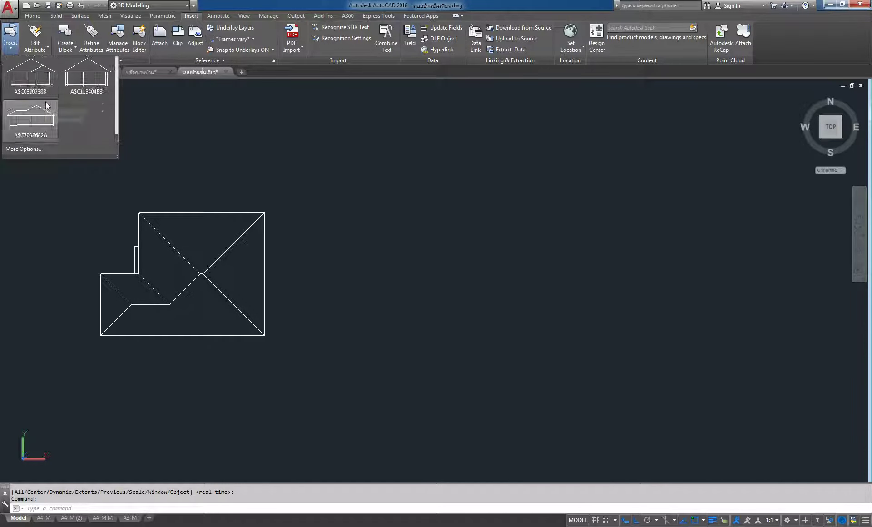
pyautogui.scroll(1, 47, 106)
pyautogui.scroll(1, 47, 106)
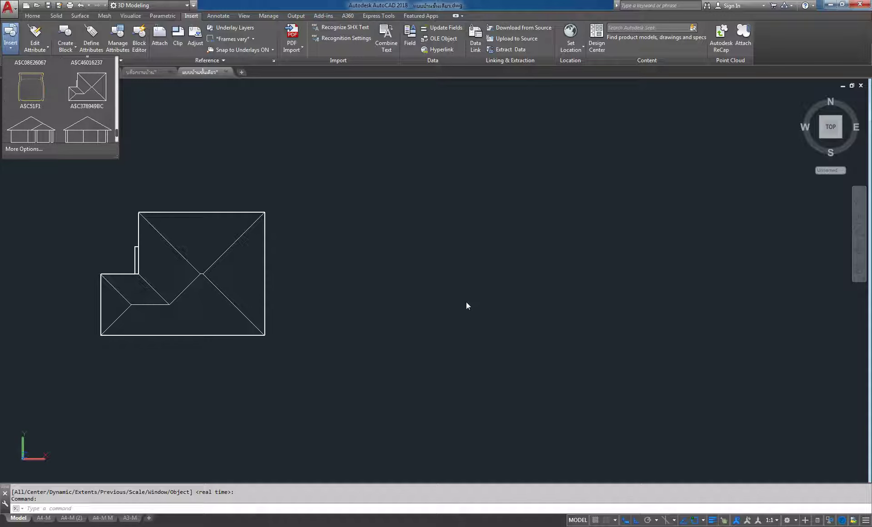
pyautogui.click(97, 101)
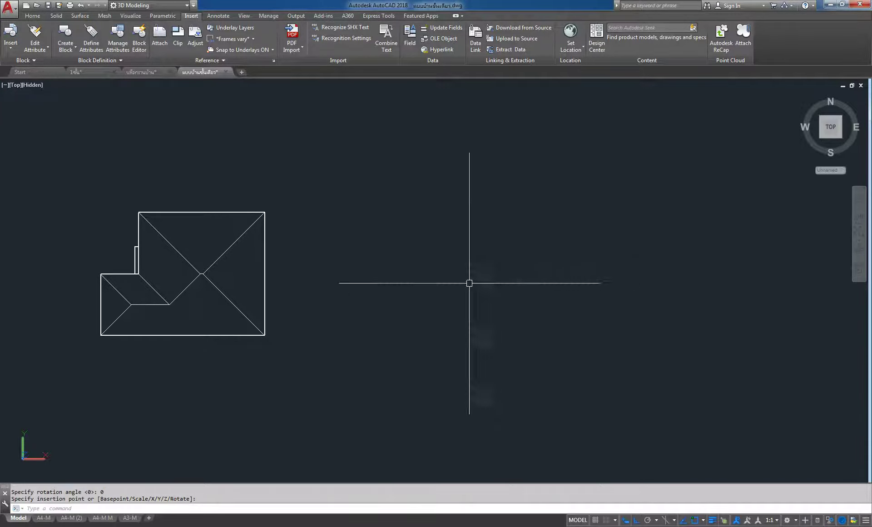
# Step: Place the roof-plan block to the right of the original house and select it
pyautogui.scroll(-3, 464, 273)
pyautogui.scroll(-2, 463, 273)
pyautogui.scroll(-2, 464, 272)
pyautogui.scroll(3, 588, 151)
pyautogui.scroll(2, 566, 188)
pyautogui.click(574, 182)
pyautogui.moveTo(578, 181); pyautogui.dragTo(586, 175, button='middle')
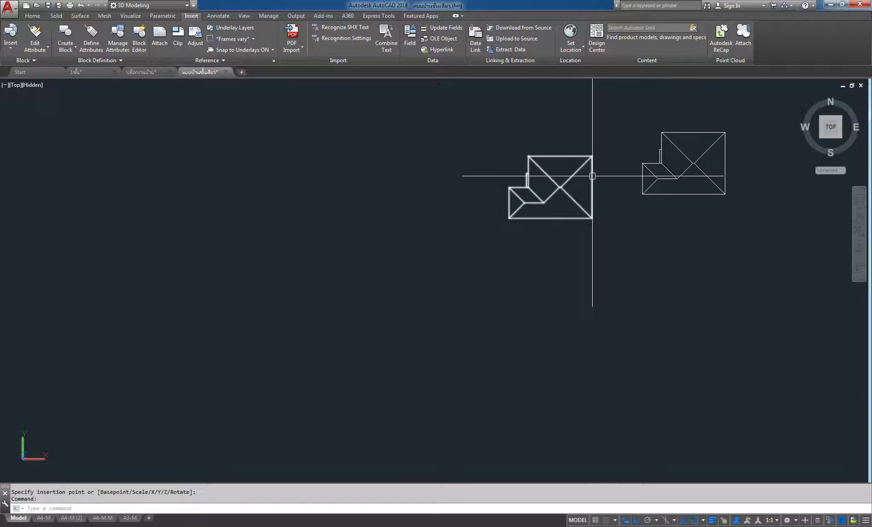
pyautogui.click(593, 176)
pyautogui.scroll(-3, 513, 220)
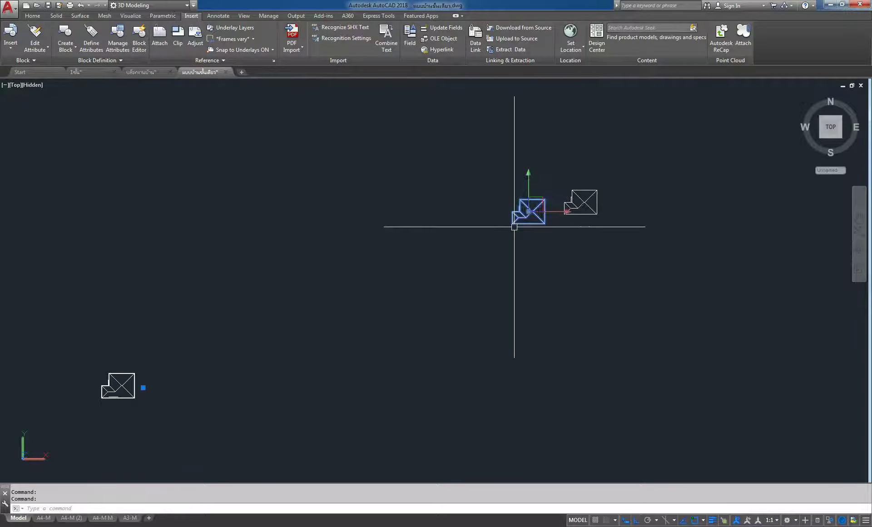
# Step: Move the selected roof-plan block to a new position with Ortho turned off
pyautogui.click(33, 17)
pyautogui.click(271, 28)
pyautogui.click(531, 211)
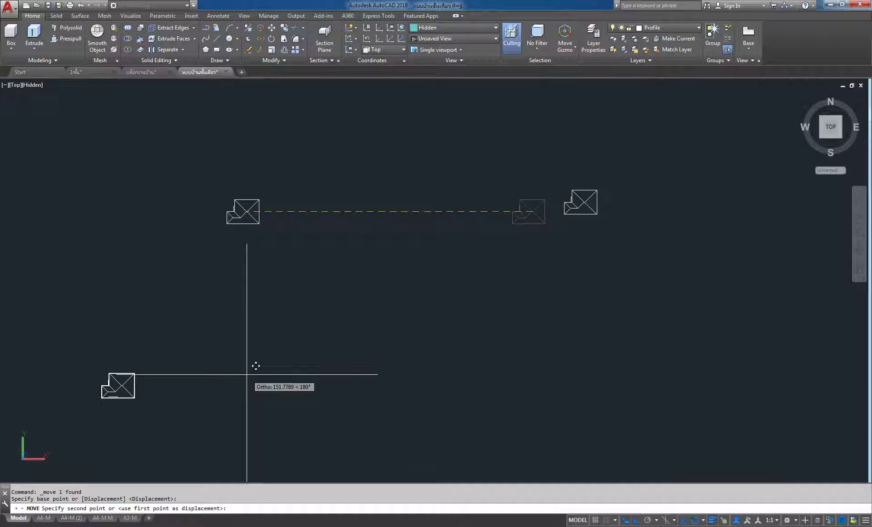
pyautogui.press('F8')
pyautogui.moveTo(256, 366); pyautogui.dragTo(335, 296, button='middle')
pyautogui.scroll(2, 334, 295)
pyautogui.scroll(3, 335, 296)
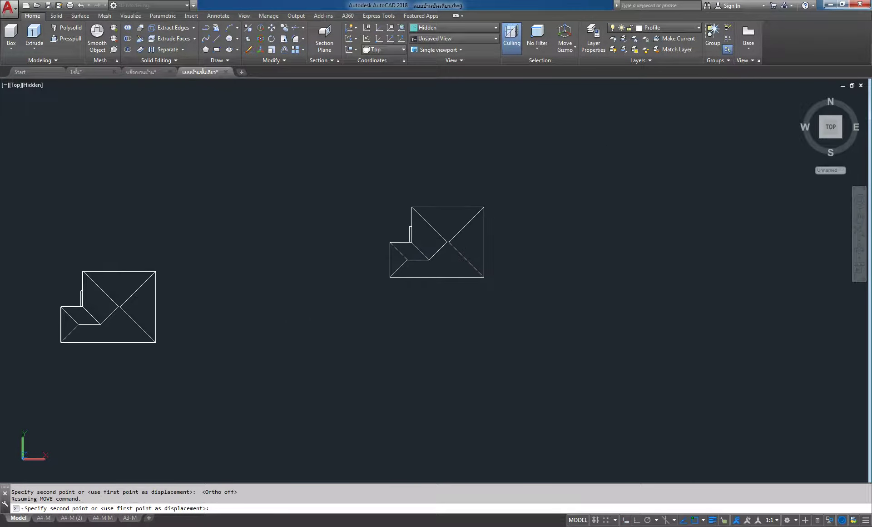
pyautogui.scroll(2, 338, 247)
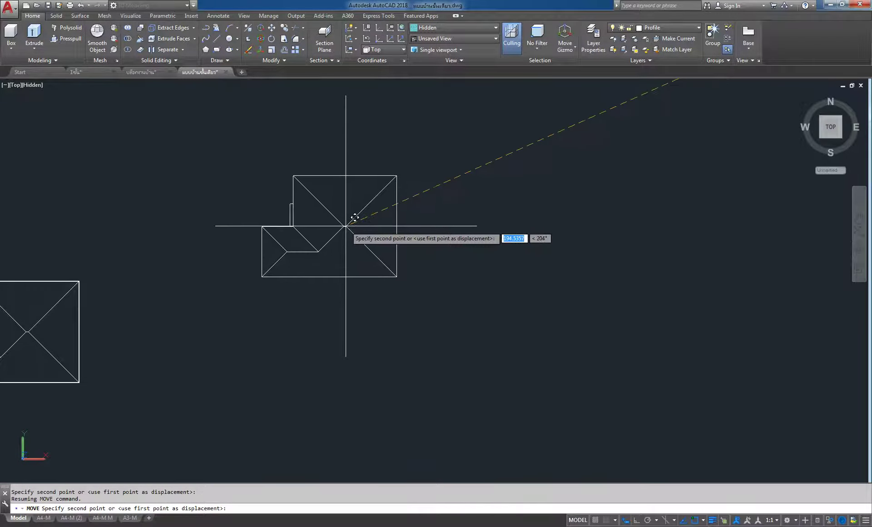
pyautogui.click(358, 209)
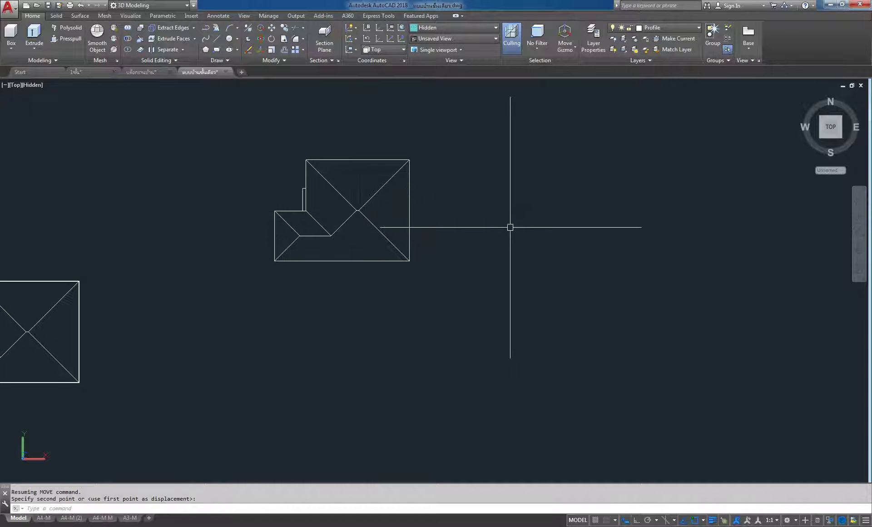
pyautogui.scroll(-2, 510, 227)
pyautogui.scroll(-5, 479, 201)
# Step: Erase the extra roof-plan copy at the top right
pyautogui.moveTo(744, 82); pyautogui.dragTo(707, 129, button='middle')
pyautogui.press('Escape')
pyautogui.click(705, 123)
pyautogui.click(636, 190)
pyautogui.press('Delete')
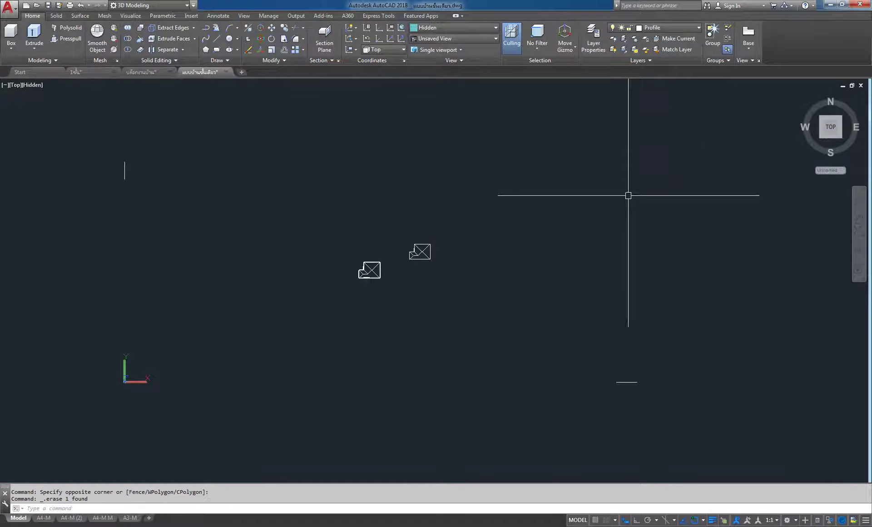
# Step: Erase the two stray lines and pan so both roof plans are visible
pyautogui.click(691, 346)
pyautogui.click(452, 442)
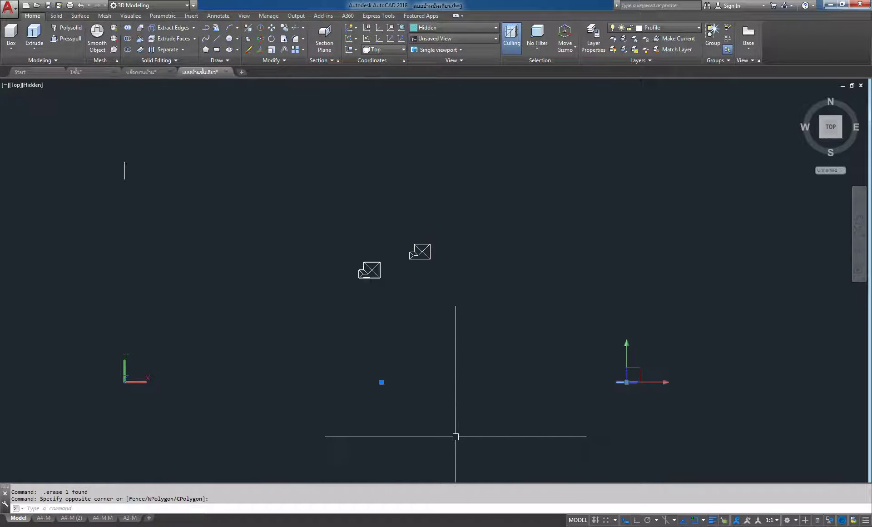
pyautogui.press('Delete')
pyautogui.scroll(-2, 213, 227)
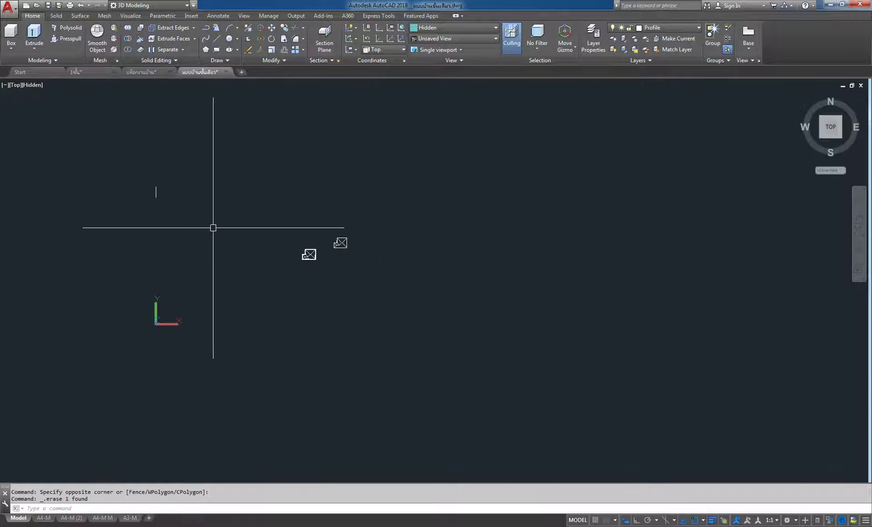
pyautogui.click(208, 171)
pyautogui.click(96, 229)
pyautogui.press('Delete')
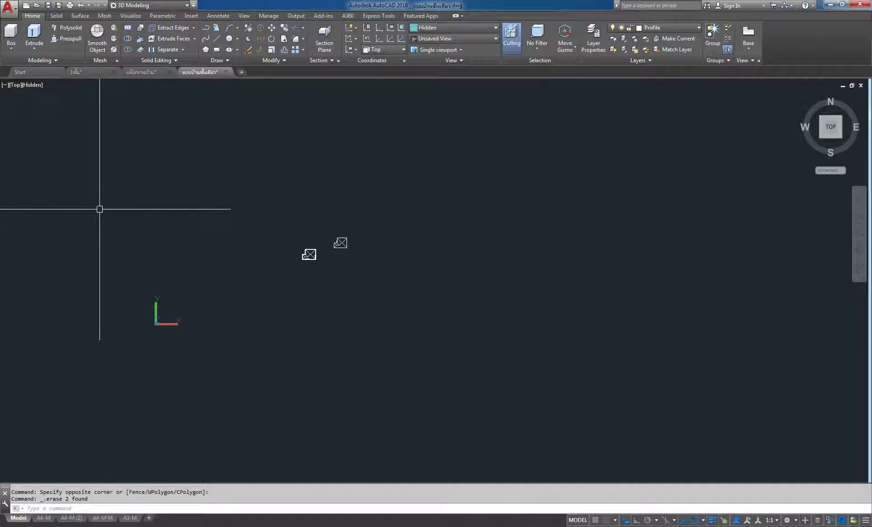
pyautogui.scroll(5, 273, 260)
pyautogui.scroll(3, 423, 258)
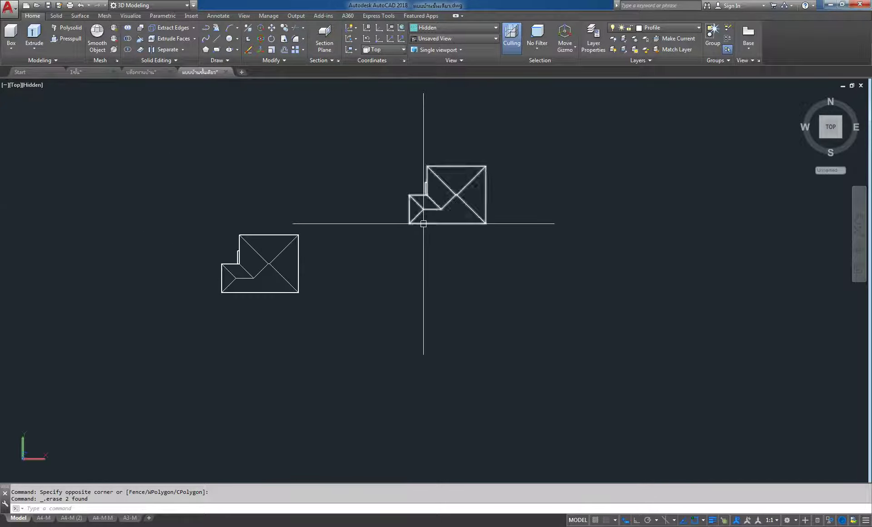
pyautogui.moveTo(460, 208); pyautogui.dragTo(428, 229, button='middle')
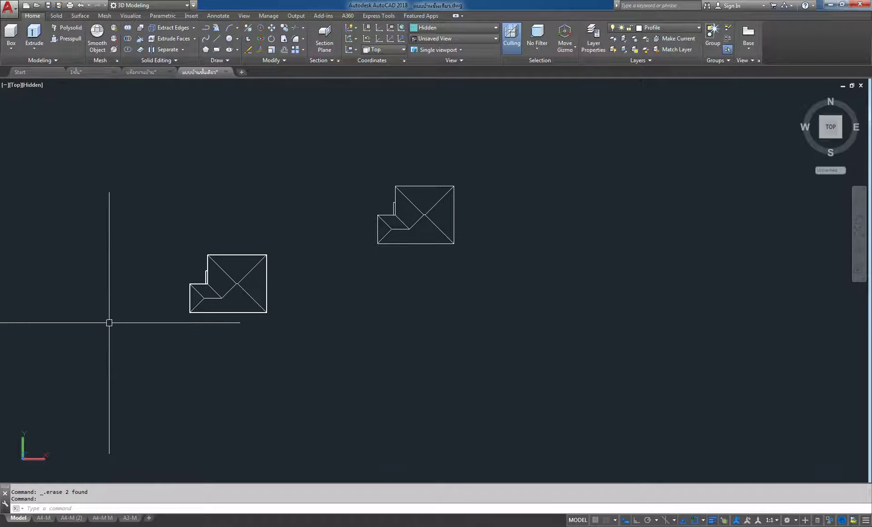
pyautogui.click(191, 15)
# Step: Insert the first elevation block below the upper roof plan
pyautogui.click(10, 51)
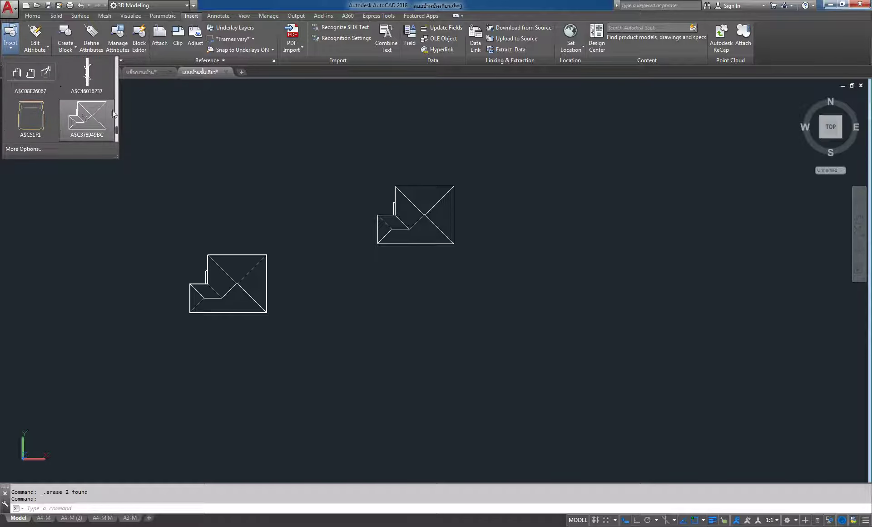
pyautogui.scroll(-2, 59, 109)
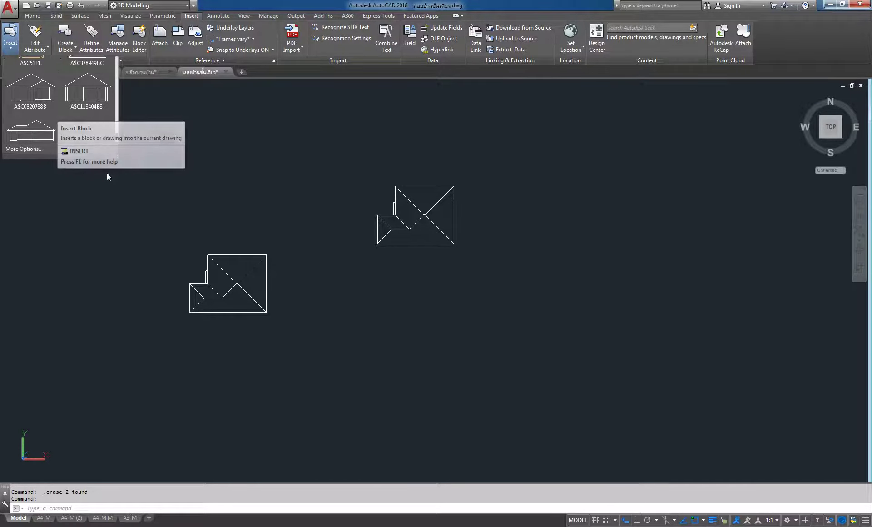
pyautogui.click(30, 123)
pyautogui.scroll(-5, 402, 279)
pyautogui.scroll(3, 267, 289)
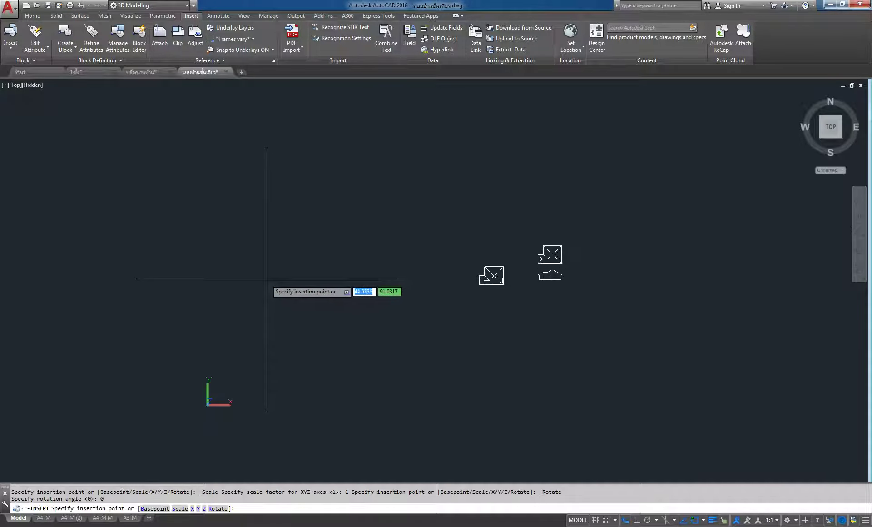
pyautogui.click(264, 282)
pyautogui.scroll(2, 519, 298)
pyautogui.scroll(3, 562, 266)
# Step: Insert a second elevation block beside the first and centre the blocks
pyautogui.click(11, 41)
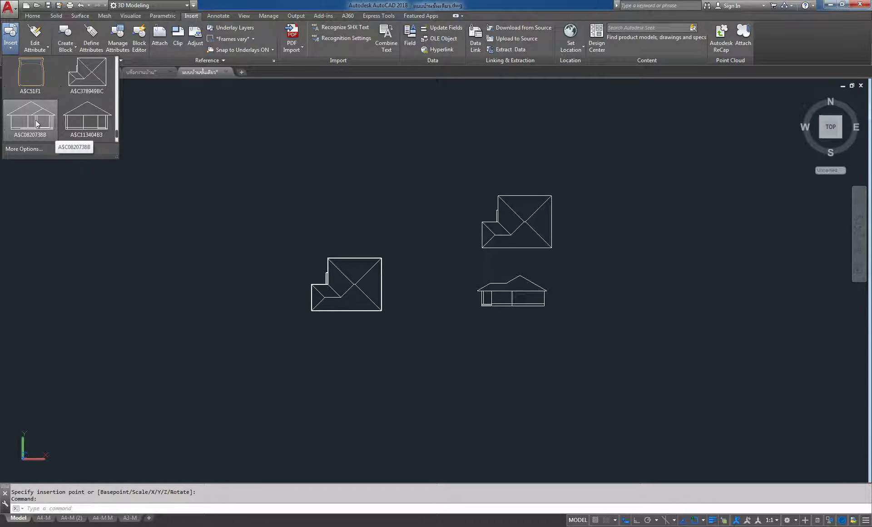
pyautogui.click(36, 124)
pyautogui.scroll(-4, 340, 282)
pyautogui.scroll(-4, 385, 341)
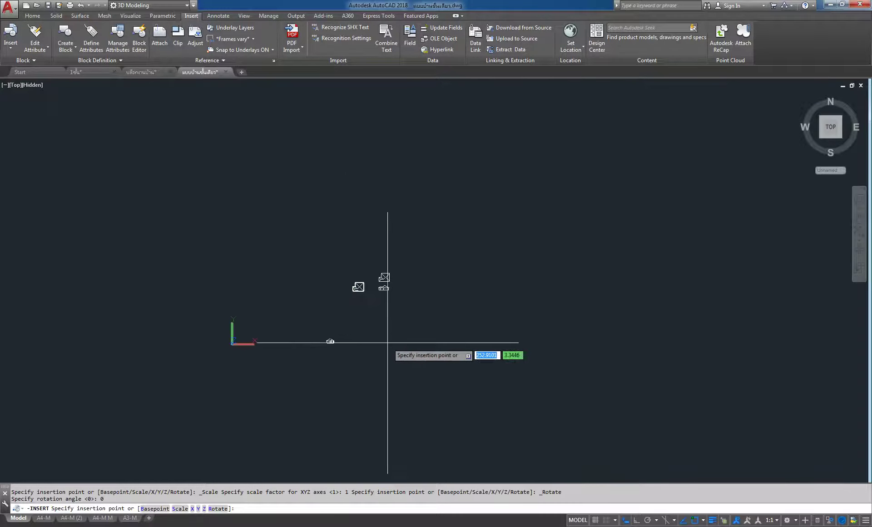
pyautogui.scroll(3, 436, 304)
pyautogui.scroll(5, 467, 272)
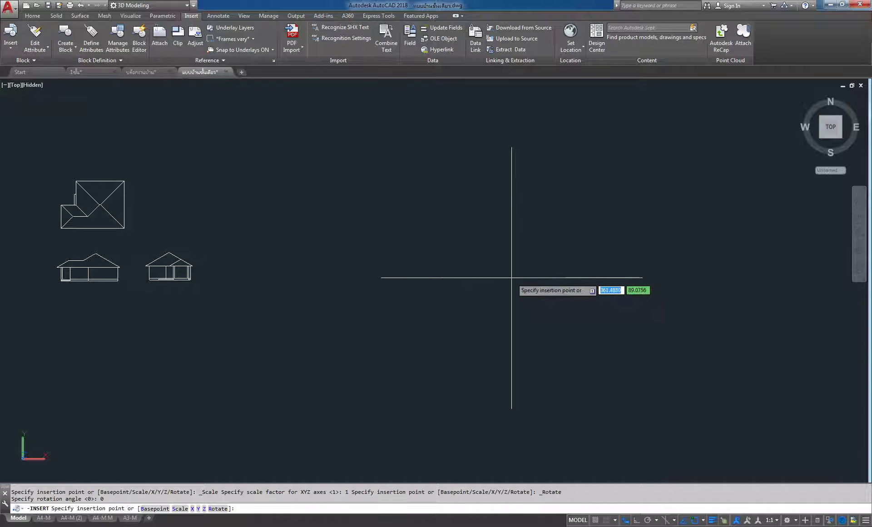
pyautogui.click(511, 278)
pyautogui.moveTo(4, 229); pyautogui.dragTo(239, 244, button='middle')
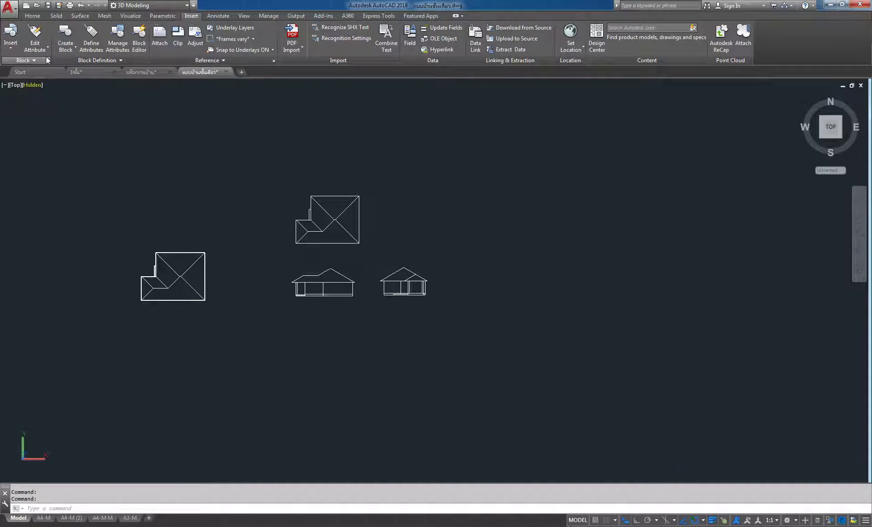
# Step: Insert block A$C113404B3 right of the upper roof plan, then clear the selection
pyautogui.click(10, 38)
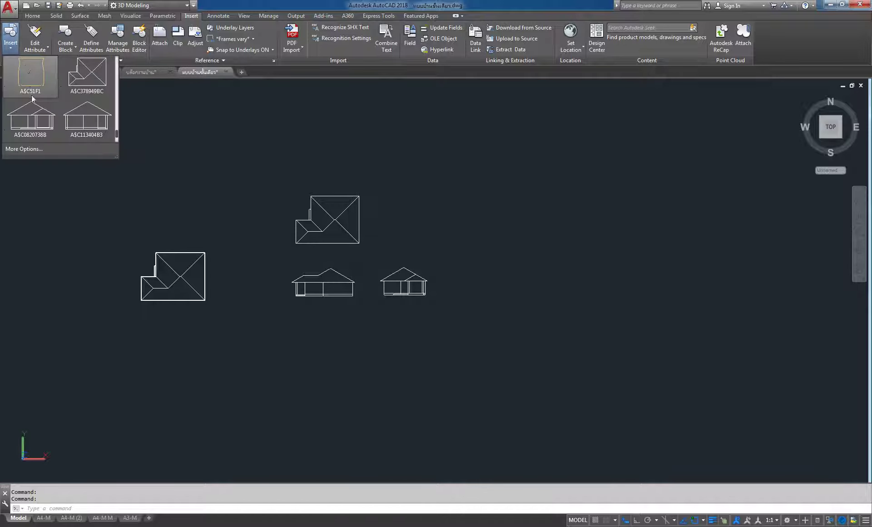
pyautogui.click(86, 121)
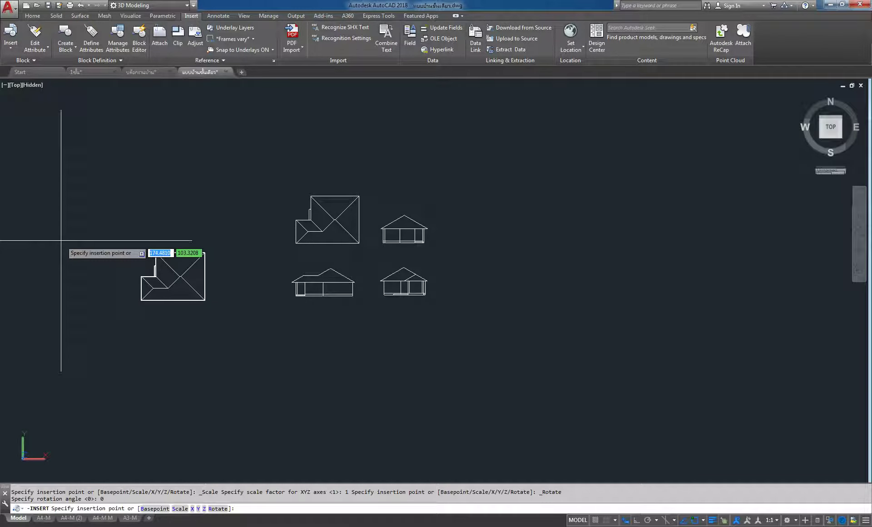
pyautogui.click(62, 239)
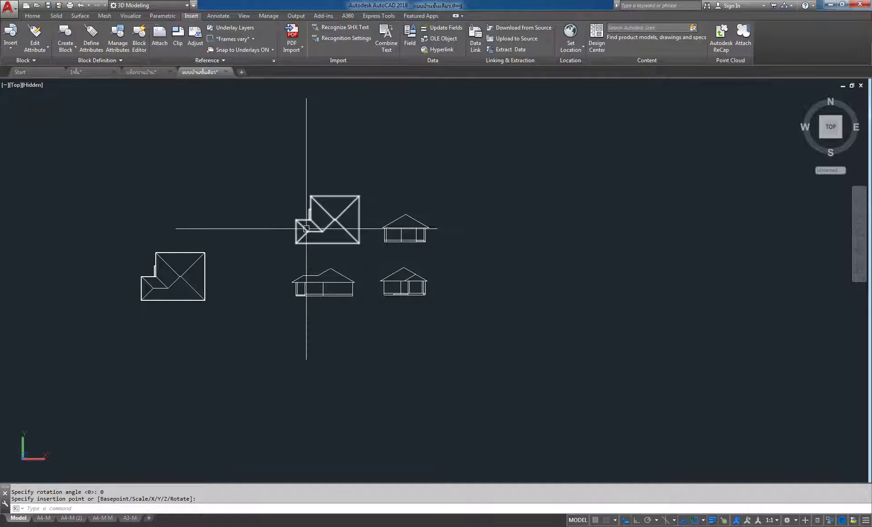
pyautogui.click(321, 209)
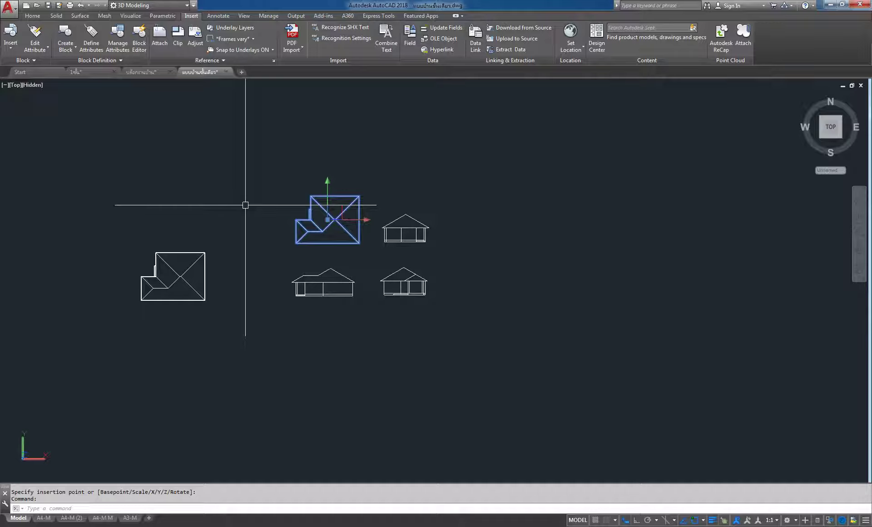
pyautogui.moveTo(220, 275); pyautogui.dragTo(288, 237, button='middle')
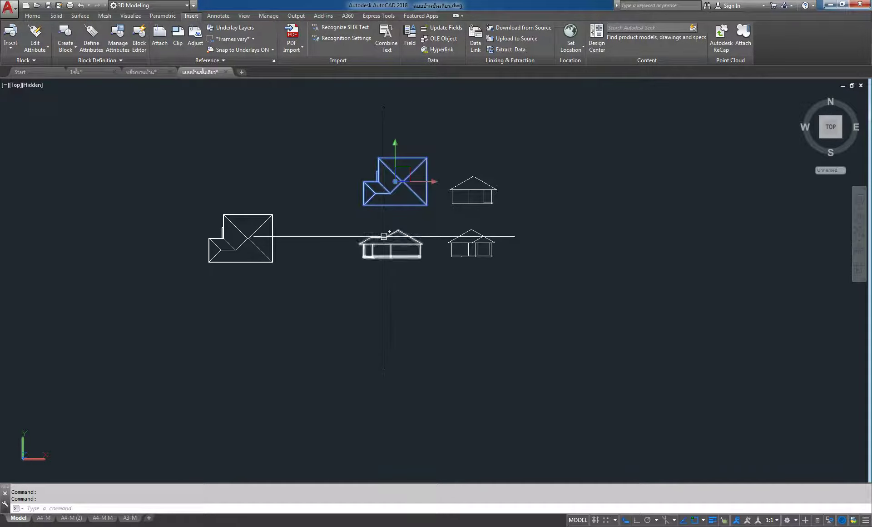
pyautogui.press('Escape')
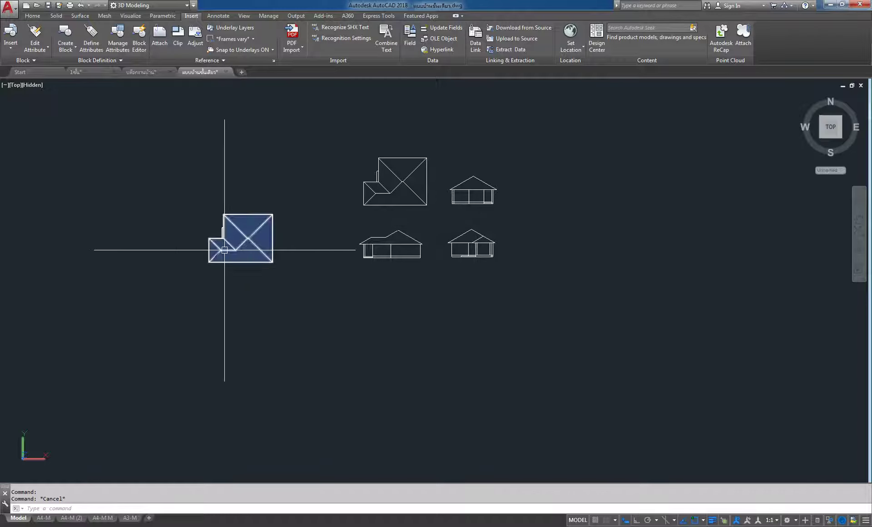
pyautogui.scroll(-4, 358, 207)
pyautogui.scroll(3, 320, 231)
pyautogui.scroll(2, 300, 199)
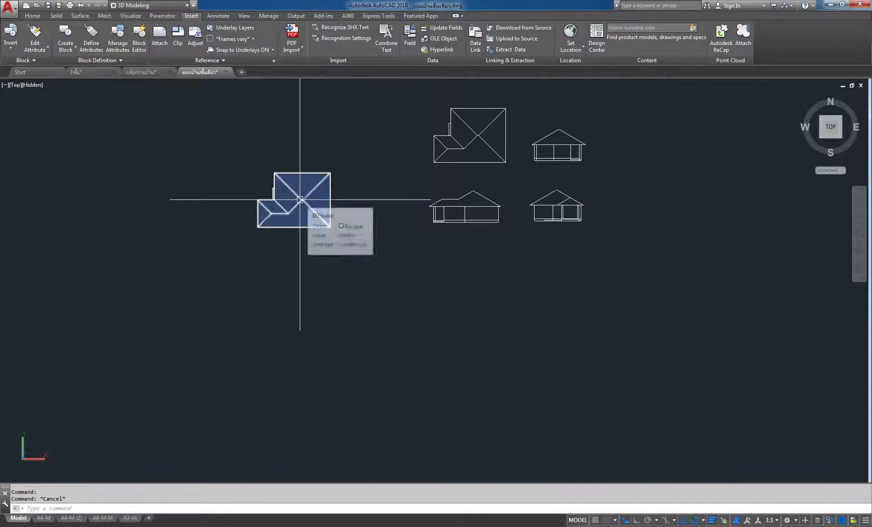
pyautogui.click(16, 85)
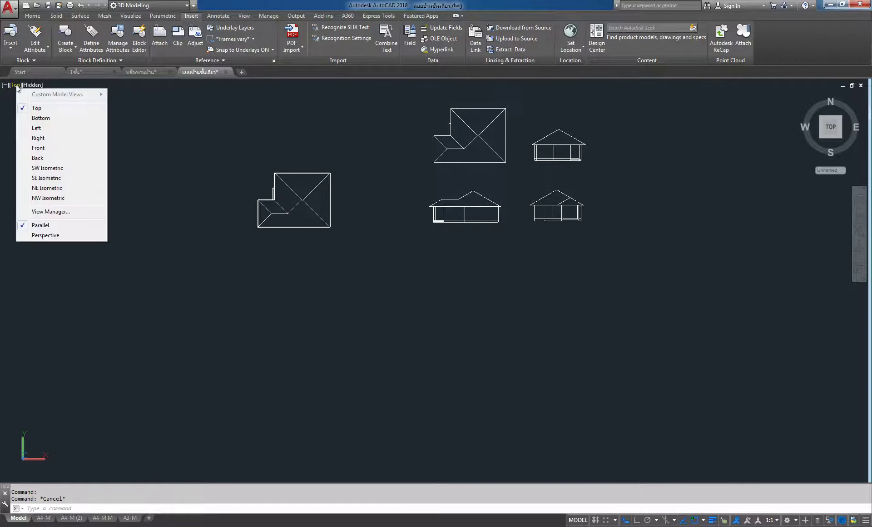
# Step: Switch to the Back view, centre the house, and start FLATSHOT
pyautogui.click(38, 158)
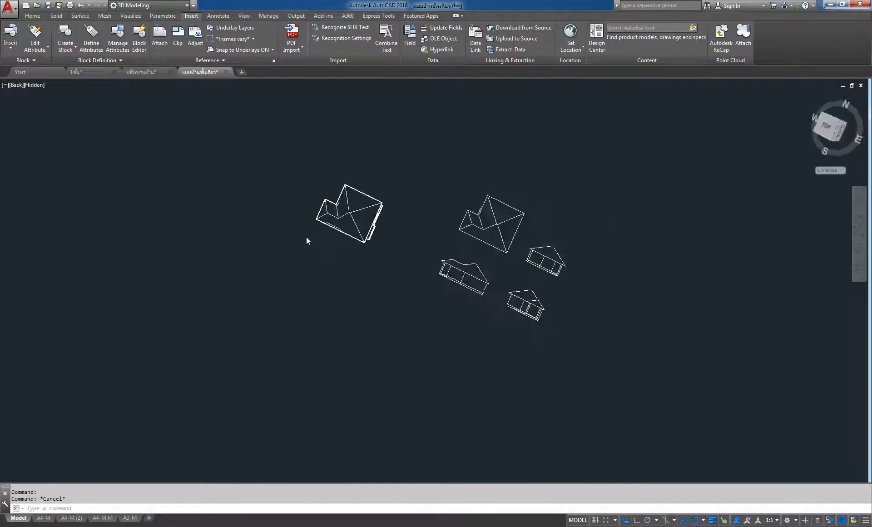
pyautogui.scroll(3, 439, 263)
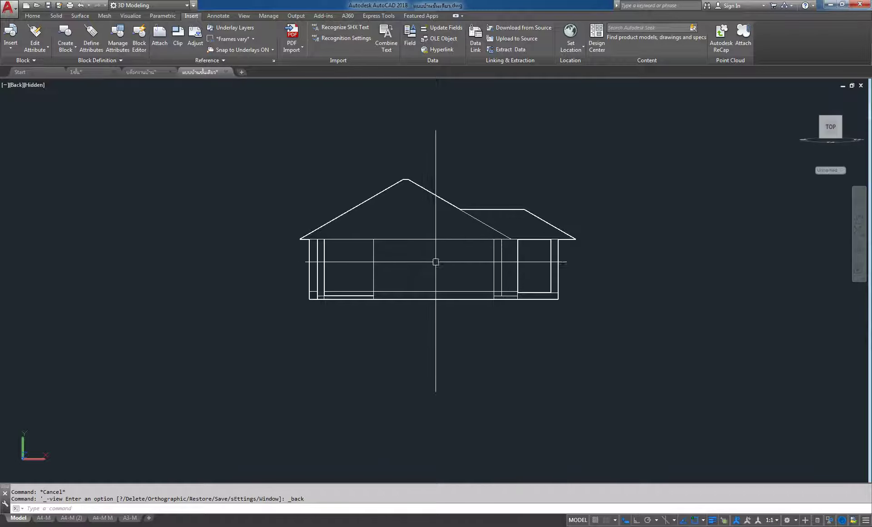
pyautogui.scroll(2, 425, 275)
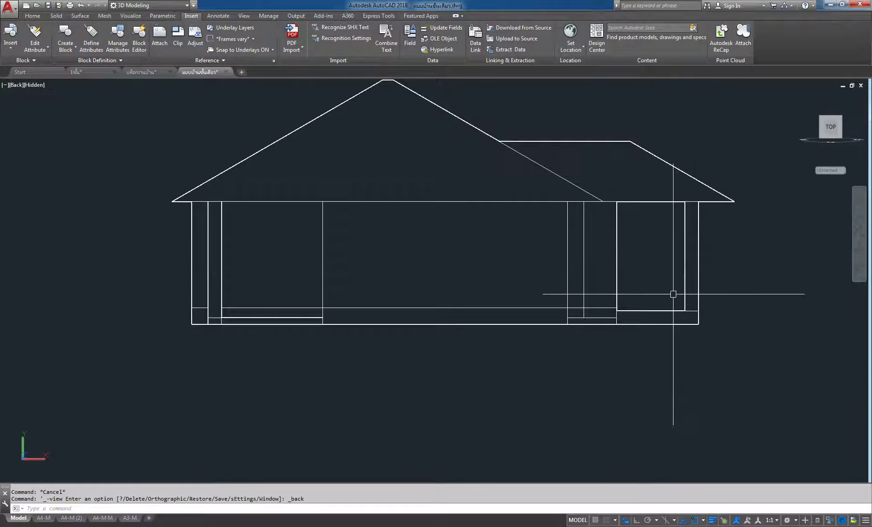
pyautogui.moveTo(673, 293)
pyautogui.mouseDown(button='middle')
pyautogui.moveTo(531, 330)
pyautogui.moveTo(523, 349)
pyautogui.mouseUp(button='middle')
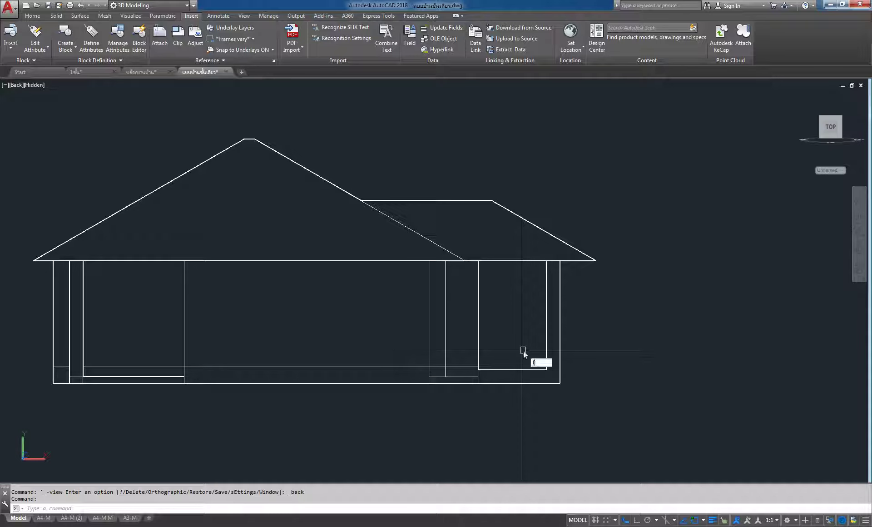
pyautogui.write('atshot')
pyautogui.press('Return')
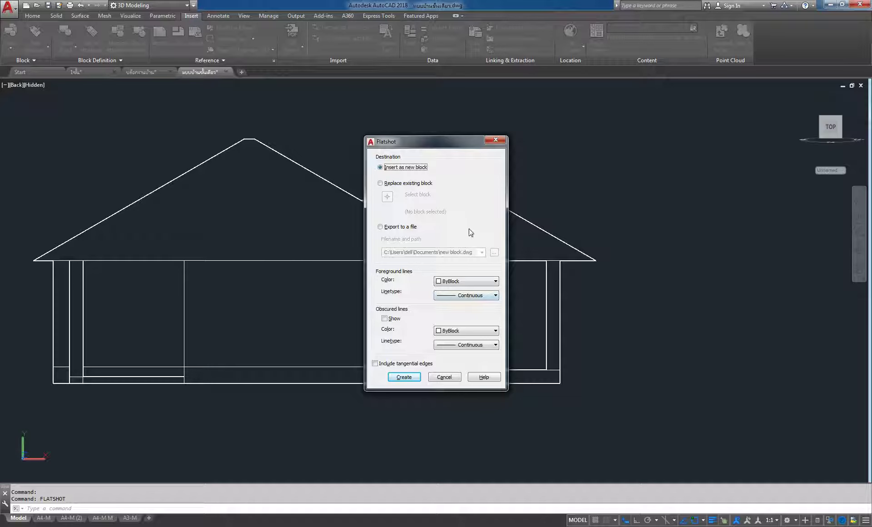
# Step: Create a Flatshot block of the Back elevation at default scale, then return to Top view
pyautogui.click(408, 376)
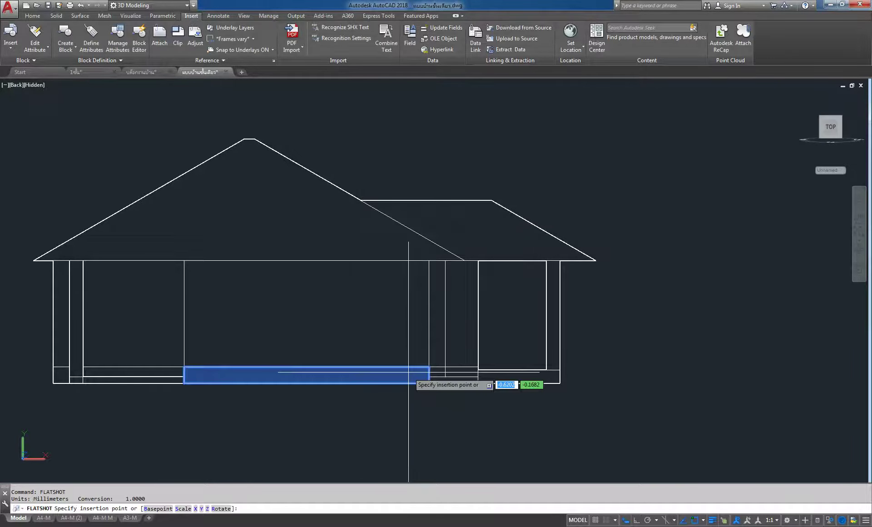
pyautogui.click(673, 323)
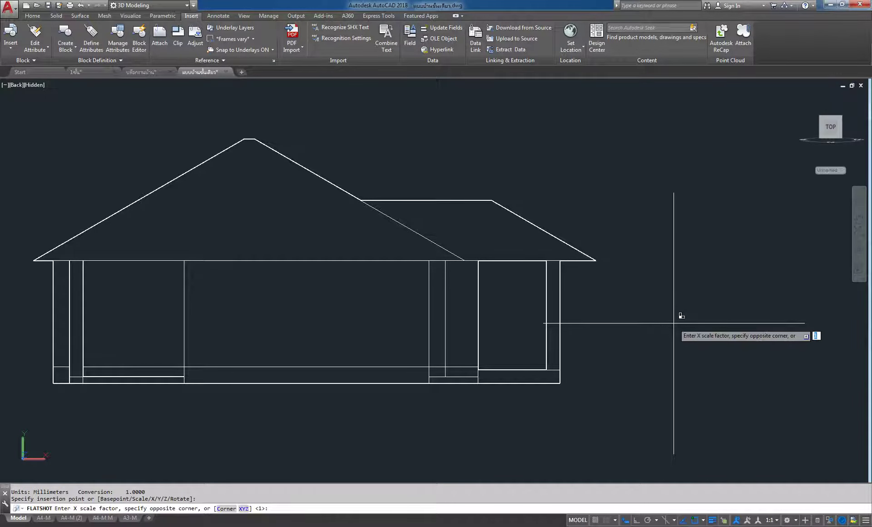
pyautogui.press('Return')
pyautogui.press('Return')
pyautogui.press('Return')
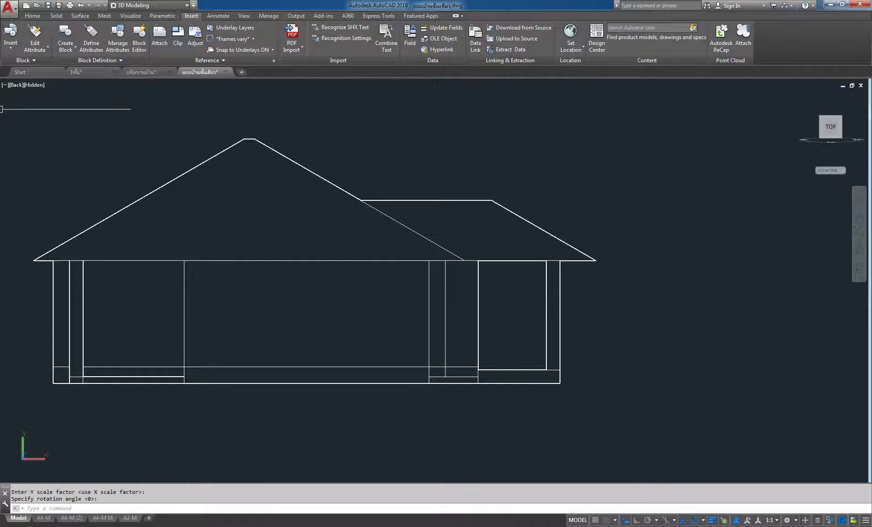
pyautogui.click(17, 86)
pyautogui.click(36, 105)
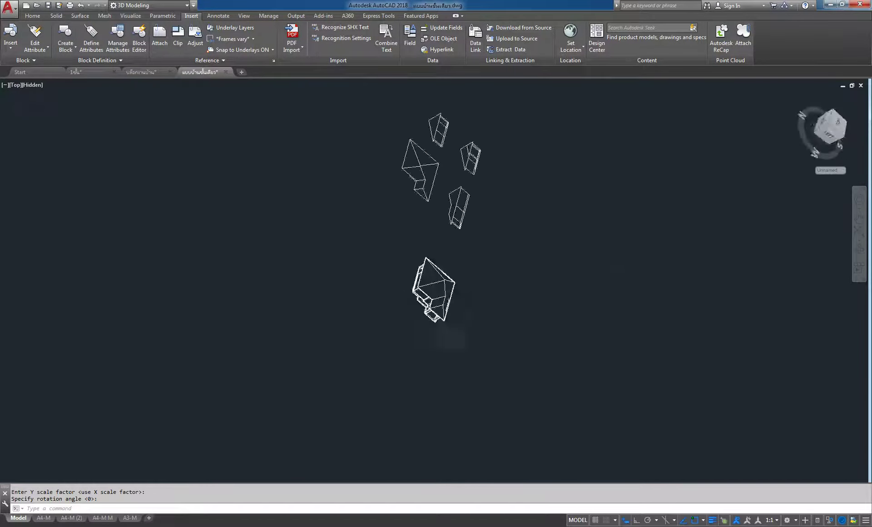
# Step: Delete the stray short line at the lower right of the drawing
pyautogui.moveTo(523, 250); pyautogui.dragTo(465, 201, button='middle')
pyautogui.click(749, 350)
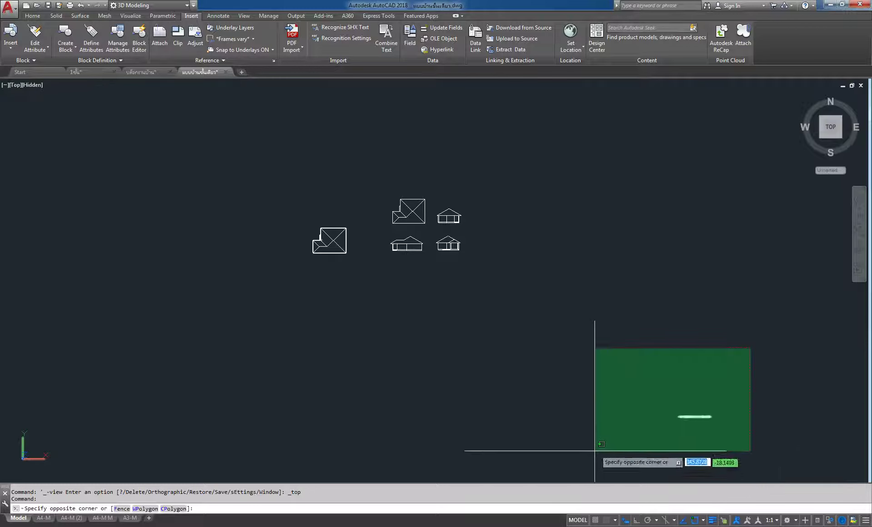
pyautogui.click(608, 442)
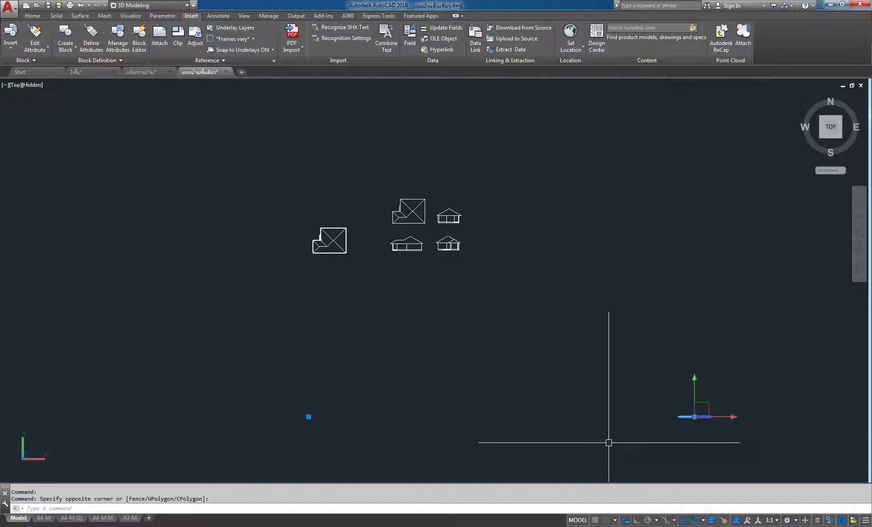
pyautogui.press('Delete')
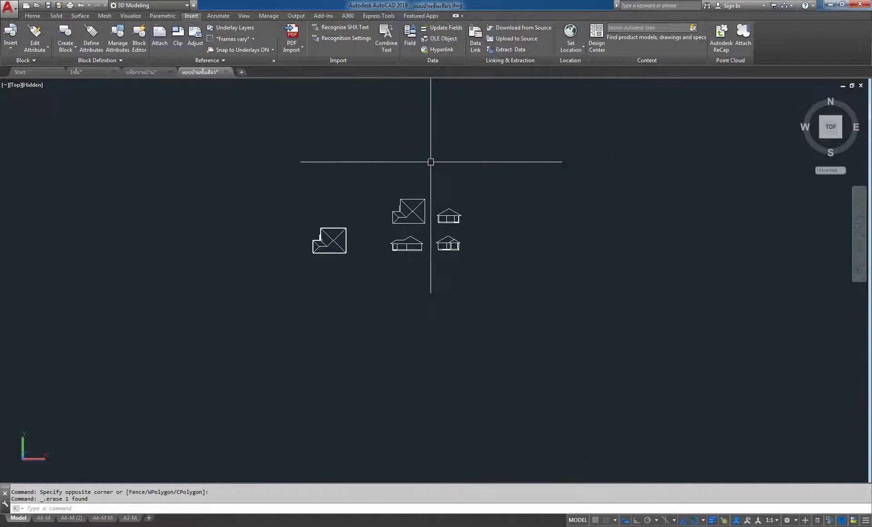
pyautogui.scroll(5, 394, 194)
pyautogui.scroll(2, 390, 273)
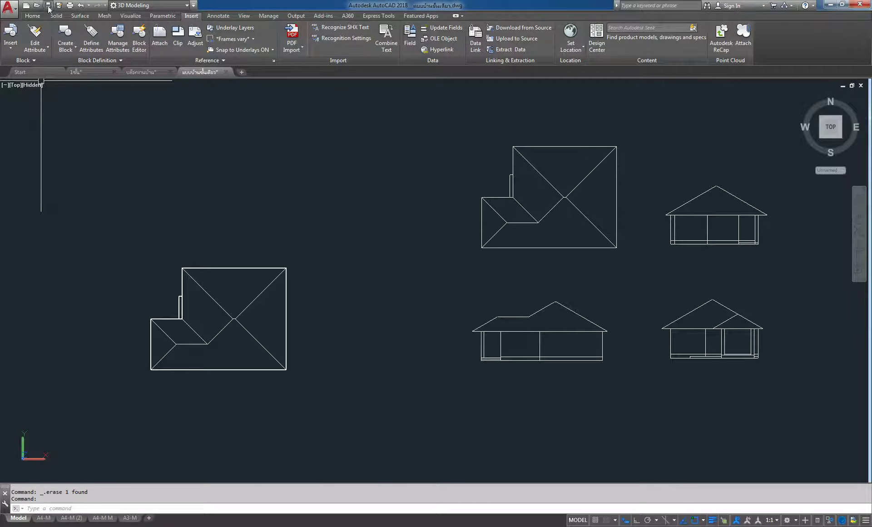
# Step: Insert the flattened elevation block above the roof plan, then select the roof plan block
pyautogui.click(14, 51)
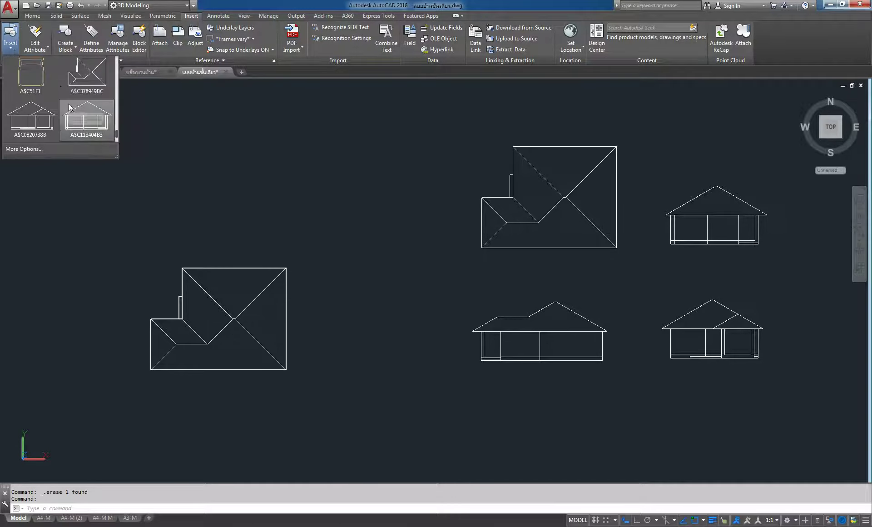
pyautogui.scroll(-1, 80, 110)
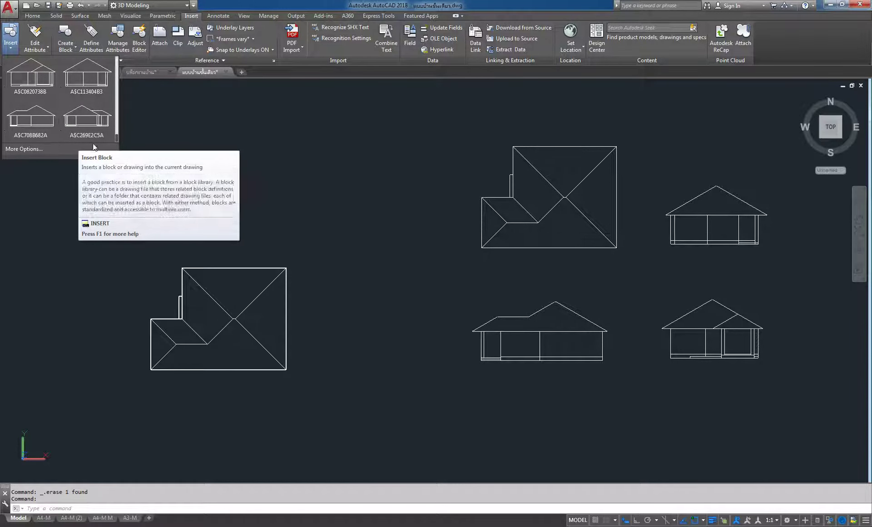
pyautogui.click(86, 121)
pyautogui.scroll(-3, 282, 194)
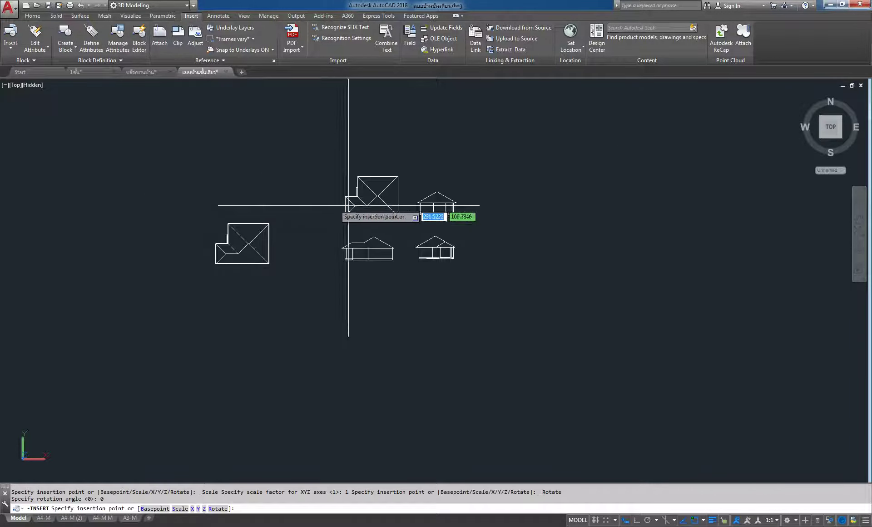
pyautogui.scroll(-4, 322, 267)
pyautogui.scroll(5, 604, 247)
pyautogui.moveTo(314, 246); pyautogui.dragTo(666, 241, button='middle')
pyautogui.scroll(-4, 667, 240)
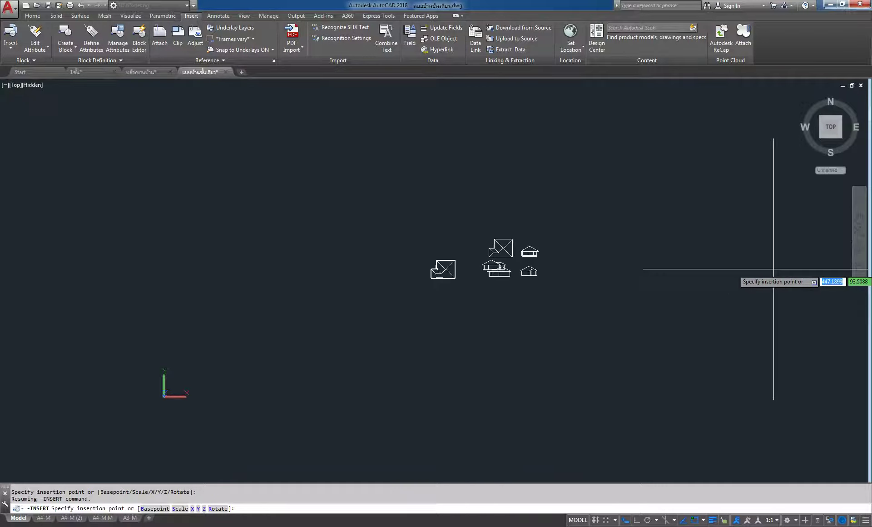
pyautogui.scroll(3, 790, 280)
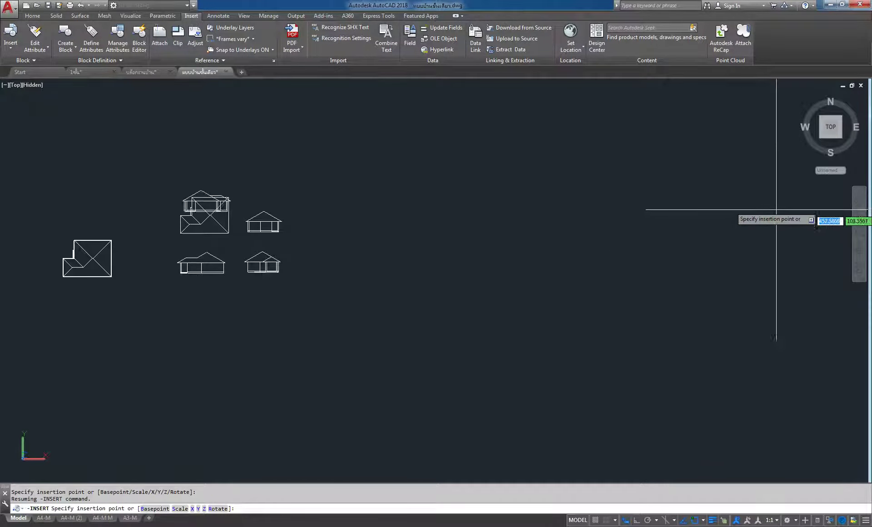
pyautogui.moveTo(104, 193); pyautogui.dragTo(247, 211, button='middle')
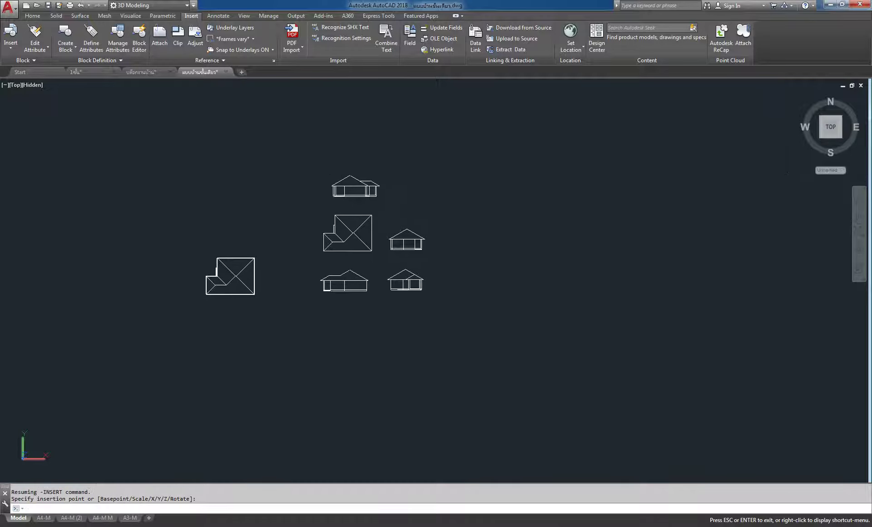
pyautogui.scroll(3, 366, 217)
pyautogui.press('Escape')
pyautogui.click(398, 189)
pyautogui.click(267, 296)
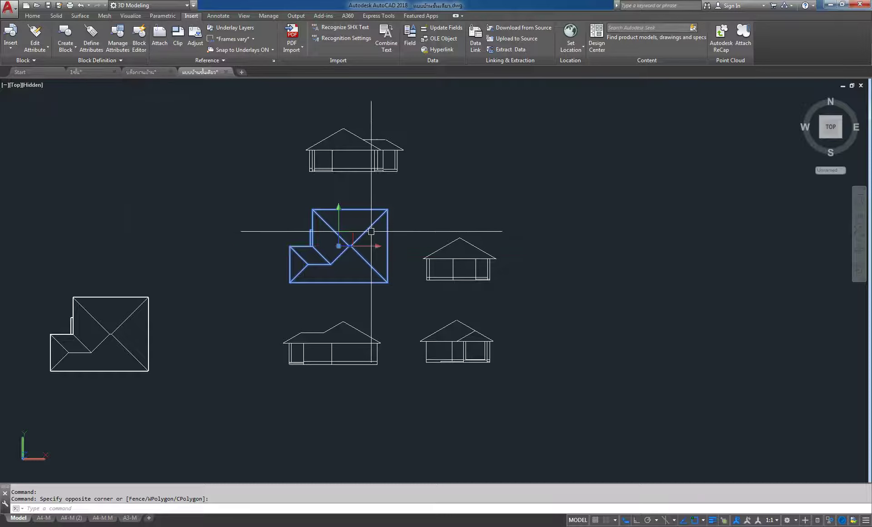
# Step: Deselect the roof plan, switch the ribbon to Home, and show the workspace list
pyautogui.scroll(-2, 505, 218)
pyautogui.press('Escape')
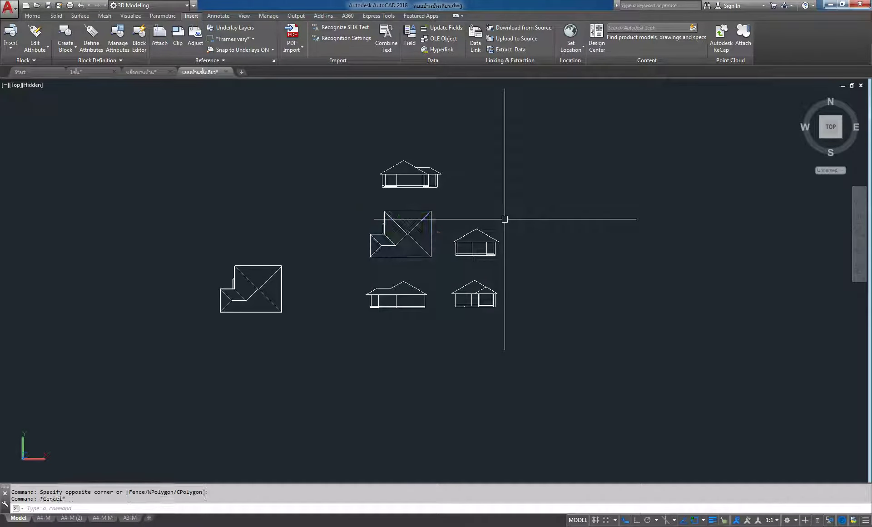
pyautogui.scroll(2, 255, 289)
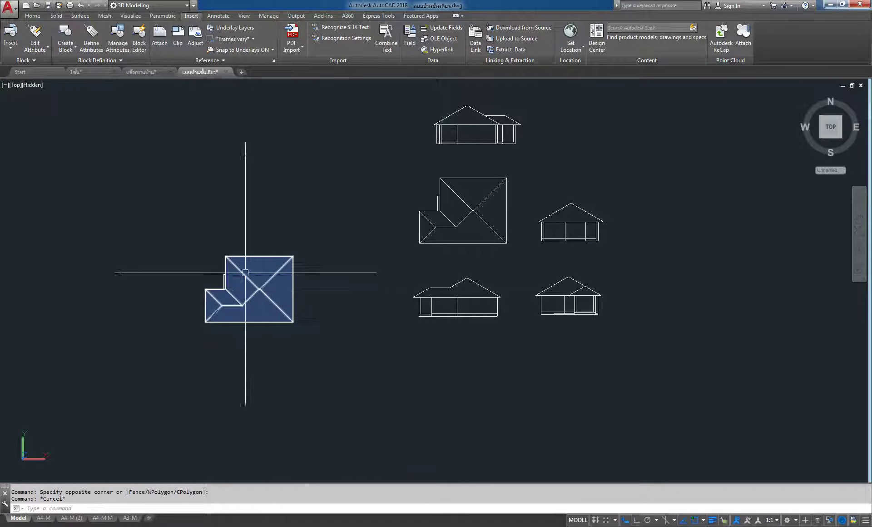
pyautogui.click(35, 19)
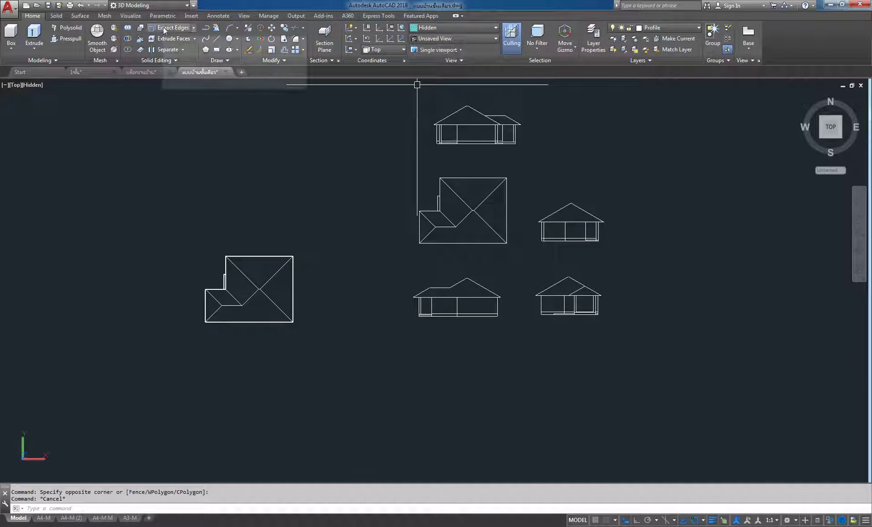
pyautogui.click(188, 6)
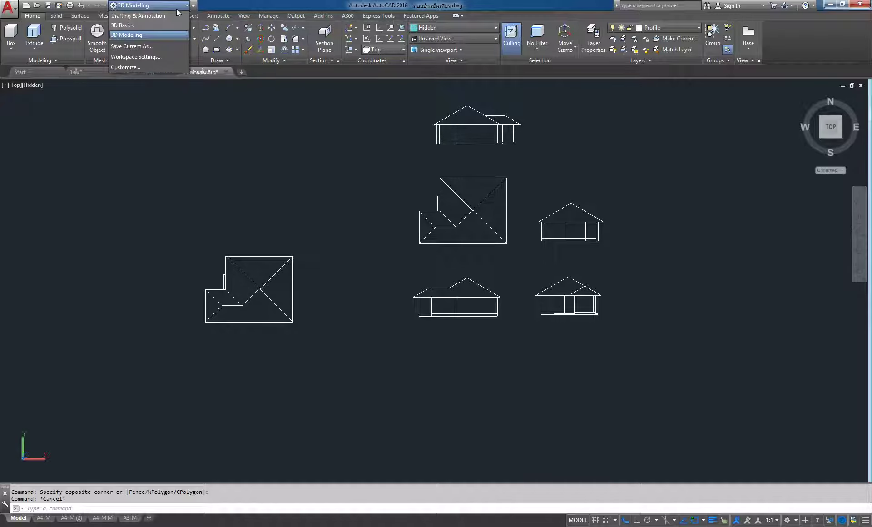
# Step: Switch to Drafting & Annotation, dock the command line, and show the menu bar
pyautogui.click(144, 17)
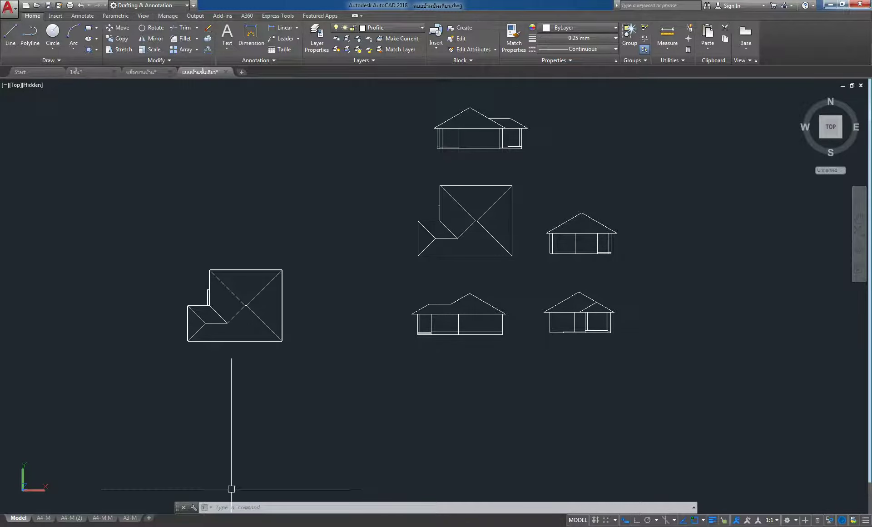
pyautogui.moveTo(177, 513); pyautogui.dragTo(176, 518)
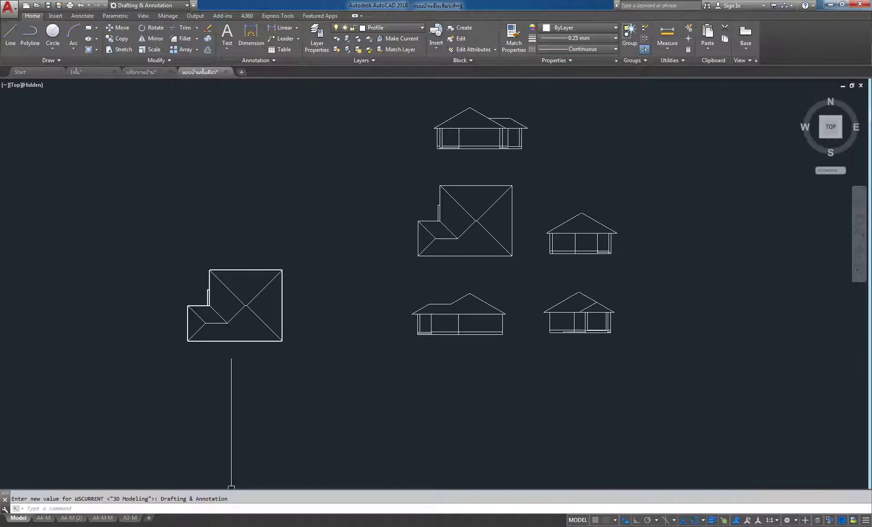
pyautogui.click(194, 6)
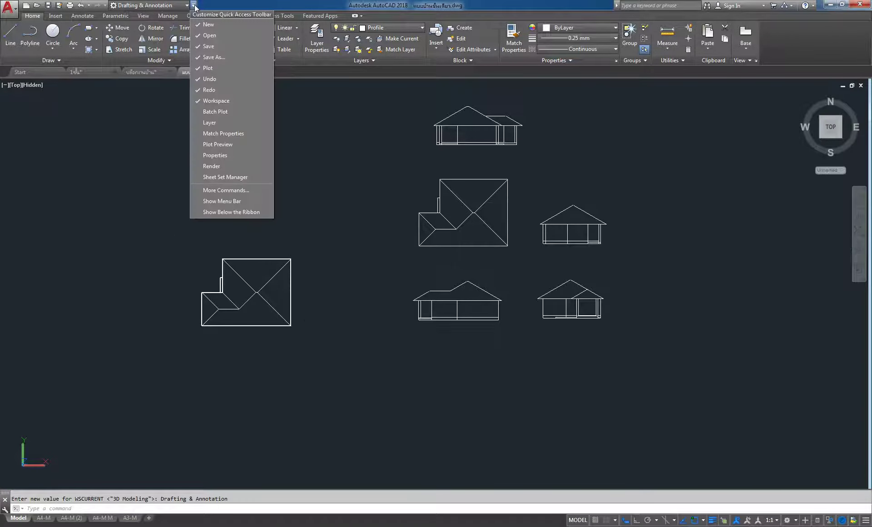
pyautogui.click(224, 200)
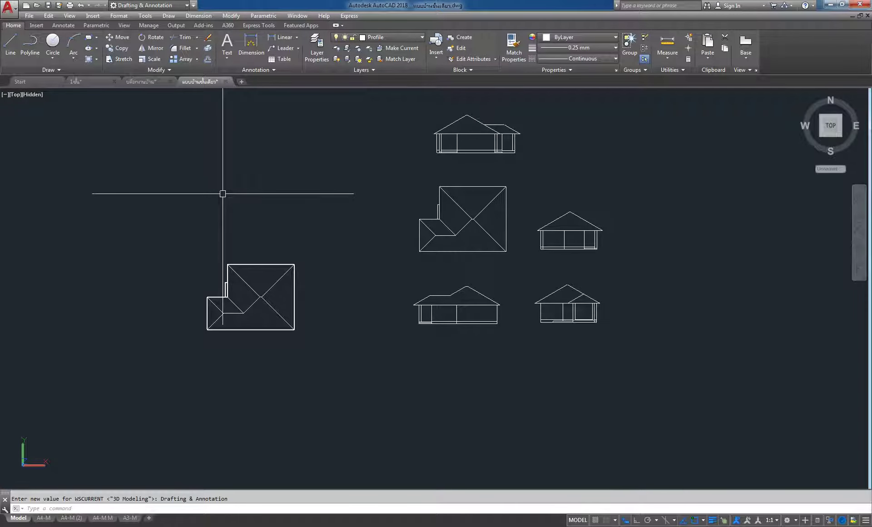
# Step: Open the Layer Properties Manager
pyautogui.click(194, 5)
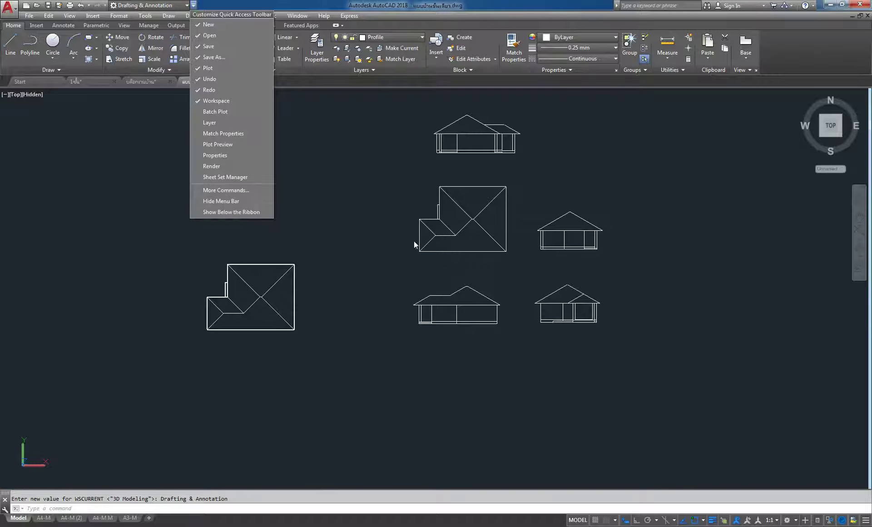
pyautogui.click(376, 219)
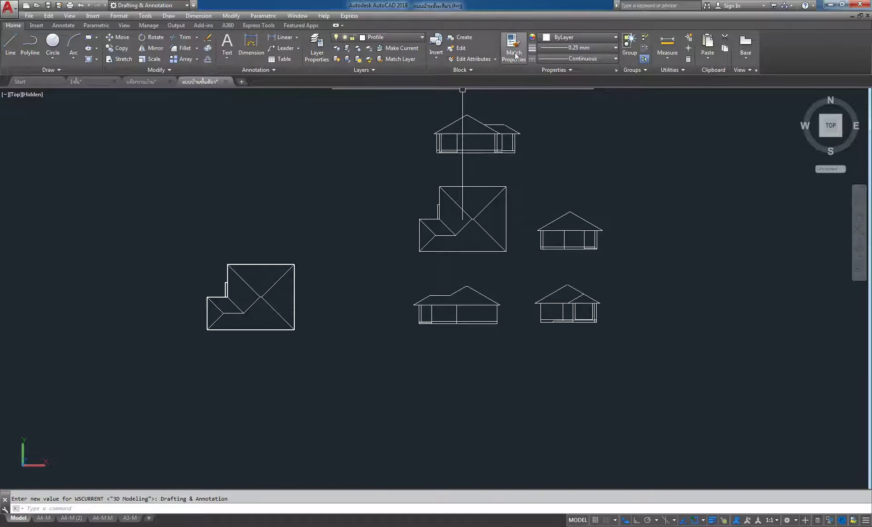
pyautogui.click(315, 49)
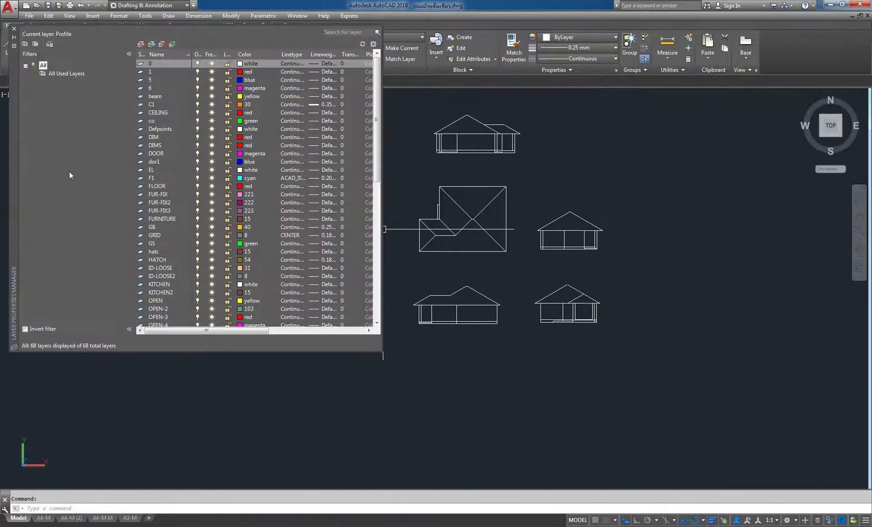
# Step: Create a new layer named '3D MODLE' and close the layer manager
pyautogui.click(142, 44)
pyautogui.write('3D MO')
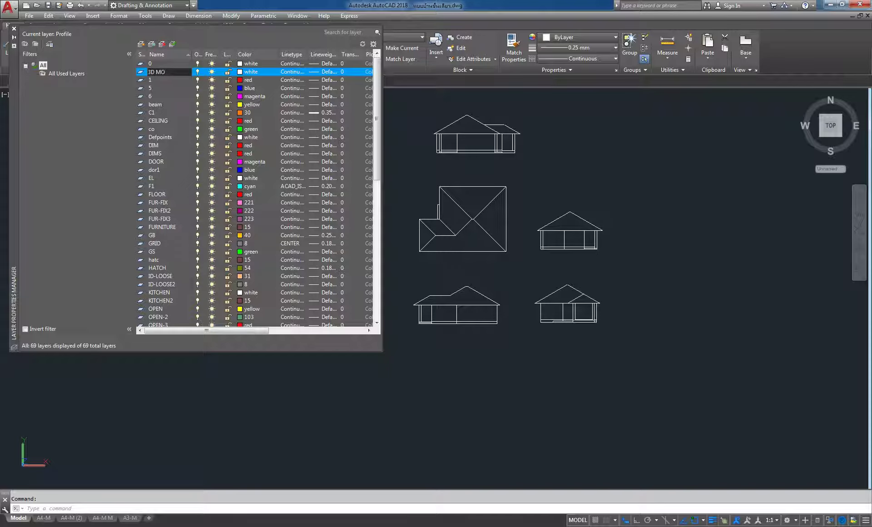
pyautogui.write('DL')
pyautogui.write('E')
pyautogui.click(14, 30)
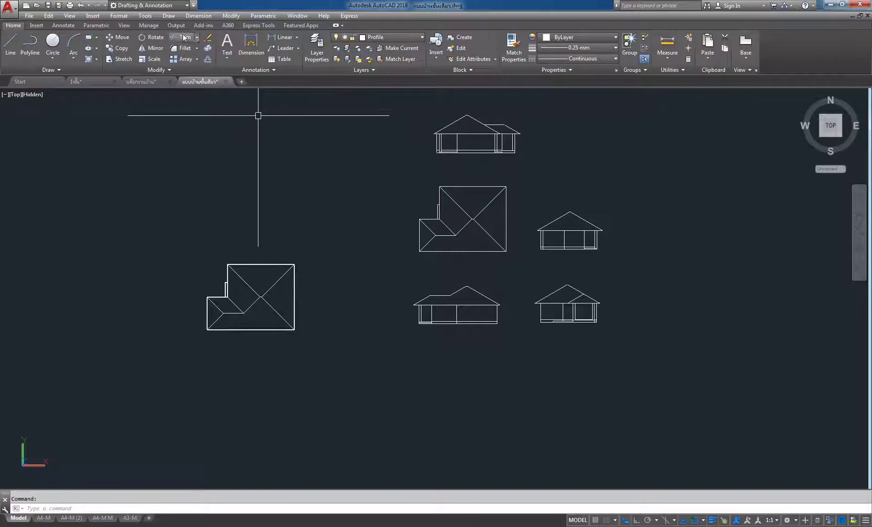
# Step: Select the roof plan block with a crossing window
pyautogui.click(187, 6)
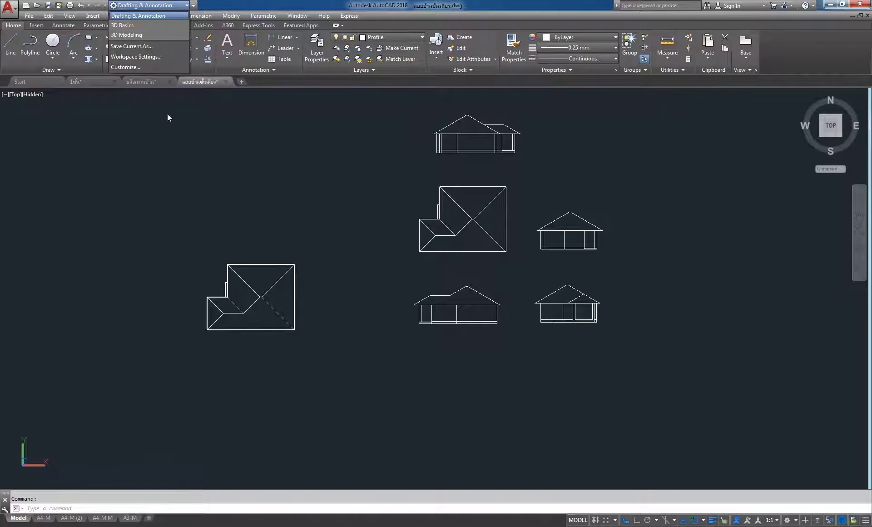
pyautogui.click(161, 139)
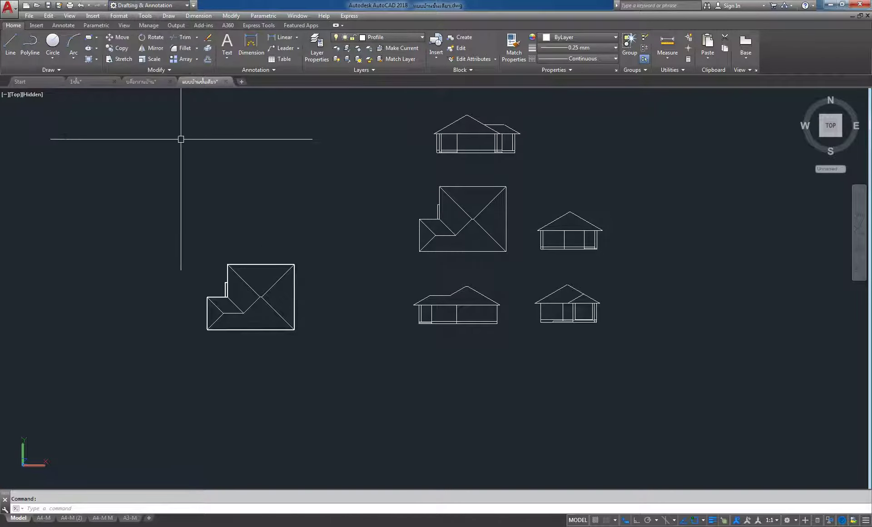
pyautogui.click(349, 214)
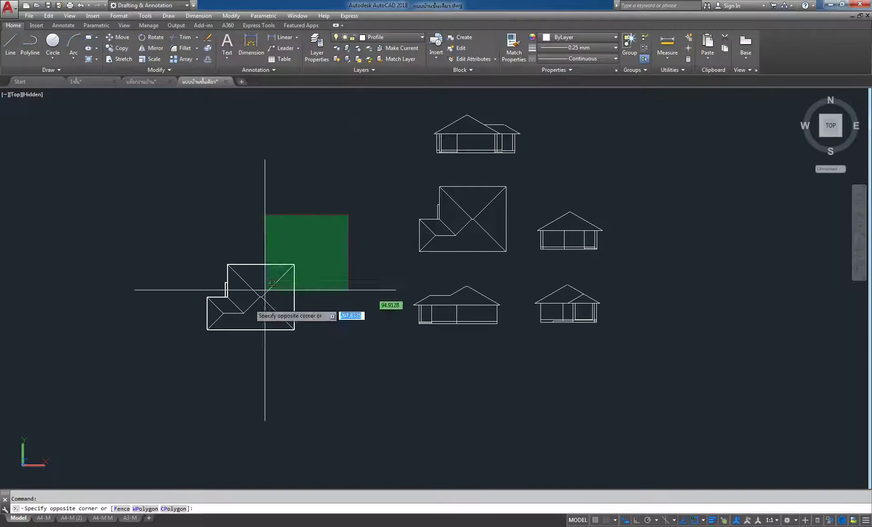
pyautogui.click(185, 359)
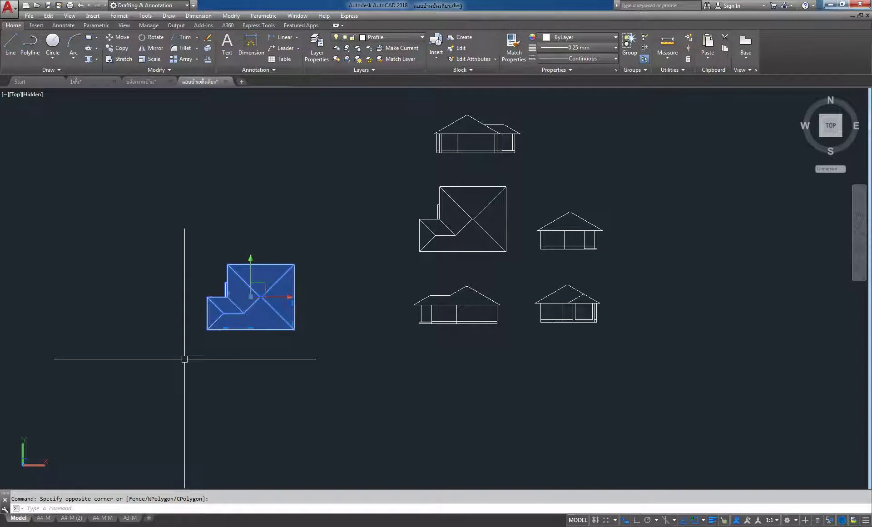
pyautogui.scroll(2, 236, 325)
pyautogui.scroll(2, 237, 329)
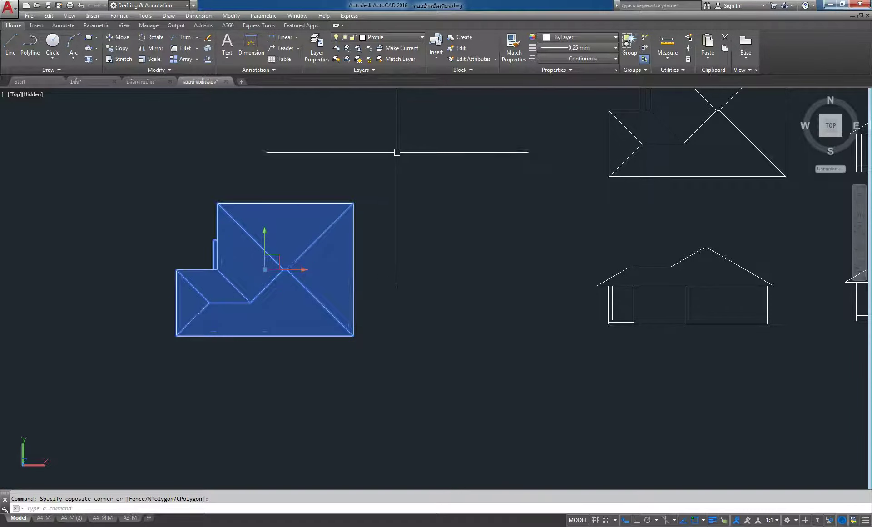
# Step: Reopen the Layer Properties Manager and pick the 3D MODLE layer name for editing
pyautogui.click(418, 39)
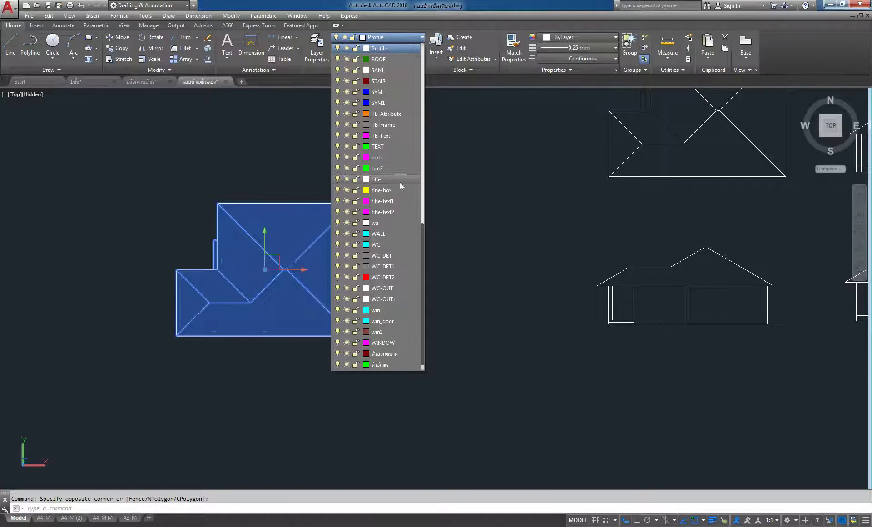
pyautogui.scroll(5, 395, 225)
pyautogui.scroll(5, 395, 224)
pyautogui.scroll(2, 395, 223)
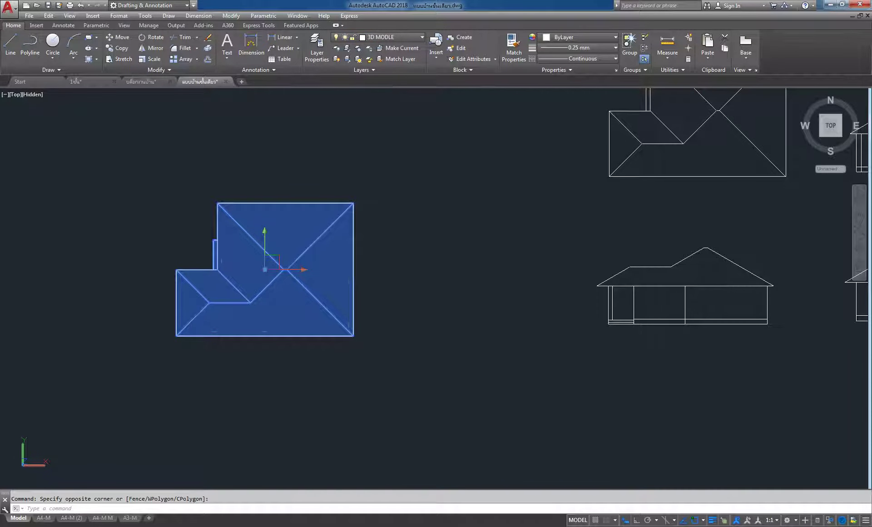
pyautogui.click(317, 47)
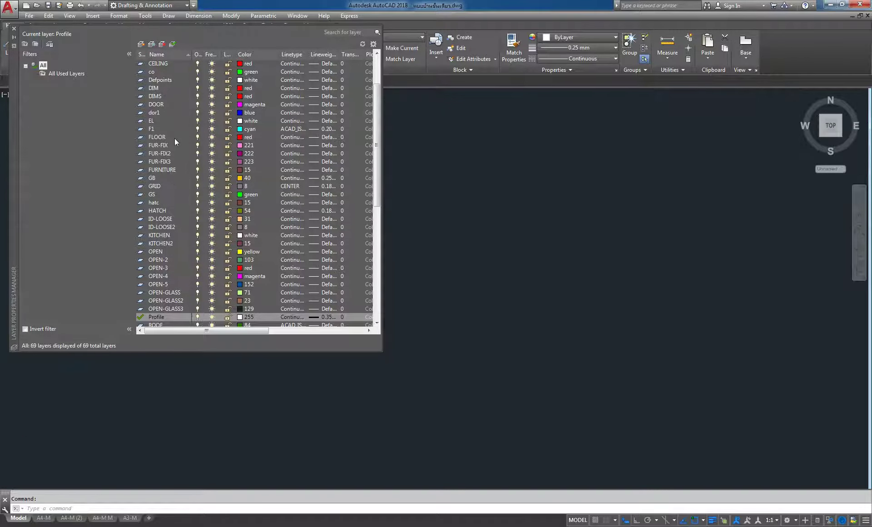
pyautogui.scroll(3, 378, 110)
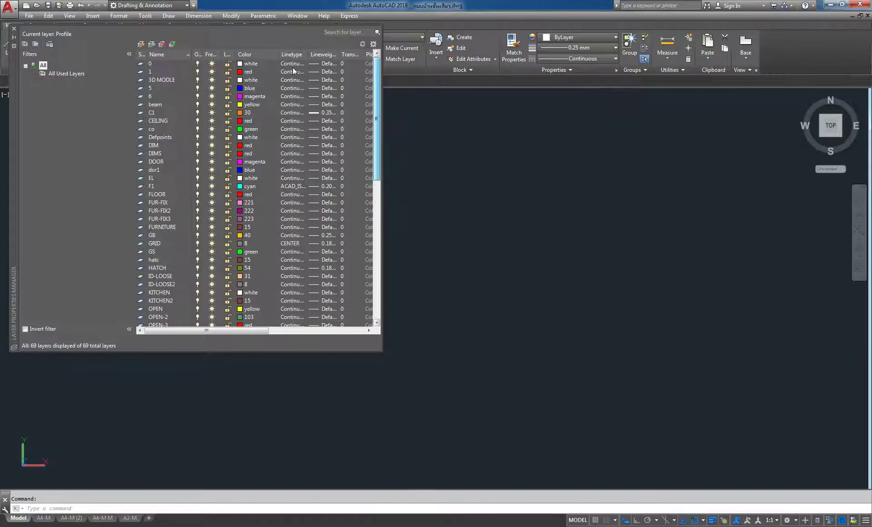
pyautogui.click(168, 80)
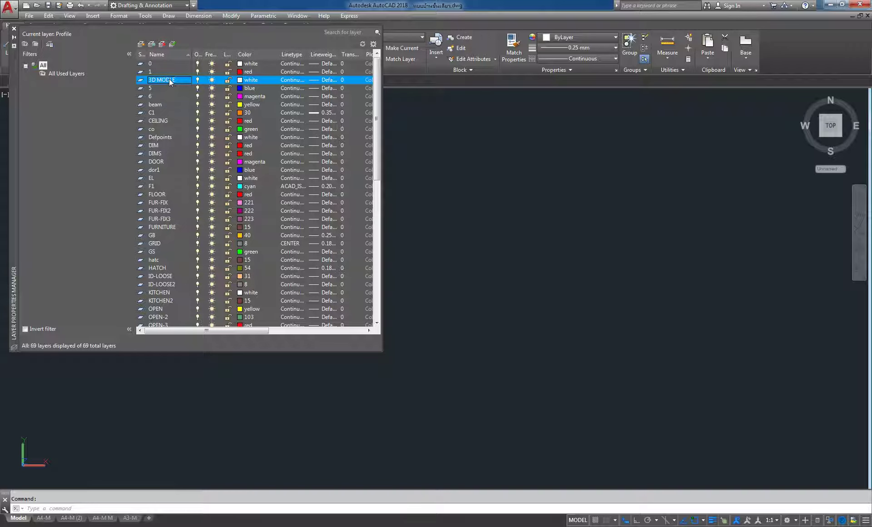
# Step: Rename the 3D MODLE layer to '3D MODELING' and verify it in the layer list
pyautogui.press('Escape')
pyautogui.write('NG')
pyautogui.click(15, 28)
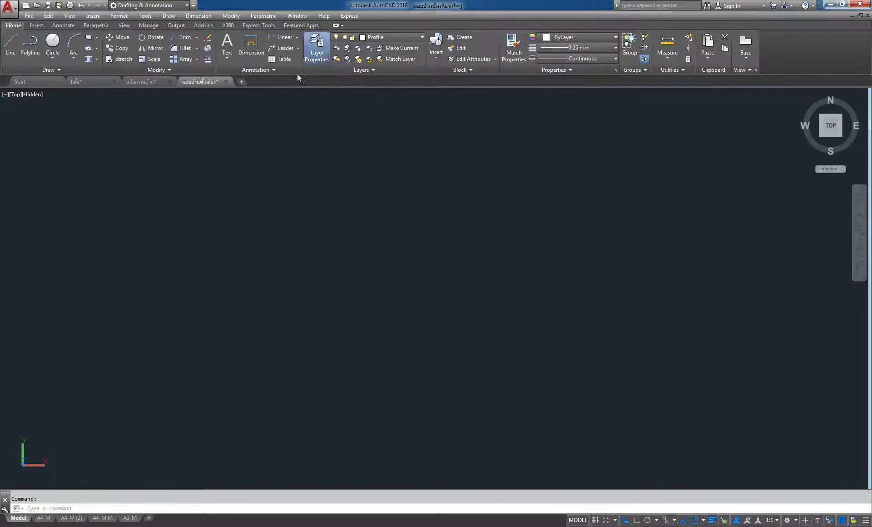
pyautogui.click(422, 41)
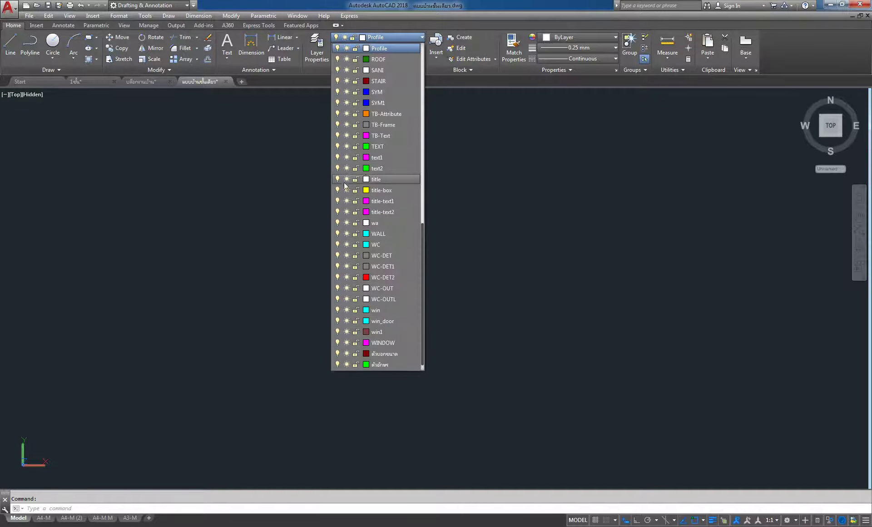
pyautogui.scroll(5, 367, 159)
pyautogui.scroll(4, 367, 159)
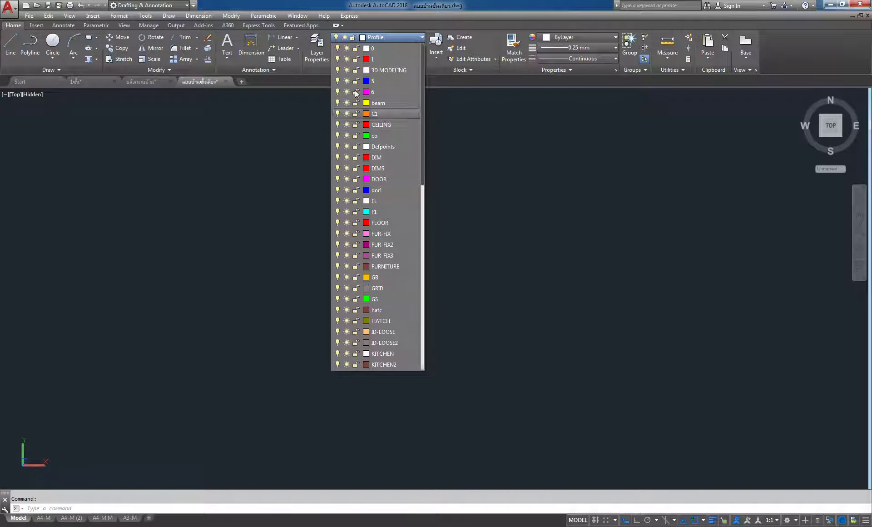
pyautogui.click(268, 142)
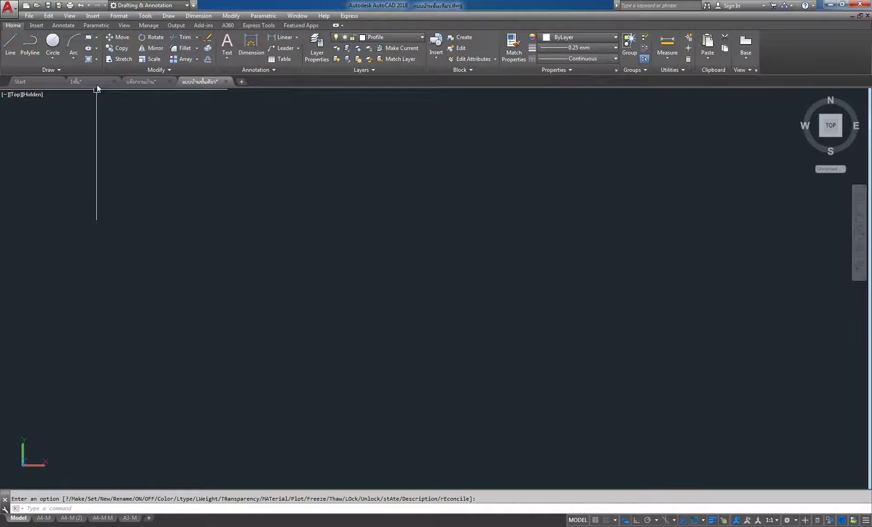
# Step: Set the visual style to 2D Wireframe and zoom to the roof plan and four elevations
pyautogui.click(34, 96)
pyautogui.click(62, 113)
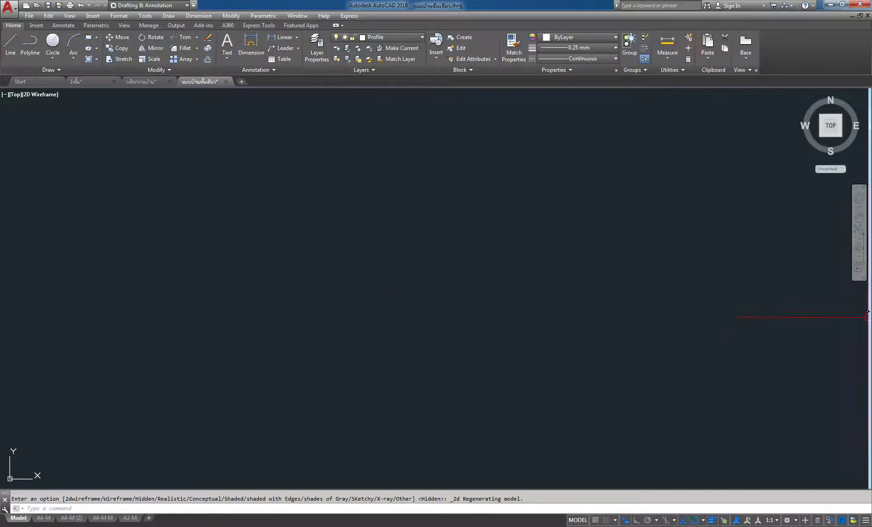
pyautogui.middleClick(656, 288)
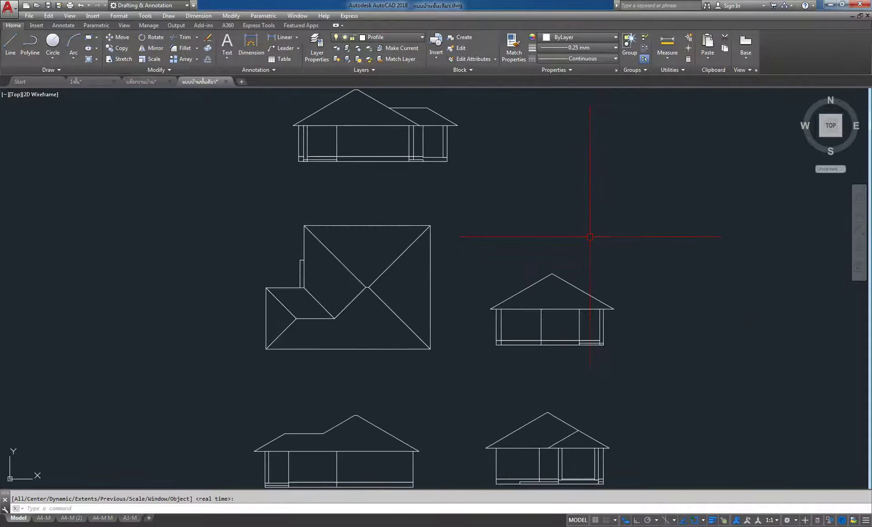
pyautogui.scroll(-2, 578, 207)
pyautogui.moveTo(584, 195); pyautogui.dragTo(538, 185, button='middle')
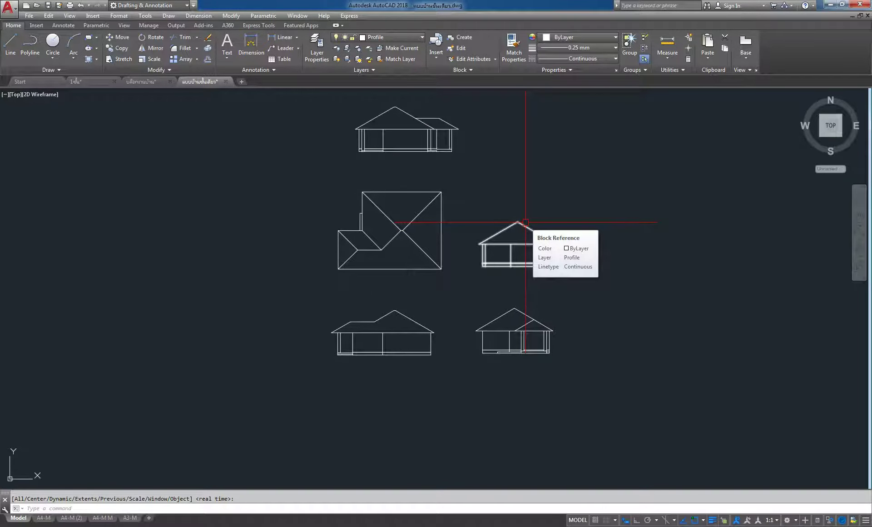
pyautogui.click(827, 521)
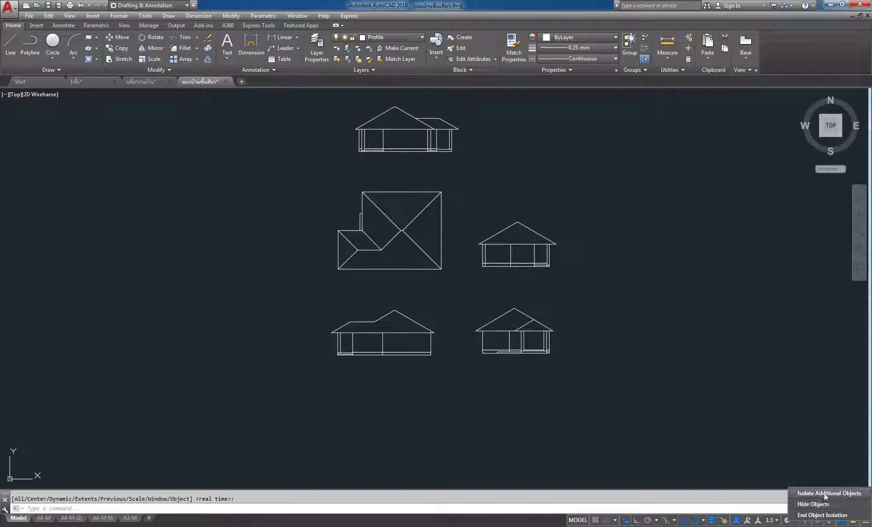
# Step: End object isolation so all hidden drawings reappear
pyautogui.click(820, 515)
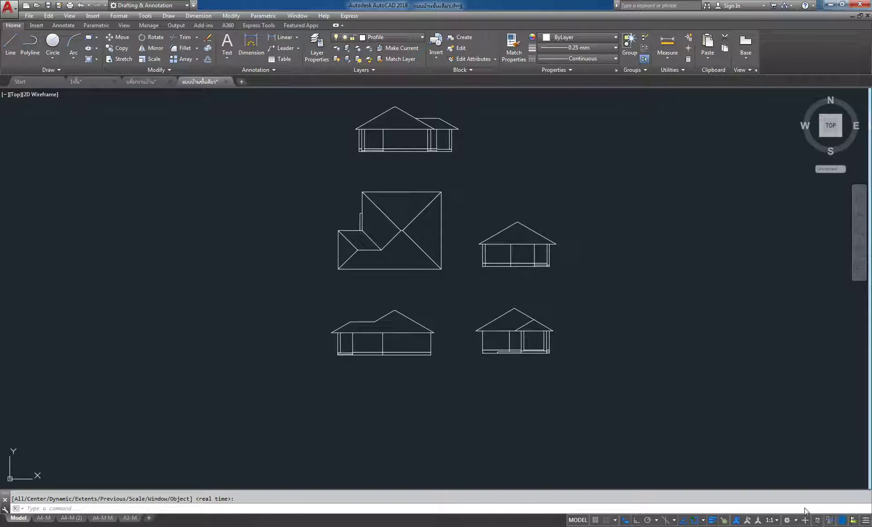
pyautogui.moveTo(606, 174); pyautogui.dragTo(607, 208, button='middle')
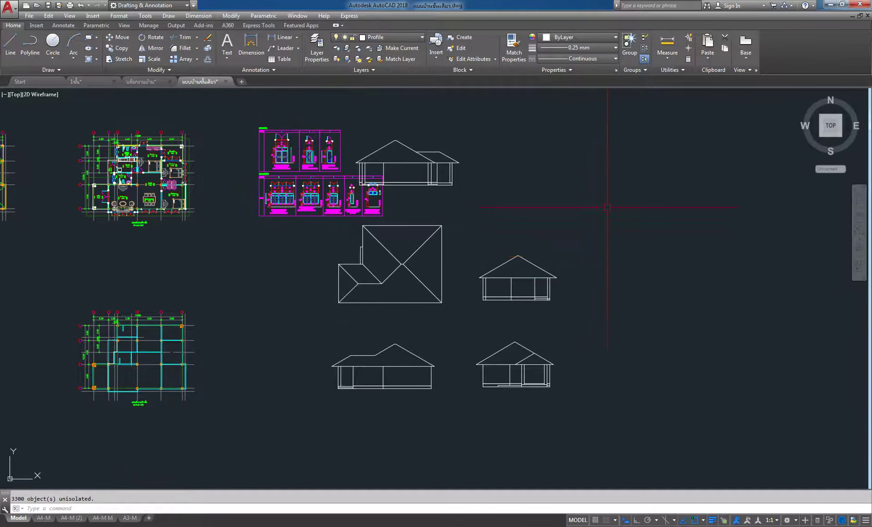
pyautogui.scroll(-2, 603, 141)
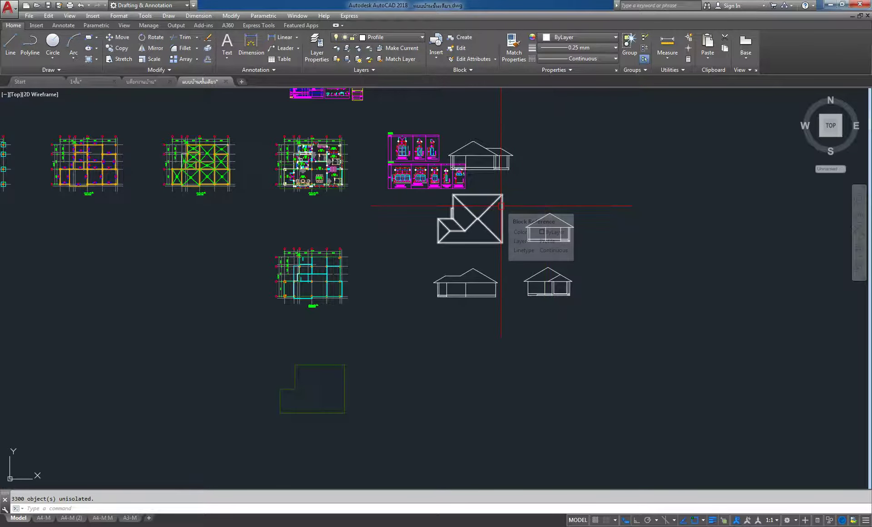
pyautogui.scroll(-2, 500, 205)
pyautogui.scroll(2, 477, 218)
pyautogui.scroll(2, 553, 216)
pyautogui.scroll(1, 613, 144)
# Step: Move the roof plan and its elevations further right from the roof-plan corner
pyautogui.click(666, 114)
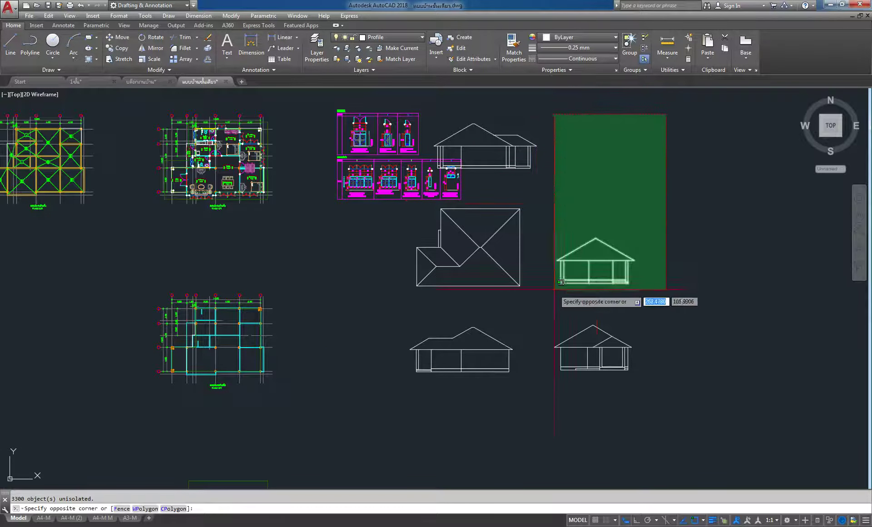
pyautogui.click(493, 423)
pyautogui.click(37, 280)
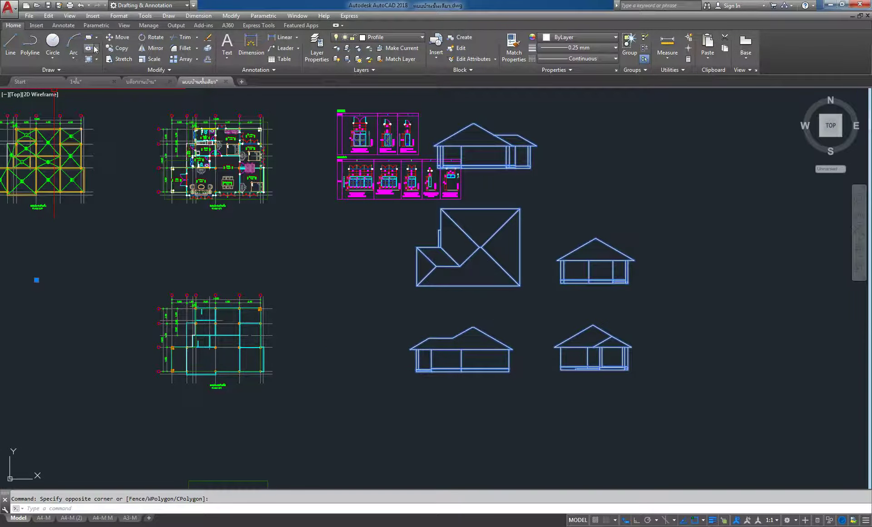
pyautogui.click(119, 37)
pyautogui.click(416, 286)
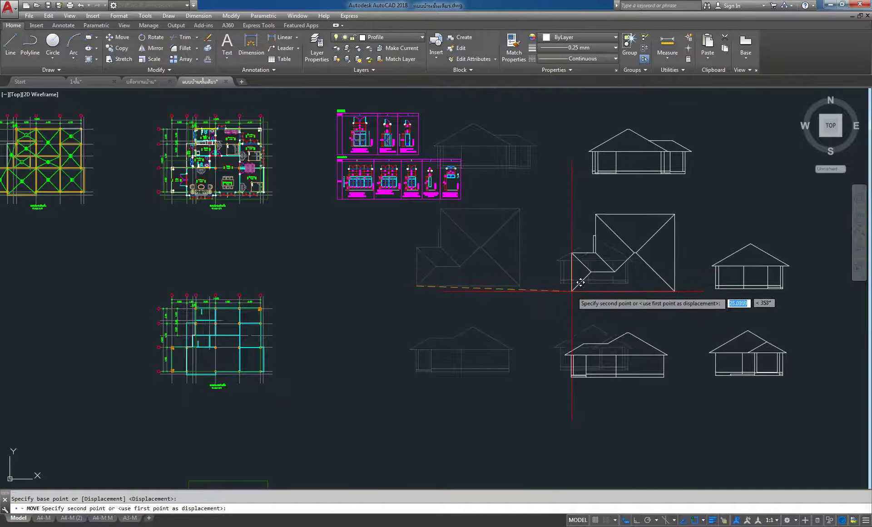
pyautogui.click(545, 293)
pyautogui.moveTo(697, 306); pyautogui.dragTo(661, 288, button='middle')
pyautogui.scroll(5, 663, 264)
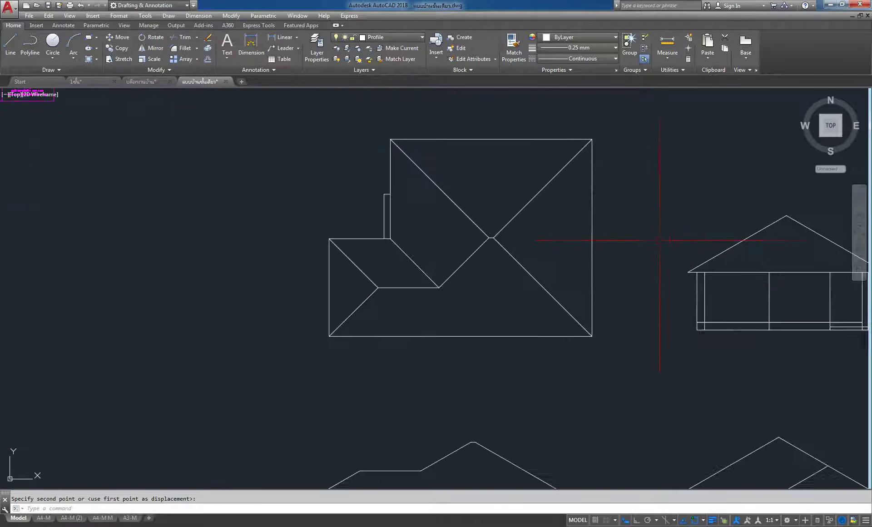
pyautogui.scroll(-8, 591, 269)
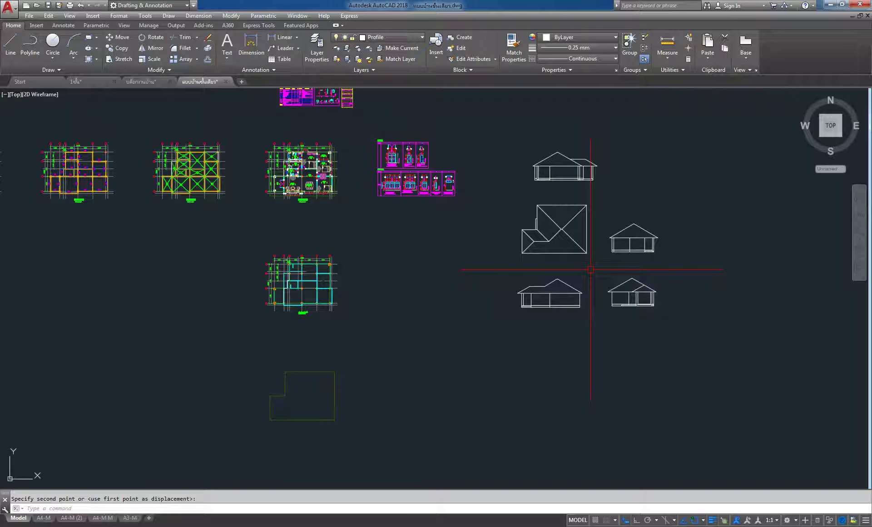
pyautogui.scroll(4, 590, 269)
pyautogui.scroll(-3, 570, 288)
pyautogui.moveTo(570, 288); pyautogui.dragTo(465, 284, button='middle')
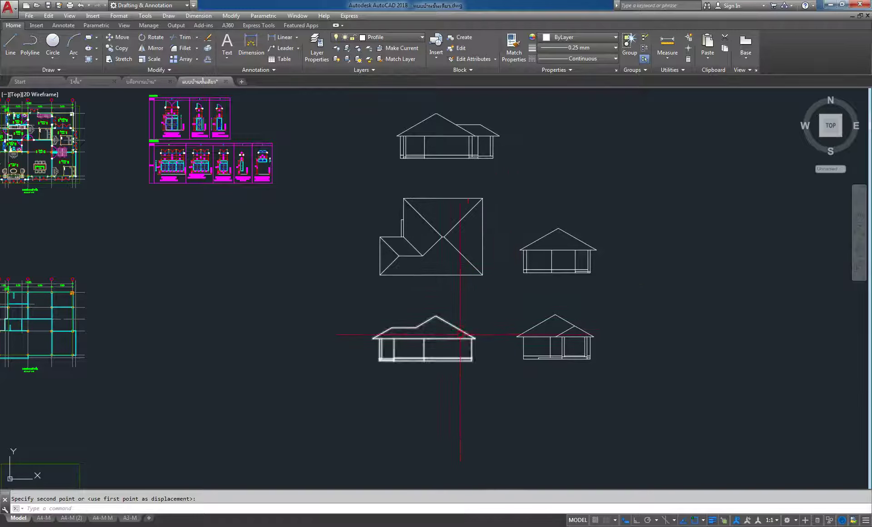
pyautogui.moveTo(454, 342); pyautogui.dragTo(462, 274, button='middle')
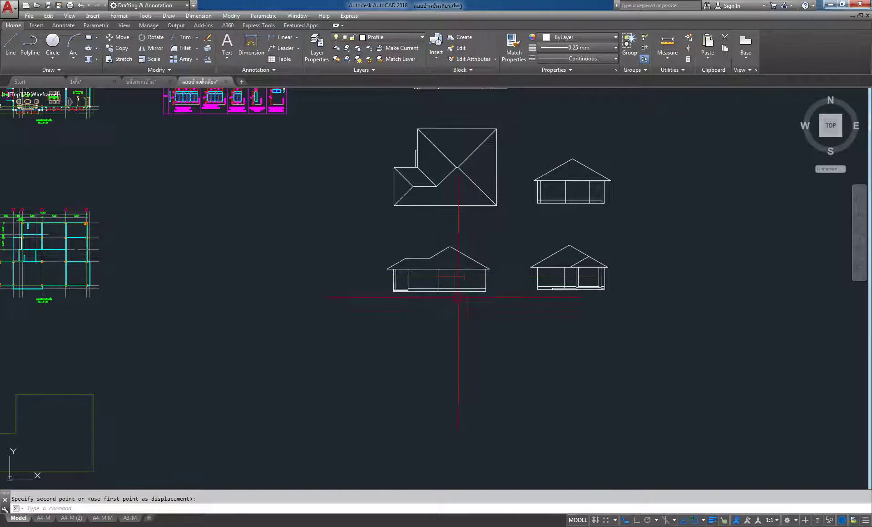
pyautogui.scroll(2, 454, 299)
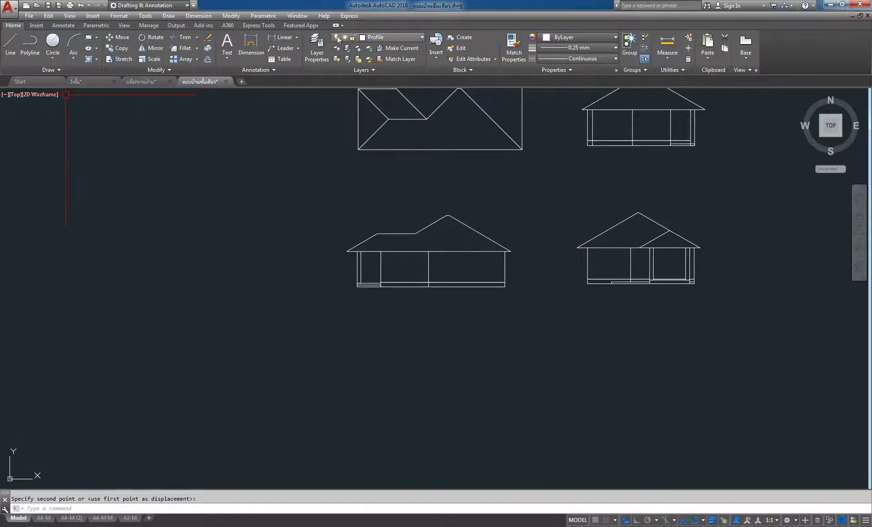
# Step: Make GRID the current layer from the Layer dropdown
pyautogui.click(409, 36)
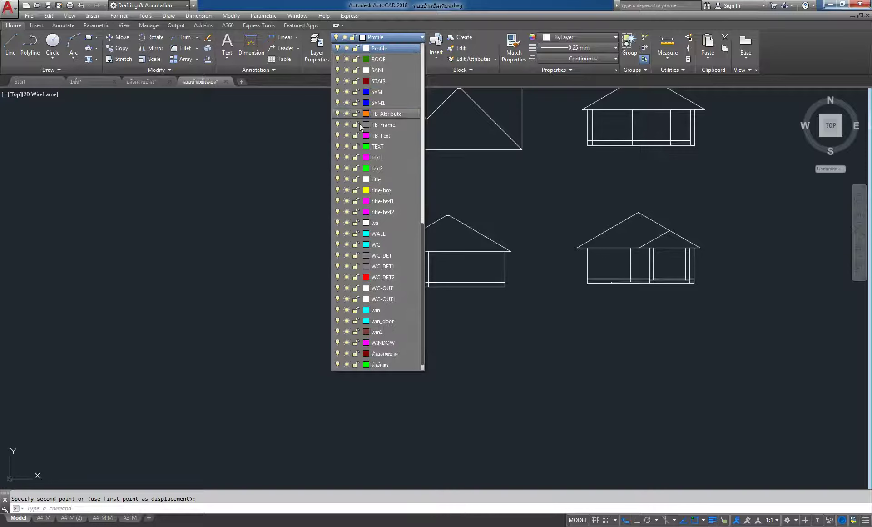
pyautogui.scroll(1, 363, 159)
pyautogui.scroll(6, 367, 200)
pyautogui.scroll(1, 382, 202)
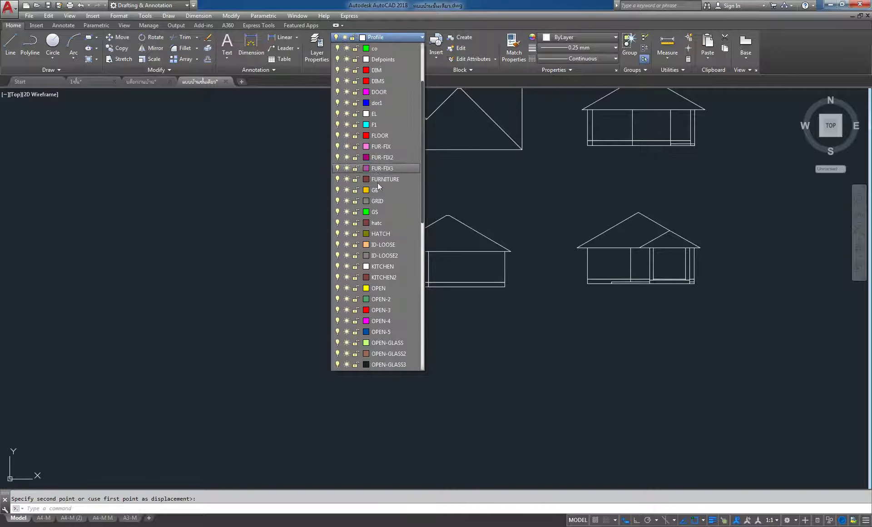
pyautogui.click(391, 202)
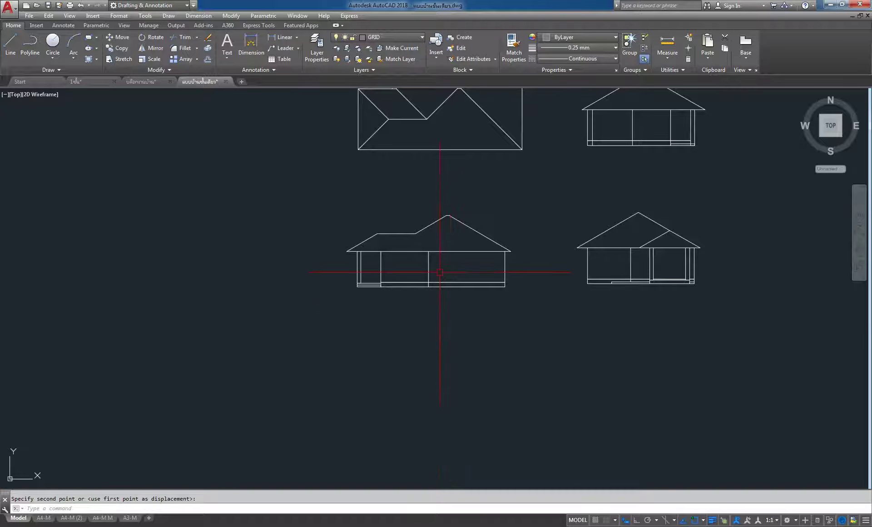
pyautogui.scroll(3, 445, 239)
pyautogui.moveTo(445, 239); pyautogui.dragTo(464, 142, button='middle')
pyautogui.scroll(-2, 477, 248)
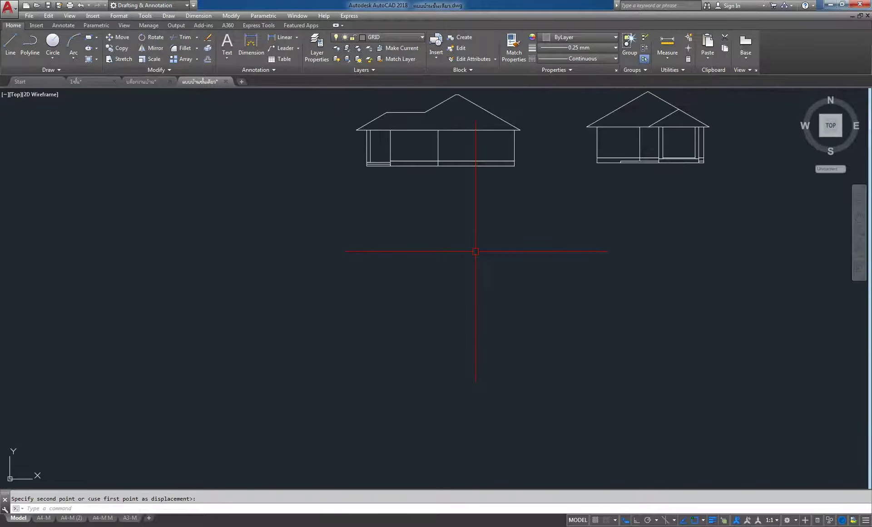
# Step: With Ortho (F8) on, place horizontal and vertical xlines through one point below-left of the elevations
pyautogui.click(10, 44)
pyautogui.click(317, 259)
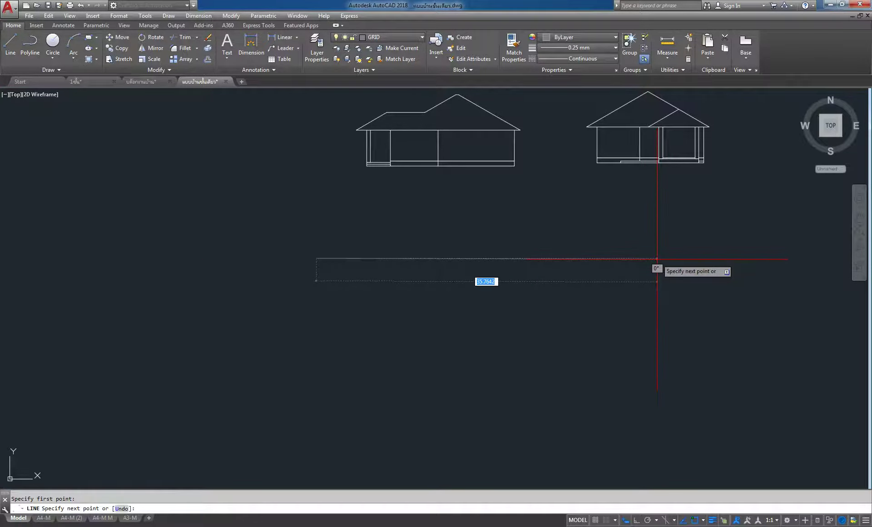
pyautogui.press('Escape')
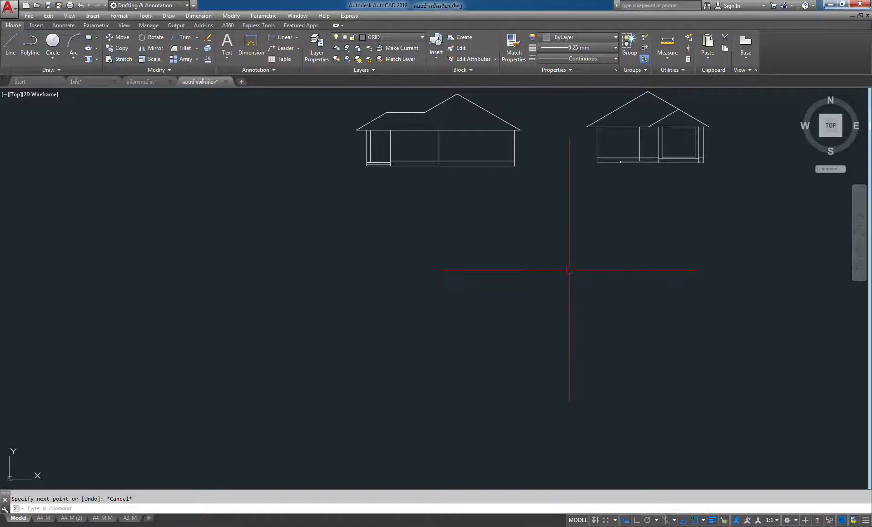
pyautogui.click(175, 16)
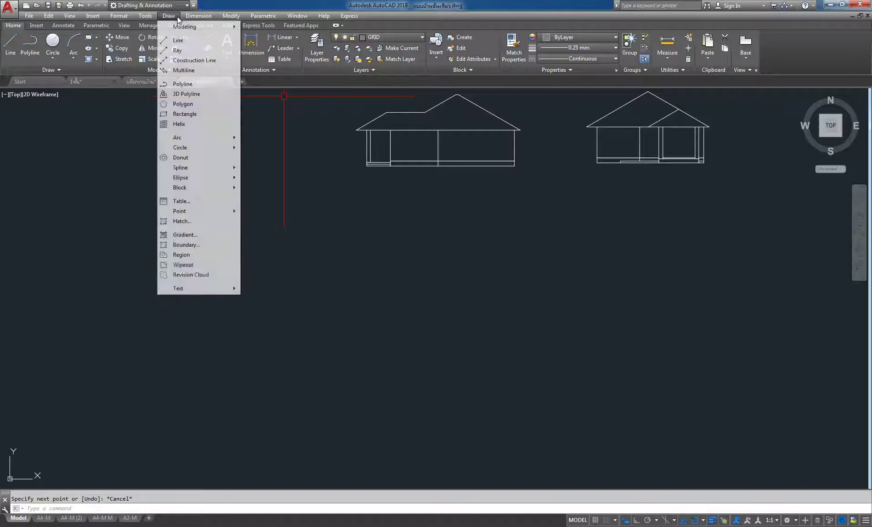
pyautogui.click(195, 59)
pyautogui.click(508, 291)
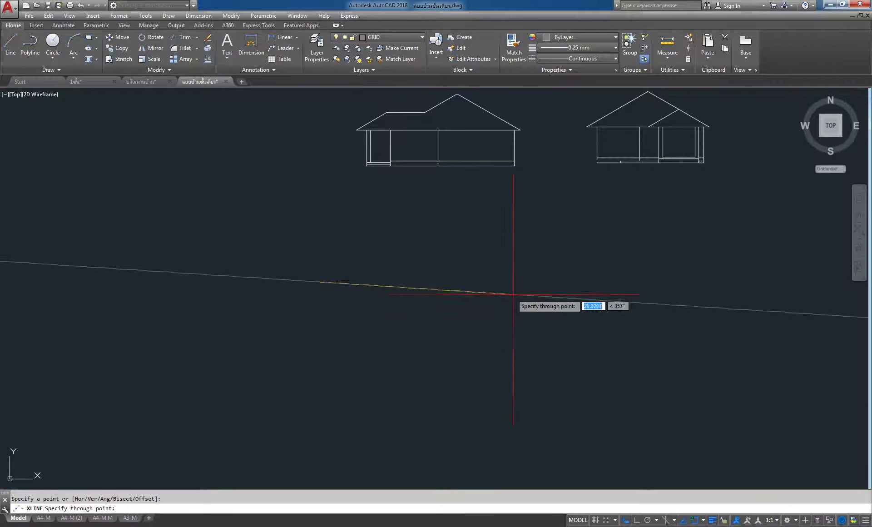
pyautogui.press('F8')
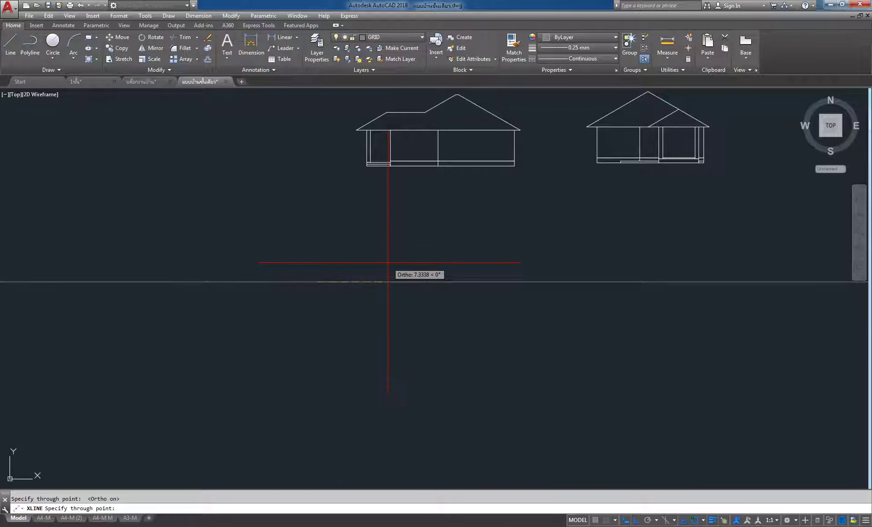
pyautogui.click(358, 265)
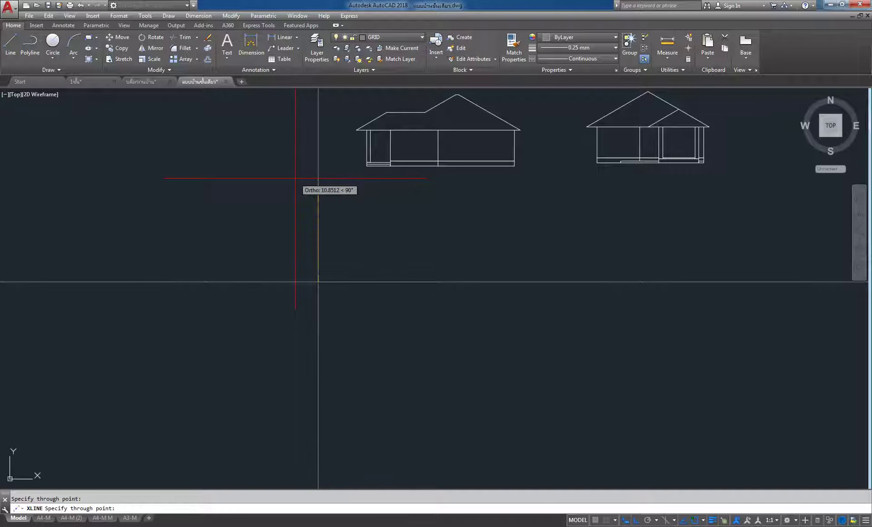
pyautogui.press('Escape')
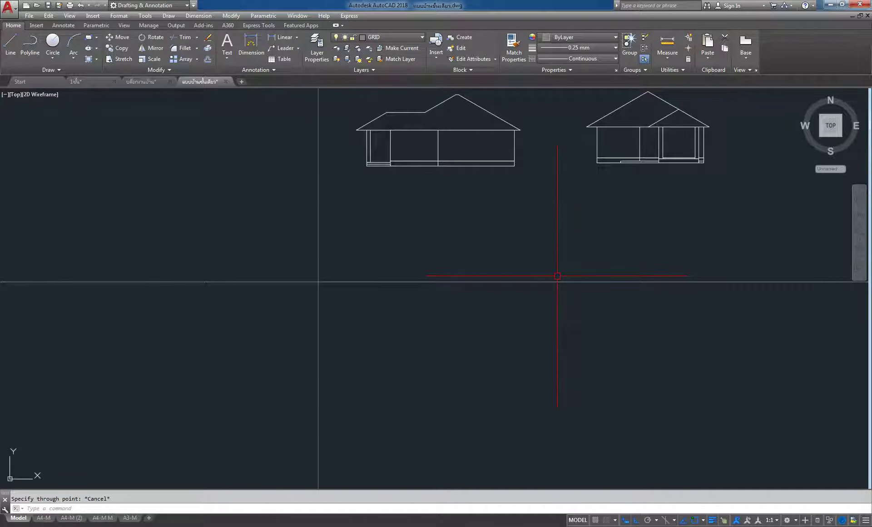
pyautogui.moveTo(374, 292)
pyautogui.mouseDown(button='middle')
pyautogui.moveTo(408, 308)
pyautogui.moveTo(455, 307)
pyautogui.mouseUp(button='middle')
pyautogui.scroll(-4, 399, 302)
pyautogui.scroll(4, 394, 310)
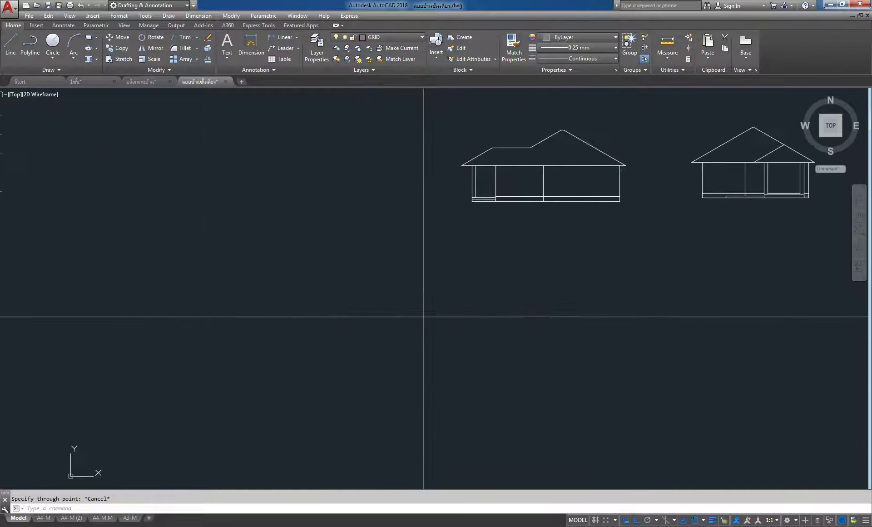
# Step: Copy the vertical xline grid line 4 units over to make a parallel grid line
pyautogui.click(115, 49)
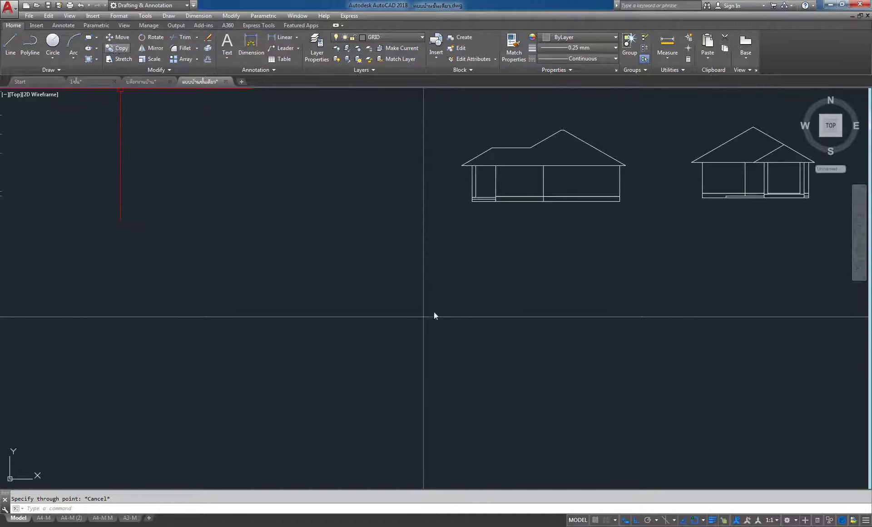
pyautogui.click(448, 348)
pyautogui.click(366, 356)
pyautogui.press('Return')
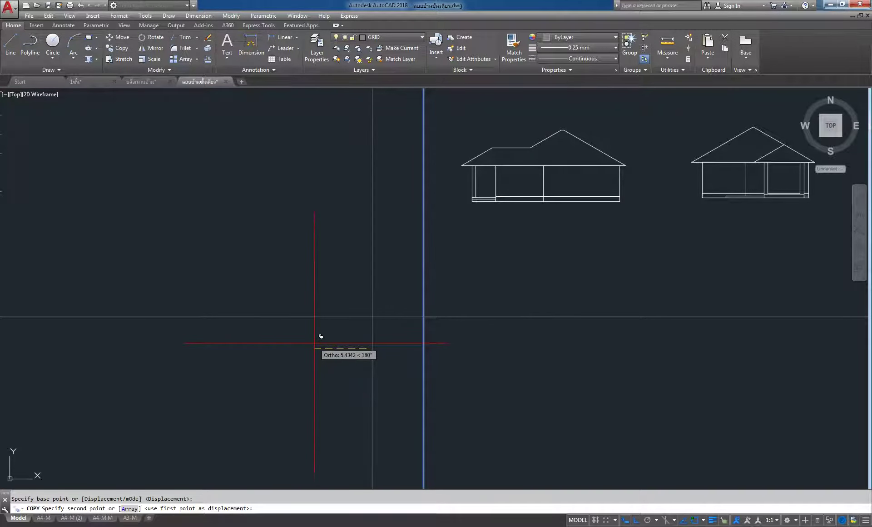
pyautogui.scroll(2, 320, 342)
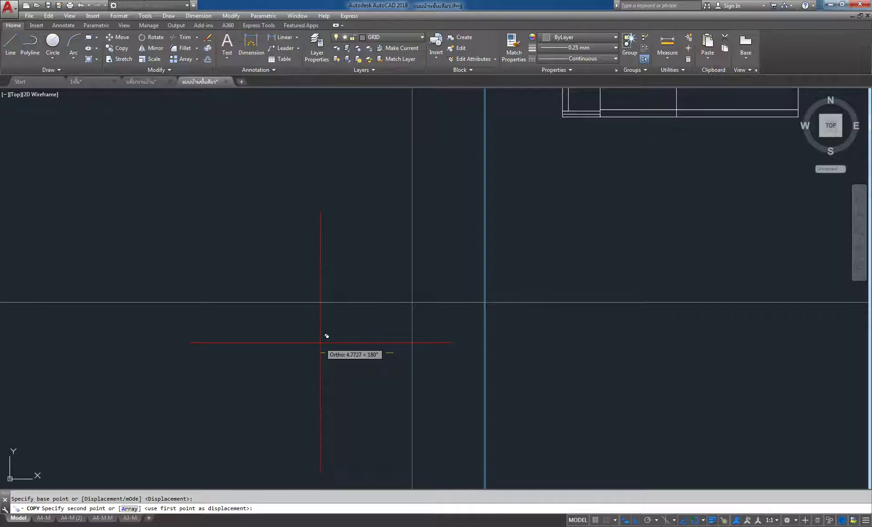
pyautogui.write('4')
pyautogui.press('Return')
pyautogui.press('Return')
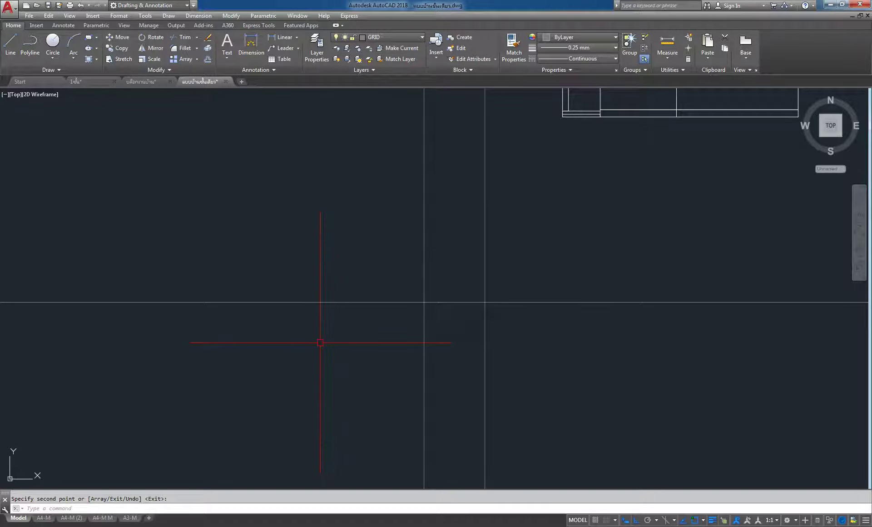
pyautogui.scroll(2, 467, 346)
pyautogui.scroll(-2, 424, 271)
pyautogui.moveTo(424, 271); pyautogui.dragTo(380, 382, button='middle')
pyautogui.scroll(-4, 429, 267)
pyautogui.scroll(2, 432, 263)
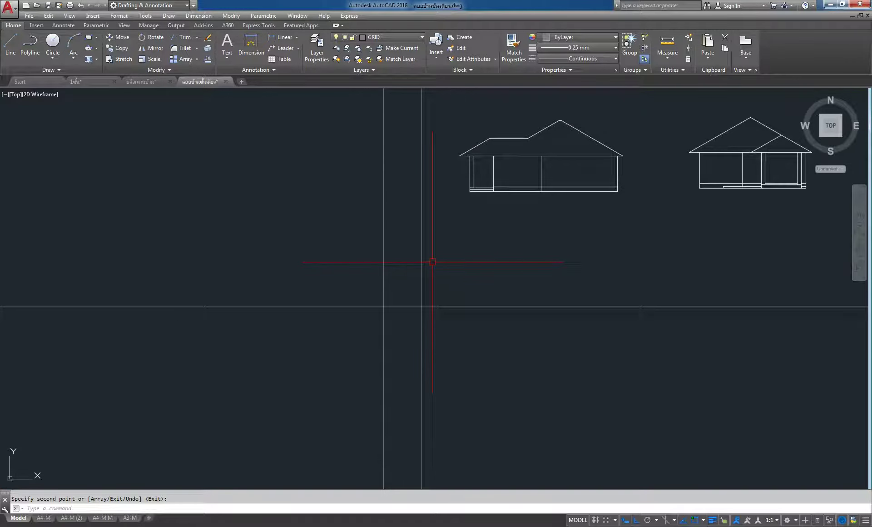
pyautogui.scroll(2, 469, 298)
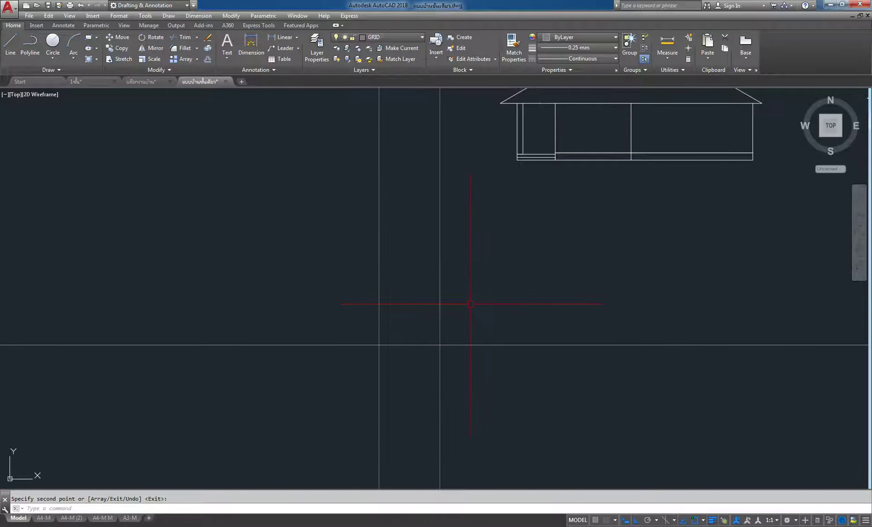
# Step: Copy the horizontal xline grid line 4 units down
pyautogui.moveTo(542, 240); pyautogui.dragTo(508, 309, button='middle')
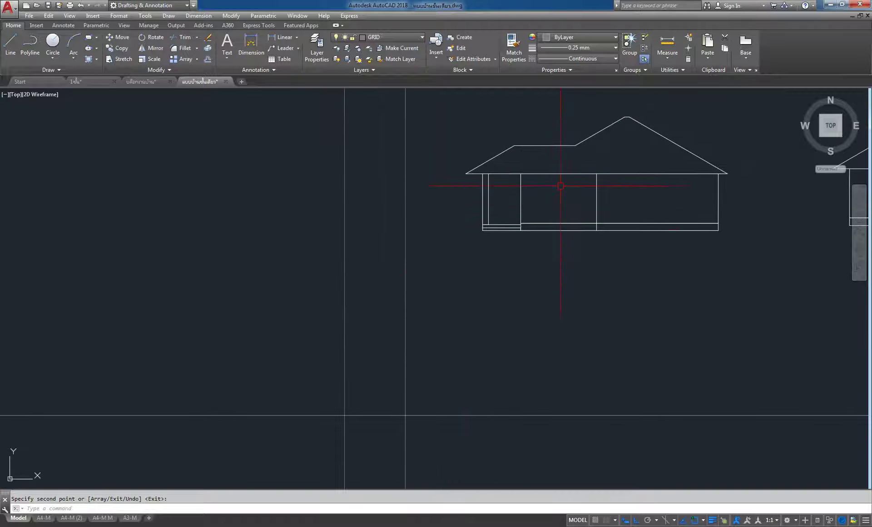
pyautogui.moveTo(448, 253); pyautogui.dragTo(491, 229, button='middle')
pyautogui.moveTo(431, 348); pyautogui.dragTo(432, 325, button='middle')
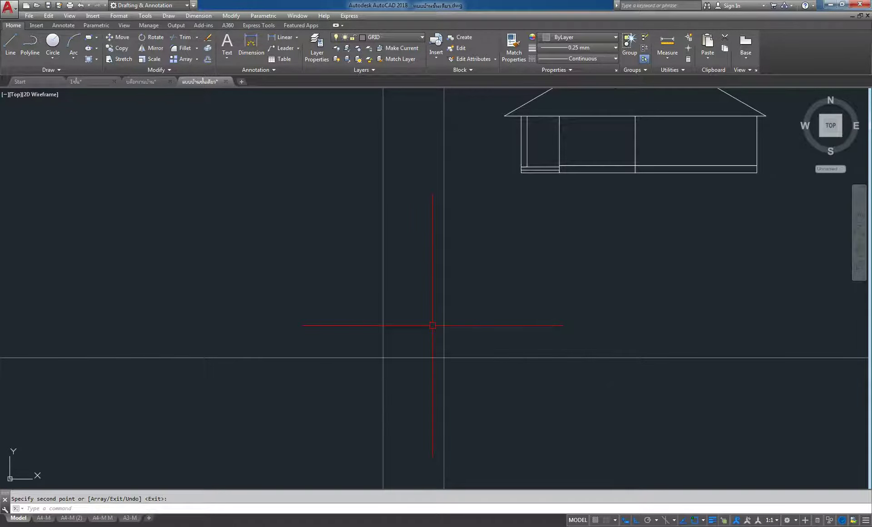
pyautogui.moveTo(432, 325); pyautogui.dragTo(374, 265, button='middle')
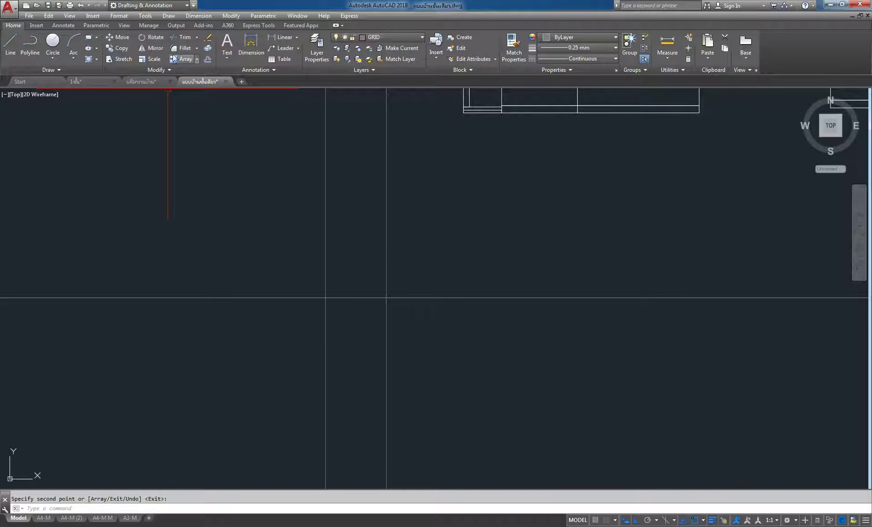
pyautogui.click(120, 47)
pyautogui.moveTo(620, 261); pyautogui.dragTo(565, 345)
pyautogui.press('Return')
pyautogui.click(575, 326)
pyautogui.write('4')
pyautogui.press('Return')
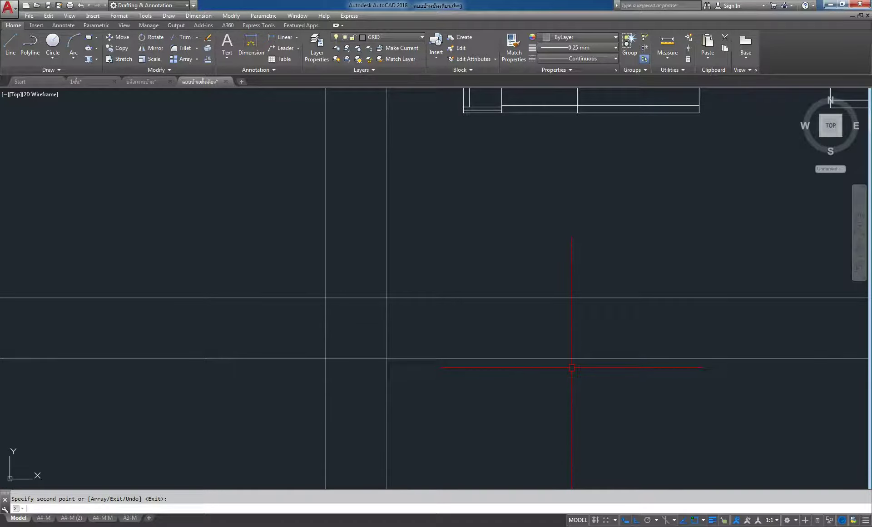
pyautogui.scroll(-5, 565, 359)
pyautogui.scroll(5, 551, 379)
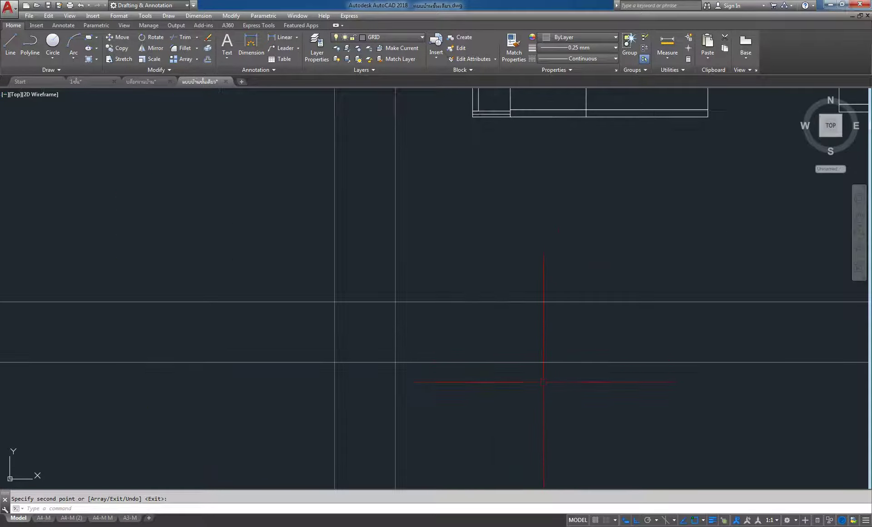
# Step: Trim the vertical grid lines below the lower horizontal line, then select the left vertical line
pyautogui.click(182, 39)
pyautogui.click(268, 214)
pyautogui.click(234, 268)
pyautogui.press('Return')
pyautogui.click(250, 252)
pyautogui.click(200, 381)
pyautogui.click(444, 398)
pyautogui.click(261, 443)
pyautogui.press('Escape')
pyautogui.click(363, 196)
pyautogui.click(321, 220)
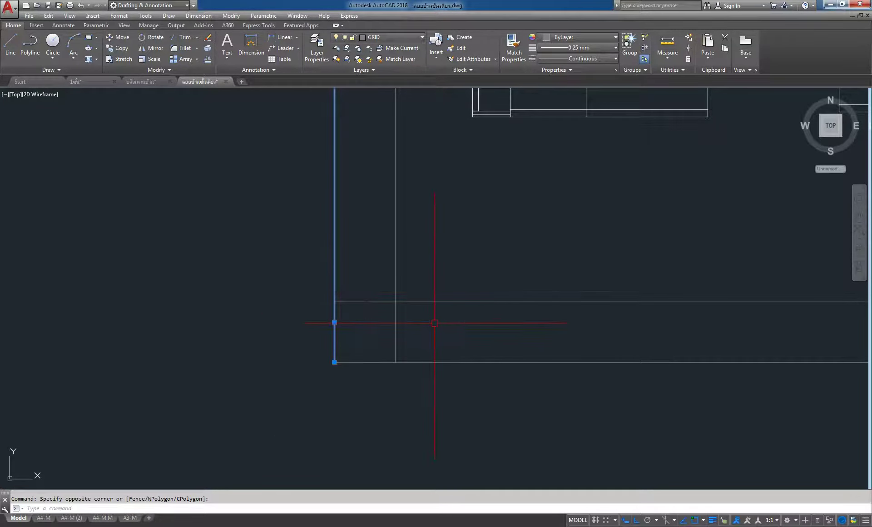
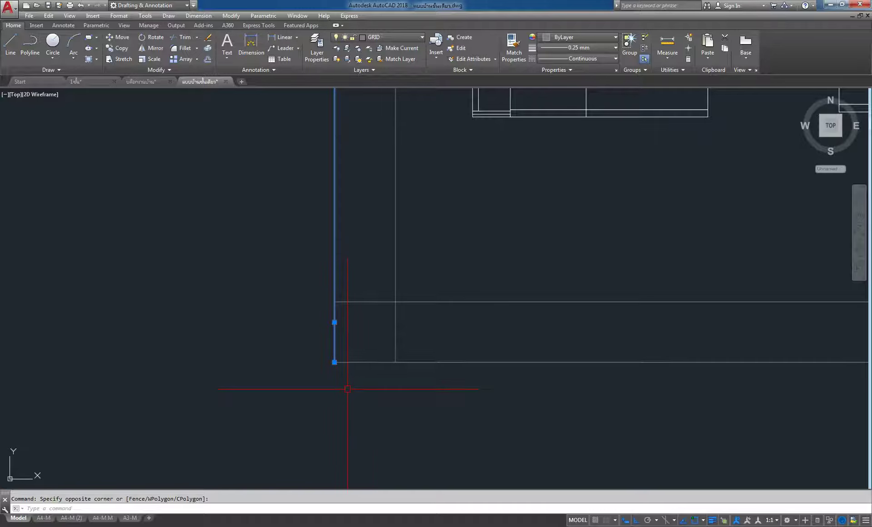
# Step: Erase the stray vertical and bottom lines at the reference-line corner below the elevations
pyautogui.click(407, 384)
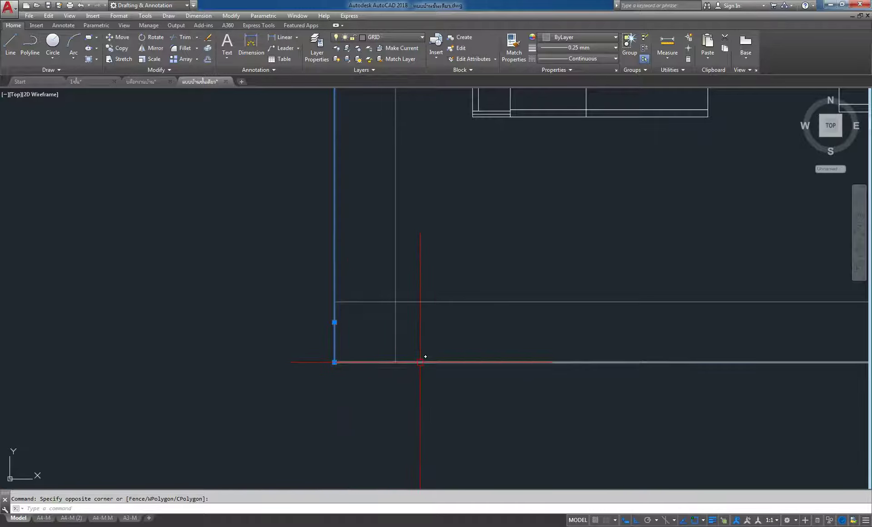
pyautogui.press('Delete')
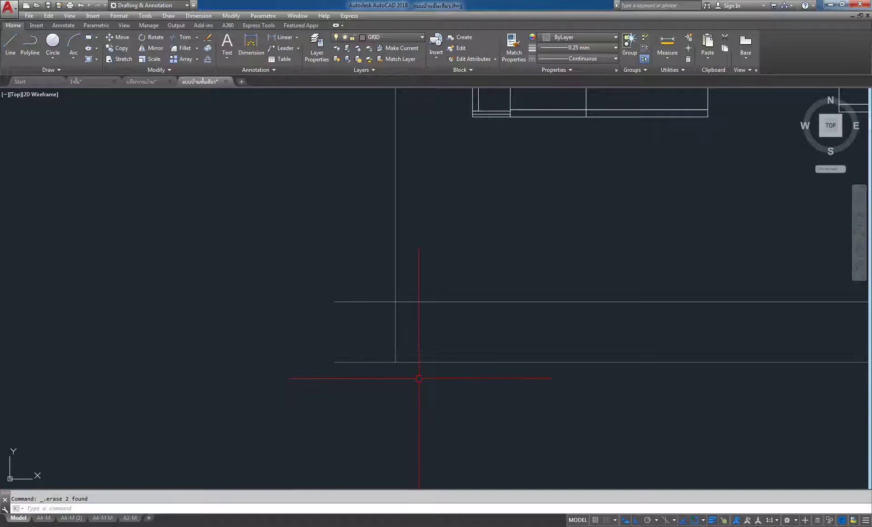
pyautogui.click(437, 359)
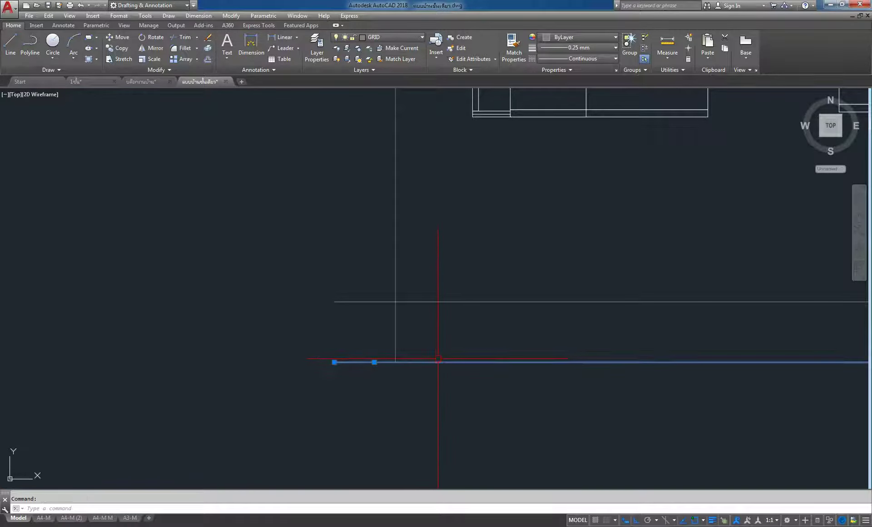
pyautogui.press('Delete')
pyautogui.scroll(-5, 447, 349)
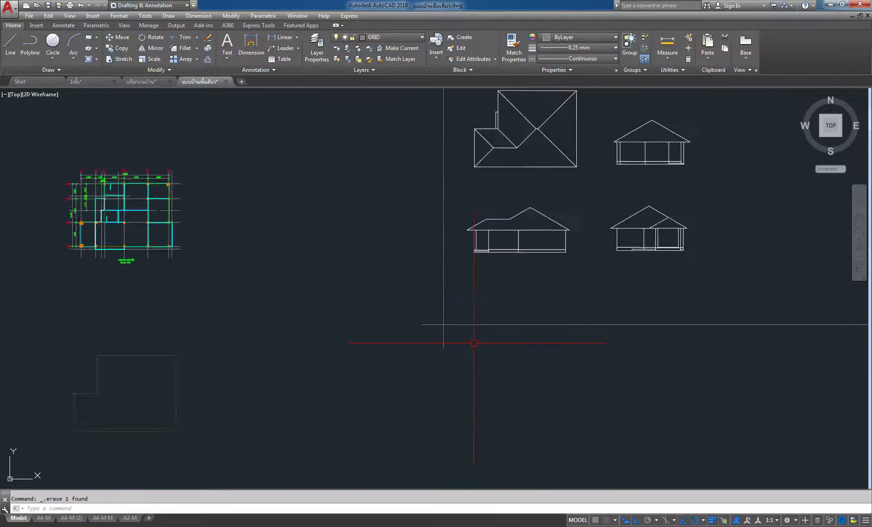
pyautogui.scroll(-3, 461, 327)
pyautogui.scroll(4, 461, 328)
pyautogui.moveTo(617, 343); pyautogui.dragTo(500, 359, button='middle')
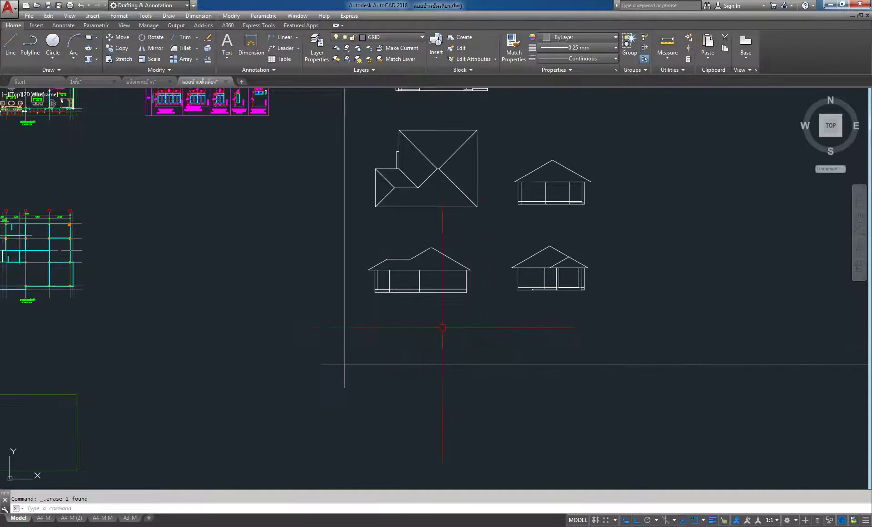
pyautogui.scroll(4, 447, 313)
pyautogui.scroll(-3, 451, 242)
pyautogui.moveTo(346, 292); pyautogui.dragTo(399, 347, button='middle')
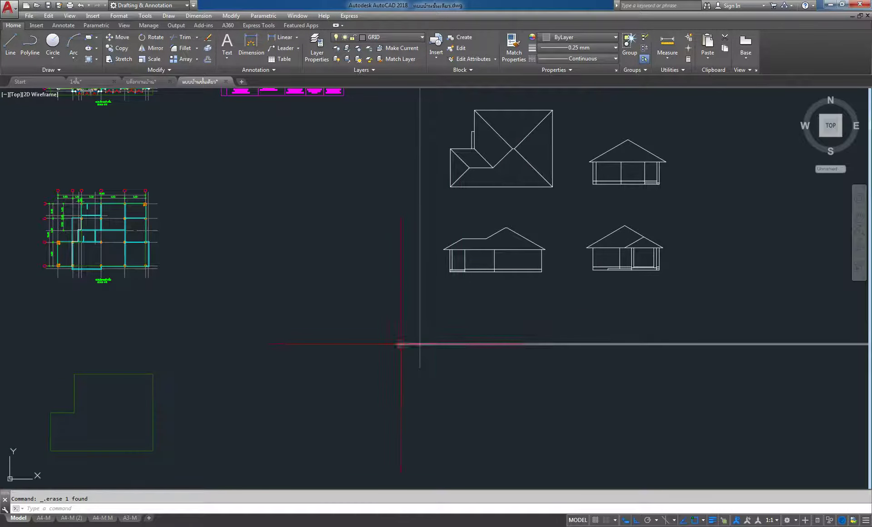
pyautogui.scroll(2, 484, 321)
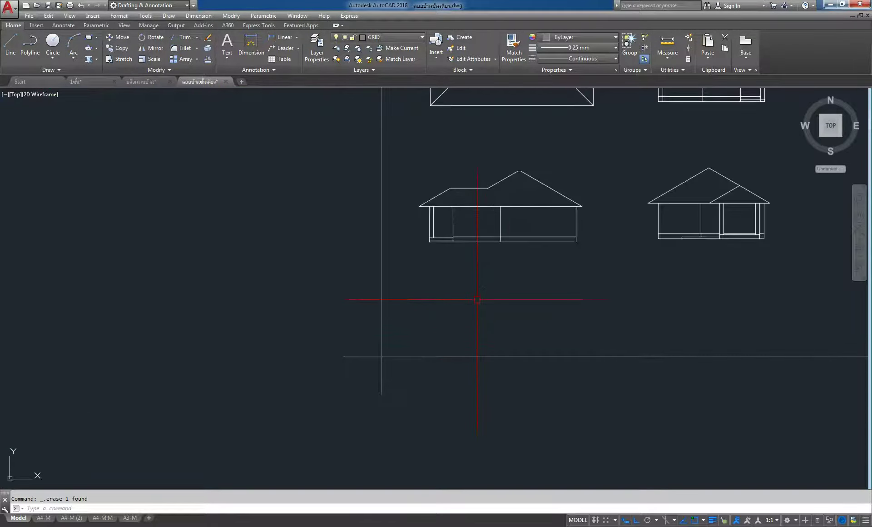
# Step: Move the side elevation so its lower-left corner sits on the reference line intersection
pyautogui.click(119, 37)
pyautogui.click(477, 240)
pyautogui.press('Return')
pyautogui.scroll(5, 417, 247)
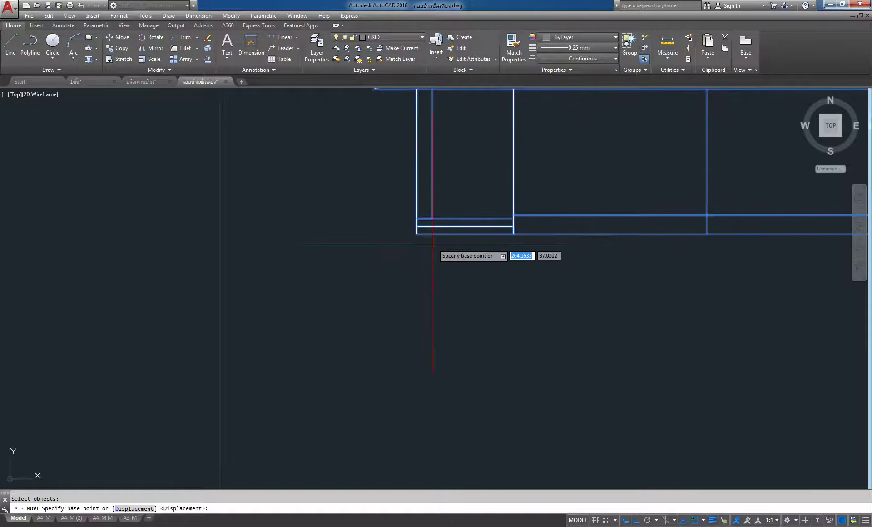
pyautogui.click(417, 233)
pyautogui.scroll(-3, 422, 226)
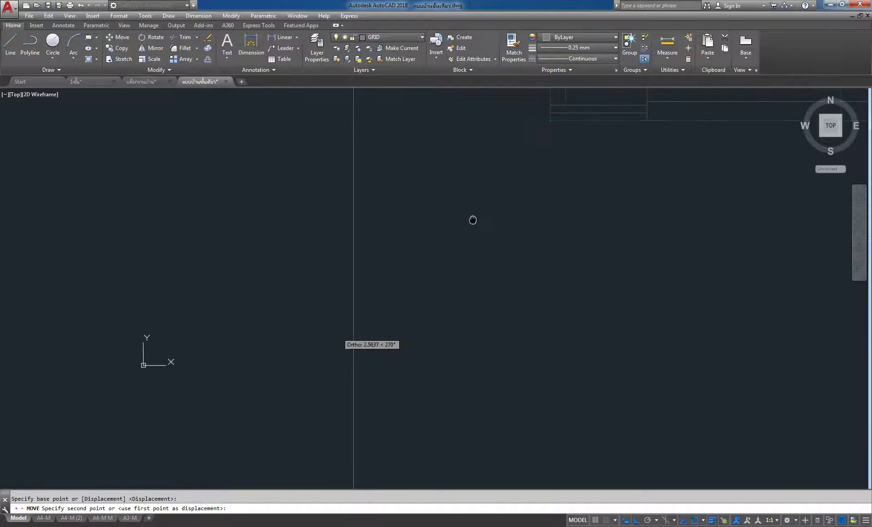
pyautogui.scroll(2, 473, 220)
pyautogui.moveTo(451, 297); pyautogui.dragTo(459, 423, button='middle')
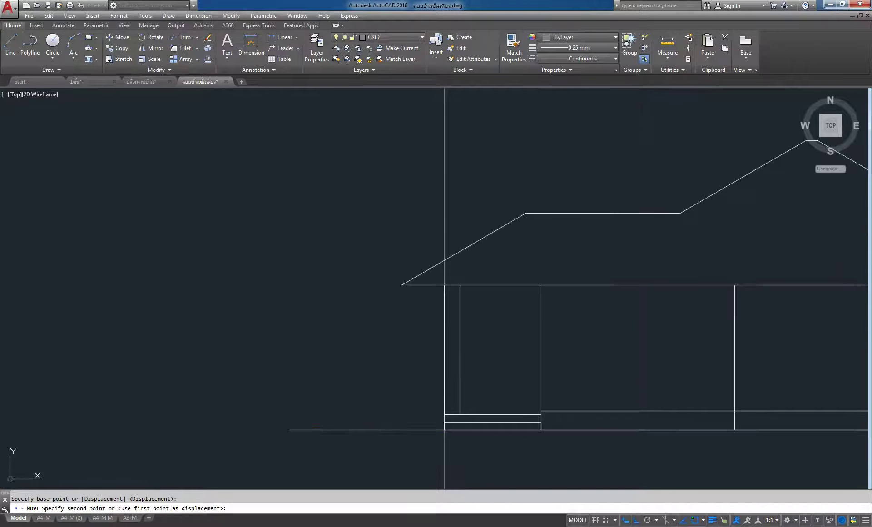
pyautogui.click(444, 430)
# Step: Zoom and pan to inspect the door sill and lower part of the moved house
pyautogui.scroll(-3, 510, 273)
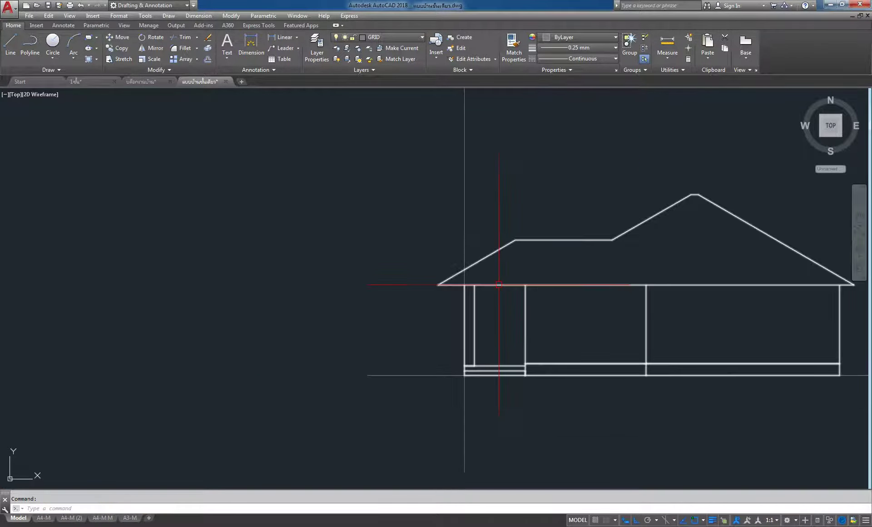
pyautogui.scroll(-3, 527, 291)
pyautogui.scroll(2, 527, 291)
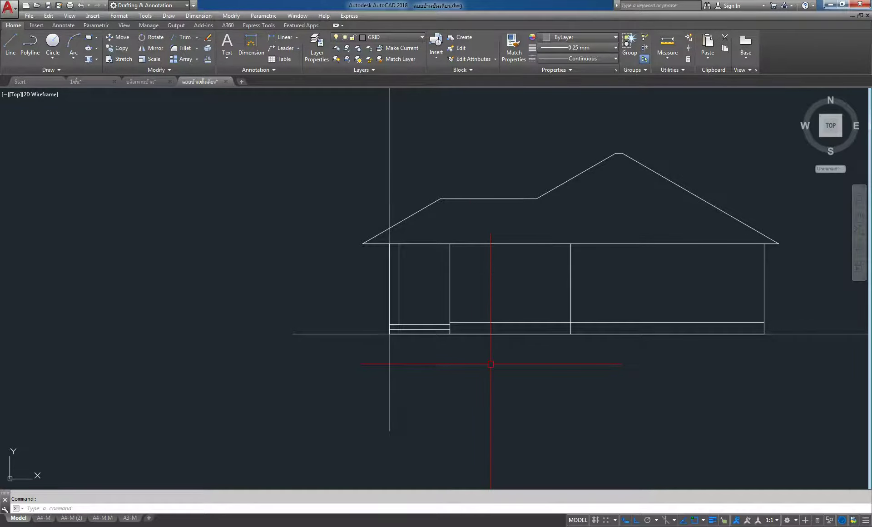
pyautogui.scroll(-8, 477, 340)
pyautogui.scroll(6, 488, 329)
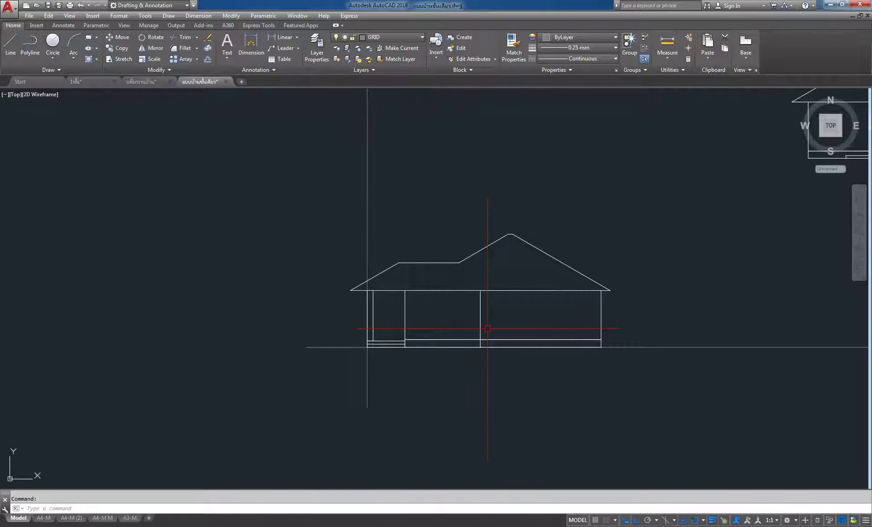
pyautogui.scroll(3, 366, 311)
pyautogui.scroll(3, 364, 309)
pyautogui.scroll(-2, 318, 310)
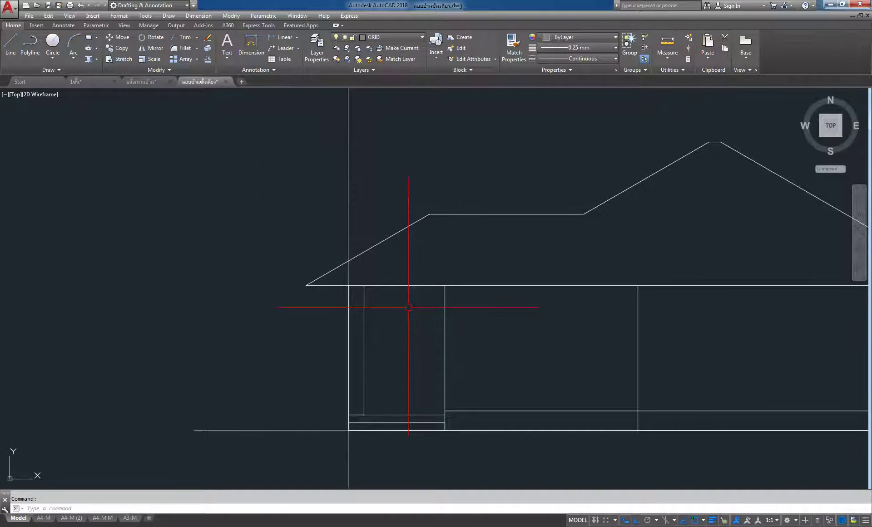
pyautogui.moveTo(412, 411); pyautogui.dragTo(453, 363, button='middle')
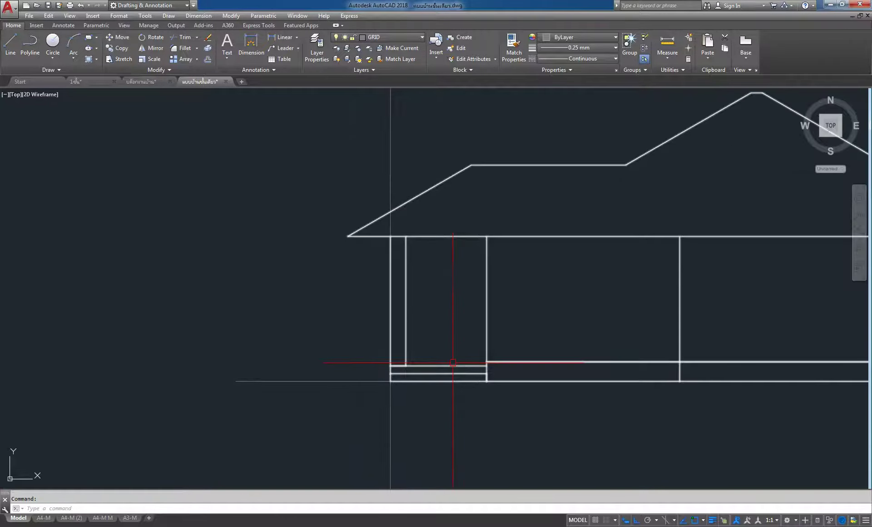
pyautogui.moveTo(453, 362)
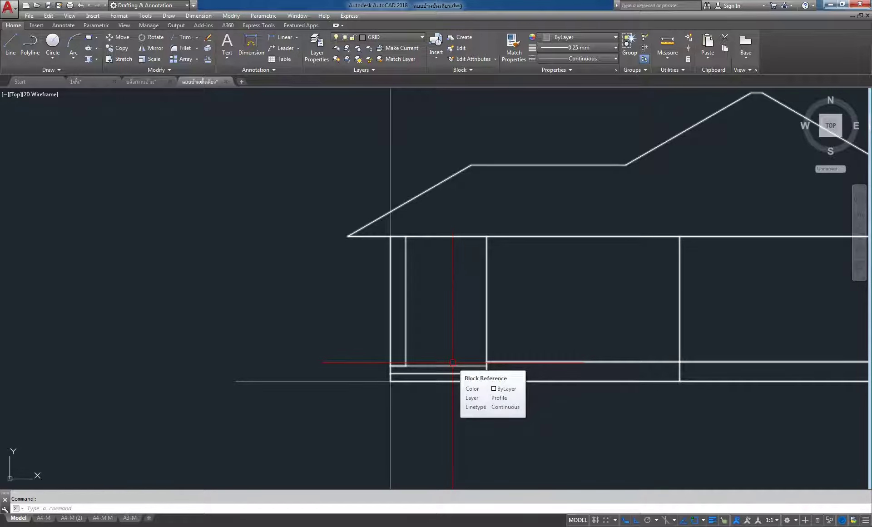
pyautogui.scroll(-2, 447, 318)
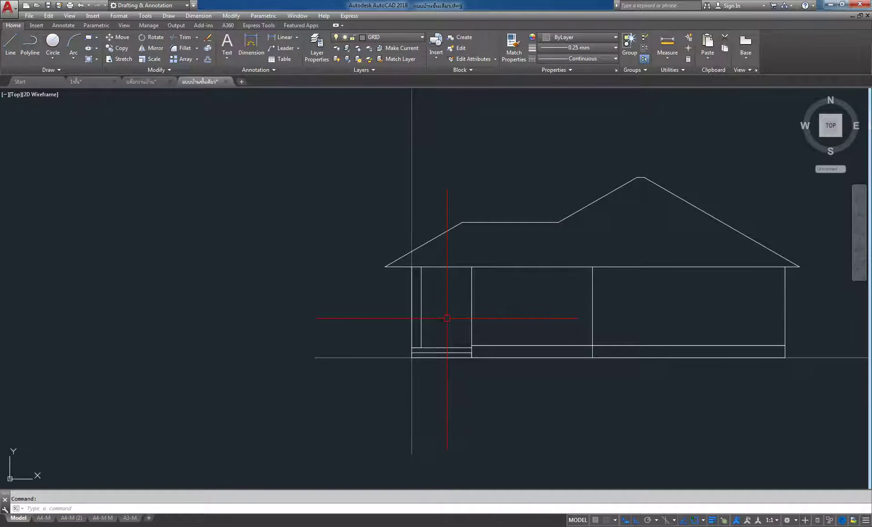
pyautogui.moveTo(463, 406); pyautogui.dragTo(443, 356, button='middle')
pyautogui.scroll(2, 417, 368)
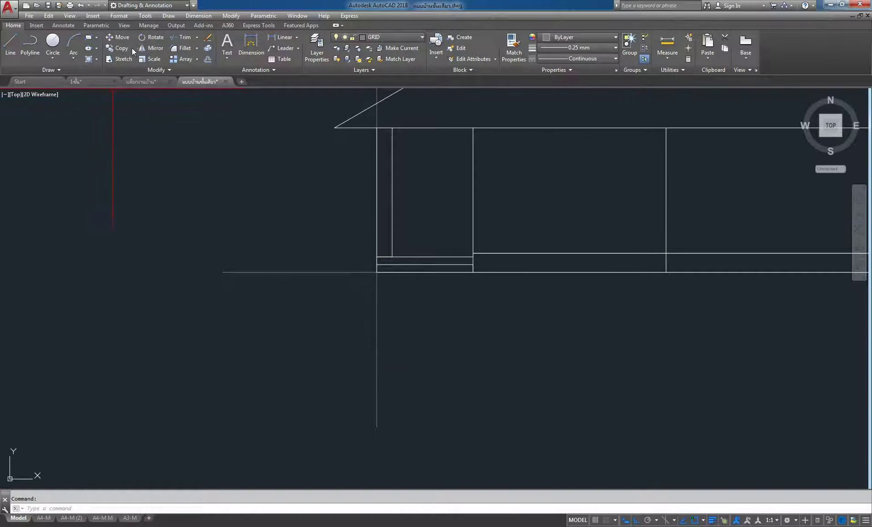
pyautogui.click(122, 38)
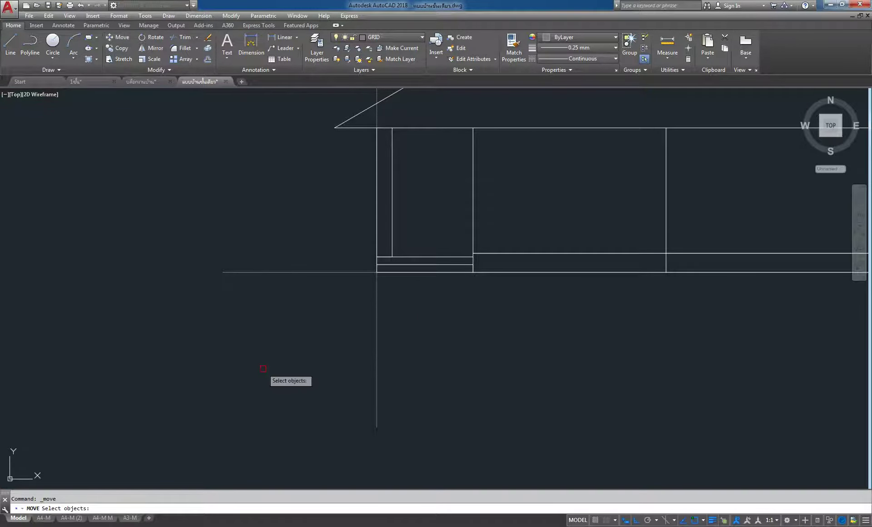
# Step: Move the vertical grid line at the house's left wall 0.1 to the right
pyautogui.click(384, 342)
pyautogui.click(316, 369)
pyautogui.press('Return')
pyautogui.click(460, 367)
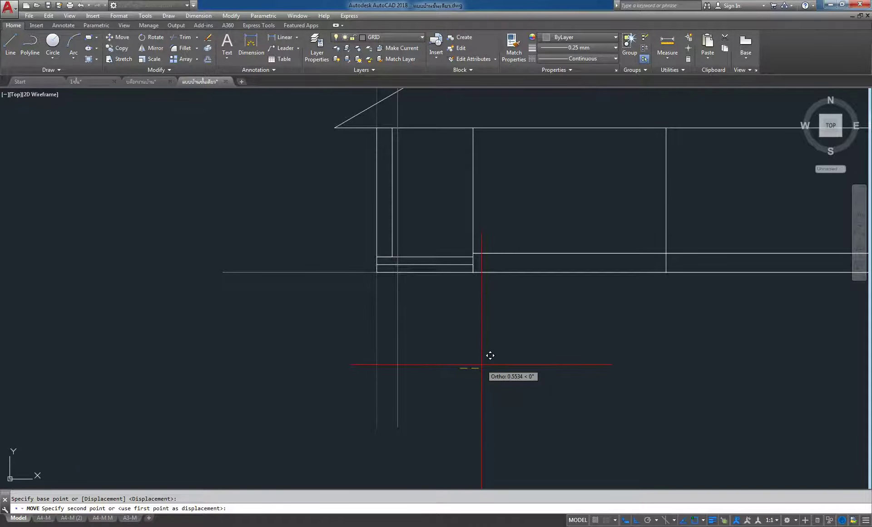
pyautogui.write('.1')
pyautogui.press('Return')
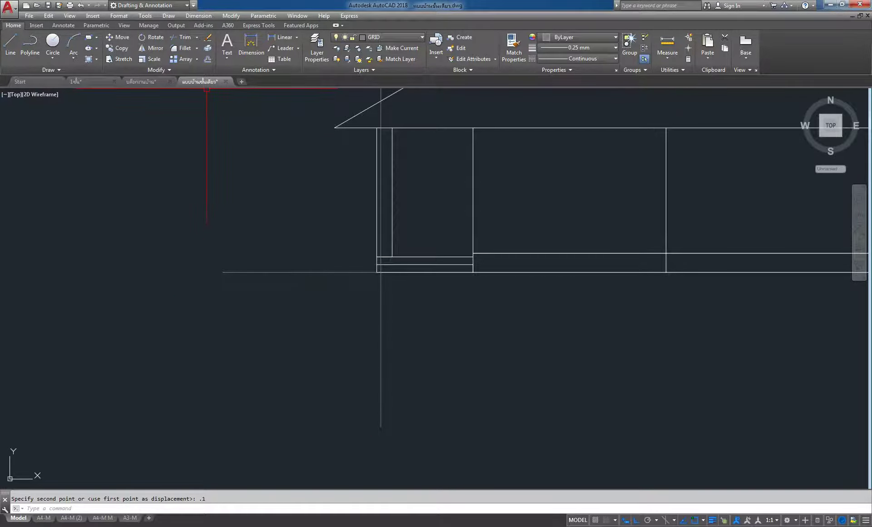
pyautogui.click(208, 59)
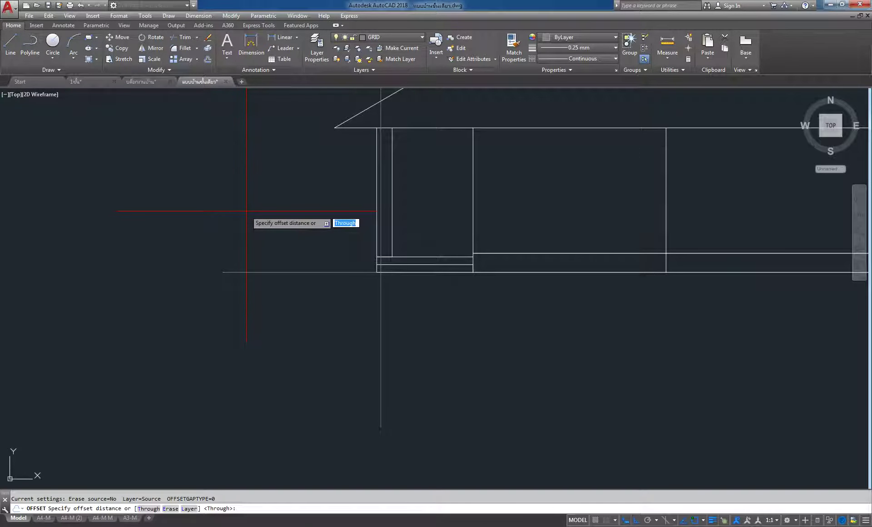
# Step: Offset vertical grid lines 2.5 and then 1.5 to the right
pyautogui.write('2.5')
pyautogui.press('Return')
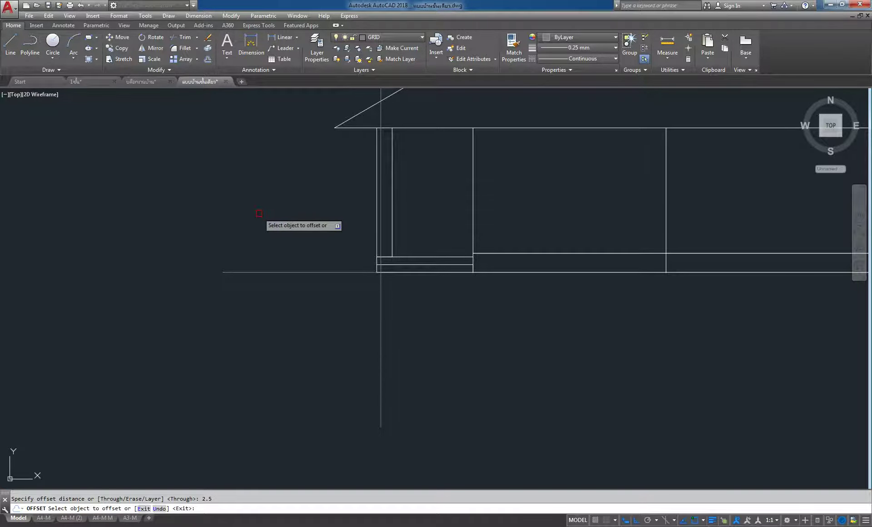
pyautogui.click(381, 316)
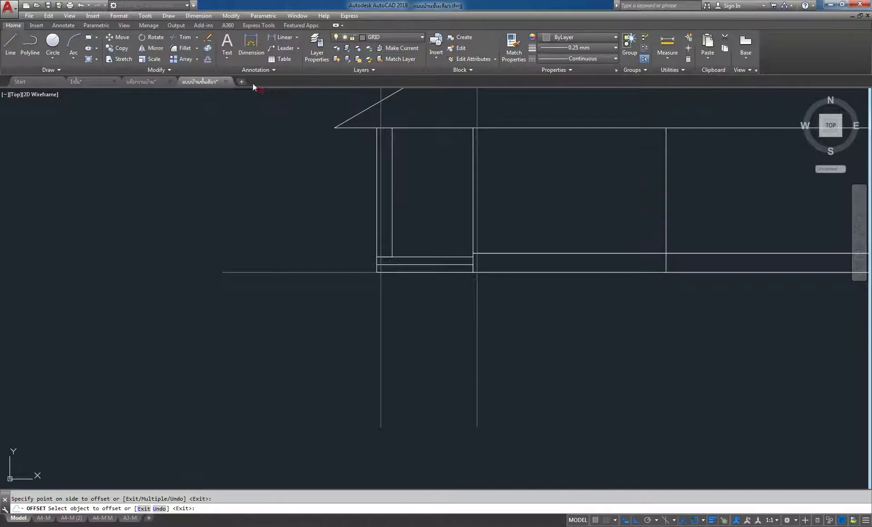
pyautogui.click(208, 58)
pyautogui.write('1.5')
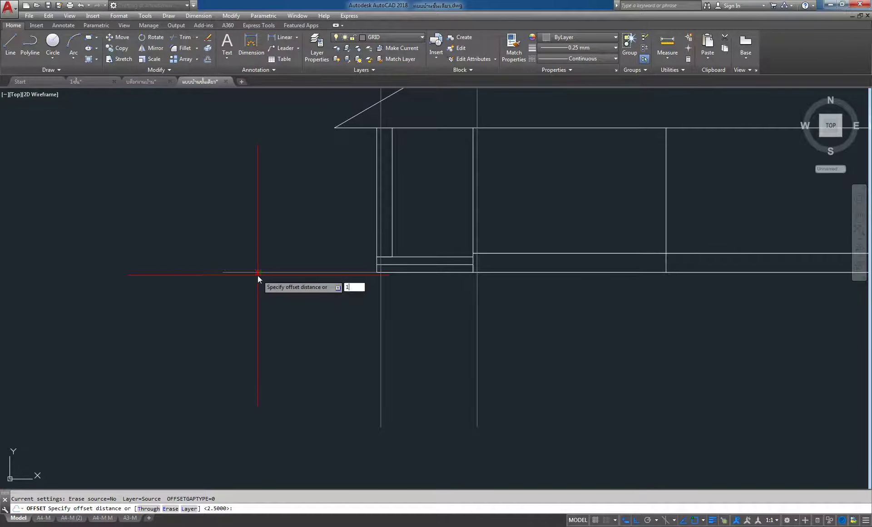
pyautogui.press('Return')
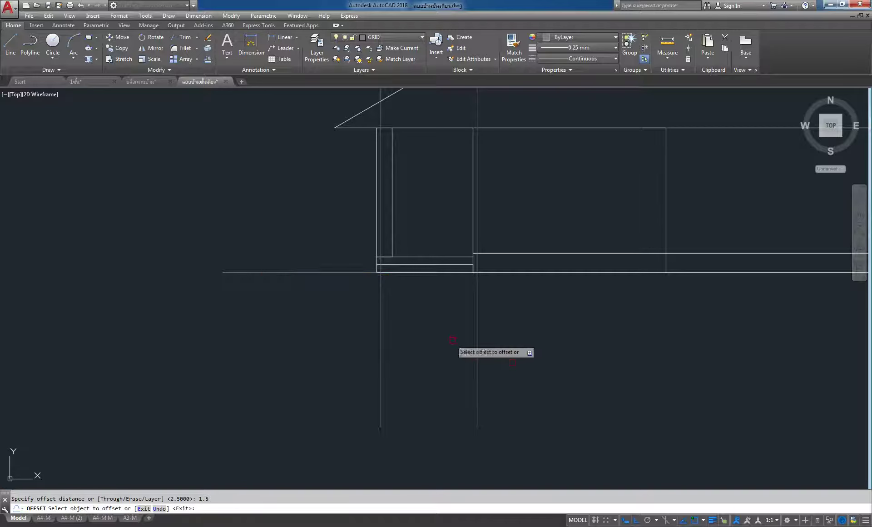
pyautogui.click(477, 332)
pyautogui.click(652, 362)
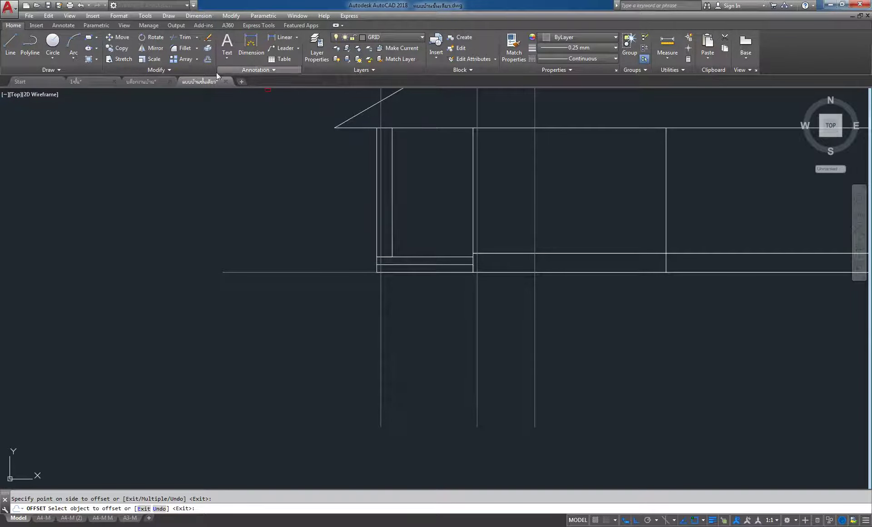
# Step: Add further vertical grid lines offset 3.3 and 4 to the right
pyautogui.press('Return')
pyautogui.press('Return')
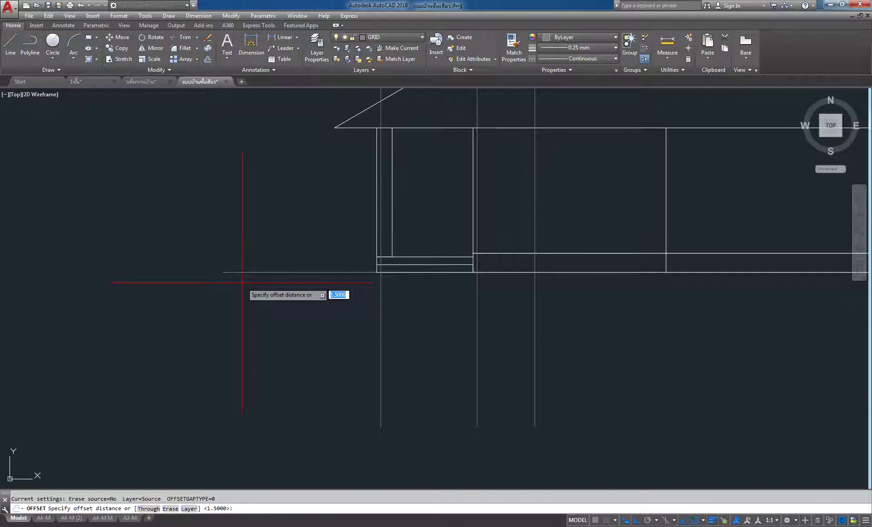
pyautogui.write('3.3')
pyautogui.press('Return')
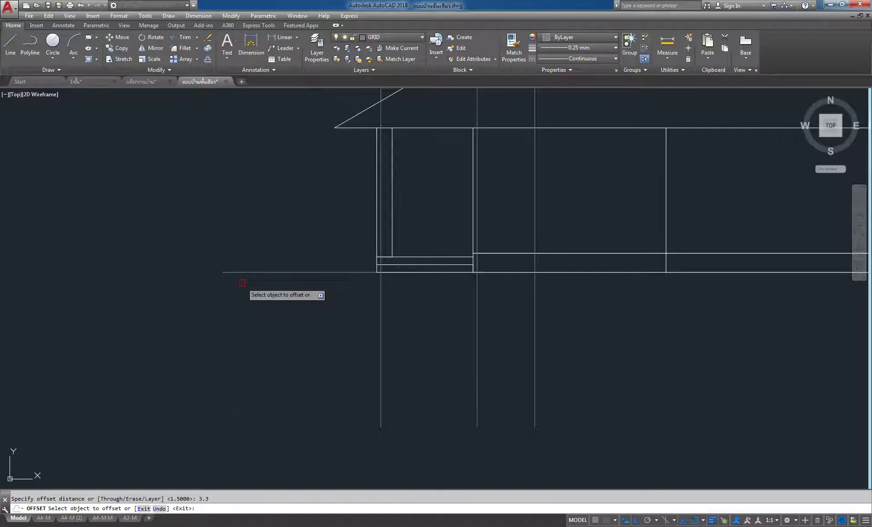
pyautogui.click(534, 331)
pyautogui.click(704, 343)
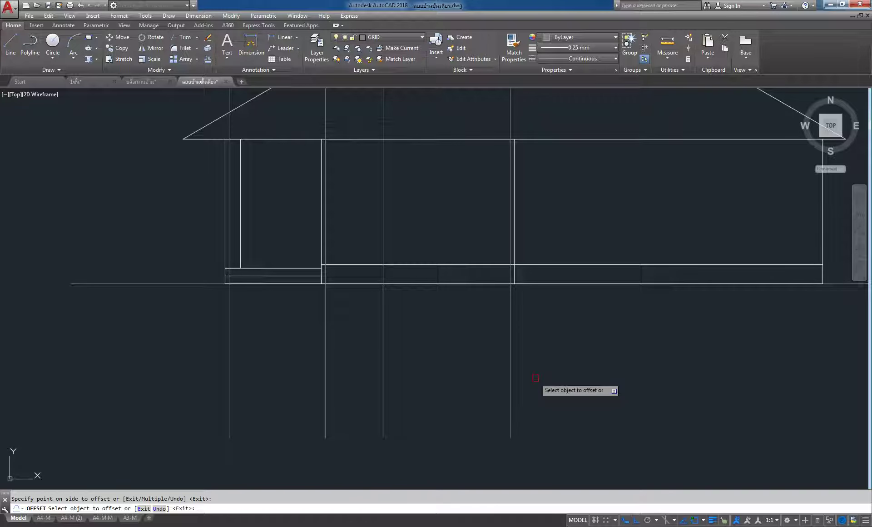
pyautogui.click(207, 61)
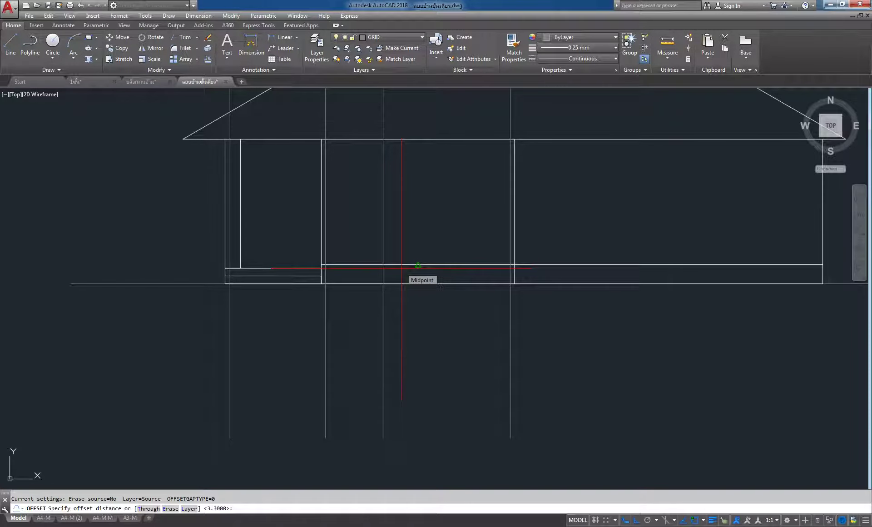
pyautogui.write('4')
pyautogui.press('Return')
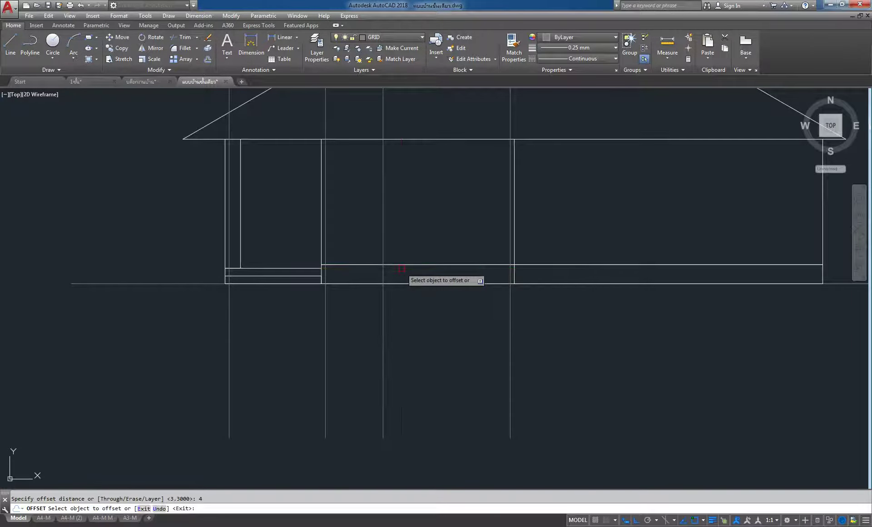
pyautogui.click(514, 324)
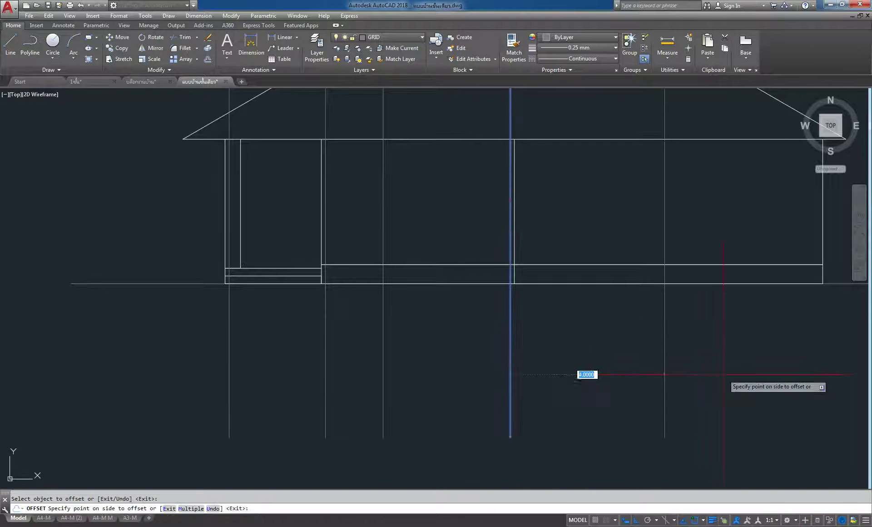
pyautogui.click(718, 372)
pyautogui.scroll(-1, 573, 387)
pyautogui.moveTo(572, 386); pyautogui.dragTo(521, 368, button='middle')
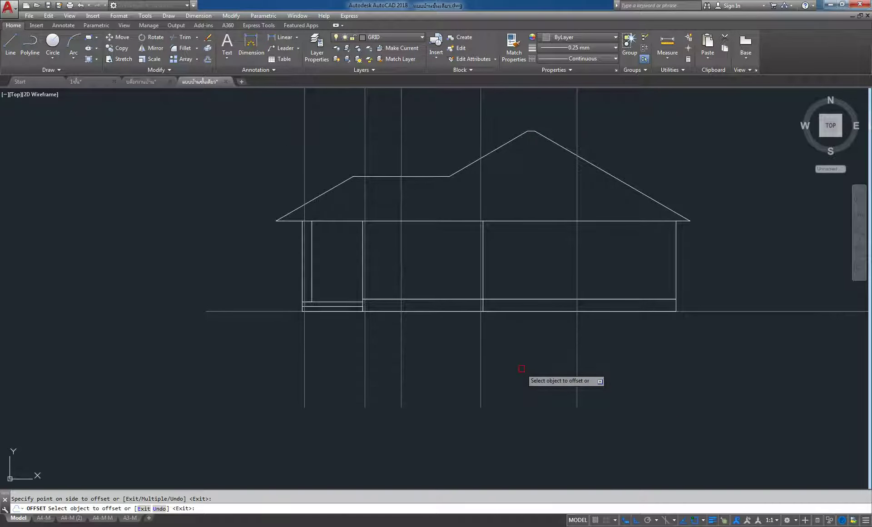
# Step: Offset the right-hand vertical grid line 3.5 to the right
pyautogui.click(208, 59)
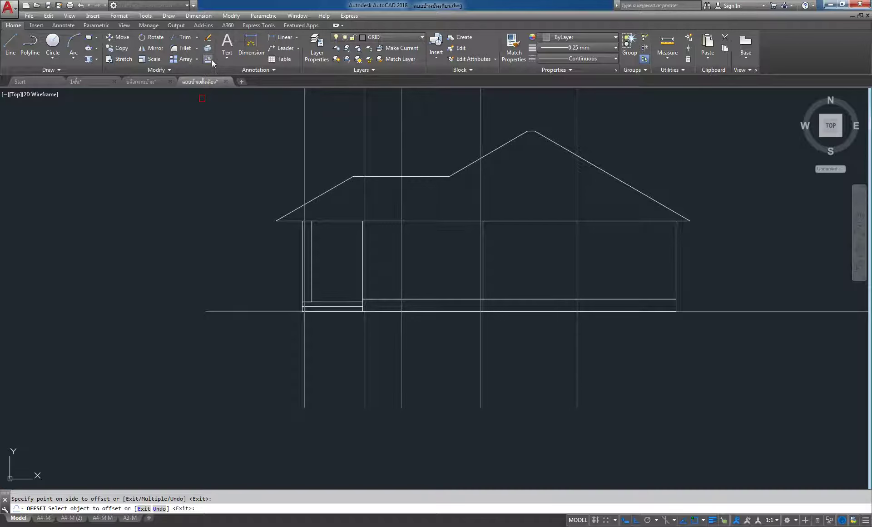
pyautogui.write('3.5')
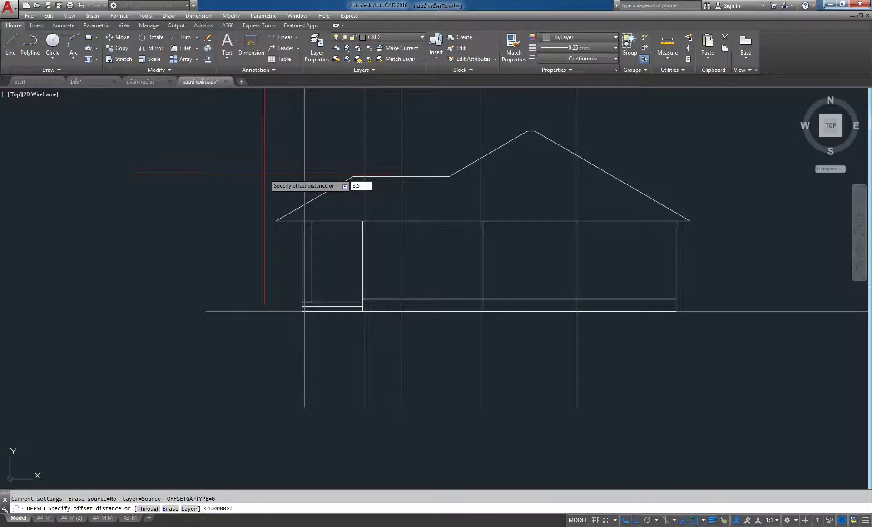
pyautogui.press('Return')
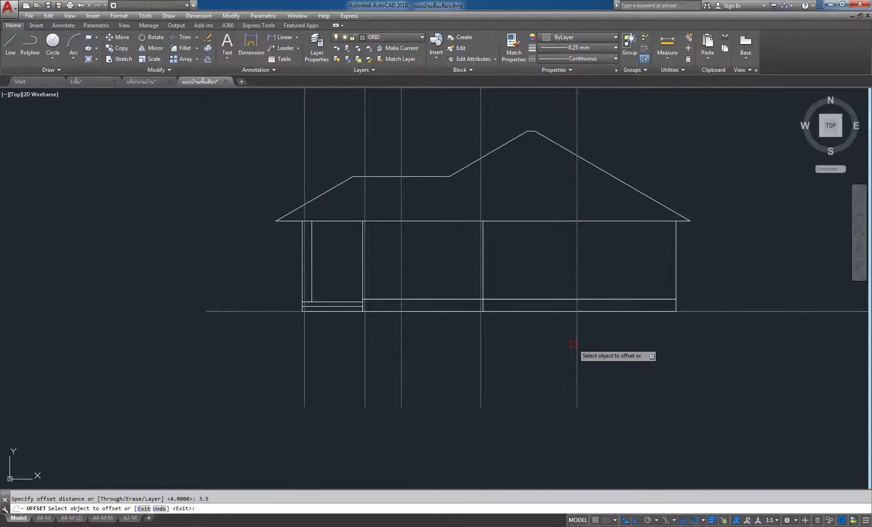
pyautogui.click(575, 345)
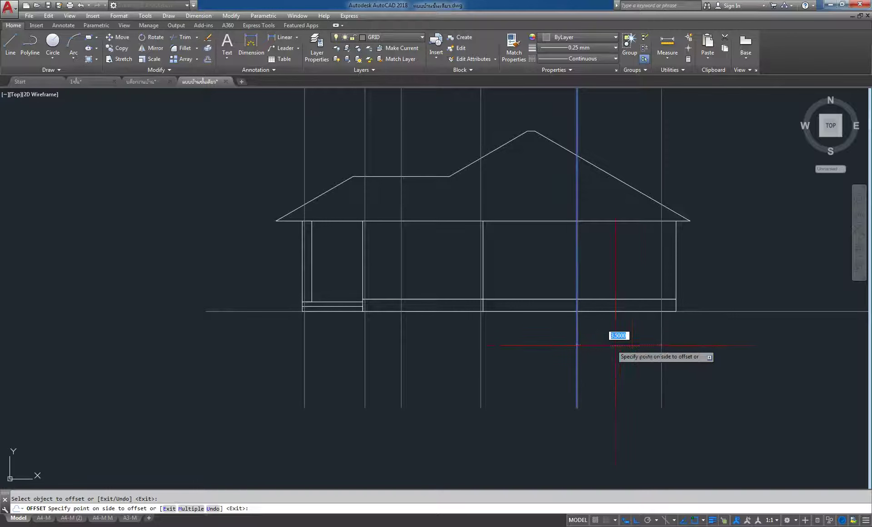
pyautogui.click(680, 369)
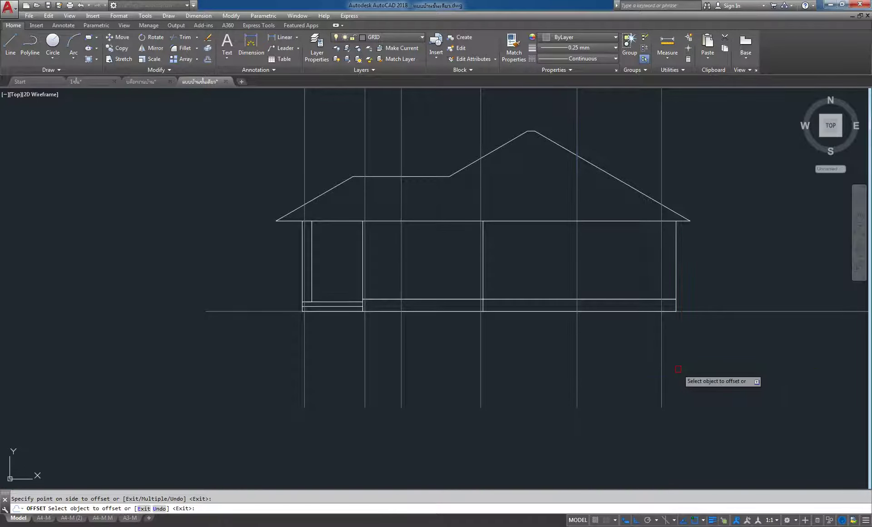
pyautogui.scroll(5, 690, 289)
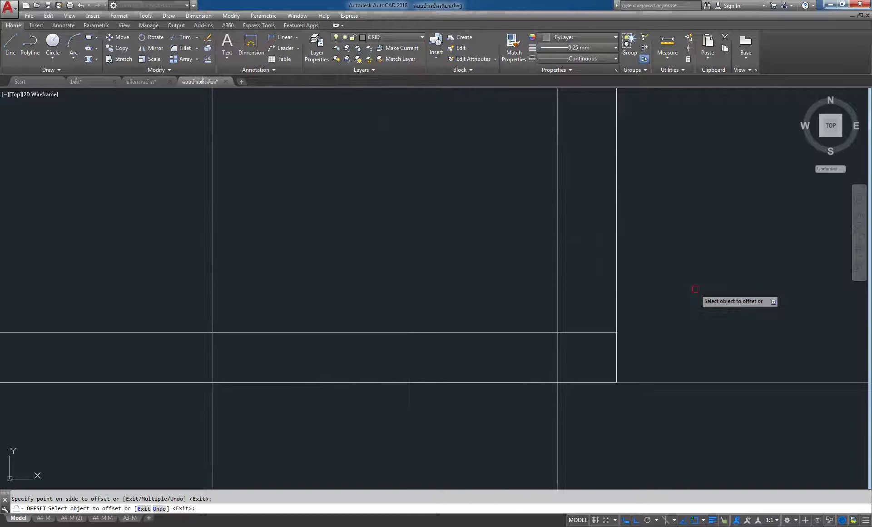
pyautogui.scroll(-5, 690, 289)
pyautogui.moveTo(689, 262)
pyautogui.mouseDown(button='middle')
pyautogui.moveTo(732, 282)
pyautogui.moveTo(680, 294)
pyautogui.mouseUp(button='middle')
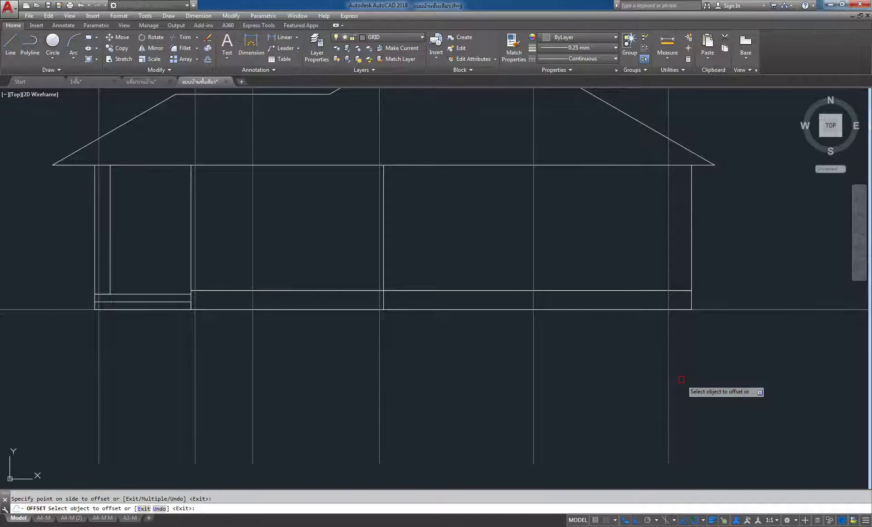
pyautogui.scroll(2, 691, 194)
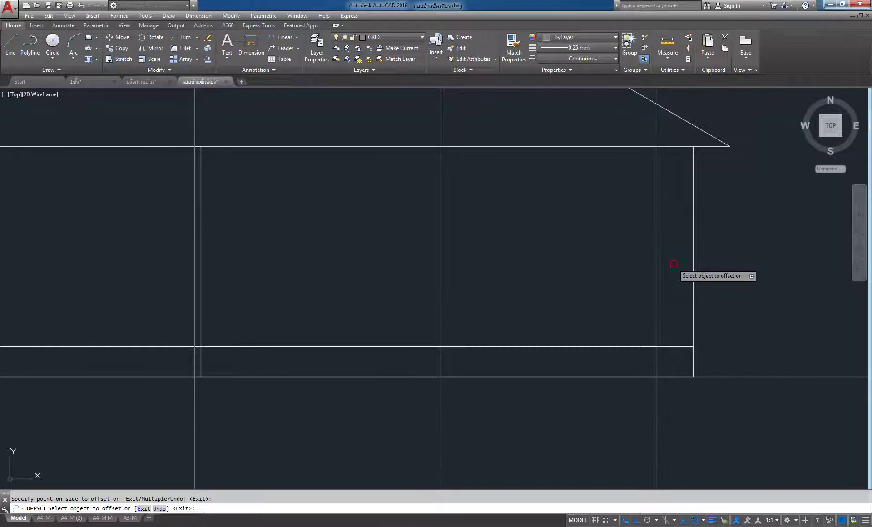
pyautogui.scroll(-2, 669, 267)
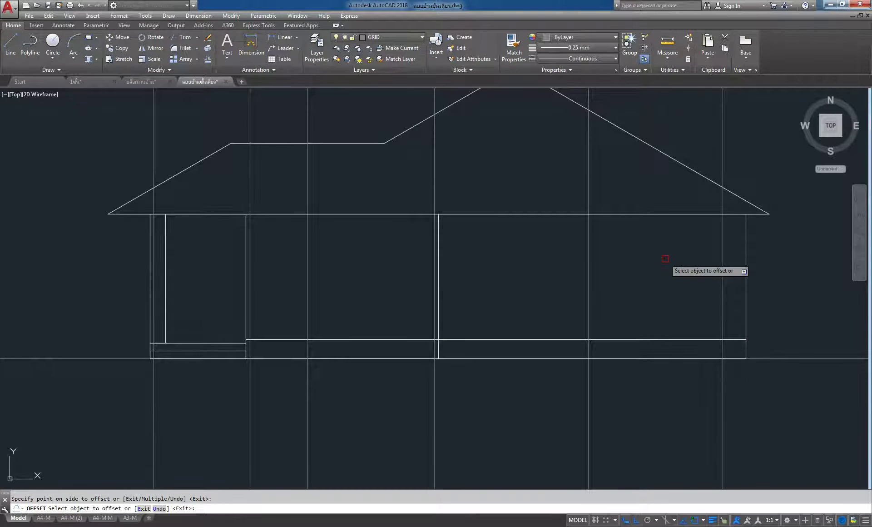
# Step: Add a 0.60 linear dimension from the wall grid line to the eave tip
pyautogui.click(281, 37)
pyautogui.scroll(5, 734, 200)
pyautogui.click(552, 210)
pyautogui.click(646, 209)
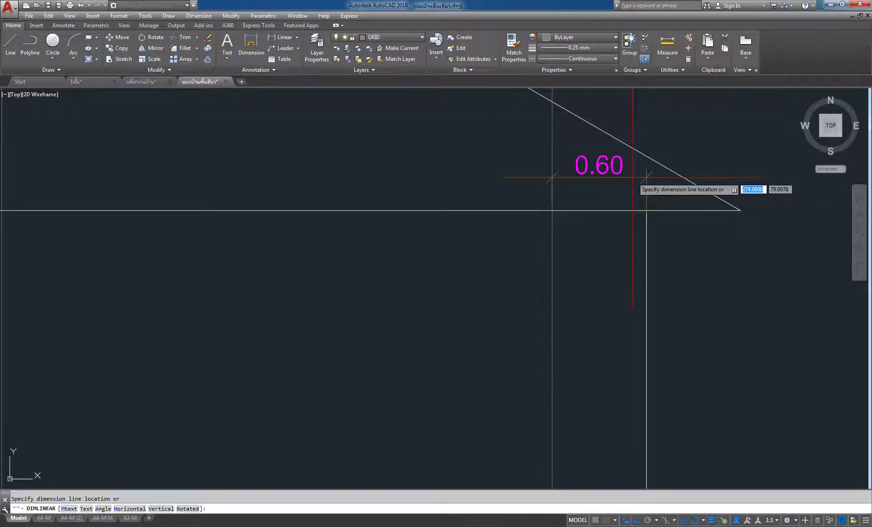
pyautogui.click(632, 177)
pyautogui.moveTo(700, 245); pyautogui.dragTo(711, 225, button='middle')
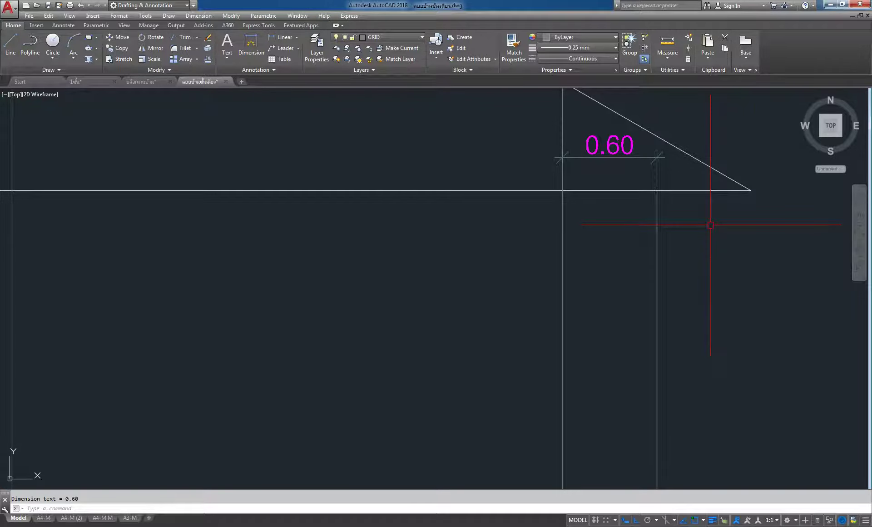
pyautogui.scroll(-2, 681, 163)
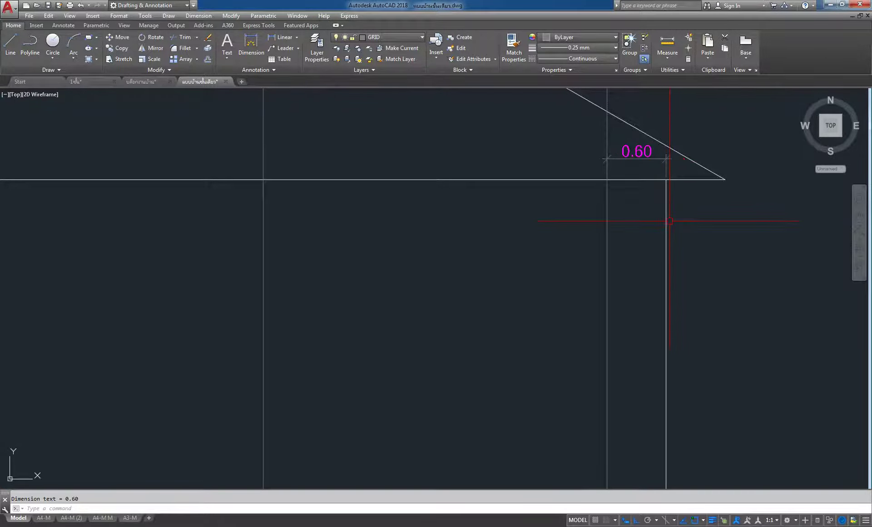
pyautogui.click(636, 159)
pyautogui.click(608, 276)
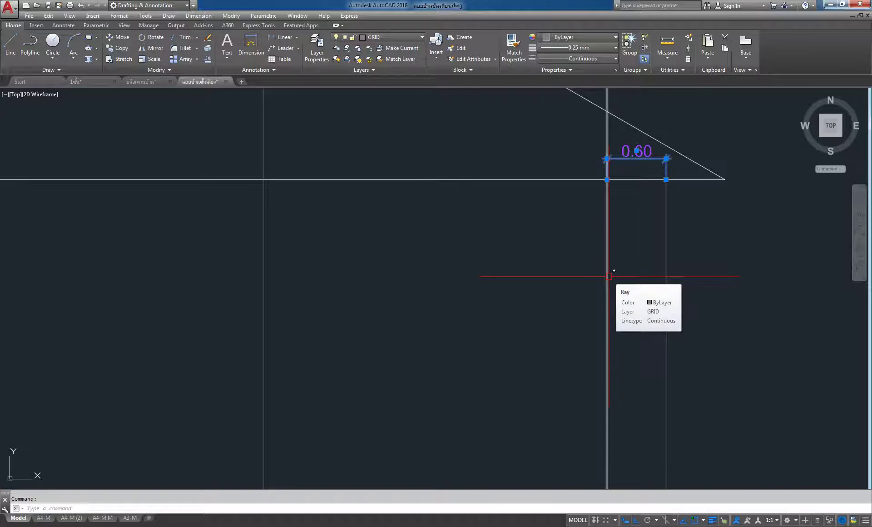
# Step: Delete the selected 0.60 dimension and zoom out to the whole elevation
pyautogui.press('Delete')
pyautogui.scroll(-4, 661, 258)
pyautogui.scroll(-1, 710, 312)
pyautogui.scroll(2, 710, 312)
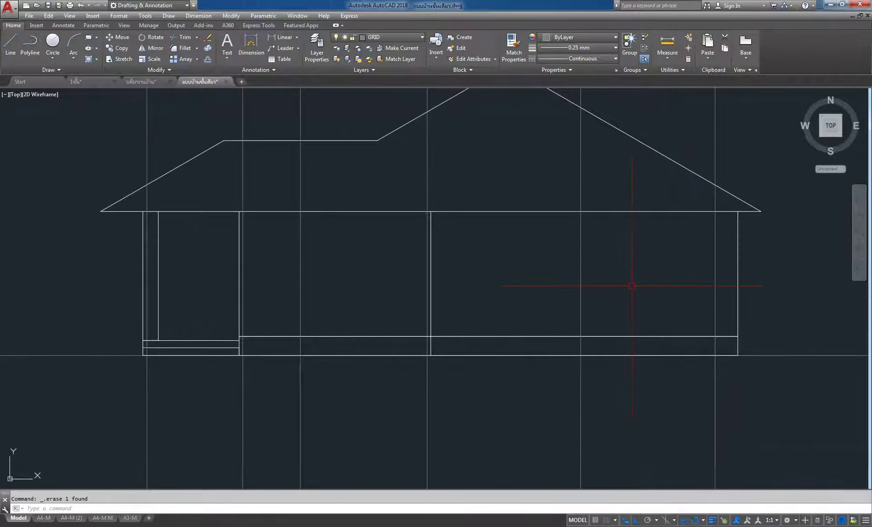
pyautogui.scroll(-3, 631, 285)
pyautogui.scroll(3, 624, 282)
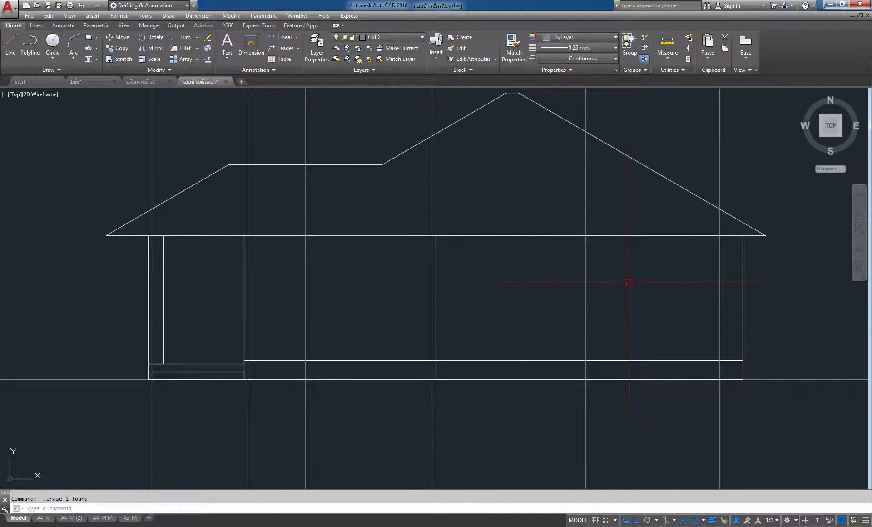
pyautogui.scroll(-2, 628, 277)
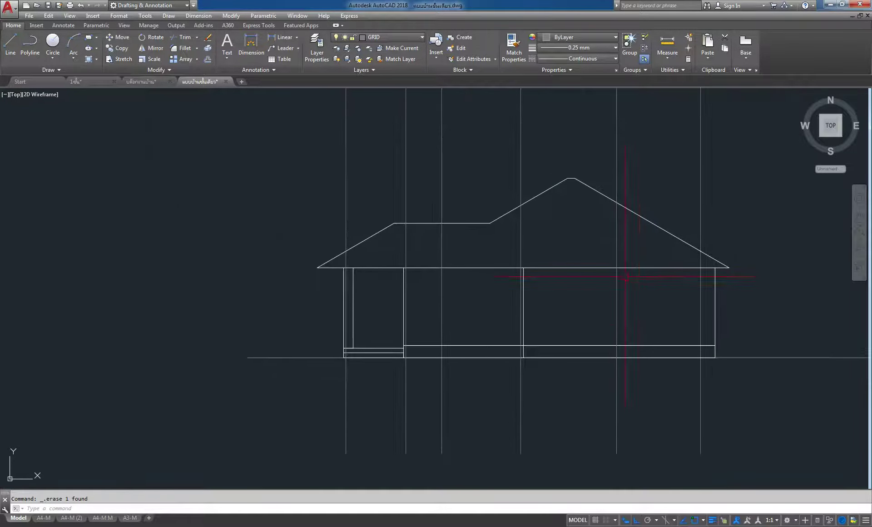
pyautogui.moveTo(399, 332); pyautogui.dragTo(410, 267, button='middle')
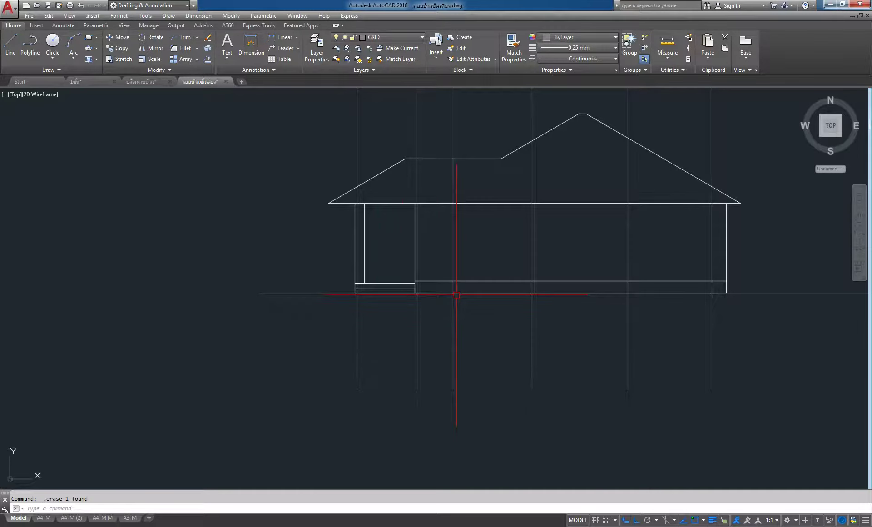
pyautogui.click(208, 59)
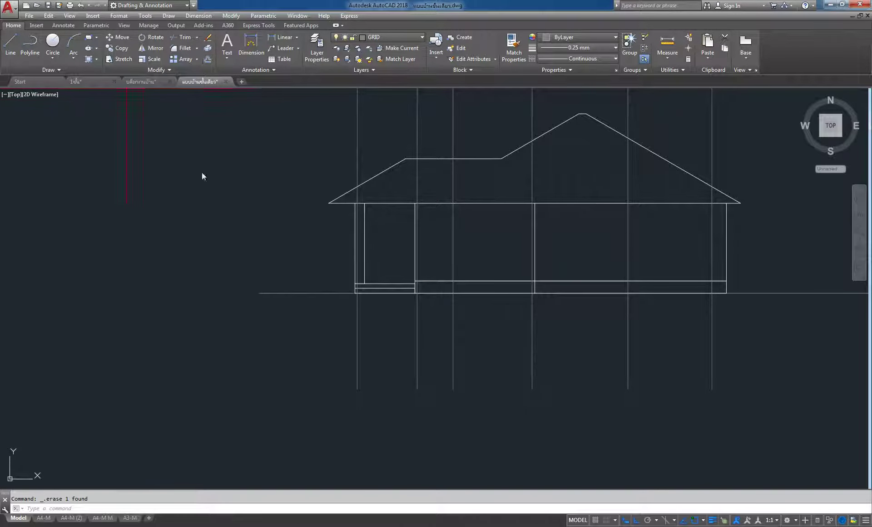
# Step: Offset the ground line 0.5 upward to make the floor-level grid line
pyautogui.write('.5')
pyautogui.press('Return')
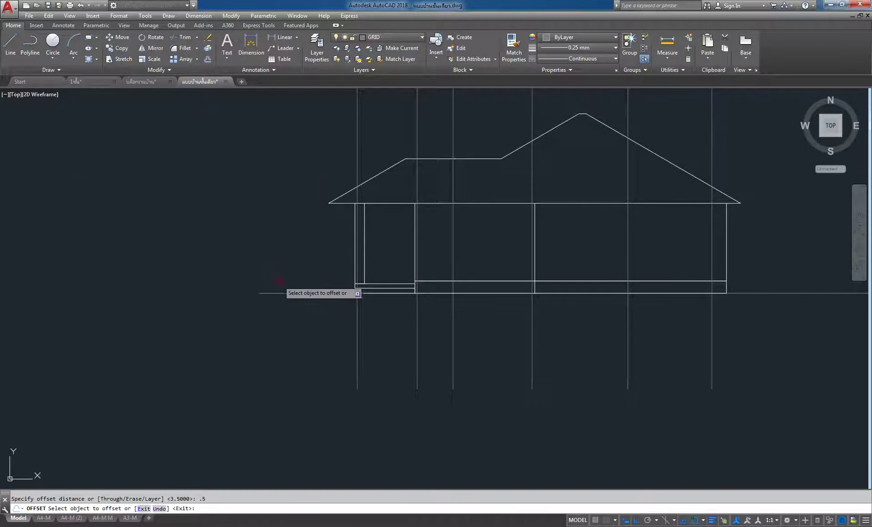
pyautogui.click(286, 293)
pyautogui.click(280, 223)
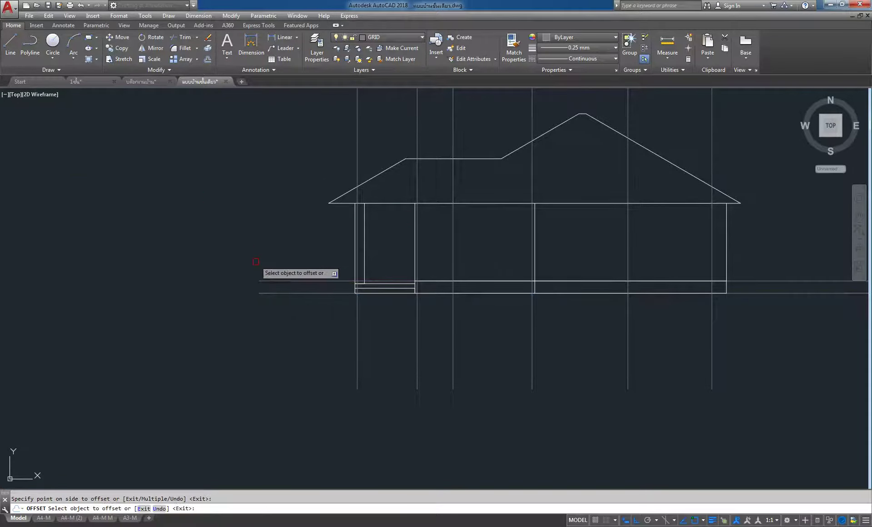
pyautogui.scroll(1, 282, 272)
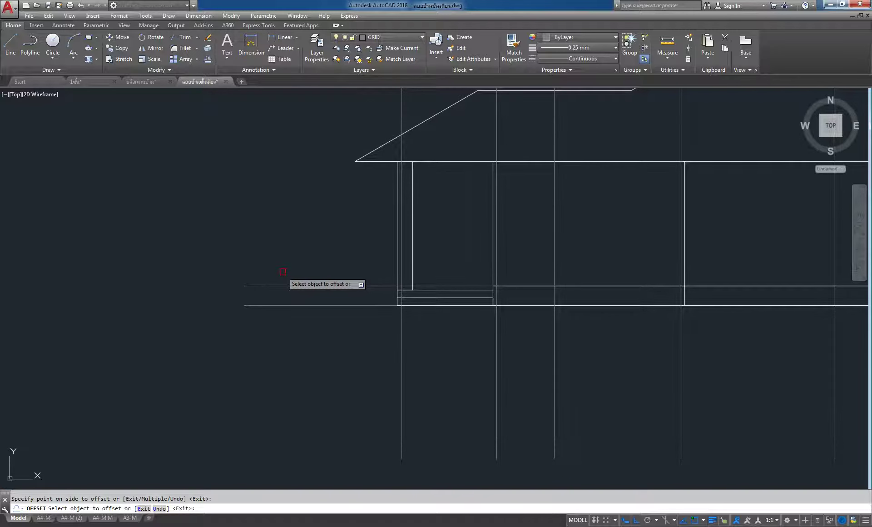
# Step: Offset the floor-level line 3.5 upward for the eave-level grid line
pyautogui.click(207, 60)
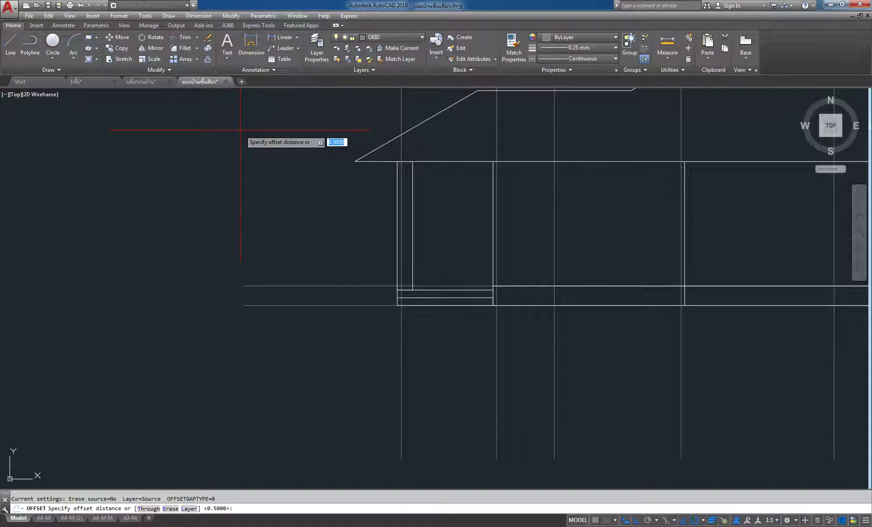
pyautogui.write('3.5')
pyautogui.press('Return')
pyautogui.click(279, 286)
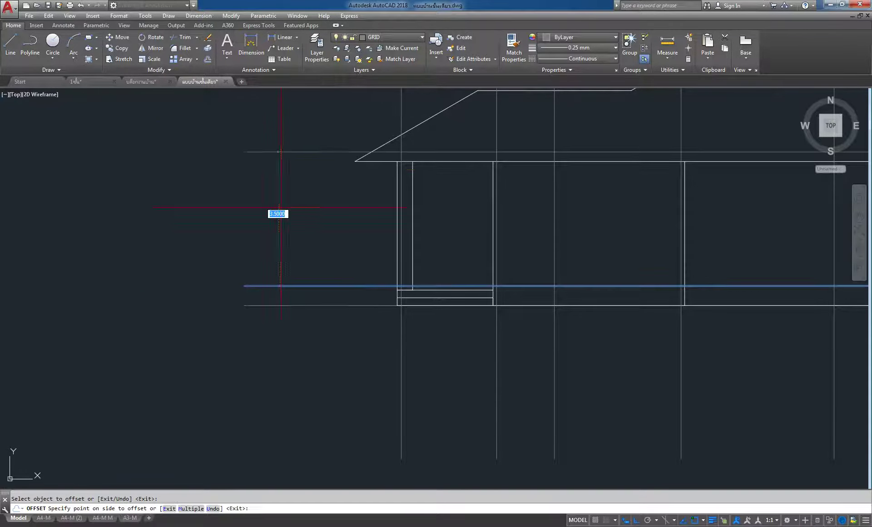
pyautogui.click(287, 150)
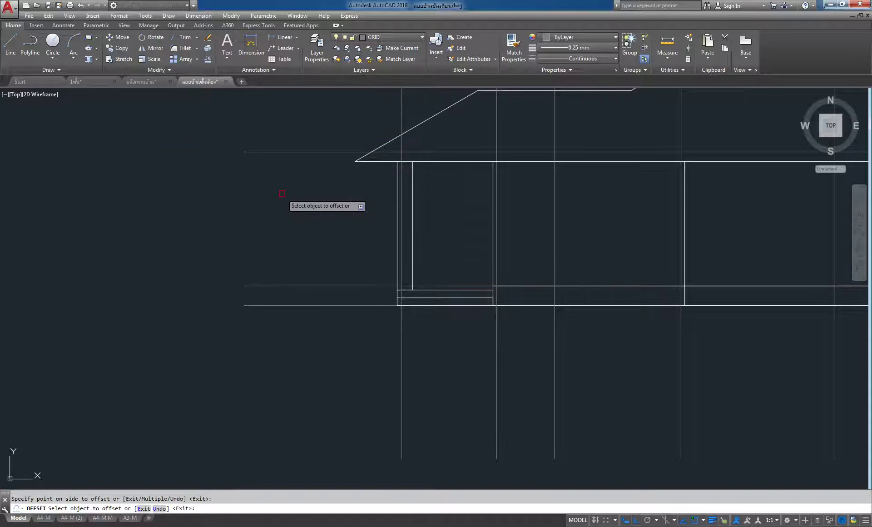
pyautogui.moveTo(291, 181); pyautogui.dragTo(308, 241, button='middle')
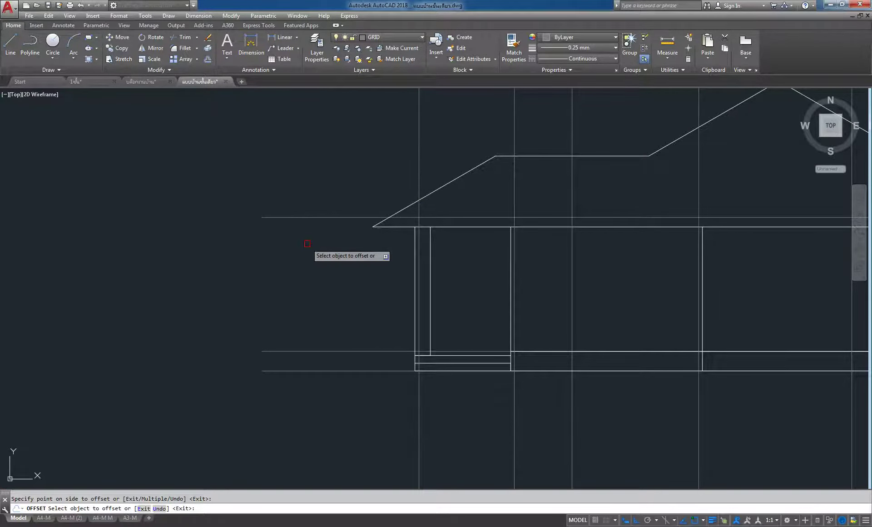
# Step: Offset the eave-level line 1.2 upward above the roof eave
pyautogui.click(207, 58)
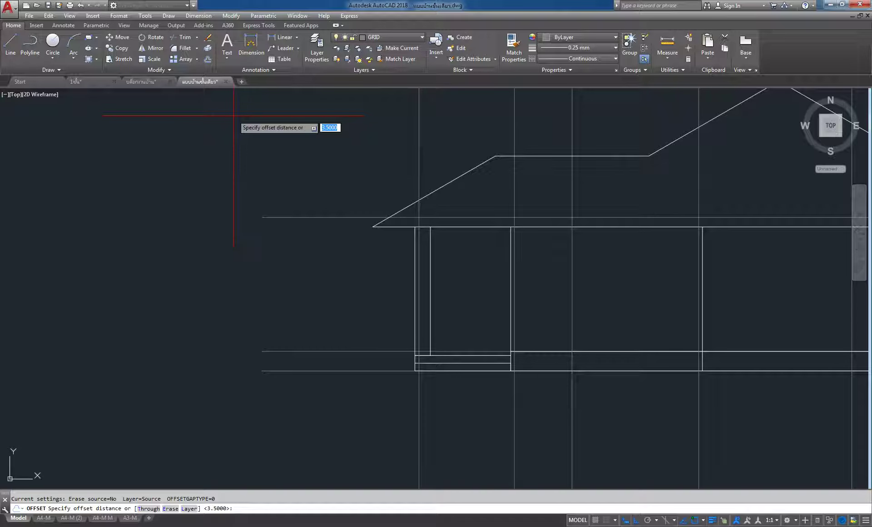
pyautogui.write('1.2')
pyautogui.press('Return')
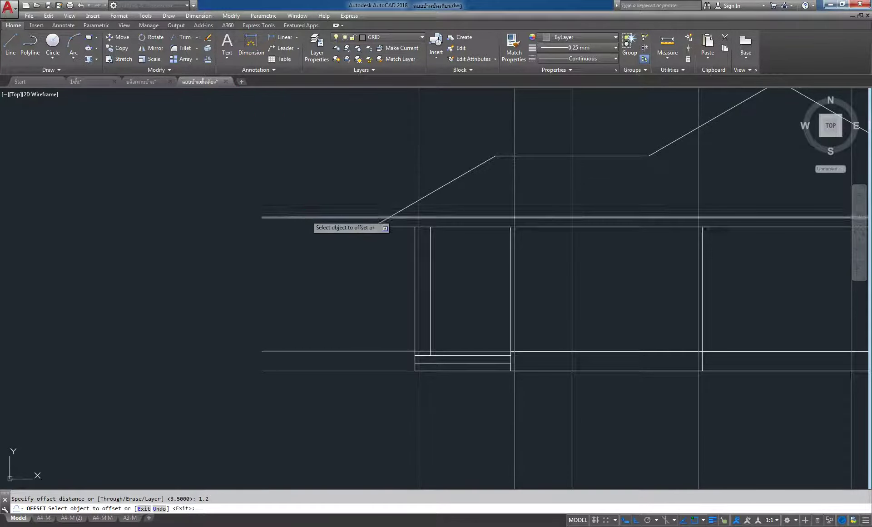
pyautogui.click(311, 216)
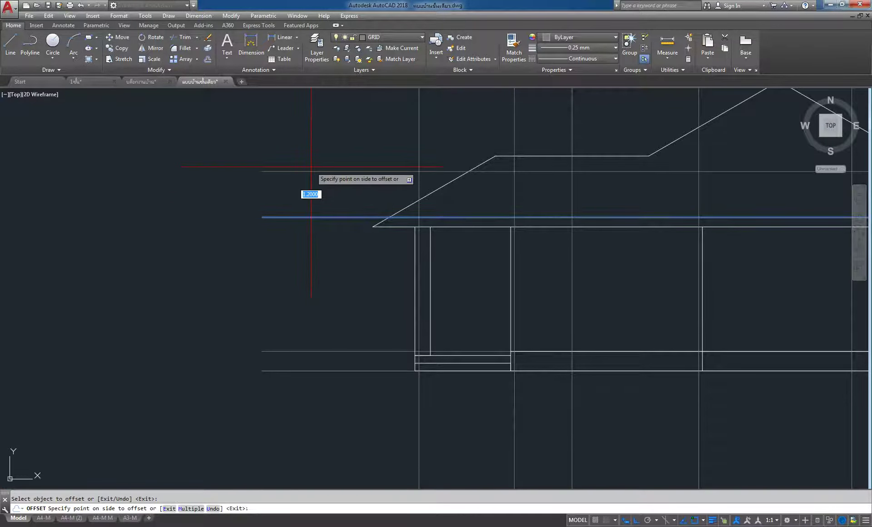
pyautogui.click(311, 167)
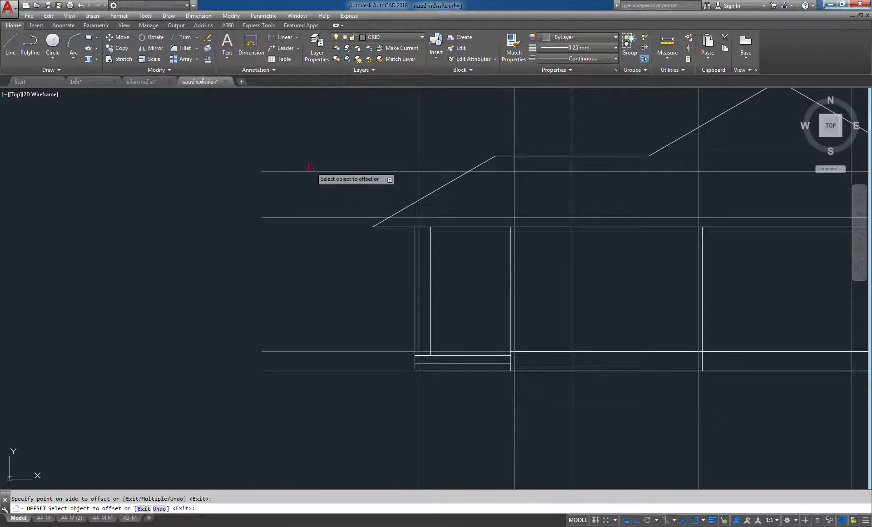
pyautogui.moveTo(369, 173); pyautogui.dragTo(346, 233, button='middle')
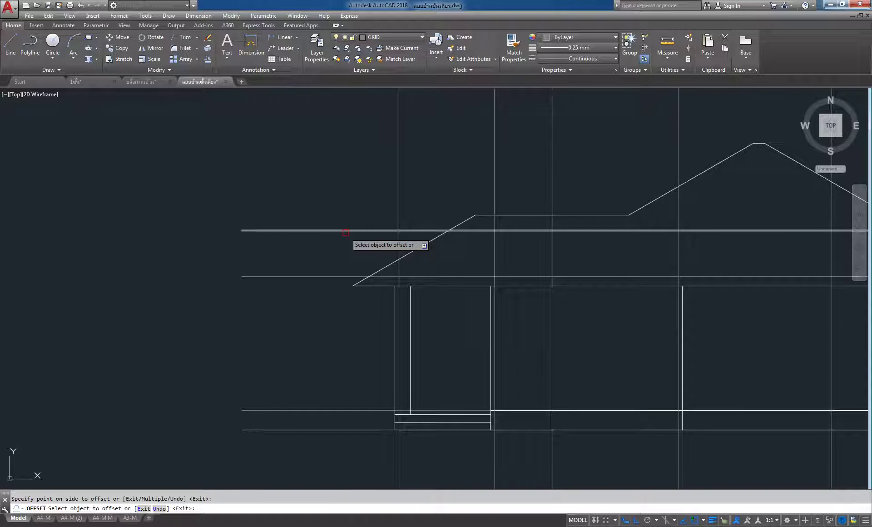
pyautogui.moveTo(345, 232); pyautogui.dragTo(337, 278, button='middle')
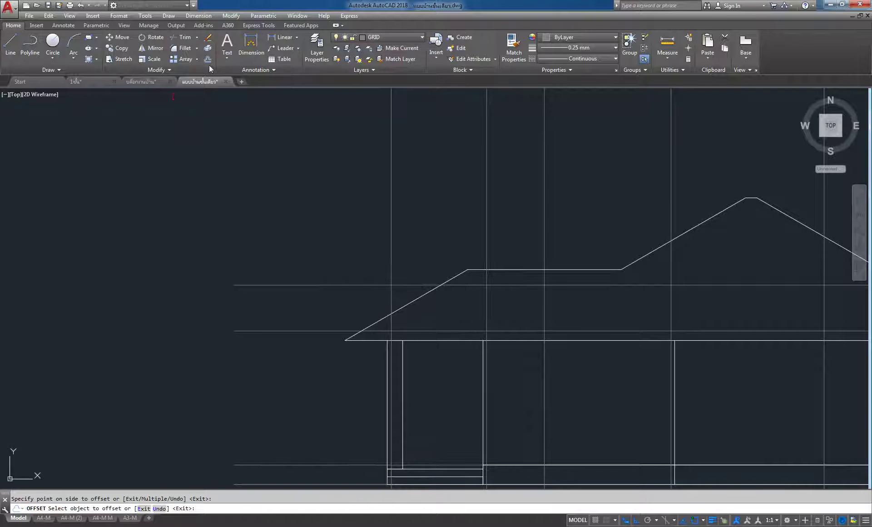
pyautogui.press('Return')
pyautogui.press('Return')
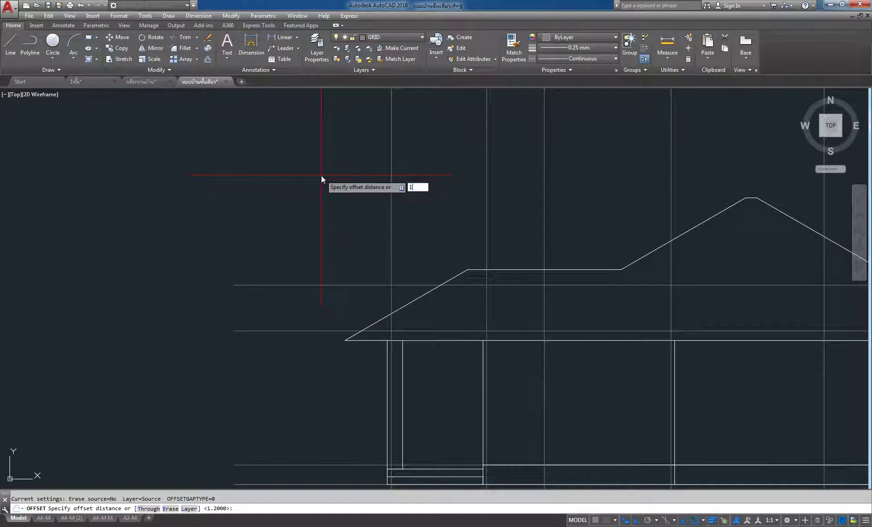
# Step: Copy a horizontal grid line 1.9 units upward toward the roof
pyautogui.write('1.9')
pyautogui.press('Return')
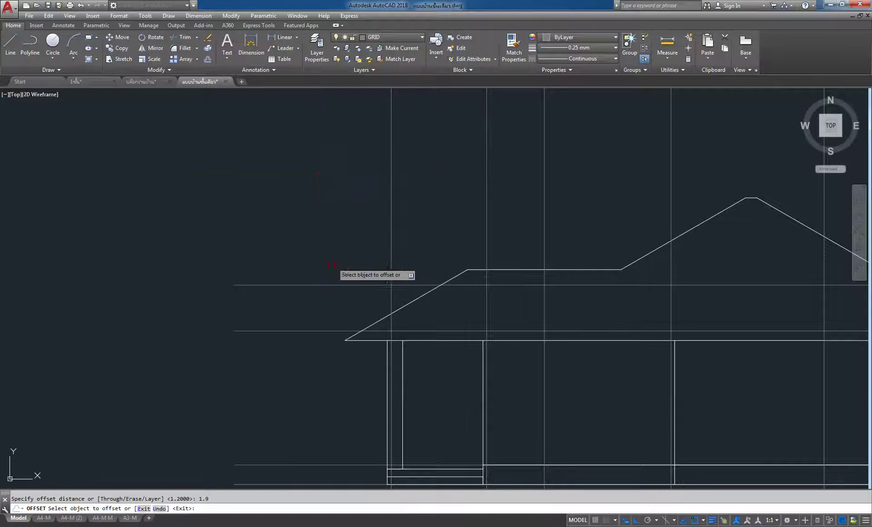
pyautogui.click(321, 285)
pyautogui.click(332, 208)
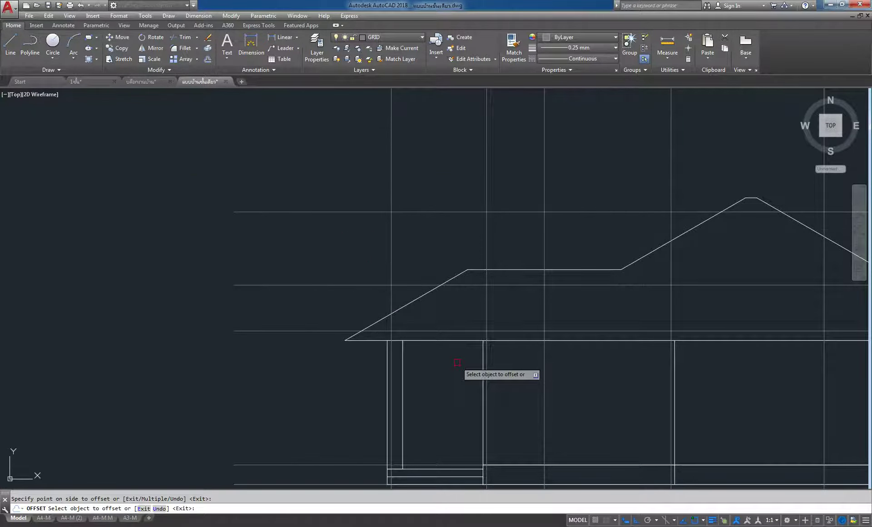
pyautogui.scroll(-2, 370, 188)
pyautogui.scroll(2, 403, 240)
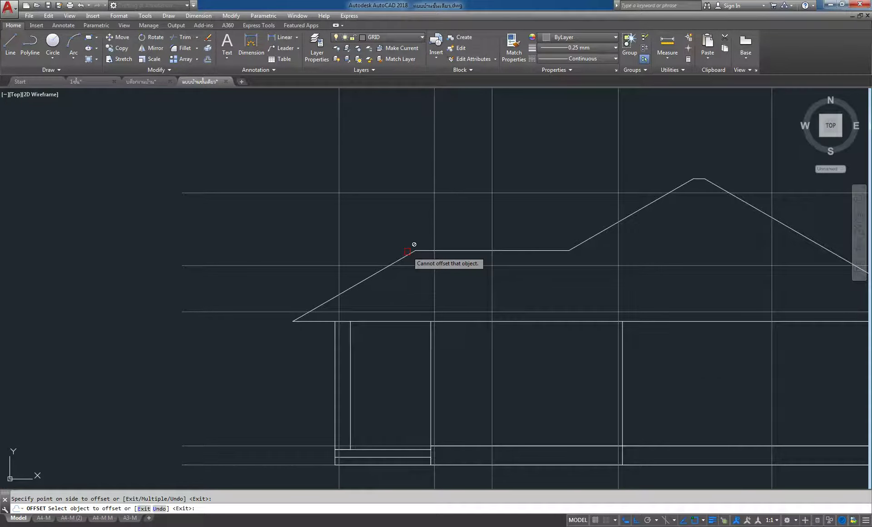
pyautogui.moveTo(429, 243); pyautogui.dragTo(364, 235, button='middle')
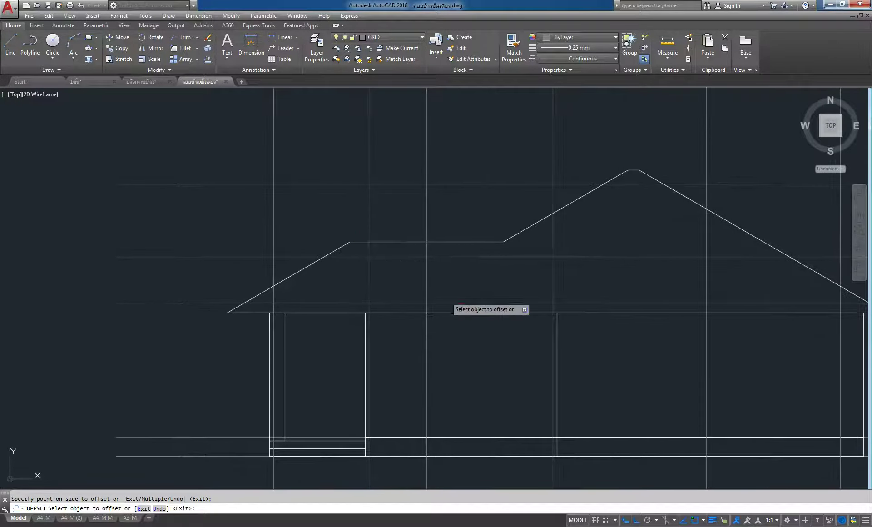
pyautogui.scroll(-4, 369, 243)
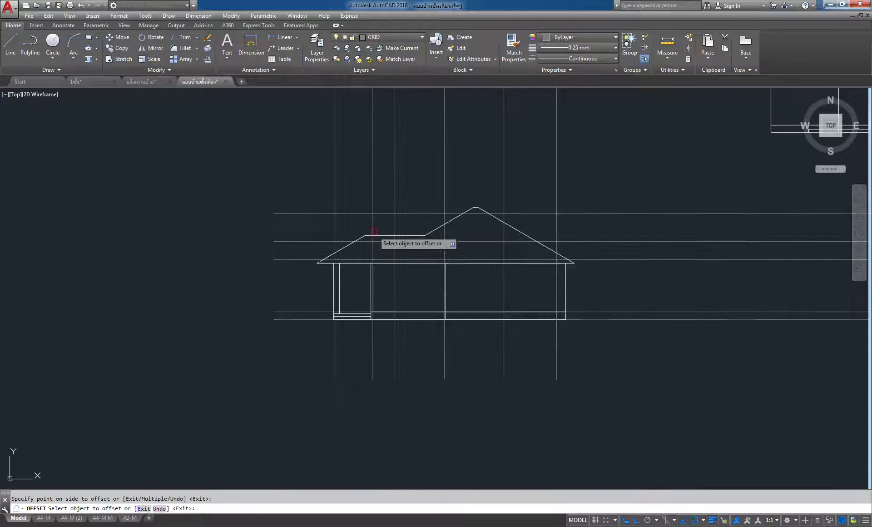
pyautogui.scroll(2, 399, 288)
pyautogui.scroll(2, 308, 281)
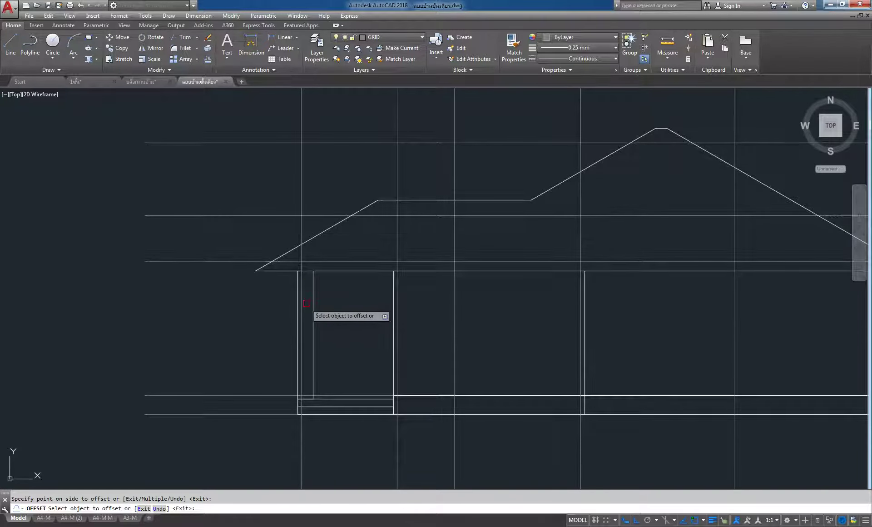
pyautogui.scroll(-2, 291, 265)
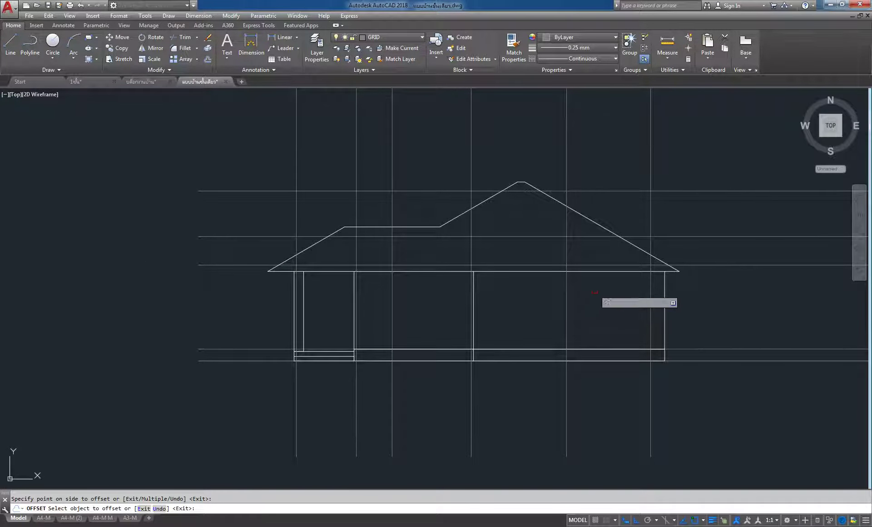
pyautogui.scroll(4, 599, 284)
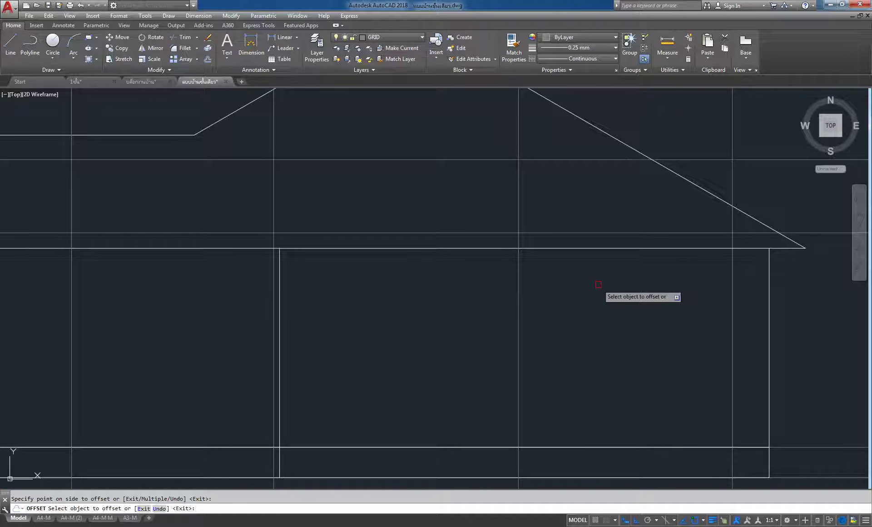
pyautogui.scroll(-1, 629, 255)
pyautogui.scroll(-1, 604, 220)
pyautogui.scroll(-1, 573, 216)
pyautogui.scroll(-1, 571, 235)
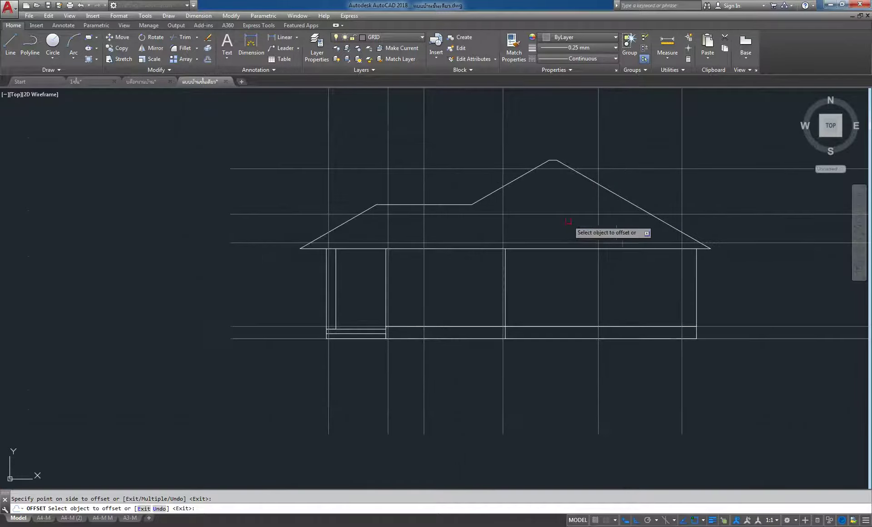
pyautogui.rightClick(203, 179)
pyautogui.click(223, 187)
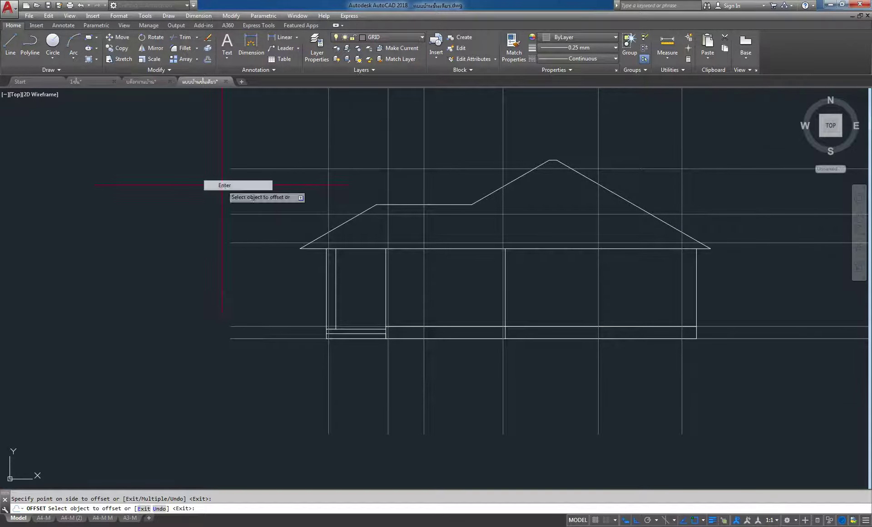
pyautogui.moveTo(466, 204)
pyautogui.moveTo(466, 206); pyautogui.dragTo(432, 241, button='middle')
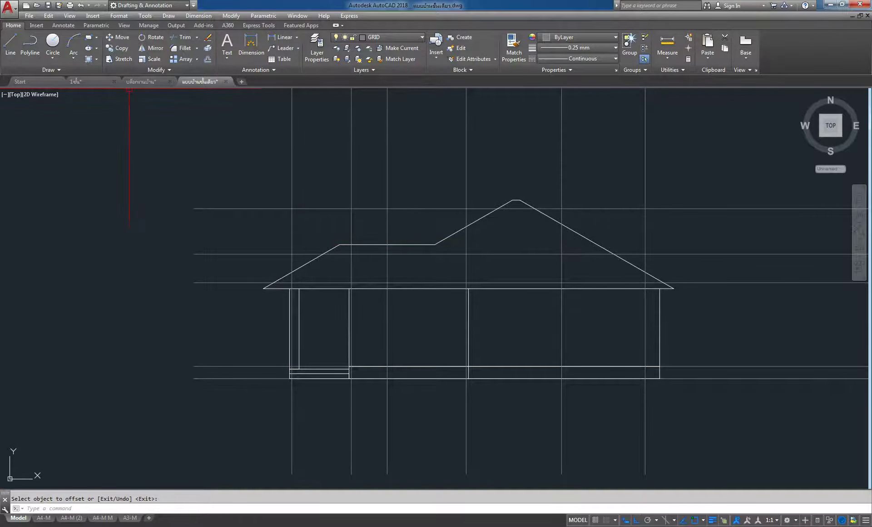
# Step: Copy the top horizontal grid line 2 units higher above the ridge
pyautogui.click(207, 59)
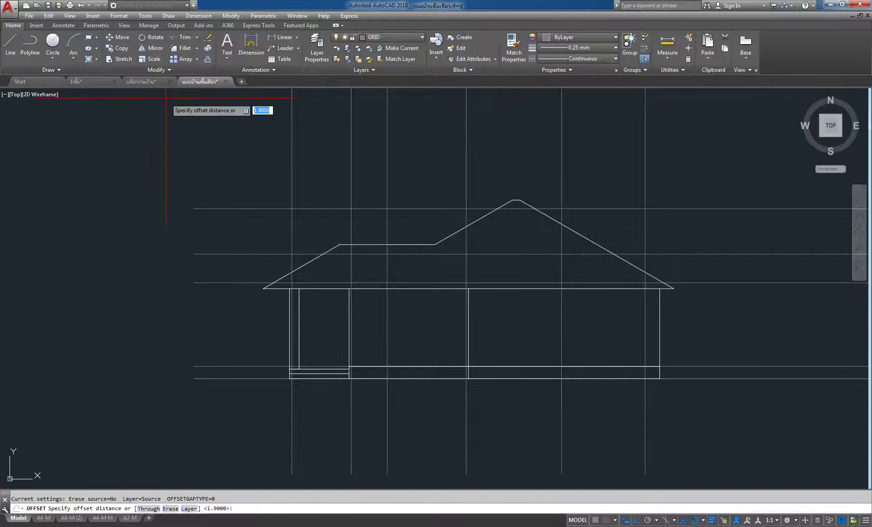
pyautogui.write('2')
pyautogui.press('Return')
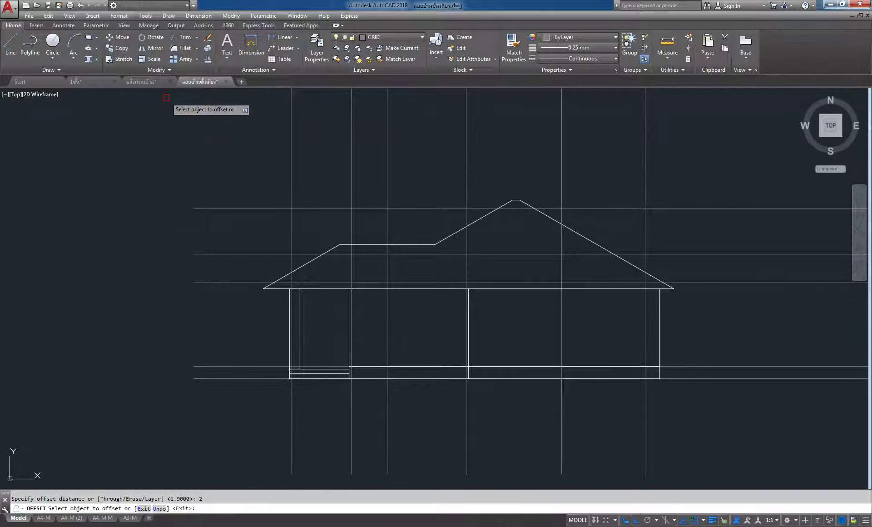
pyautogui.click(221, 206)
pyautogui.click(218, 164)
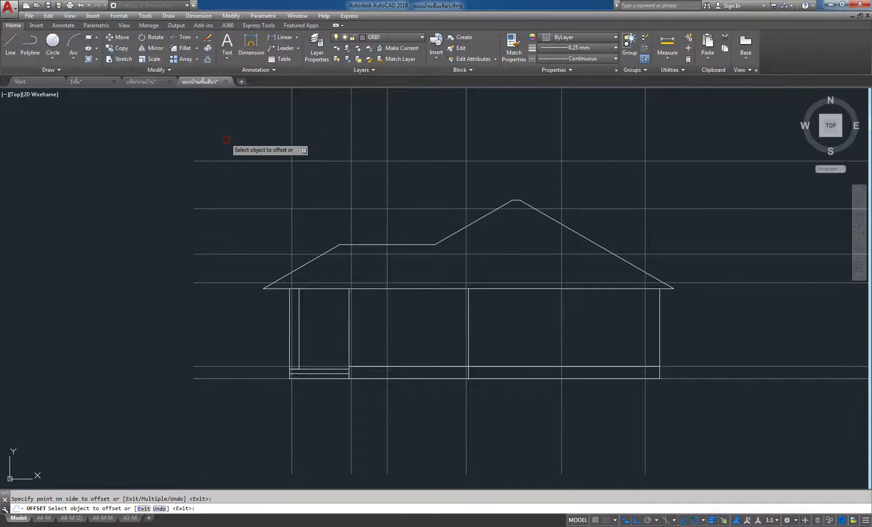
# Step: Offset the rightmost vertical grid line 2 units further right
pyautogui.moveTo(638, 396); pyautogui.dragTo(593, 391, button='middle')
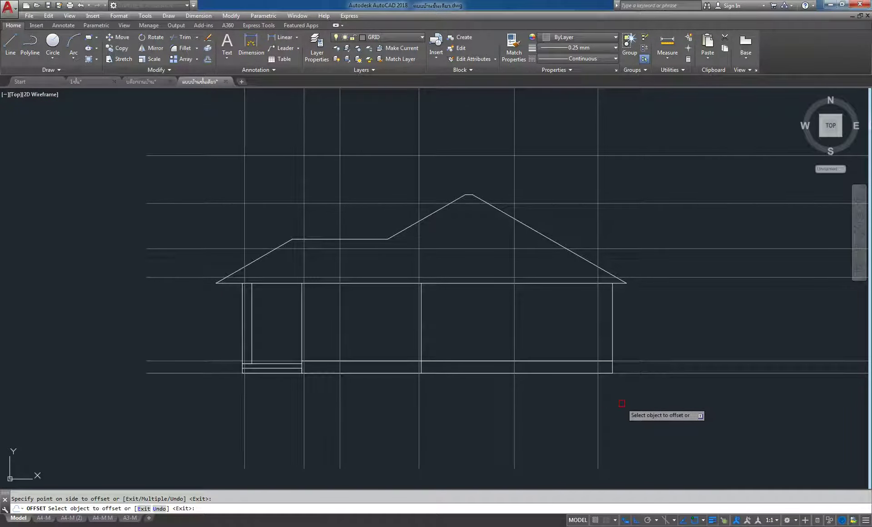
pyautogui.click(598, 407)
pyautogui.click(652, 414)
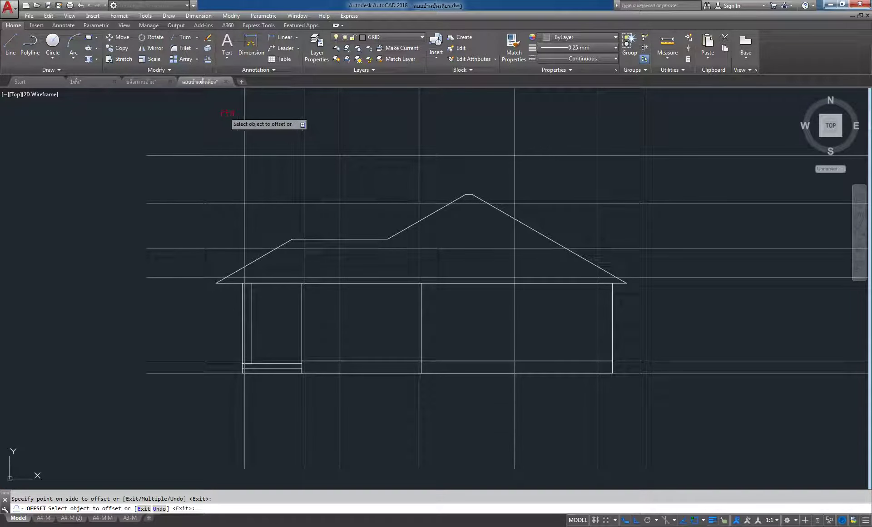
pyautogui.moveTo(592, 415); pyautogui.dragTo(552, 416, button='middle')
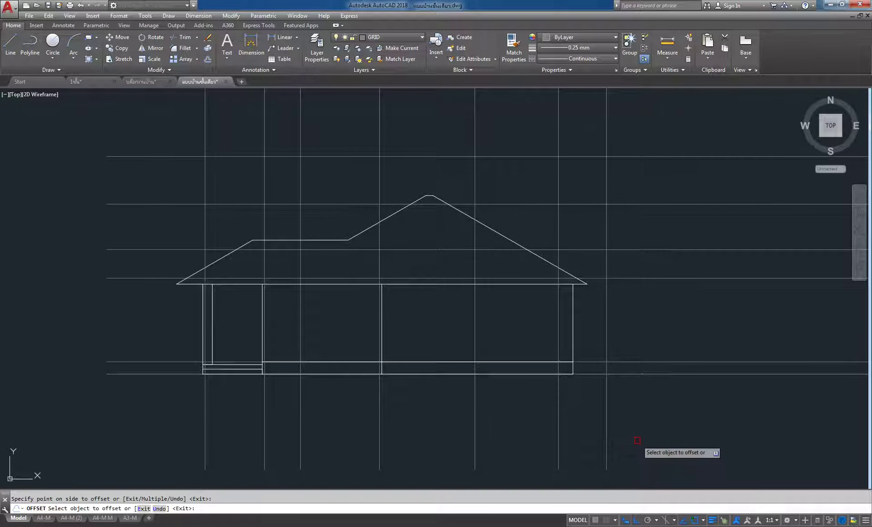
pyautogui.click(181, 37)
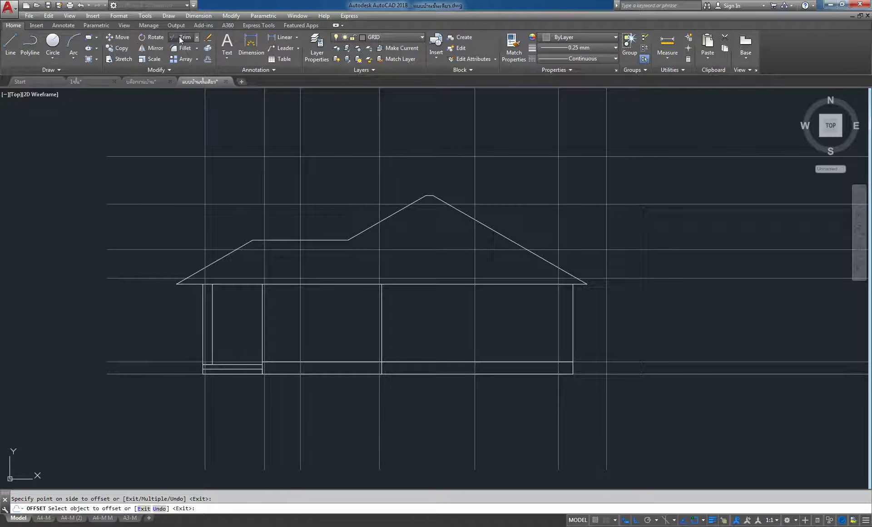
# Step: Trim the grid line ends on the right side back to just past the house
pyautogui.click(679, 124)
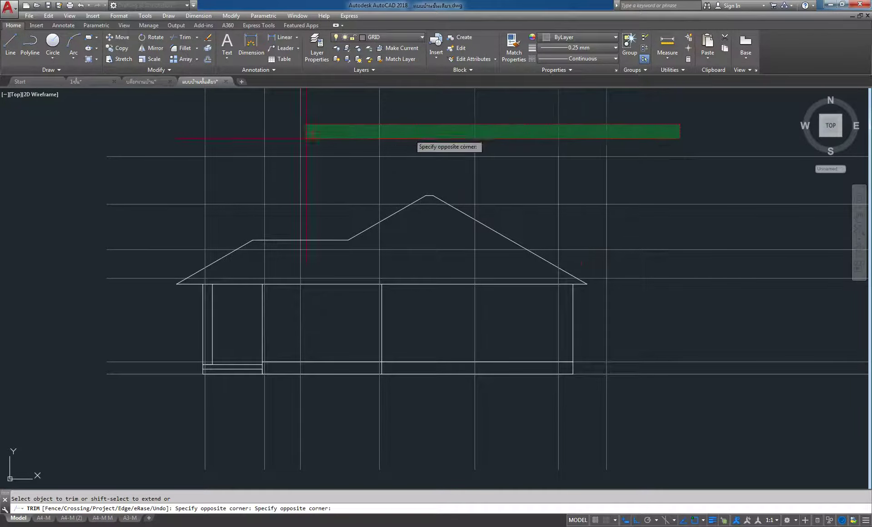
pyautogui.click(136, 139)
pyautogui.press('Return')
pyautogui.click(724, 129)
pyautogui.click(681, 437)
pyautogui.rightClick(696, 267)
pyautogui.click(727, 287)
# Step: Erase the two extra grid lines at the top and right of the elevation
pyautogui.click(625, 146)
pyautogui.click(573, 179)
pyautogui.press('Delete')
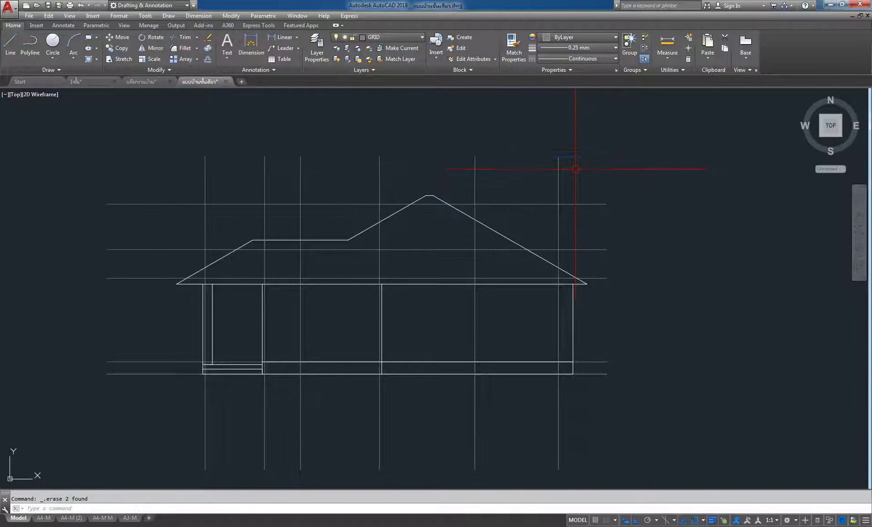
pyautogui.scroll(-8, 599, 169)
pyautogui.moveTo(600, 156); pyautogui.dragTo(541, 275, button='middle')
pyautogui.scroll(4, 522, 313)
pyautogui.scroll(3, 535, 359)
pyautogui.scroll(-5, 545, 317)
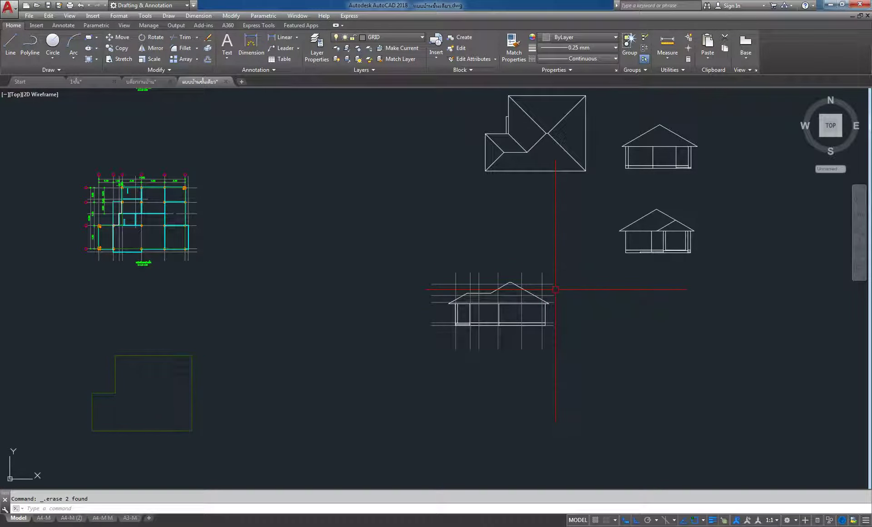
pyautogui.scroll(5, 547, 295)
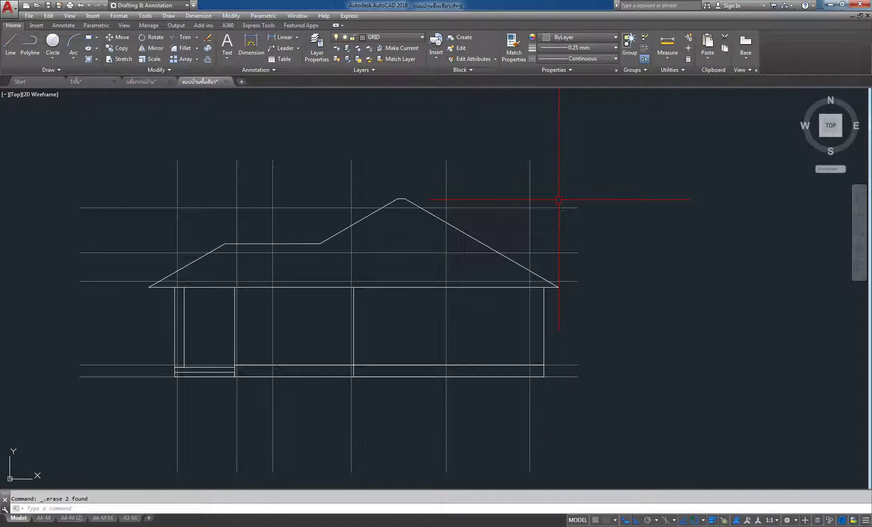
pyautogui.moveTo(557, 197); pyautogui.dragTo(602, 162, button='middle')
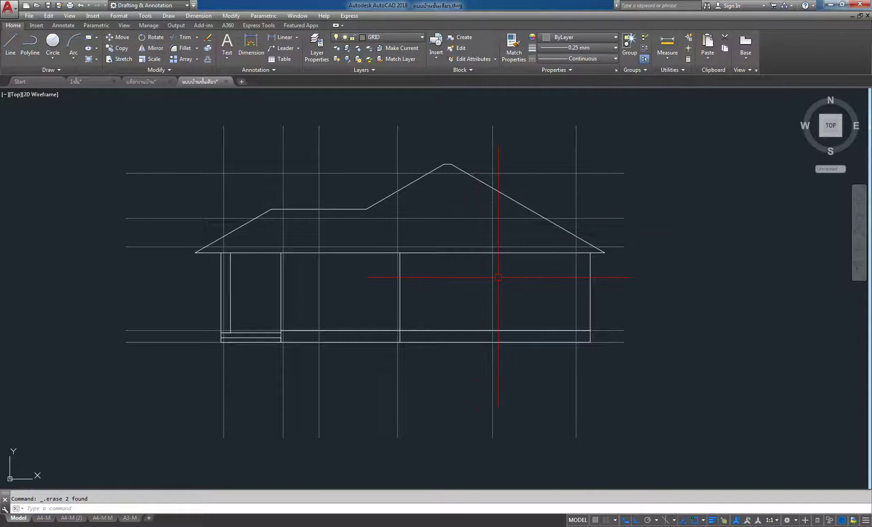
pyautogui.scroll(1, 234, 340)
pyautogui.scroll(1, 234, 340)
pyautogui.scroll(2, 253, 350)
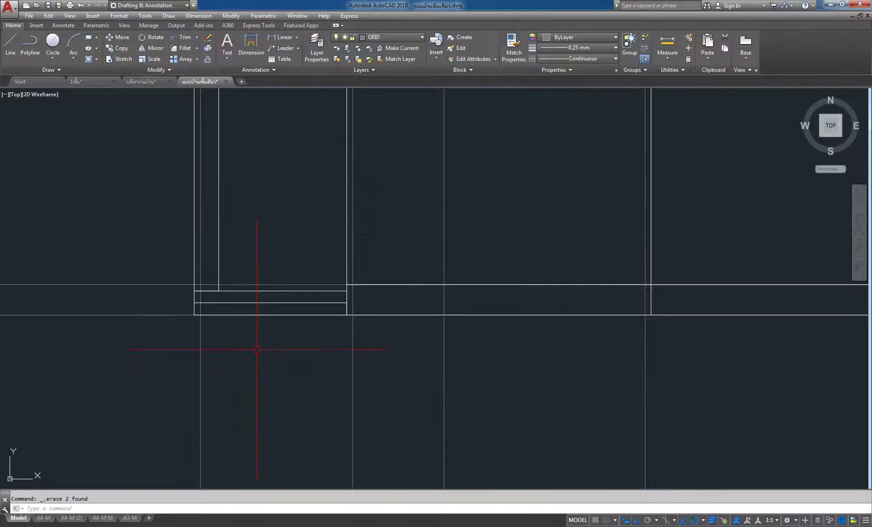
# Step: Preview a 2.50 linear dimension between the first two grid lines, then cancel it
pyautogui.click(280, 37)
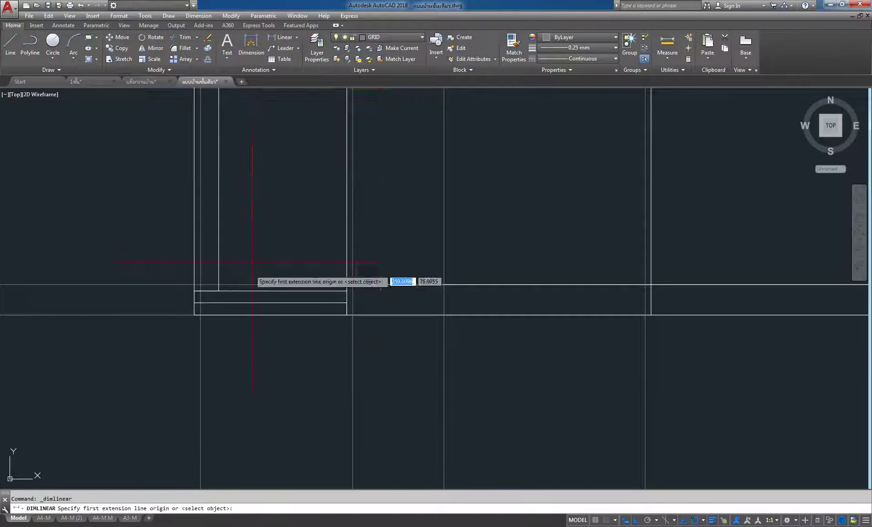
pyautogui.click(200, 315)
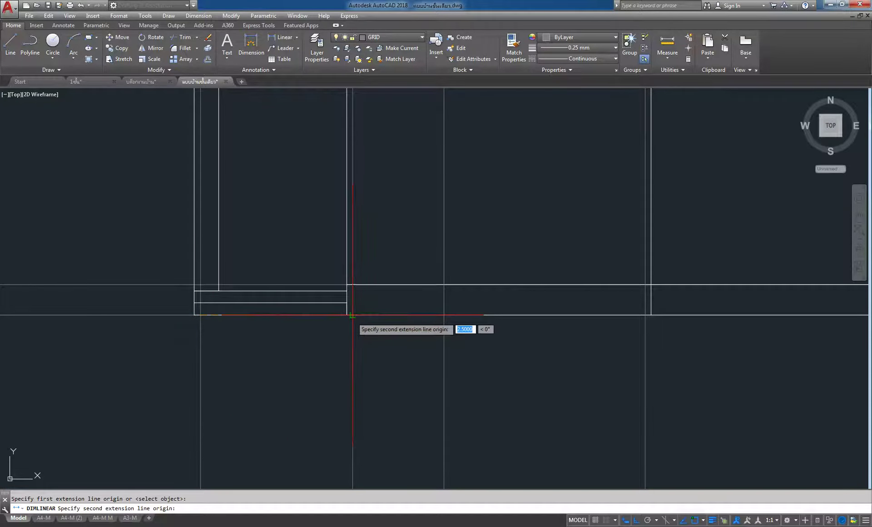
pyautogui.click(353, 315)
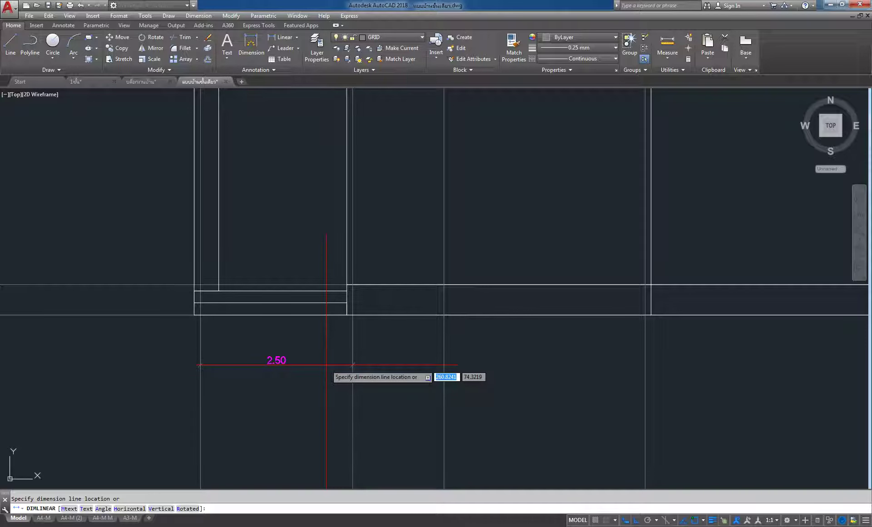
pyautogui.press('Escape')
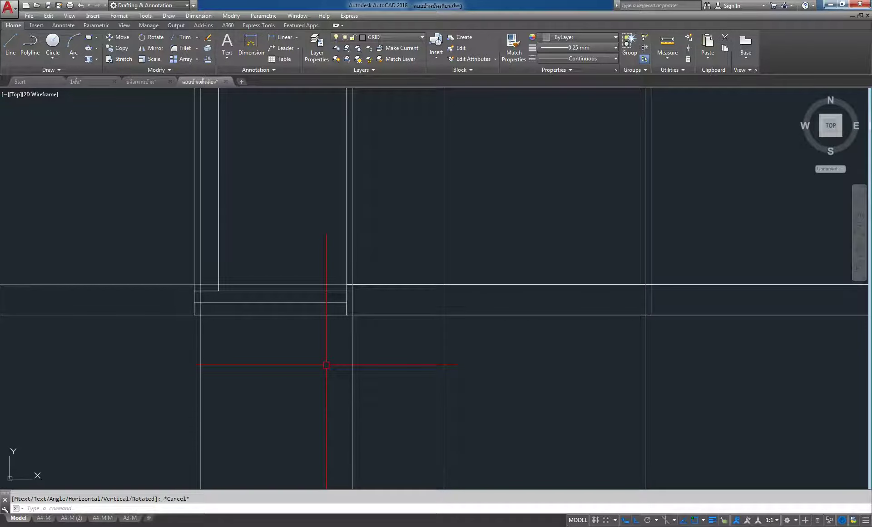
pyautogui.click(63, 25)
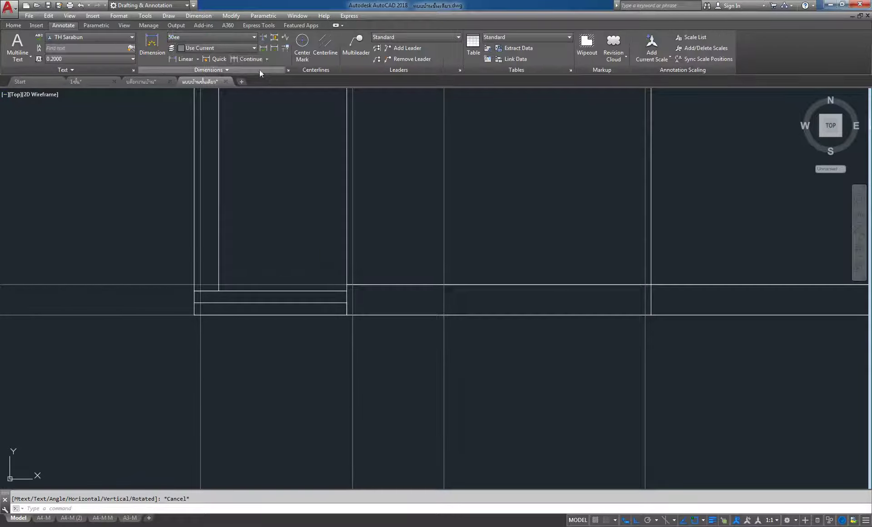
# Step: Make C125 the current dimension style
pyautogui.click(255, 37)
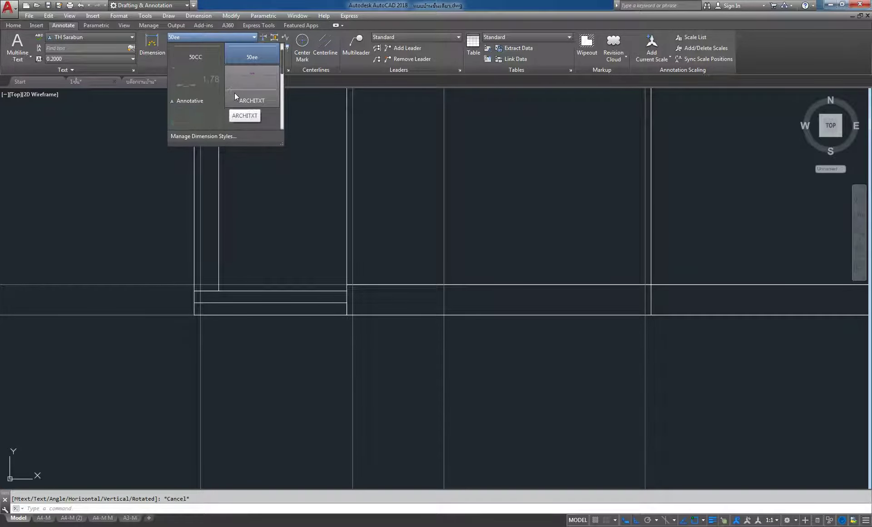
pyautogui.scroll(-1, 234, 93)
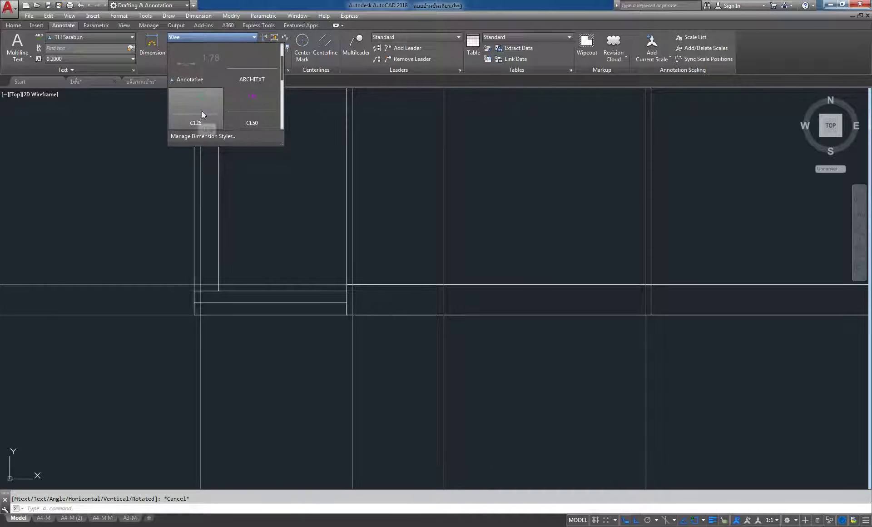
pyautogui.click(206, 108)
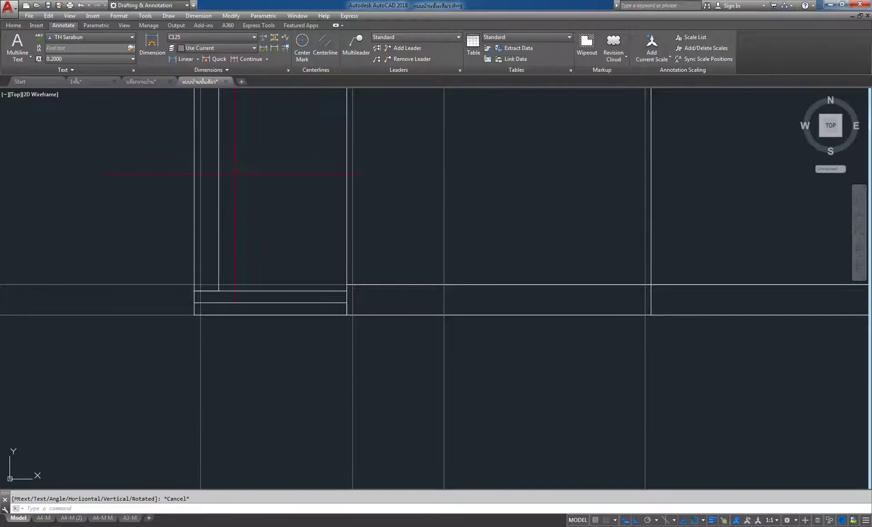
# Step: Place a 2.50 linear dimension between the first two grid lines below the house
pyautogui.click(184, 59)
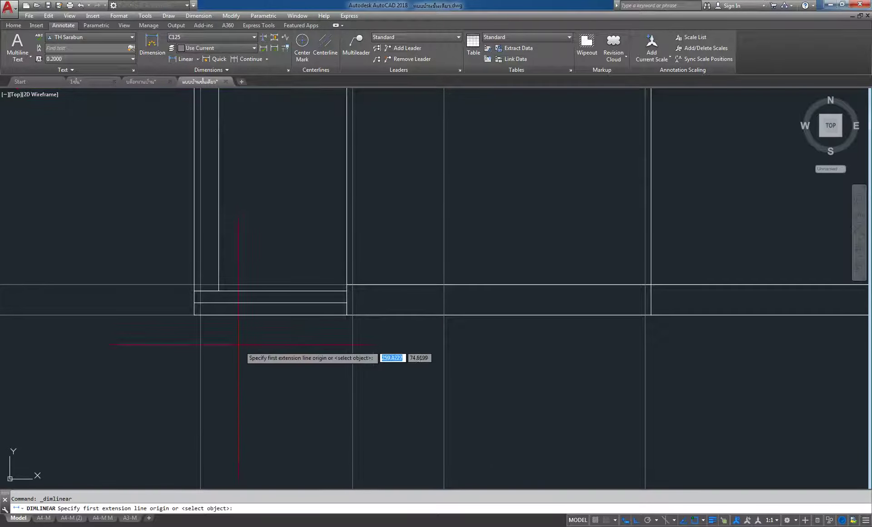
pyautogui.click(200, 315)
pyautogui.click(352, 315)
pyautogui.moveTo(309, 380); pyautogui.dragTo(324, 269, button='middle')
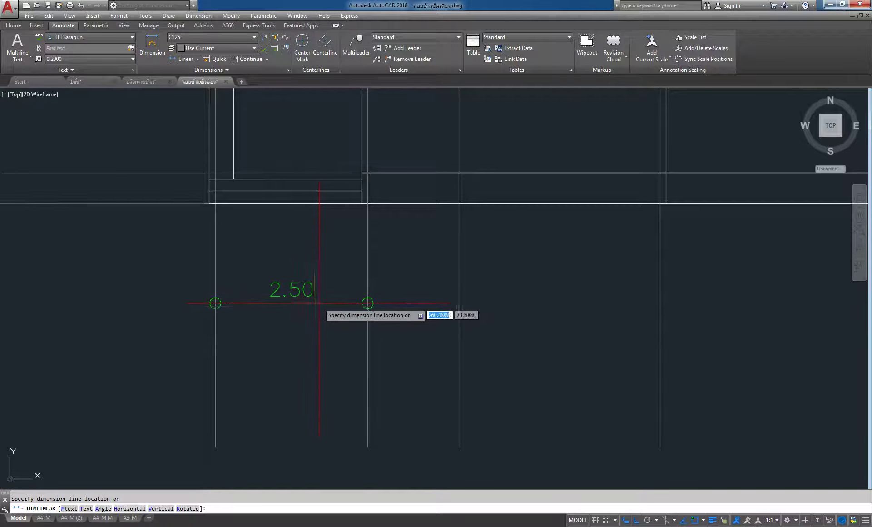
pyautogui.click(317, 261)
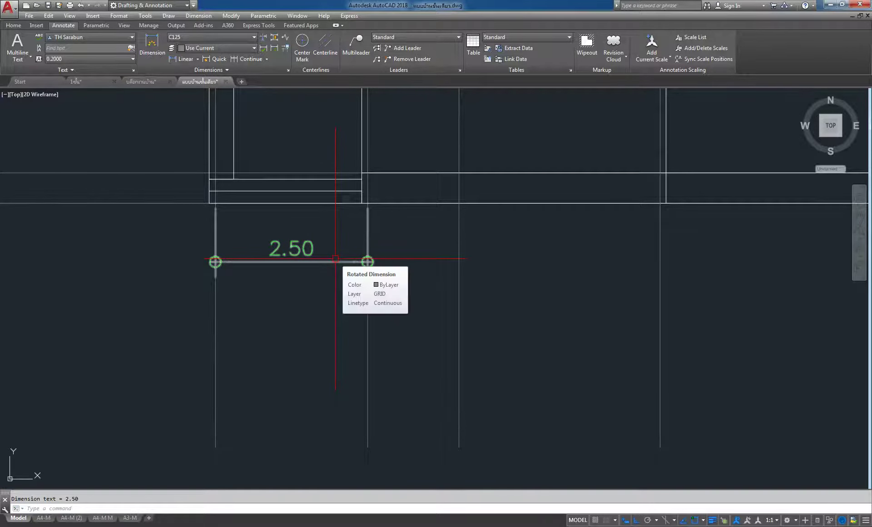
pyautogui.scroll(-2, 349, 253)
pyautogui.moveTo(349, 253); pyautogui.dragTo(204, 308, button='middle')
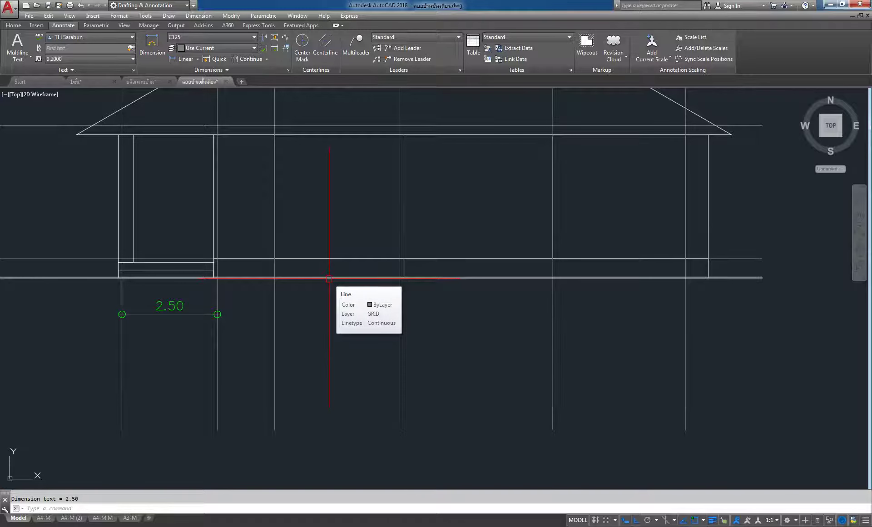
pyautogui.moveTo(202, 303); pyautogui.dragTo(200, 334, button='middle')
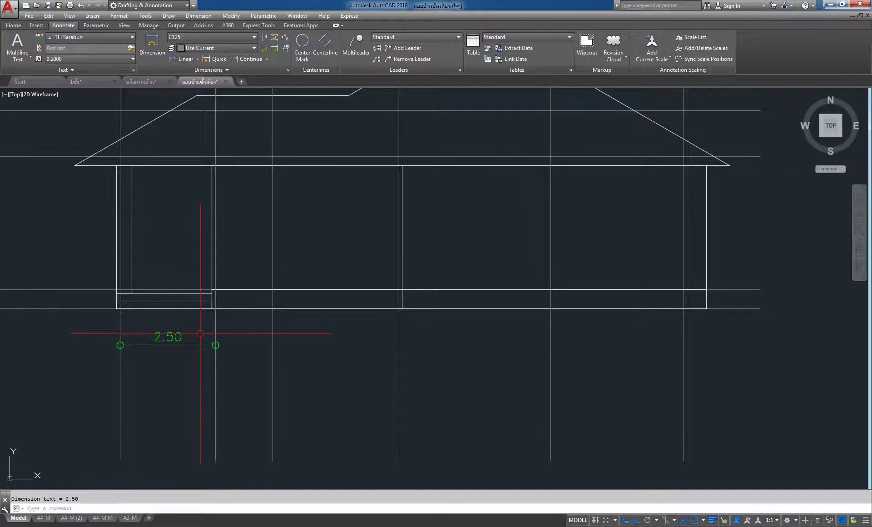
pyautogui.moveTo(229, 302); pyautogui.dragTo(248, 294, button='middle')
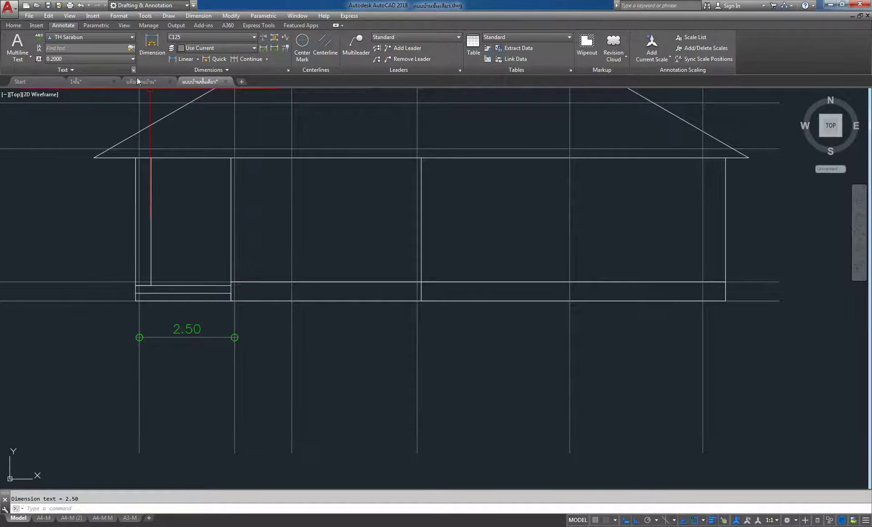
# Step: Switch the current layer to DIM and delete the 2.50 dimension drawn on the grid layer
pyautogui.click(13, 25)
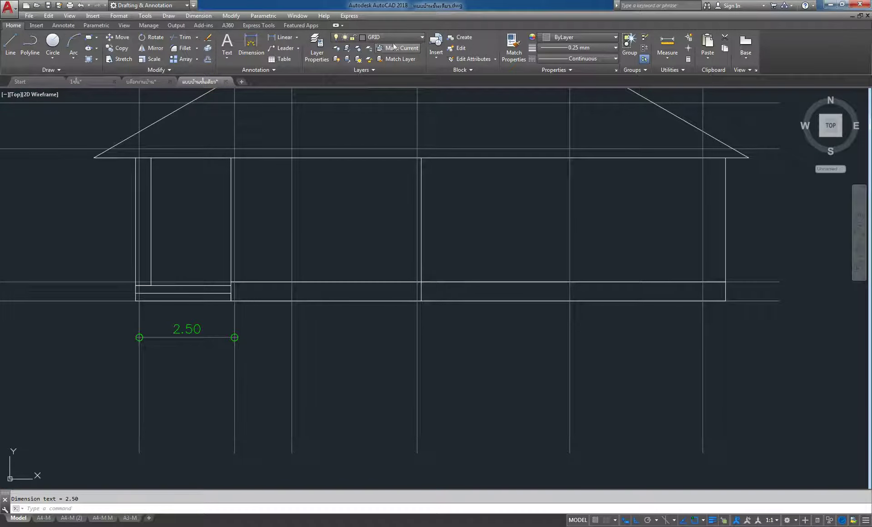
pyautogui.click(409, 37)
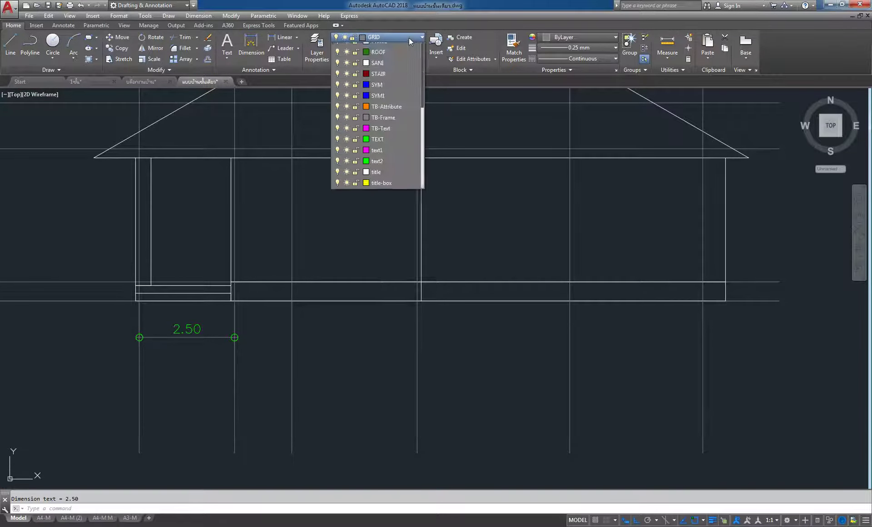
pyautogui.scroll(4, 389, 234)
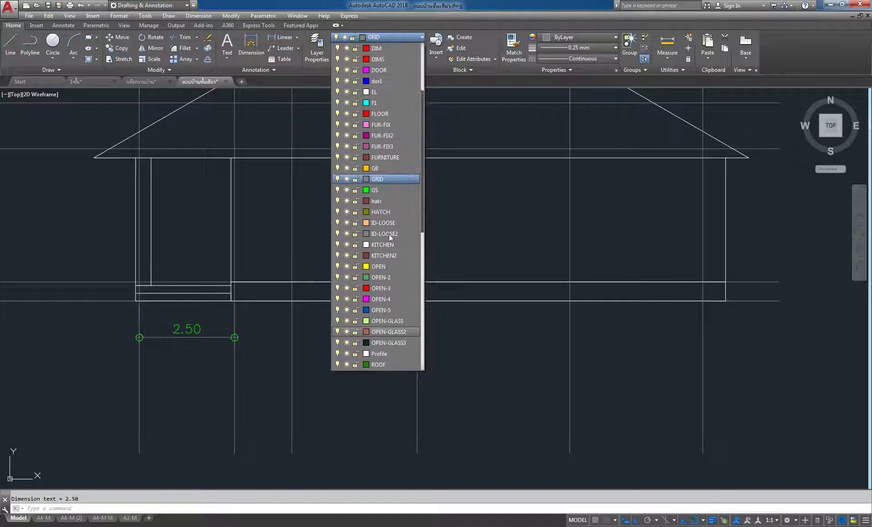
pyautogui.scroll(3, 390, 233)
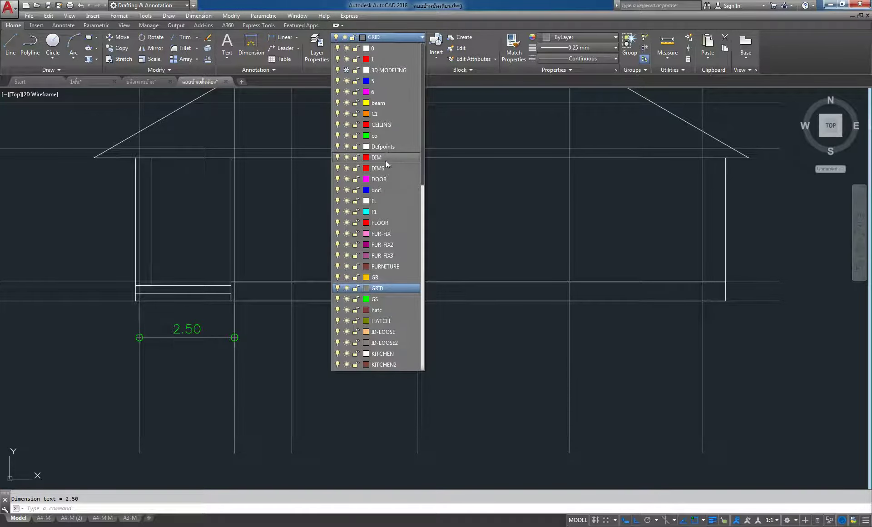
pyautogui.click(386, 158)
pyautogui.click(202, 331)
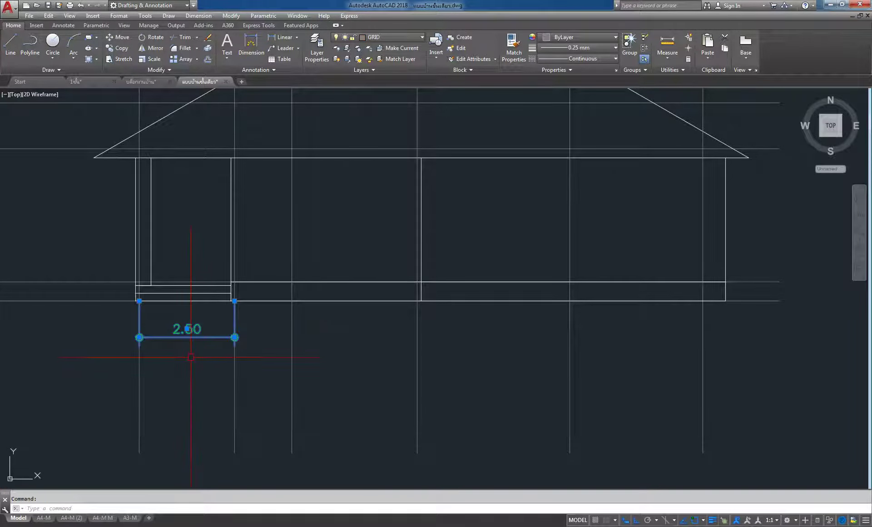
pyautogui.press('Delete')
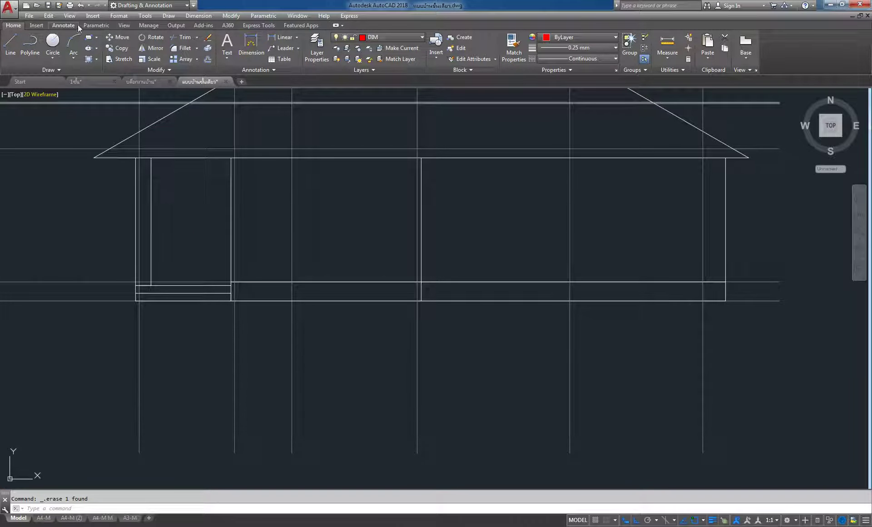
# Step: Place a 2.50 linear dimension between the first two grid lines below the house
pyautogui.click(62, 25)
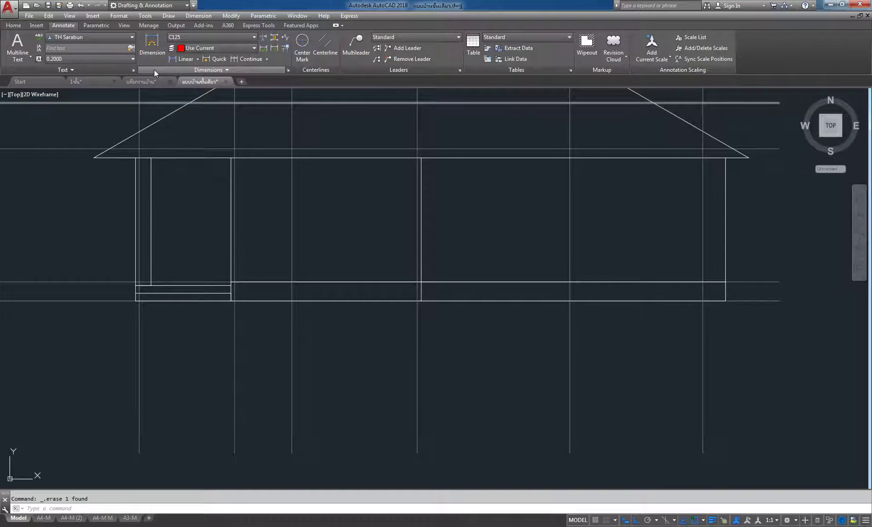
pyautogui.click(186, 59)
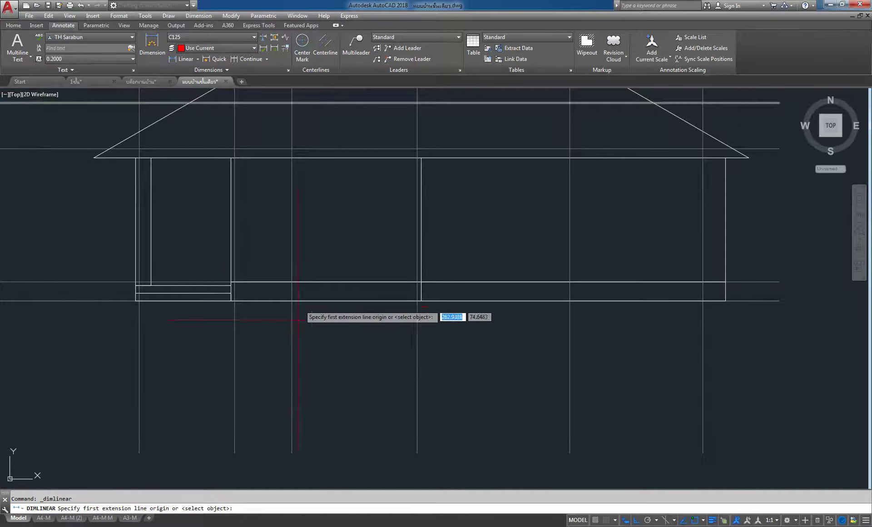
pyautogui.click(139, 300)
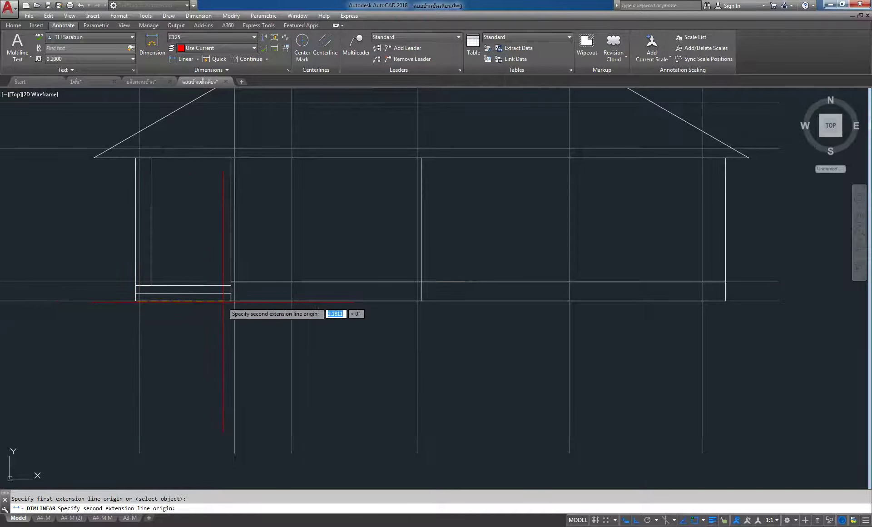
pyautogui.click(235, 301)
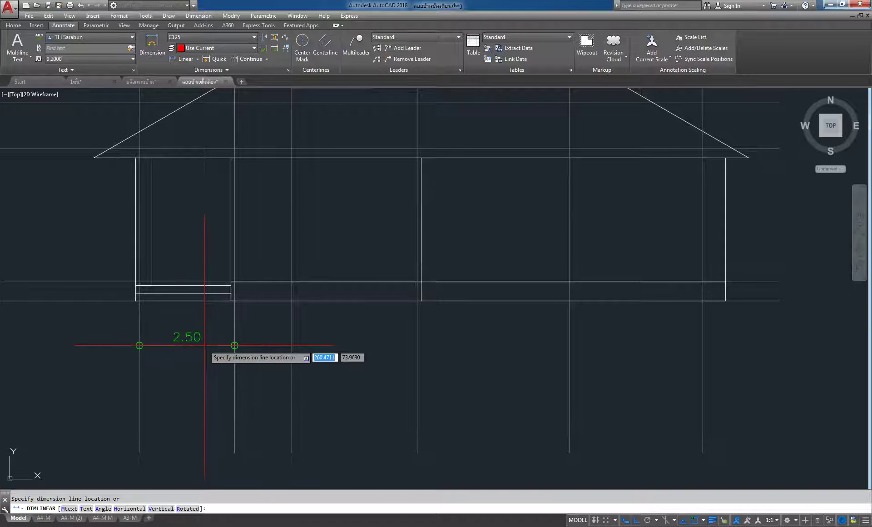
pyautogui.click(207, 346)
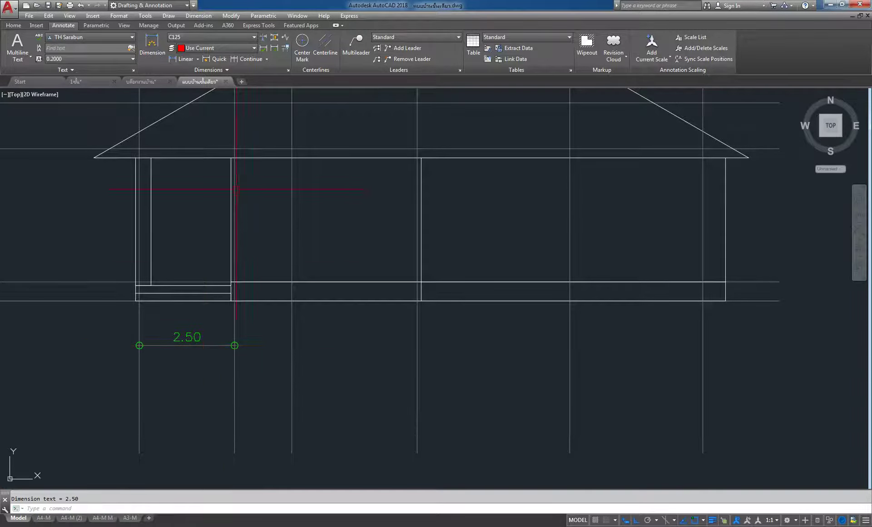
# Step: Continue the chain with 1.50, 3.30, 4.00 and 3.50 spans to the last grid line
pyautogui.click(248, 63)
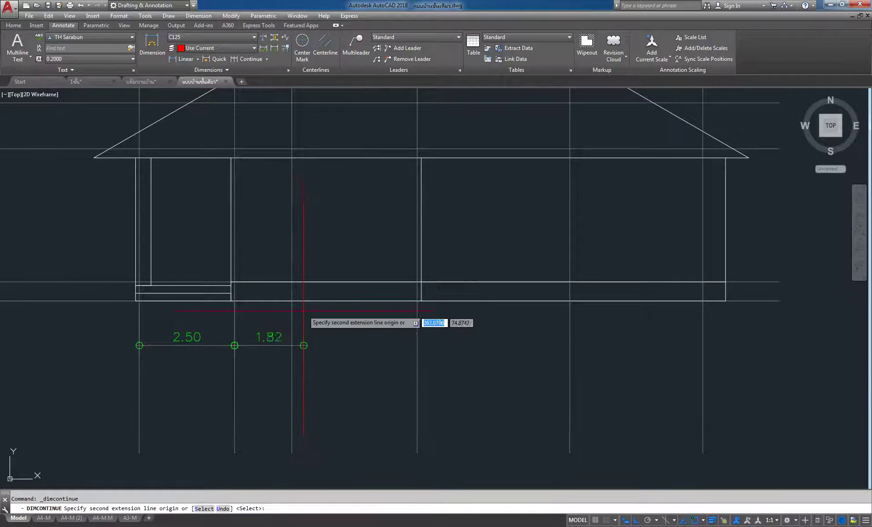
pyautogui.click(292, 302)
pyautogui.click(417, 300)
pyautogui.click(569, 300)
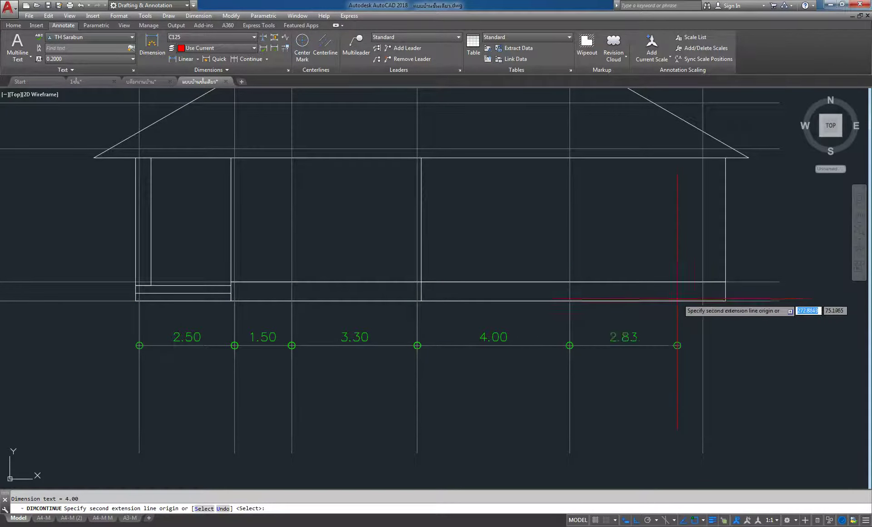
pyautogui.click(702, 301)
pyautogui.rightClick(778, 247)
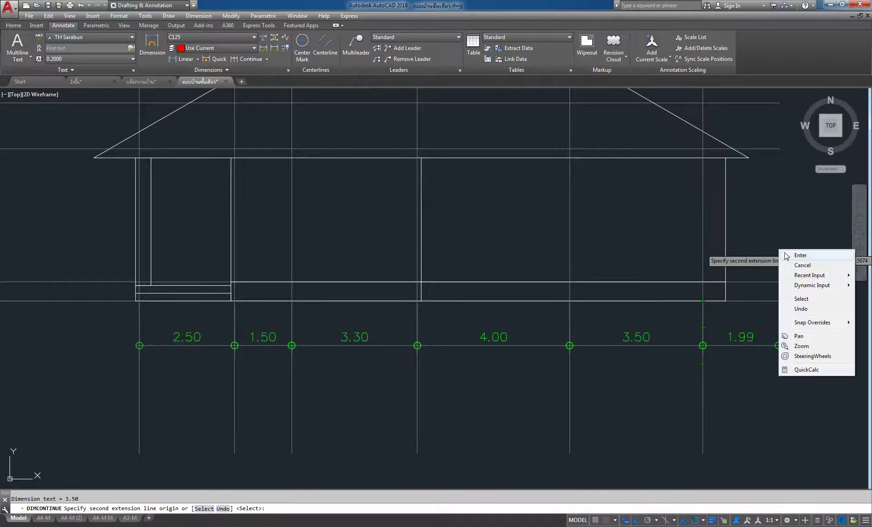
pyautogui.click(786, 253)
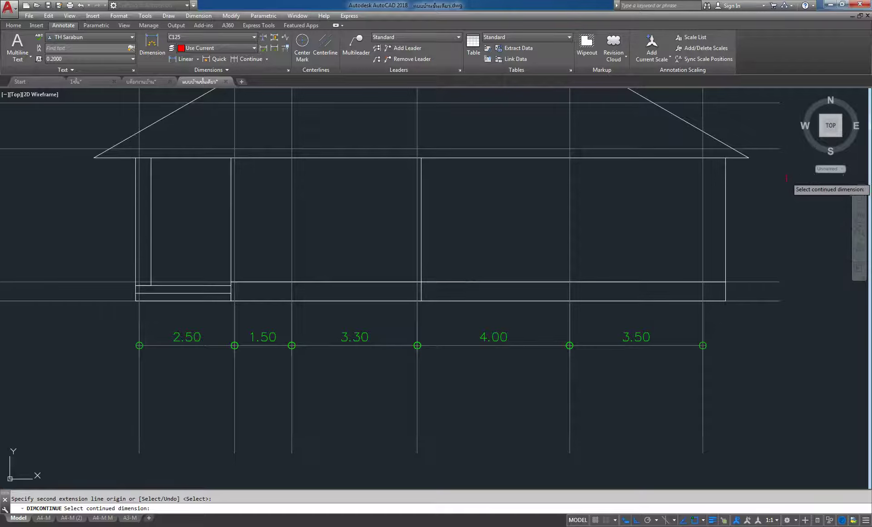
# Step: End the continued dimension command and bring the whole elevation into view
pyautogui.scroll(2, 785, 186)
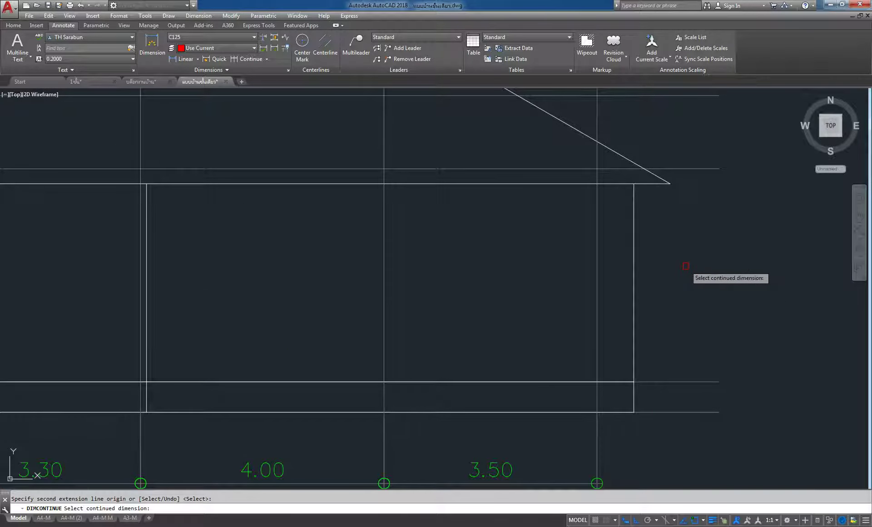
pyautogui.scroll(-3, 705, 249)
pyautogui.scroll(-2, 704, 249)
pyautogui.scroll(1, 502, 273)
pyautogui.scroll(3, 503, 273)
pyautogui.scroll(-1, 503, 273)
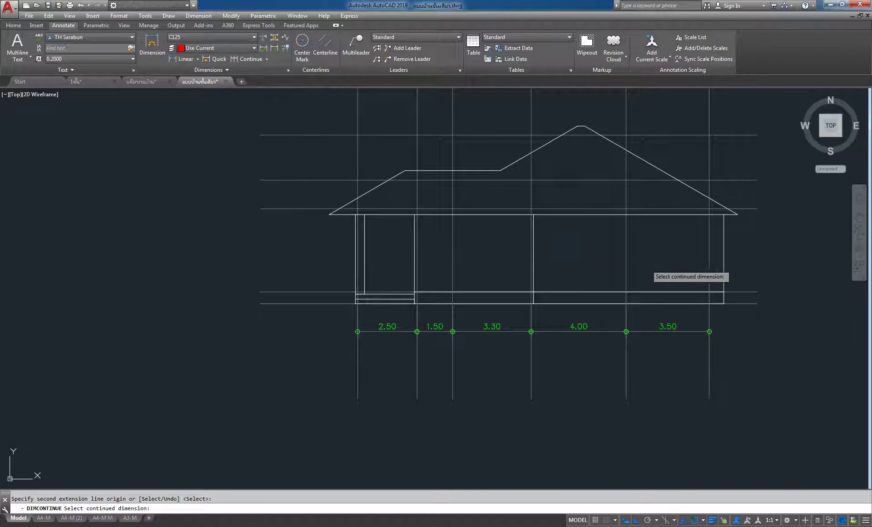
pyautogui.scroll(1, 771, 266)
pyautogui.press('Return')
pyautogui.moveTo(733, 227); pyautogui.dragTo(772, 202, button='middle')
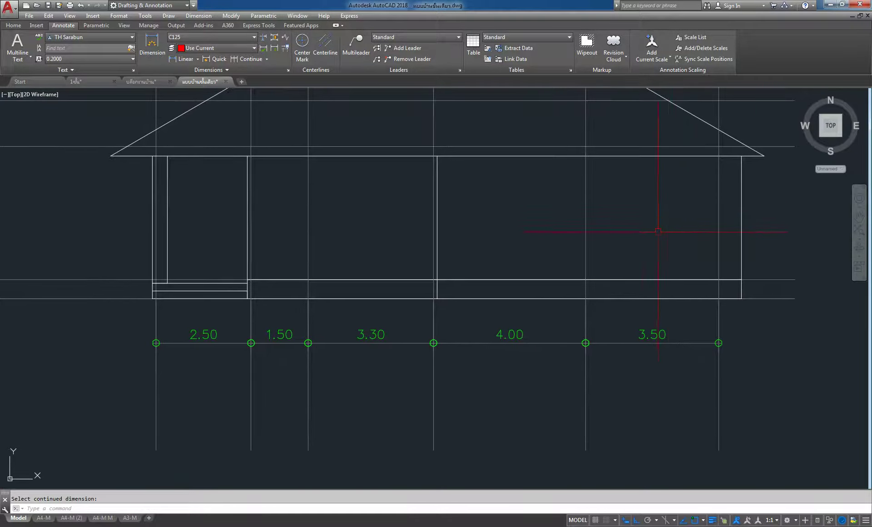
pyautogui.scroll(-1, 660, 240)
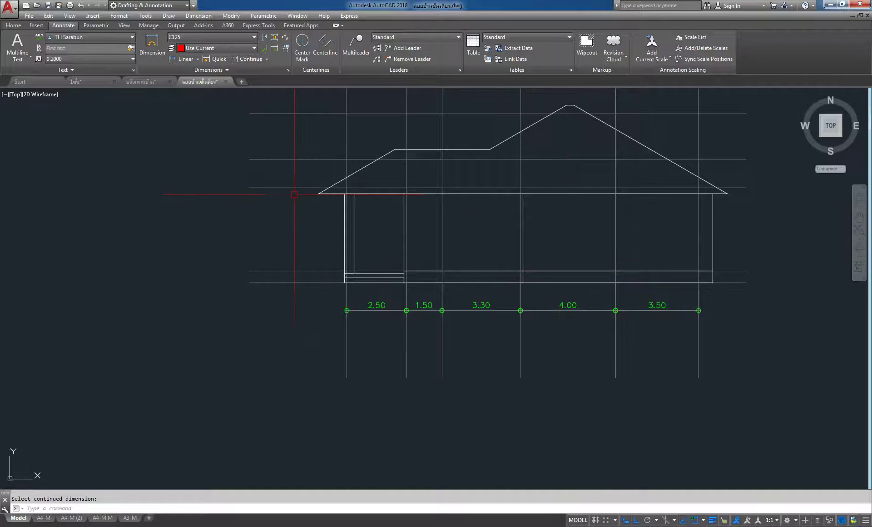
# Step: Add a 14.80 overall dimension from the first to last grid line below the spacing row
pyautogui.click(185, 59)
pyautogui.scroll(2, 405, 306)
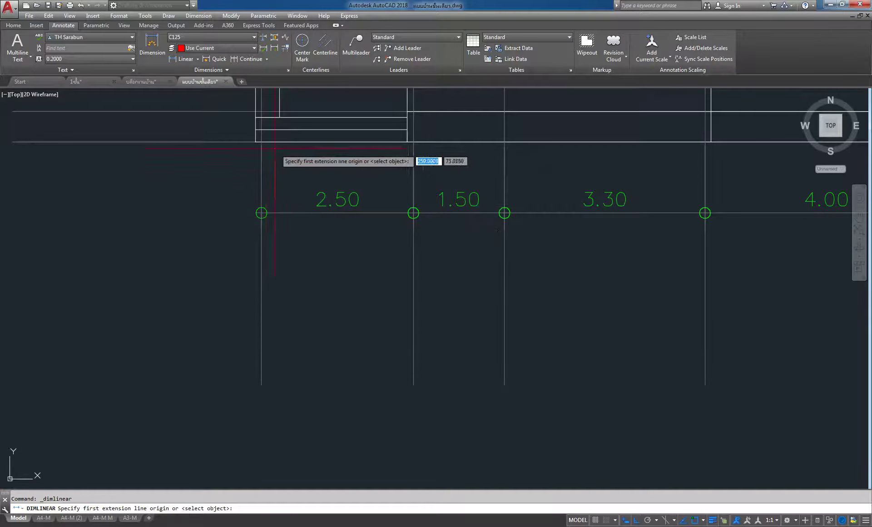
pyautogui.click(261, 141)
pyautogui.scroll(-2, 273, 164)
pyautogui.scroll(2, 452, 150)
pyautogui.scroll(2, 452, 150)
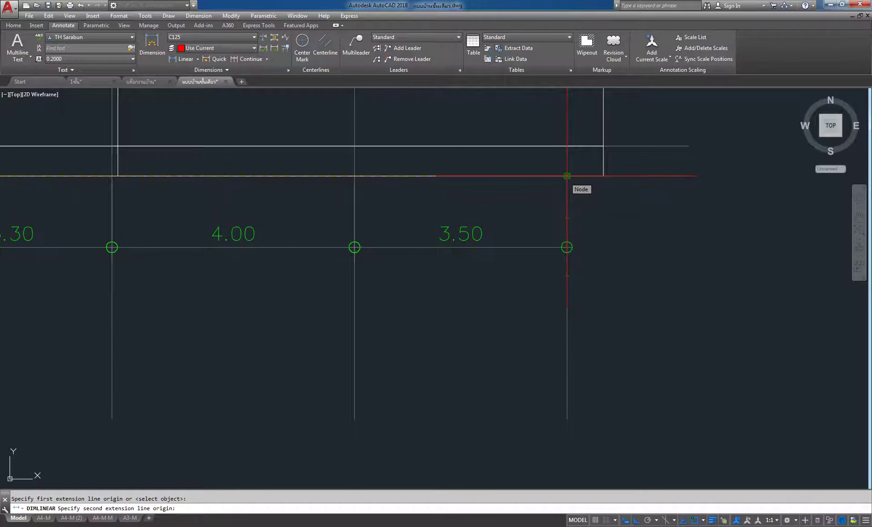
pyautogui.click(566, 176)
pyautogui.scroll(-2, 436, 290)
pyautogui.scroll(2, 318, 291)
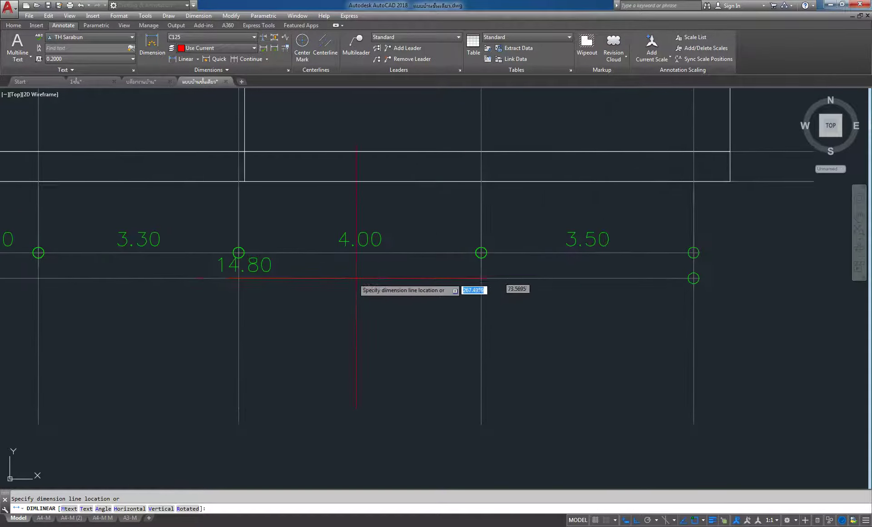
pyautogui.click(336, 289)
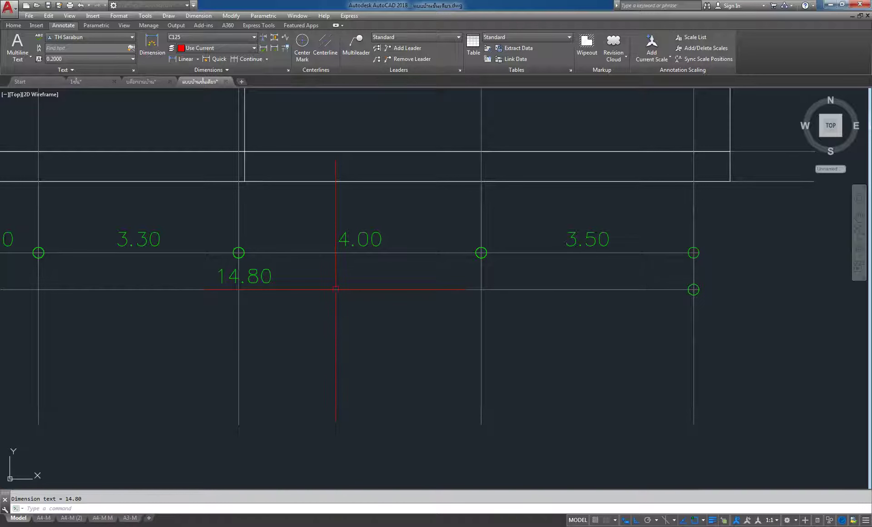
pyautogui.scroll(-1, 327, 289)
pyautogui.scroll(-3, 330, 290)
pyautogui.scroll(2, 269, 330)
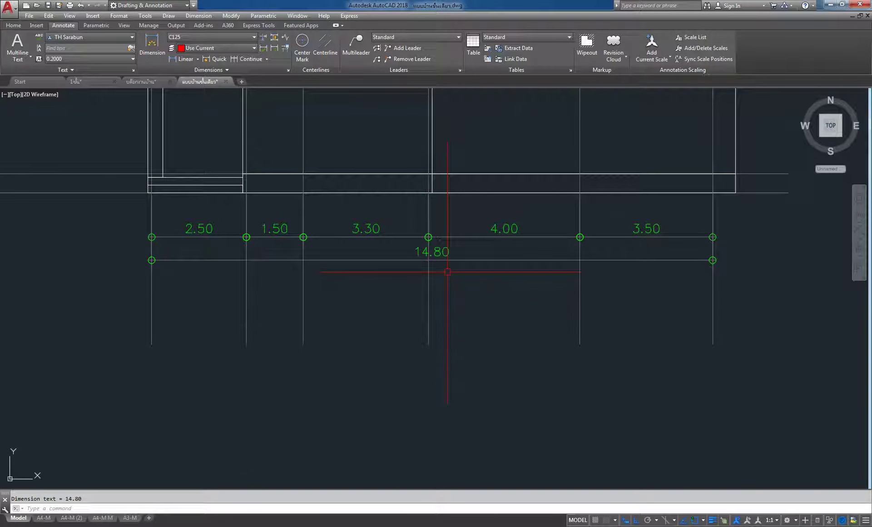
pyautogui.scroll(-3, 455, 250)
pyautogui.scroll(1, 475, 184)
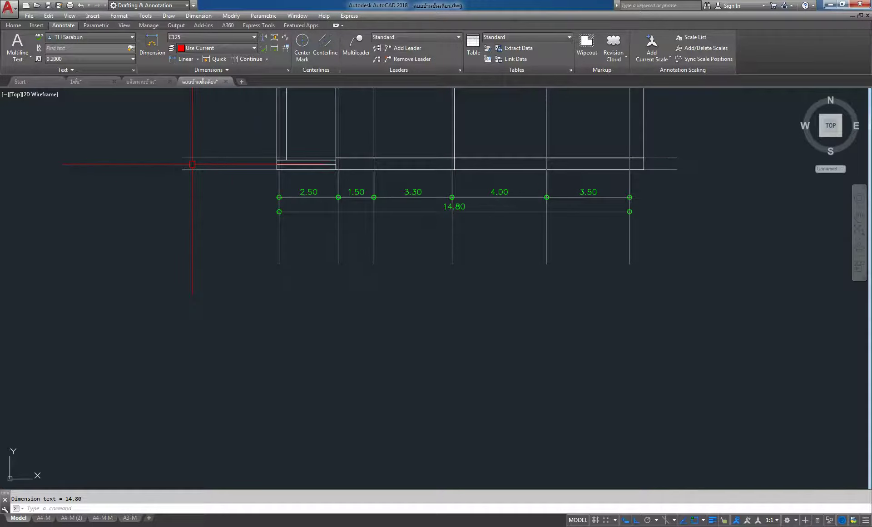
pyautogui.scroll(2, 236, 162)
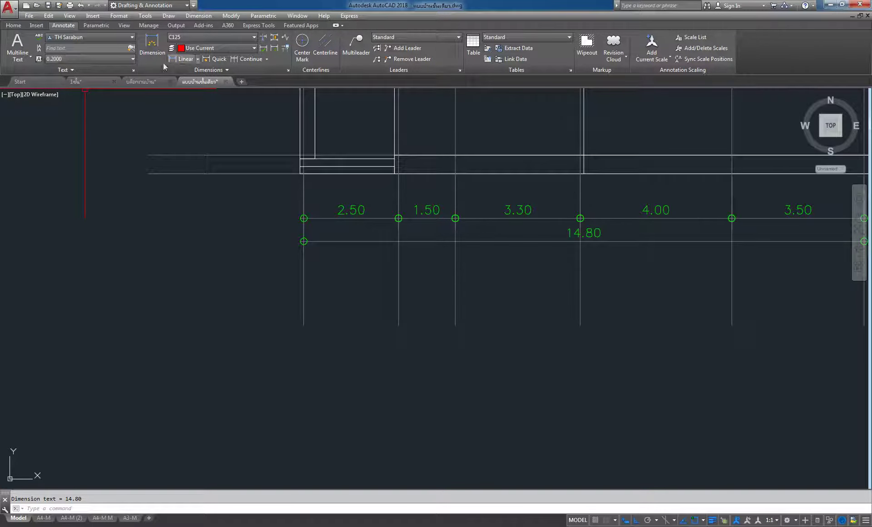
pyautogui.click(14, 26)
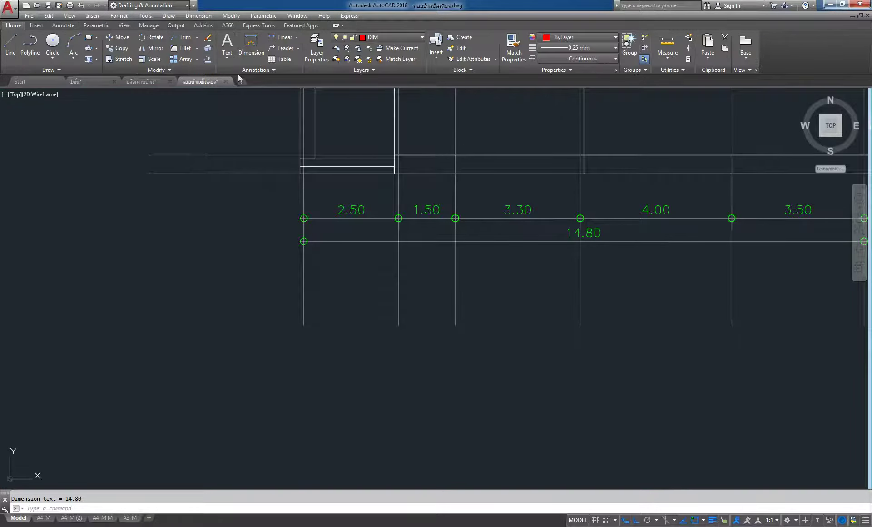
# Step: Offset the house's base line 2.5 downward as a helper line beneath the dimension rows
pyautogui.click(208, 58)
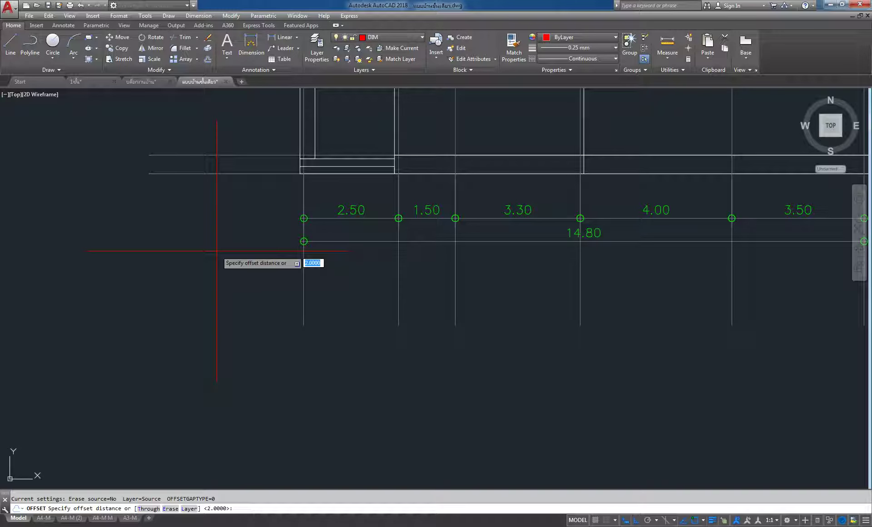
pyautogui.write('2.5')
pyautogui.press('Return')
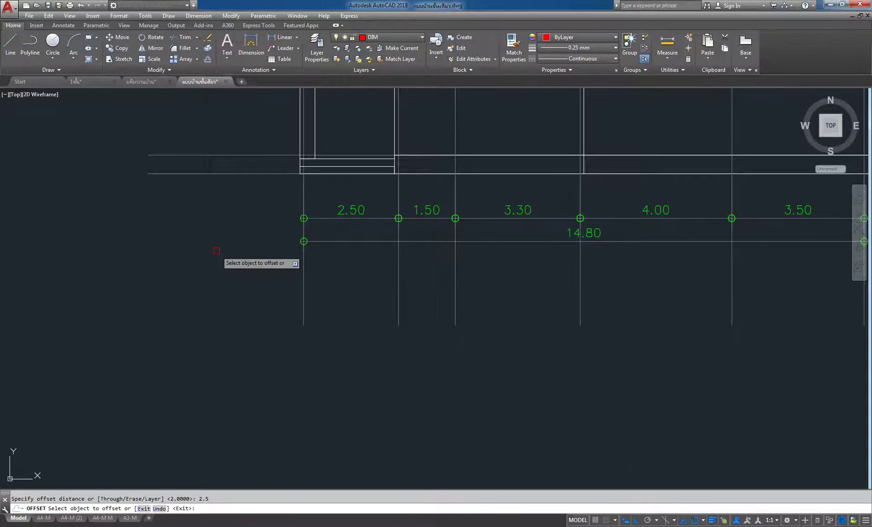
pyautogui.click(216, 173)
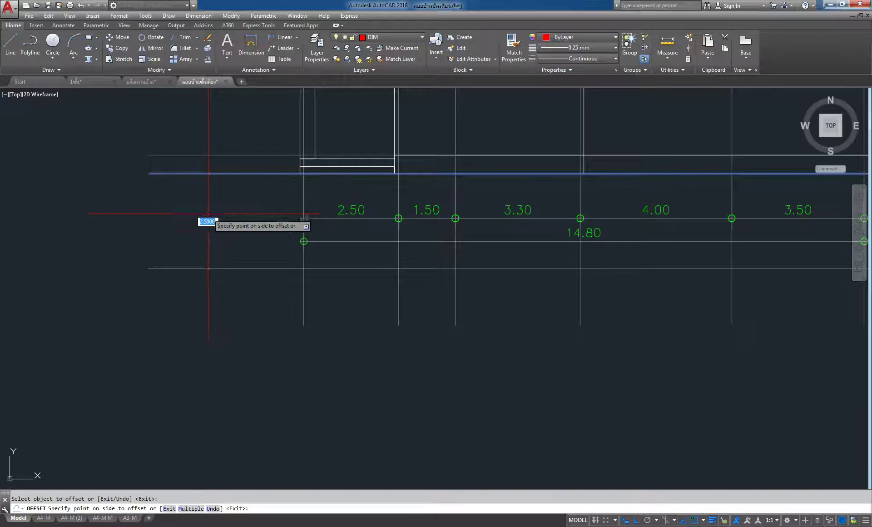
pyautogui.click(210, 211)
pyautogui.scroll(-2, 211, 211)
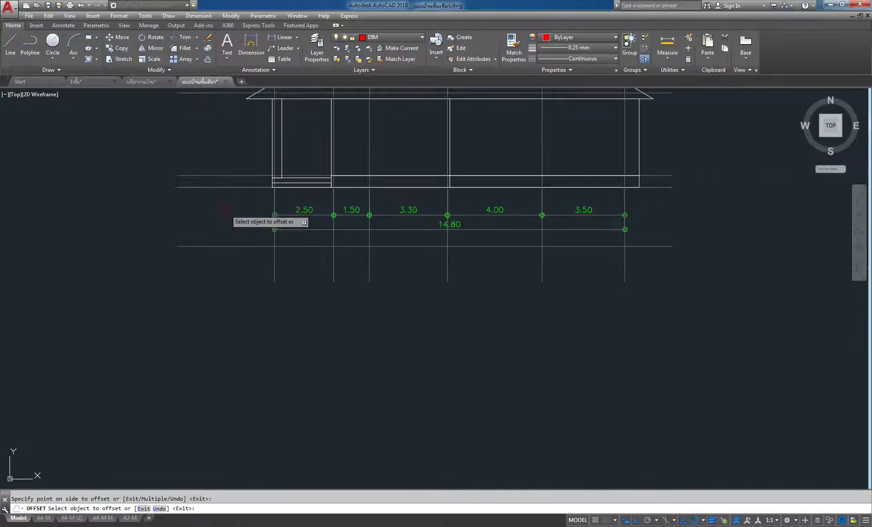
pyautogui.moveTo(210, 211); pyautogui.dragTo(247, 236, button='middle')
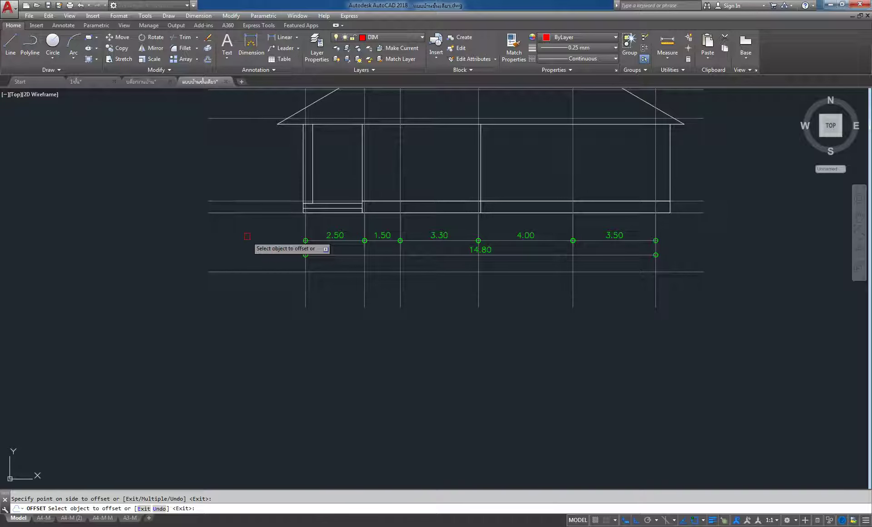
pyautogui.click(181, 37)
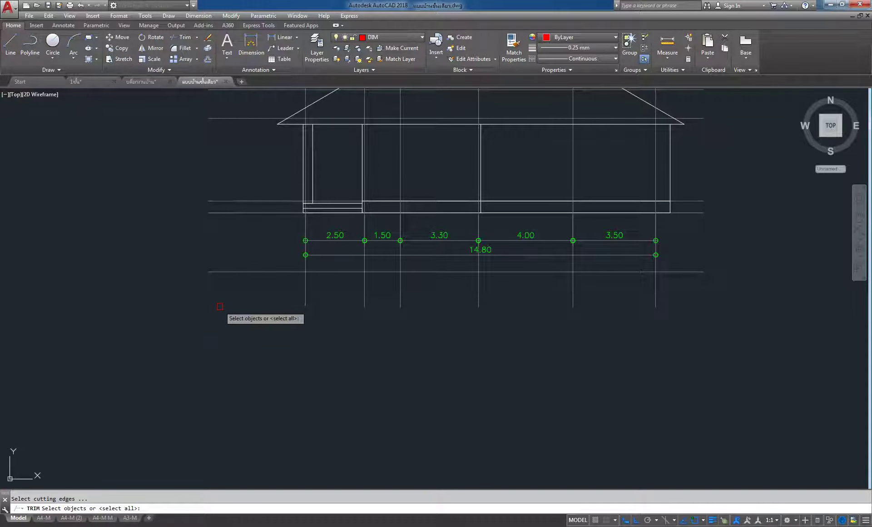
# Step: Trim the vertical grid line ends off at the new helper line
pyautogui.press('Return')
pyautogui.click(678, 287)
pyautogui.click(181, 350)
pyautogui.rightClick(188, 325)
# Step: Delete the helper line below the dimensions and pan over to the floor plan
pyautogui.click(204, 331)
pyautogui.click(278, 265)
pyautogui.click(234, 321)
pyautogui.press('Delete')
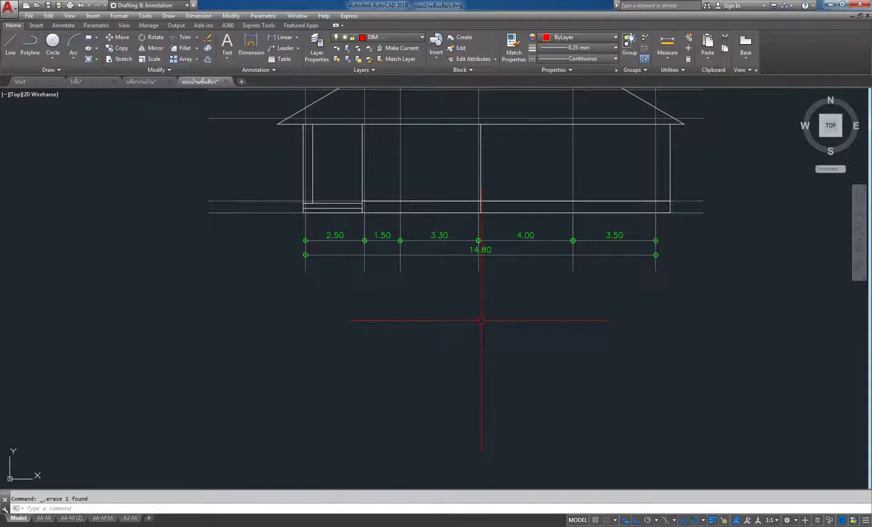
pyautogui.scroll(-1, 495, 302)
pyautogui.scroll(-1, 499, 291)
pyautogui.scroll(-2, 492, 278)
pyautogui.scroll(3, 290, 204)
pyautogui.scroll(2, 272, 181)
pyautogui.moveTo(215, 164); pyautogui.dragTo(238, 245, button='middle')
pyautogui.click(94, 168)
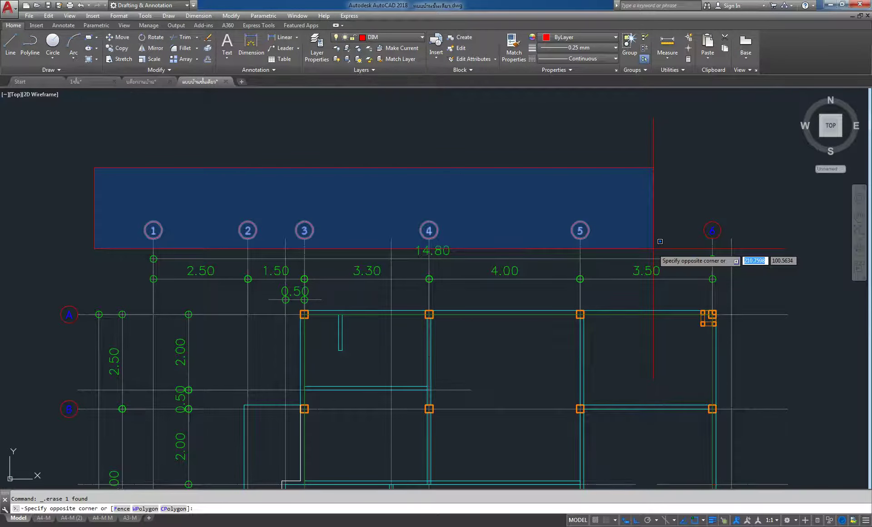
# Step: Window-select the floor plan's numbered grid bubbles 1 to 6
pyautogui.scroll(-2, 660, 241)
pyautogui.moveTo(659, 241); pyautogui.dragTo(567, 152, button='middle')
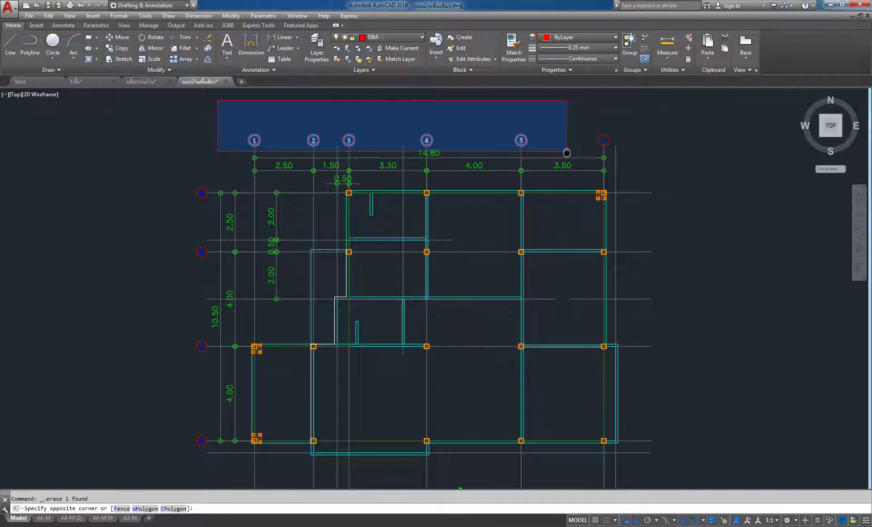
pyautogui.click(554, 128)
pyautogui.scroll(-3, 453, 134)
pyautogui.scroll(-4, 524, 142)
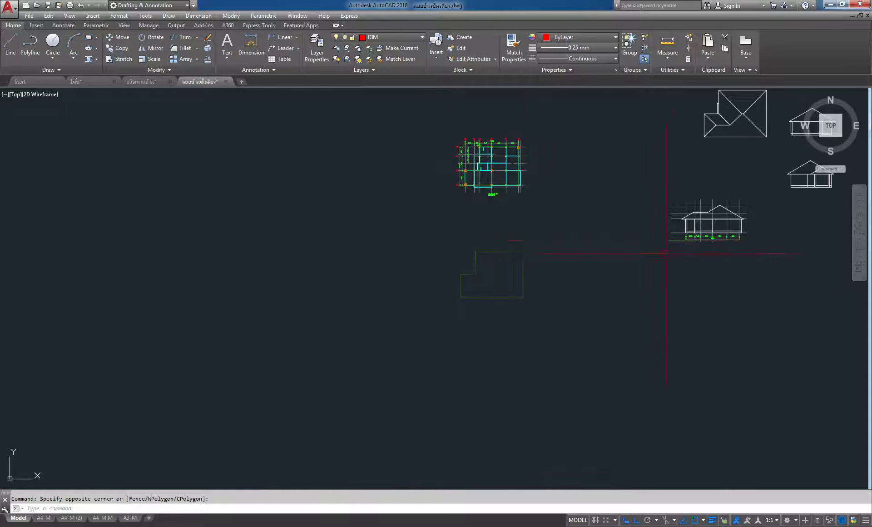
pyautogui.scroll(6, 662, 252)
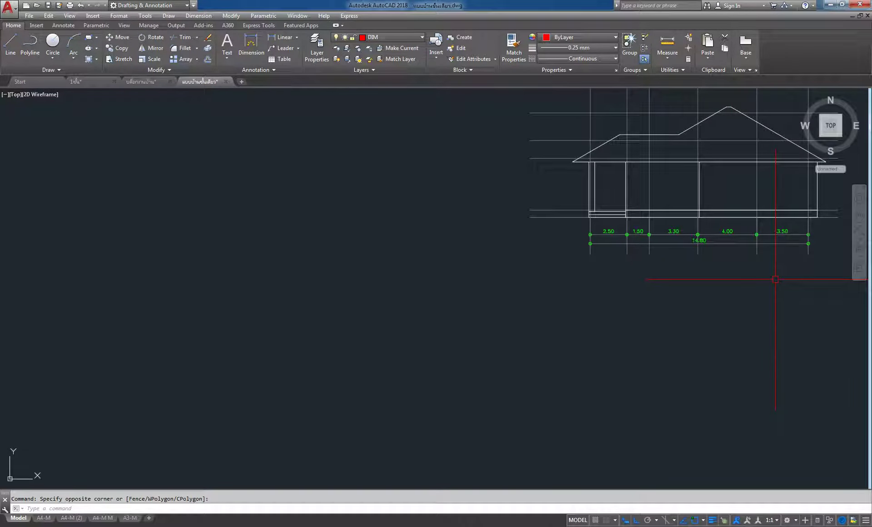
pyautogui.scroll(-2, 354, 327)
pyautogui.scroll(-2, 224, 239)
pyautogui.scroll(3, 218, 254)
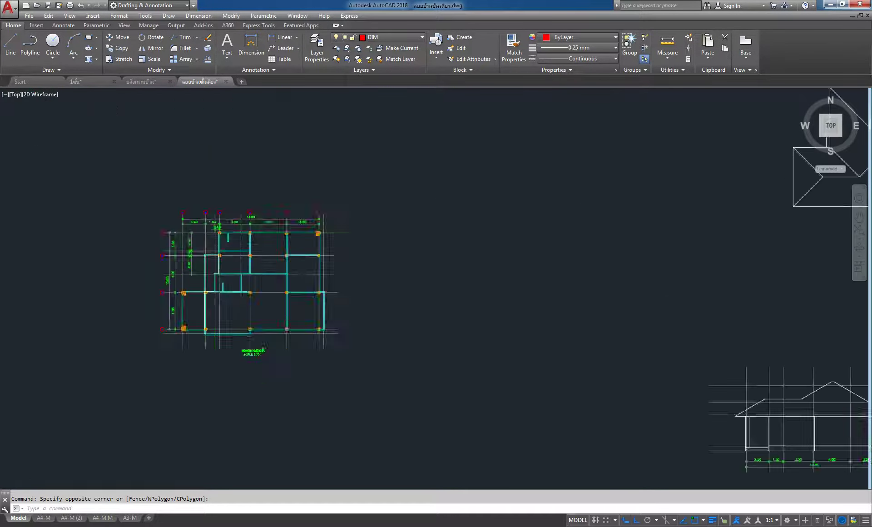
pyautogui.scroll(2, 135, 188)
pyautogui.click(136, 188)
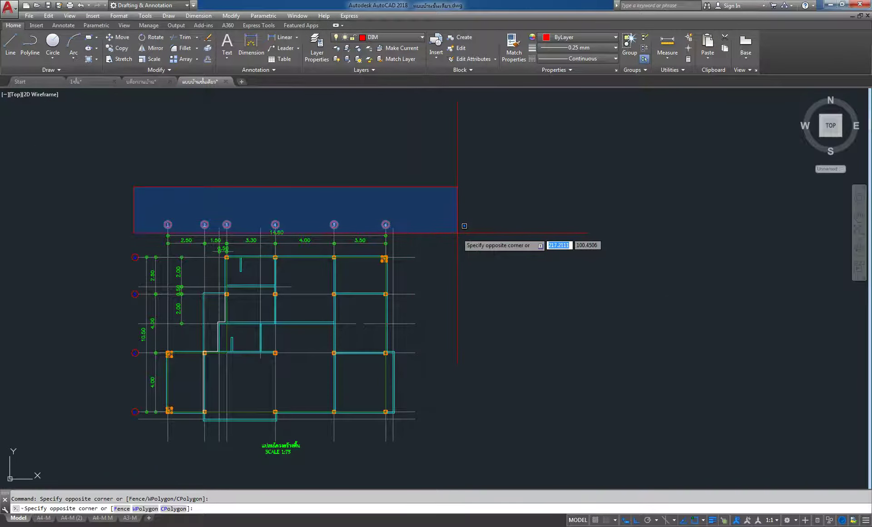
pyautogui.click(457, 231)
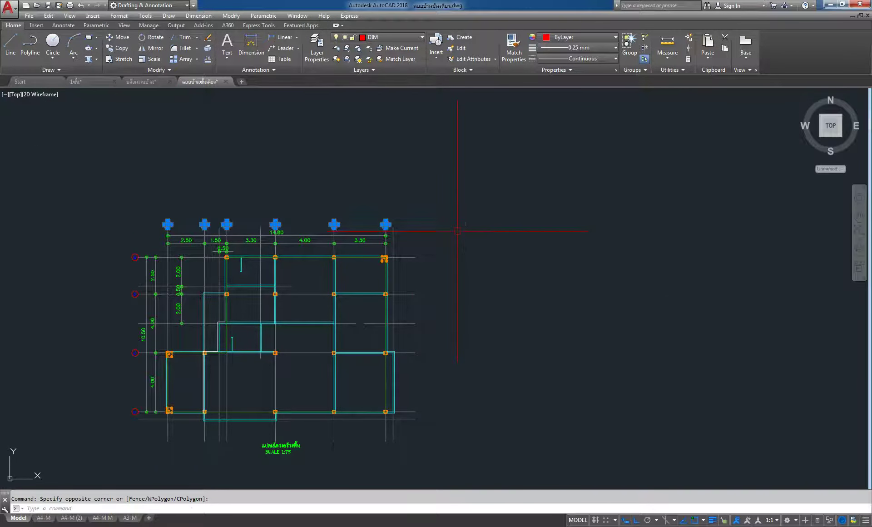
# Step: Copy the selected bubbles, with Ortho off, to just below the elevation's dimension rows
pyautogui.click(119, 48)
pyautogui.click(226, 225)
pyautogui.scroll(-4, 381, 245)
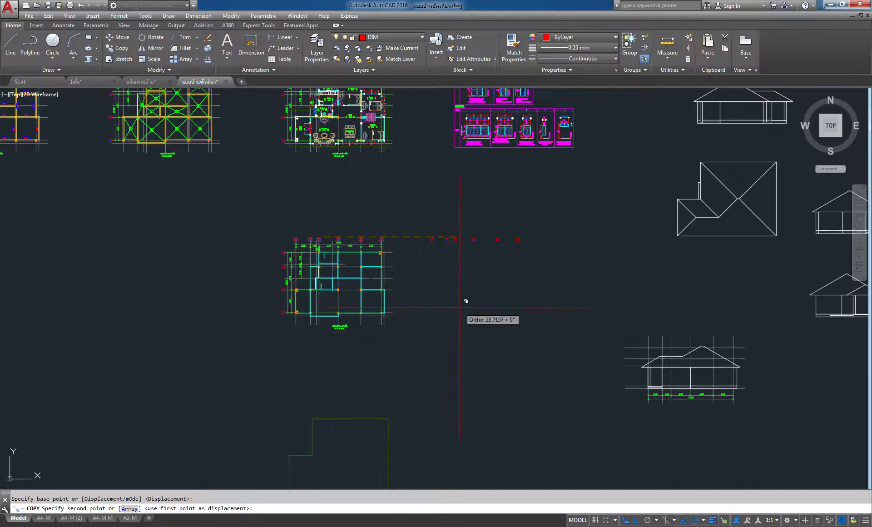
pyautogui.press('F8')
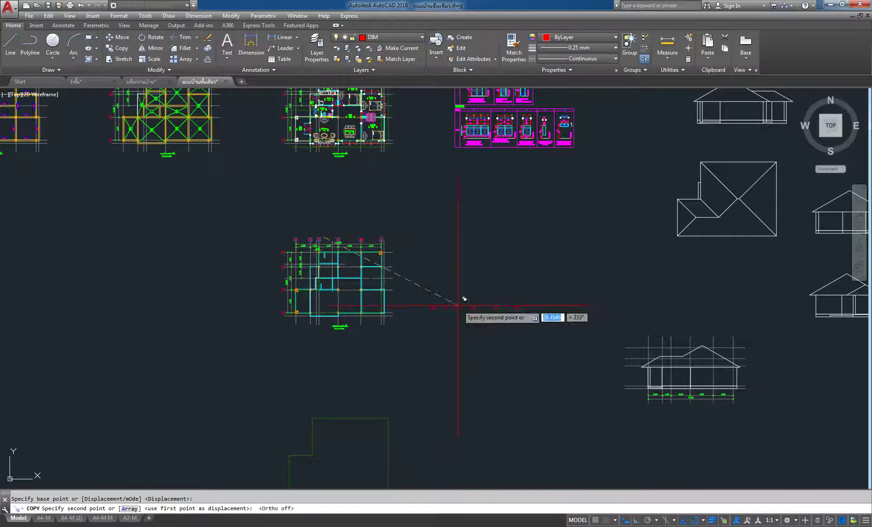
pyautogui.scroll(5, 698, 418)
pyautogui.scroll(2, 485, 326)
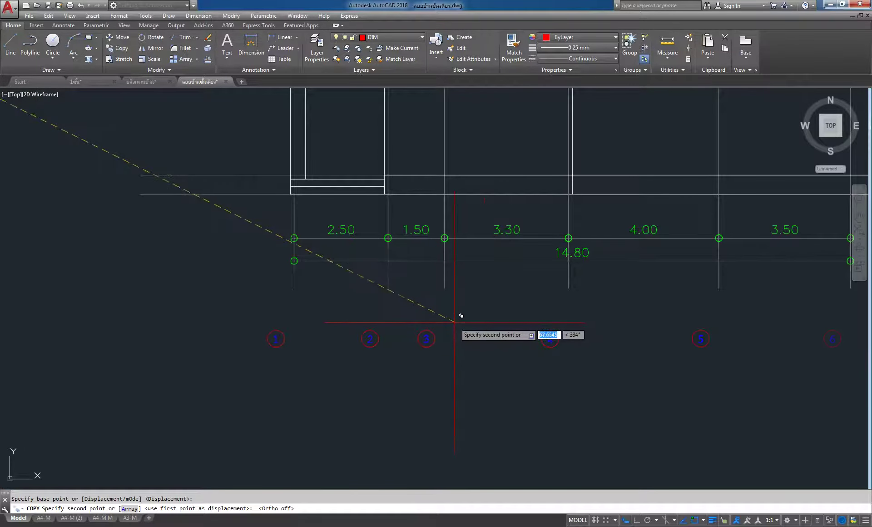
pyautogui.scroll(2, 681, 361)
pyautogui.moveTo(624, 359); pyautogui.dragTo(543, 374, button='middle')
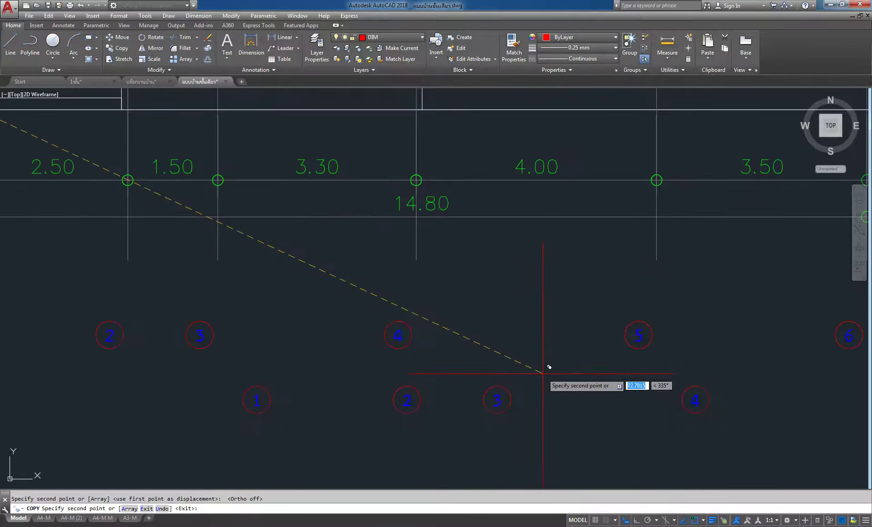
pyautogui.press('Escape')
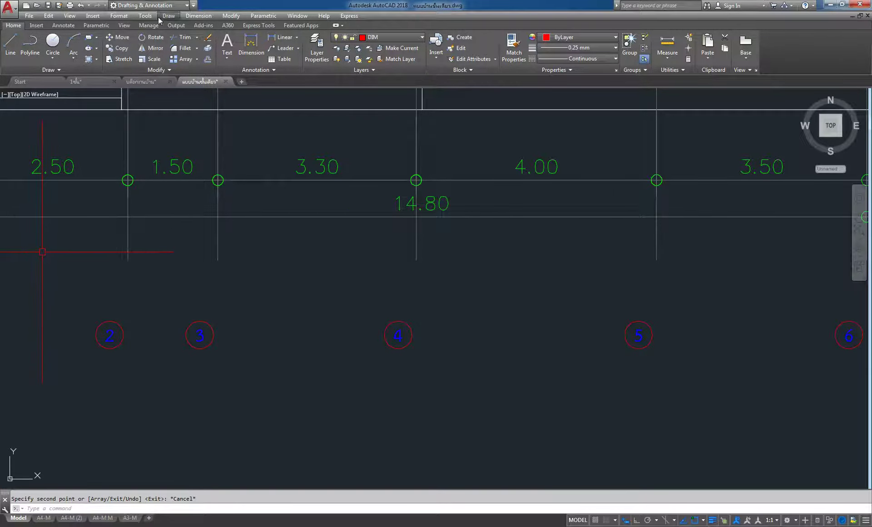
# Step: Start a MOVE on grid bubble 2, then cancel it
pyautogui.click(118, 37)
pyautogui.scroll(5, 90, 418)
pyautogui.click(259, 151)
pyautogui.click(74, 312)
pyautogui.press('Return')
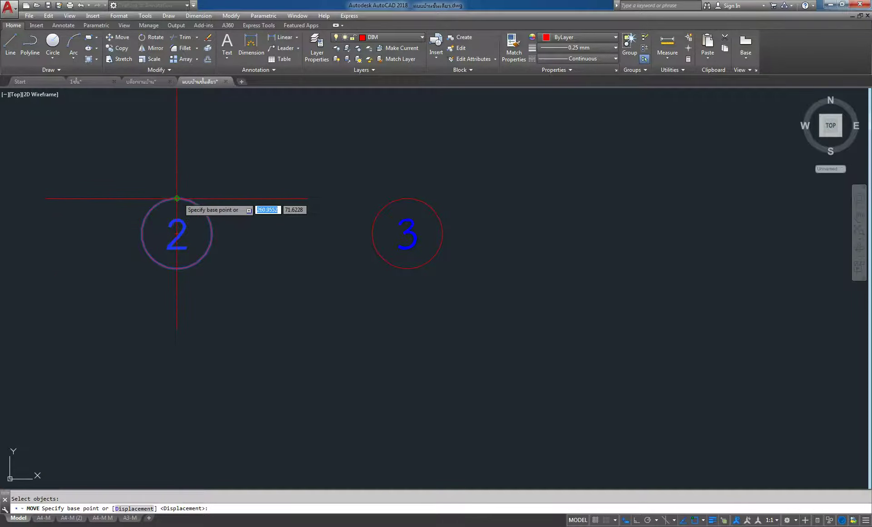
pyautogui.scroll(-6, 360, 220)
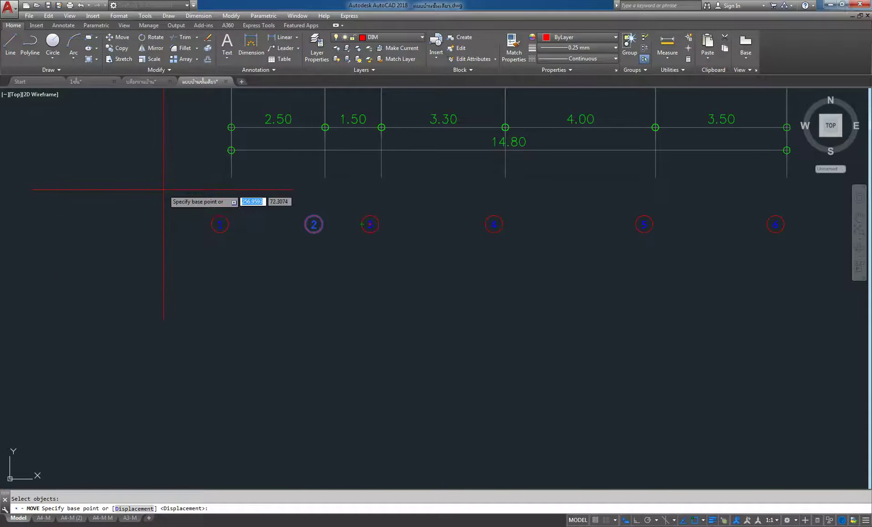
pyautogui.press('Escape')
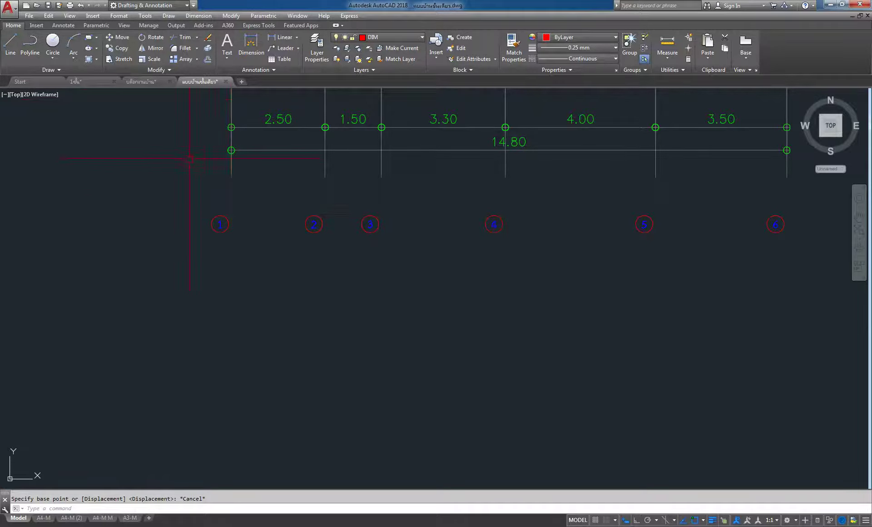
# Step: Move bubble 1 by its top point onto the bottom end of its grid line
pyautogui.click(121, 40)
pyautogui.click(229, 195)
pyautogui.click(138, 293)
pyautogui.scroll(4, 218, 220)
pyautogui.click(246, 213)
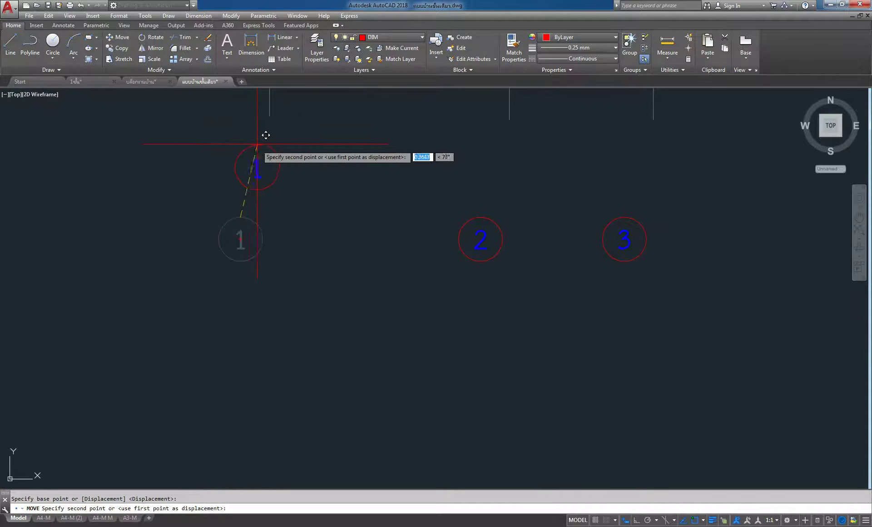
pyautogui.click(269, 120)
# Step: Move bubble 2 by its top point onto the bottom end of its grid line
pyautogui.rightClick(448, 189)
pyautogui.click(473, 193)
pyautogui.click(516, 197)
pyautogui.click(429, 312)
pyautogui.click(481, 217)
pyautogui.click(509, 119)
# Step: Move bubble 3 by its top point onto the bottom end of its grid line
pyautogui.click(669, 328)
pyautogui.click(485, 117)
pyautogui.rightClick(547, 219)
pyautogui.click(594, 216)
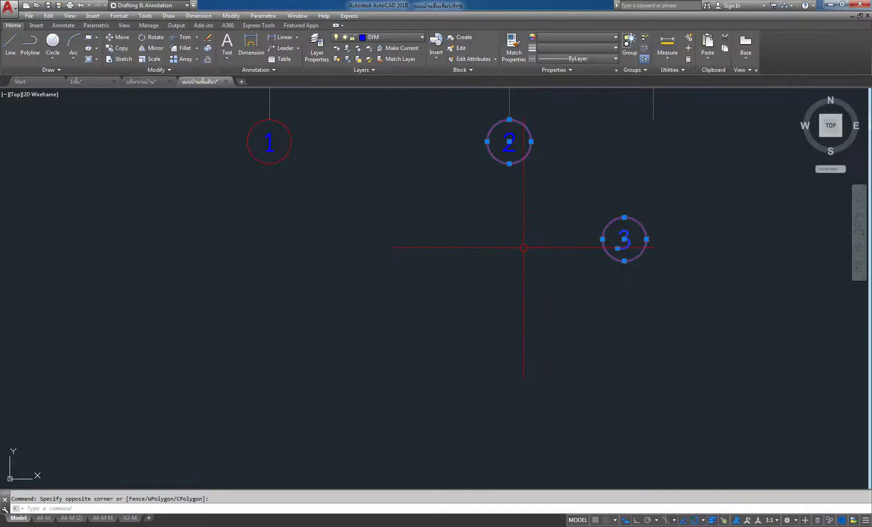
pyautogui.press('Escape')
pyautogui.click(743, 186)
pyautogui.click(397, 323)
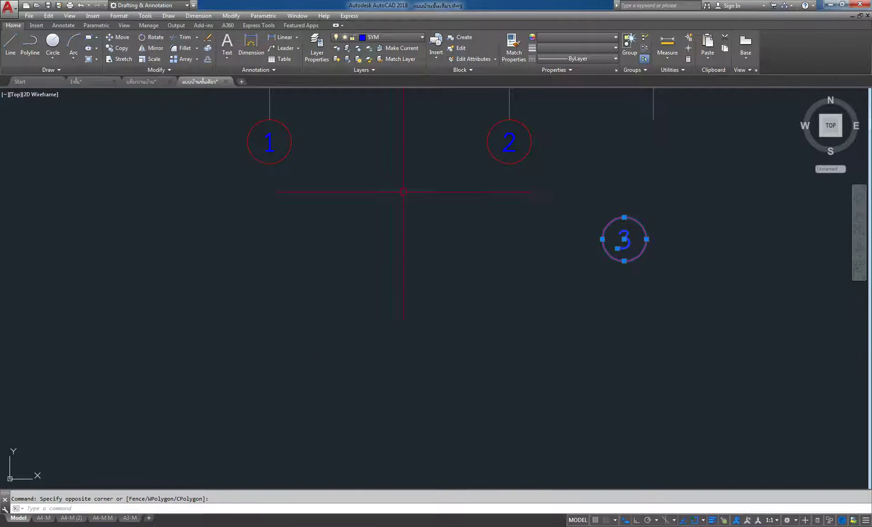
pyautogui.click(118, 37)
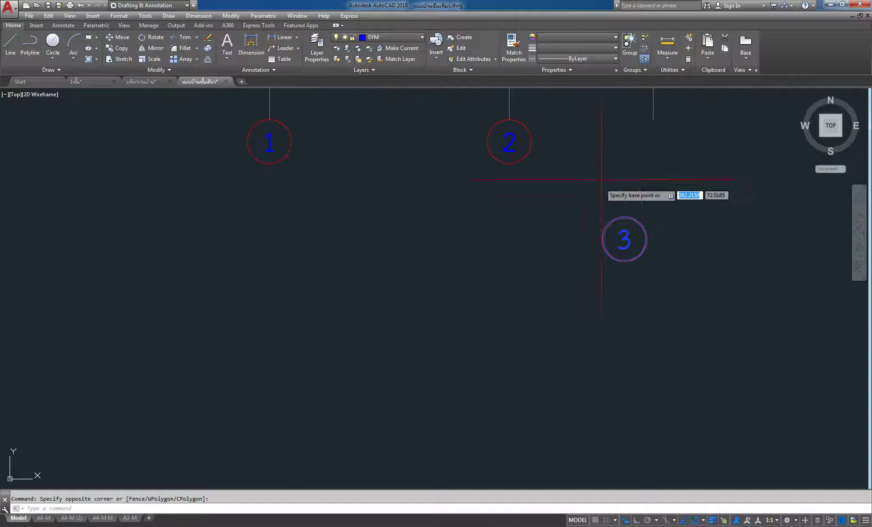
pyautogui.click(625, 218)
pyautogui.click(653, 119)
# Step: Move bubble 4 by its top point onto the bottom end of its grid line
pyautogui.scroll(-5, 553, 242)
pyautogui.scroll(3, 564, 244)
pyautogui.scroll(3, 591, 236)
pyautogui.rightClick(600, 232)
pyautogui.click(600, 233)
pyautogui.click(440, 395)
pyautogui.click(639, 258)
pyautogui.press('Return')
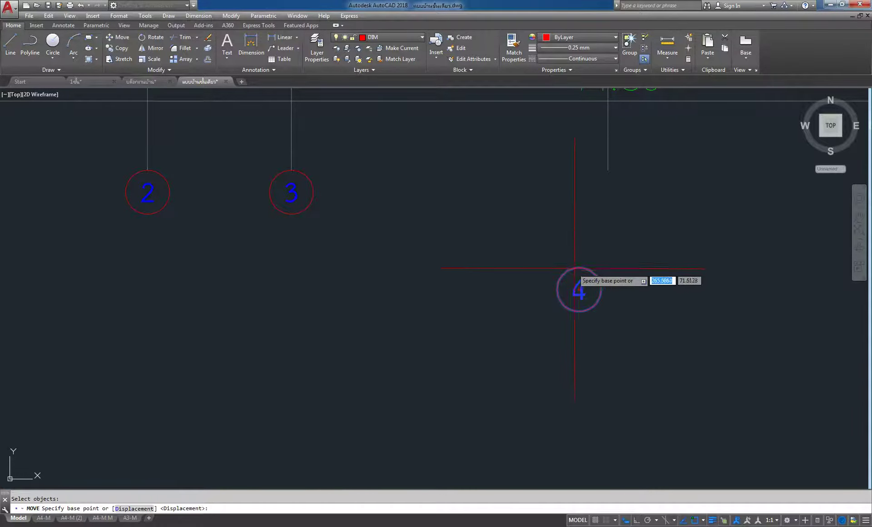
pyautogui.click(578, 268)
pyautogui.click(608, 175)
# Step: Move bubble 5 by its top point onto the bottom end of its grid line
pyautogui.scroll(-5, 384, 195)
pyautogui.scroll(2, 650, 217)
pyautogui.click(652, 213)
pyautogui.scroll(2, 510, 298)
pyautogui.click(467, 321)
pyautogui.rightClick(618, 212)
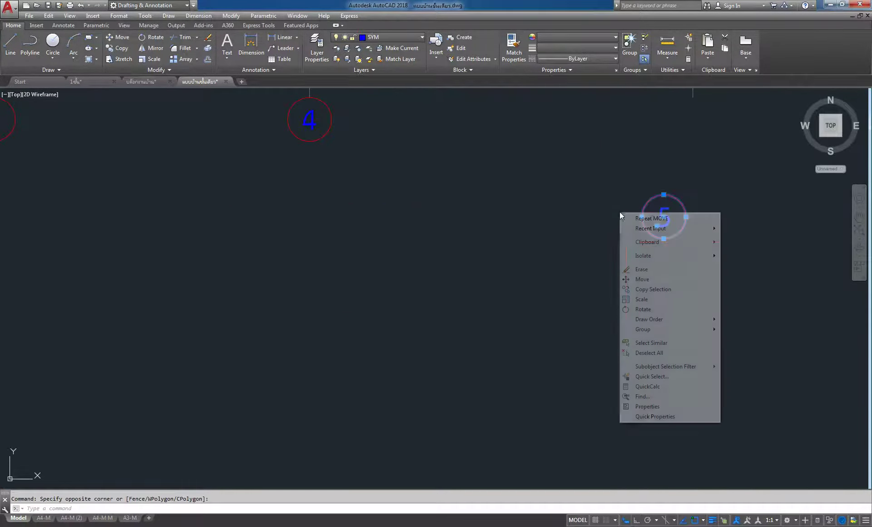
pyautogui.click(653, 218)
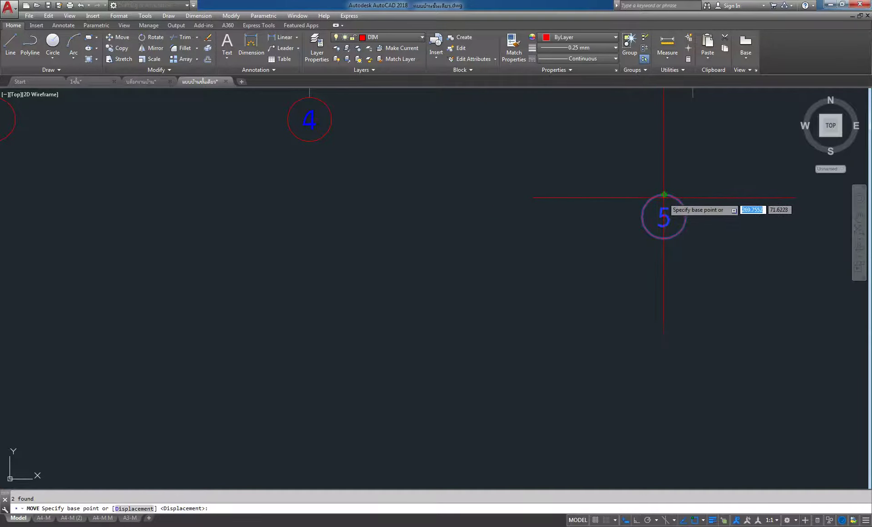
pyautogui.click(664, 196)
pyautogui.scroll(-2, 570, 230)
pyautogui.scroll(3, 663, 121)
pyautogui.moveTo(663, 121); pyautogui.dragTo(600, 218, button='middle')
pyautogui.click(576, 271)
# Step: Move bubble 6 by its top point onto the bottom end of the last grid line
pyautogui.scroll(-4, 671, 263)
pyautogui.moveTo(728, 267); pyautogui.dragTo(671, 245, button='middle')
pyautogui.click(672, 245)
pyautogui.click(478, 354)
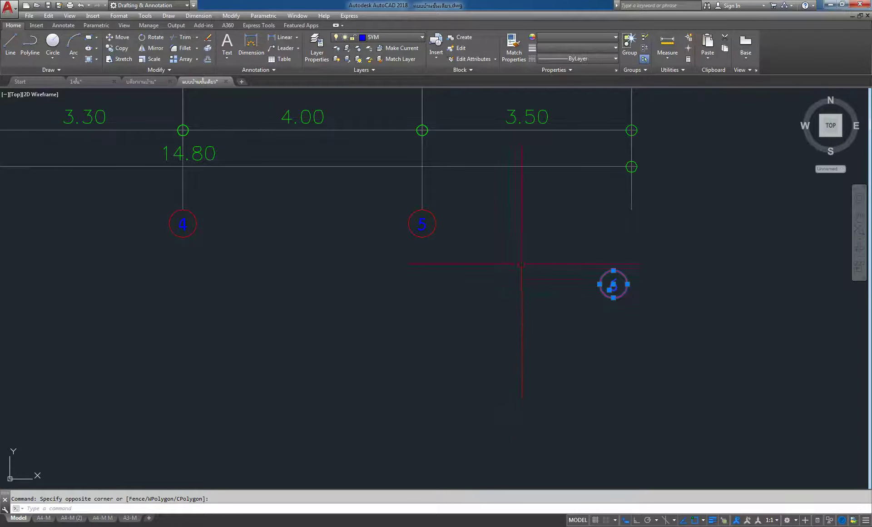
pyautogui.rightClick(522, 265)
pyautogui.click(533, 271)
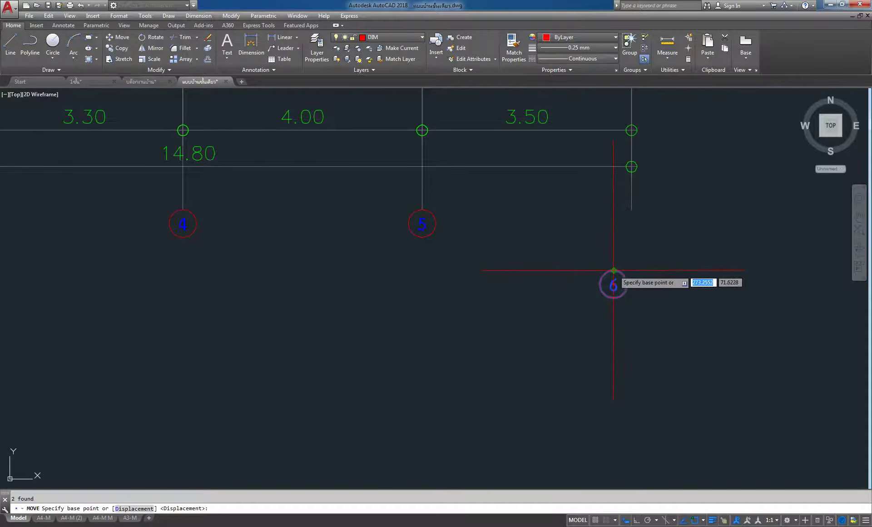
pyautogui.click(613, 272)
pyautogui.click(631, 210)
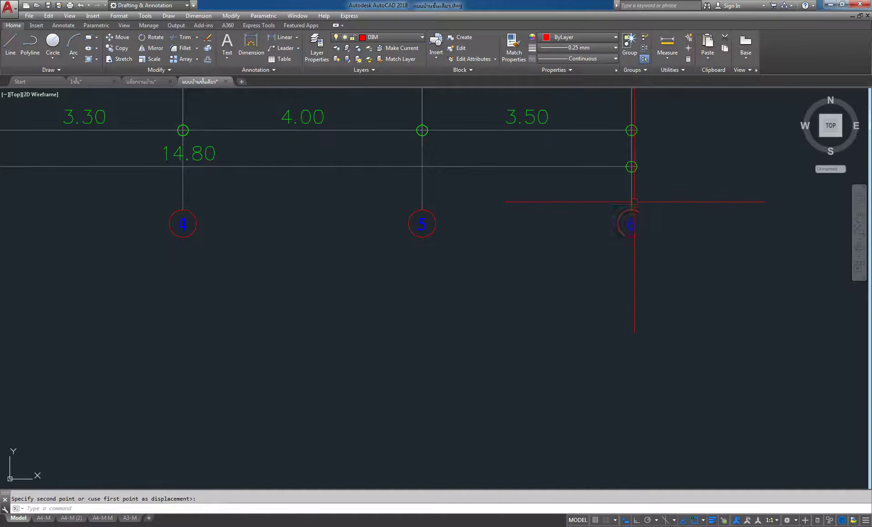
pyautogui.scroll(-5, 631, 209)
pyautogui.scroll(1, 476, 211)
pyautogui.scroll(2, 475, 211)
pyautogui.moveTo(539, 281); pyautogui.dragTo(495, 317, button='middle')
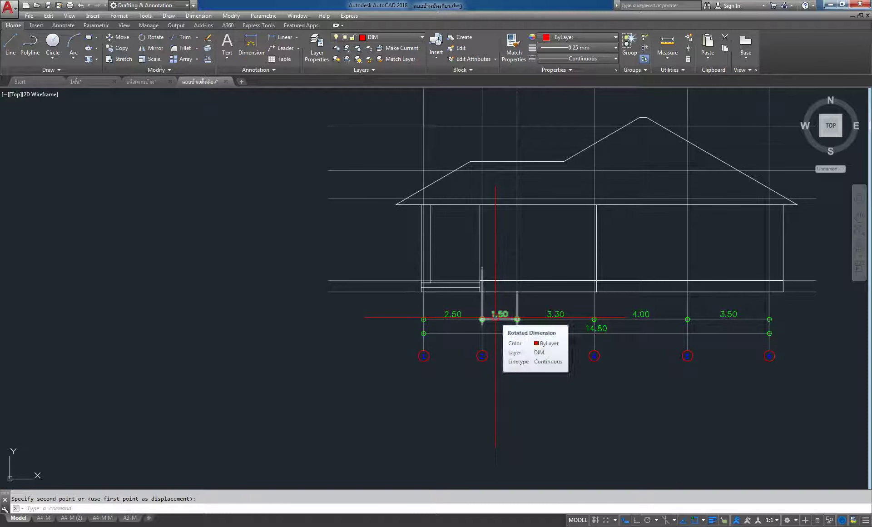
pyautogui.moveTo(386, 251); pyautogui.dragTo(425, 268, button='middle')
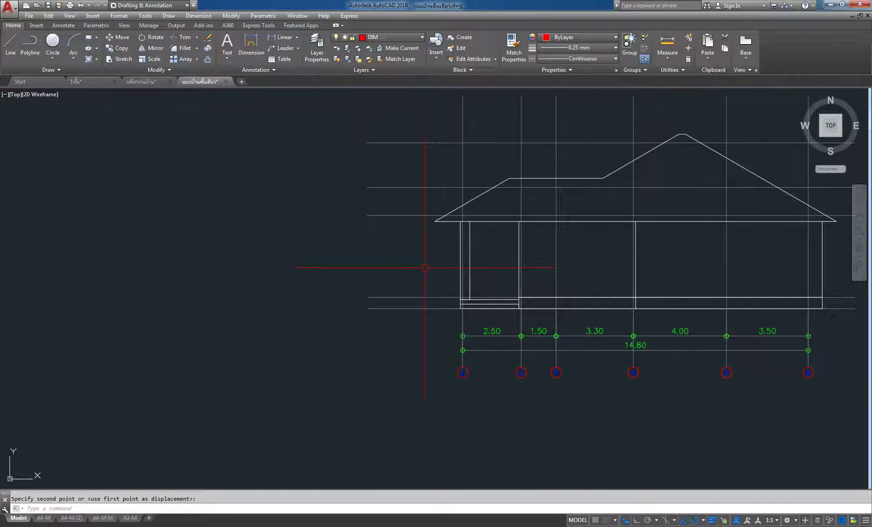
pyautogui.moveTo(747, 265); pyautogui.dragTo(595, 265, button='middle')
pyautogui.moveTo(447, 301); pyautogui.dragTo(506, 317, button='middle')
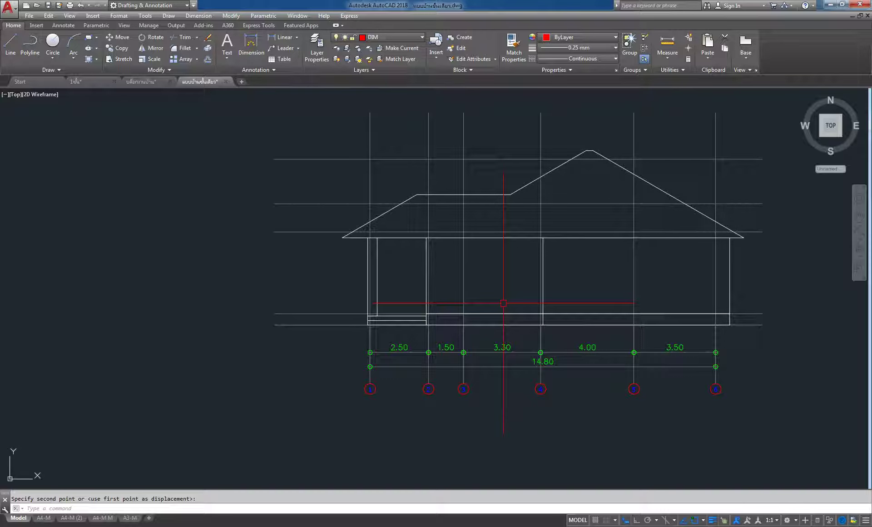
pyautogui.scroll(-4, 564, 275)
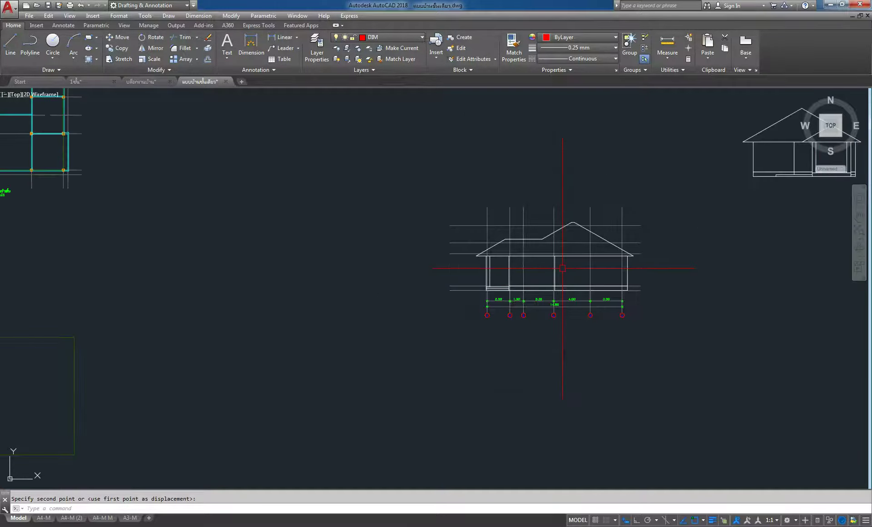
pyautogui.scroll(4, 591, 252)
pyautogui.scroll(-2, 673, 259)
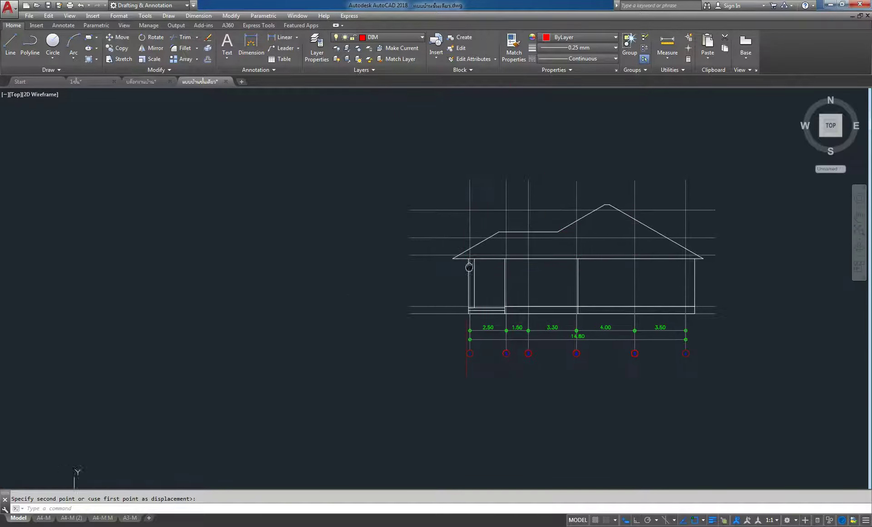
pyautogui.scroll(2, 425, 317)
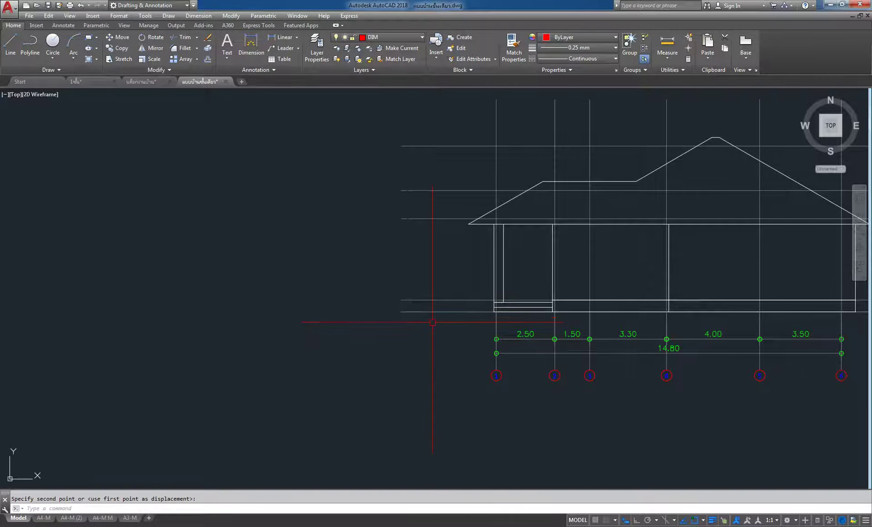
pyautogui.scroll(2, 425, 318)
pyautogui.scroll(-6, 424, 319)
pyautogui.scroll(-3, 438, 283)
pyautogui.moveTo(438, 284); pyautogui.dragTo(472, 308, button='middle')
pyautogui.scroll(-5, 321, 228)
pyautogui.scroll(4, 311, 173)
pyautogui.scroll(3, 286, 175)
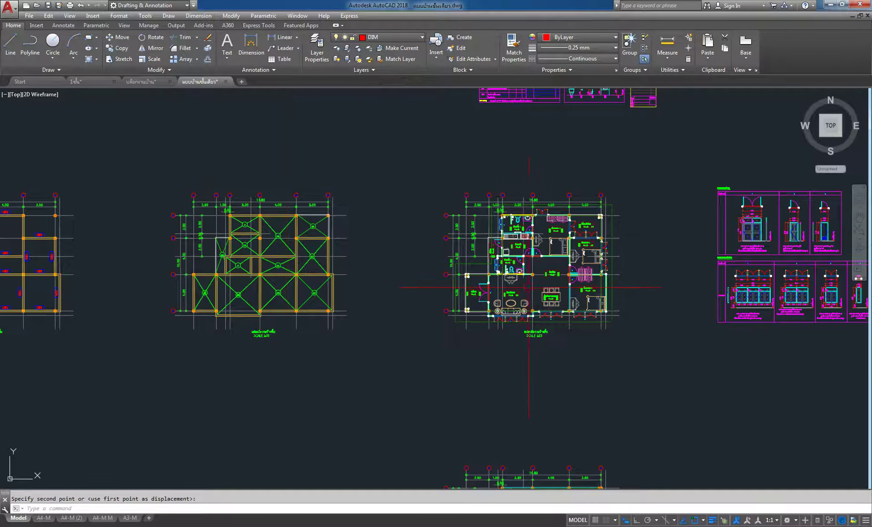
# Step: Zoom into the window elevation detail to show the red floor-level marker
pyautogui.moveTo(425, 307); pyautogui.dragTo(317, 330, button='middle')
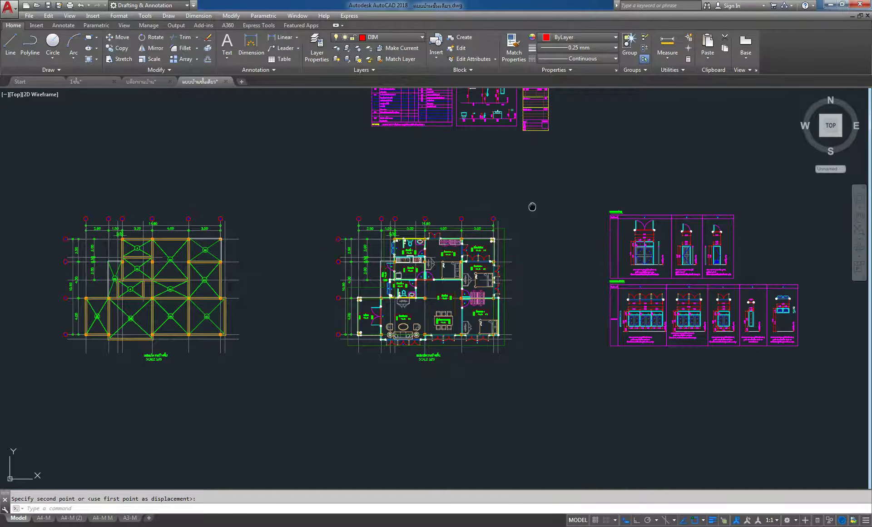
pyautogui.moveTo(531, 207); pyautogui.dragTo(543, 336, button='middle')
pyautogui.scroll(5, 681, 476)
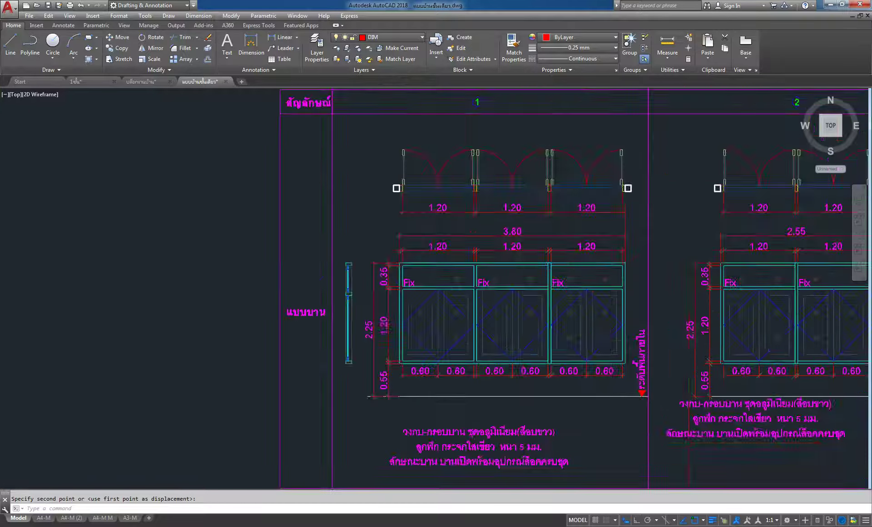
pyautogui.scroll(5, 690, 419)
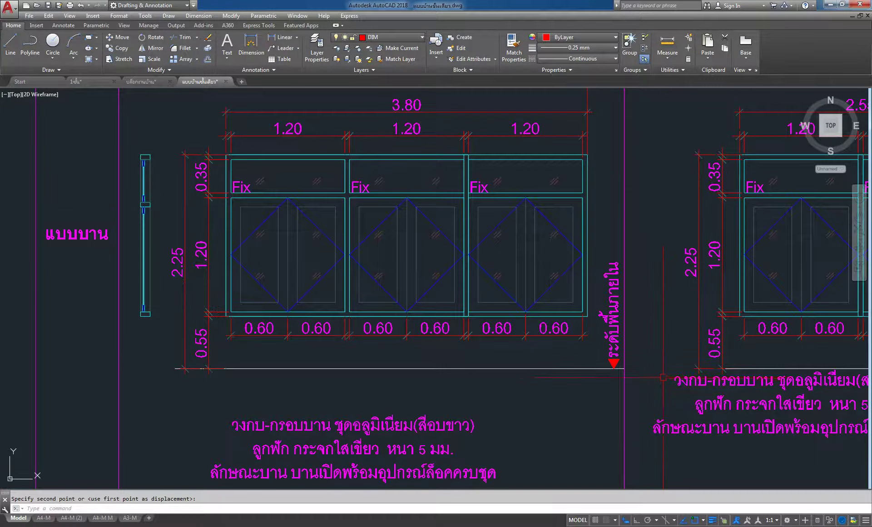
pyautogui.scroll(2, 640, 380)
pyautogui.scroll(2, 649, 386)
pyautogui.scroll(4, 586, 329)
# Step: Select the red triangle level marker and its Thai label for copying
pyautogui.click(619, 278)
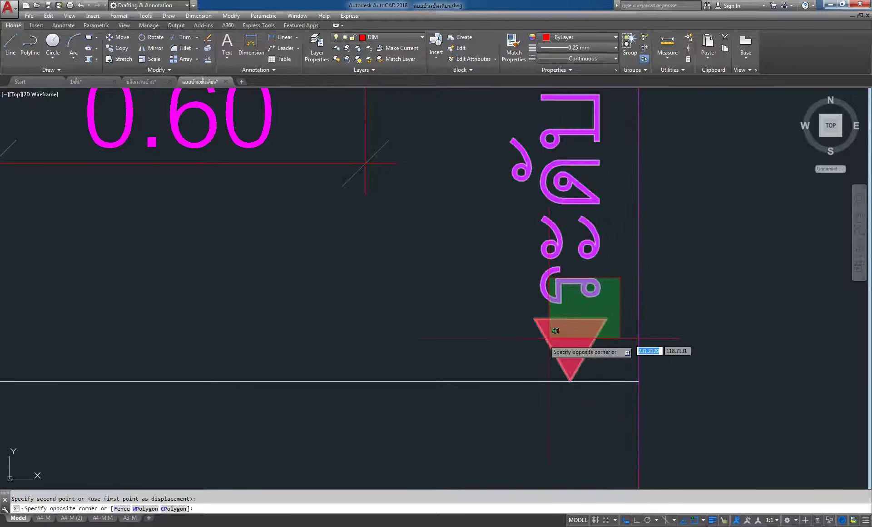
pyautogui.click(521, 349)
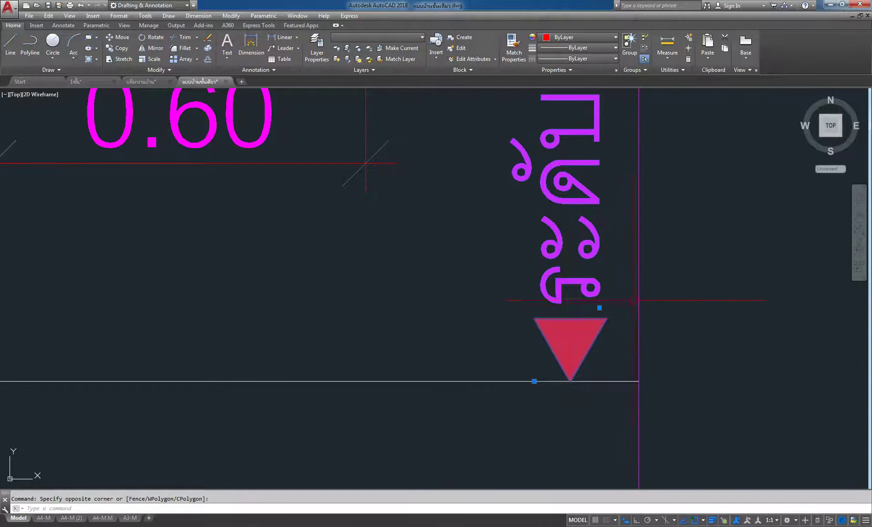
pyautogui.click(629, 280)
pyautogui.click(478, 355)
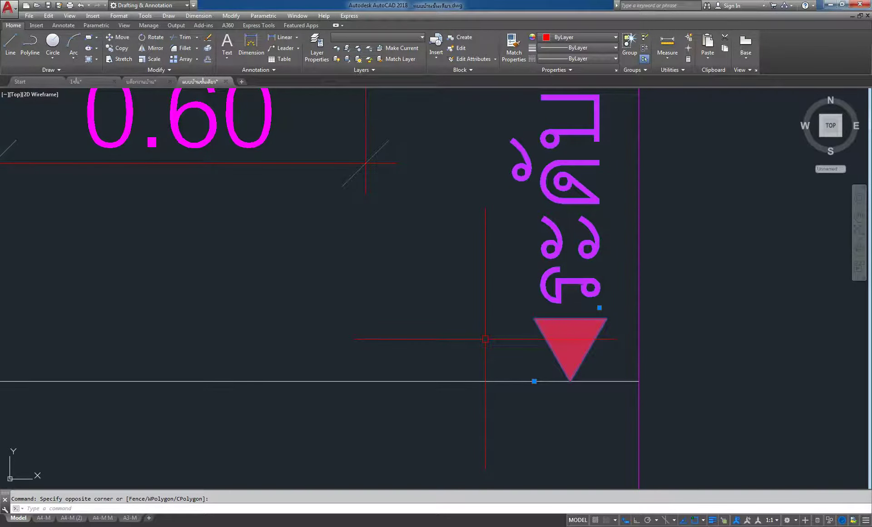
pyautogui.click(122, 47)
pyautogui.scroll(-5, 443, 134)
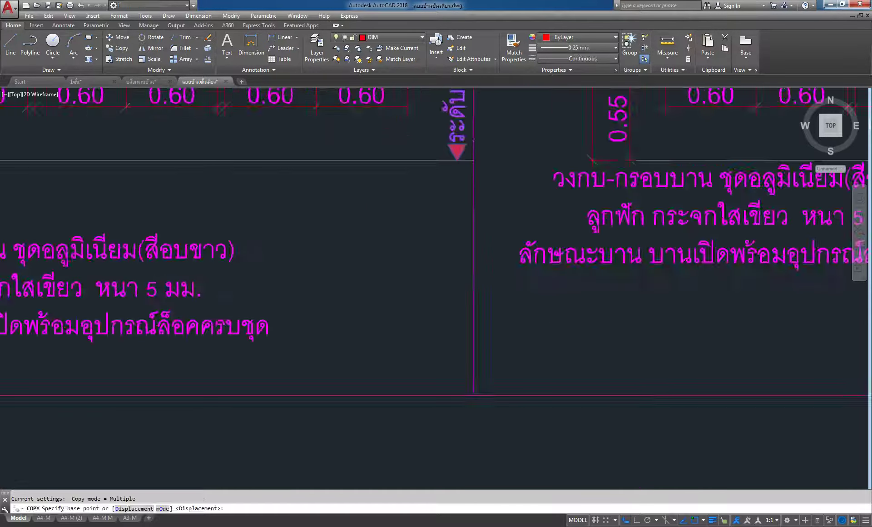
# Step: Copy the level marker from its triangle tip onto the elevation's ground line
pyautogui.scroll(-2, 444, 134)
pyautogui.click(444, 133)
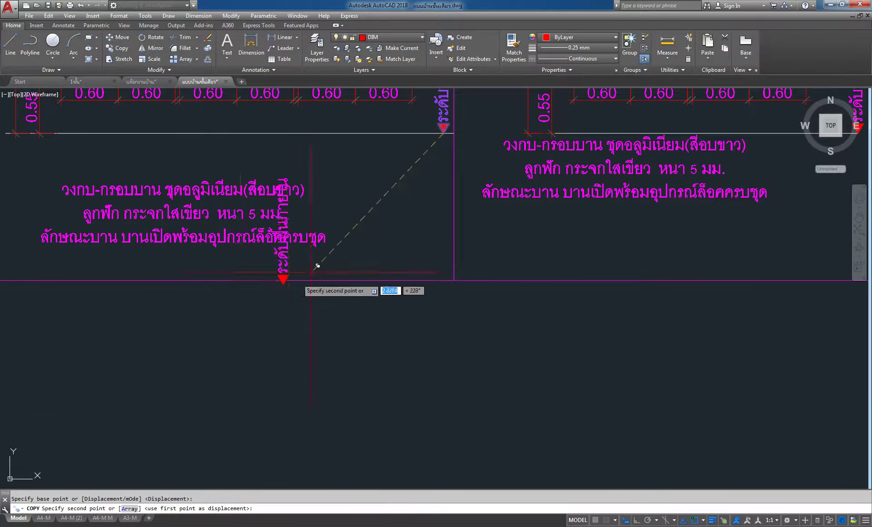
pyautogui.scroll(-3, 477, 331)
pyautogui.scroll(-2, 360, 189)
pyautogui.scroll(4, 509, 373)
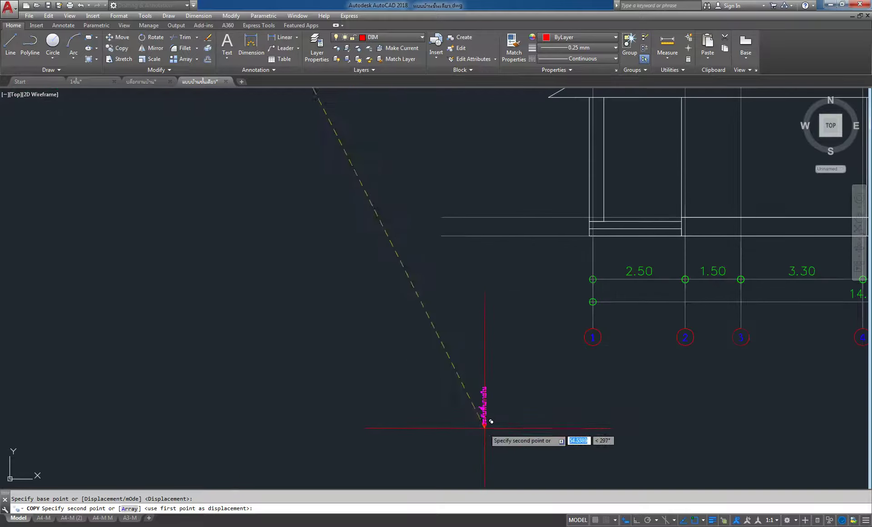
pyautogui.scroll(3, 469, 238)
pyautogui.scroll(2, 457, 262)
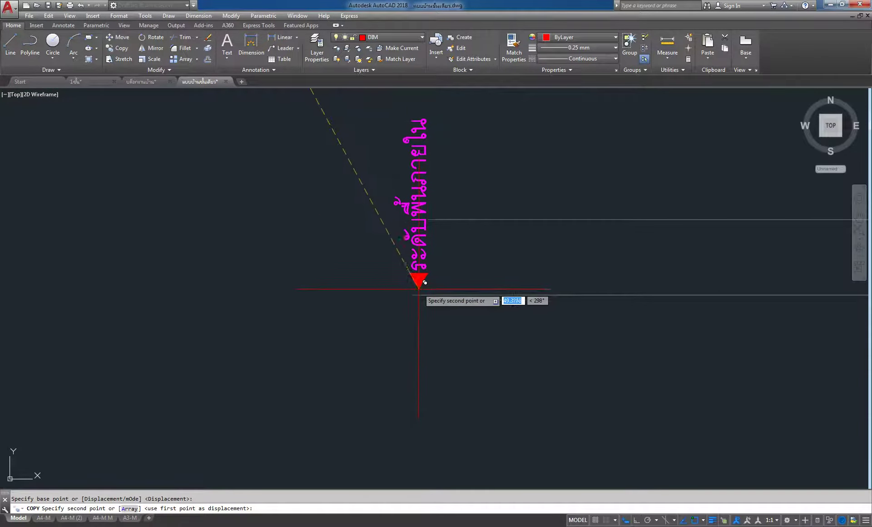
pyautogui.scroll(5, 417, 289)
pyautogui.moveTo(421, 289); pyautogui.dragTo(406, 281, button='middle')
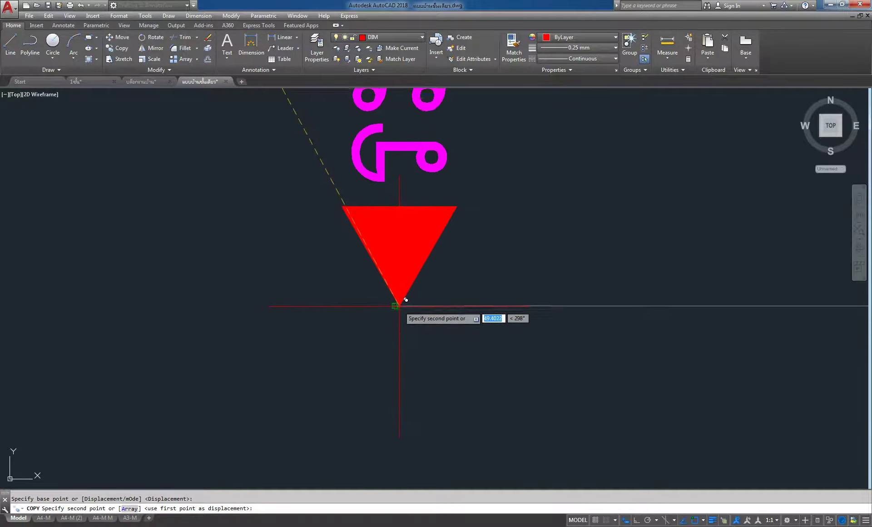
pyautogui.click(404, 284)
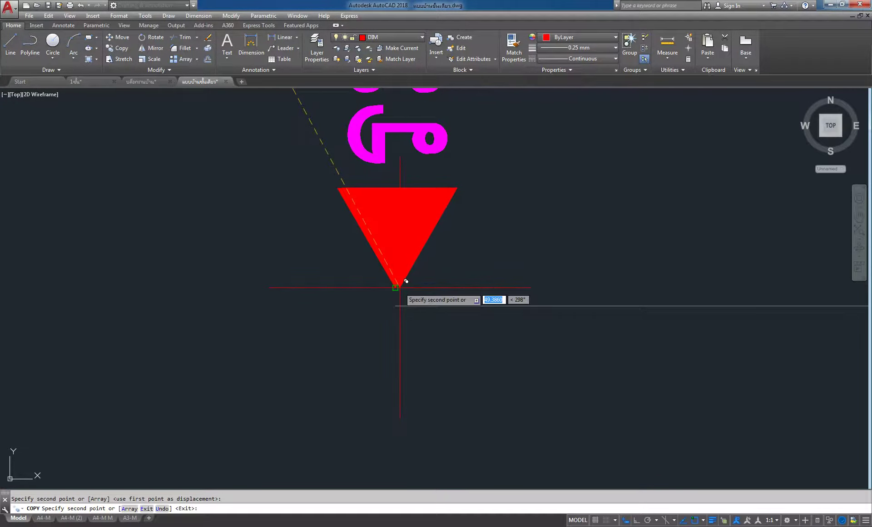
pyautogui.rightClick(405, 334)
pyautogui.click(425, 340)
# Step: Zoom in and out to inspect the copied level marker on the ground line
pyautogui.scroll(-3, 435, 314)
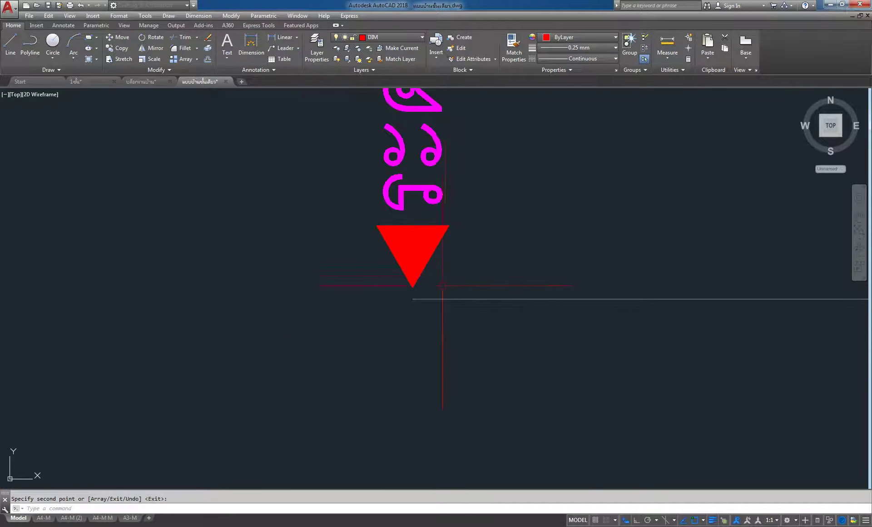
pyautogui.scroll(-2, 419, 286)
pyautogui.scroll(-2, 386, 309)
pyautogui.scroll(-2, 345, 316)
pyautogui.scroll(6, 301, 310)
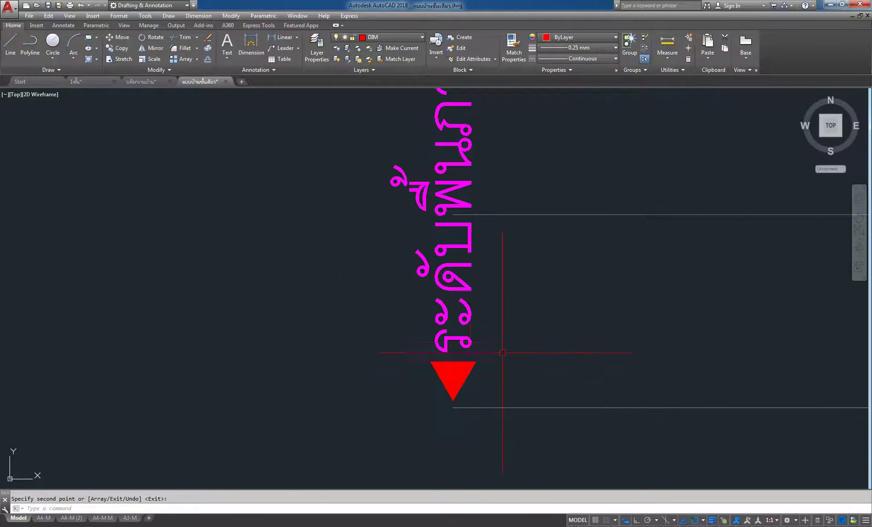
pyautogui.scroll(-2, 461, 352)
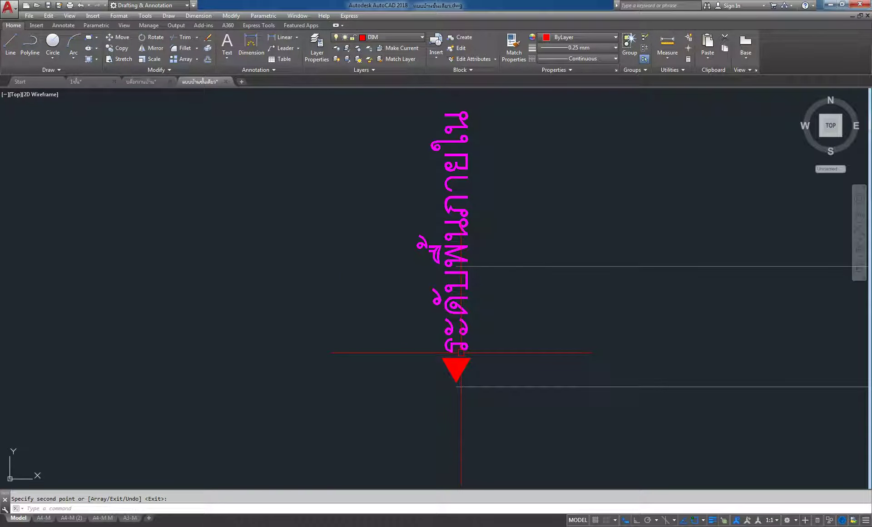
pyautogui.scroll(-3, 461, 352)
pyautogui.scroll(-2, 502, 354)
pyautogui.scroll(2, 533, 350)
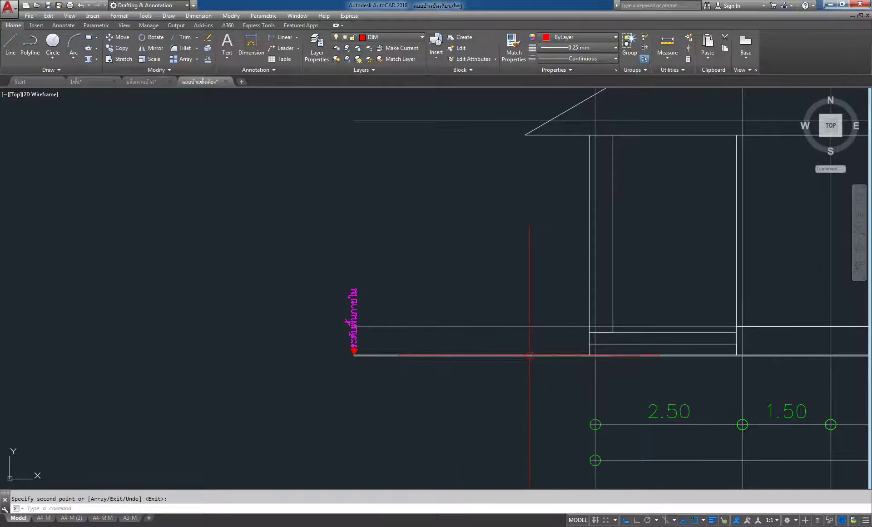
pyautogui.moveTo(528, 353)
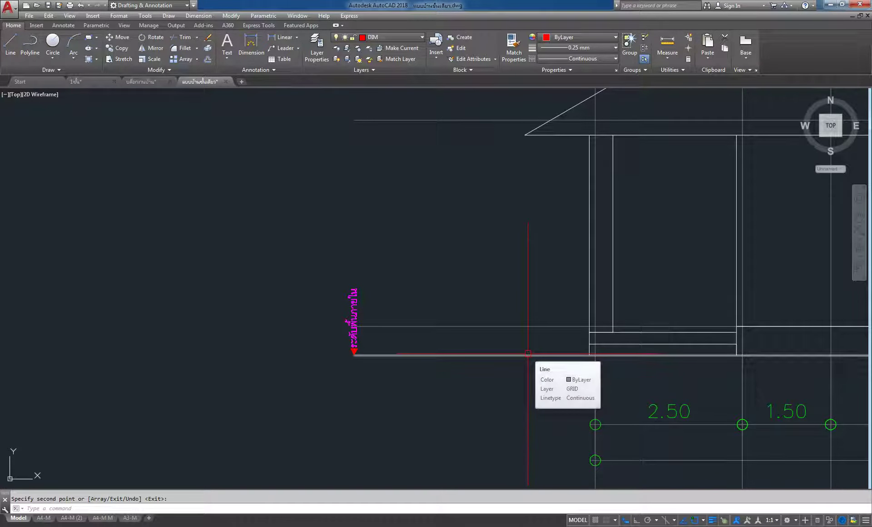
pyautogui.scroll(-5, 527, 353)
pyautogui.scroll(4, 510, 359)
pyautogui.scroll(2, 509, 359)
pyautogui.scroll(-8, 518, 278)
pyautogui.scroll(-2, 518, 278)
pyautogui.scroll(2, 327, 205)
# Step: Erase the copied vertical Thai label, leaving only the red triangle
pyautogui.moveTo(204, 118); pyautogui.dragTo(290, 225, button='middle')
pyautogui.scroll(4, 253, 243)
pyautogui.scroll(3, 231, 272)
pyautogui.scroll(-5, 245, 254)
pyautogui.moveTo(512, 290); pyautogui.dragTo(308, 183, button='middle')
pyautogui.scroll(-2, 403, 200)
pyautogui.moveTo(645, 344); pyautogui.dragTo(531, 317, button='middle')
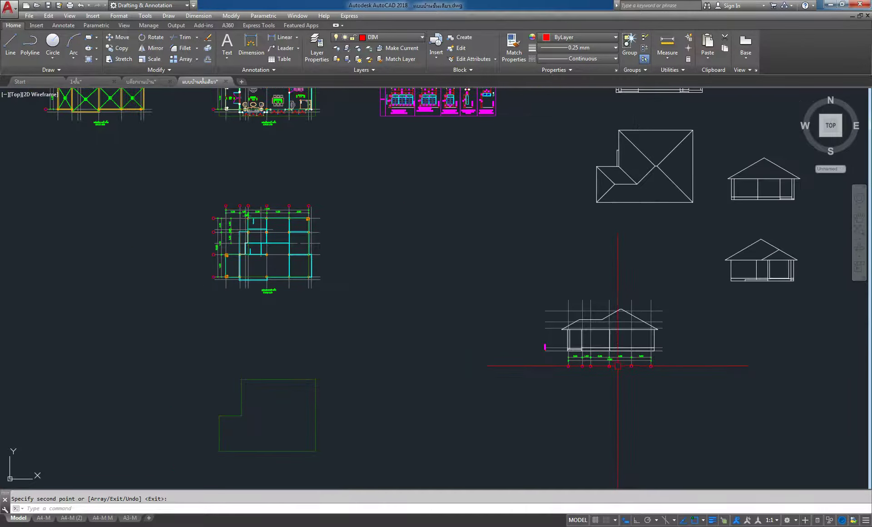
pyautogui.scroll(5, 541, 331)
pyautogui.scroll(3, 508, 298)
pyautogui.moveTo(488, 239); pyautogui.dragTo(468, 305, button='middle')
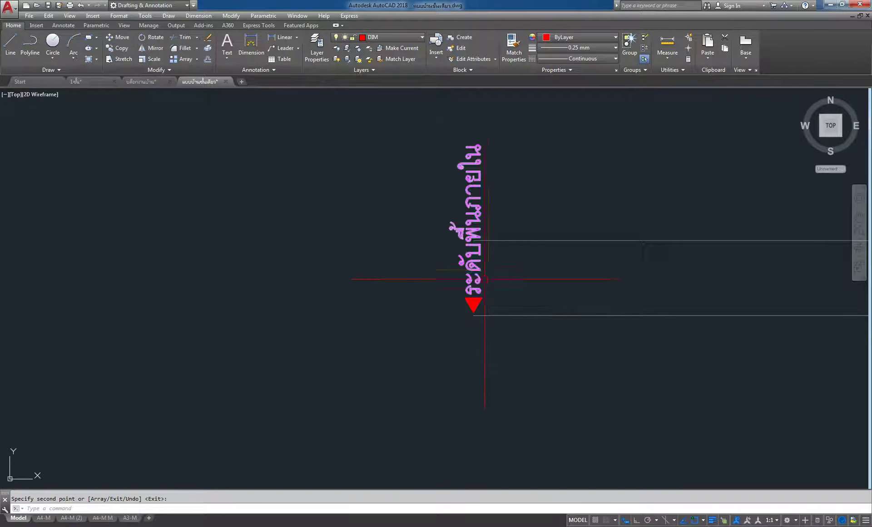
pyautogui.scroll(2, 490, 259)
pyautogui.press('Escape')
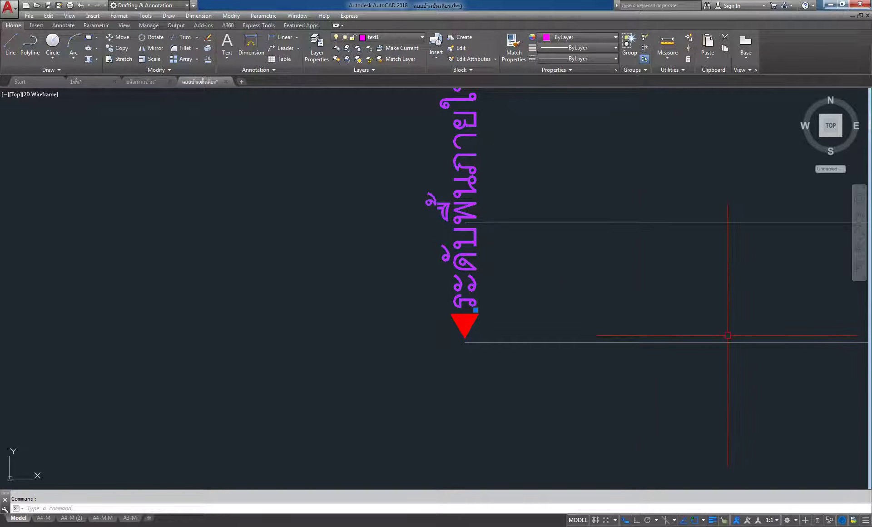
pyautogui.press('Delete')
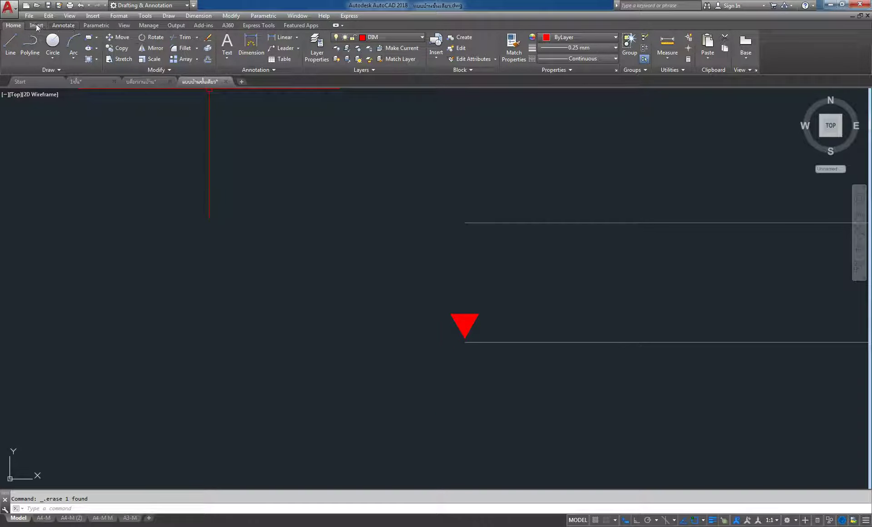
pyautogui.click(61, 25)
# Step: Start single-line text beside the marker with height 0.2 and rotation 0
pyautogui.click(18, 61)
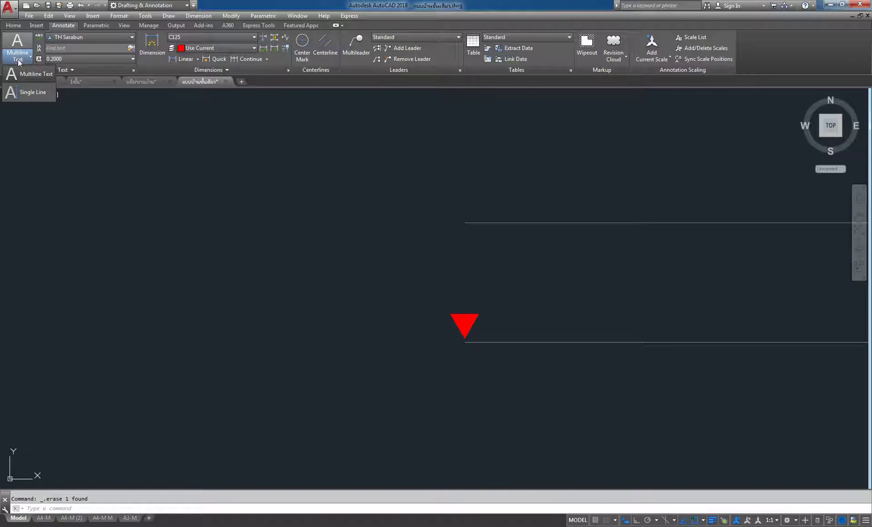
pyautogui.click(31, 93)
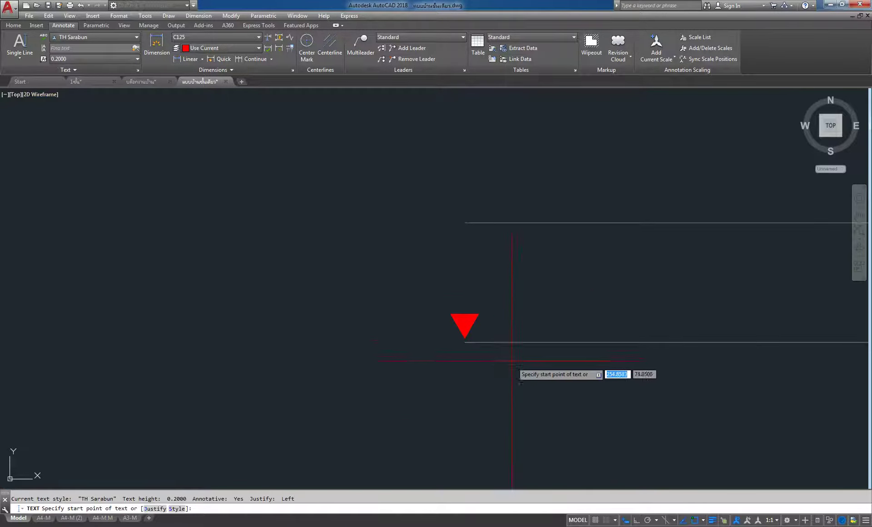
pyautogui.scroll(2, 503, 338)
pyautogui.click(500, 325)
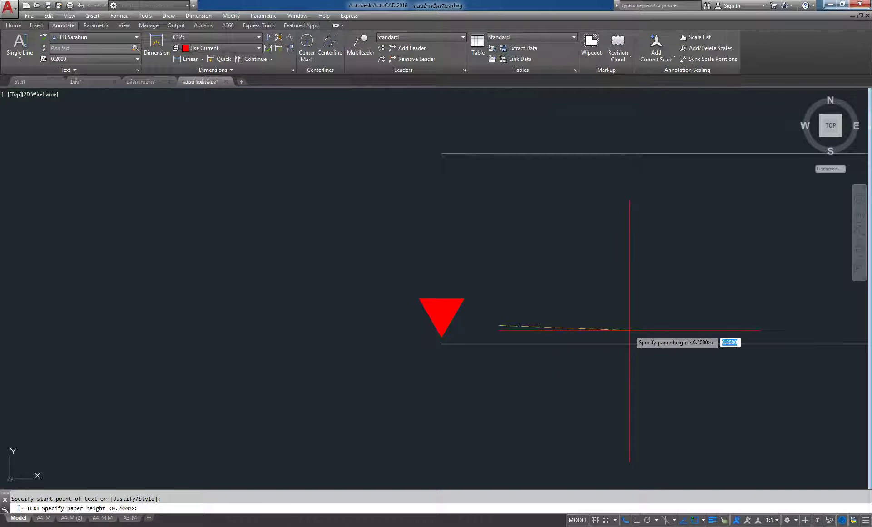
pyautogui.write('.2')
pyautogui.press('Return')
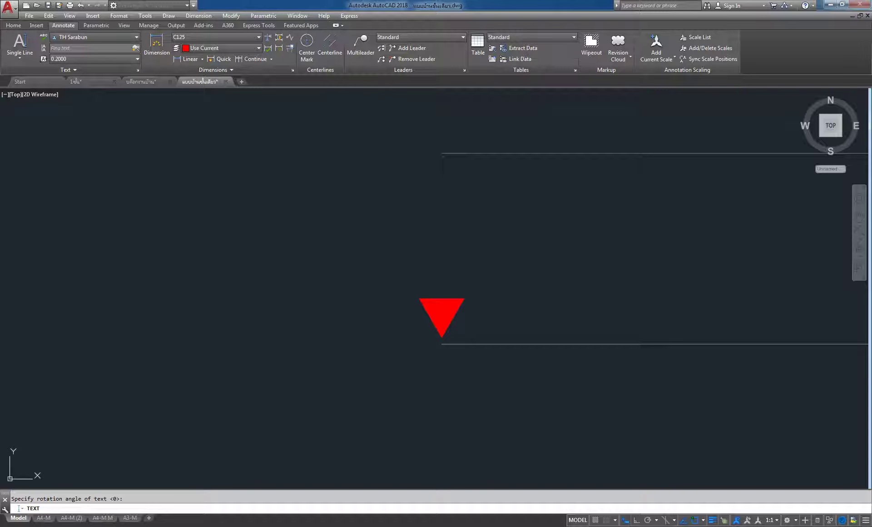
pyautogui.press('Return')
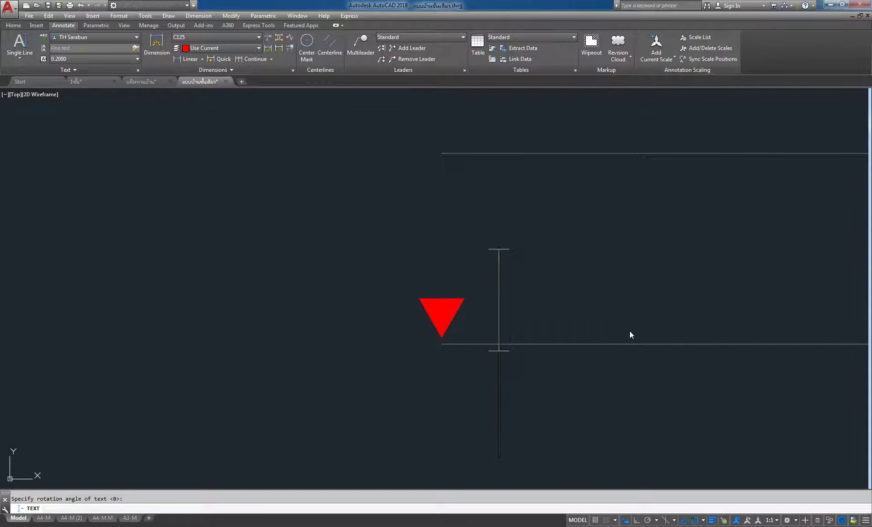
# Step: Enter the label text ระดับดินเดิม and end text entry
pyautogui.scroll(-5, 506, 434)
pyautogui.moveTo(555, 360)
pyautogui.mouseDown(button='middle')
pyautogui.moveTo(472, 302)
pyautogui.moveTo(459, 341)
pyautogui.mouseUp(button='middle')
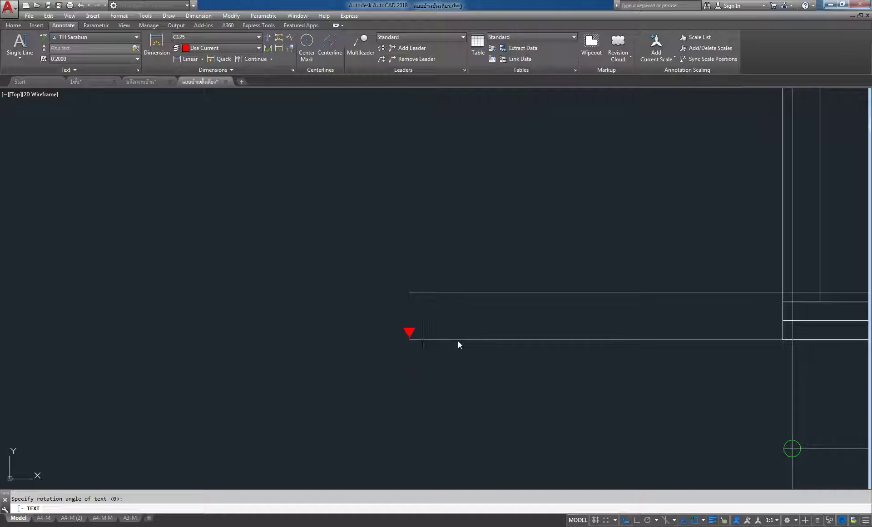
pyautogui.write('ระด')
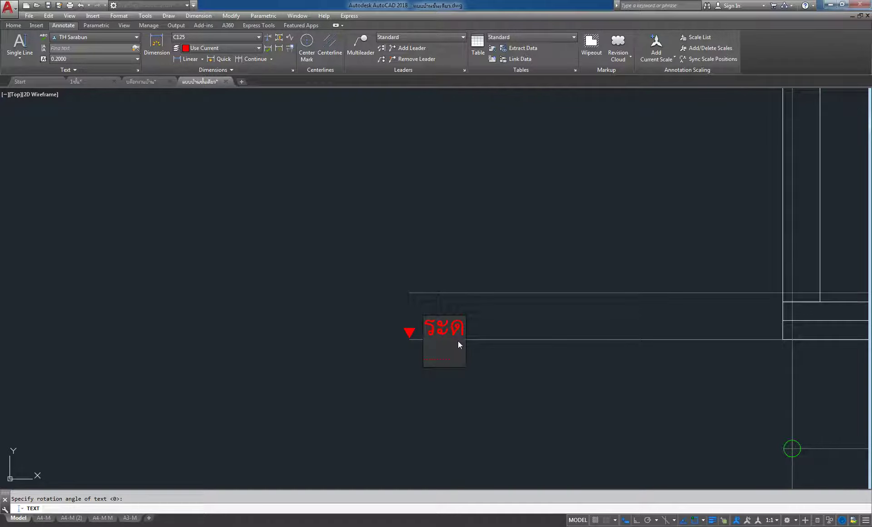
pyautogui.write('ับด')
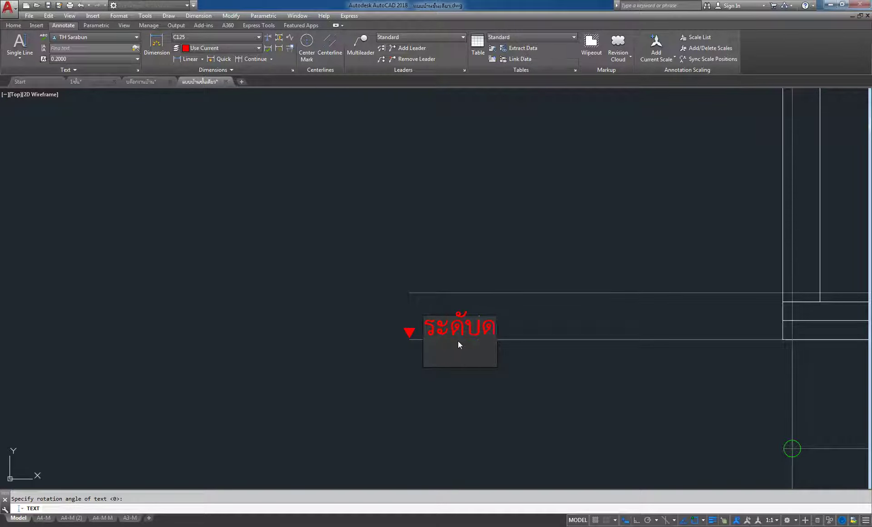
pyautogui.write('ินเ')
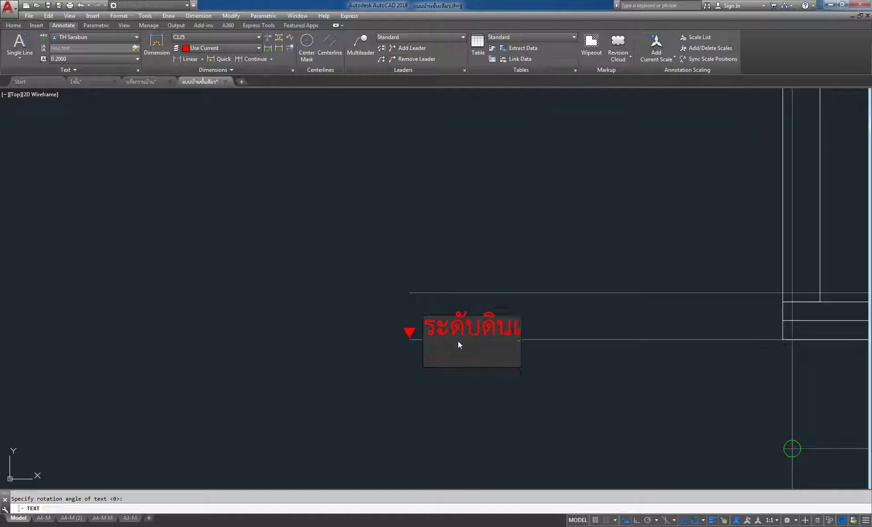
pyautogui.write('ดิม')
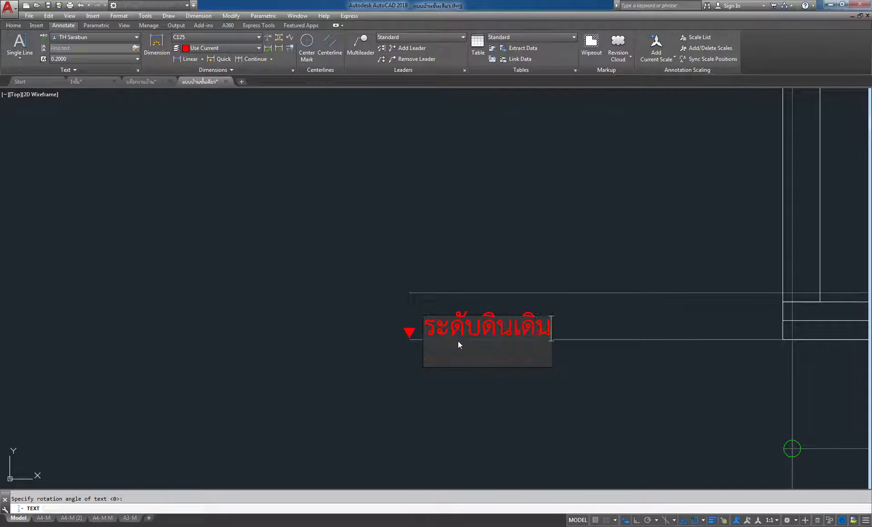
pyautogui.click(511, 401)
pyautogui.press('Escape')
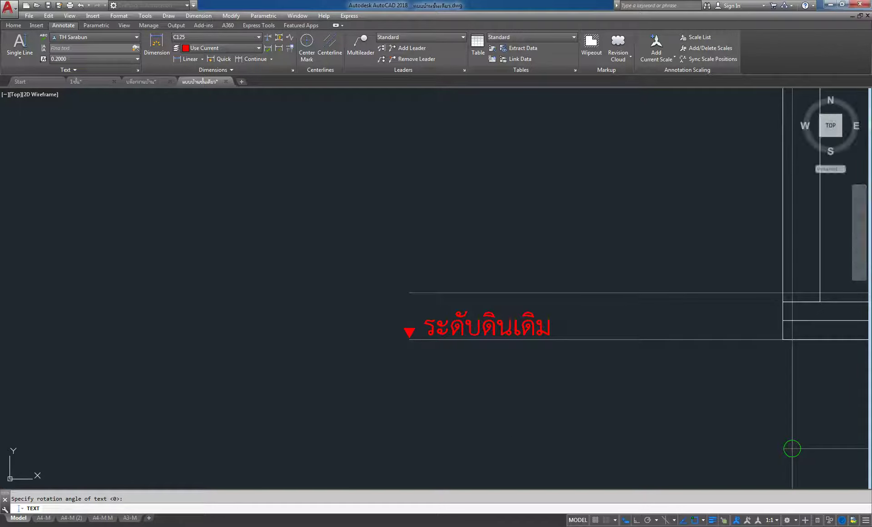
# Step: Center the new ระดับดินเดิม label in view and begin selecting it
pyautogui.scroll(-5, 522, 255)
pyautogui.scroll(4, 524, 259)
pyautogui.scroll(2, 522, 256)
pyautogui.moveTo(516, 253)
pyautogui.mouseDown(button='middle')
pyautogui.moveTo(524, 311)
pyautogui.moveTo(539, 331)
pyautogui.mouseUp(button='middle')
pyautogui.scroll(3, 342, 304)
pyautogui.scroll(1, 409, 302)
pyautogui.scroll(-1, 397, 272)
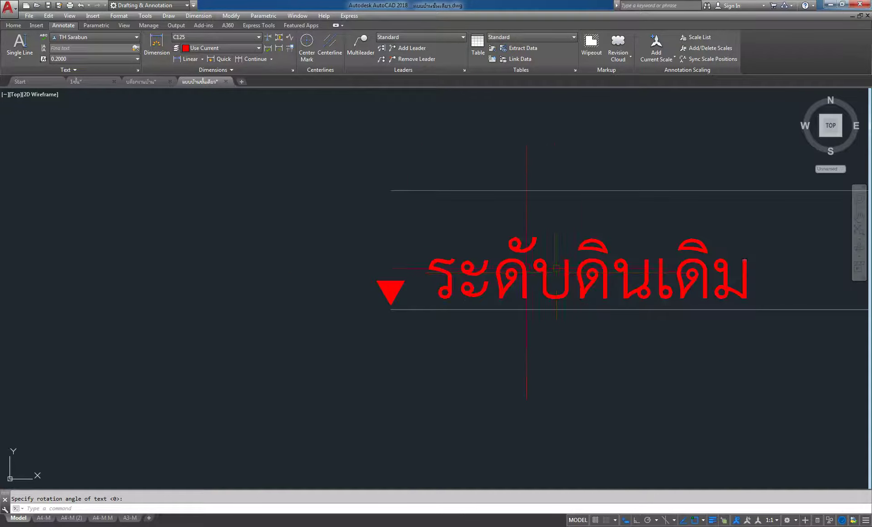
pyautogui.click(544, 235)
# Step: Move the ระดับดินเดิม label onto the TEXT layer
pyautogui.click(502, 295)
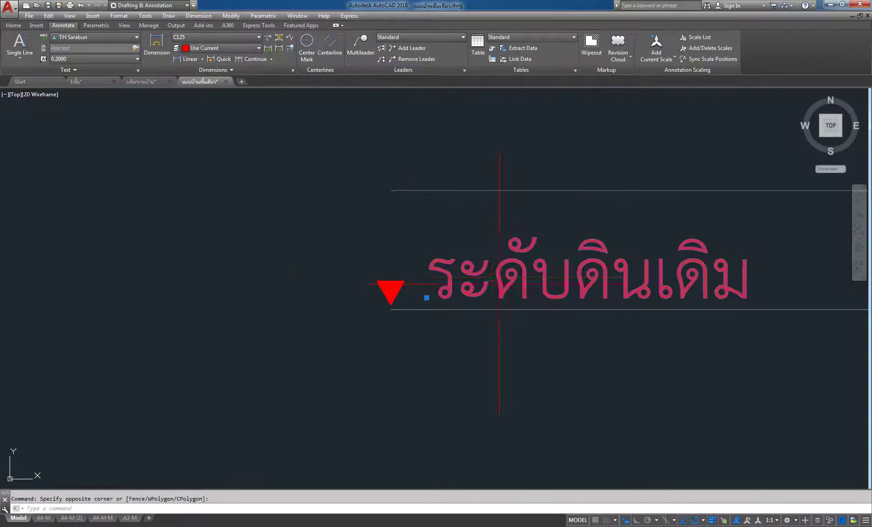
pyautogui.click(13, 25)
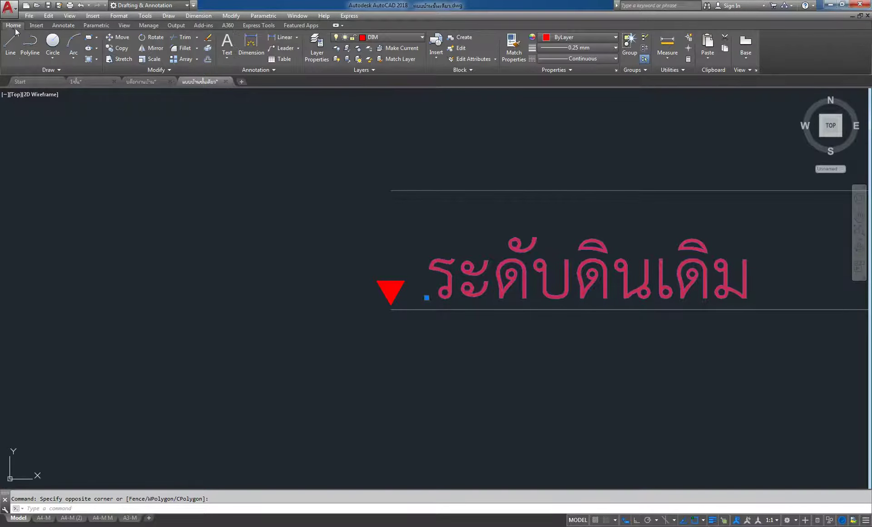
pyautogui.click(412, 37)
pyautogui.scroll(-2, 386, 326)
pyautogui.scroll(-2, 386, 326)
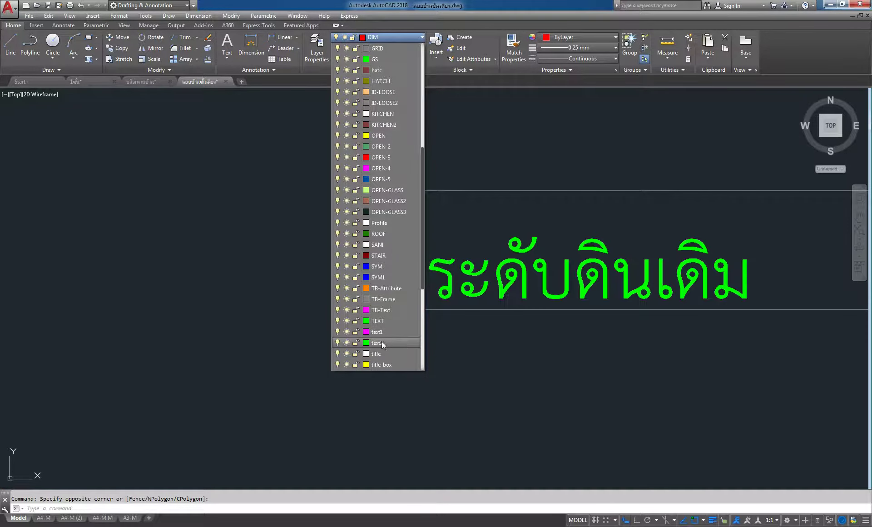
pyautogui.click(383, 322)
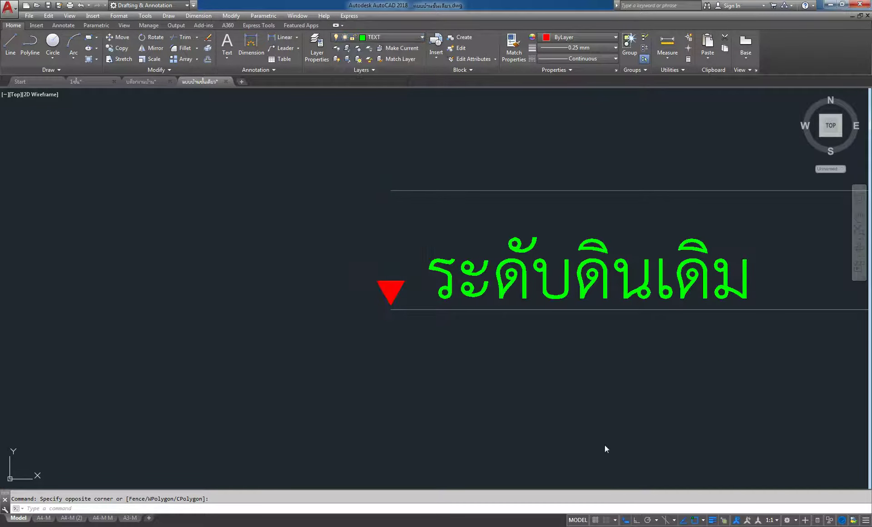
pyautogui.press('Escape')
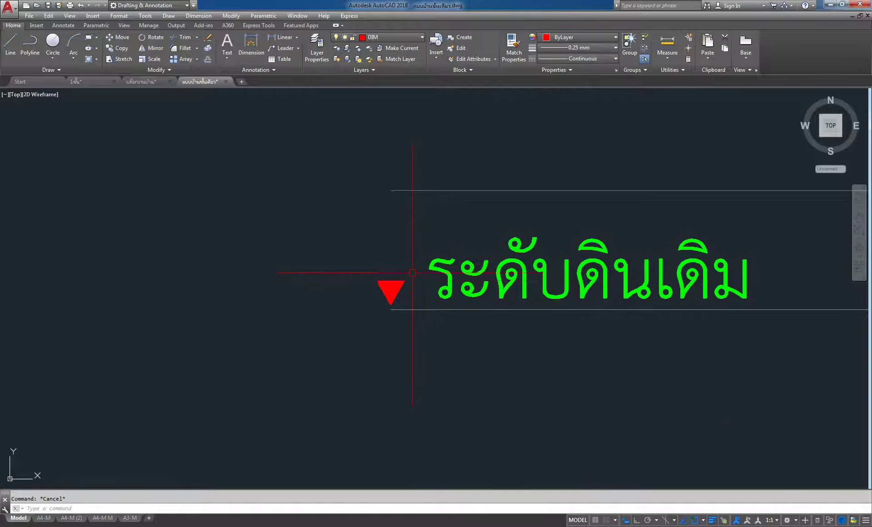
# Step: Scale the red triangle marker by a factor of 2 about its bottom tip
pyautogui.click(410, 265)
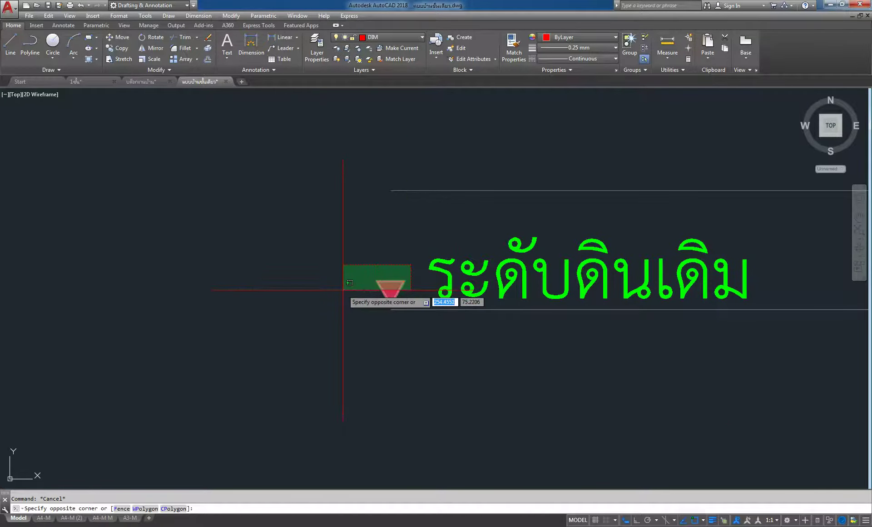
pyautogui.click(343, 290)
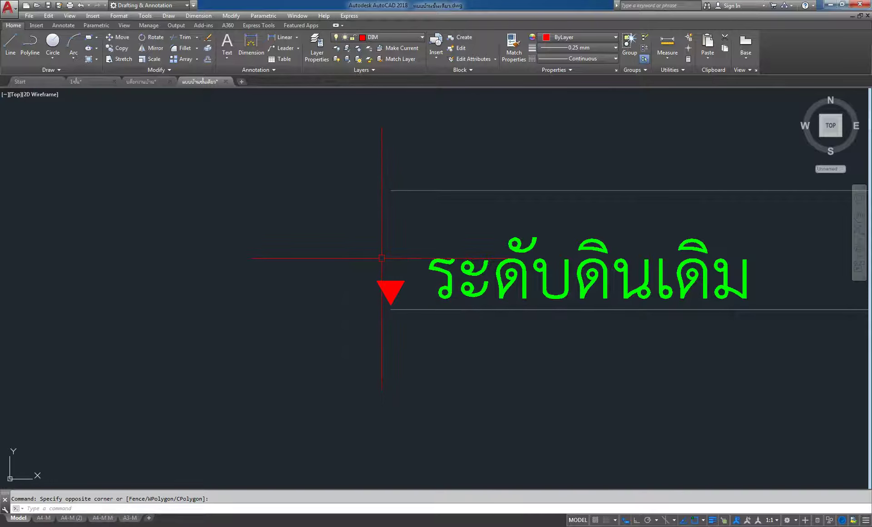
pyautogui.click(150, 58)
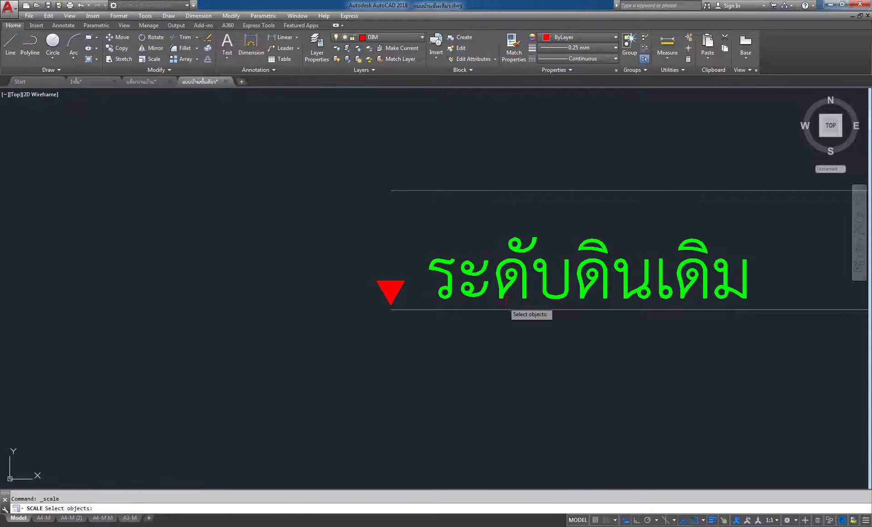
pyautogui.click(349, 259)
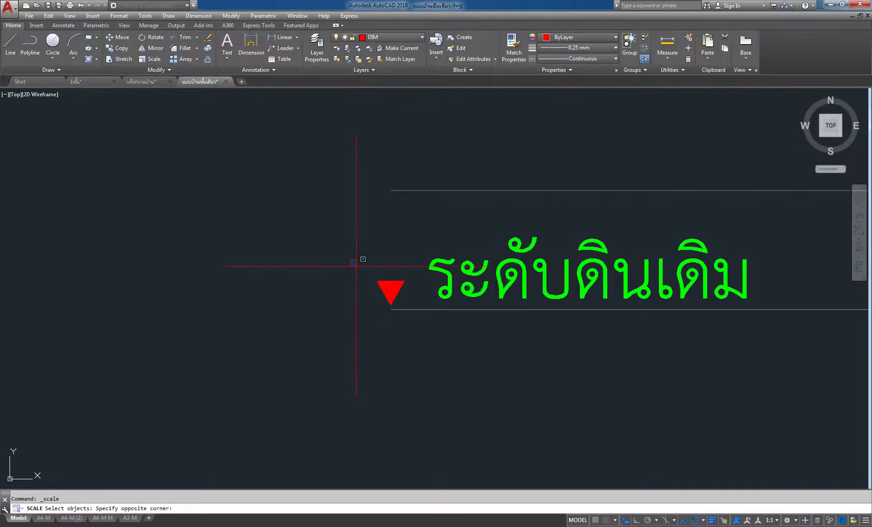
pyautogui.click(421, 351)
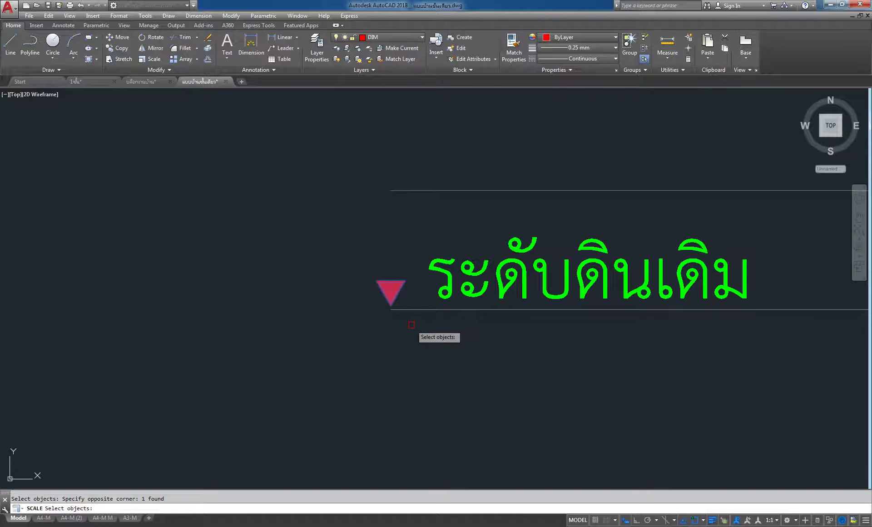
pyautogui.press('Return')
pyautogui.scroll(5, 385, 322)
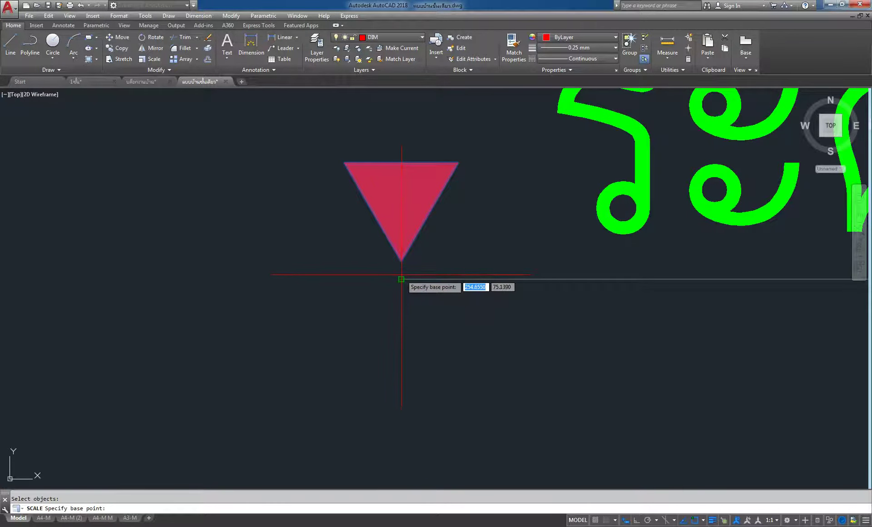
pyautogui.click(401, 260)
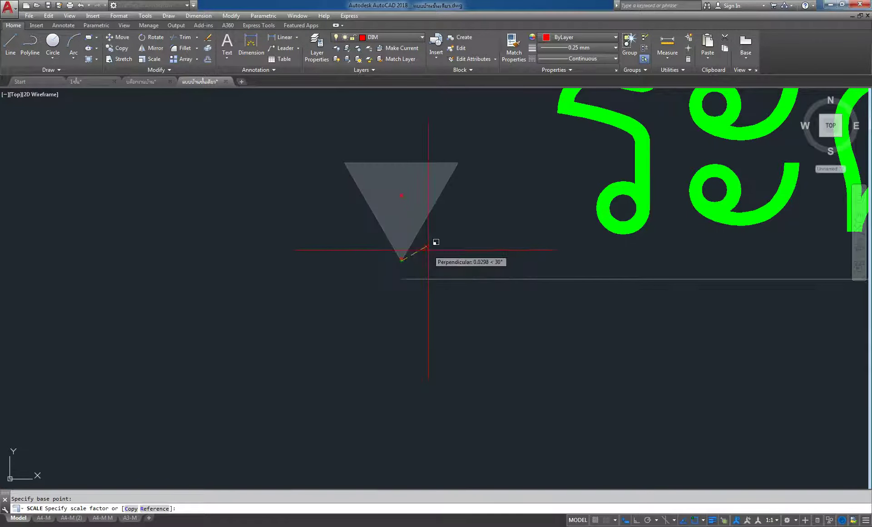
pyautogui.scroll(-2, 425, 251)
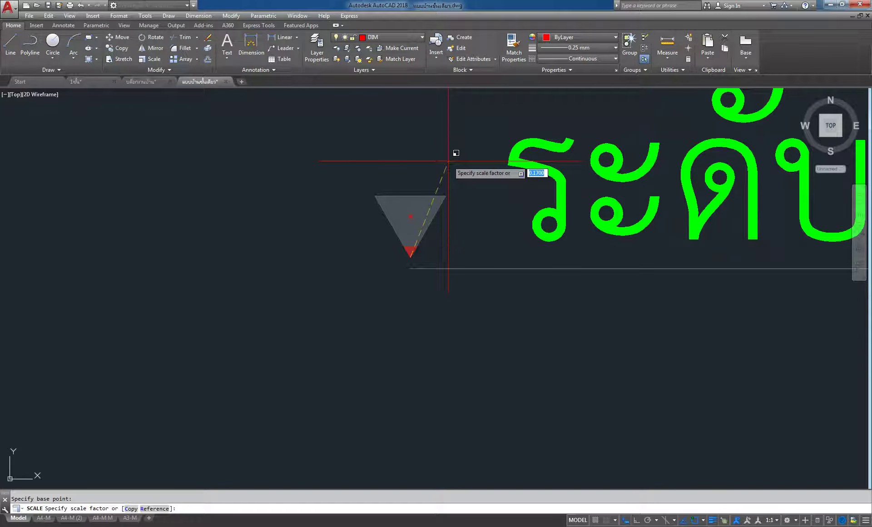
pyautogui.write('2')
pyautogui.press('Return')
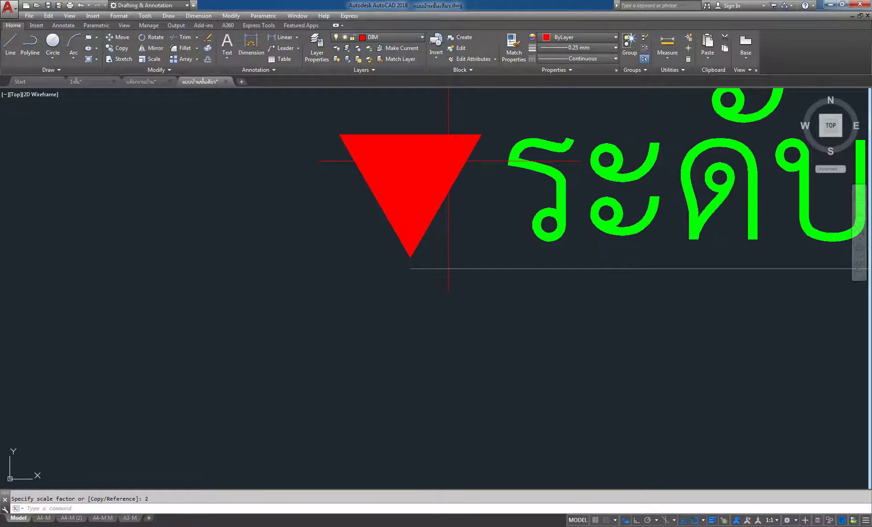
pyautogui.scroll(-5, 448, 161)
pyautogui.moveTo(523, 170); pyautogui.dragTo(524, 203, button='middle')
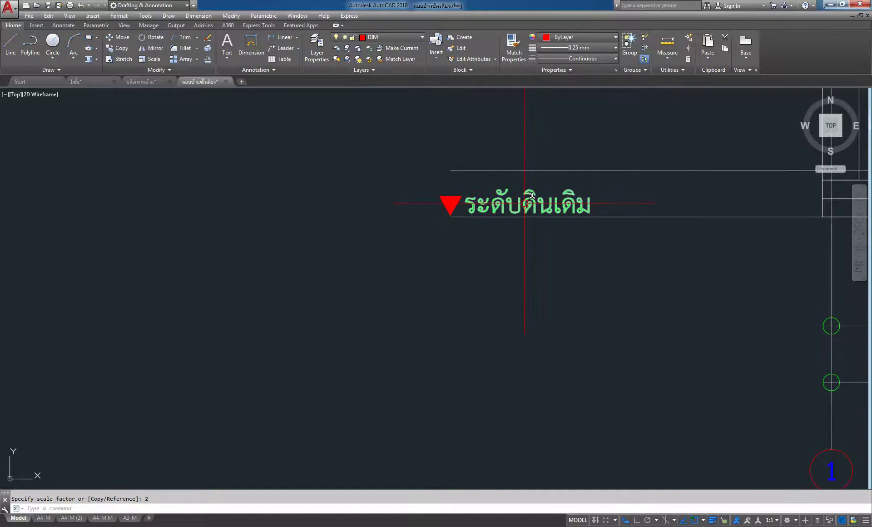
# Step: Append ' +0.00' to the ground-level label so it reads 'ระดับดินเดิม +0.00'
pyautogui.scroll(-5, 527, 202)
pyautogui.scroll(5, 512, 209)
pyautogui.moveTo(512, 208); pyautogui.dragTo(511, 254, button='middle')
pyautogui.scroll(-4, 510, 253)
pyautogui.moveTo(564, 282); pyautogui.dragTo(532, 290, button='middle')
pyautogui.scroll(3, 522, 273)
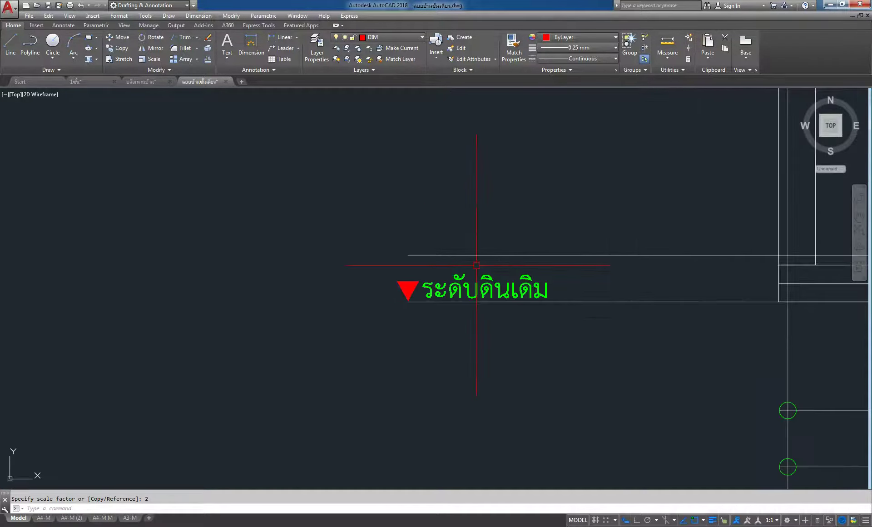
pyautogui.click(475, 291)
pyautogui.doubleClick(476, 290)
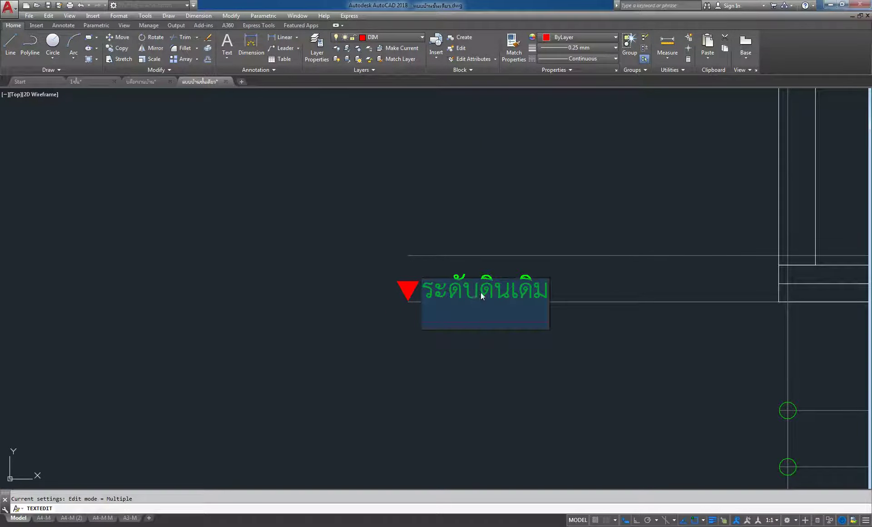
pyautogui.click(547, 287)
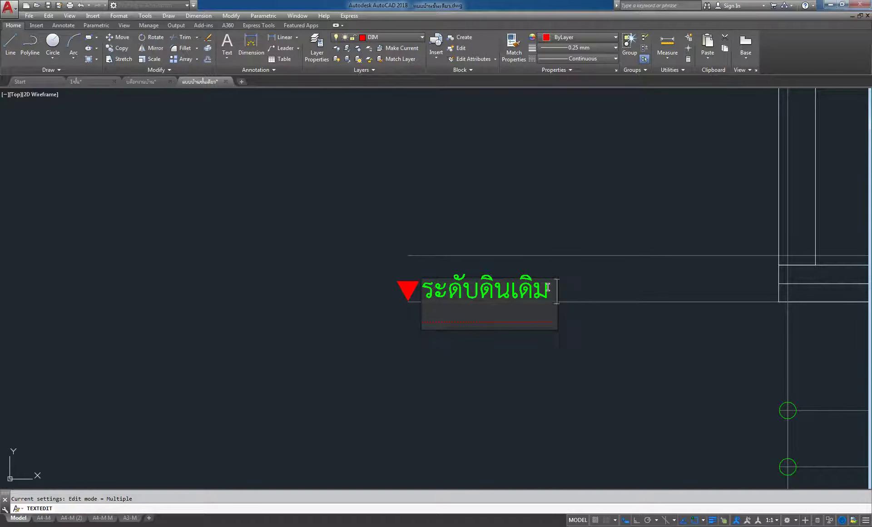
pyautogui.write(' +')
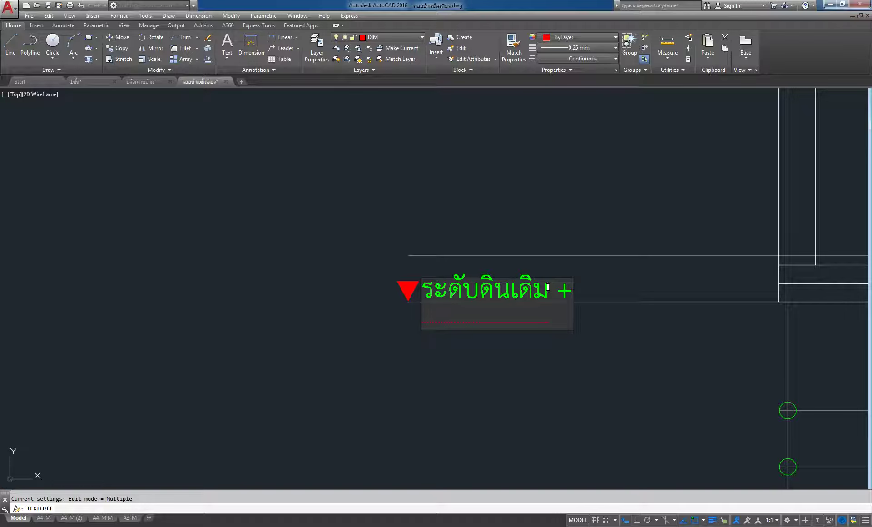
pyautogui.write('0.0')
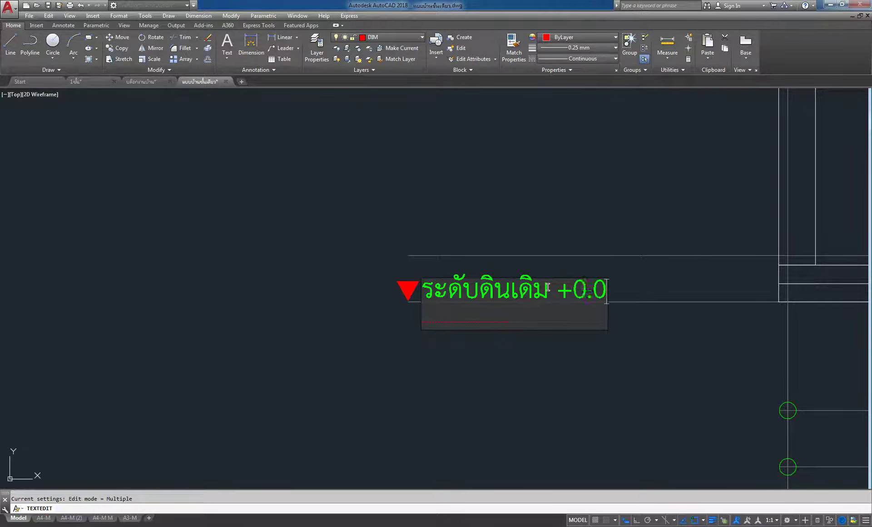
pyautogui.write('0')
pyautogui.press('Return')
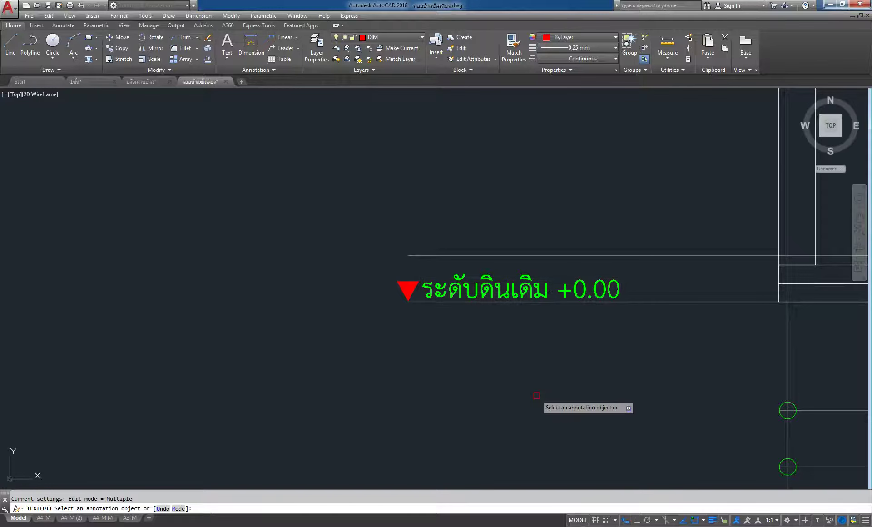
pyautogui.scroll(-4, 495, 385)
pyautogui.rightClick(396, 274)
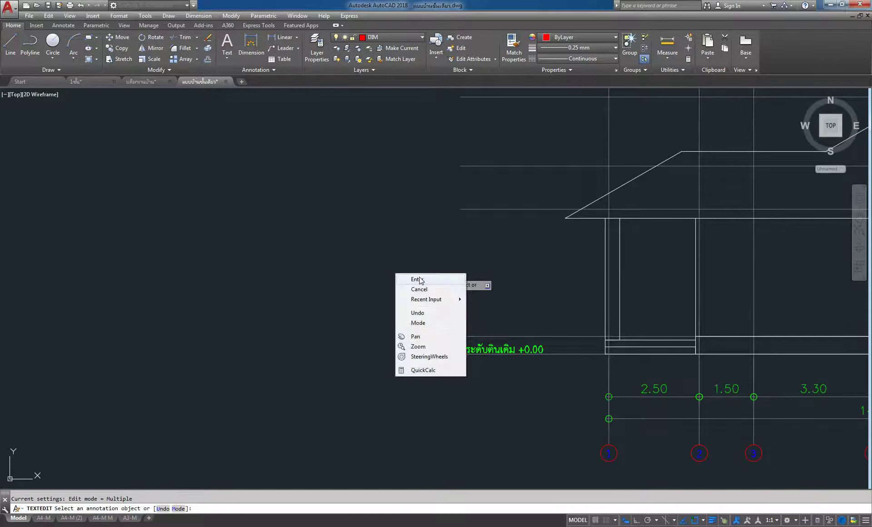
pyautogui.click(420, 280)
pyautogui.scroll(2, 500, 371)
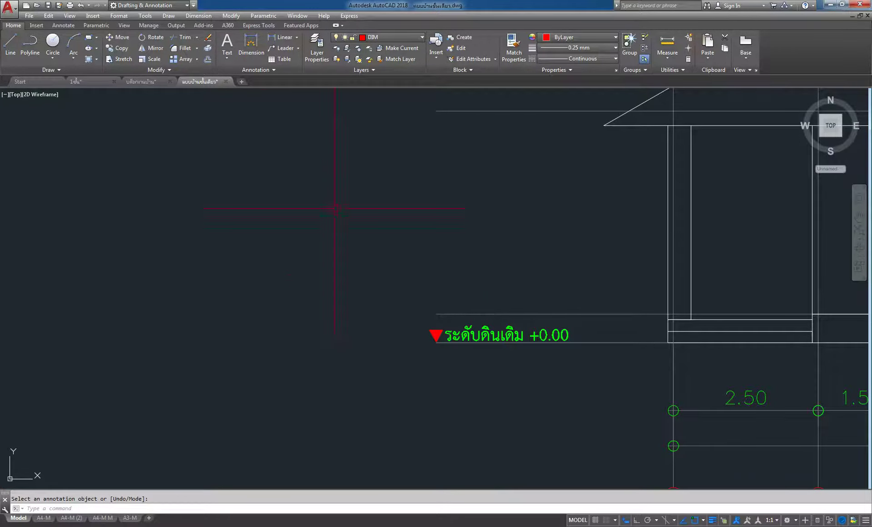
# Step: Start copying the ground-level triangle and label, with the triangle tip as base point
pyautogui.click(119, 48)
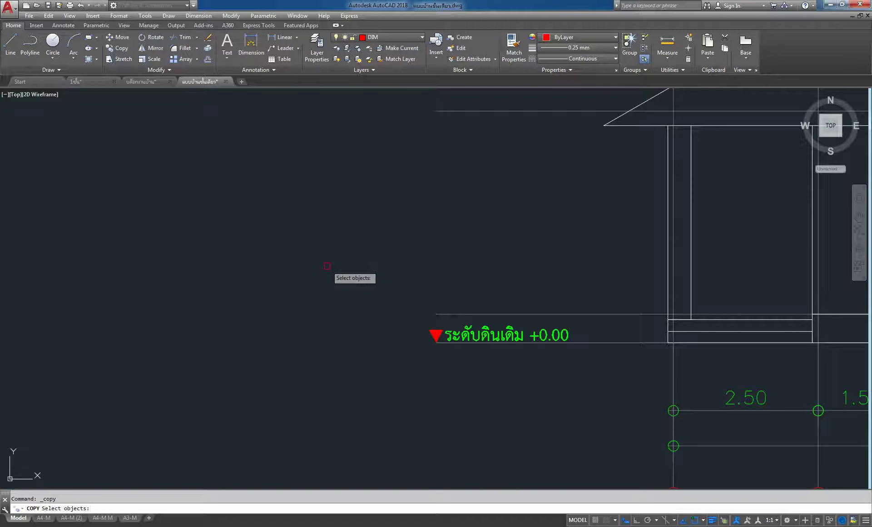
pyautogui.click(360, 279)
pyautogui.click(632, 410)
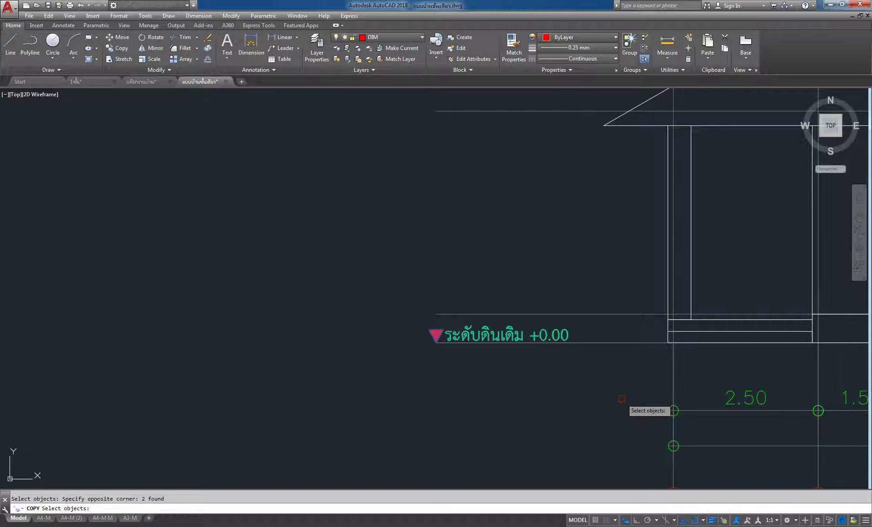
pyautogui.press('Return')
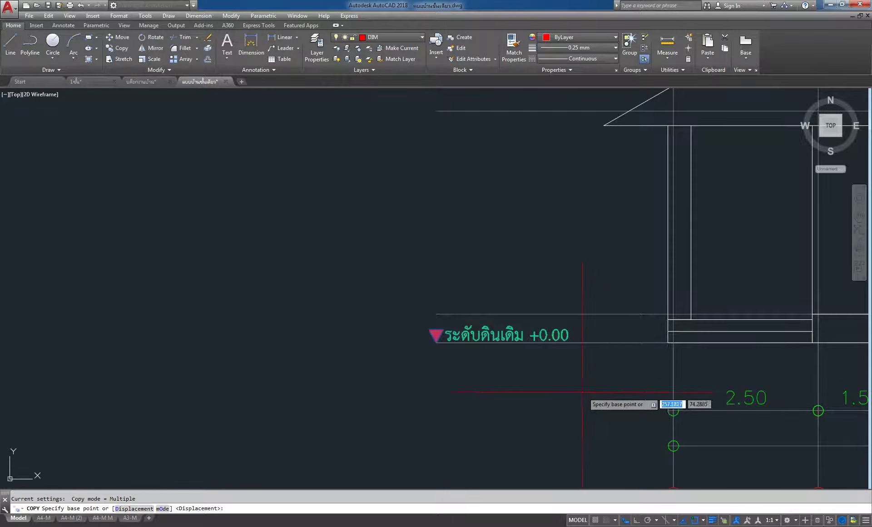
pyautogui.scroll(5, 413, 347)
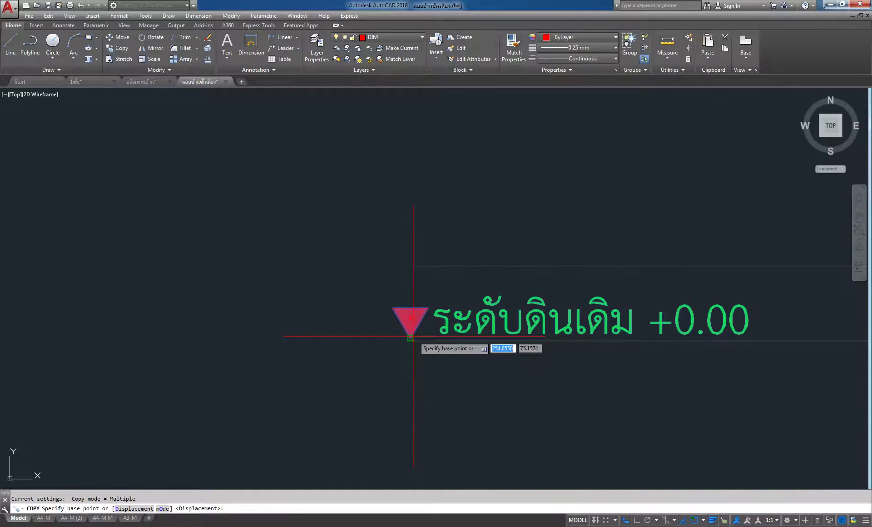
pyautogui.scroll(1, 412, 353)
pyautogui.scroll(4, 402, 349)
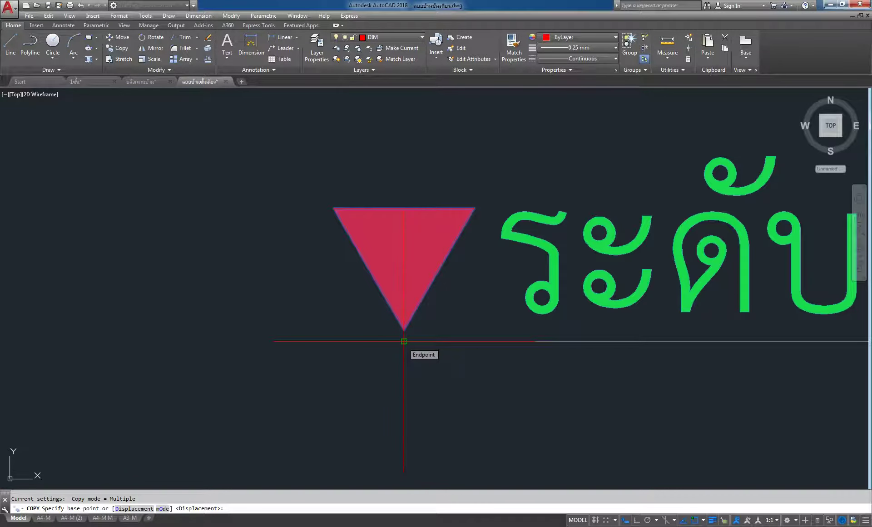
pyautogui.click(403, 341)
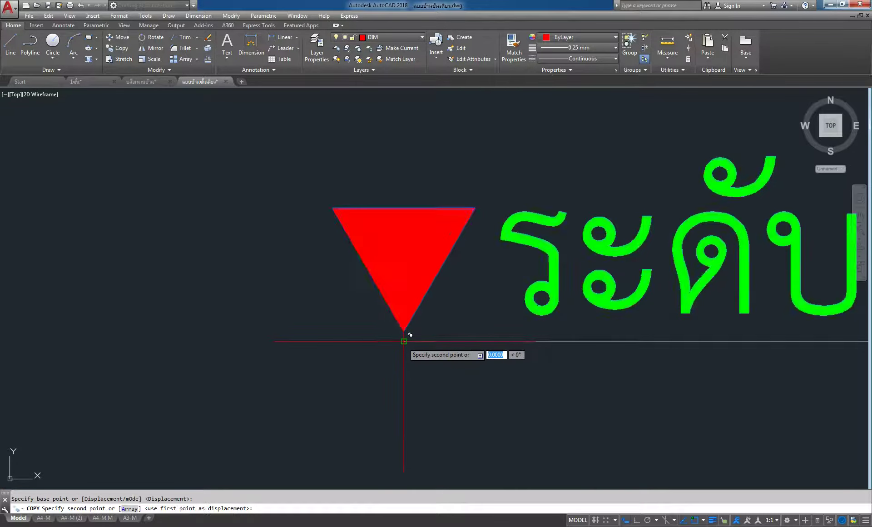
# Step: Place marker copies on the floor line, the eave line and two higher roof lines
pyautogui.scroll(-5, 403, 341)
pyautogui.click(404, 268)
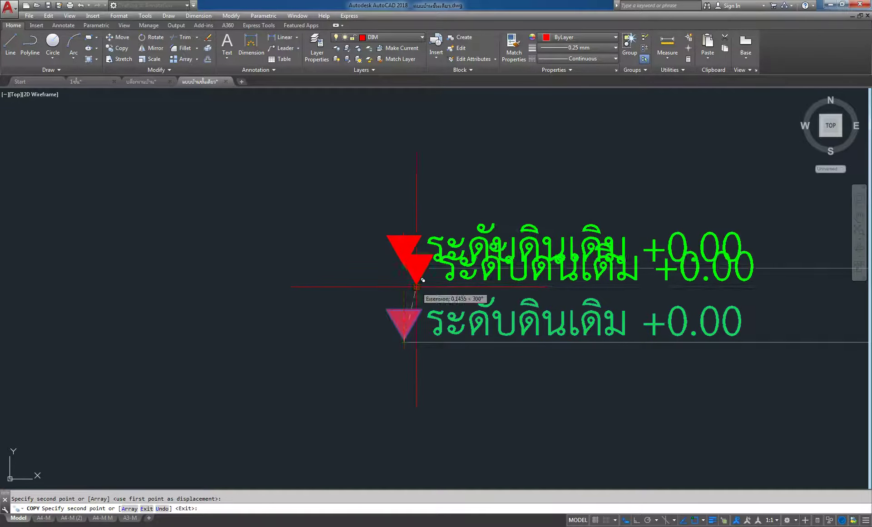
pyautogui.scroll(-3, 406, 245)
pyautogui.scroll(2, 408, 213)
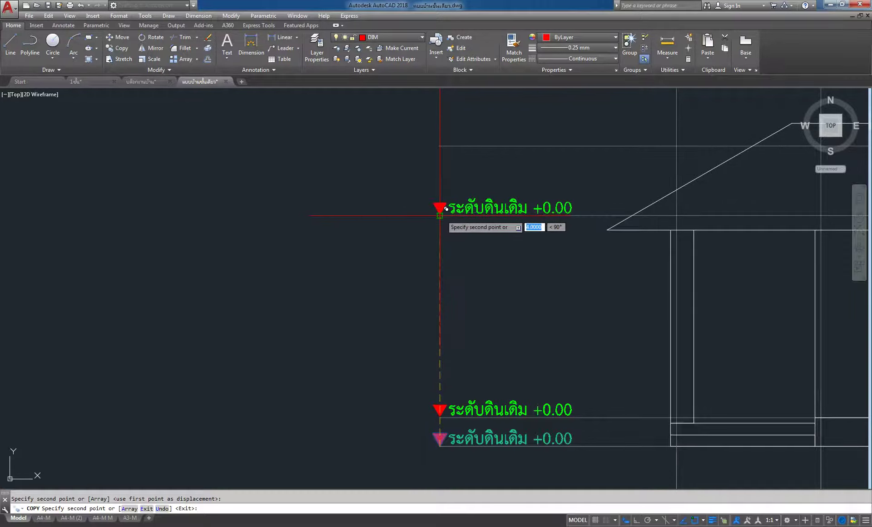
pyautogui.click(439, 215)
pyautogui.click(445, 136)
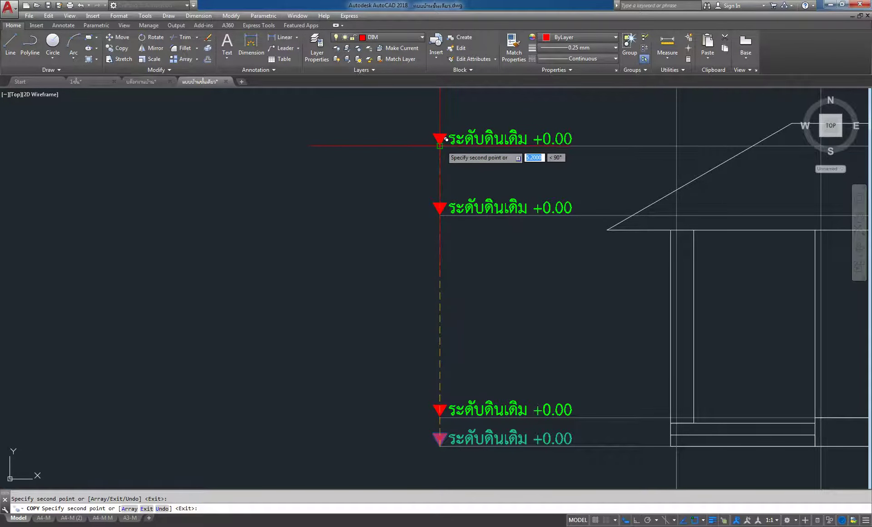
pyautogui.moveTo(497, 155); pyautogui.dragTo(540, 351, button='middle')
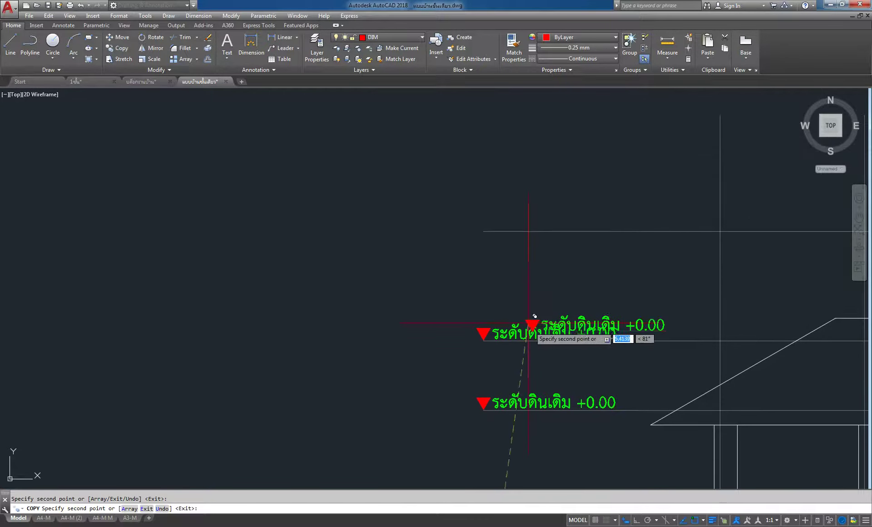
pyautogui.click(483, 231)
pyautogui.scroll(-2, 488, 332)
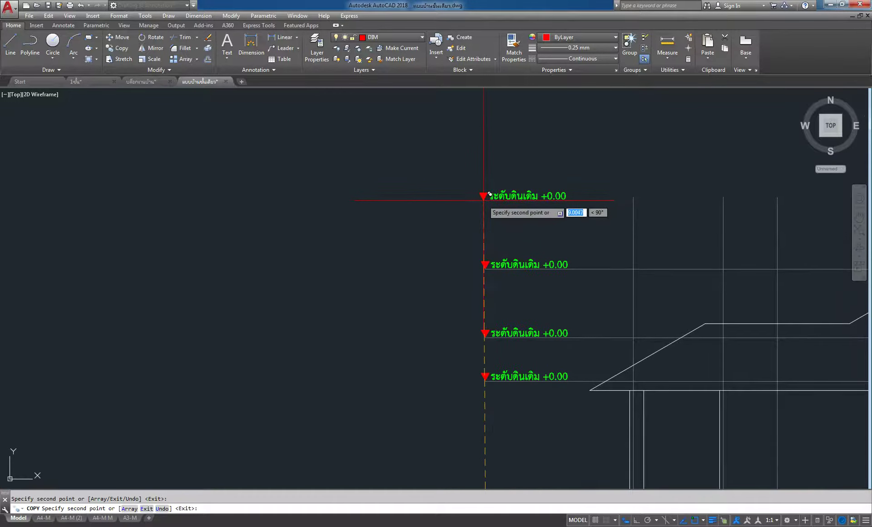
pyautogui.press('Escape')
pyautogui.scroll(-2, 473, 198)
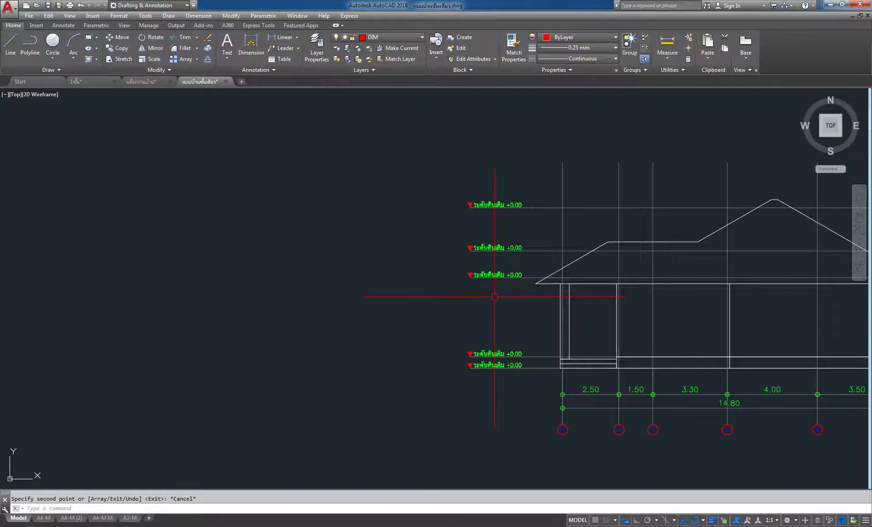
pyautogui.scroll(5, 495, 354)
# Step: Replace ดินเดิม with พื้น in the label just above ground
pyautogui.click(513, 333)
pyautogui.doubleClick(513, 333)
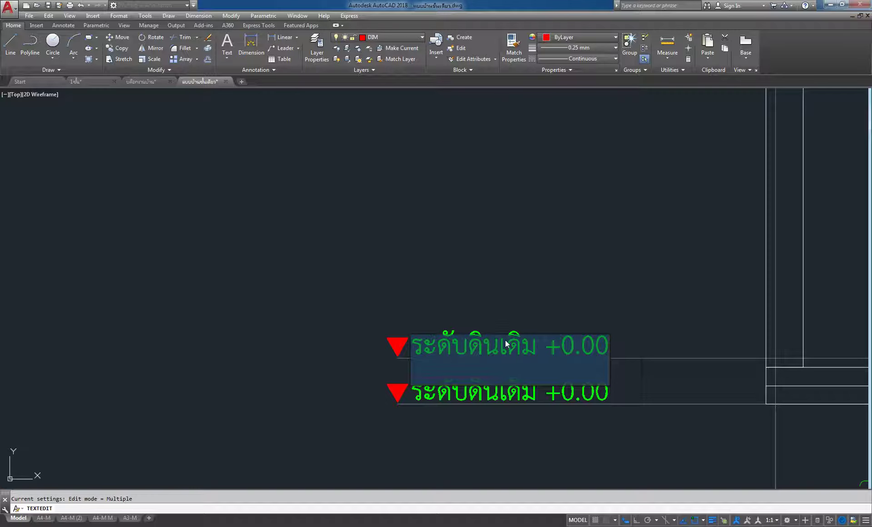
pyautogui.click(534, 341)
pyautogui.press('BackSpace')
pyautogui.press('BackSpace')
pyautogui.press('BackSpace')
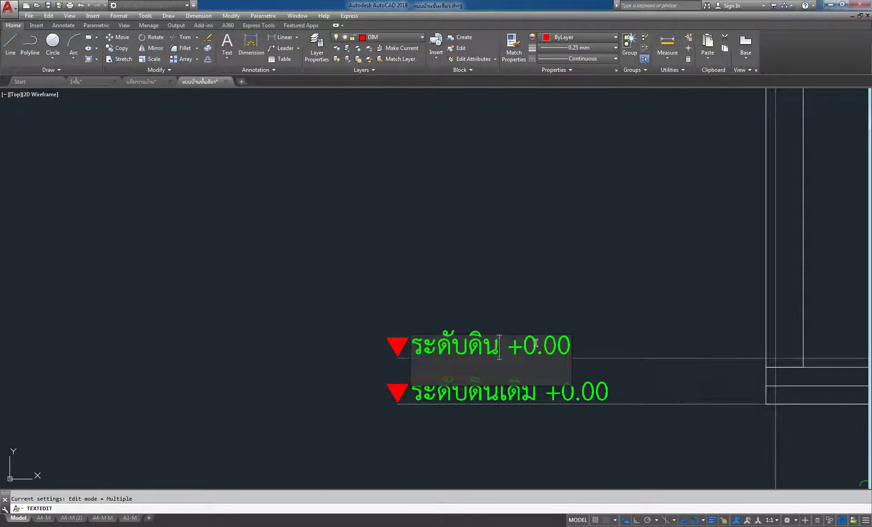
pyautogui.press('BackSpace')
pyautogui.press('BackSpace')
pyautogui.press('BackSpace')
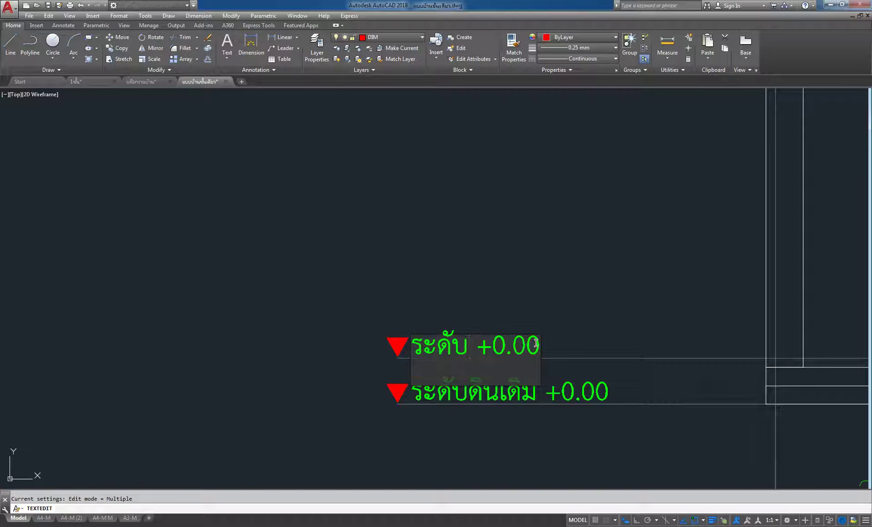
pyautogui.write('r')
pyautogui.press('BackSpace')
pyautogui.write('พื้')
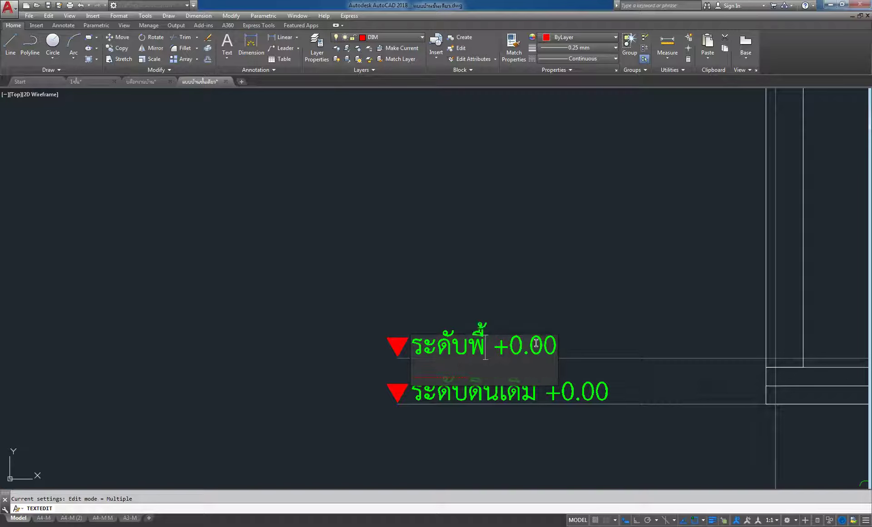
pyautogui.write('น')
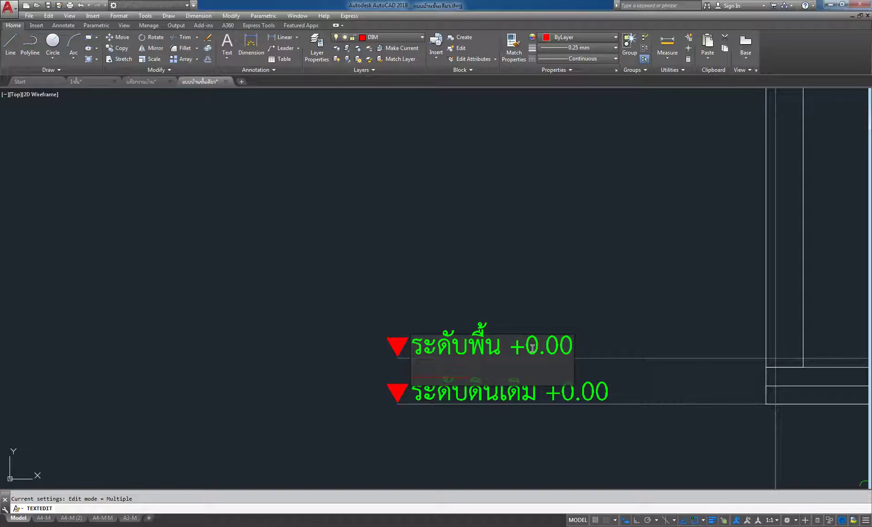
# Step: Change that label's elevation from +0.00 to +0.50
pyautogui.click(541, 348)
pyautogui.click(556, 347)
pyautogui.press('BackSpace')
pyautogui.write('5')
pyautogui.click(582, 263)
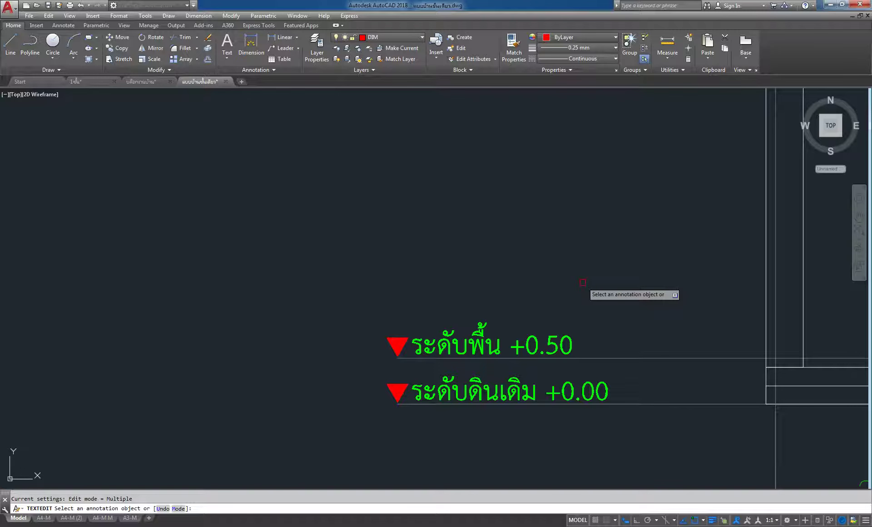
# Step: Reword the next copied label from ระดับดินเดิม to ระดับหลังอะเส
pyautogui.scroll(-2, 563, 191)
pyautogui.scroll(-1, 558, 204)
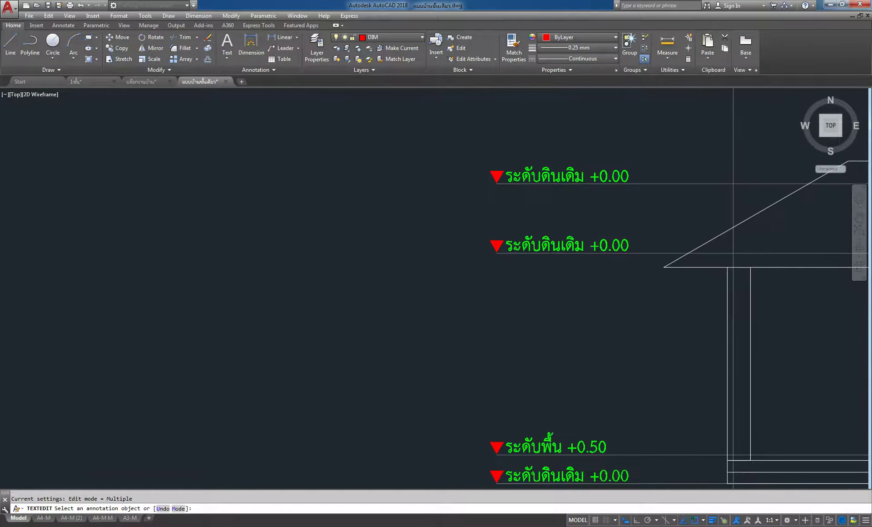
pyautogui.scroll(5, 551, 224)
pyautogui.click(548, 256)
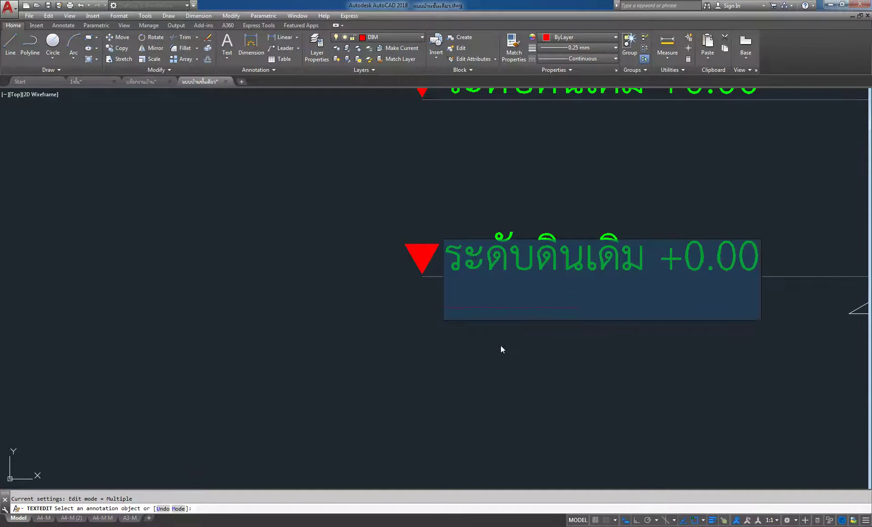
pyautogui.click(653, 260)
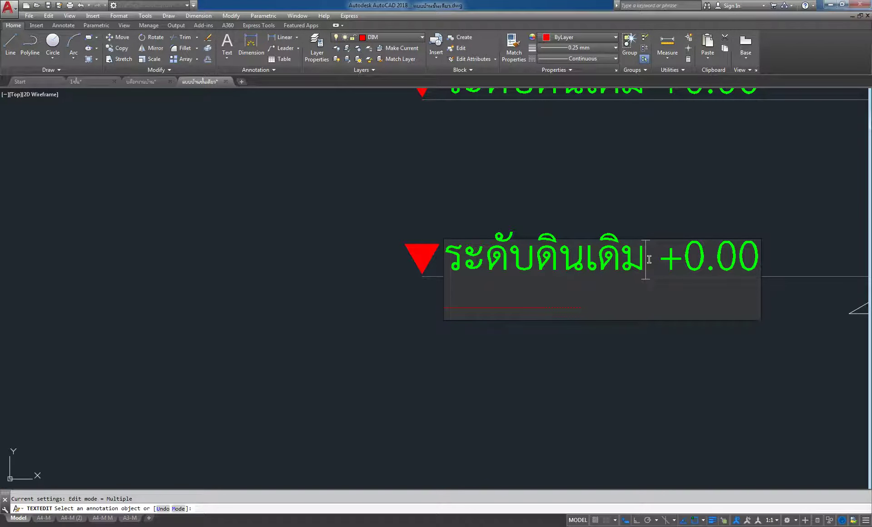
pyautogui.press('BackSpace')
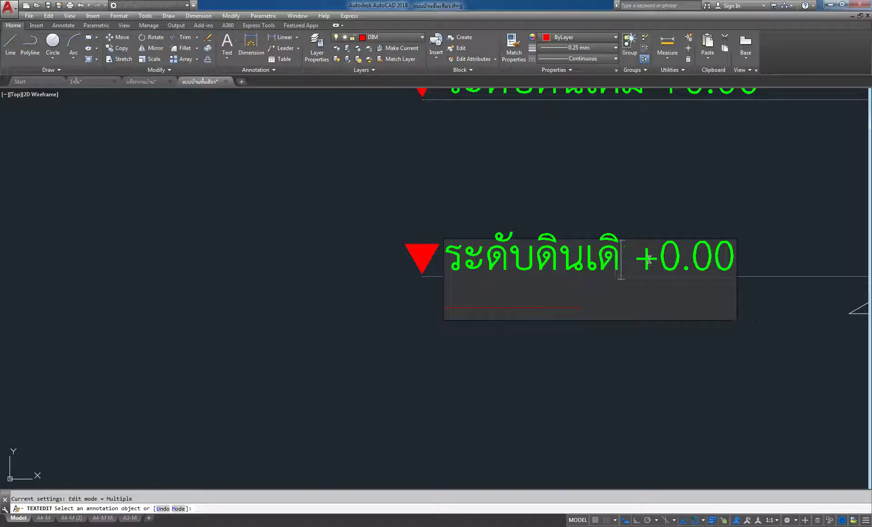
pyautogui.press('BackSpace')
pyautogui.press('BackSpace')
pyautogui.press('BackSpace')
pyautogui.press('BackSpace')
pyautogui.press('BackSpace')
pyautogui.press('BackSpace')
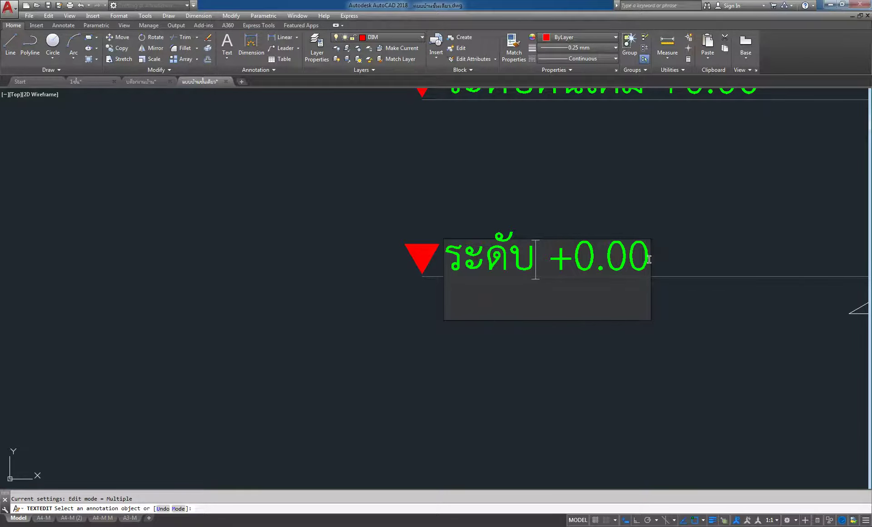
pyautogui.write('ร')
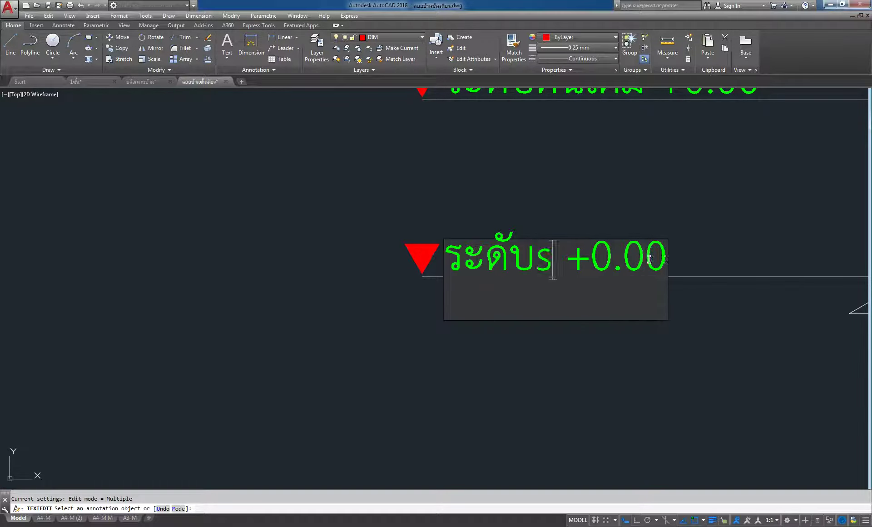
pyautogui.press('BackSpace')
pyautogui.write('ห')
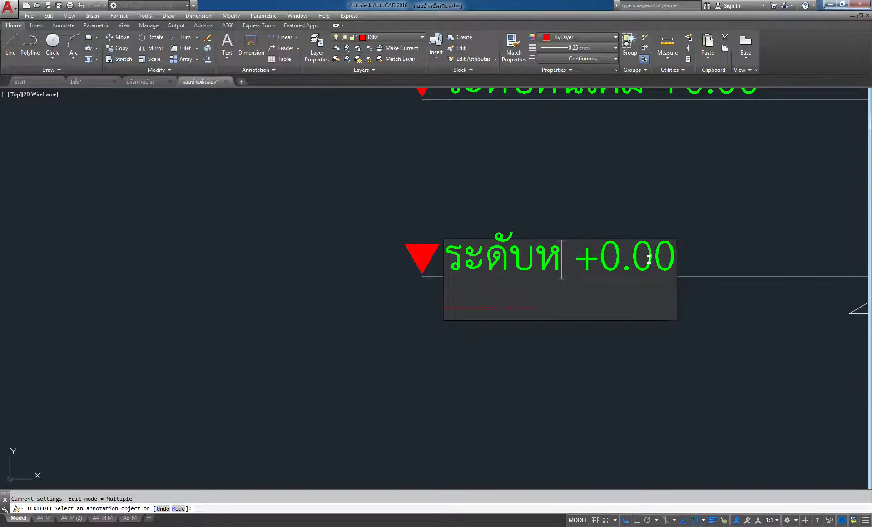
pyautogui.write('ลัง')
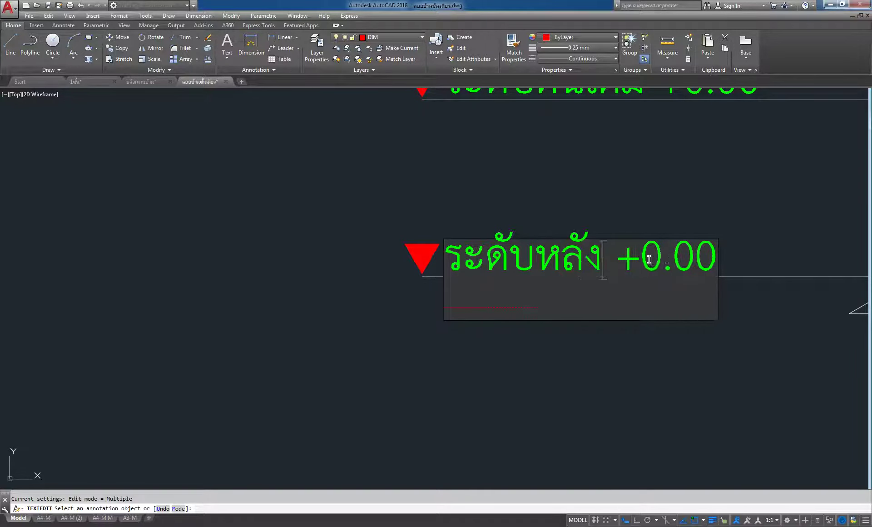
pyautogui.write('อะเส')
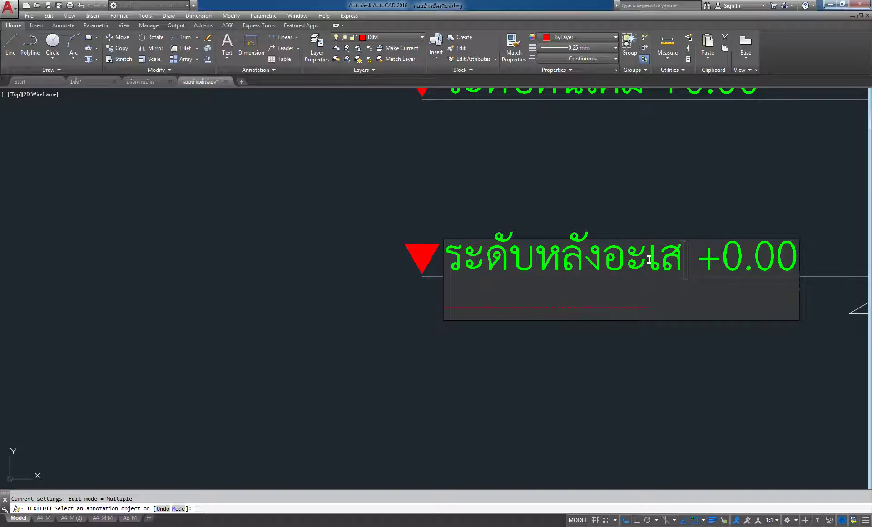
# Step: Change that eave label's elevation from +0.00 to +4.00
pyautogui.click(742, 265)
pyautogui.press('BackSpace')
pyautogui.write('4')
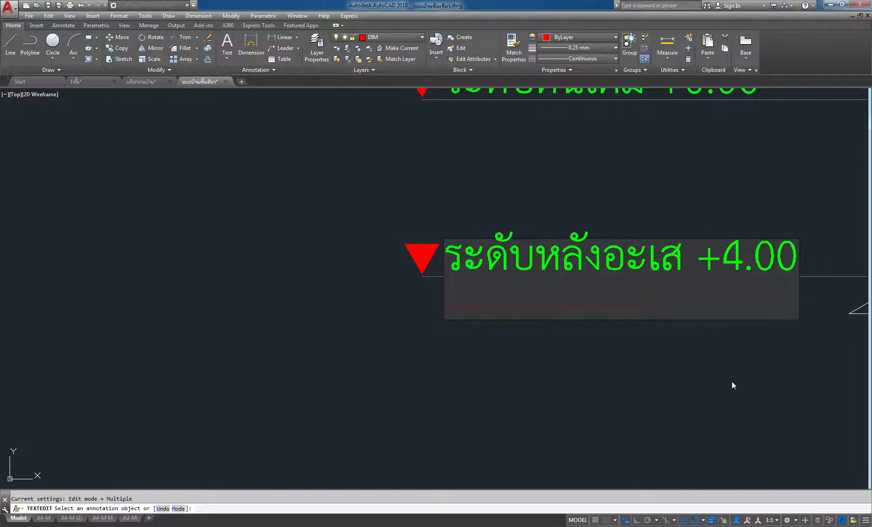
pyautogui.click(732, 385)
pyautogui.scroll(-2, 636, 317)
# Step: Reword the next +0.00 label to ระดับหลังอกไก่
pyautogui.scroll(-2, 545, 227)
pyautogui.scroll(-1, 500, 261)
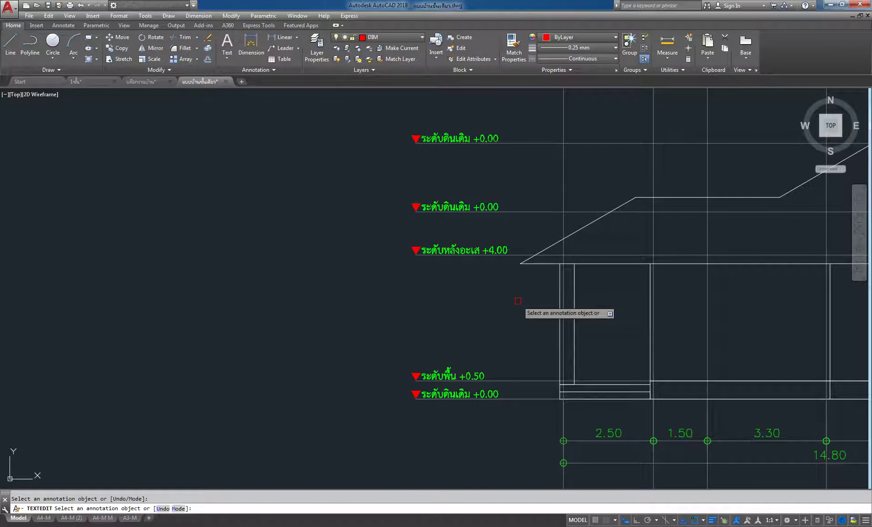
pyautogui.scroll(5, 500, 227)
pyautogui.scroll(-2, 494, 207)
pyautogui.moveTo(494, 207); pyautogui.dragTo(492, 260, button='middle')
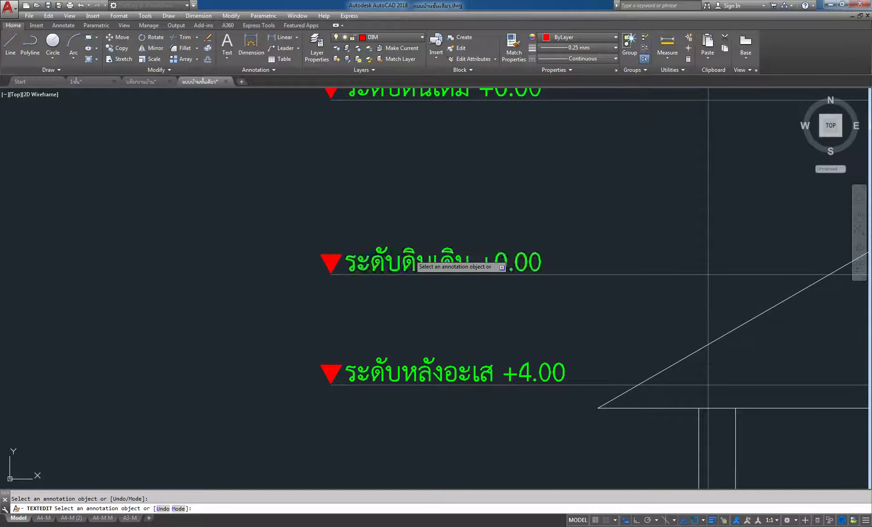
pyautogui.click(470, 268)
pyautogui.click(470, 266)
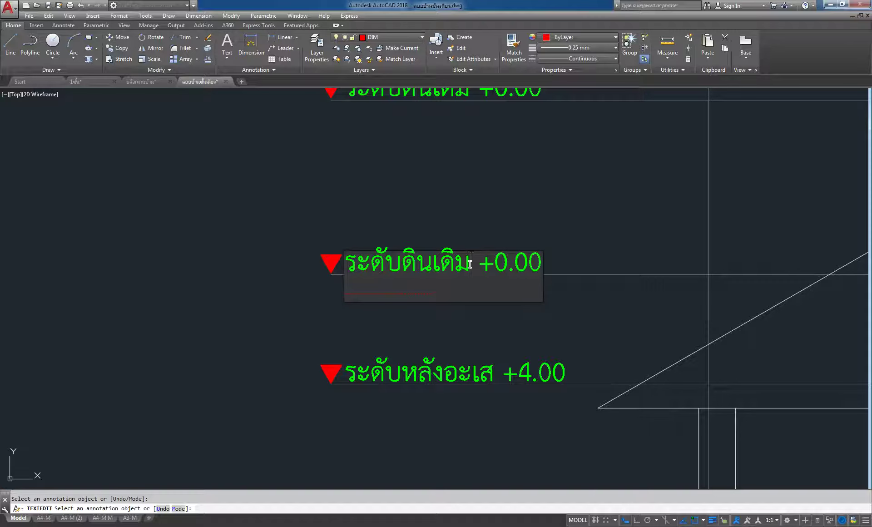
pyautogui.press('BackSpace')
pyautogui.press('BackSpace')
pyautogui.press('BackSpace')
pyautogui.press('BackSpace')
pyautogui.press('BackSpace')
pyautogui.press('BackSpace')
pyautogui.press('BackSpace')
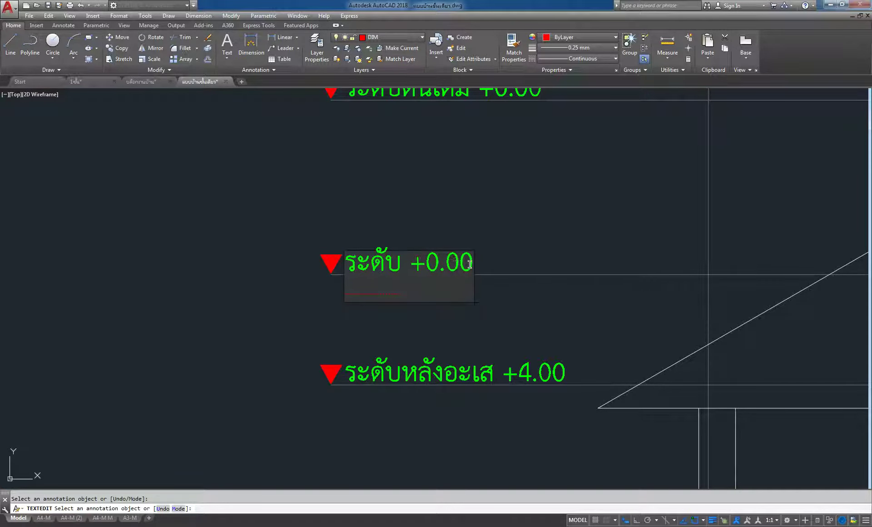
pyautogui.write('ร')
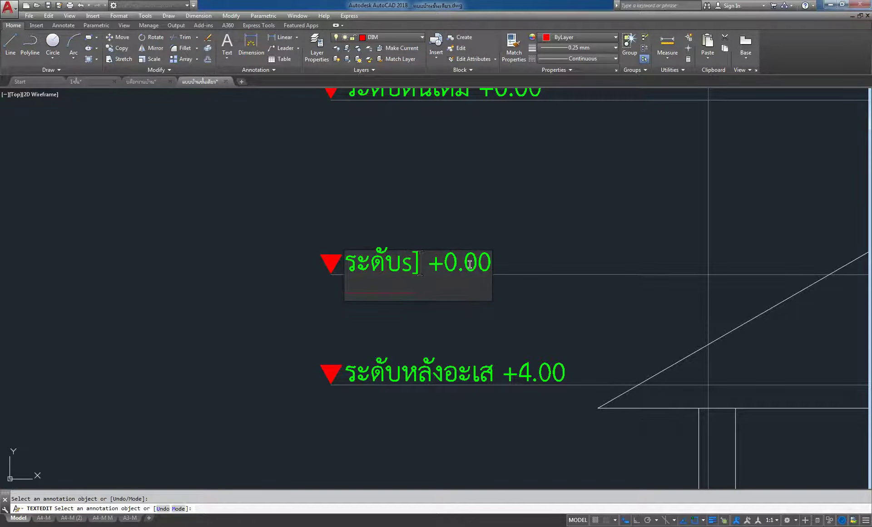
pyautogui.press('BackSpace')
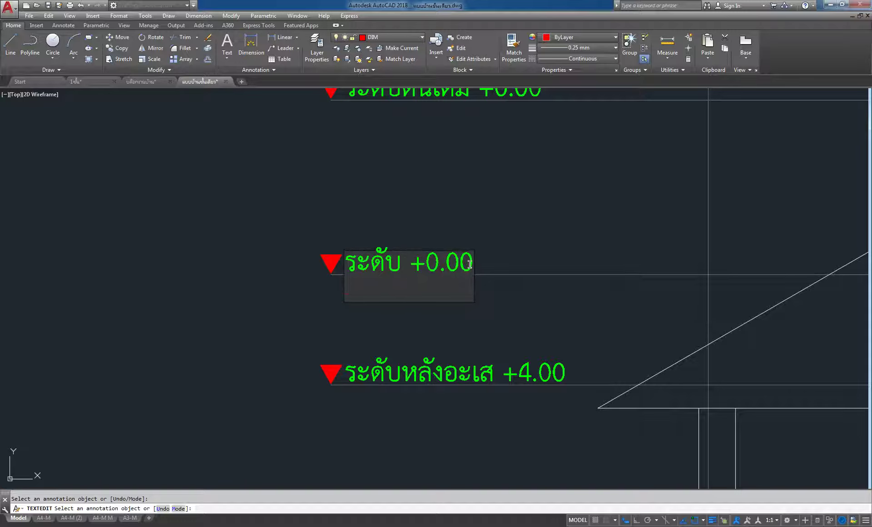
pyautogui.write('หลัง')
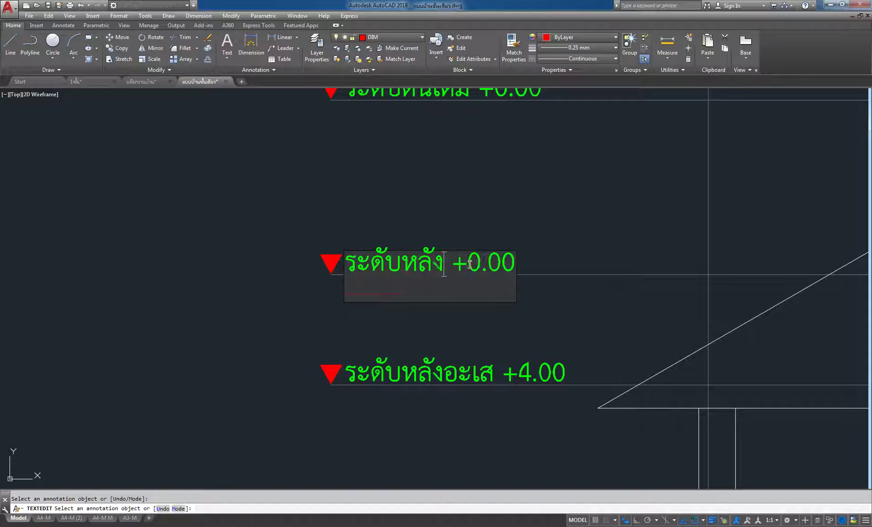
pyautogui.write('อก')
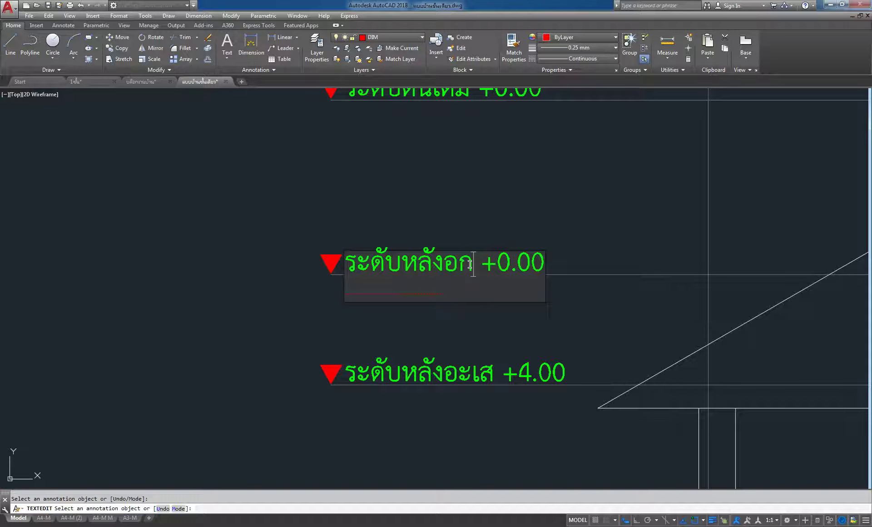
pyautogui.write('ไก่')
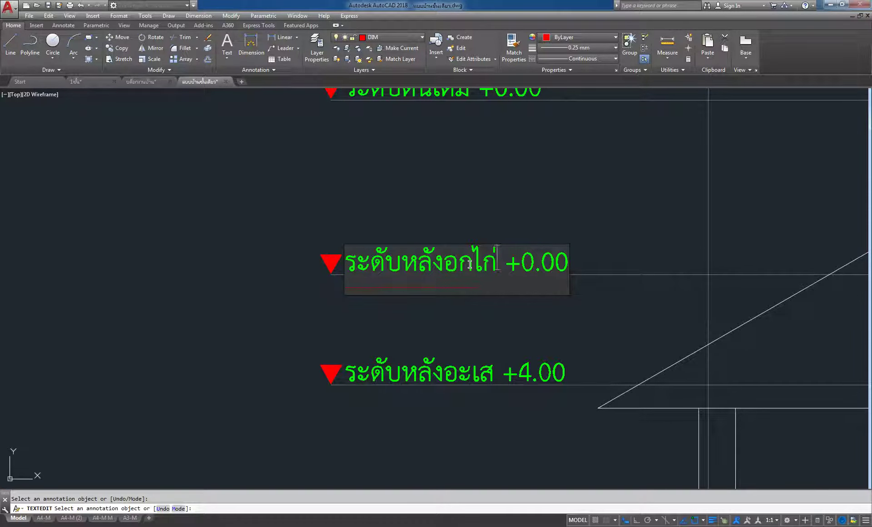
# Step: Replace the 0 in its level value with 5.20, giving +5.20.00
pyautogui.click(537, 259)
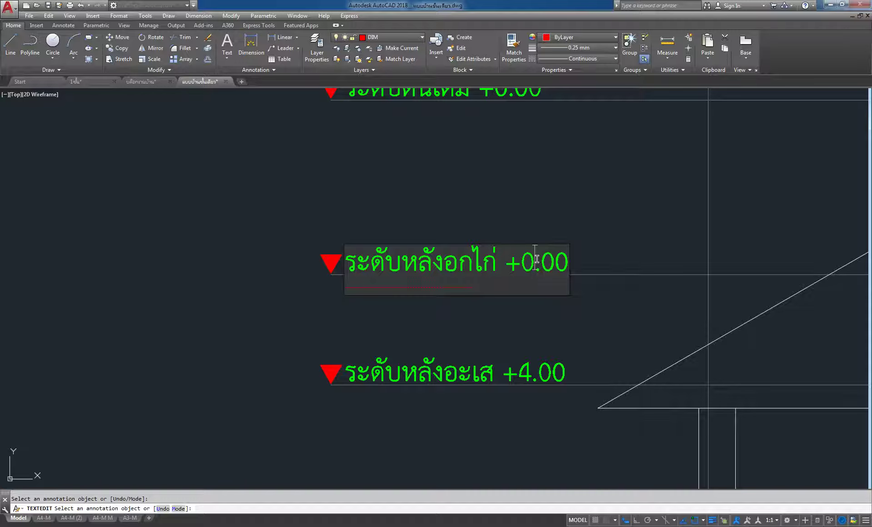
pyautogui.press('BackSpace')
pyautogui.write('5.')
pyautogui.write('20')
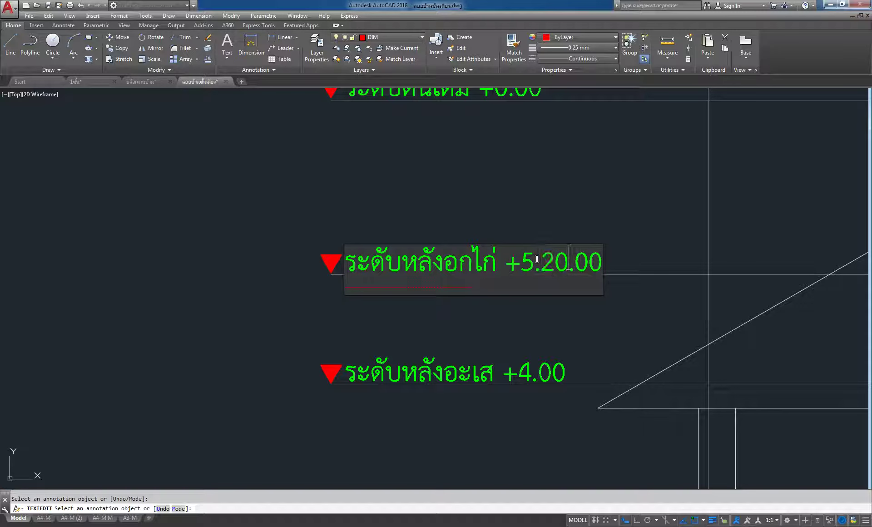
pyautogui.click(565, 215)
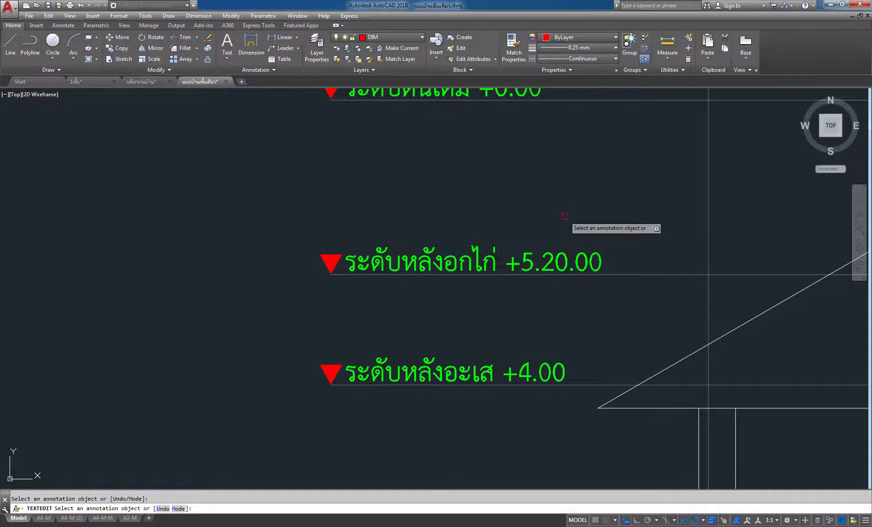
pyautogui.moveTo(561, 196); pyautogui.dragTo(552, 305, button='middle')
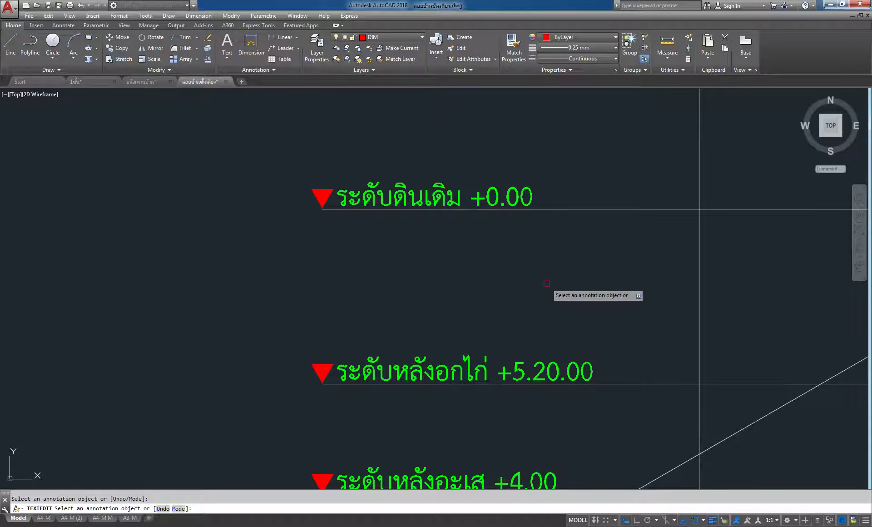
# Step: Reword the topmost level label to ระดับหลังอกไก่, leaving its +0.00 value
pyautogui.click(395, 191)
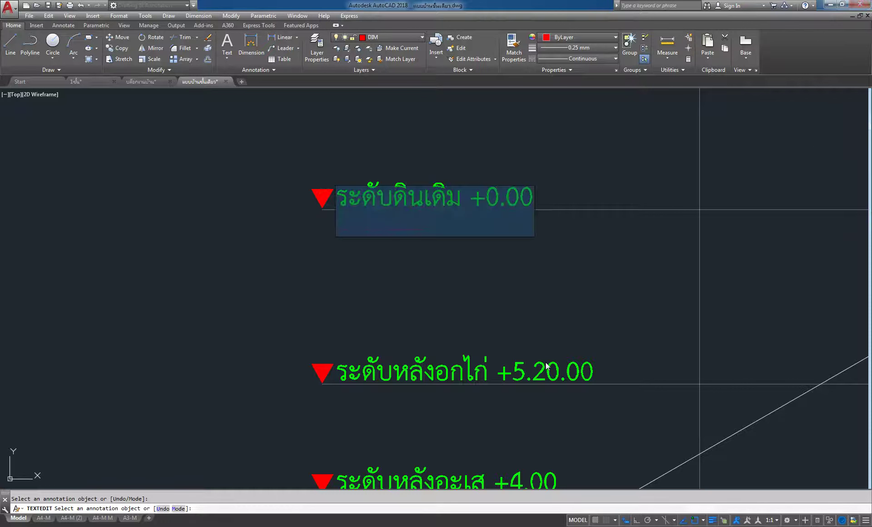
pyautogui.click(465, 197)
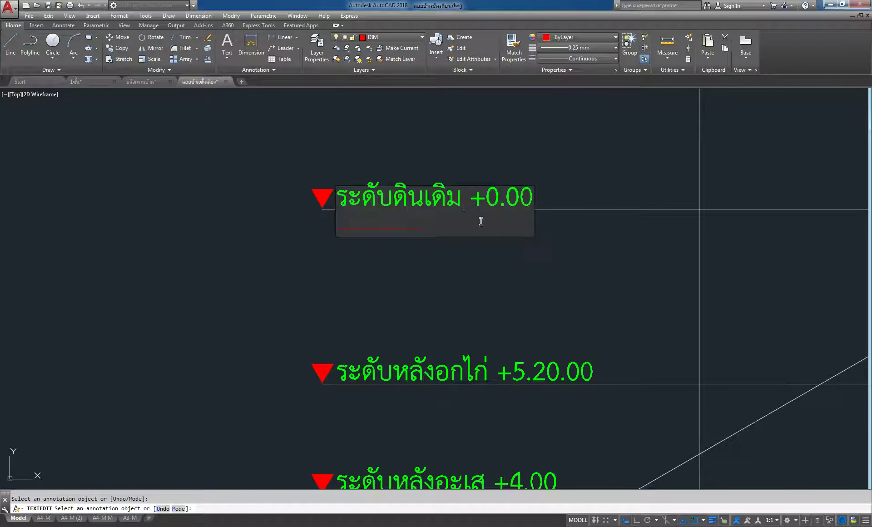
pyautogui.press('BackSpace')
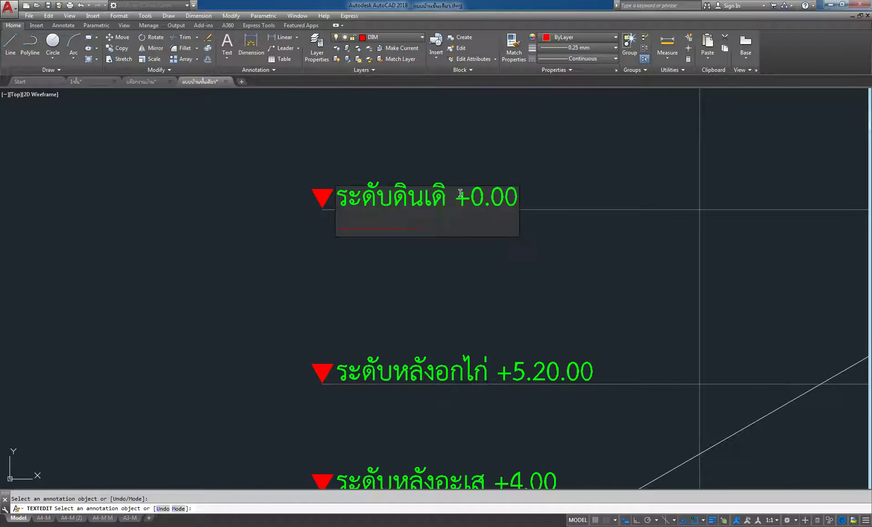
pyautogui.press('BackSpace')
pyautogui.press('BackSpace')
pyautogui.press('BackSpace')
pyautogui.press('BackSpace')
pyautogui.press('BackSpace')
pyautogui.press('BackSpace')
pyautogui.press('BackSpace')
pyautogui.press('BackSpace')
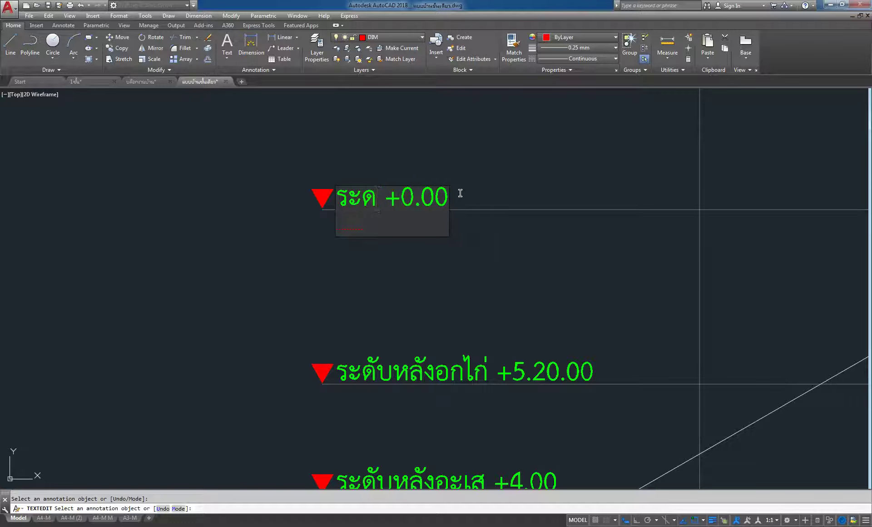
pyautogui.write('y')
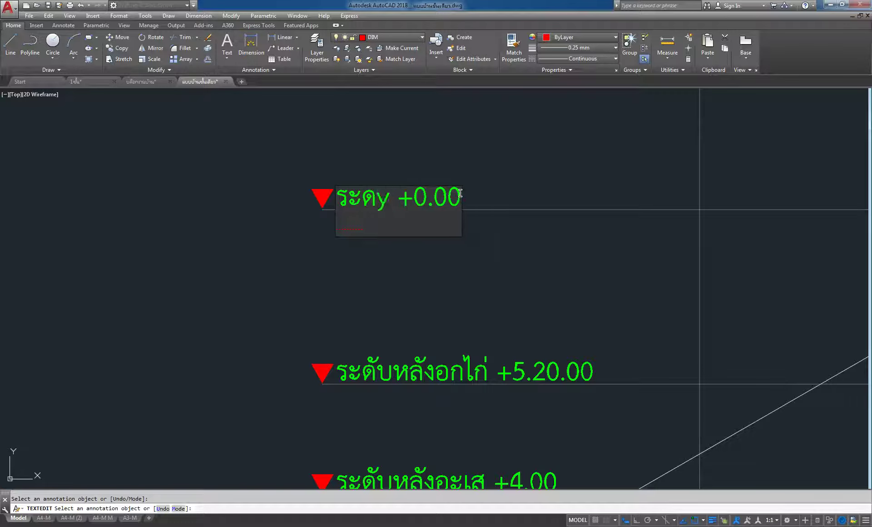
pyautogui.press('BackSpace')
pyautogui.write('ับ')
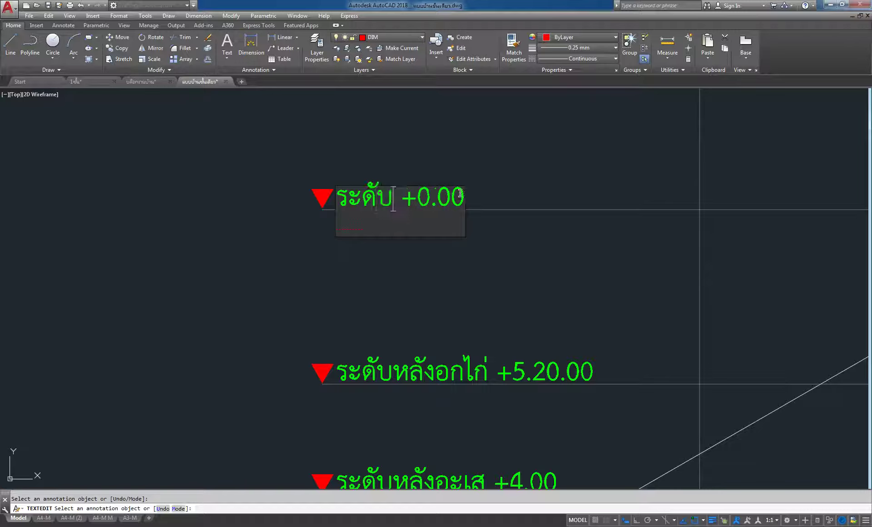
pyautogui.write('หลัง')
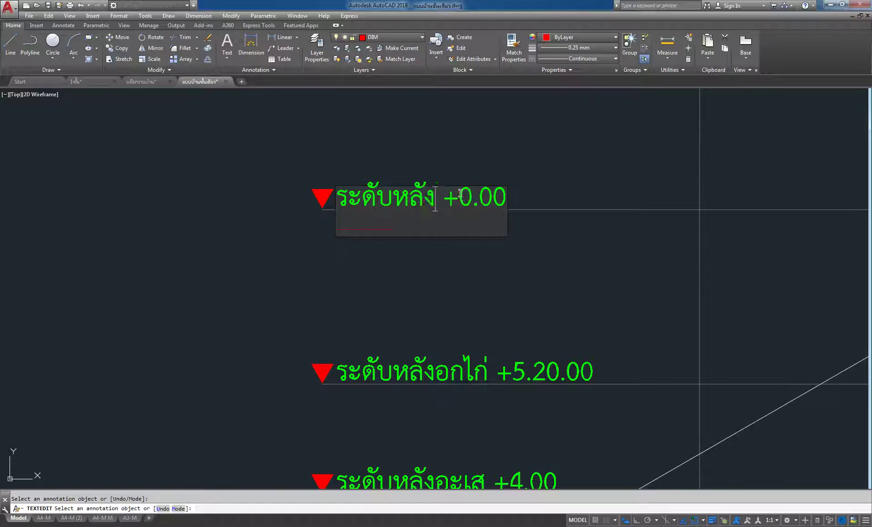
pyautogui.write('อก')
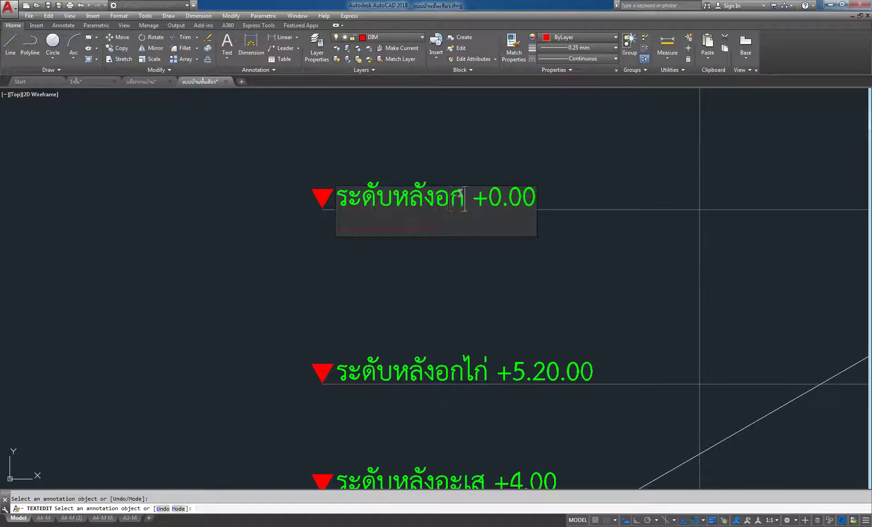
pyautogui.write('ไก่')
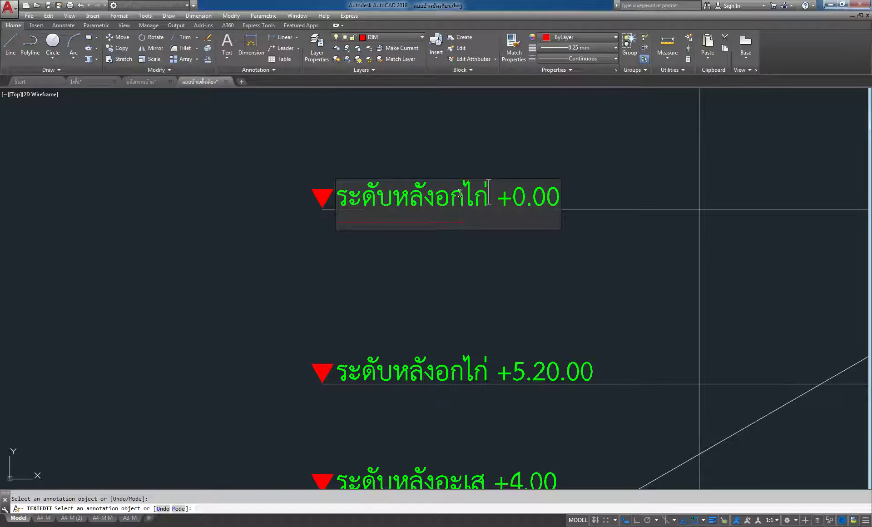
pyautogui.click(527, 198)
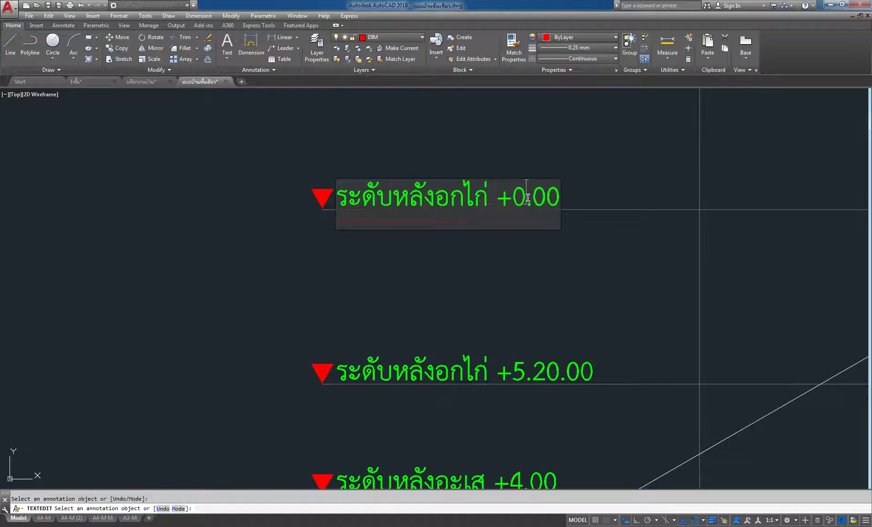
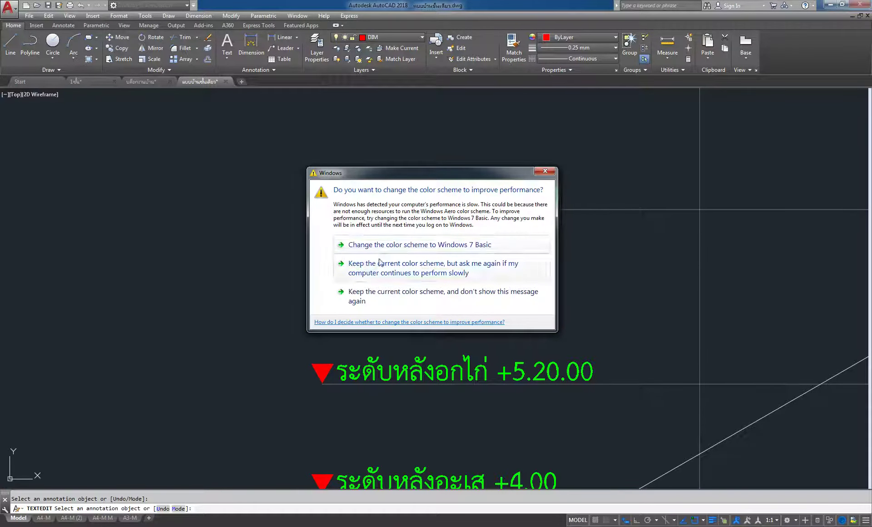
# Step: Dismiss the colour-scheme warning and change the top ridge label to +7.10
pyautogui.click(400, 244)
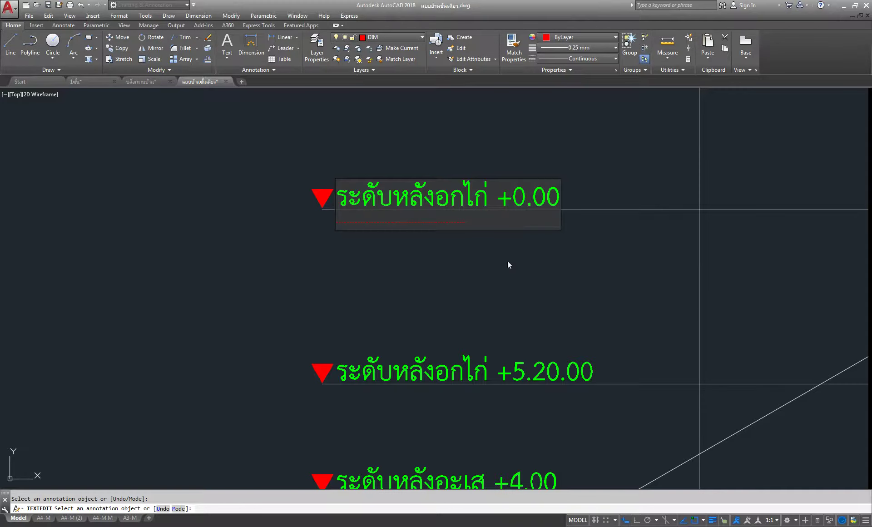
pyautogui.press('BackSpace')
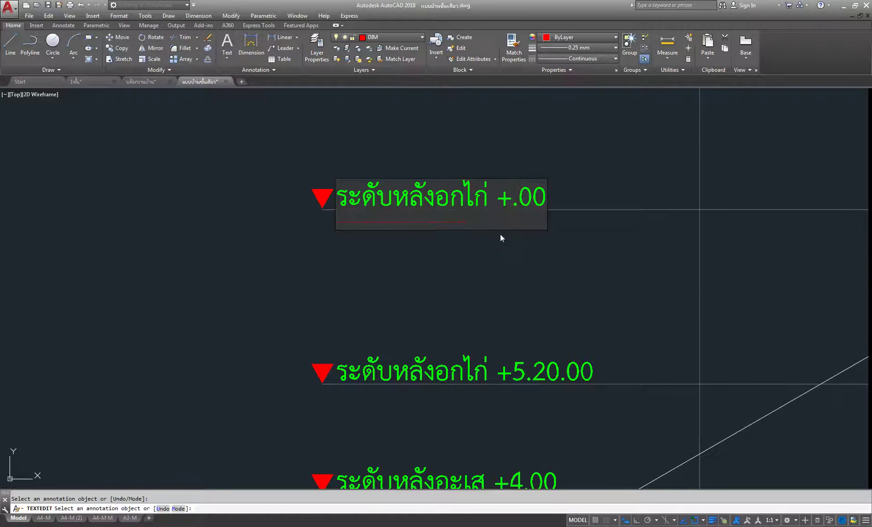
pyautogui.write('7')
pyautogui.click(544, 181)
pyautogui.press('BackSpace')
pyautogui.write('1')
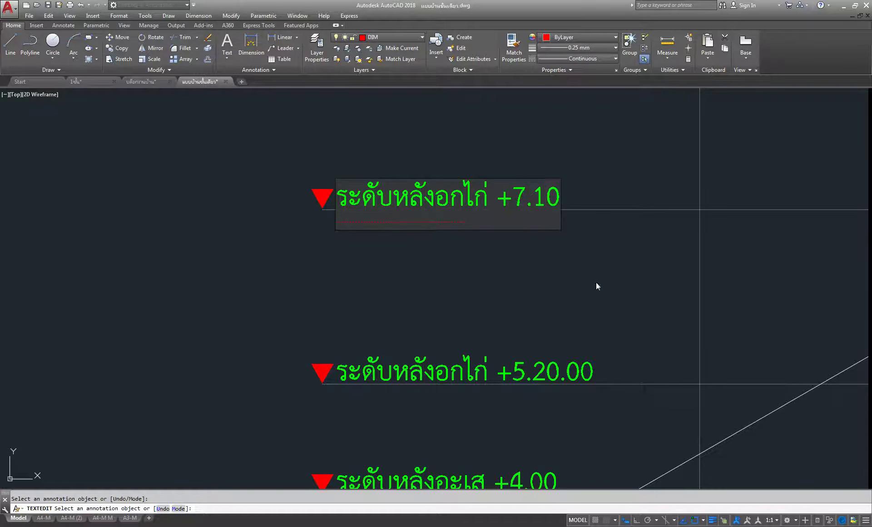
pyautogui.click(596, 282)
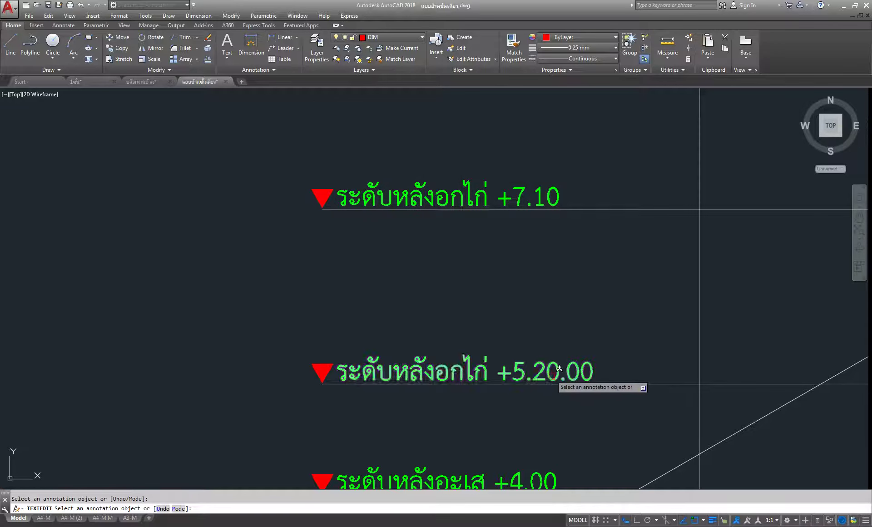
# Step: Correct the second ridge label from +5.20.00 to +5.20
pyautogui.click(588, 375)
pyautogui.click(560, 372)
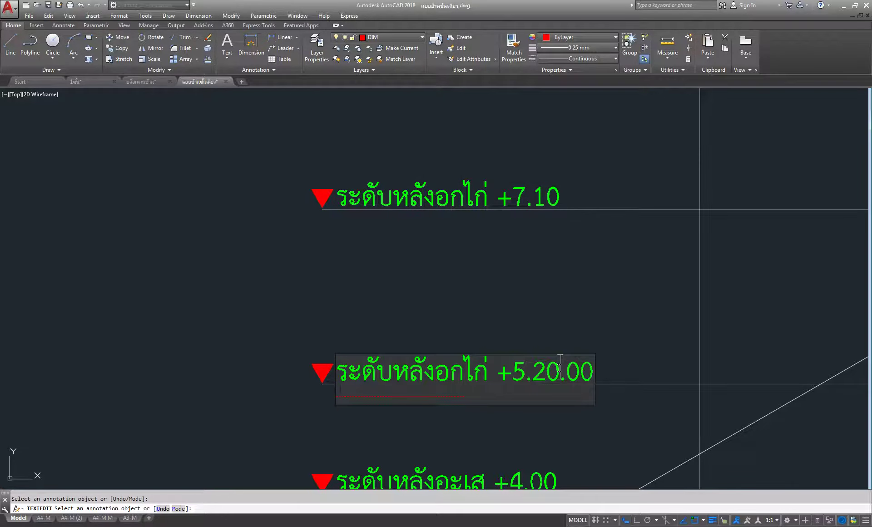
pyautogui.press('BackSpace')
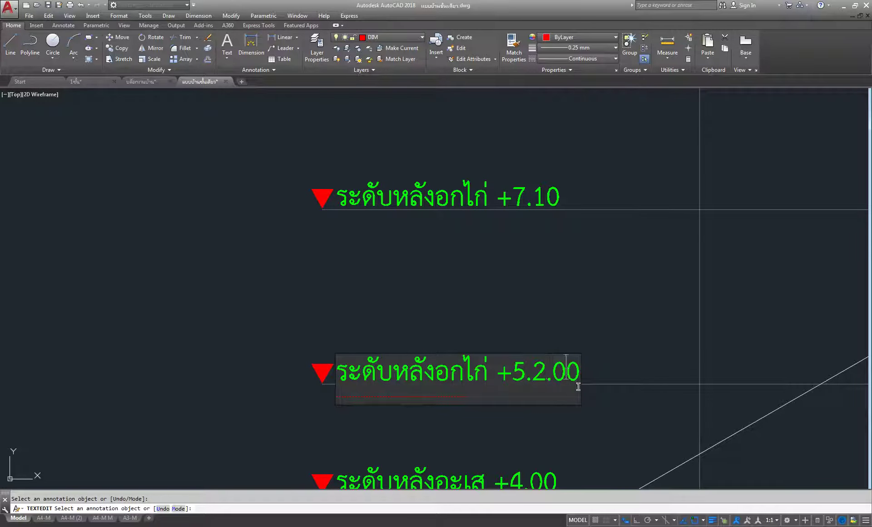
pyautogui.press('Delete')
pyautogui.press('Delete')
pyautogui.click(590, 285)
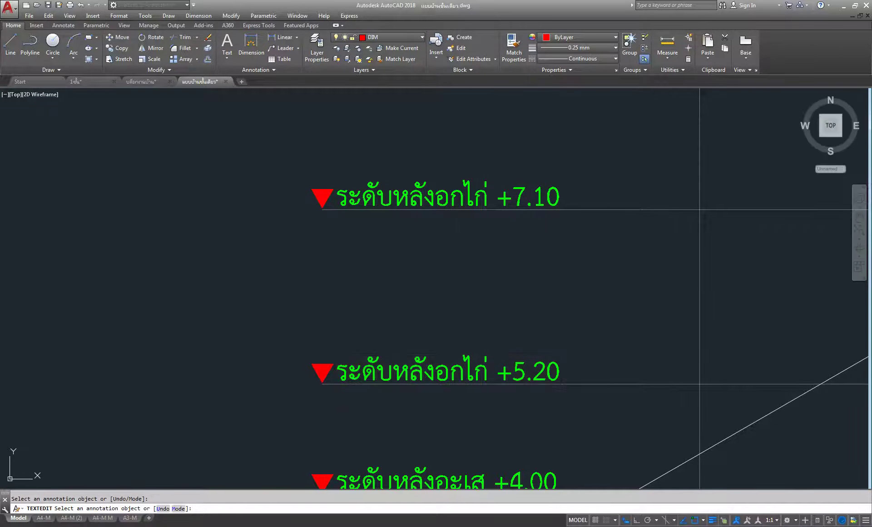
pyautogui.scroll(-6, 575, 279)
pyautogui.moveTo(576, 280); pyautogui.dragTo(399, 230, button='middle')
pyautogui.scroll(4, 499, 255)
pyautogui.moveTo(546, 206); pyautogui.dragTo(512, 234, button='middle')
pyautogui.scroll(-5, 512, 233)
pyautogui.moveTo(549, 258); pyautogui.dragTo(510, 258, button='middle')
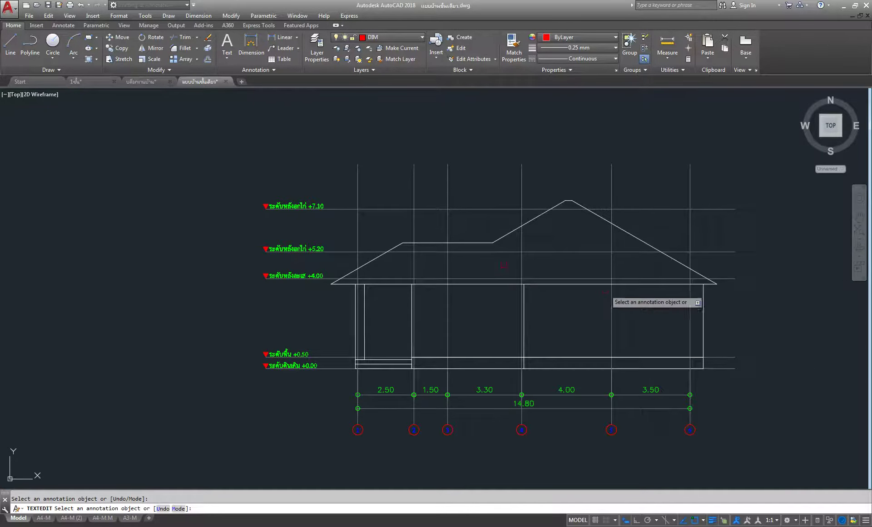
# Step: Cancel TEXTEDIT and switch the ribbon to the Annotate tools
pyautogui.scroll(4, 609, 300)
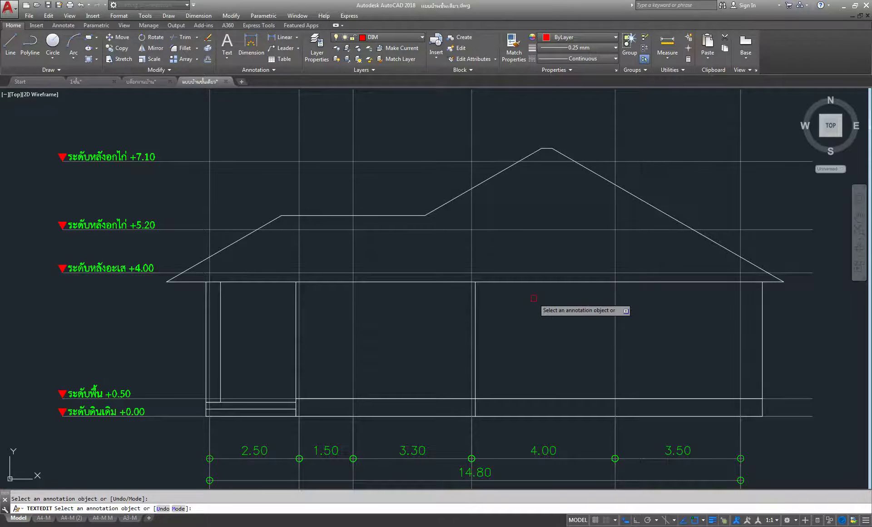
pyautogui.press('Escape')
pyautogui.scroll(-5, 534, 299)
pyautogui.scroll(2, 426, 313)
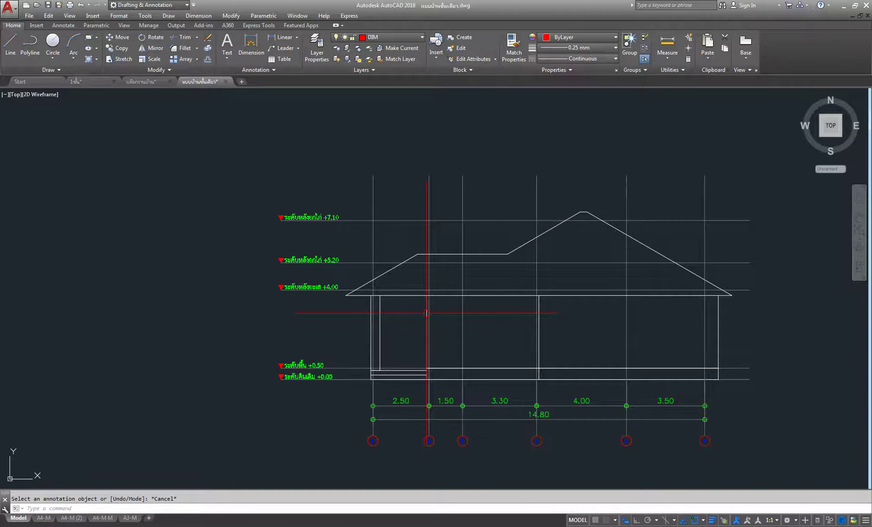
pyautogui.click(64, 26)
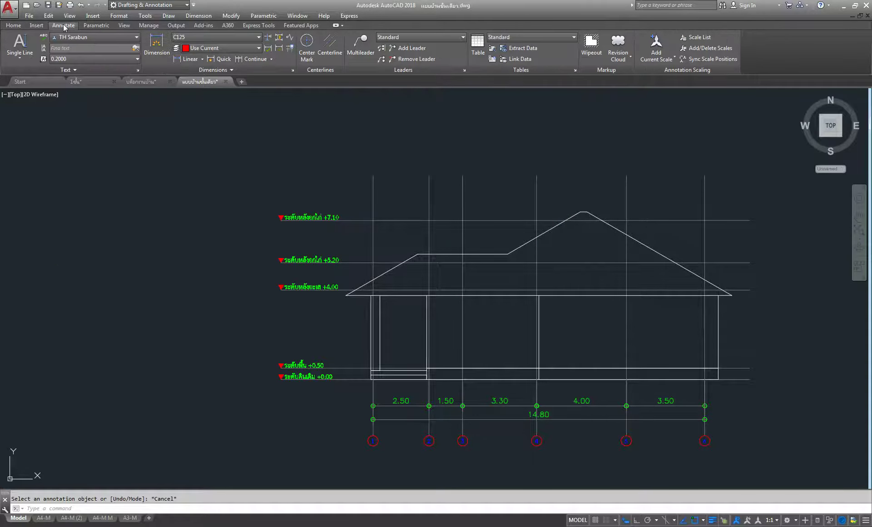
# Step: Try a linear dimension between two level markers, then abandon it
pyautogui.click(187, 58)
pyautogui.scroll(-2, 452, 213)
pyautogui.scroll(2, 336, 313)
pyautogui.scroll(2, 390, 315)
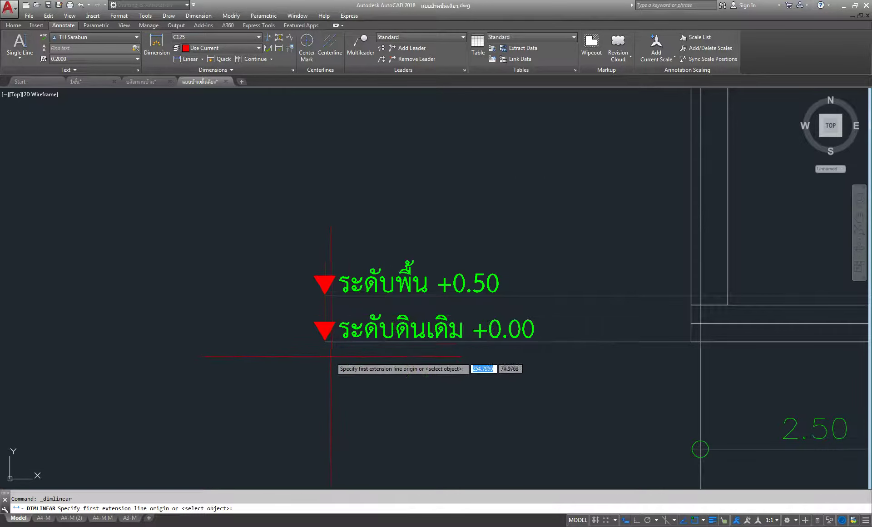
pyautogui.click(325, 340)
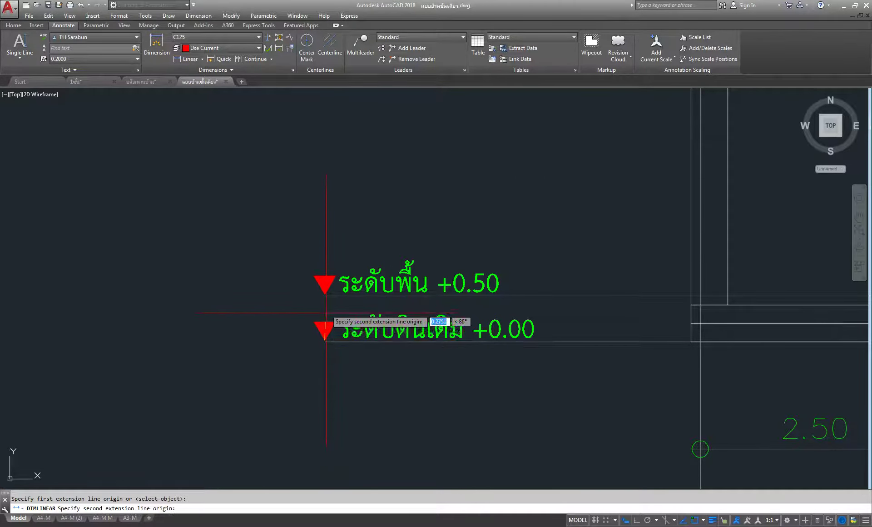
pyautogui.click(325, 295)
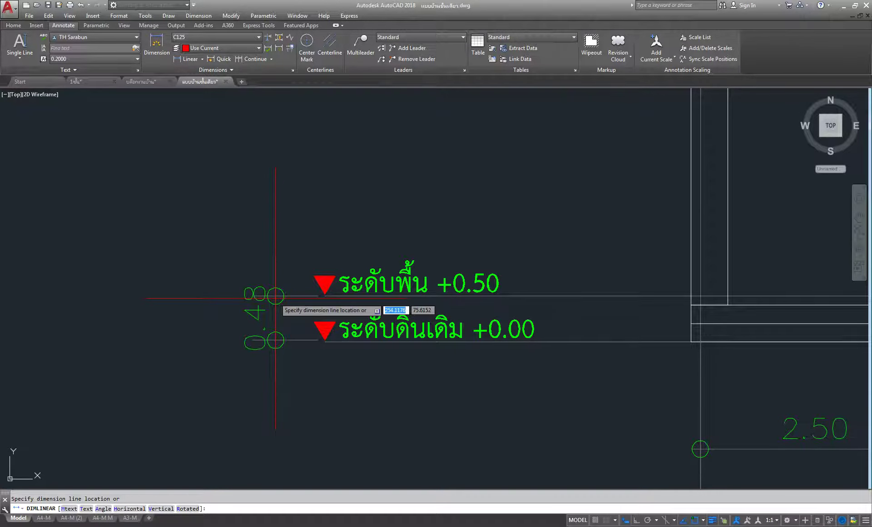
pyautogui.press('Escape')
# Step: Dimension 0.50 between the +0.00 and +0.50 markers, placed left of them
pyautogui.press('Return')
pyautogui.scroll(3, 322, 344)
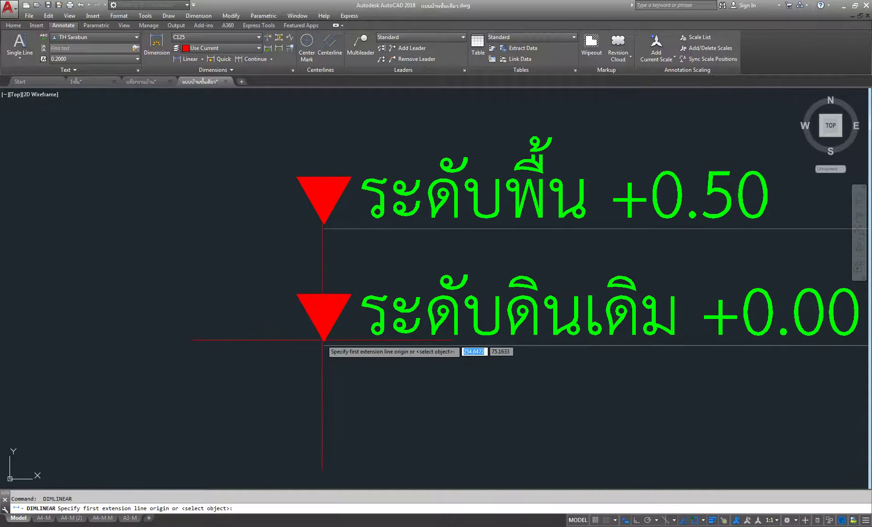
pyautogui.click(324, 346)
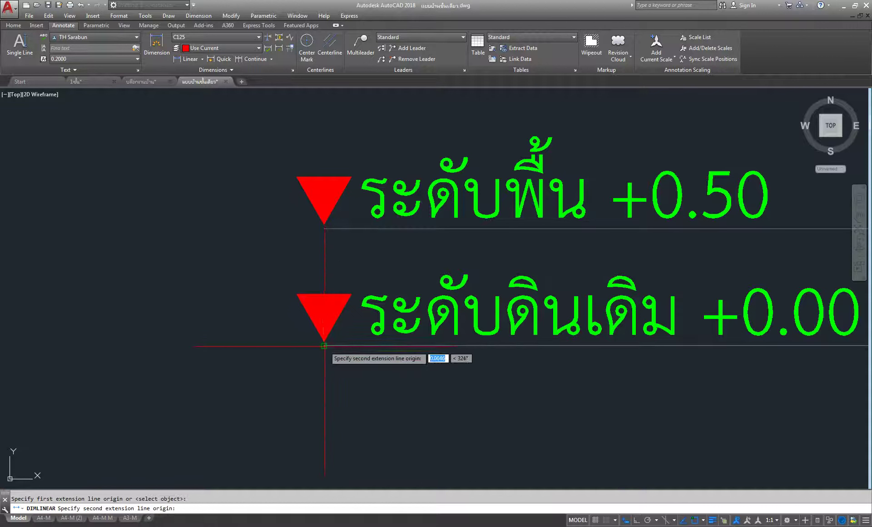
pyautogui.click(324, 229)
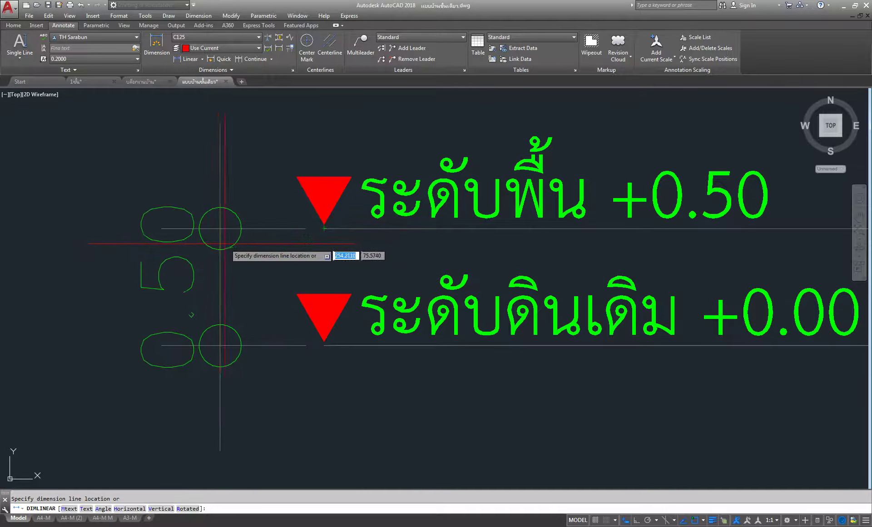
pyautogui.click(226, 244)
pyautogui.scroll(-2, 254, 245)
pyautogui.scroll(-2, 336, 266)
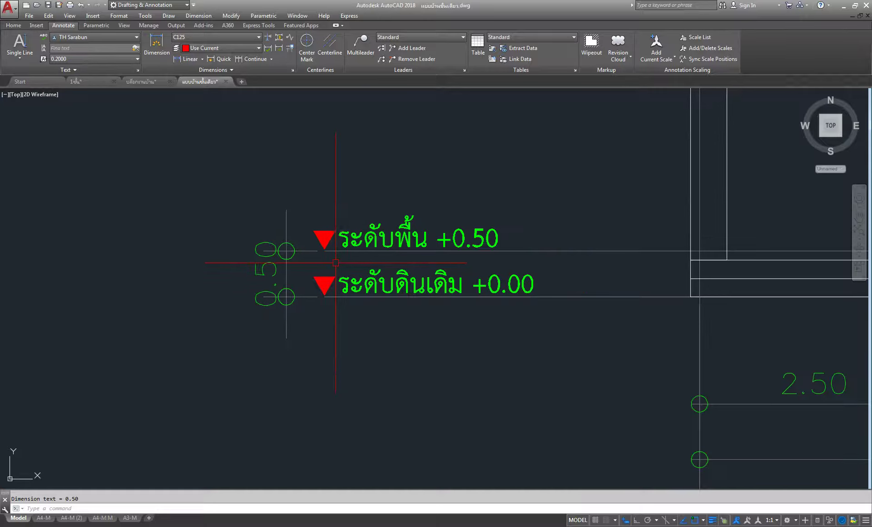
pyautogui.moveTo(337, 267); pyautogui.dragTo(387, 349, button='middle')
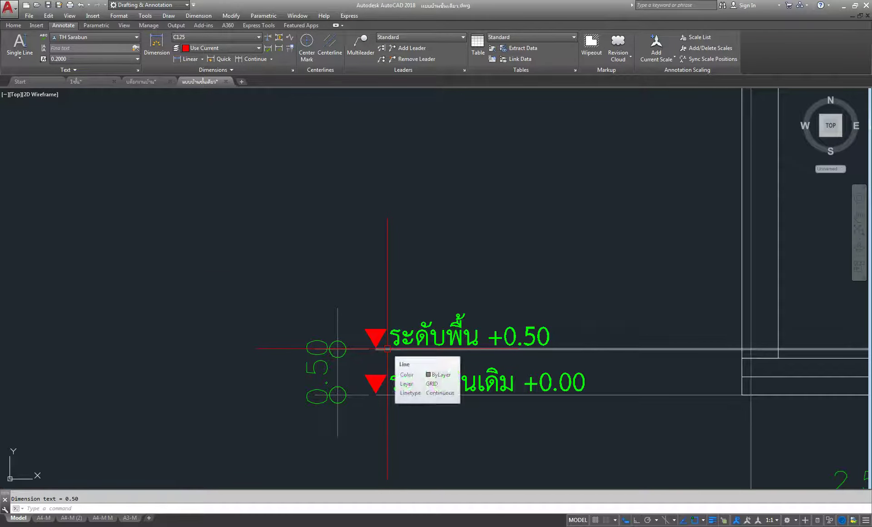
# Step: Continue the dimension chain upward to the next level marker
pyautogui.click(250, 61)
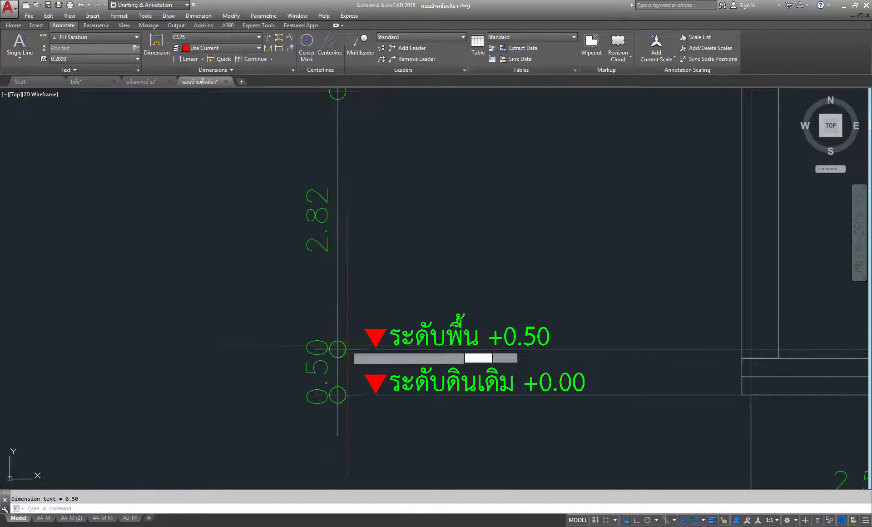
pyautogui.scroll(-2, 338, 359)
pyautogui.scroll(-3, 374, 337)
pyautogui.scroll(5, 350, 268)
pyautogui.scroll(1, 399, 294)
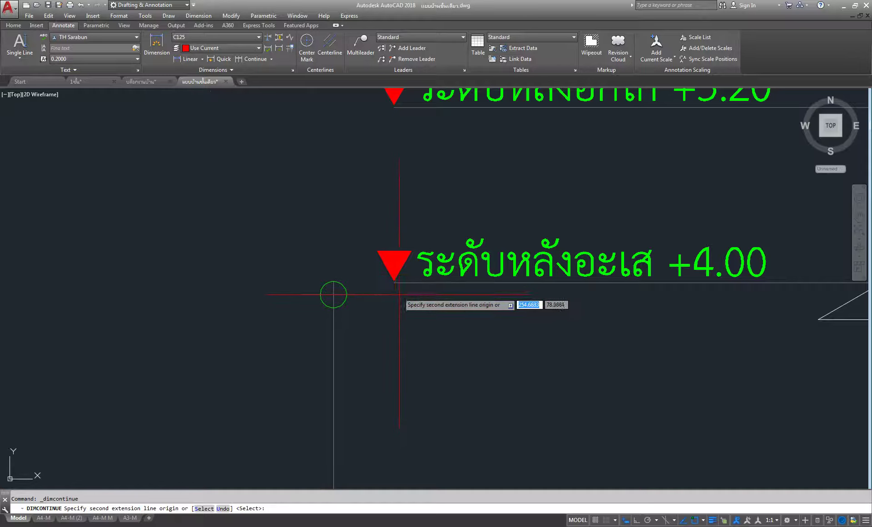
pyautogui.scroll(5, 399, 295)
pyautogui.scroll(2, 402, 284)
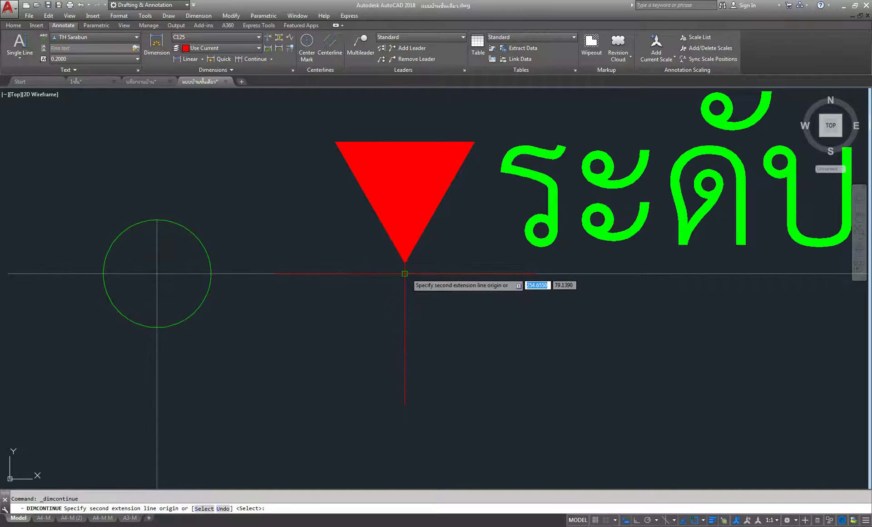
pyautogui.scroll(-7, 404, 273)
pyautogui.moveTo(396, 226); pyautogui.dragTo(395, 408, button='middle')
pyautogui.scroll(5, 399, 305)
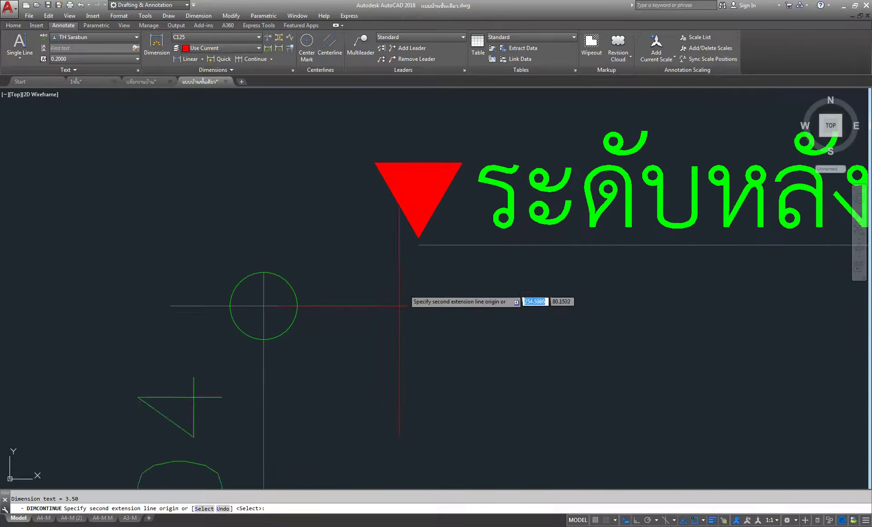
pyautogui.click(401, 246)
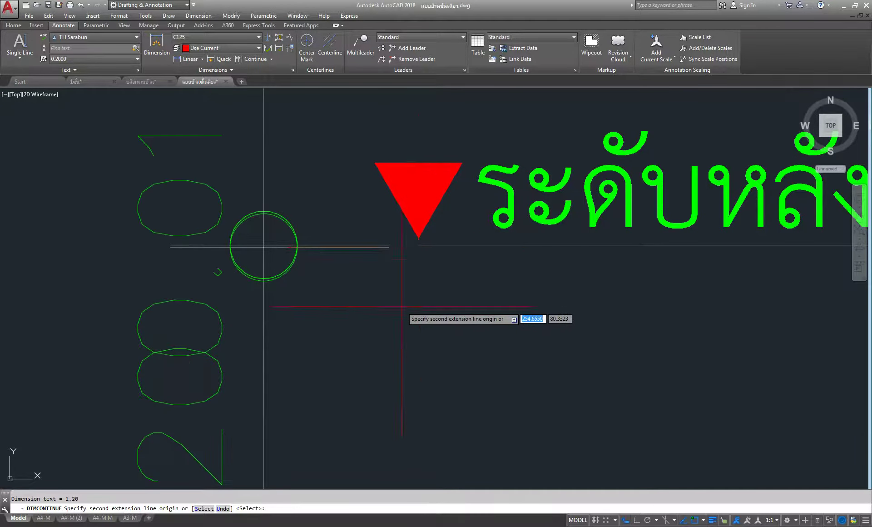
# Step: Add the final 1.90 chained dimension up to +7.10 and end the chain
pyautogui.scroll(-6, 402, 306)
pyautogui.moveTo(402, 177); pyautogui.dragTo(427, 300, button='middle')
pyautogui.click(430, 274)
pyautogui.scroll(5, 431, 275)
pyautogui.scroll(1, 415, 275)
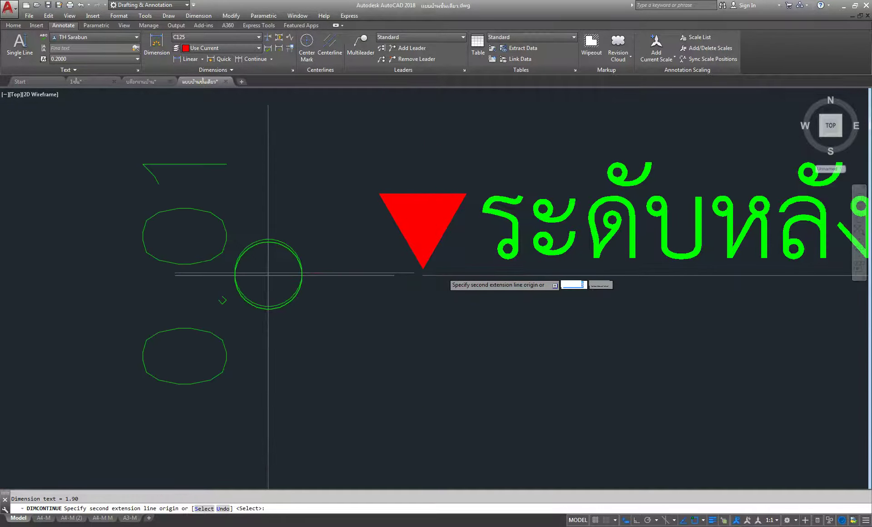
pyautogui.scroll(-5, 418, 274)
pyautogui.scroll(-1, 438, 273)
pyautogui.press('Escape')
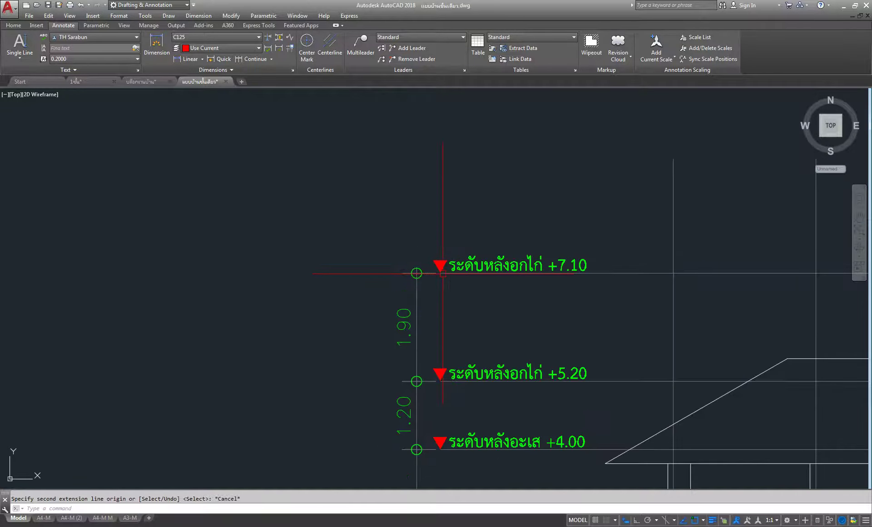
pyautogui.scroll(-4, 409, 313)
pyautogui.moveTo(402, 336); pyautogui.dragTo(407, 302, button='middle')
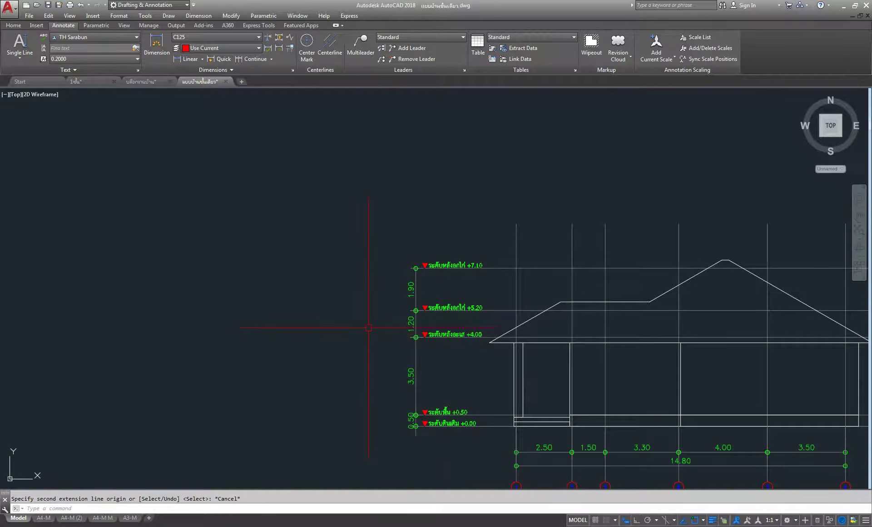
# Step: Start a linear dimension at the +0.00 ground level marker
pyautogui.click(187, 59)
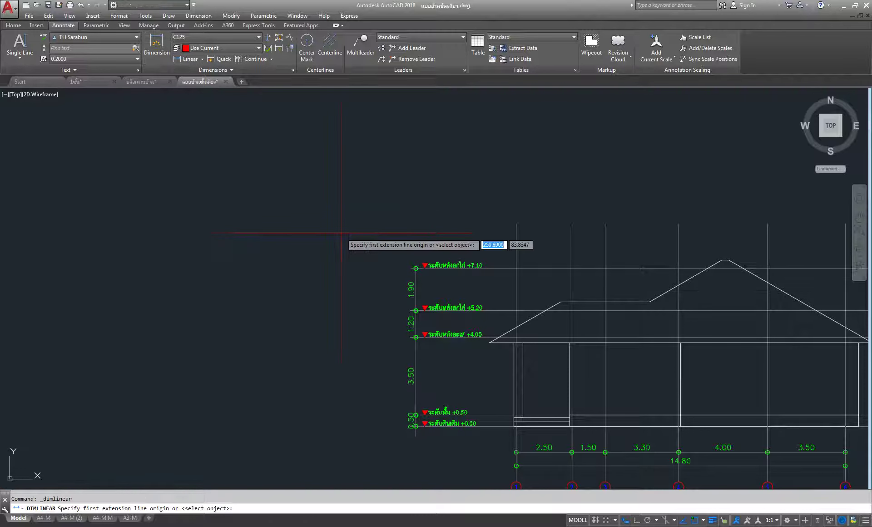
pyautogui.scroll(3, 399, 418)
pyautogui.scroll(2, 399, 418)
pyautogui.moveTo(399, 418)
pyautogui.mouseDown(button='middle')
pyautogui.moveTo(456, 376)
pyautogui.moveTo(442, 348)
pyautogui.mouseUp(button='middle')
pyautogui.scroll(4, 504, 427)
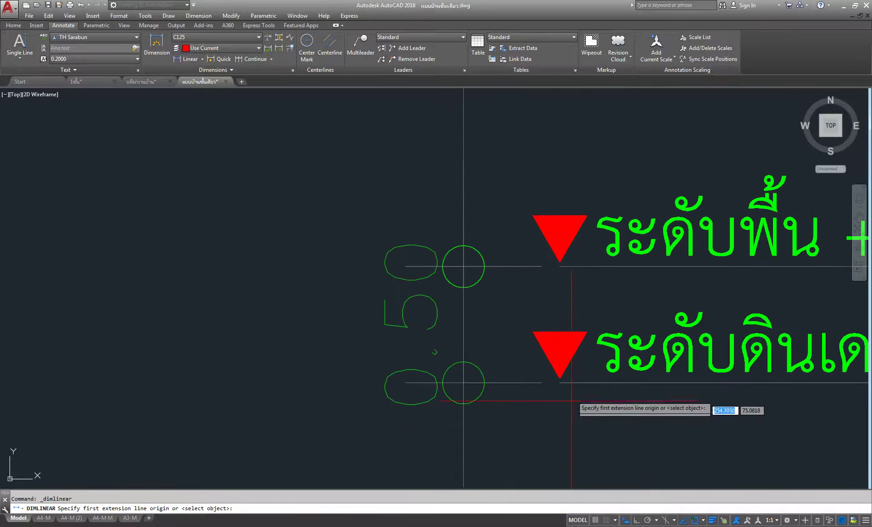
pyautogui.click(559, 383)
pyautogui.scroll(-3, 560, 383)
pyautogui.scroll(-3, 559, 383)
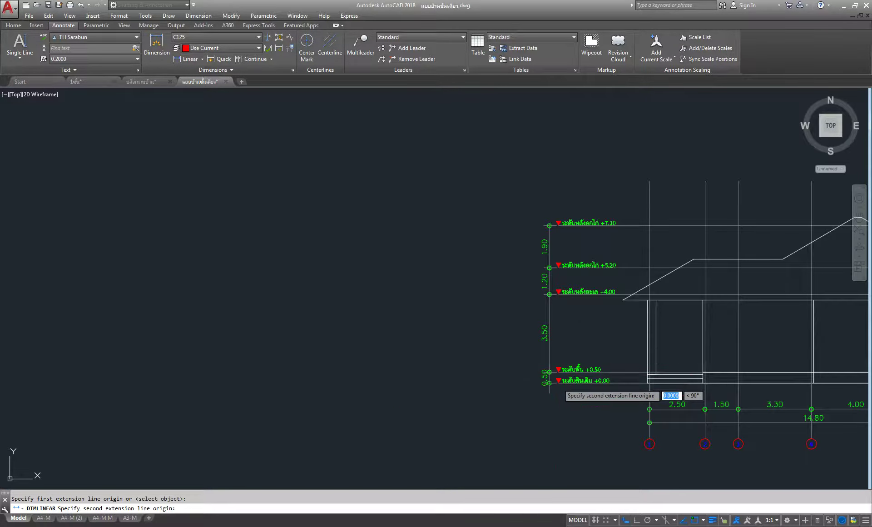
pyautogui.scroll(2, 554, 212)
pyautogui.scroll(2, 554, 268)
pyautogui.scroll(2, 568, 227)
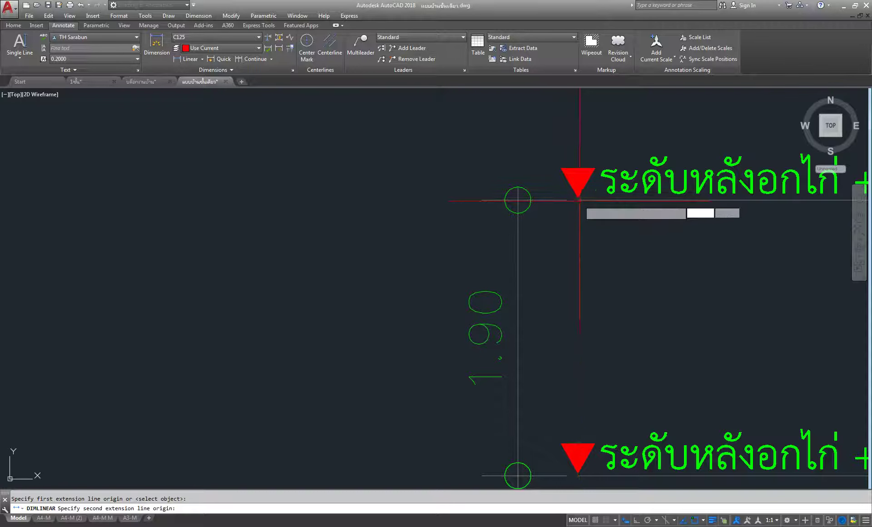
# Step: End it at the +7.10 marker and place the 7.10 dimension beside the levels
pyautogui.click(519, 200)
pyautogui.scroll(-3, 524, 215)
pyautogui.moveTo(476, 298); pyautogui.dragTo(503, 240, button='middle')
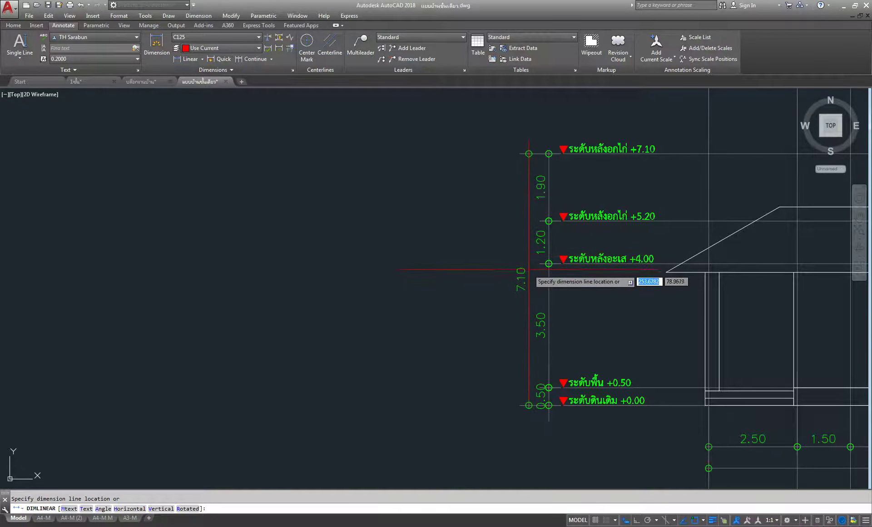
pyautogui.scroll(1, 528, 280)
pyautogui.scroll(1, 529, 281)
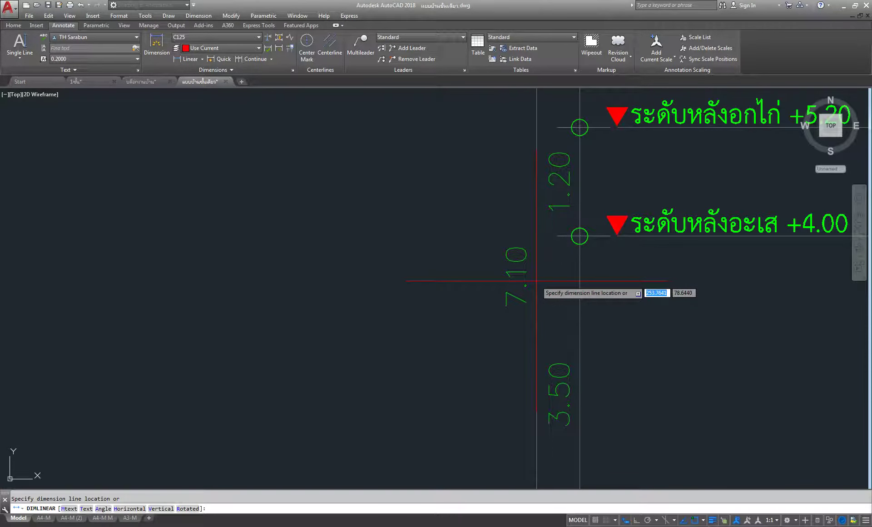
pyautogui.click(536, 280)
pyautogui.scroll(-3, 536, 280)
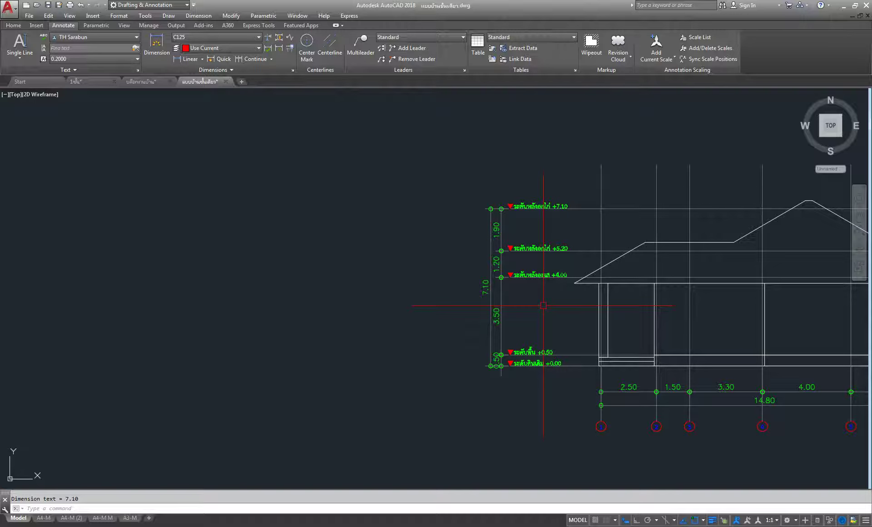
pyautogui.scroll(-4, 792, 255)
# Step: Review the dimensioned elevation, then return the ribbon to the Home tab
pyautogui.scroll(2, 681, 244)
pyautogui.scroll(2, 681, 244)
pyautogui.scroll(2, 681, 244)
pyautogui.moveTo(681, 244); pyautogui.dragTo(647, 222, button='middle')
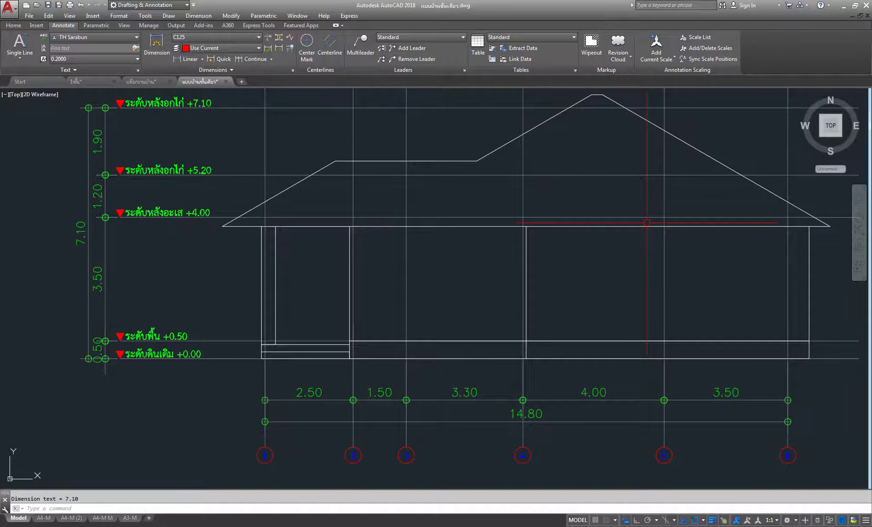
pyautogui.scroll(-3, 647, 222)
pyautogui.moveTo(640, 220); pyautogui.dragTo(672, 268, button='middle')
pyautogui.scroll(3, 671, 268)
pyautogui.moveTo(570, 245)
pyautogui.mouseDown(button='middle')
pyautogui.moveTo(551, 251)
pyautogui.moveTo(520, 291)
pyautogui.mouseUp(button='middle')
pyautogui.scroll(-1, 503, 273)
pyautogui.scroll(-3, 506, 252)
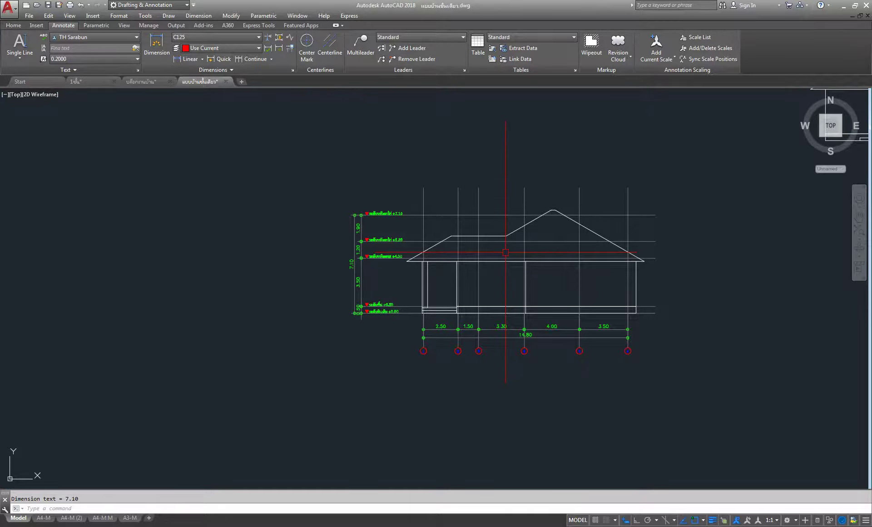
pyautogui.scroll(3, 506, 252)
pyautogui.scroll(1, 461, 224)
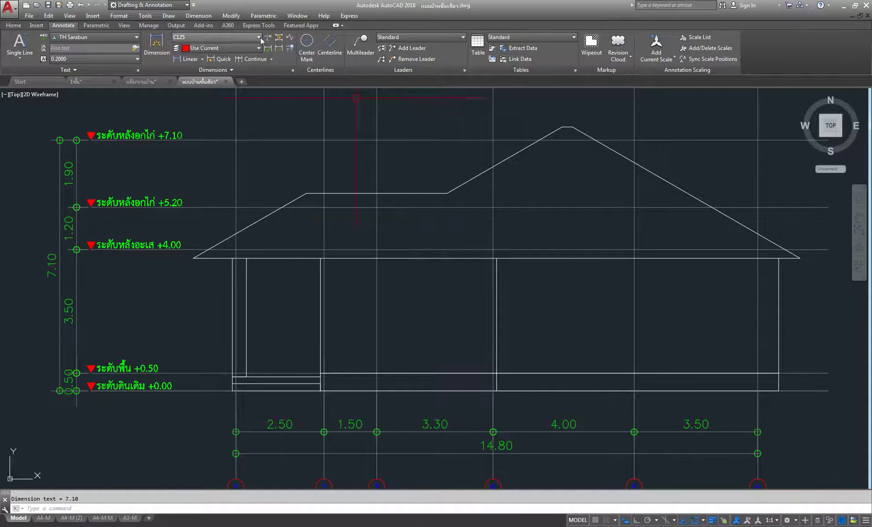
pyautogui.click(13, 26)
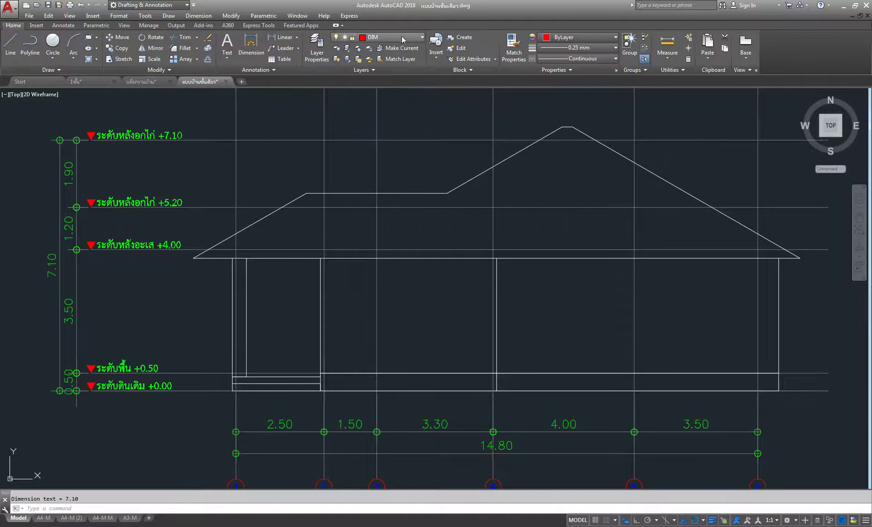
# Step: Freeze the GRID layer to hide the grid lines
pyautogui.click(394, 36)
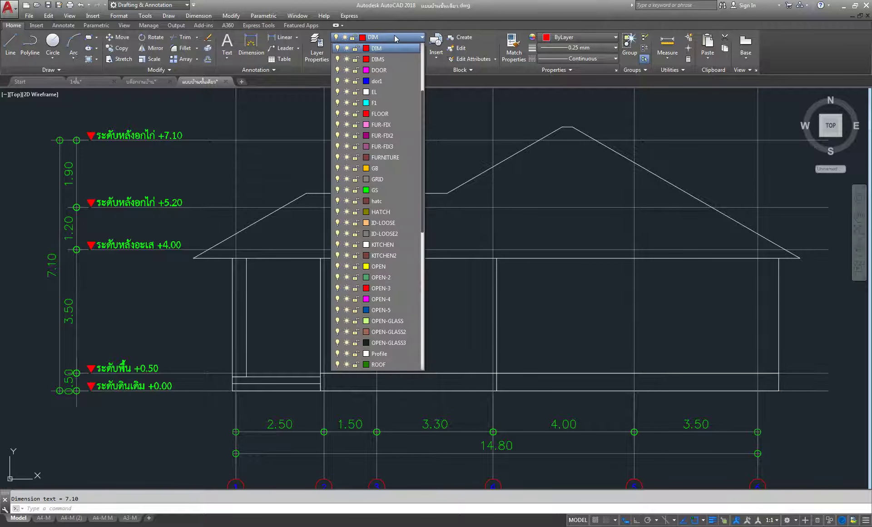
pyautogui.click(346, 180)
pyautogui.click(537, 306)
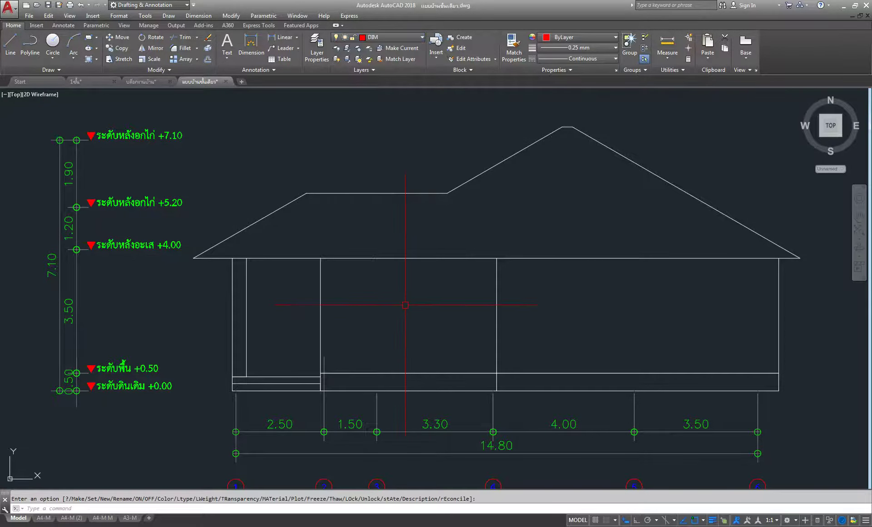
# Step: Shorten the 1.50 dimension's extension line so it stops at the floor base line
pyautogui.scroll(5, 333, 387)
pyautogui.moveTo(331, 405); pyautogui.dragTo(346, 263, button='middle')
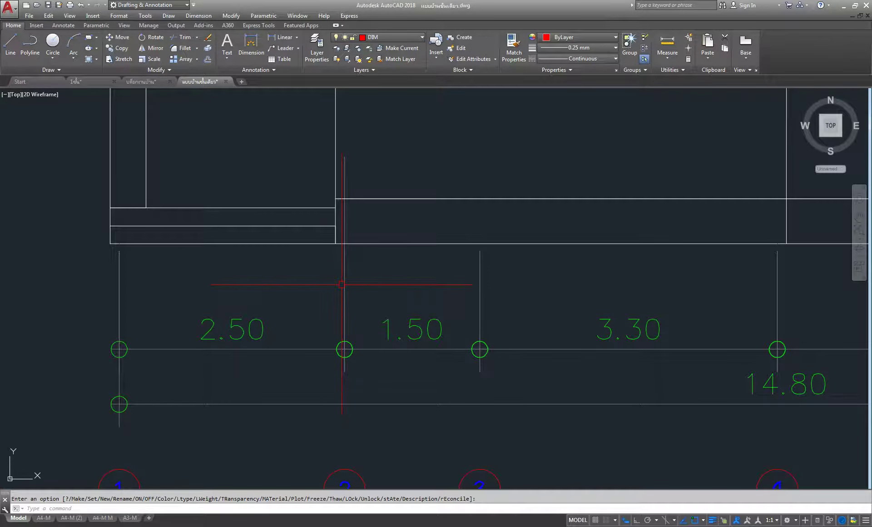
pyautogui.click(346, 263)
pyautogui.click(344, 150)
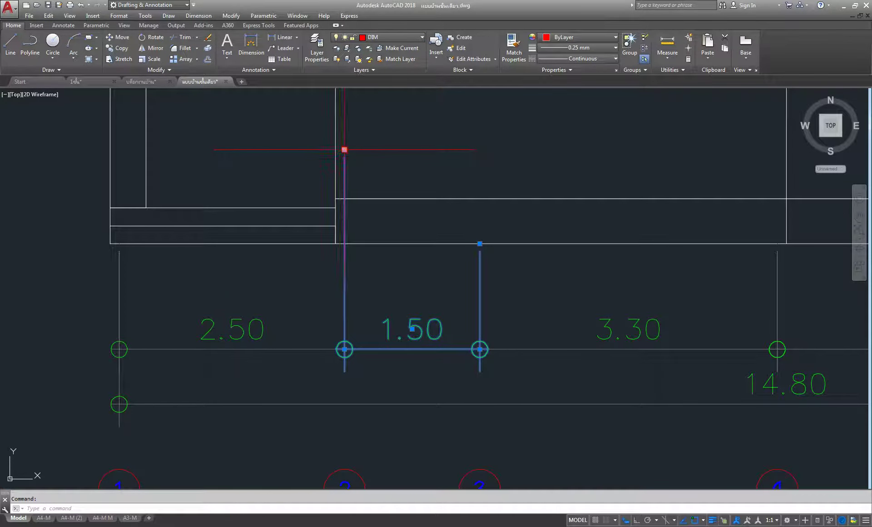
pyautogui.click(346, 243)
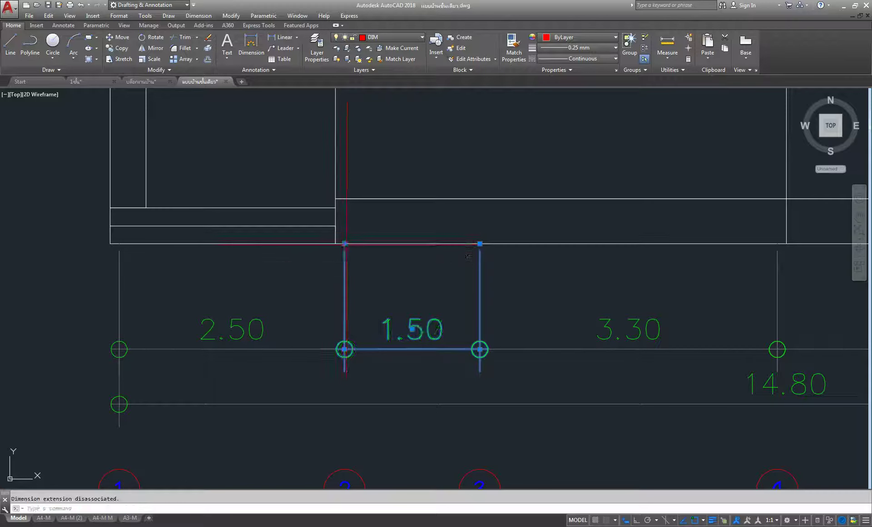
pyautogui.press('Escape')
# Step: Pan over the whole elevation and on to the window and door detail sheets
pyautogui.scroll(-4, 481, 217)
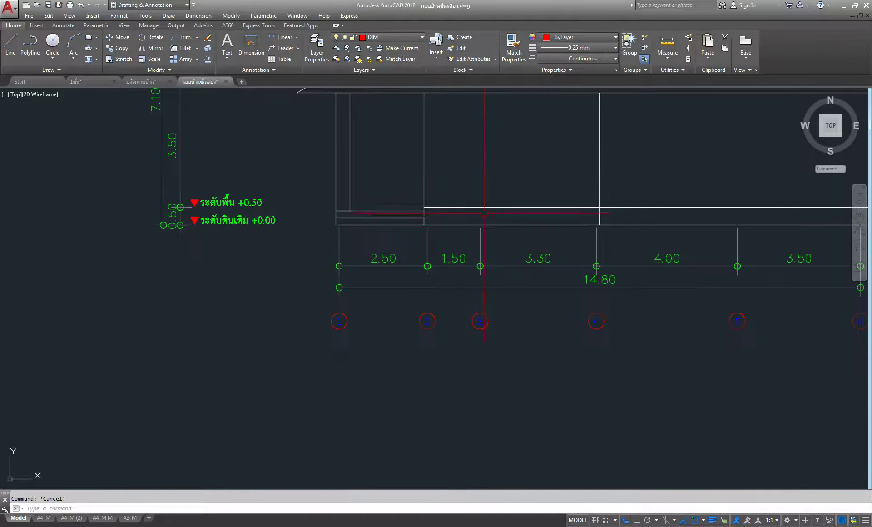
pyautogui.moveTo(481, 216); pyautogui.dragTo(458, 255, button='middle')
pyautogui.moveTo(542, 233); pyautogui.dragTo(436, 344, button='middle')
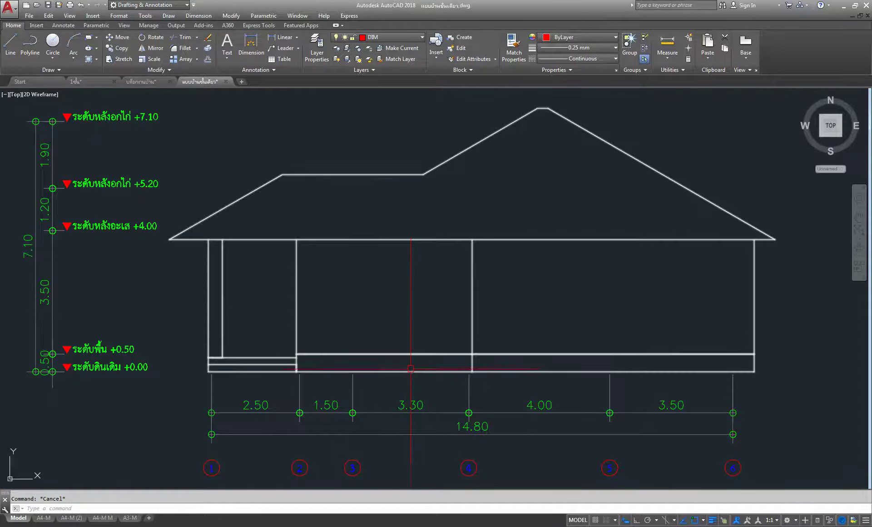
pyautogui.scroll(-6, 400, 339)
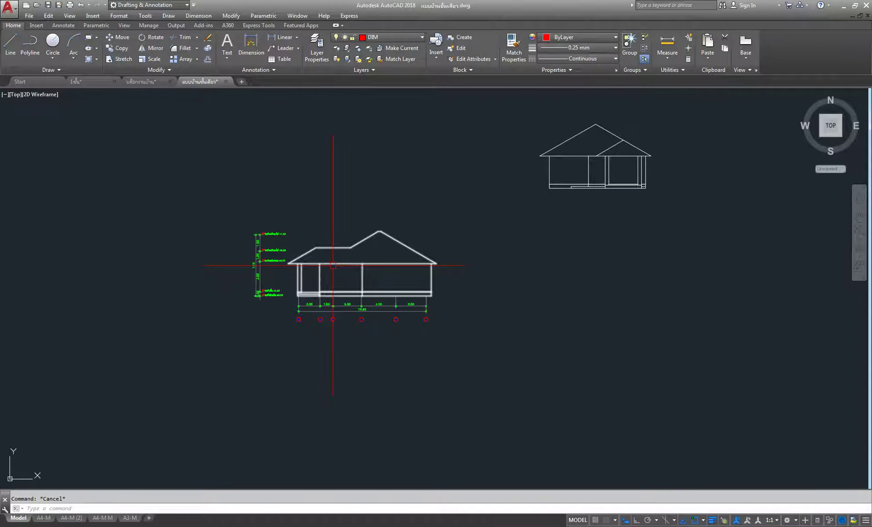
pyautogui.scroll(-4, 338, 268)
pyautogui.moveTo(338, 259); pyautogui.dragTo(369, 196, button='middle')
# Step: Pan between the window details and roof, then select the 1.50 dimension
pyautogui.scroll(2, 370, 200)
pyautogui.scroll(5, 370, 200)
pyautogui.scroll(2, 420, 283)
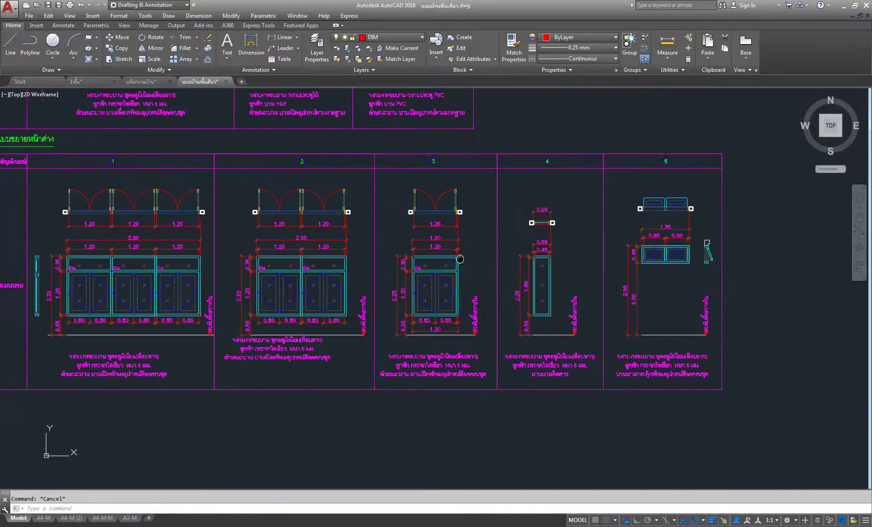
pyautogui.moveTo(420, 286); pyautogui.dragTo(459, 257, button='middle')
pyautogui.moveTo(460, 257)
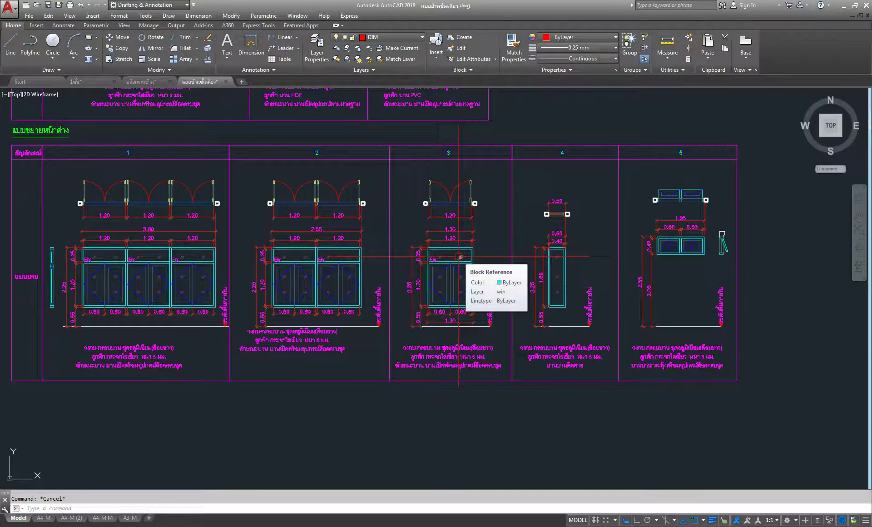
pyautogui.scroll(-3, 460, 256)
pyautogui.scroll(-2, 460, 256)
pyautogui.moveTo(459, 257); pyautogui.dragTo(389, 230, button='middle')
pyautogui.scroll(-3, 389, 230)
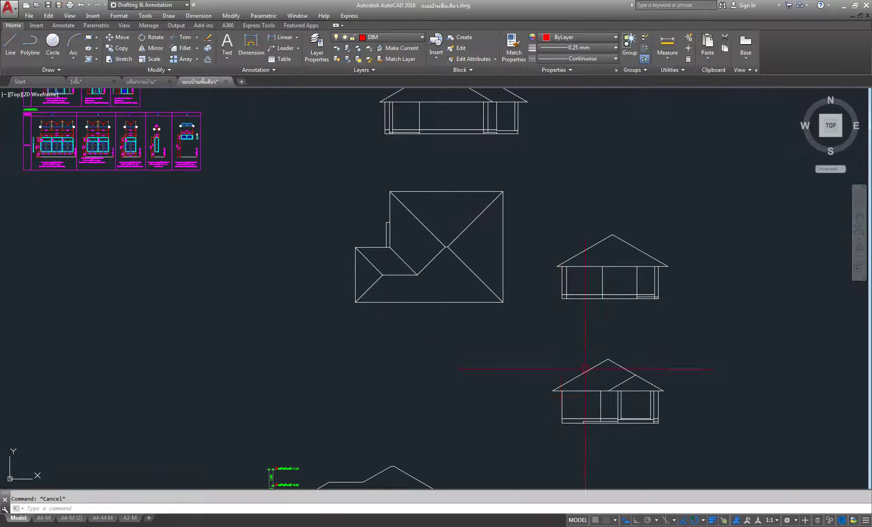
pyautogui.scroll(4, 617, 418)
pyautogui.scroll(-6, 597, 266)
pyautogui.scroll(6, 450, 361)
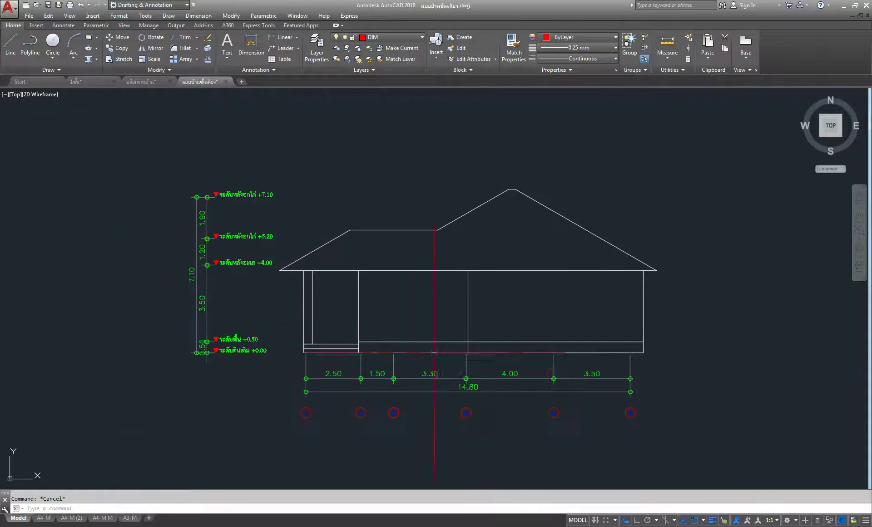
pyautogui.scroll(1, 462, 317)
pyautogui.scroll(2, 449, 349)
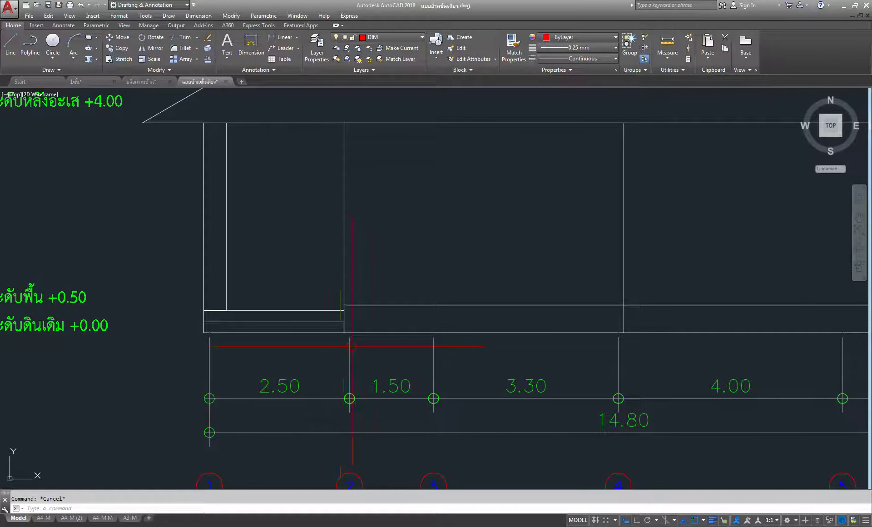
pyautogui.click(348, 349)
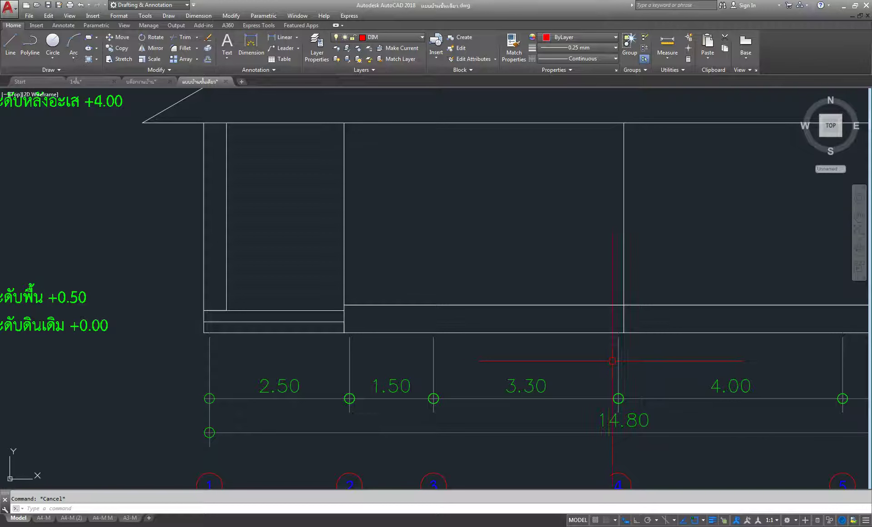
# Step: Zoom into the window detail sheets, centring on window type 1's elevation
pyautogui.scroll(-5, 417, 320)
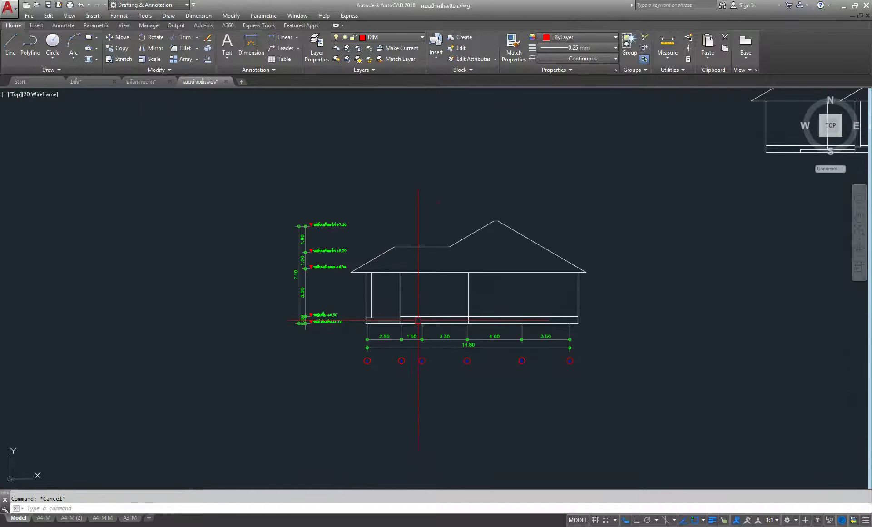
pyautogui.moveTo(418, 320); pyautogui.dragTo(477, 454, button='middle')
pyautogui.scroll(-3, 349, 318)
pyautogui.scroll(-2, 358, 278)
pyautogui.moveTo(313, 229); pyautogui.dragTo(341, 274, button='middle')
pyautogui.scroll(4, 340, 274)
pyautogui.scroll(2, 303, 202)
pyautogui.scroll(-2, 303, 202)
pyautogui.scroll(-2, 292, 195)
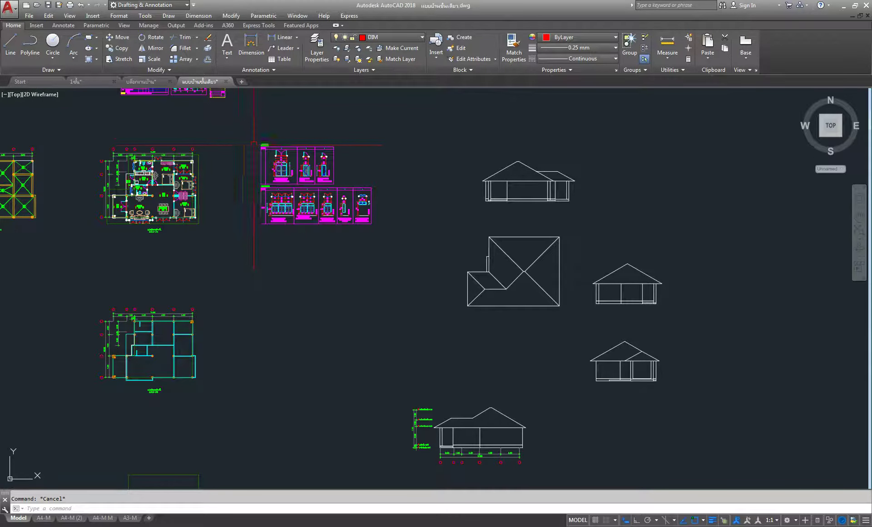
pyautogui.scroll(2, 245, 154)
pyautogui.scroll(2, 253, 227)
pyautogui.scroll(2, 253, 290)
pyautogui.scroll(3, 337, 325)
pyautogui.scroll(2, 337, 325)
pyautogui.moveTo(337, 325); pyautogui.dragTo(429, 325, button='middle')
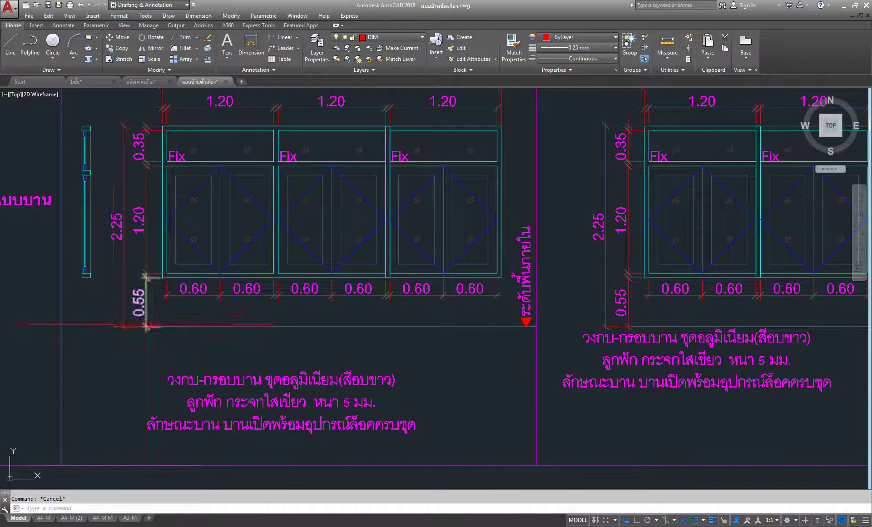
# Step: Nudge the first window elevation right and group all its parts into one object
pyautogui.moveTo(269, 278); pyautogui.dragTo(349, 310, button='middle')
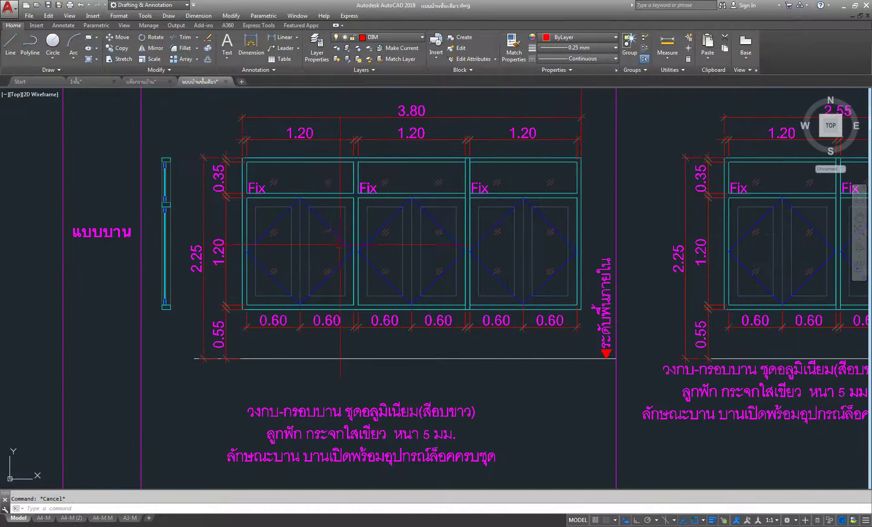
pyautogui.click(235, 149)
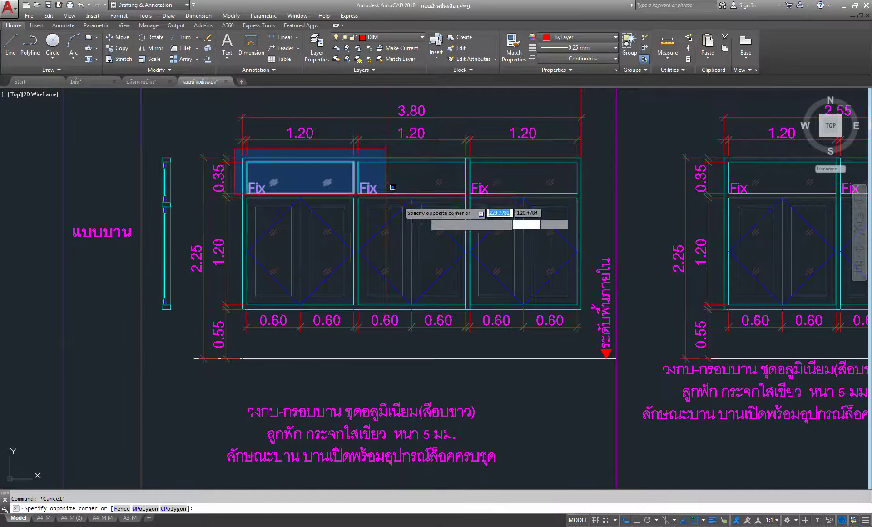
pyautogui.click(596, 307)
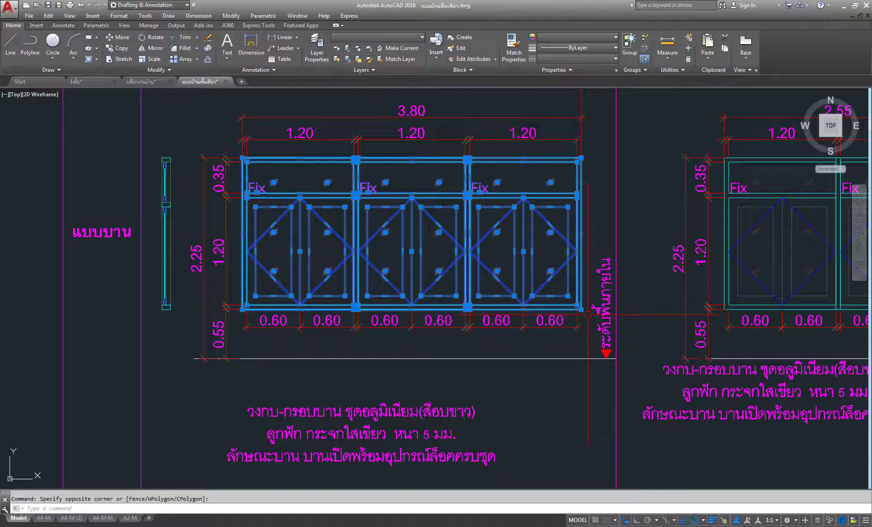
pyautogui.click(629, 47)
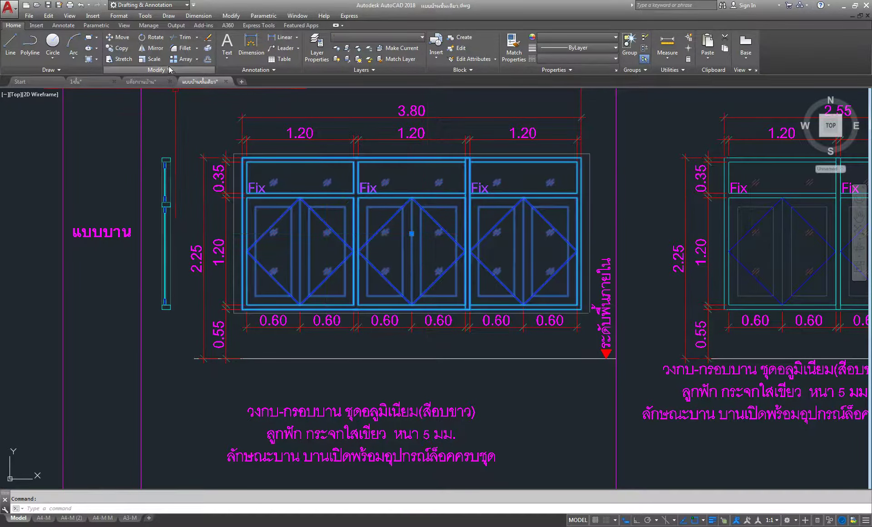
# Step: Start copying the grouped window from a base point on it
pyautogui.click(114, 49)
pyautogui.click(358, 198)
pyautogui.scroll(-5, 413, 273)
pyautogui.scroll(1, 500, 318)
pyautogui.scroll(2, 511, 351)
pyautogui.scroll(5, 523, 359)
pyautogui.scroll(4, 605, 307)
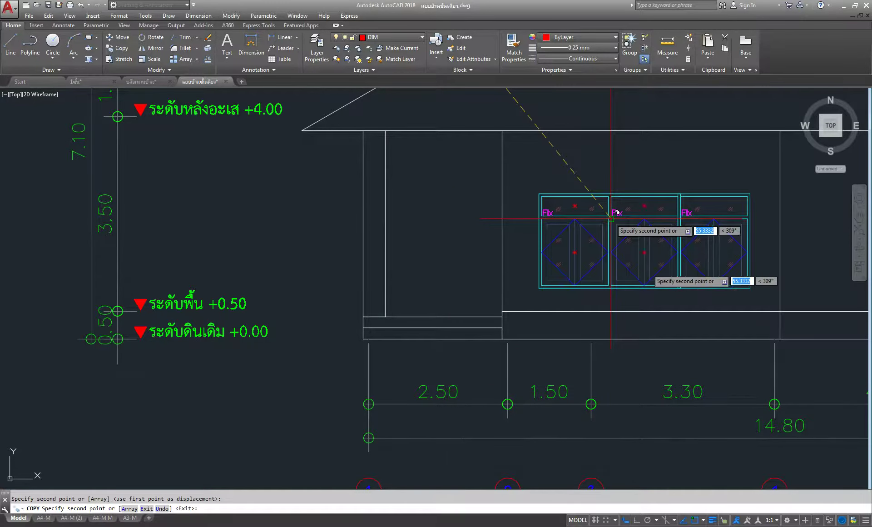
# Step: Cancel the copy and zoom in on the original window group
pyautogui.rightClick(623, 165)
pyautogui.click(641, 171)
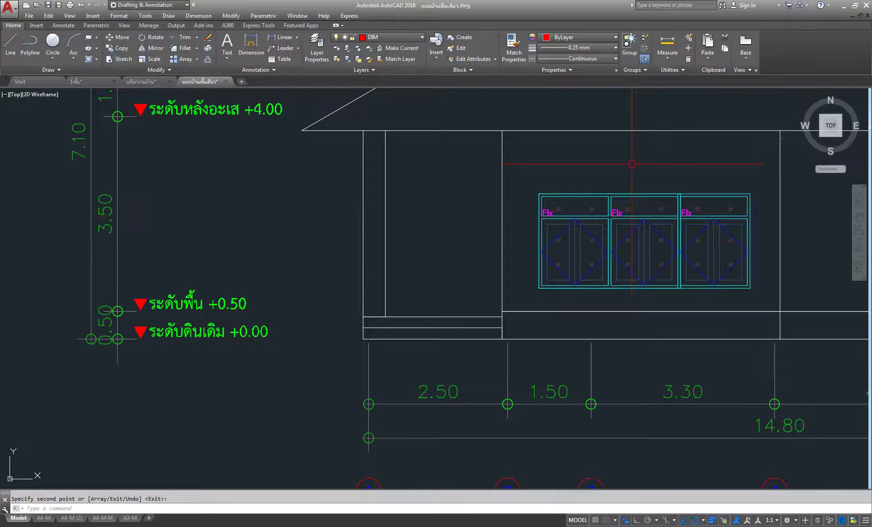
pyautogui.moveTo(631, 182); pyautogui.dragTo(591, 179, button='middle')
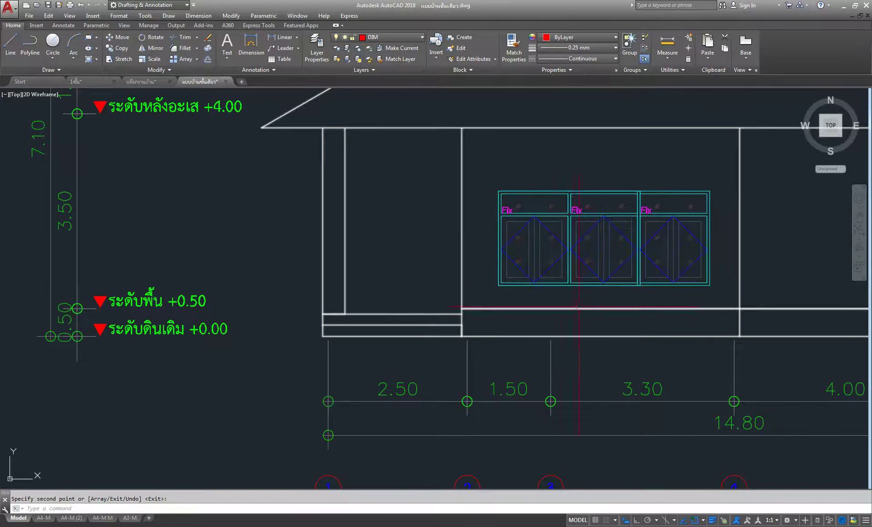
pyautogui.scroll(2, 578, 307)
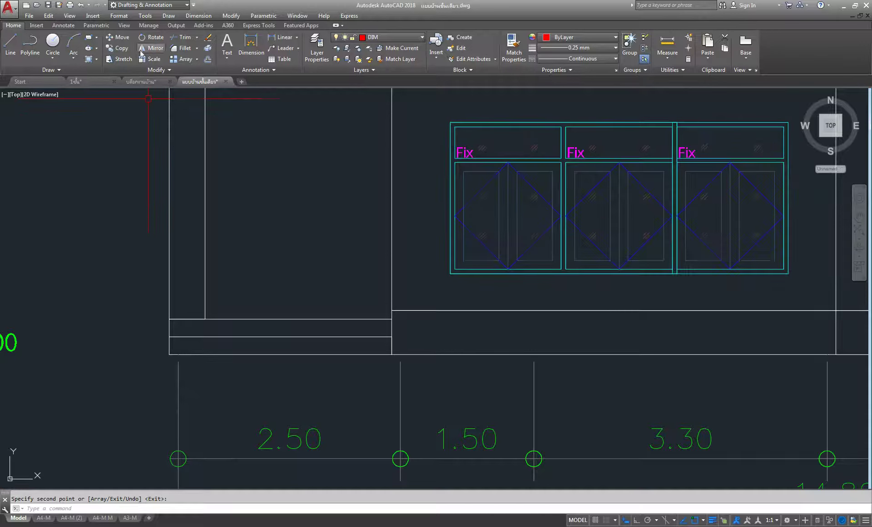
# Step: Move the three-window group down so it sits on the floor line
pyautogui.click(124, 40)
pyautogui.click(615, 268)
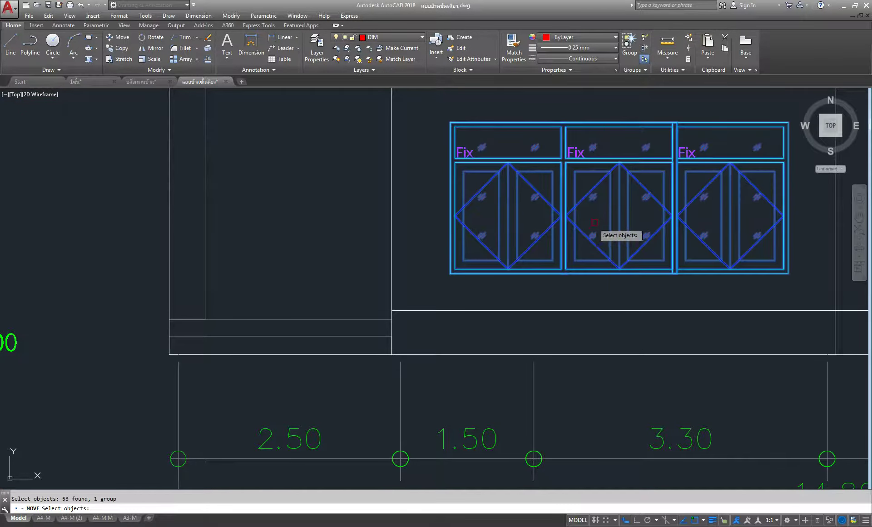
pyautogui.press('Return')
pyautogui.click(619, 272)
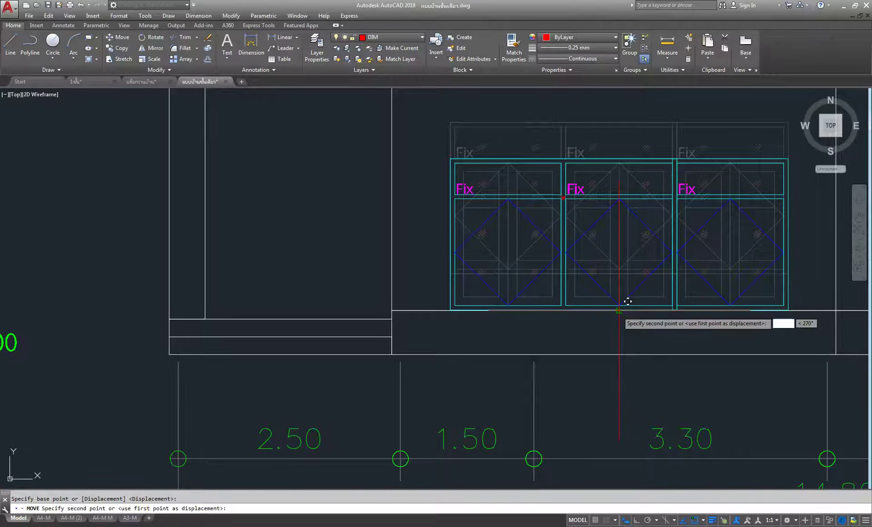
pyautogui.click(628, 301)
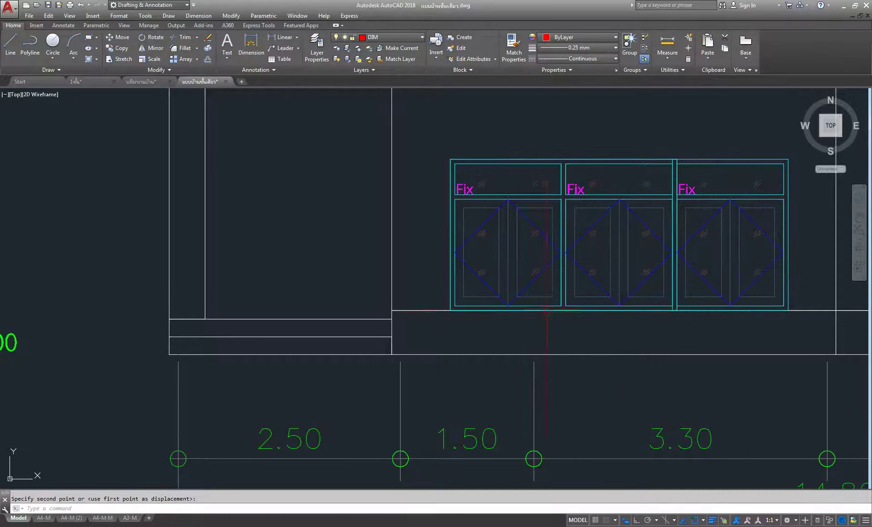
pyautogui.moveTo(549, 313); pyautogui.dragTo(536, 305, button='middle')
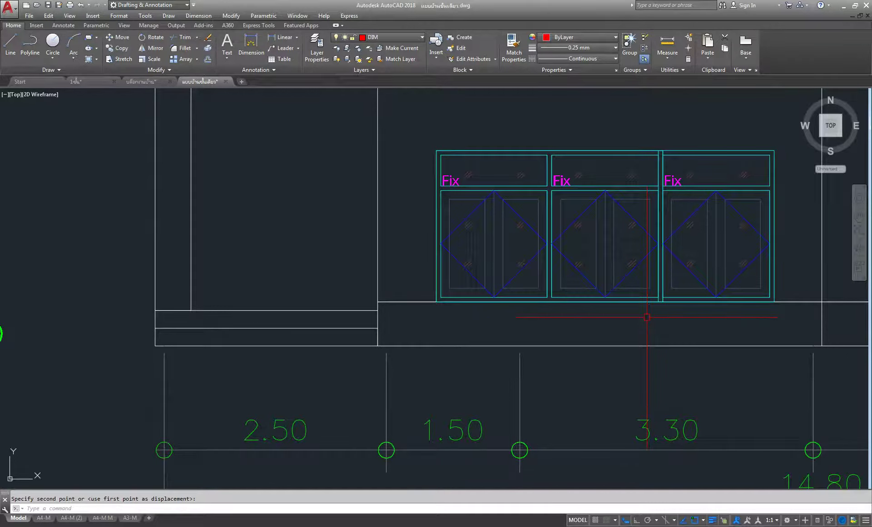
# Step: Move the group from its bottom centre to the Mid Between 2 Points of the bay walls
pyautogui.click(119, 38)
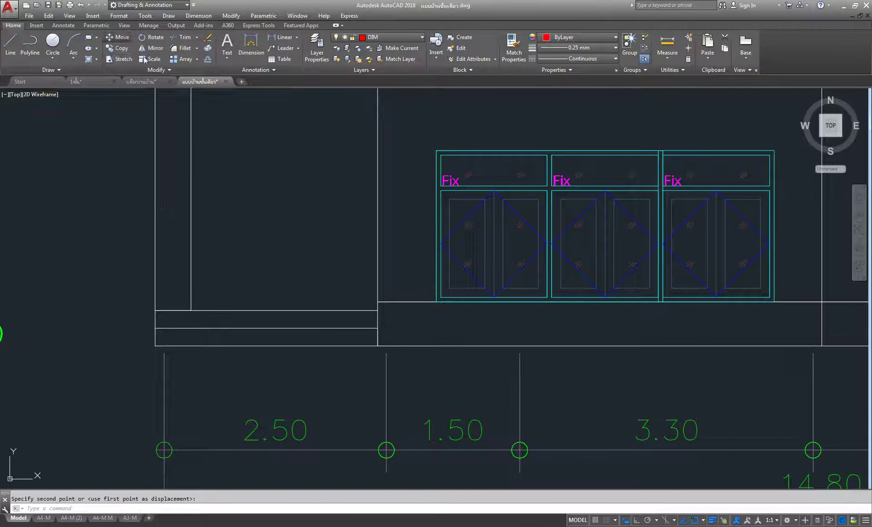
pyautogui.click(563, 214)
pyautogui.press('Return')
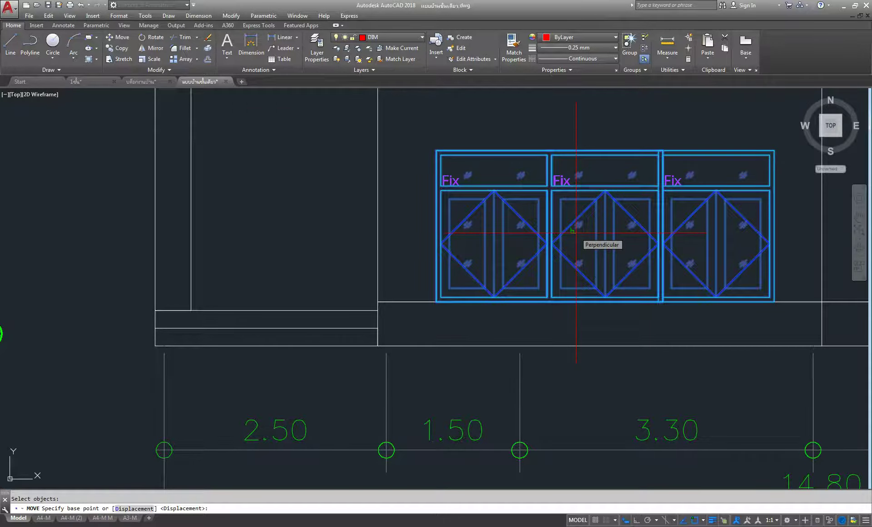
pyautogui.keyDown('shift'); pyautogui.rightClick(576, 233); pyautogui.keyUp('shift')
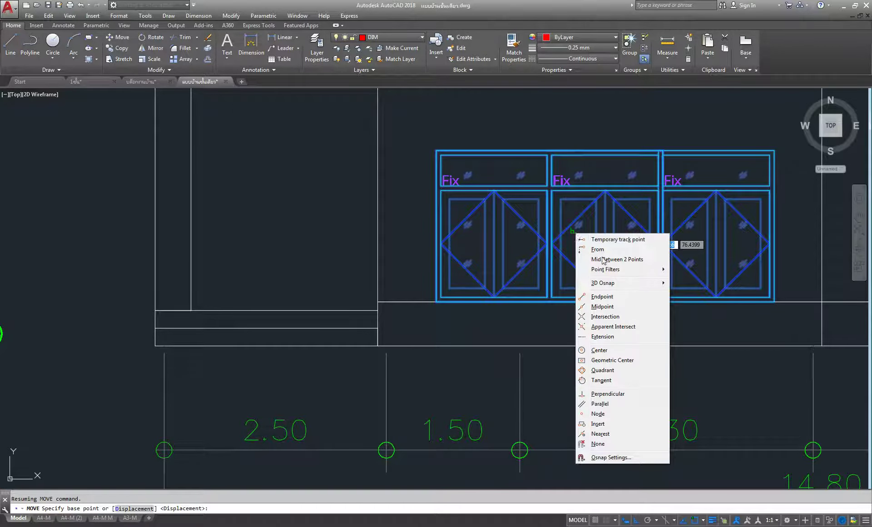
pyautogui.click(558, 262)
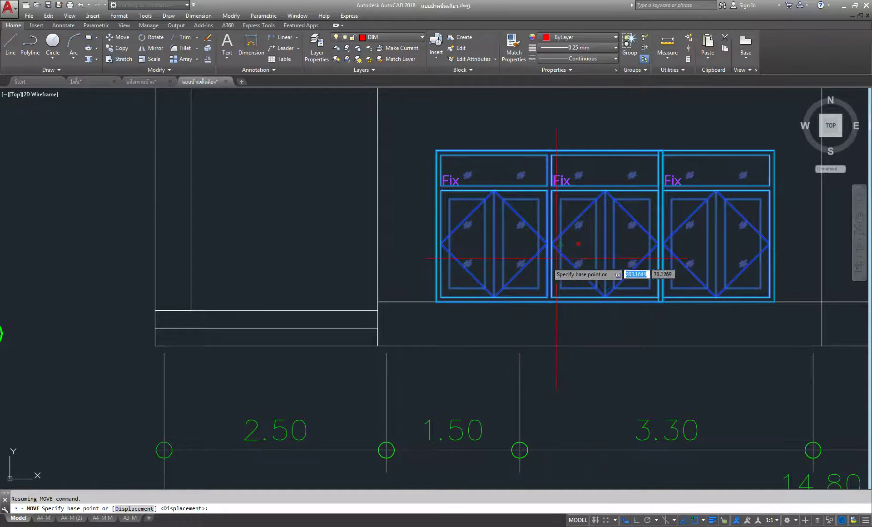
pyautogui.click(605, 301)
pyautogui.keyDown('shift'); pyautogui.rightClick(566, 301); pyautogui.keyUp('shift')
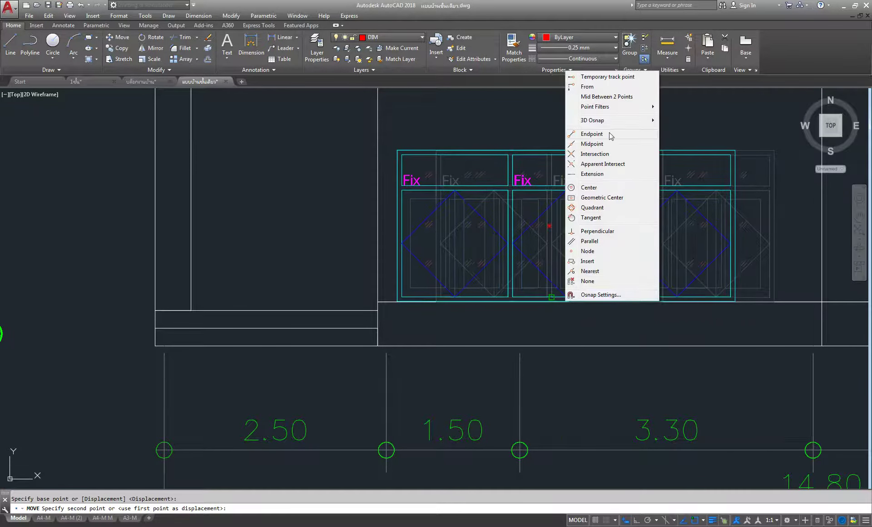
pyautogui.click(601, 100)
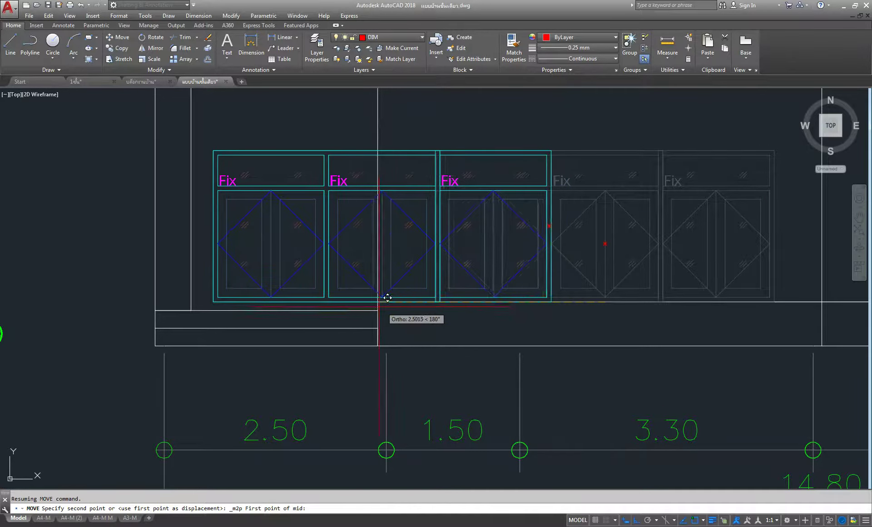
pyautogui.click(384, 292)
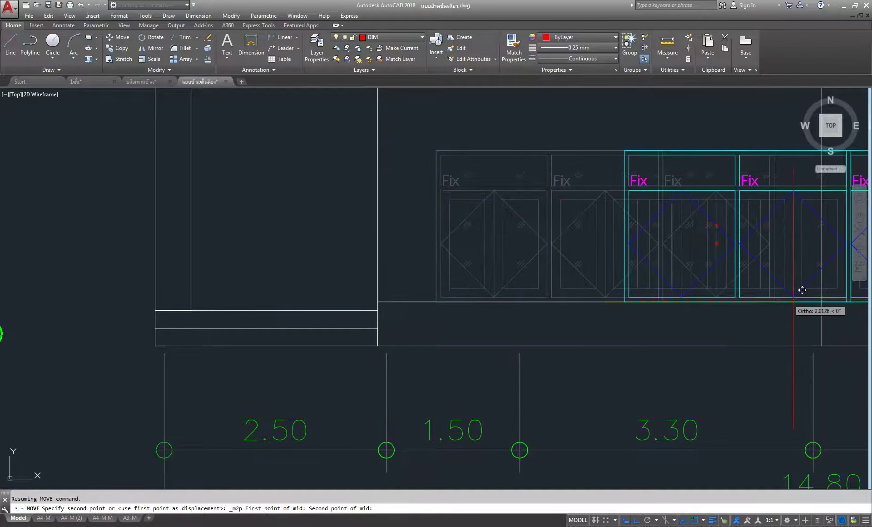
pyautogui.click(829, 288)
pyautogui.moveTo(595, 262); pyautogui.dragTo(567, 264, button='middle')
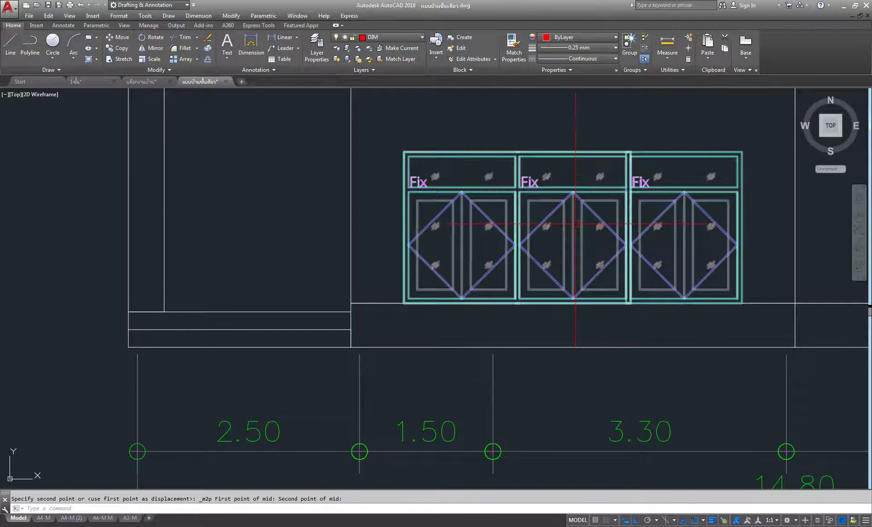
pyautogui.scroll(-4, 575, 216)
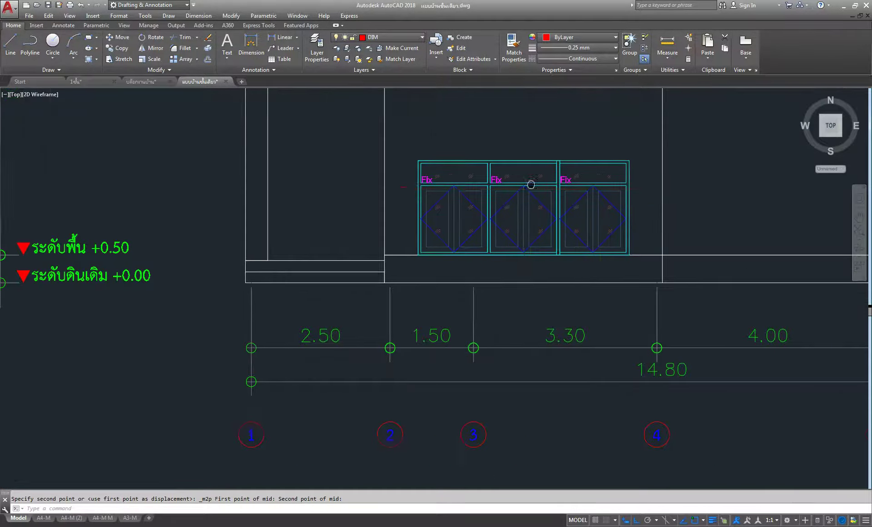
# Step: Move the three-window group straight up by .55 from a picked base point
pyautogui.click(121, 39)
pyautogui.click(541, 237)
pyautogui.press('Return')
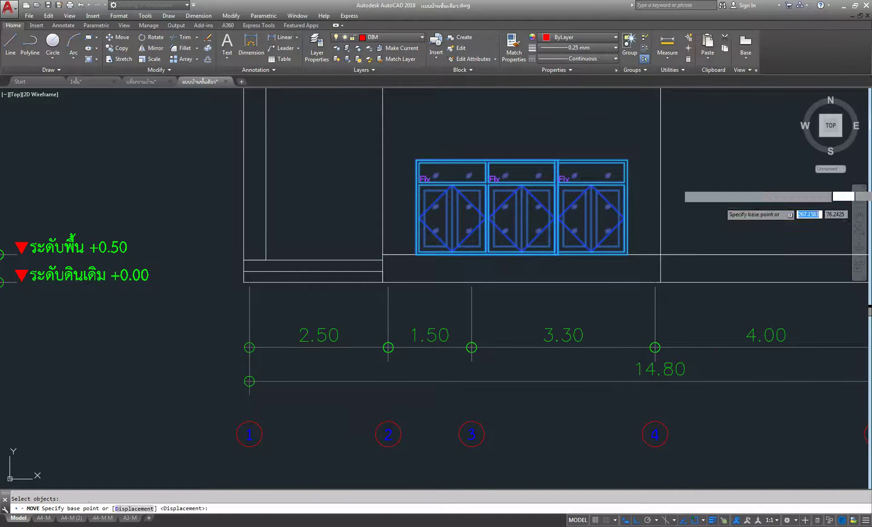
pyautogui.click(716, 221)
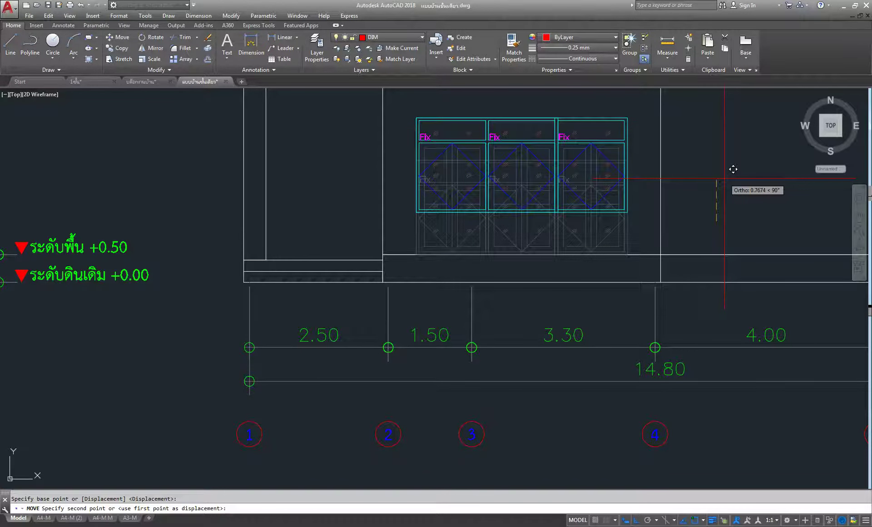
pyautogui.write('.55')
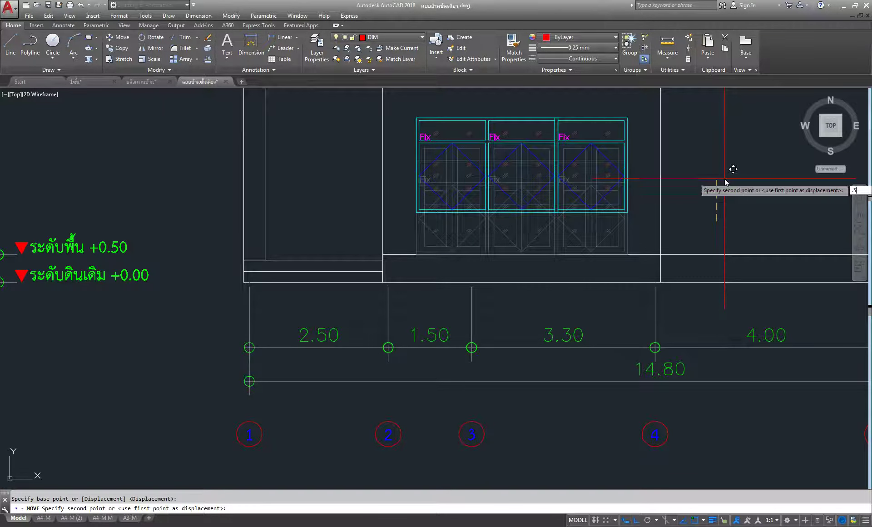
pyautogui.press('Return')
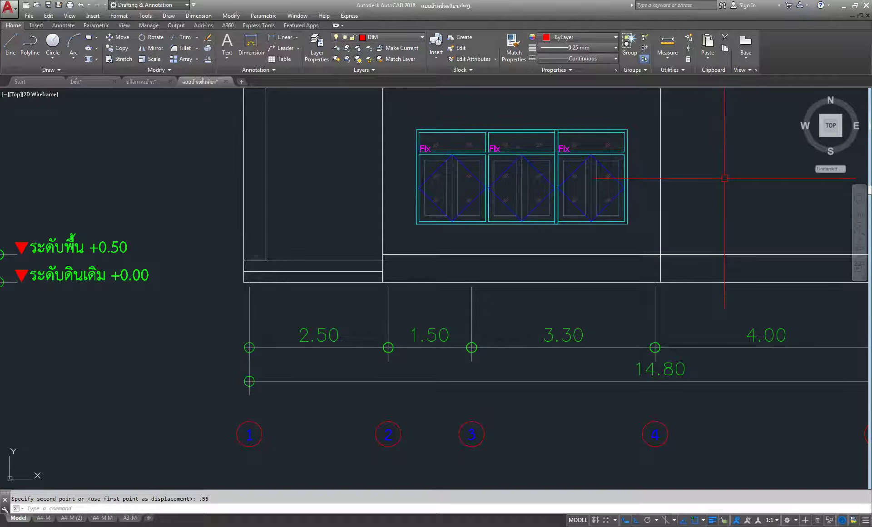
pyautogui.scroll(-3, 682, 175)
pyautogui.moveTo(659, 166); pyautogui.dragTo(477, 174, button='middle')
pyautogui.scroll(2, 477, 174)
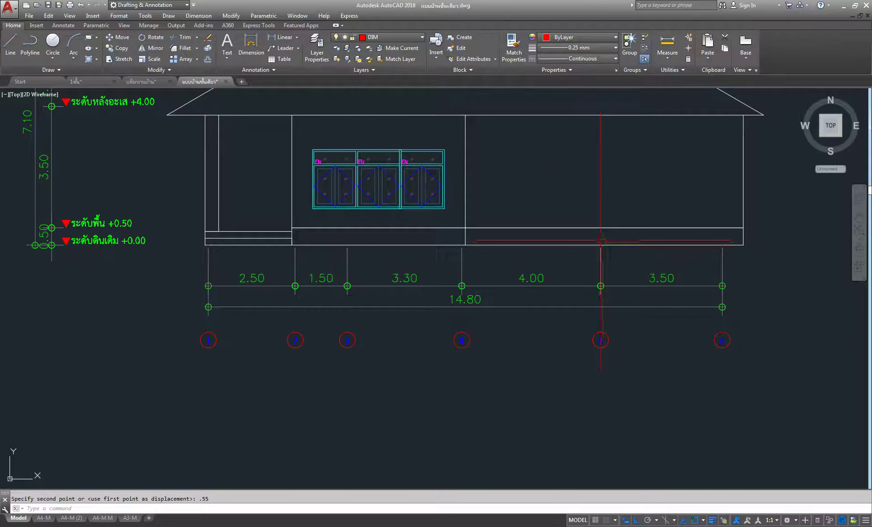
pyautogui.scroll(2, 600, 241)
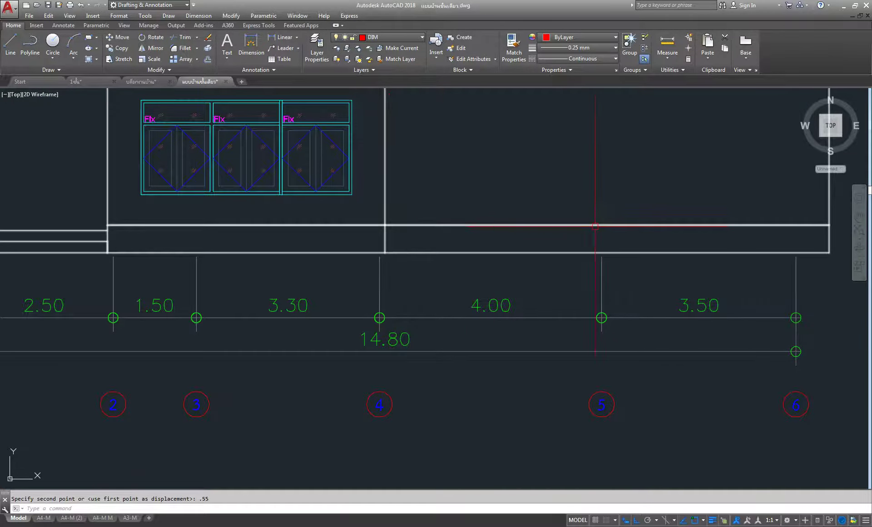
pyautogui.moveTo(563, 205); pyautogui.dragTo(545, 247, button='middle')
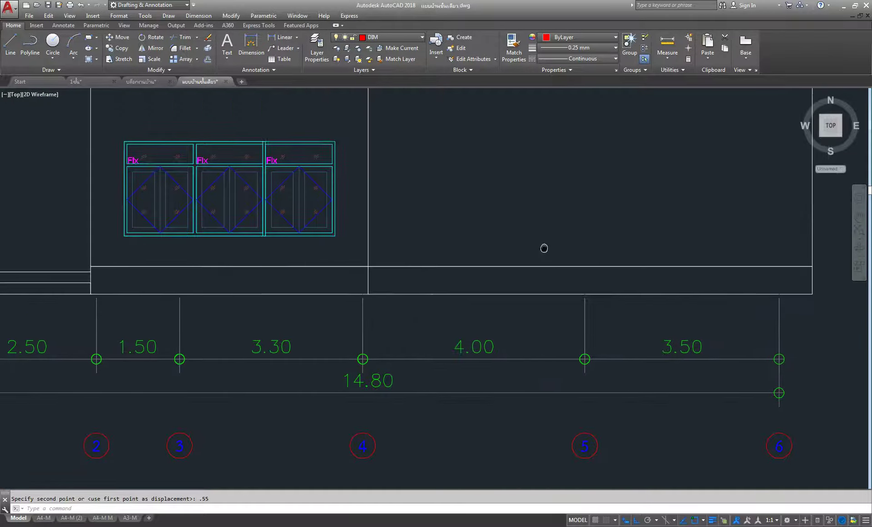
pyautogui.click(421, 37)
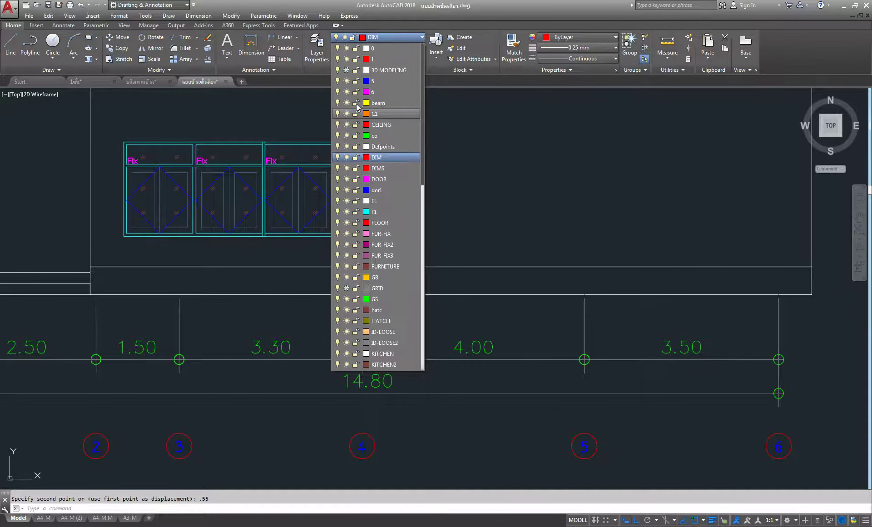
pyautogui.click(346, 71)
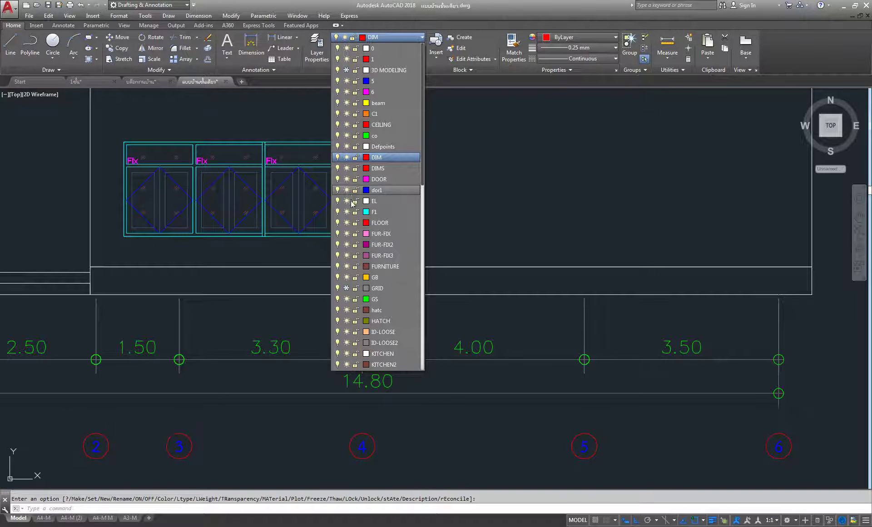
pyautogui.click(524, 200)
pyautogui.scroll(-3, 584, 243)
pyautogui.moveTo(584, 243); pyautogui.dragTo(561, 274, button='middle')
pyautogui.scroll(2, 558, 276)
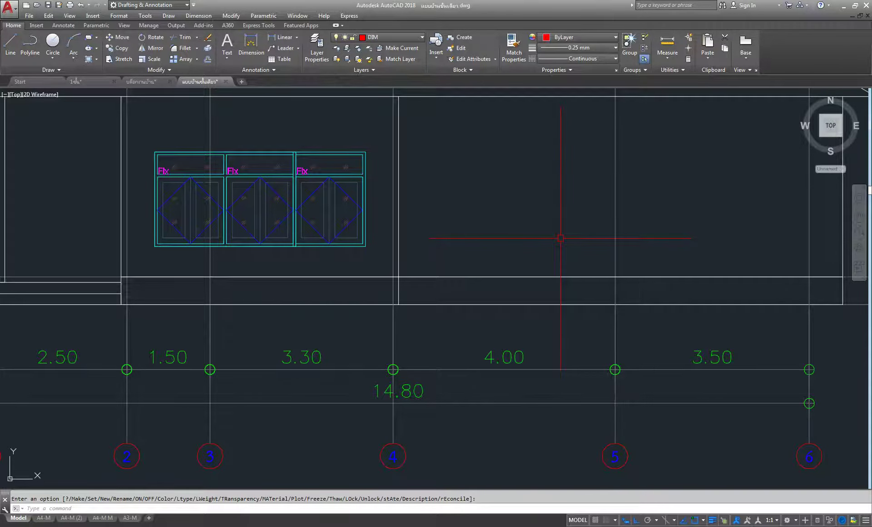
pyautogui.scroll(-5, 386, 227)
pyautogui.moveTo(373, 218)
pyautogui.mouseDown(button='middle')
pyautogui.moveTo(360, 327)
pyautogui.moveTo(409, 360)
pyautogui.mouseUp(button='middle')
# Step: Box-select the two-panel window elevation's parts and group them together
pyautogui.scroll(-2, 360, 327)
pyautogui.scroll(4, 288, 184)
pyautogui.scroll(4, 299, 209)
pyautogui.scroll(1, 314, 234)
pyautogui.scroll(4, 314, 233)
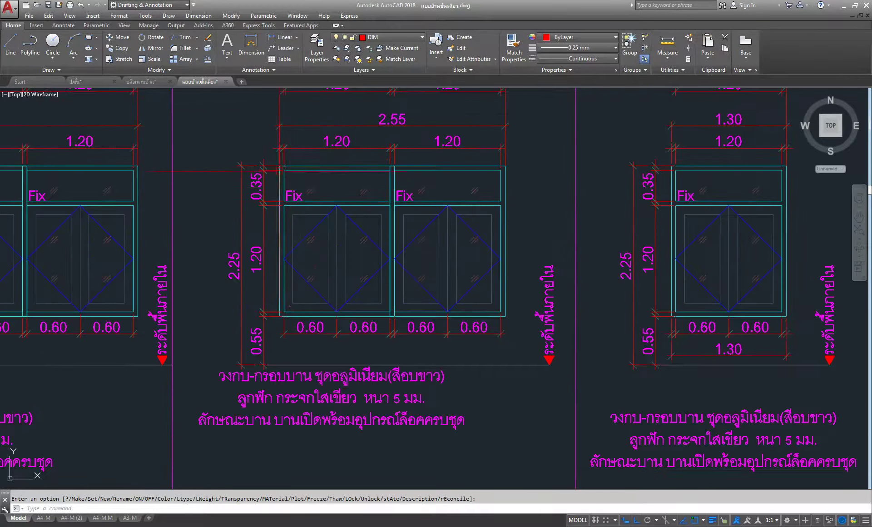
pyautogui.click(272, 156)
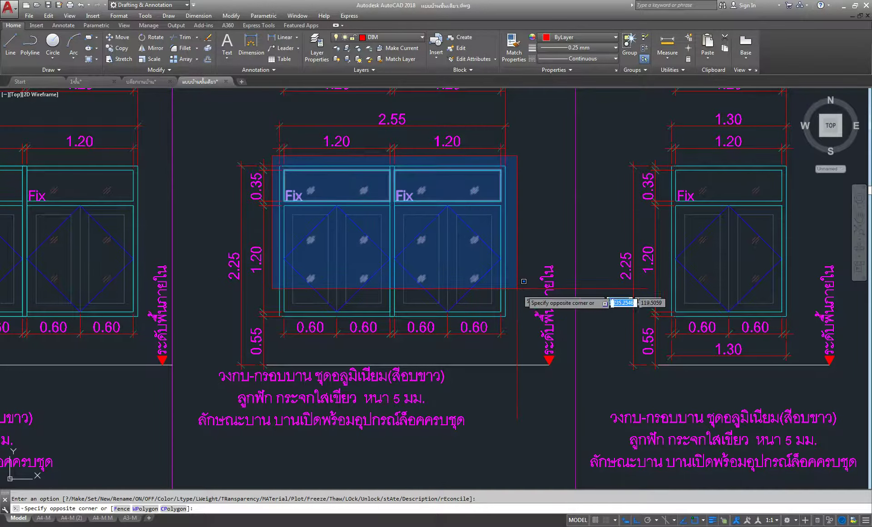
pyautogui.click(521, 321)
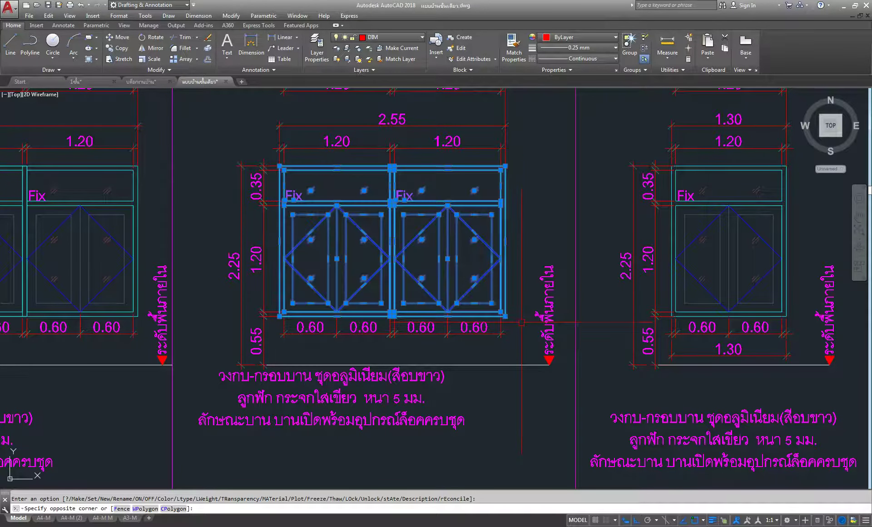
pyautogui.click(630, 46)
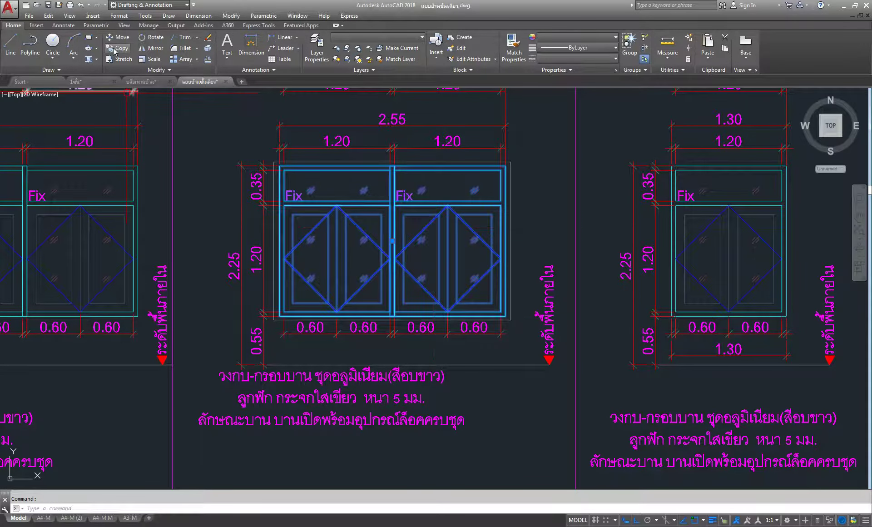
# Step: Start COPY on the group with the mullion's bottom corner as base point
pyautogui.write('co')
pyautogui.press('Return')
pyautogui.scroll(10, 385, 323)
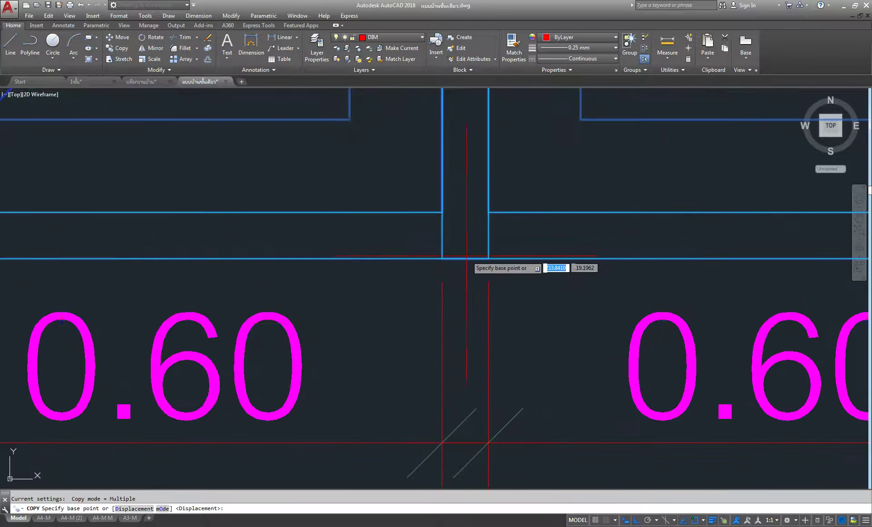
pyautogui.scroll(2, 469, 261)
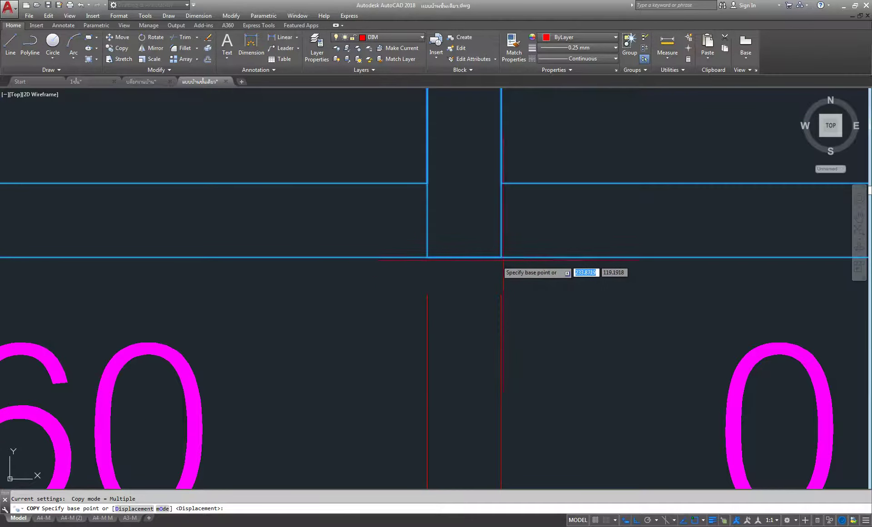
pyautogui.scroll(-2, 471, 264)
pyautogui.scroll(-5, 470, 263)
pyautogui.scroll(-1, 477, 272)
pyautogui.scroll(-4, 477, 259)
pyautogui.scroll(6, 475, 241)
pyautogui.moveTo(474, 237); pyautogui.dragTo(488, 84, button='middle')
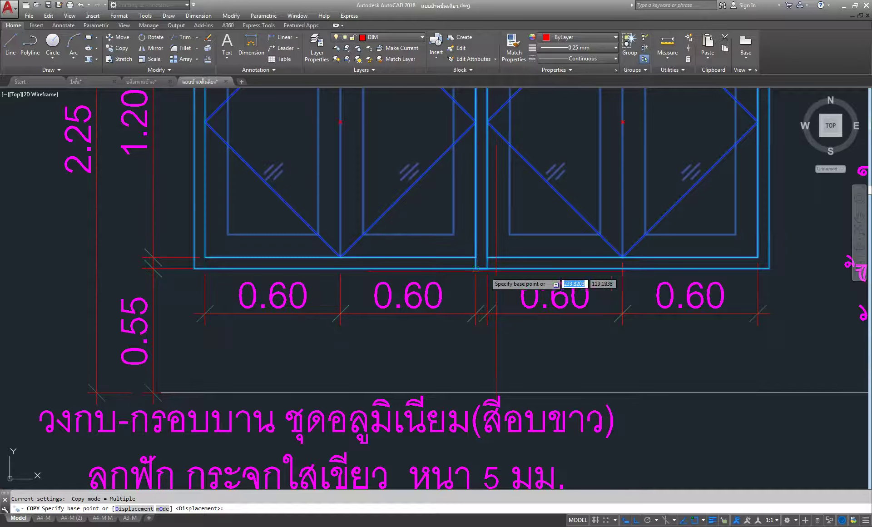
pyautogui.scroll(6, 496, 271)
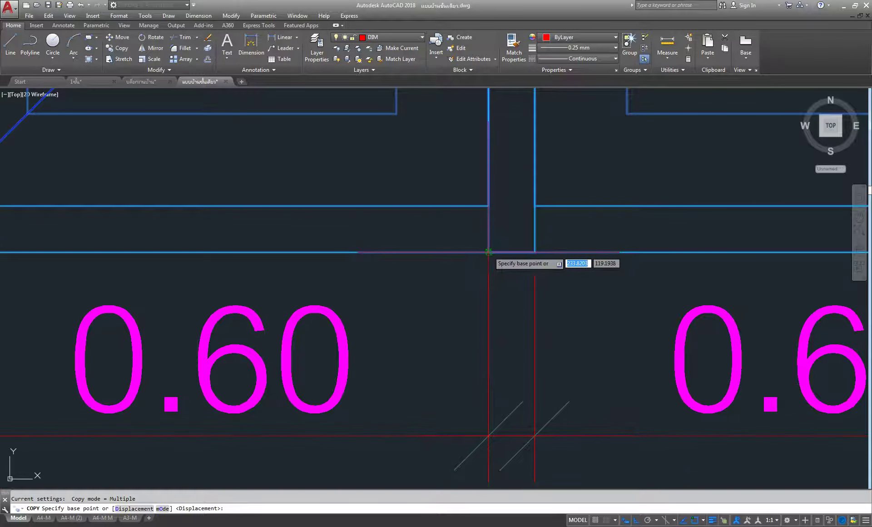
pyautogui.click(488, 252)
# Step: With Ortho off, place the copy in the bay between gridlines 4 and 5
pyautogui.scroll(-3, 496, 252)
pyautogui.scroll(-5, 545, 268)
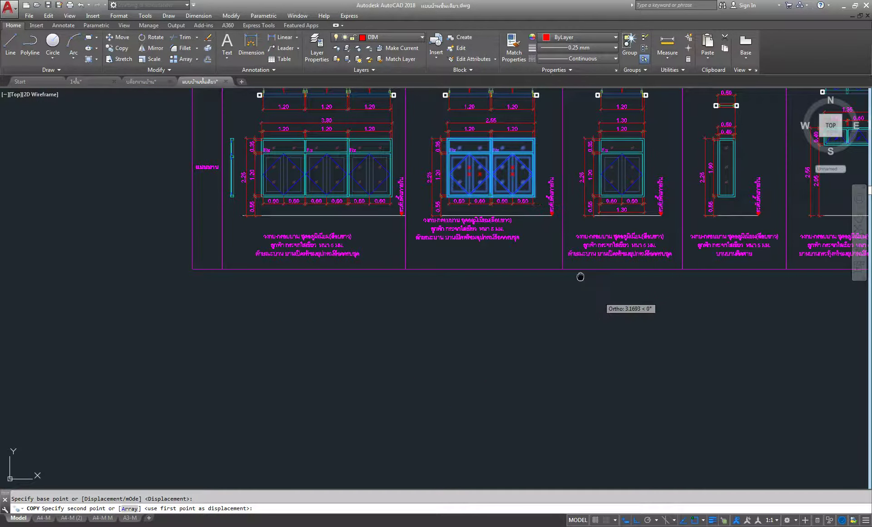
pyautogui.moveTo(580, 276); pyautogui.dragTo(470, 163, button='middle')
pyautogui.press('F8')
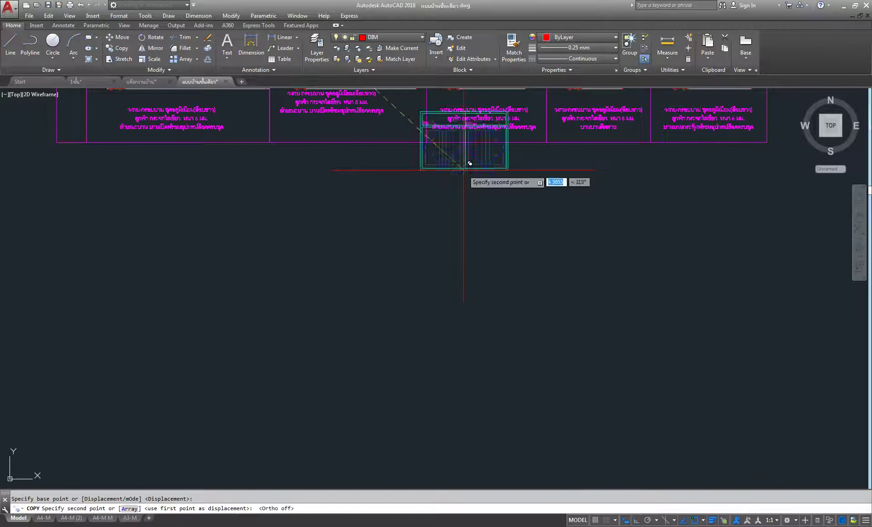
pyautogui.scroll(-3, 469, 163)
pyautogui.moveTo(497, 181); pyautogui.dragTo(428, 189, button='middle')
pyautogui.scroll(3, 553, 282)
pyautogui.moveTo(555, 421); pyautogui.dragTo(543, 274, button='middle')
pyautogui.scroll(4, 580, 383)
pyautogui.scroll(1, 477, 220)
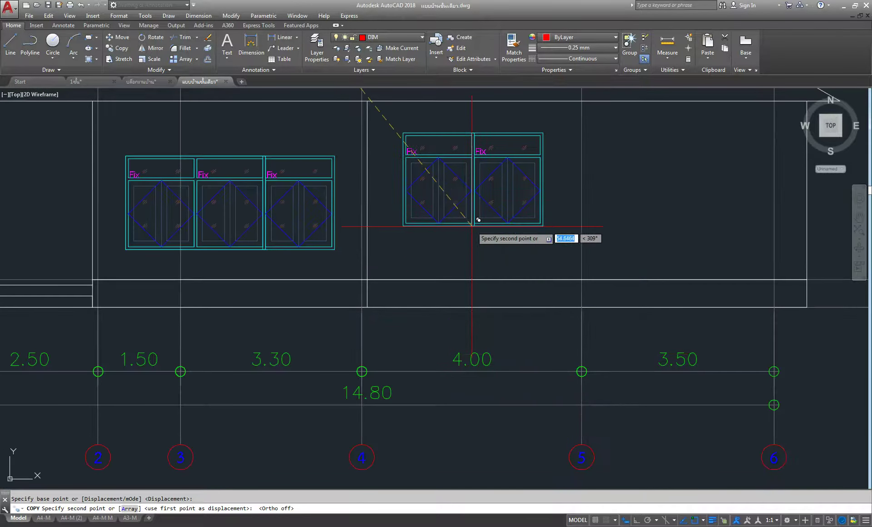
pyautogui.click(477, 231)
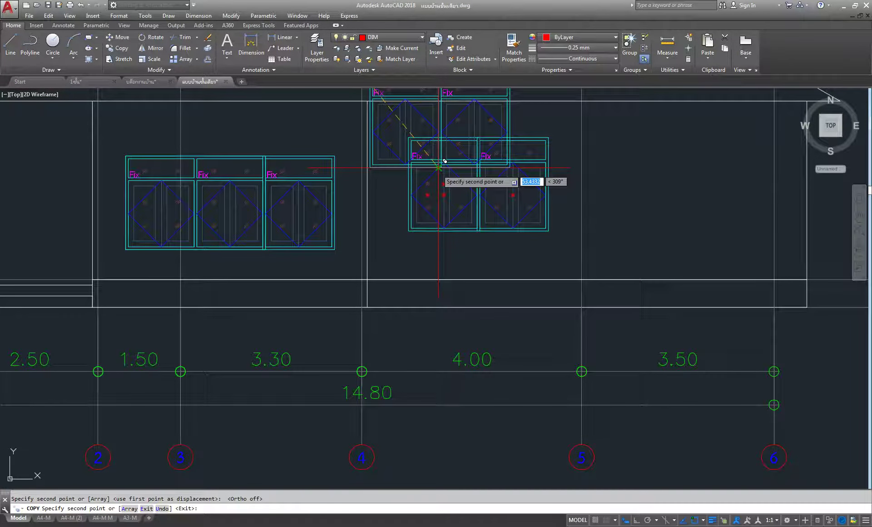
pyautogui.press('Escape')
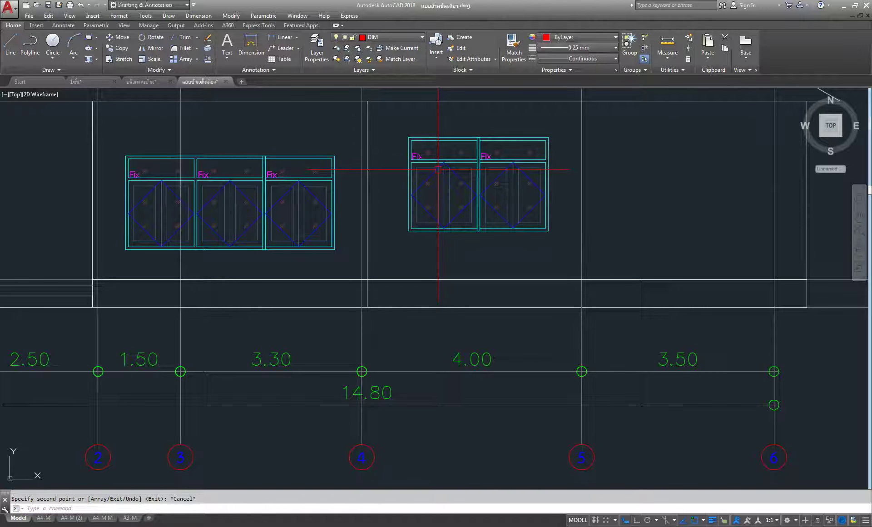
pyautogui.moveTo(438, 170)
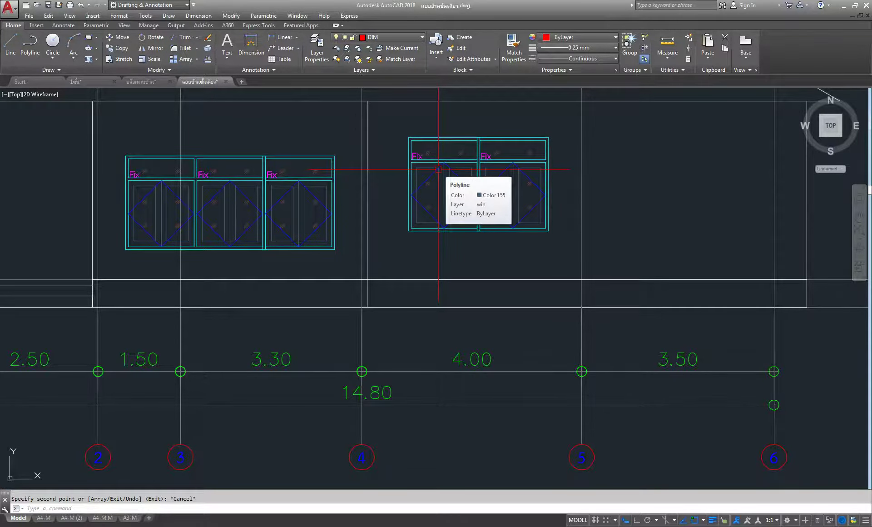
pyautogui.scroll(8, 467, 159)
# Step: Explode the copied two-panel window group into separate objects
pyautogui.moveTo(533, 115); pyautogui.dragTo(542, 187, button='middle')
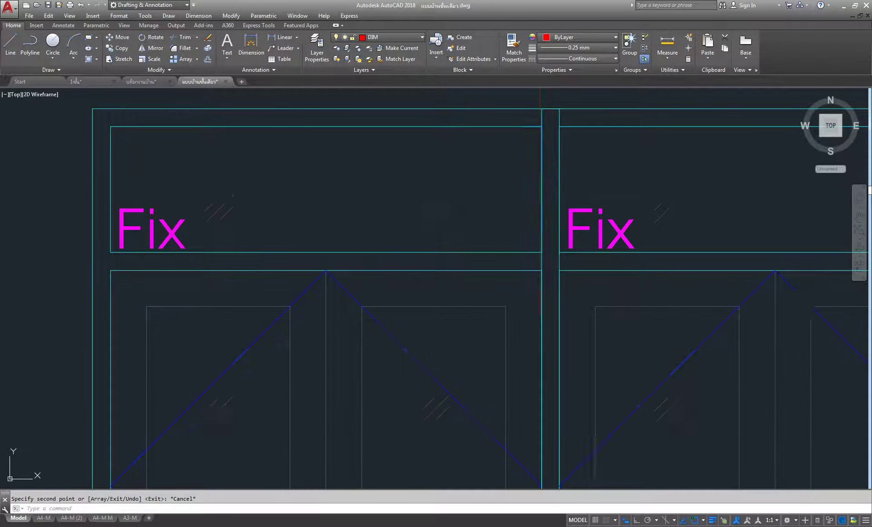
pyautogui.hotkey('ctrl', 'a')
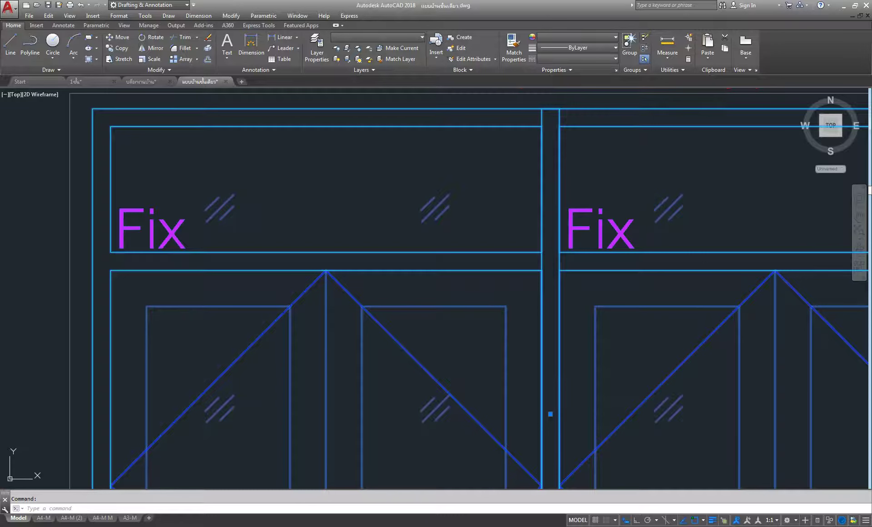
pyautogui.write('x')
pyautogui.press('Return')
pyautogui.moveTo(576, 204); pyautogui.dragTo(567, 254, button='middle')
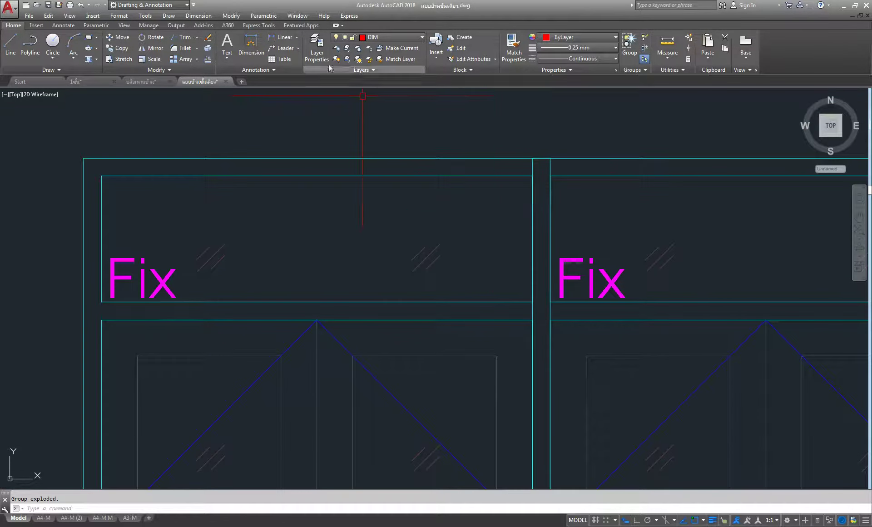
# Step: Trim the lines in the panel gap, using all objects as cutting edges
pyautogui.click(182, 40)
pyautogui.press('Return')
pyautogui.scroll(2, 502, 137)
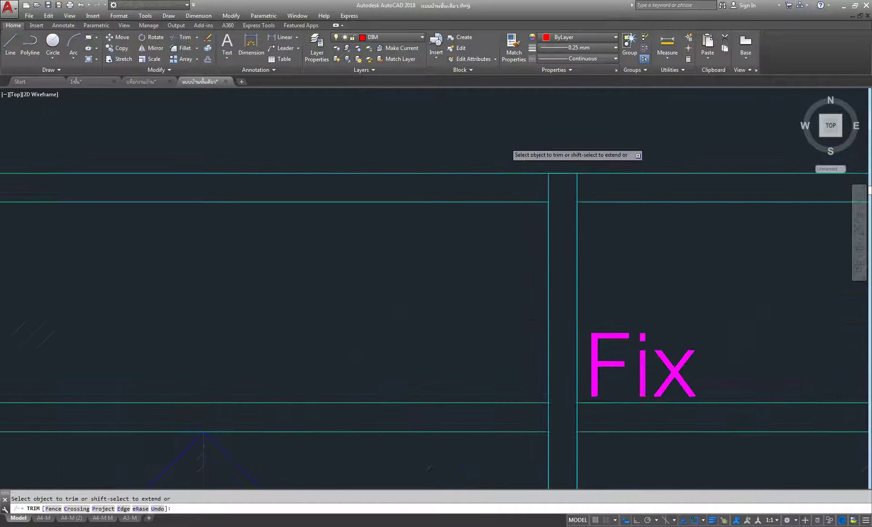
pyautogui.scroll(2, 504, 145)
pyautogui.scroll(-4, 581, 150)
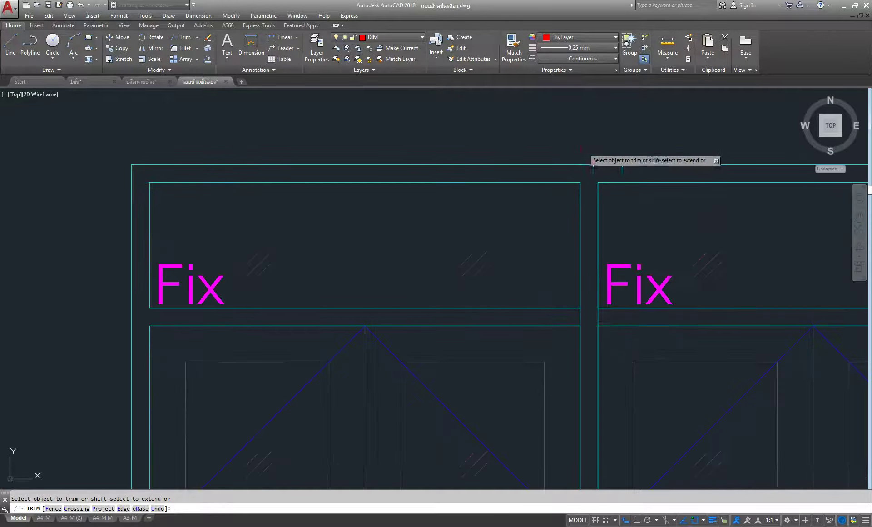
pyautogui.scroll(5, 596, 308)
pyautogui.click(641, 311)
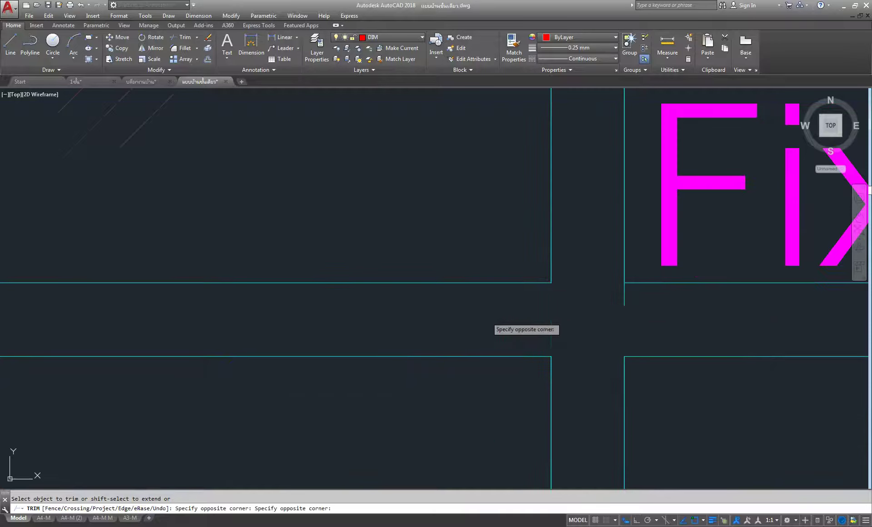
pyautogui.click(586, 242)
# Step: Trim the remaining gap lines lower down and end the Trim command
pyautogui.scroll(-4, 634, 163)
pyautogui.scroll(-2, 634, 296)
pyautogui.scroll(3, 632, 343)
pyautogui.scroll(3, 621, 396)
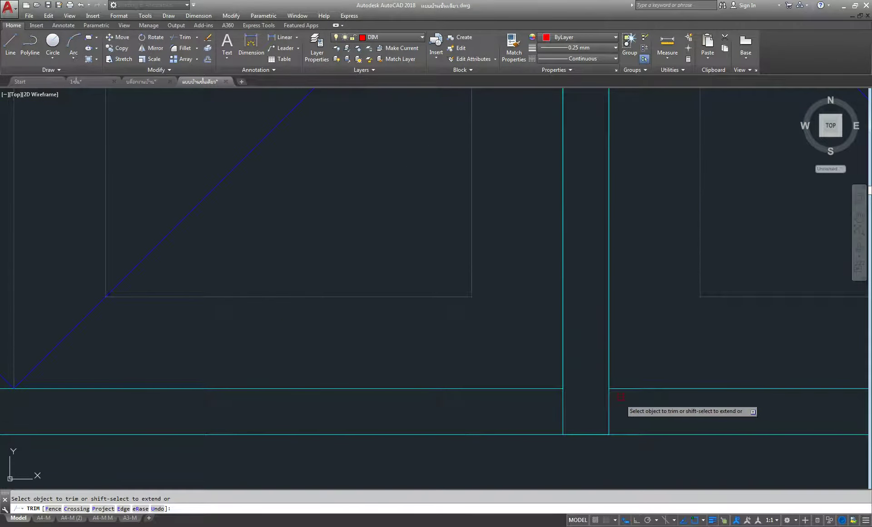
pyautogui.click(620, 397)
pyautogui.click(497, 368)
pyautogui.moveTo(555, 350); pyautogui.dragTo(596, 275, button='middle')
pyautogui.rightClick(588, 247)
pyautogui.click(592, 249)
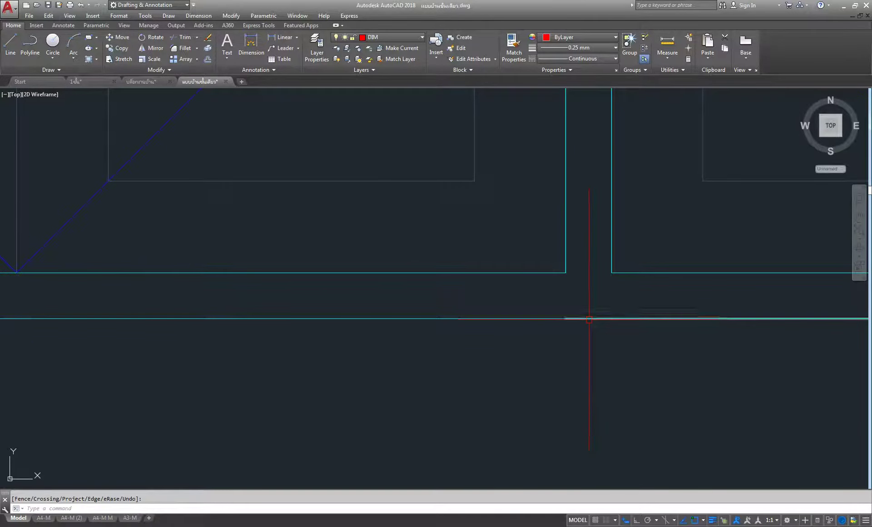
pyautogui.scroll(-3, 587, 308)
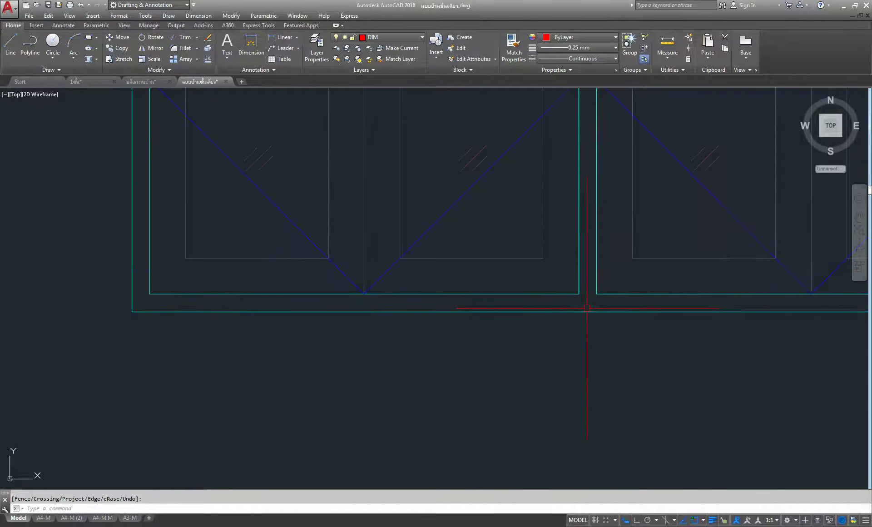
# Step: Select the lower cyan sill line segments and join them into one line
pyautogui.moveTo(586, 308); pyautogui.dragTo(556, 309, button='middle')
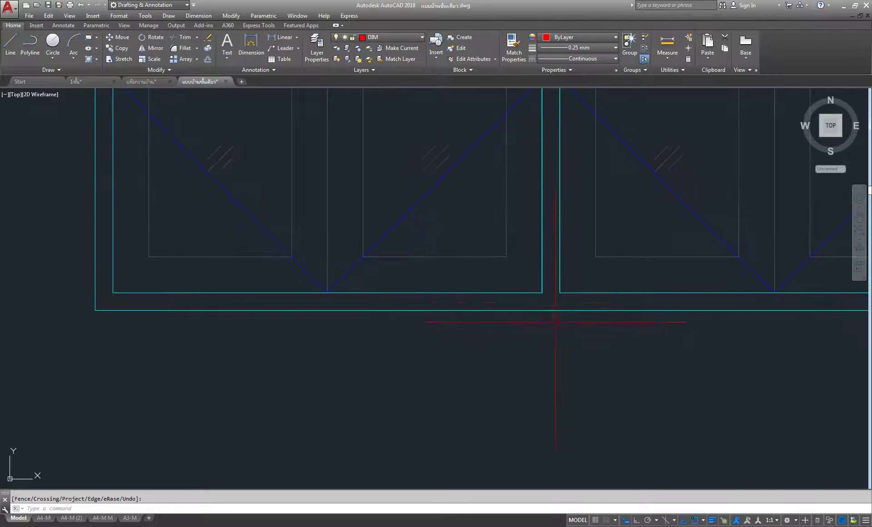
pyautogui.scroll(-3, 542, 297)
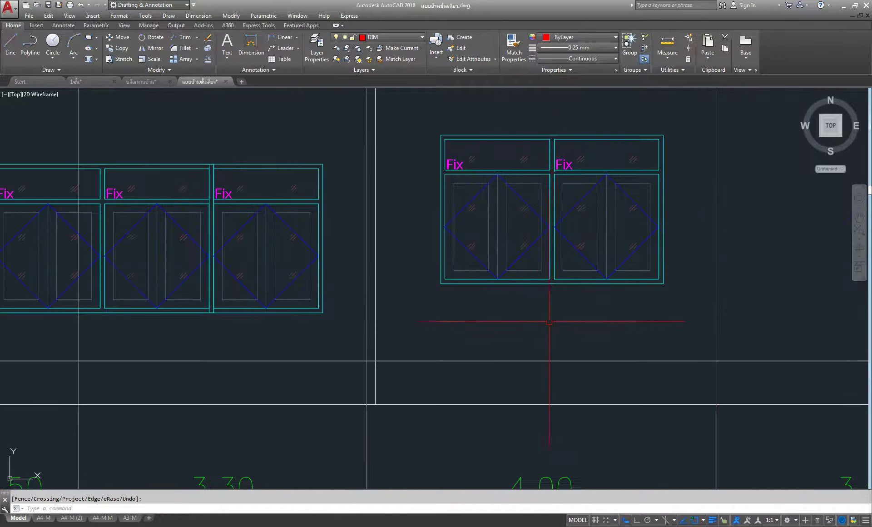
pyautogui.scroll(1, 540, 277)
pyautogui.scroll(2, 538, 271)
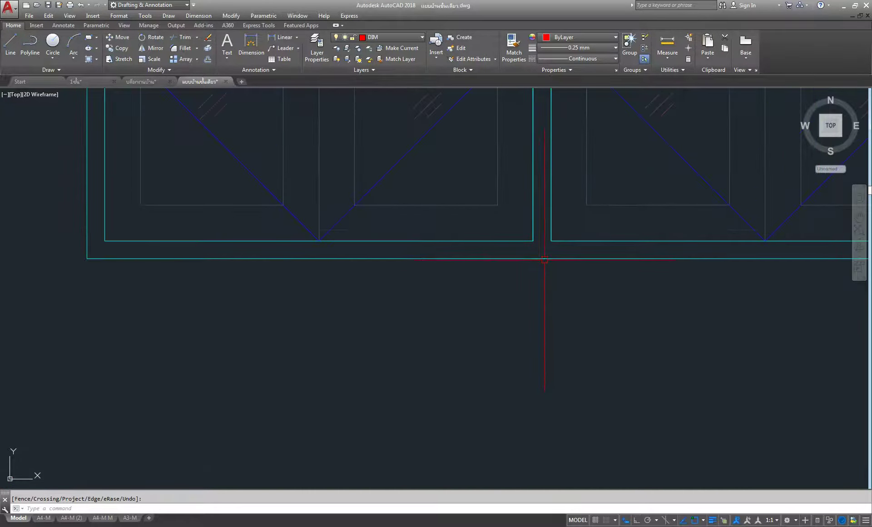
pyautogui.scroll(2, 532, 260)
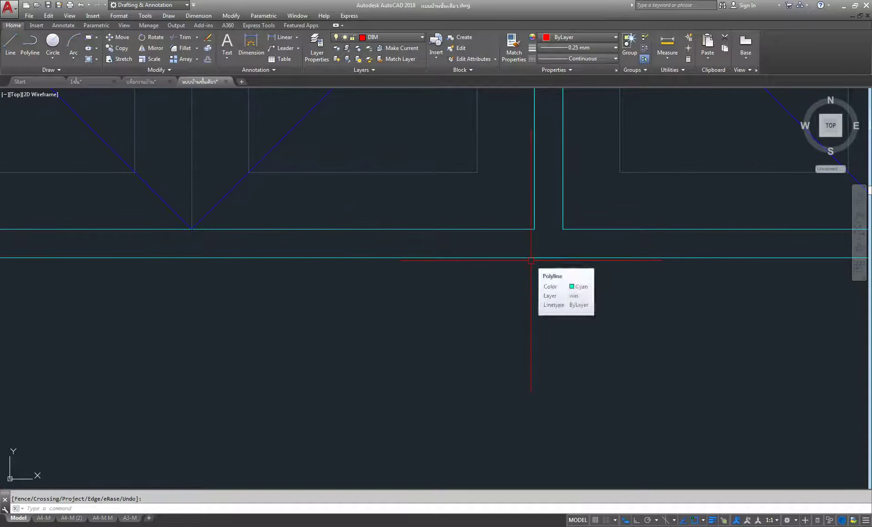
pyautogui.click(585, 255)
pyautogui.click(512, 288)
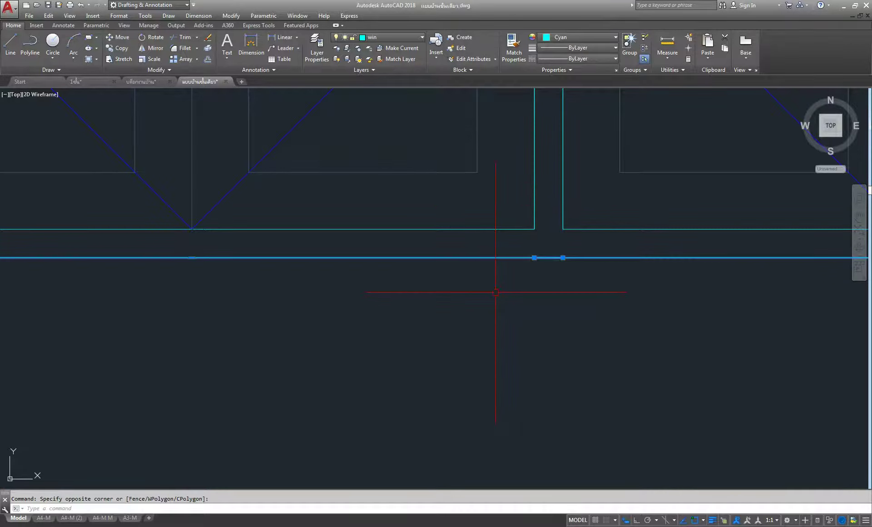
pyautogui.click(231, 15)
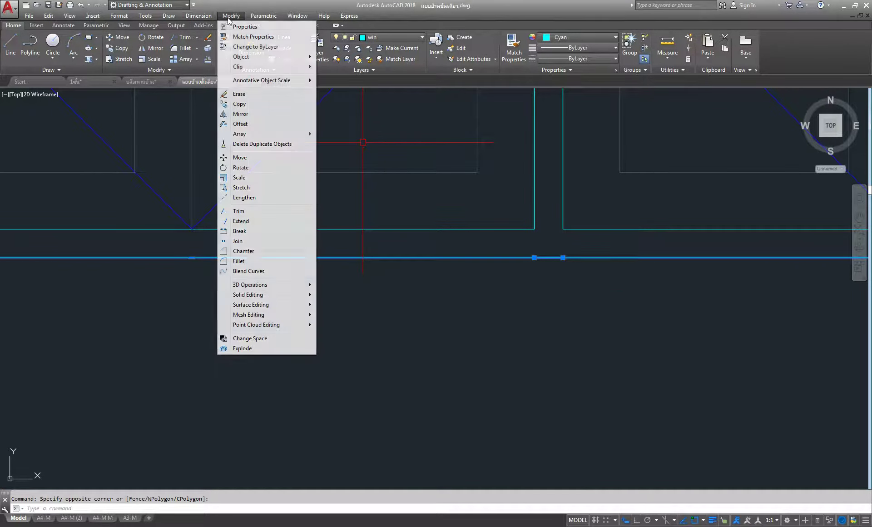
pyautogui.click(255, 241)
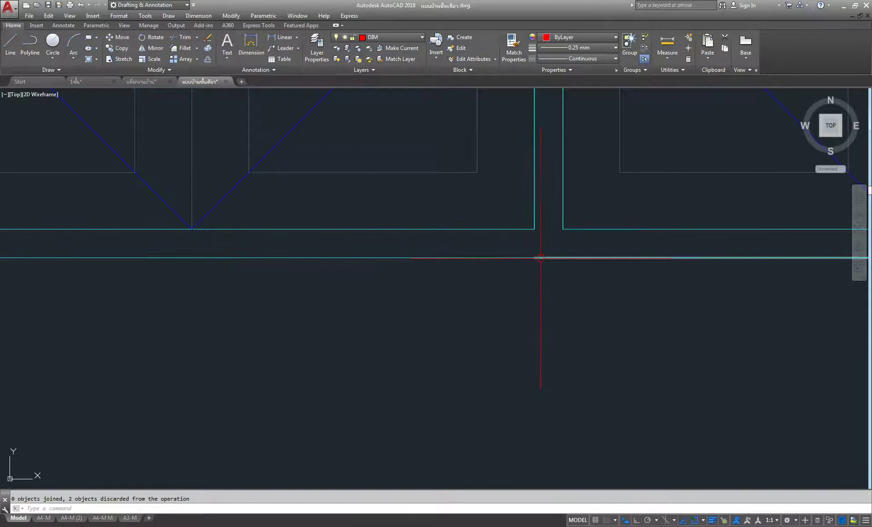
# Step: Grab the joined sill line's endpoint grip to stretch it
pyautogui.scroll(5, 541, 258)
pyautogui.click(525, 257)
pyautogui.click(523, 256)
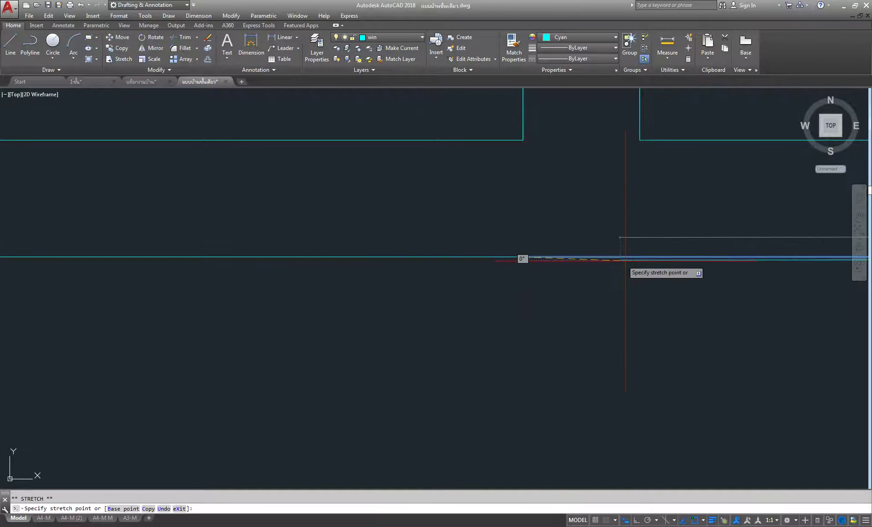
pyautogui.scroll(-2, 518, 258)
pyautogui.scroll(-2, 516, 260)
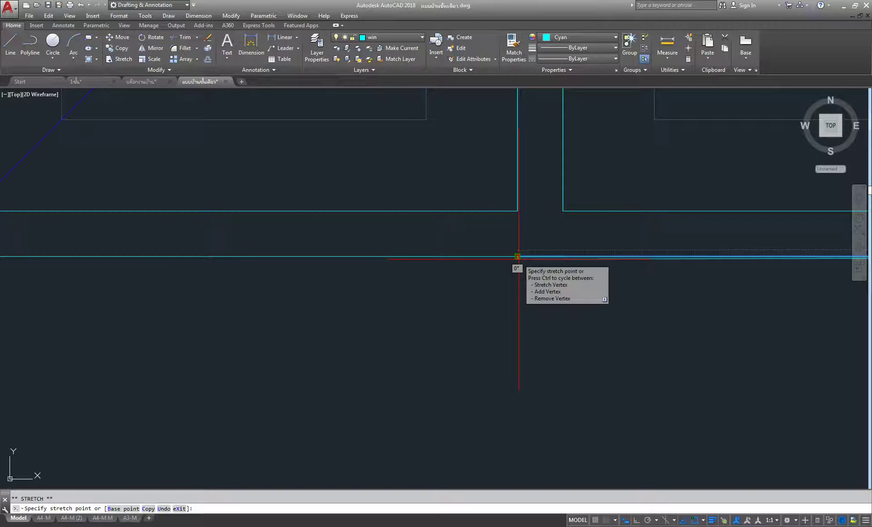
# Step: Escape out of the grip stretch, leaving the line unchanged, and zoom out
pyautogui.press('Escape')
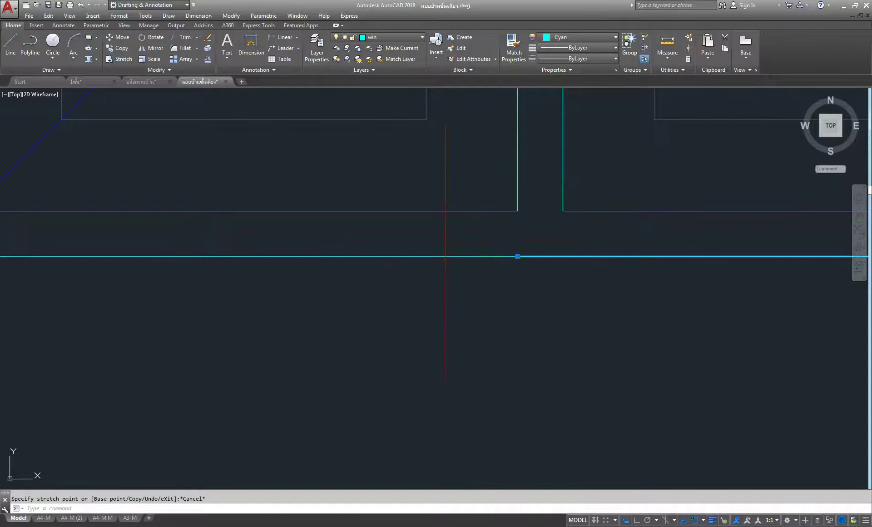
pyautogui.scroll(1, 491, 259)
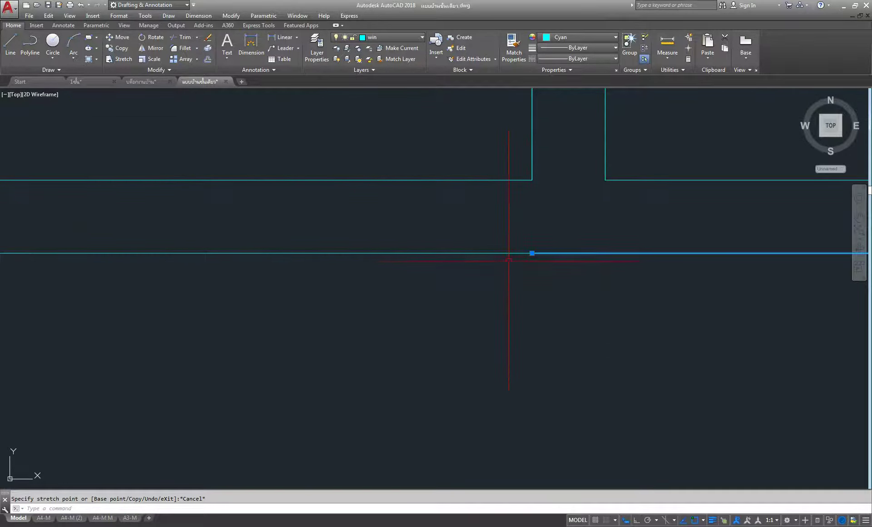
pyautogui.rightClick(588, 252)
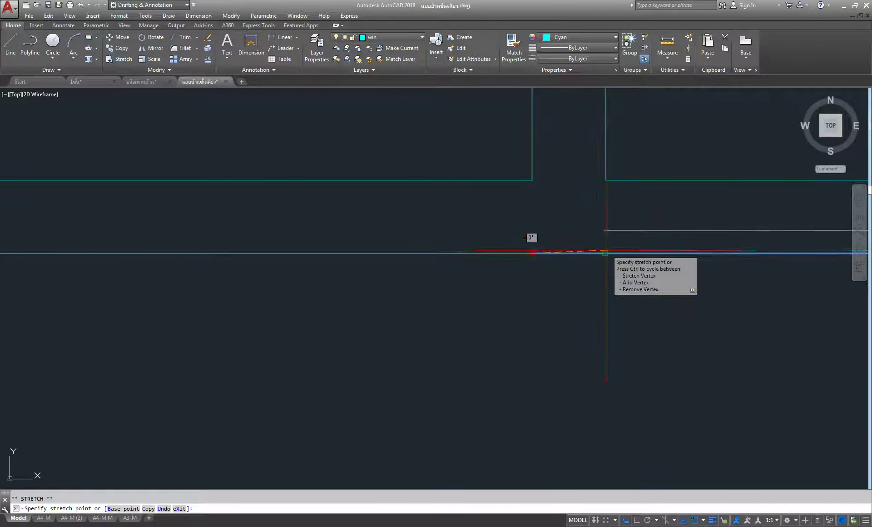
pyautogui.press('Escape')
pyautogui.press('Escape')
pyautogui.scroll(-2, 555, 262)
pyautogui.scroll(-2, 556, 262)
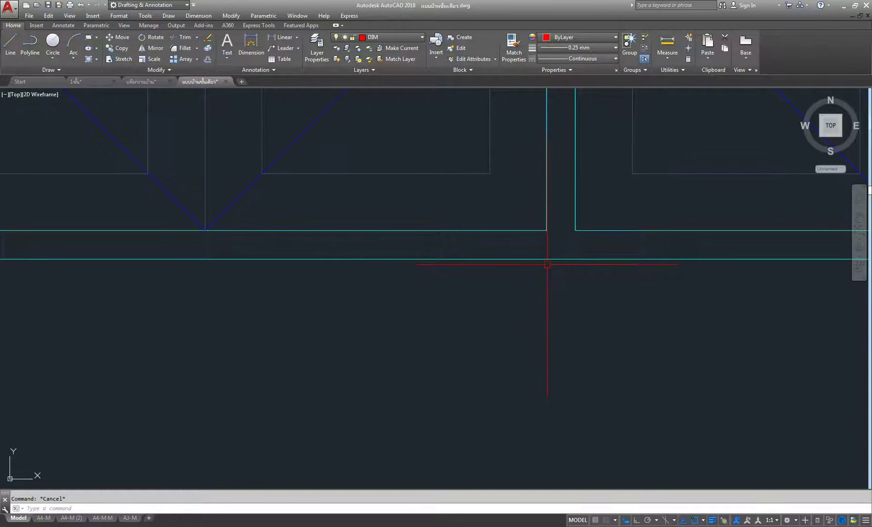
# Step: Join the three frame lines around the right window pair into one polyline
pyautogui.click(587, 253)
pyautogui.click(481, 292)
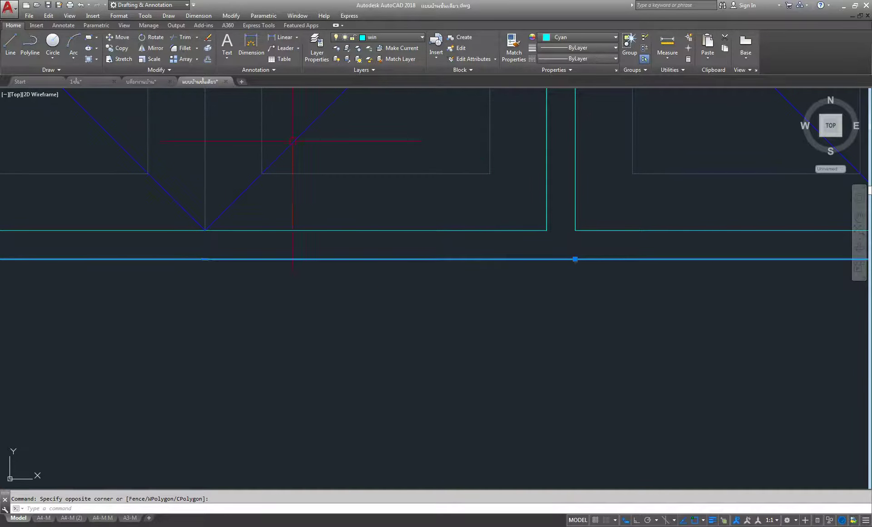
pyautogui.click(234, 16)
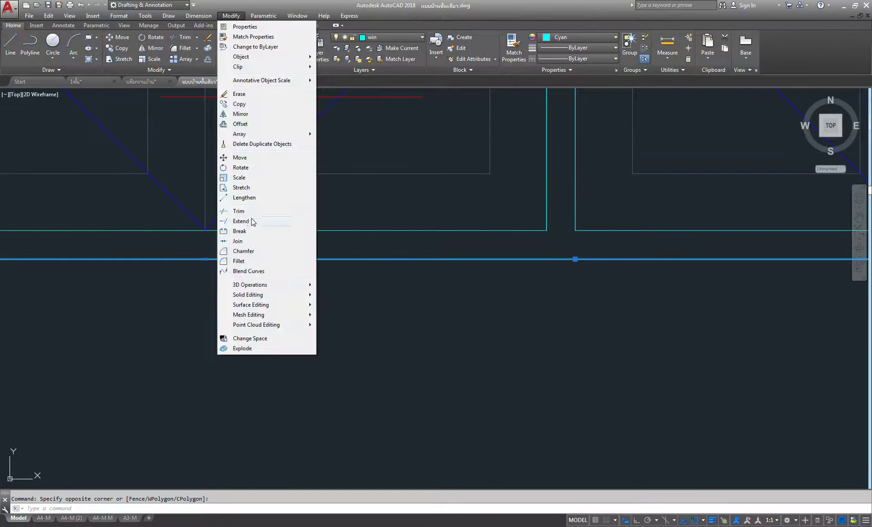
pyautogui.click(254, 250)
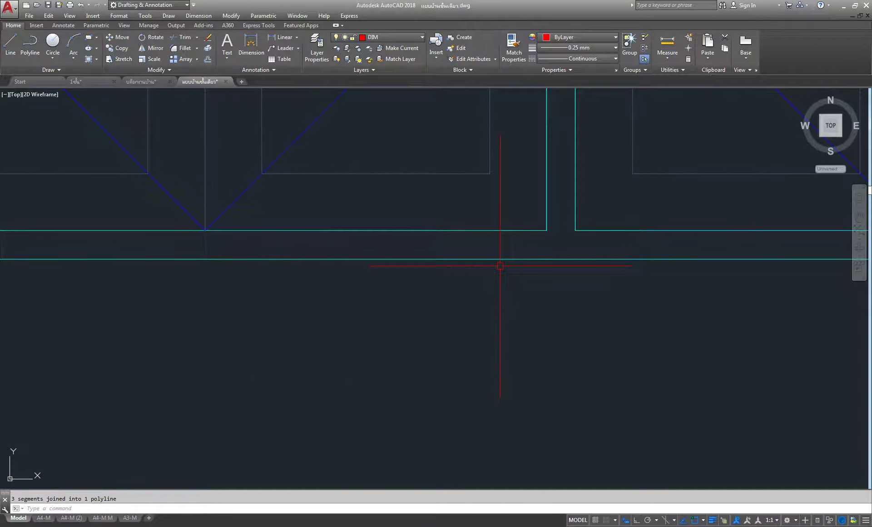
# Step: Zoom and pan around the right window pair to inspect the joined outer frame
pyautogui.scroll(2, 501, 263)
pyautogui.scroll(-4, 634, 293)
pyautogui.scroll(6, 613, 302)
pyautogui.scroll(-2, 575, 290)
pyautogui.moveTo(590, 272); pyautogui.dragTo(469, 258, button='middle')
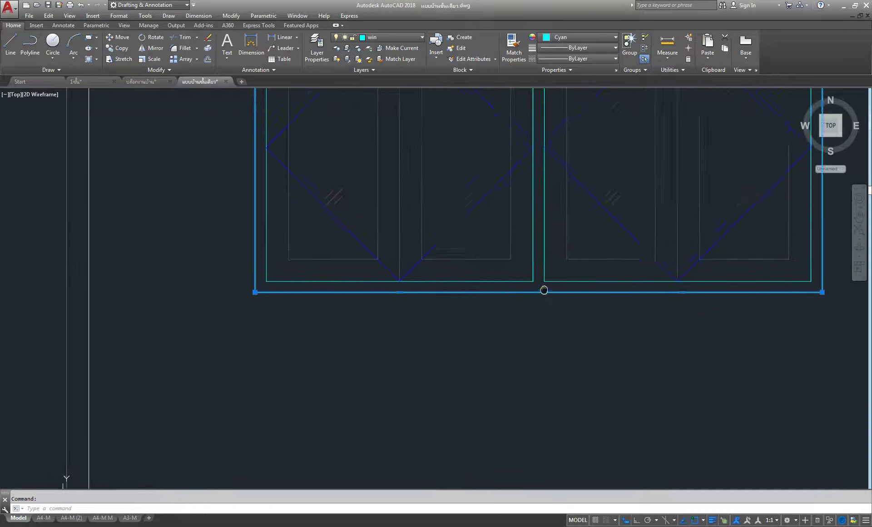
pyautogui.moveTo(525, 295)
pyautogui.mouseDown(button='middle')
pyautogui.moveTo(558, 345)
pyautogui.moveTo(586, 347)
pyautogui.mouseUp(button='middle')
pyautogui.scroll(-2, 565, 330)
pyautogui.scroll(3, 571, 327)
pyautogui.scroll(-3, 574, 332)
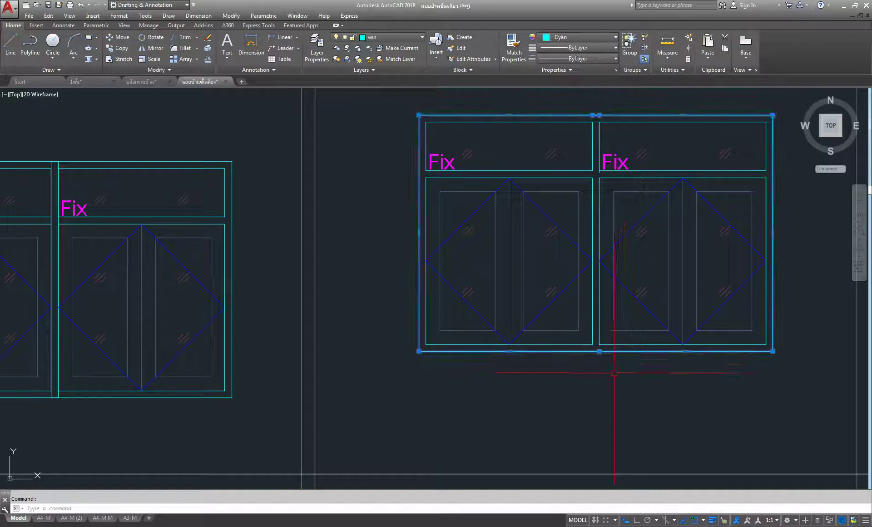
pyautogui.scroll(3, 596, 175)
pyautogui.scroll(2, 593, 159)
pyautogui.scroll(-2, 591, 150)
pyautogui.scroll(2, 590, 149)
pyautogui.scroll(-1, 590, 154)
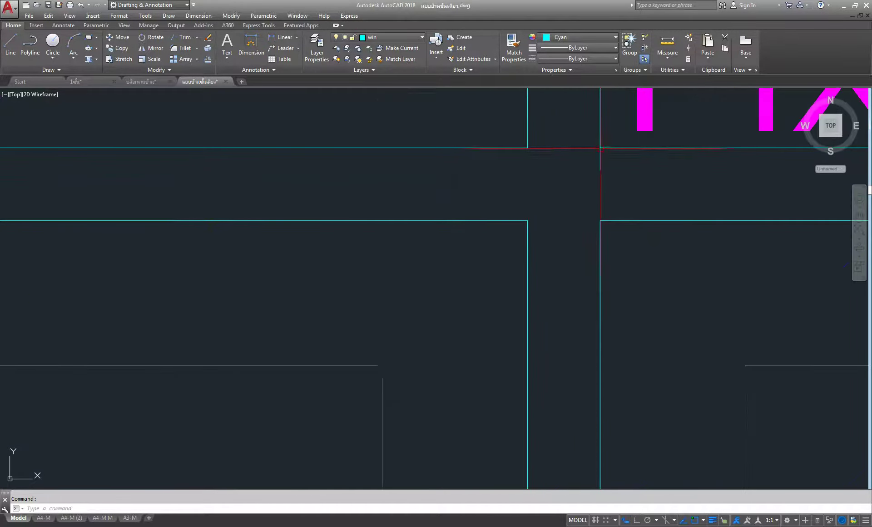
pyautogui.scroll(-2, 604, 181)
pyautogui.scroll(-1, 620, 187)
pyautogui.scroll(4, 620, 188)
pyautogui.scroll(-4, 654, 173)
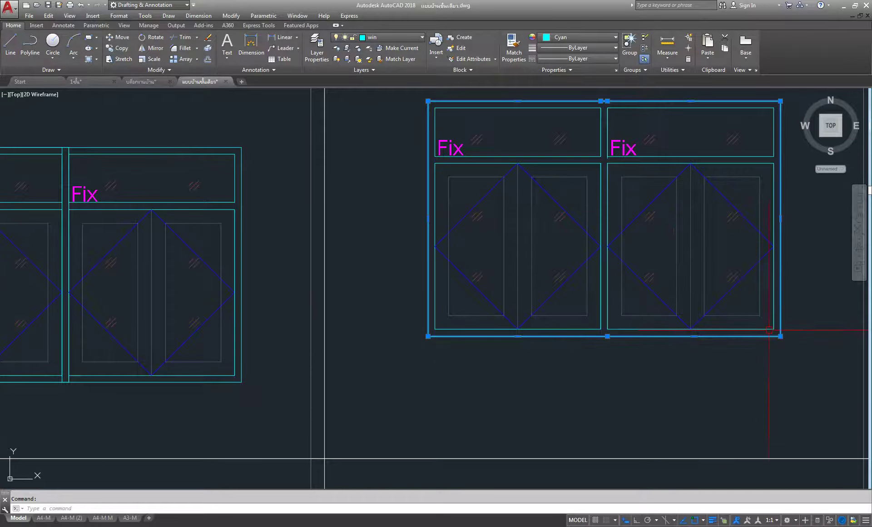
pyautogui.scroll(3, 763, 336)
pyautogui.scroll(-1, 590, 327)
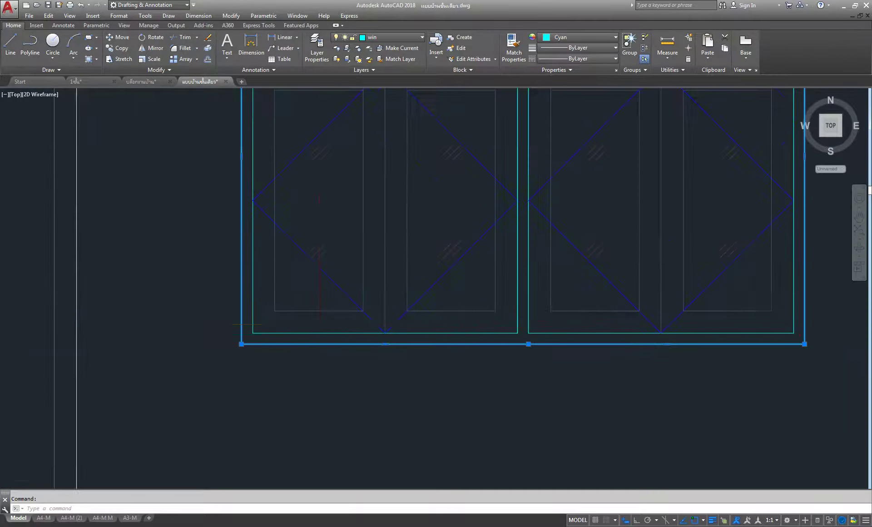
pyautogui.scroll(-2, 597, 359)
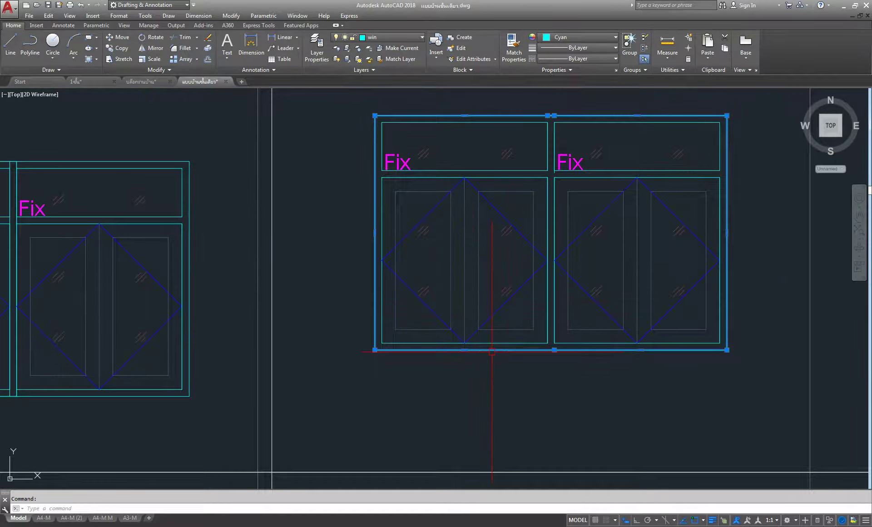
pyautogui.click(81, 5)
pyautogui.click(82, 6)
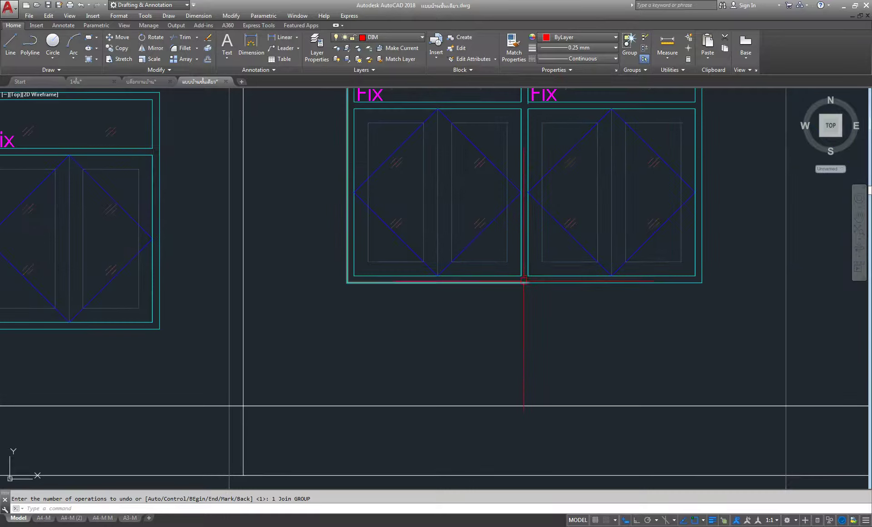
pyautogui.scroll(2, 523, 279)
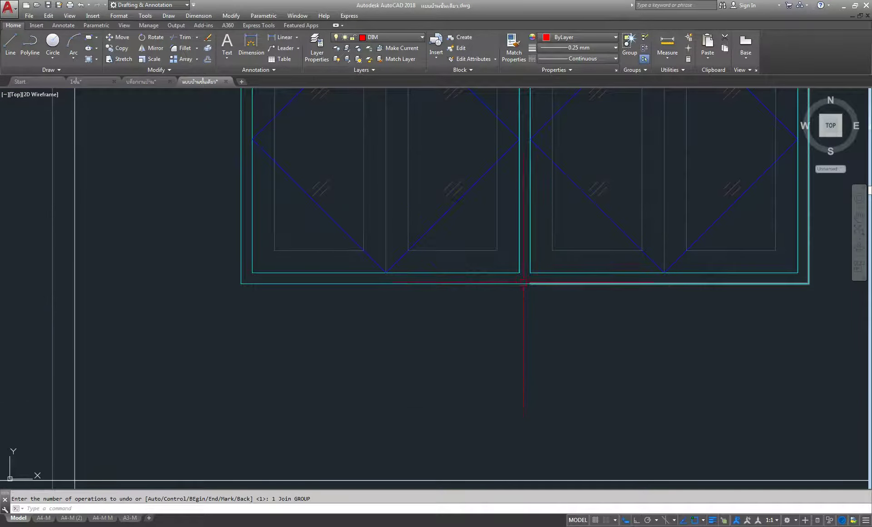
pyautogui.click(84, 6)
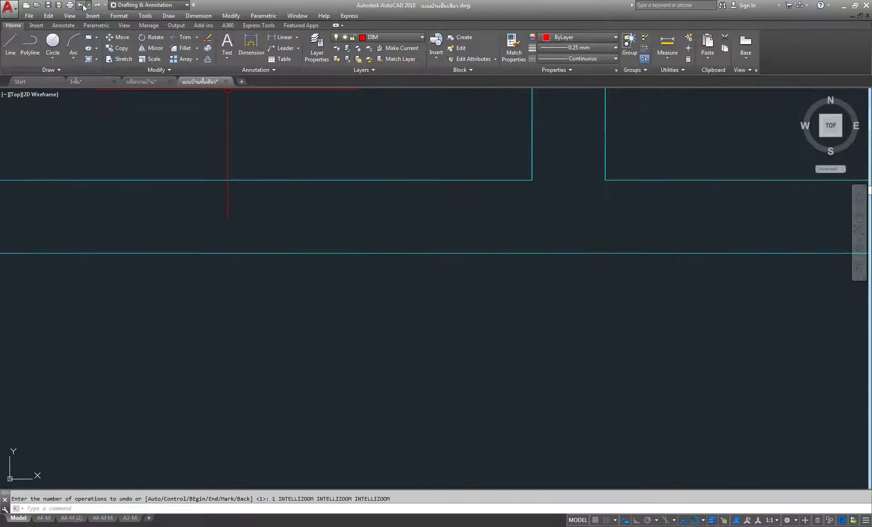
pyautogui.click(84, 5)
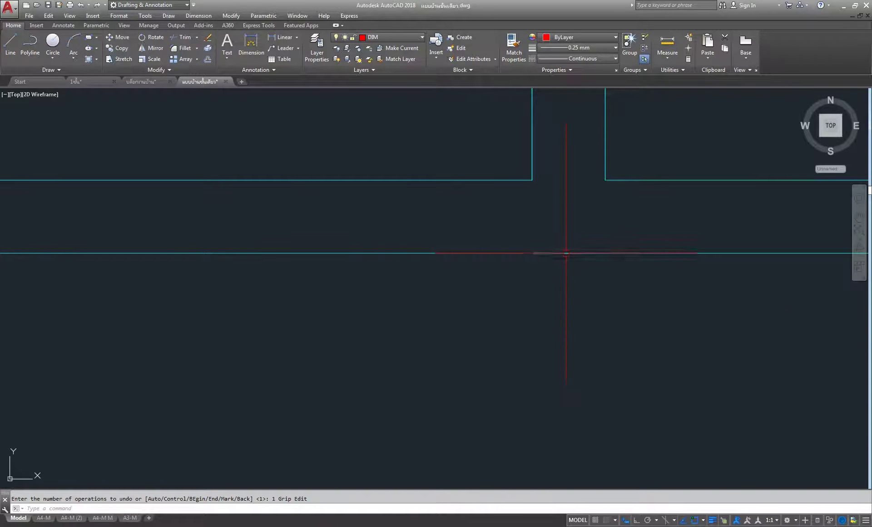
pyautogui.scroll(-3, 513, 252)
pyautogui.scroll(-3, 631, 305)
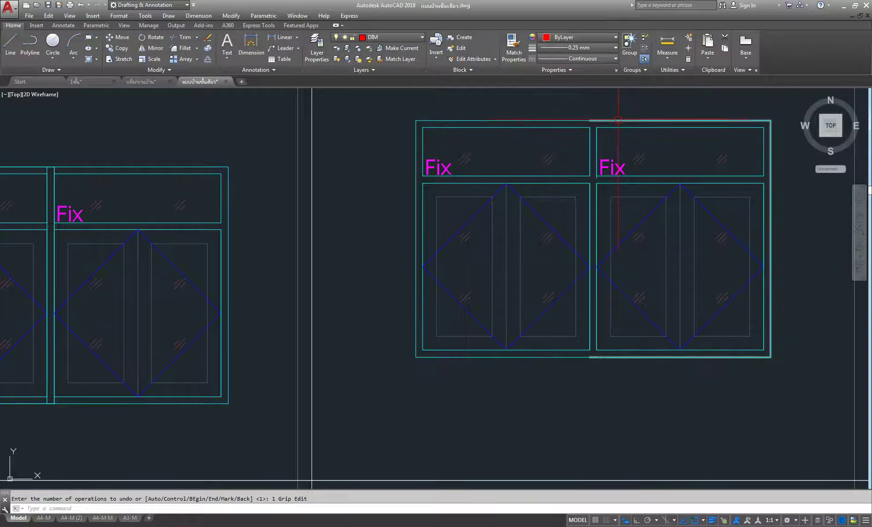
pyautogui.moveTo(613, 389); pyautogui.dragTo(583, 370, button='middle')
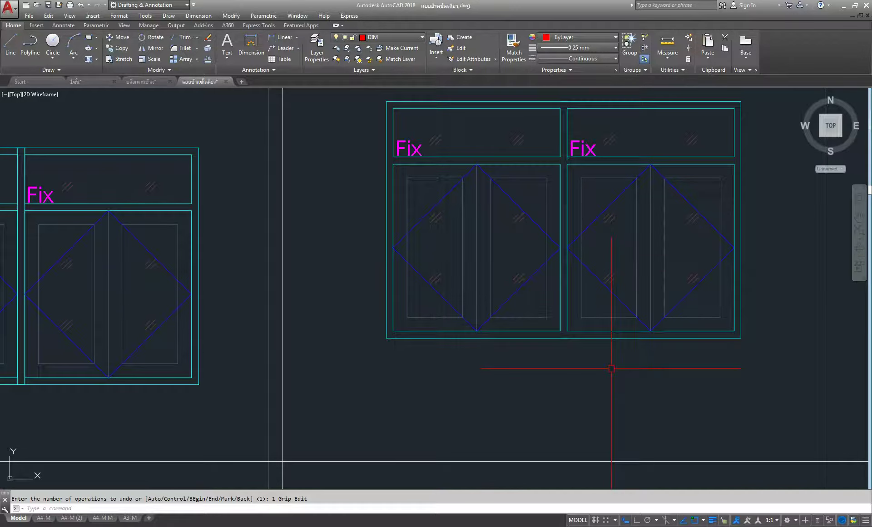
pyautogui.scroll(5, 567, 131)
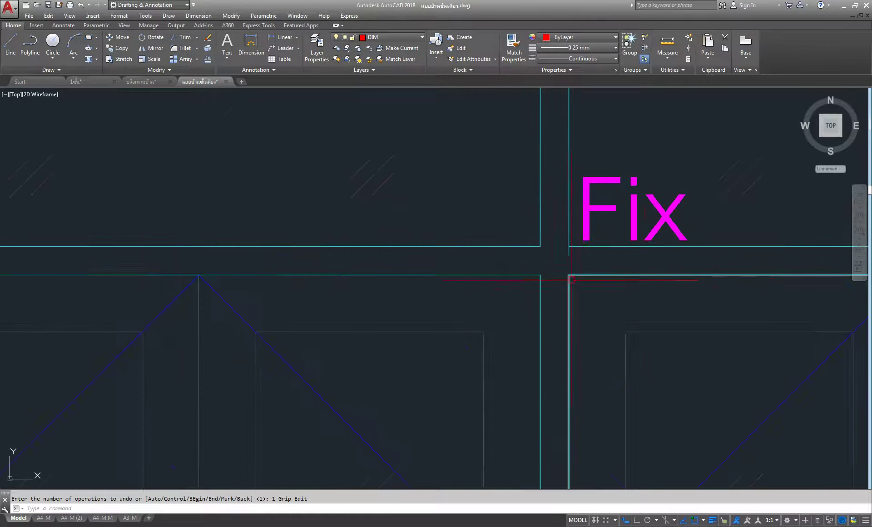
pyautogui.scroll(4, 565, 272)
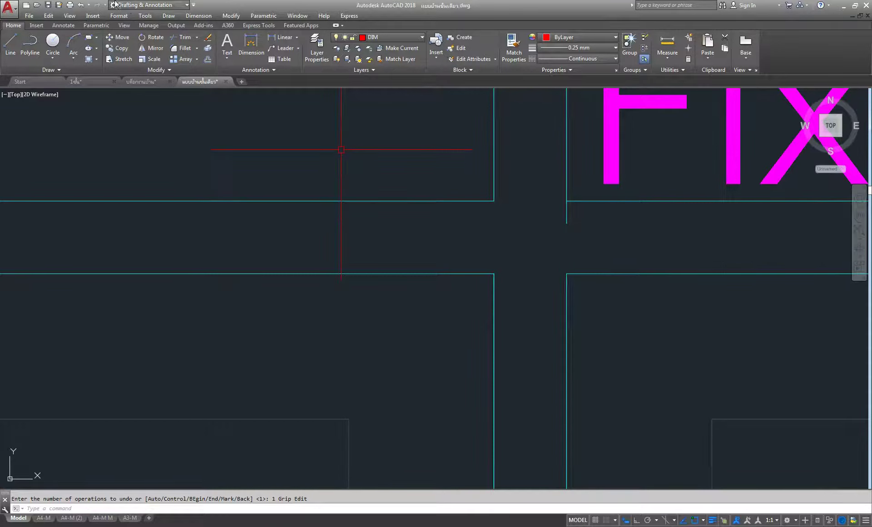
pyautogui.click(172, 37)
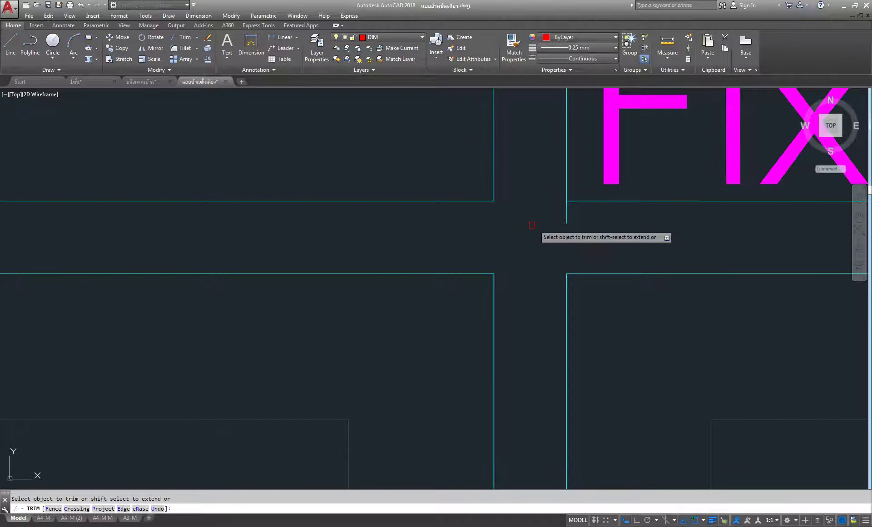
pyautogui.click(592, 219)
pyautogui.click(485, 244)
pyautogui.scroll(-5, 545, 204)
pyautogui.rightClick(530, 172)
pyautogui.click(545, 177)
pyautogui.moveTo(539, 316); pyautogui.dragTo(550, 318, button='middle')
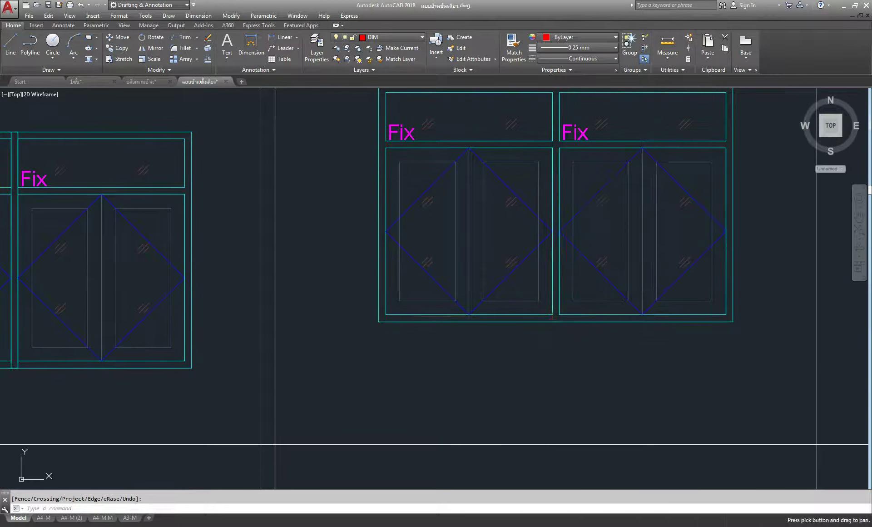
pyautogui.press('Escape')
pyautogui.click(569, 322)
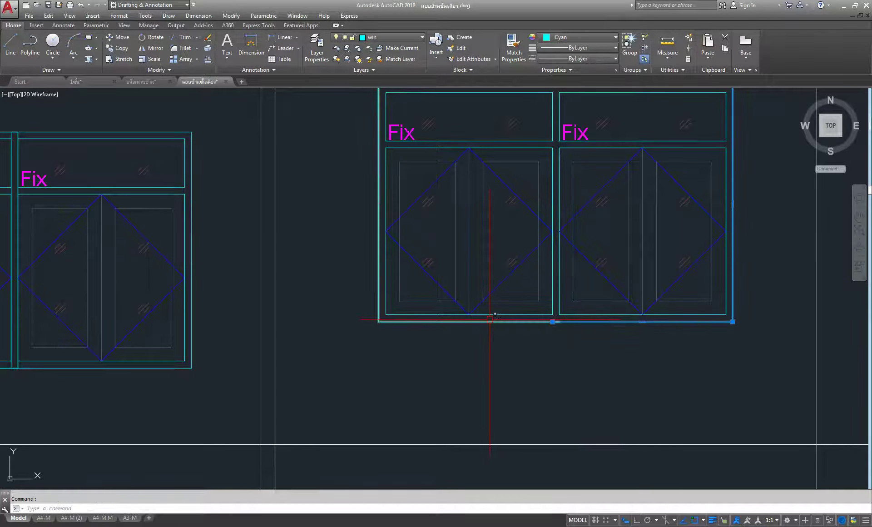
pyautogui.click(491, 321)
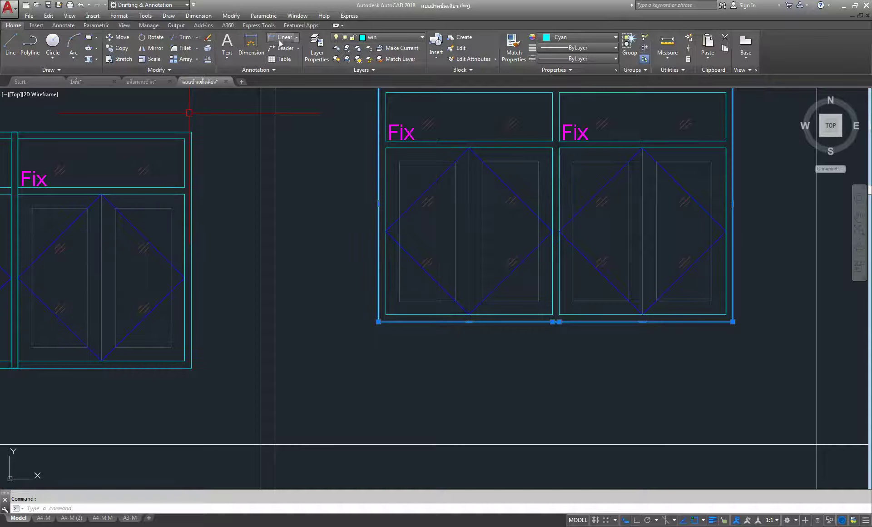
pyautogui.click(207, 48)
pyautogui.scroll(3, 535, 335)
pyautogui.scroll(2, 643, 273)
pyautogui.click(656, 268)
pyautogui.click(539, 307)
pyautogui.press('Delete')
pyautogui.scroll(-4, 473, 331)
pyautogui.moveTo(471, 312); pyautogui.dragTo(389, 307, button='middle')
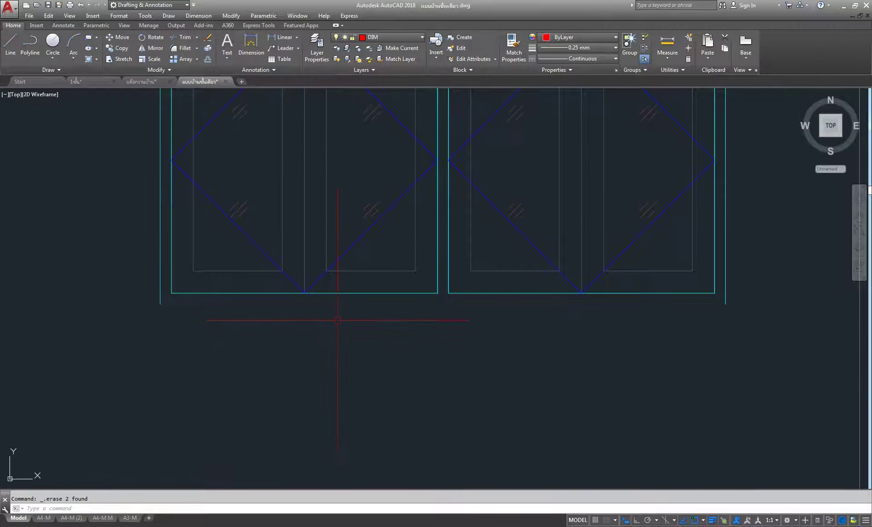
pyautogui.hotkey('ctrl', 'z')
pyautogui.hotkey('ctrl', 'z')
pyautogui.click(750, 326)
pyautogui.click(702, 273)
pyautogui.press('Delete')
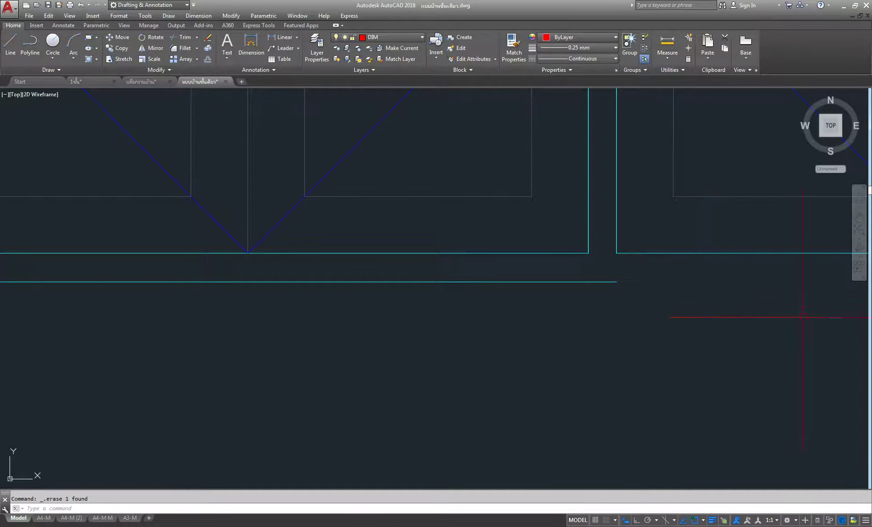
pyautogui.scroll(-4, 515, 300)
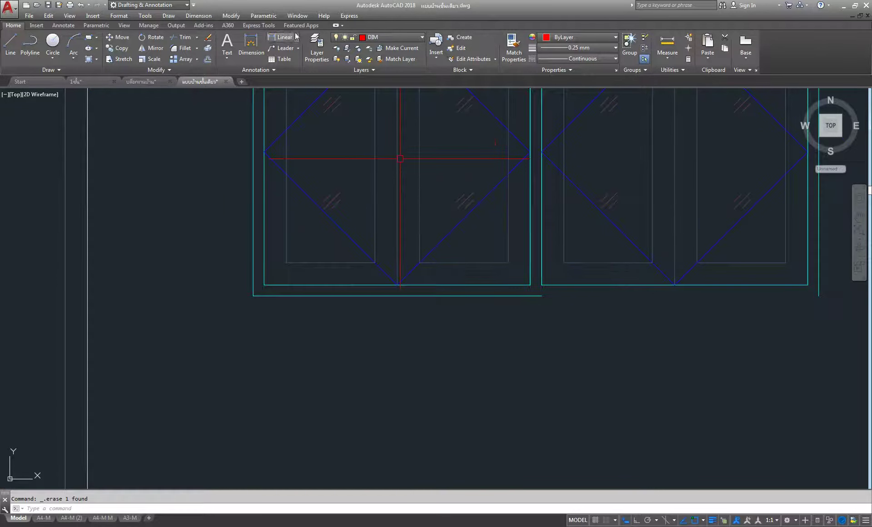
pyautogui.click(197, 39)
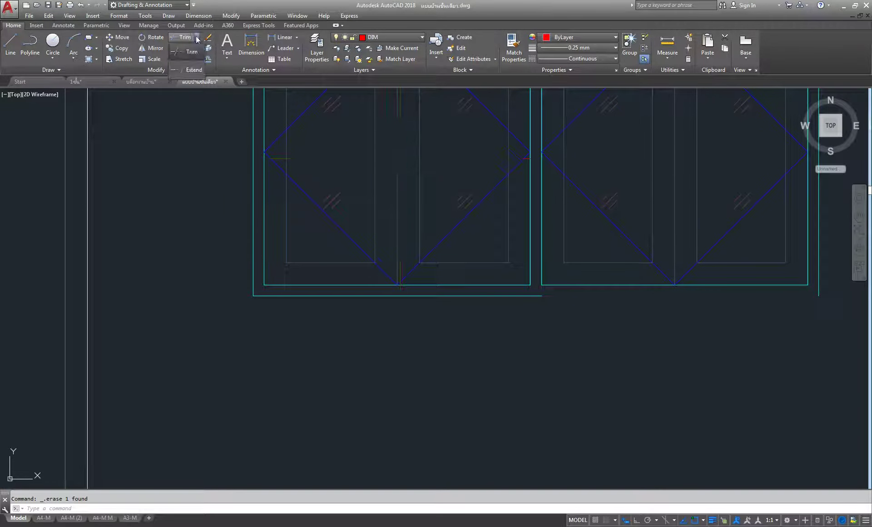
pyautogui.click(190, 70)
pyautogui.press('Return')
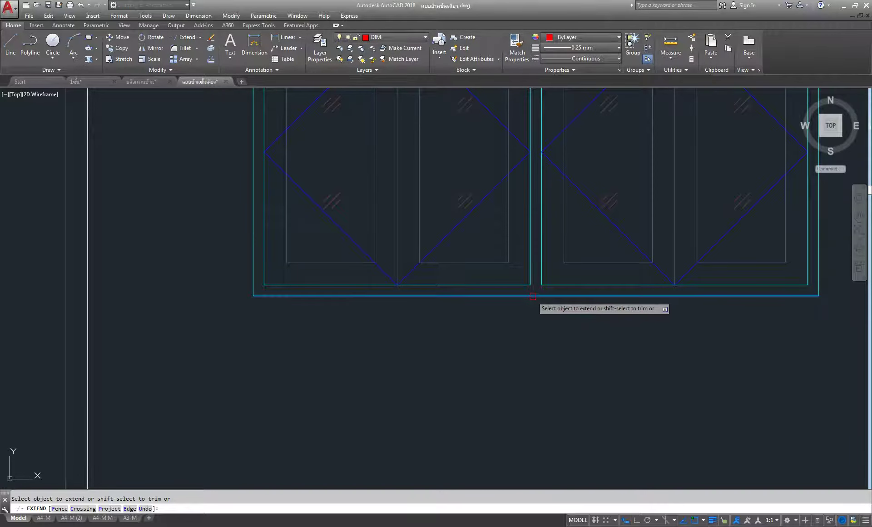
pyautogui.rightClick(540, 347)
pyautogui.click(569, 352)
pyautogui.click(539, 288)
pyautogui.press('Escape')
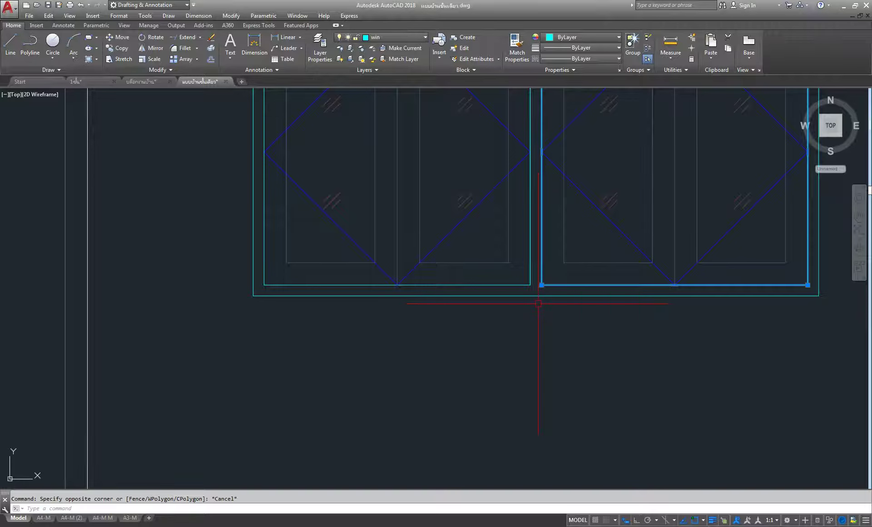
pyautogui.press('Escape')
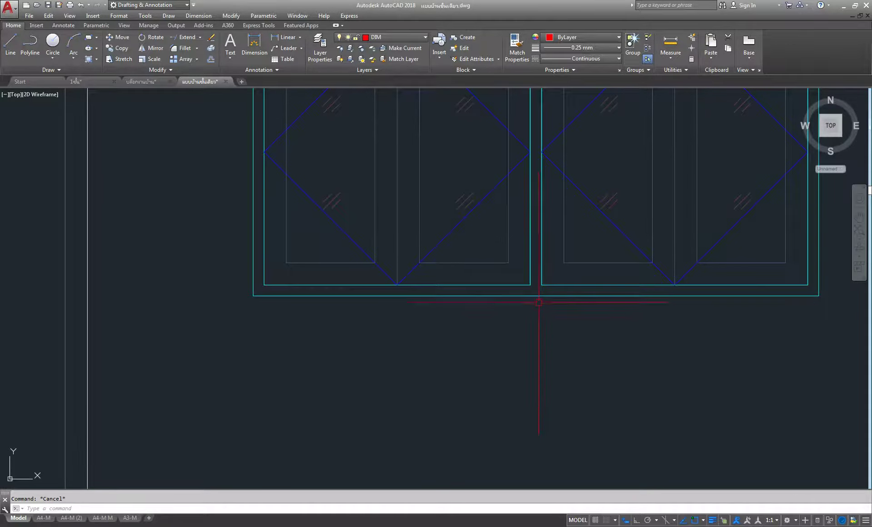
pyautogui.scroll(-3, 538, 304)
pyautogui.scroll(3, 431, 195)
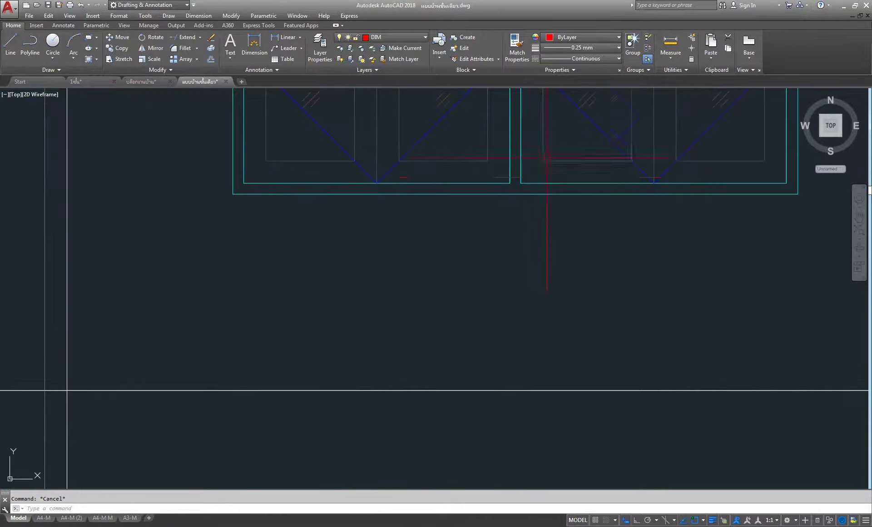
pyautogui.click(512, 195)
# Step: Deselect the cyan line, view both window groups, and begin boxing the right double window
pyautogui.press('Escape')
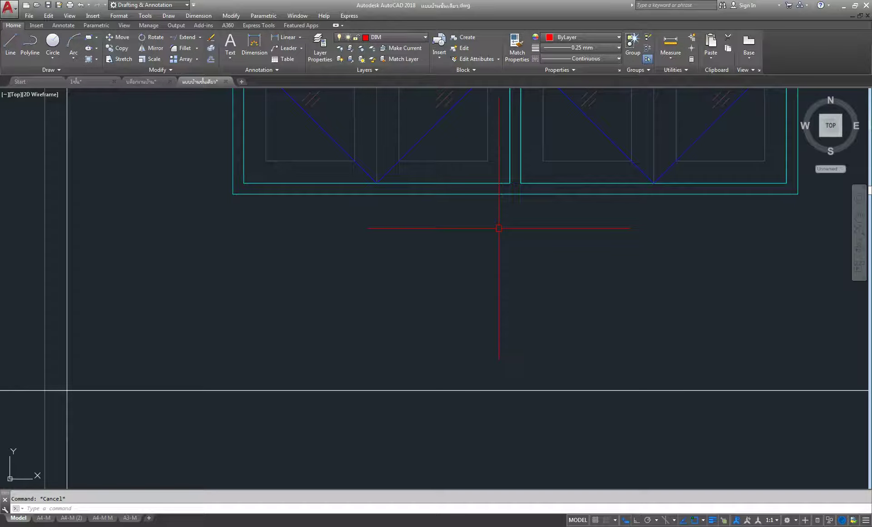
pyautogui.scroll(-3, 499, 228)
pyautogui.scroll(1, 525, 195)
pyautogui.click(436, 194)
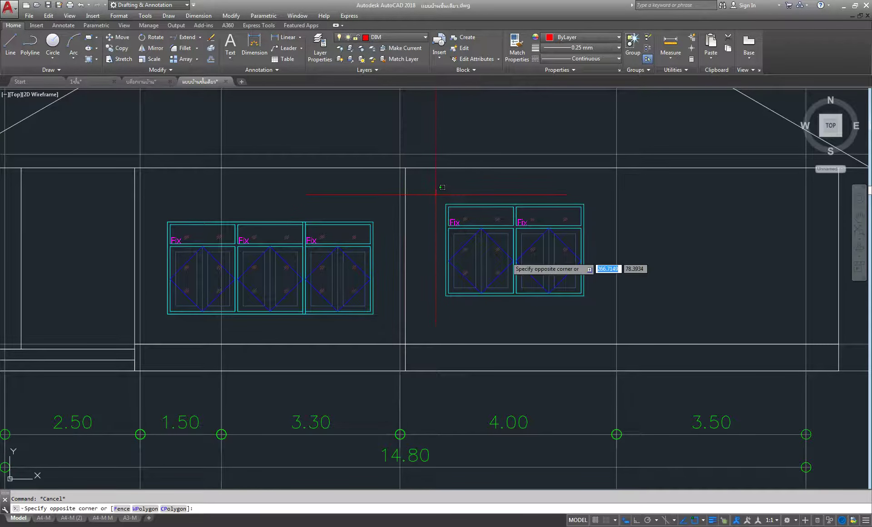
# Step: Group the parts of the right double window into one object
pyautogui.click(610, 320)
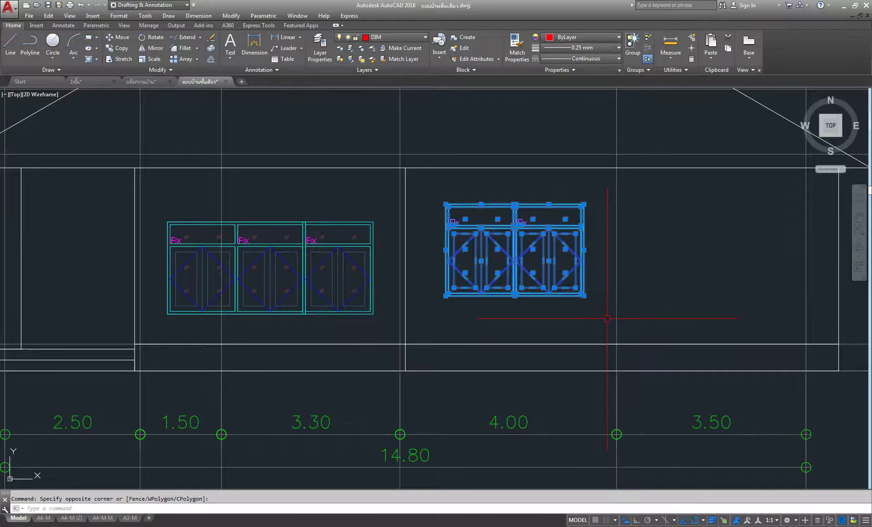
pyautogui.click(639, 44)
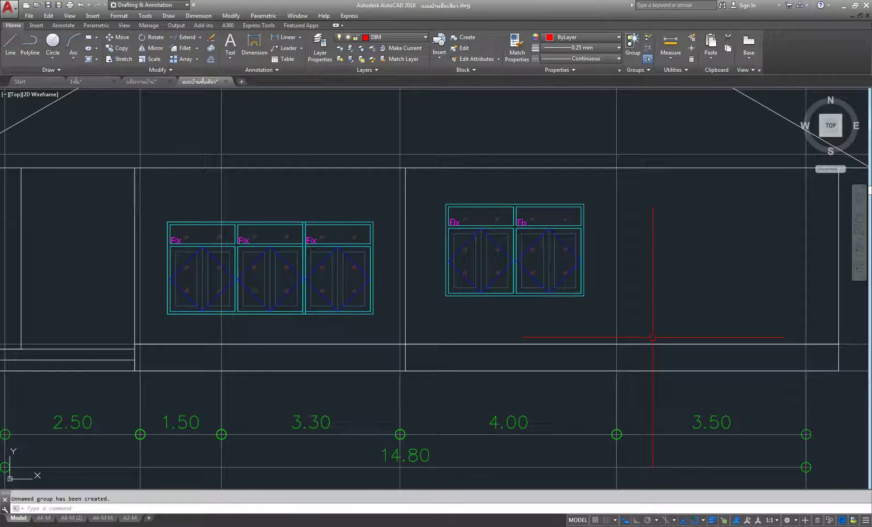
pyautogui.scroll(2, 510, 380)
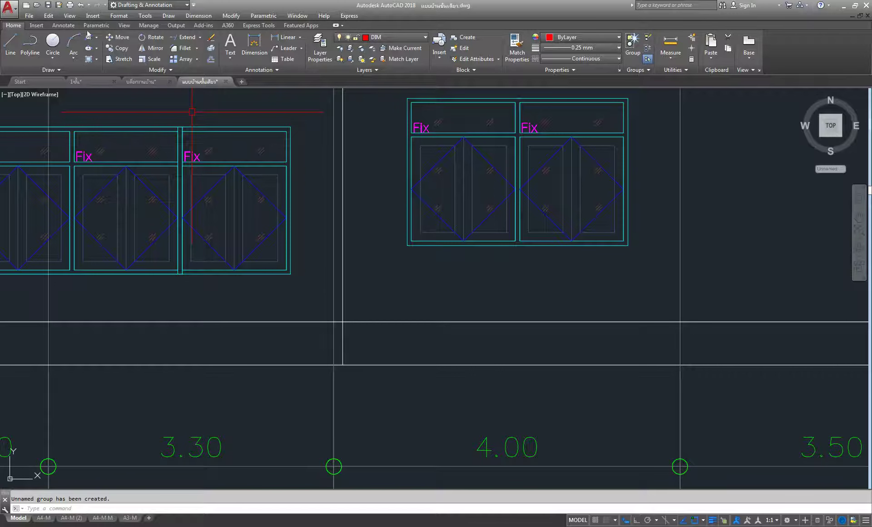
# Step: Move the window group from its bottom middle to midway between gridlines 4 and 5
pyautogui.click(118, 37)
pyautogui.click(511, 241)
pyautogui.press('Return')
pyautogui.scroll(6, 504, 254)
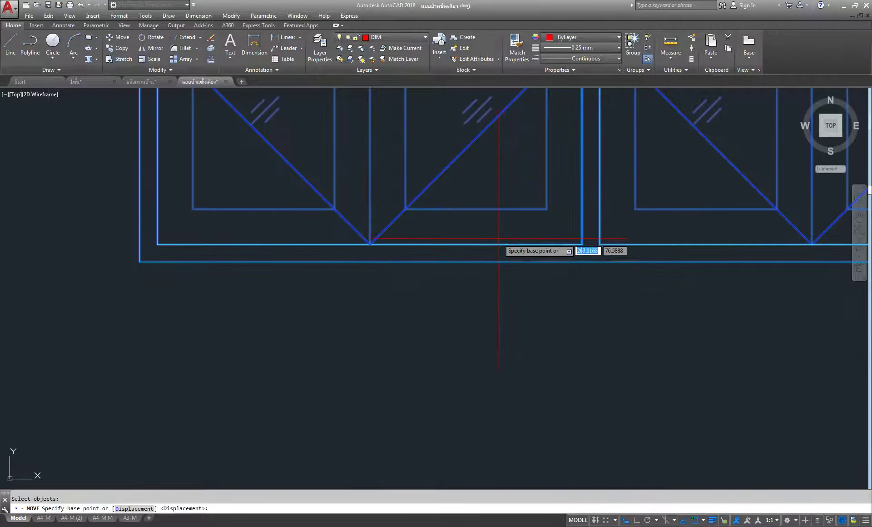
pyautogui.click(591, 262)
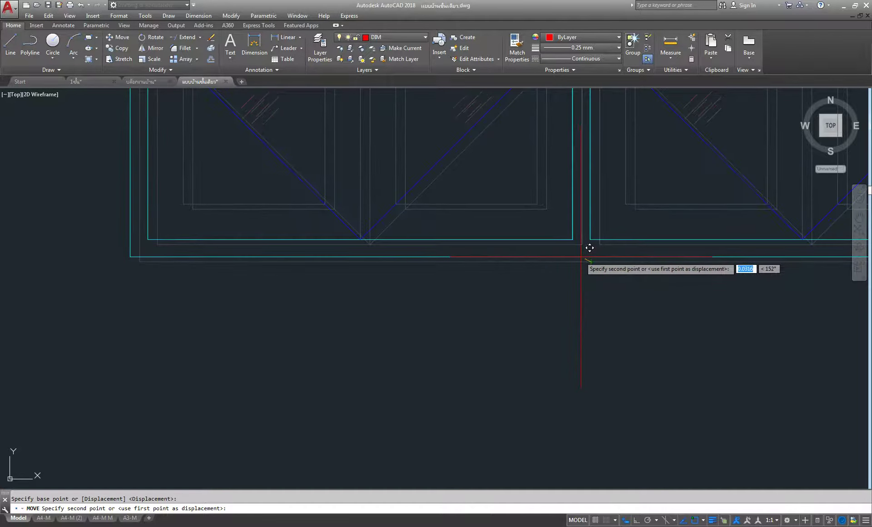
pyautogui.keyDown('shift'); pyautogui.rightClick(579, 256); pyautogui.keyUp('shift')
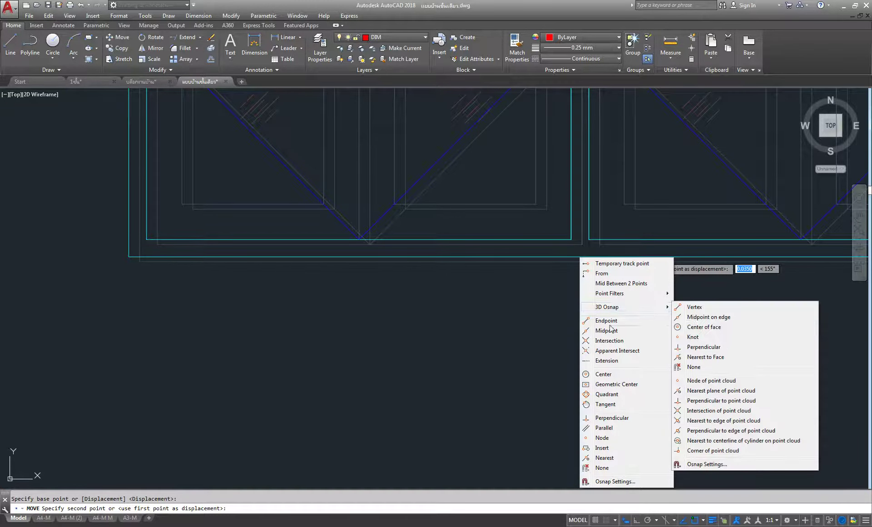
pyautogui.click(642, 287)
pyautogui.scroll(-7, 588, 288)
pyautogui.scroll(-4, 590, 286)
pyautogui.scroll(2, 584, 315)
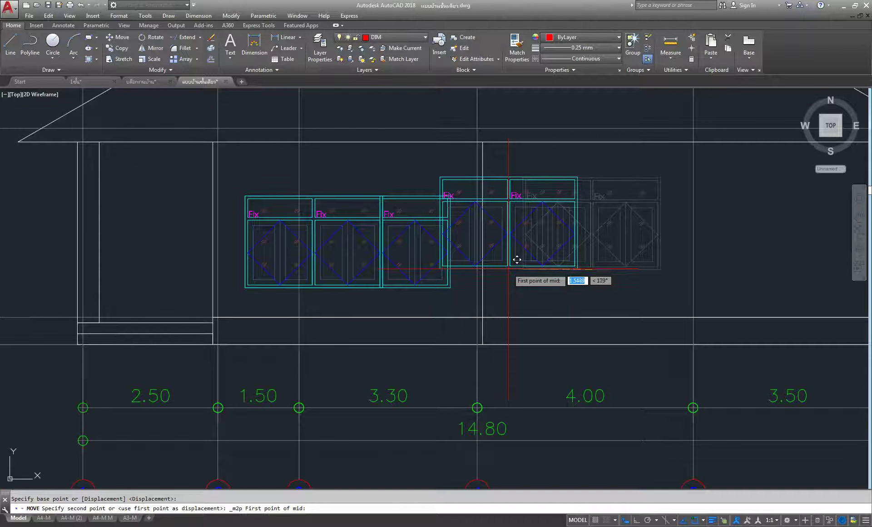
pyautogui.scroll(-4, 517, 258)
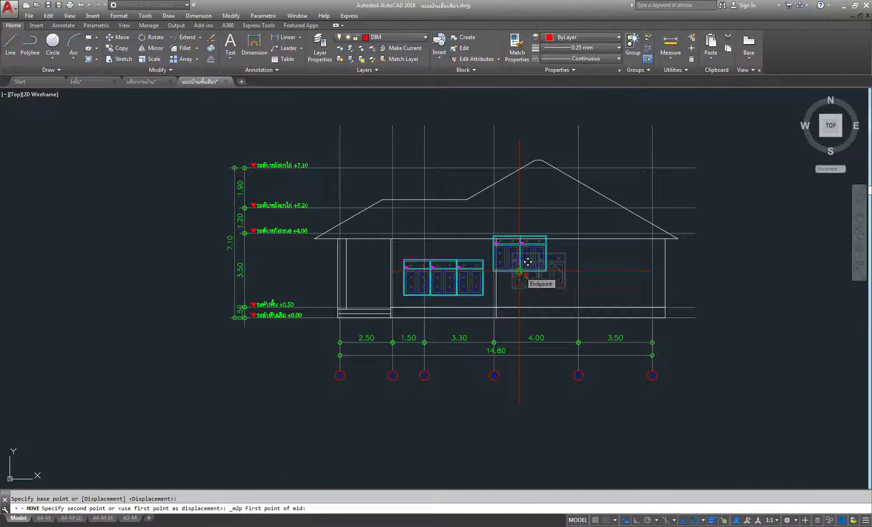
pyautogui.scroll(4, 527, 262)
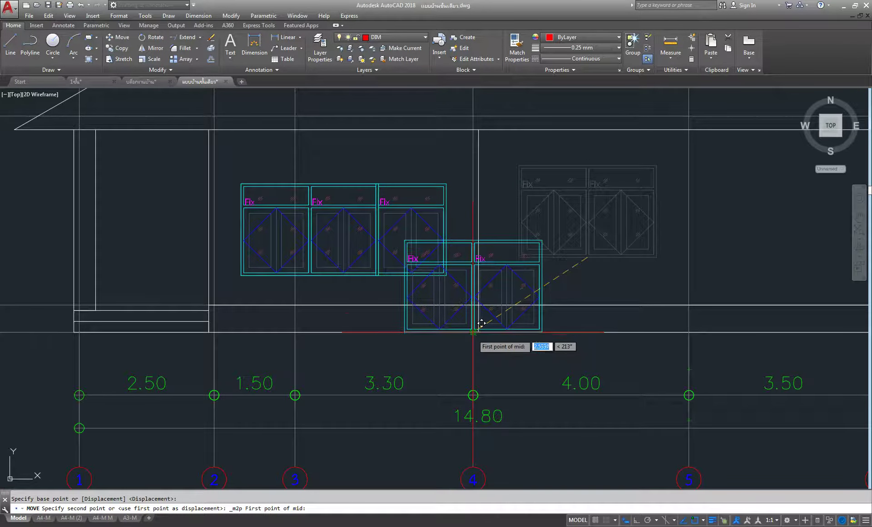
pyautogui.scroll(3, 481, 322)
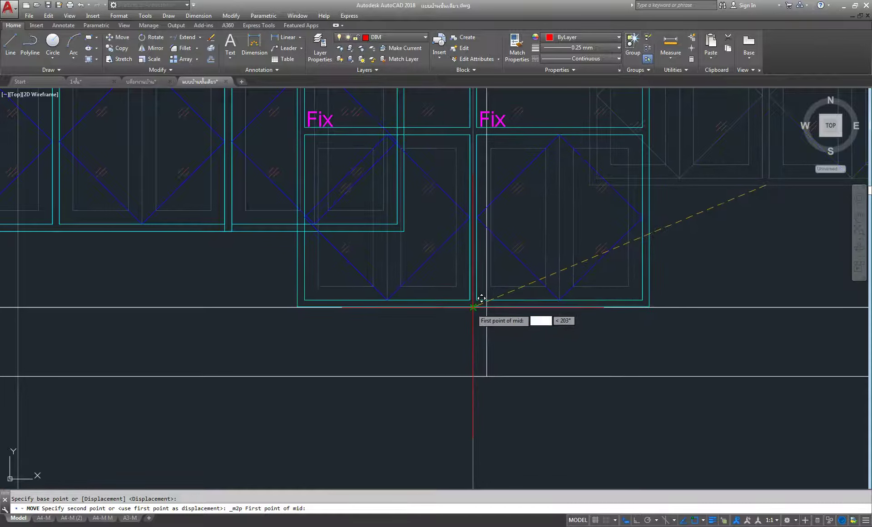
pyautogui.click(481, 298)
pyautogui.scroll(-2, 676, 312)
pyautogui.scroll(-2, 686, 300)
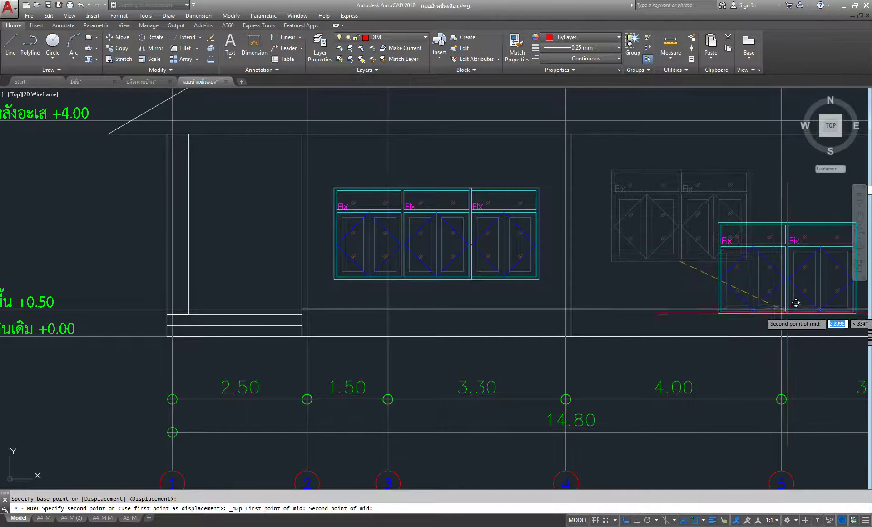
pyautogui.click(790, 299)
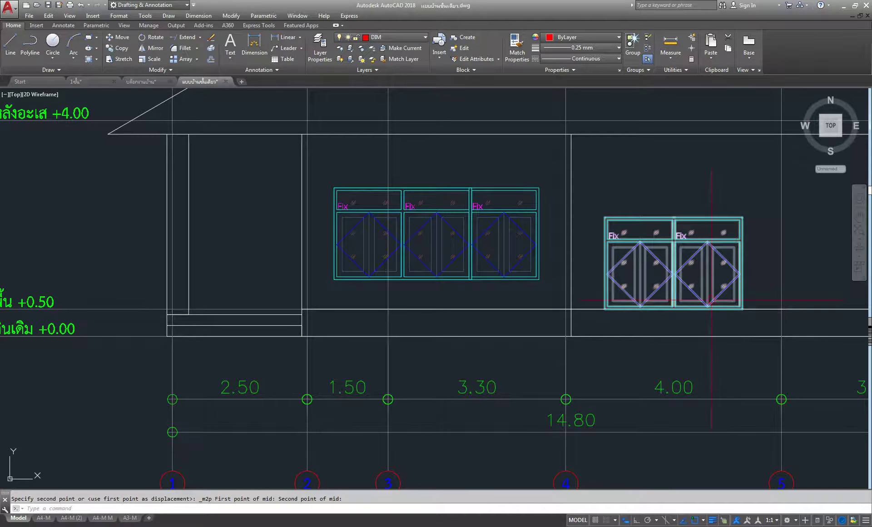
# Step: Raise the right window group 0.55 to line up with the left windows
pyautogui.click(120, 37)
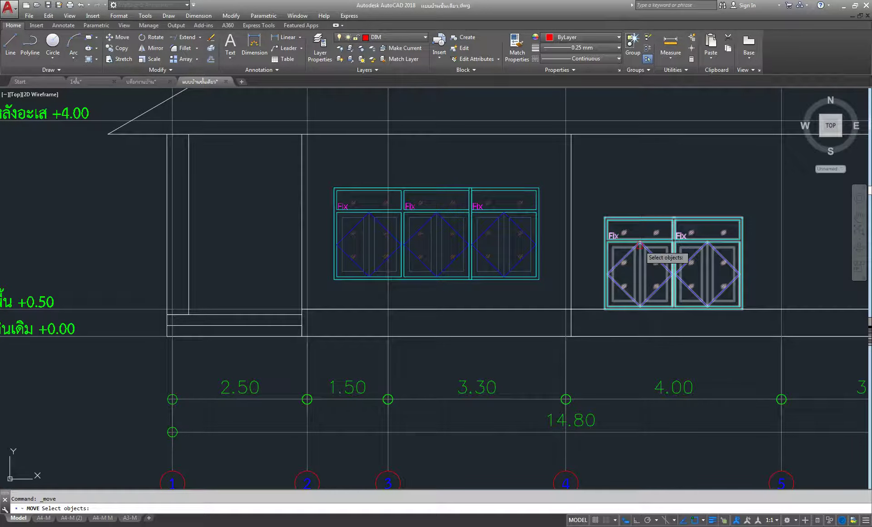
pyautogui.click(640, 245)
pyautogui.press('Return')
pyautogui.click(651, 191)
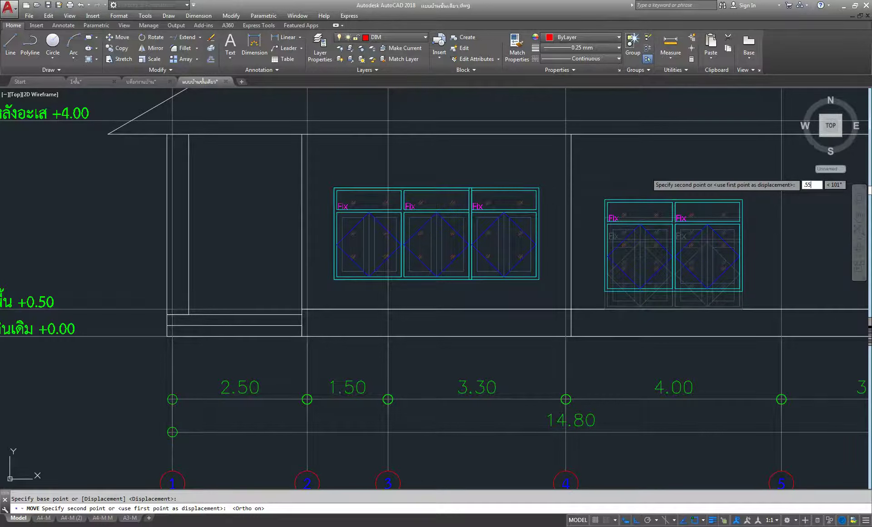
pyautogui.press('Return')
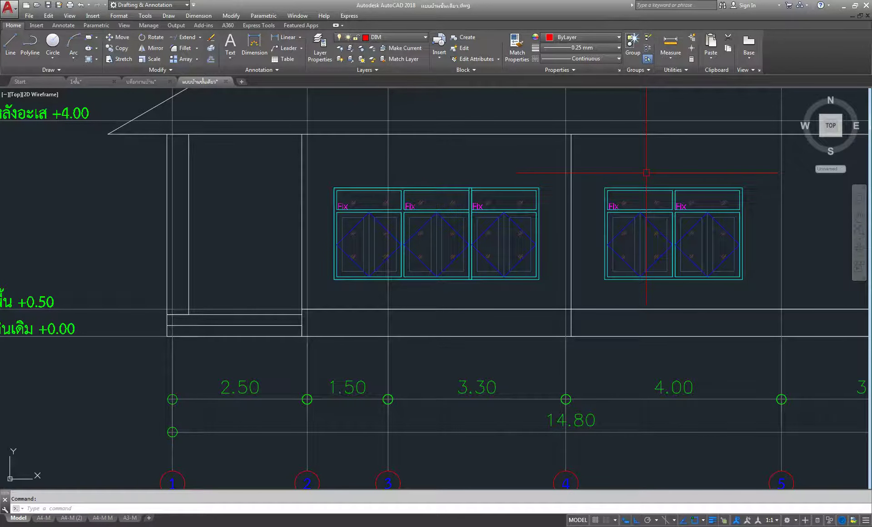
pyautogui.scroll(-3, 522, 218)
pyautogui.scroll(-3, 502, 208)
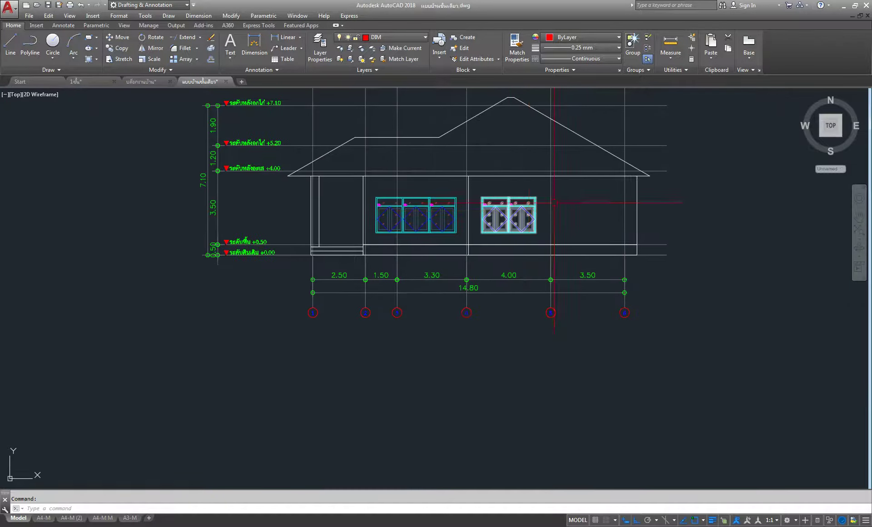
# Step: Copy the right double window, centring the copy midway between the next bay's gridlines
pyautogui.scroll(6, 510, 200)
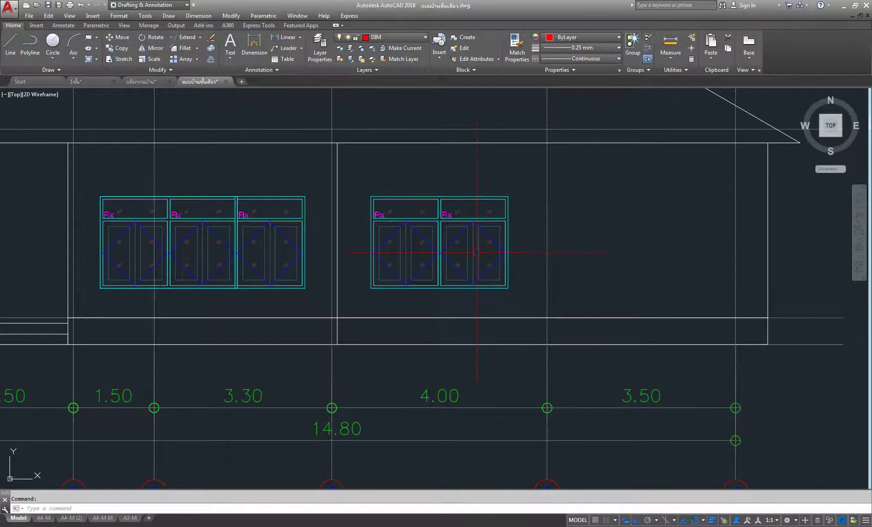
pyautogui.click(120, 48)
pyautogui.click(524, 176)
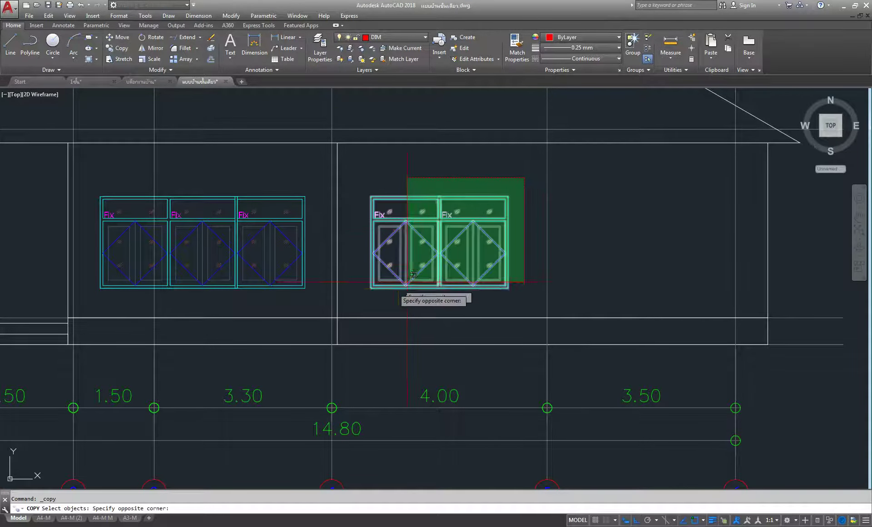
pyautogui.click(376, 293)
pyautogui.press('Return')
pyautogui.scroll(2, 426, 296)
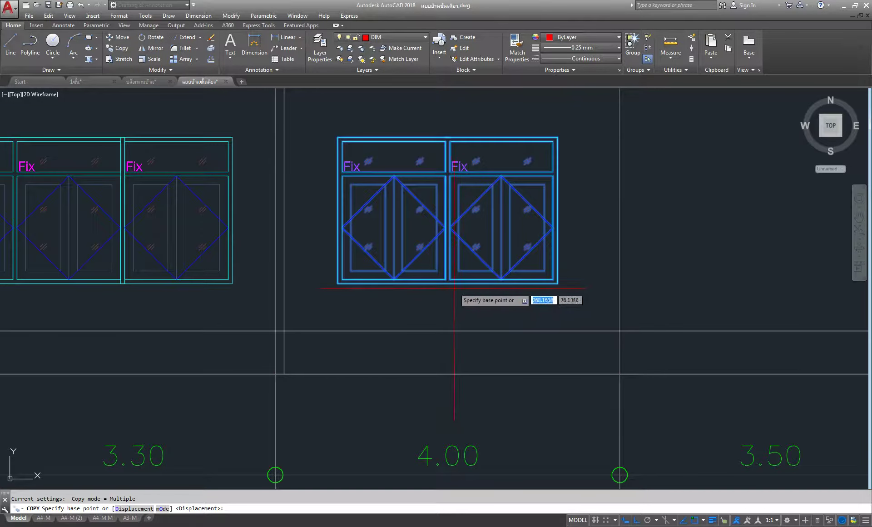
pyautogui.scroll(2, 454, 288)
pyautogui.click(447, 276)
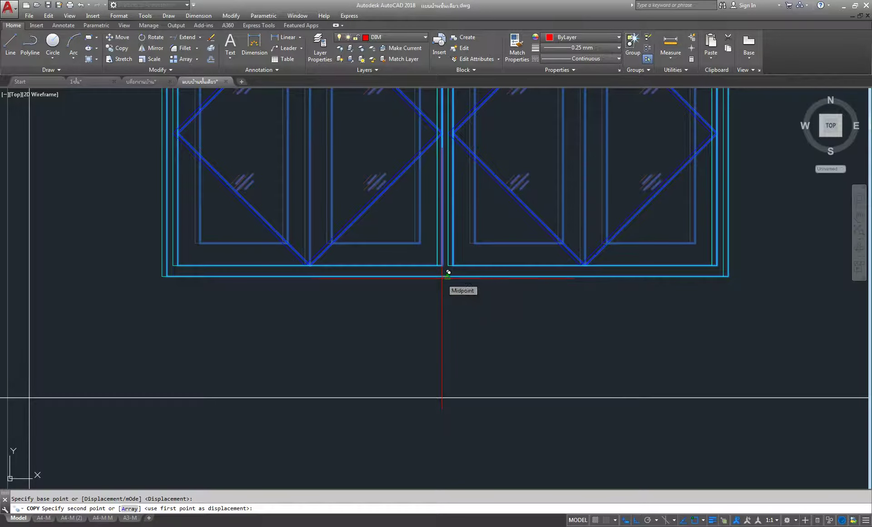
pyautogui.keyDown('shift'); pyautogui.rightClick(449, 273); pyautogui.keyUp('shift')
pyautogui.click(498, 305)
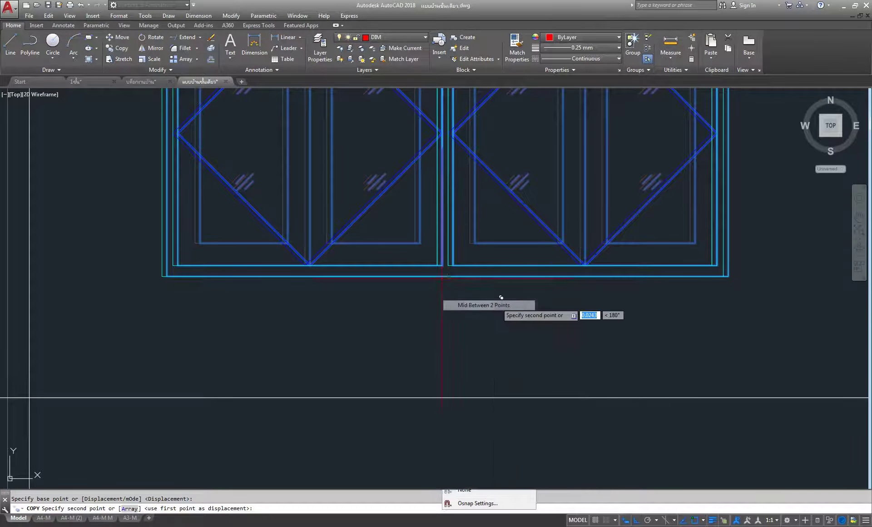
pyautogui.scroll(-3, 496, 297)
pyautogui.scroll(1, 635, 302)
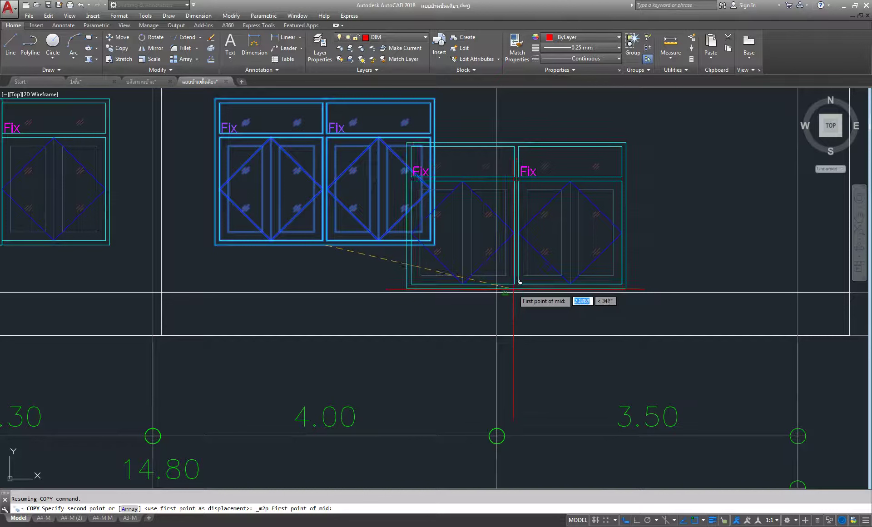
pyautogui.click(496, 292)
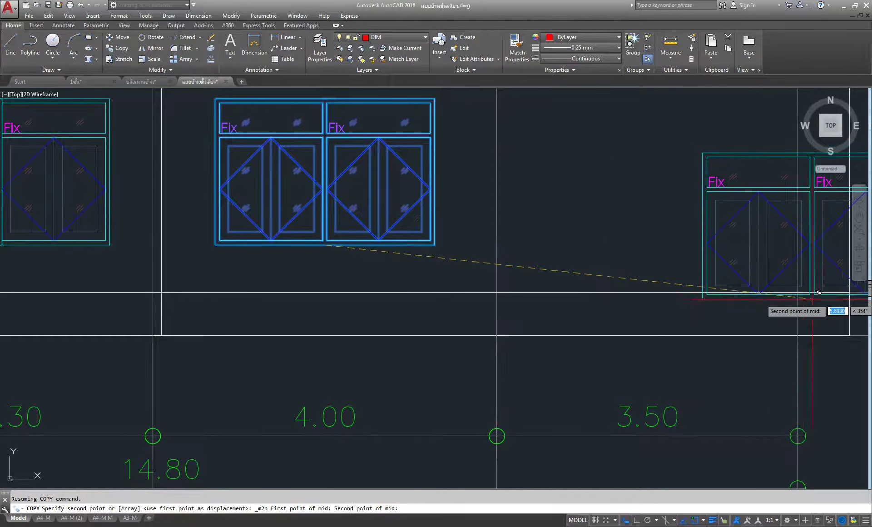
pyautogui.click(797, 292)
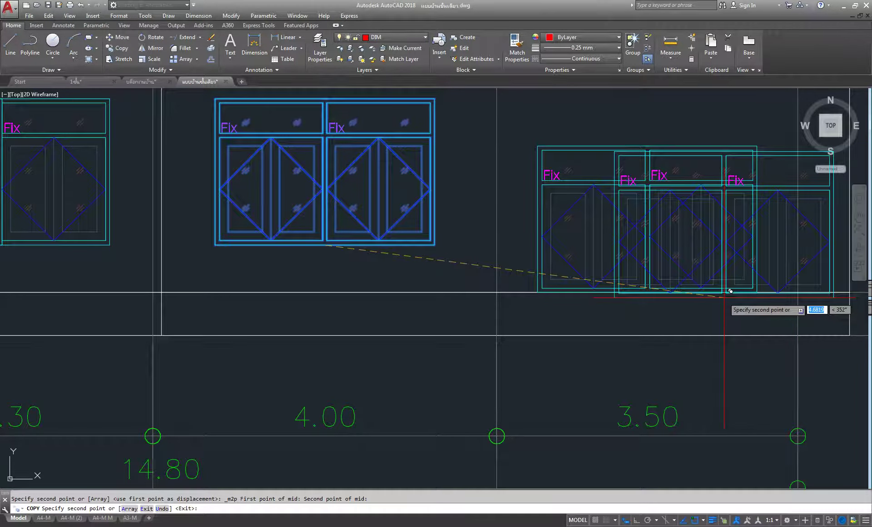
pyautogui.press('Escape')
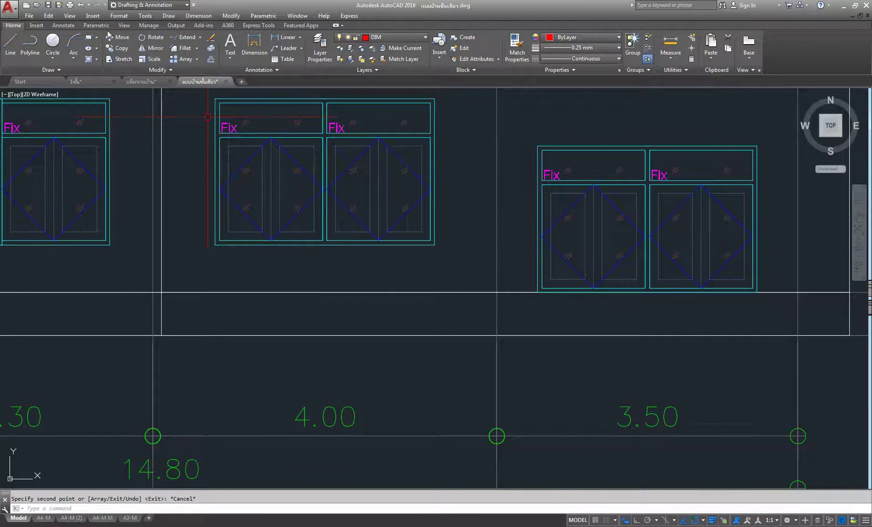
# Step: Raise the copied double window 0.55 vertically to sill height
pyautogui.click(111, 40)
pyautogui.moveTo(541, 205); pyautogui.dragTo(440, 290, button='middle')
pyautogui.click(642, 184)
pyautogui.click(545, 292)
pyautogui.press('Return')
pyautogui.click(561, 180)
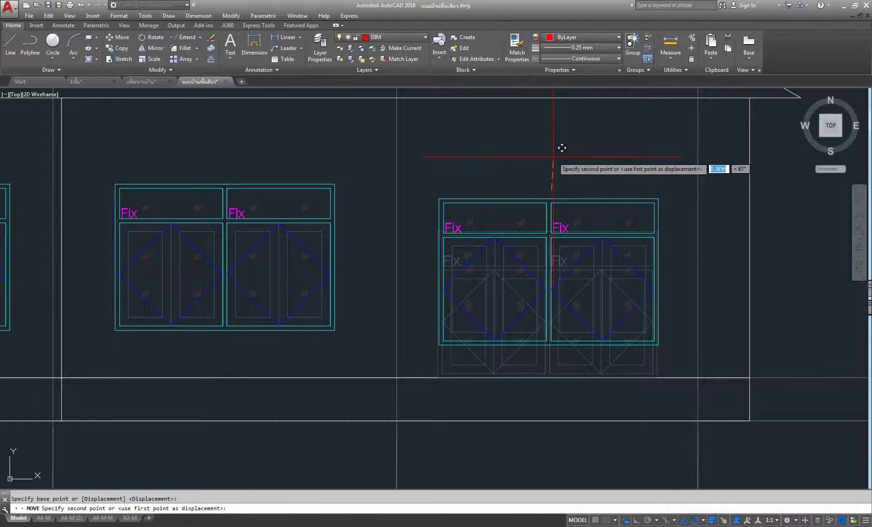
pyautogui.press('F8')
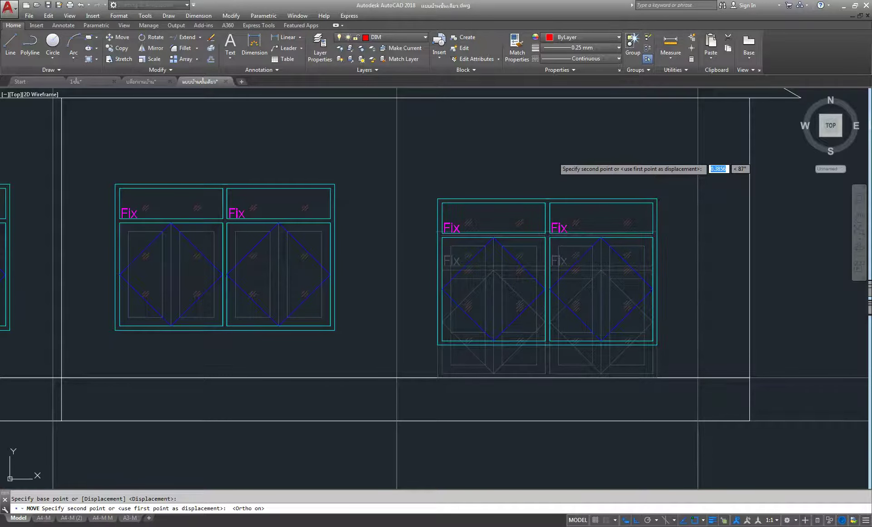
pyautogui.write('.55')
pyautogui.press('Return')
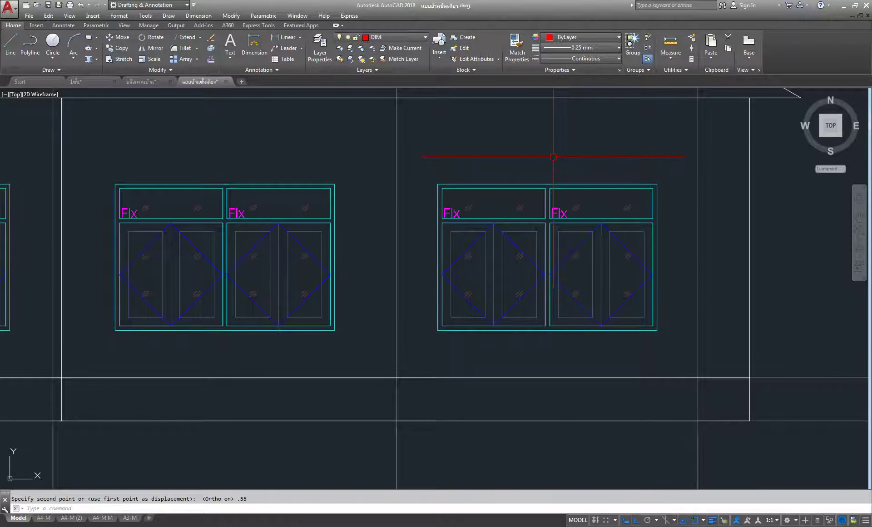
# Step: Zoom out and pan across the sheet to the magenta window details
pyautogui.scroll(-3, 553, 157)
pyautogui.scroll(-1, 553, 157)
pyautogui.moveTo(593, 317)
pyautogui.mouseDown(button='middle')
pyautogui.moveTo(620, 233)
pyautogui.moveTo(609, 288)
pyautogui.mouseUp(button='middle')
pyautogui.scroll(3, 654, 236)
pyautogui.scroll(-8, 609, 288)
pyautogui.scroll(-1, 609, 288)
pyautogui.scroll(-2, 329, 239)
pyautogui.scroll(-1, 313, 209)
pyautogui.scroll(-1, 312, 204)
pyautogui.scroll(-1, 318, 218)
pyautogui.moveTo(354, 228); pyautogui.dragTo(345, 298, button='middle')
pyautogui.scroll(4, 444, 137)
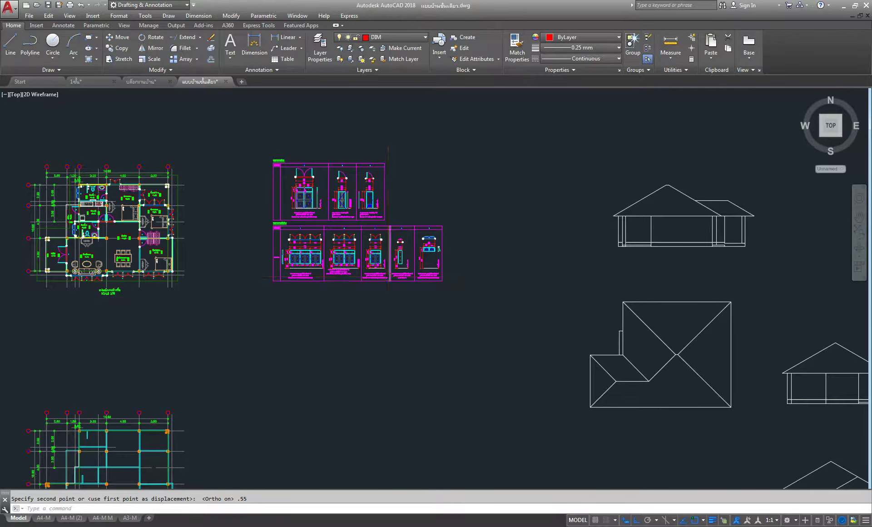
# Step: Copy the narrow single-panel window detail to a spot beside the house elevation
pyautogui.scroll(8, 400, 250)
pyautogui.moveTo(443, 181); pyautogui.dragTo(444, 191, button='middle')
pyautogui.scroll(4, 443, 191)
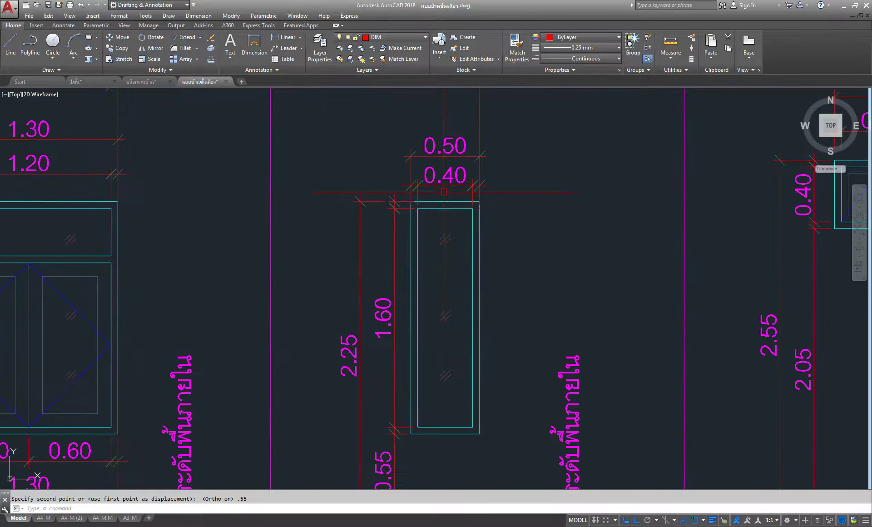
pyautogui.scroll(1, 443, 191)
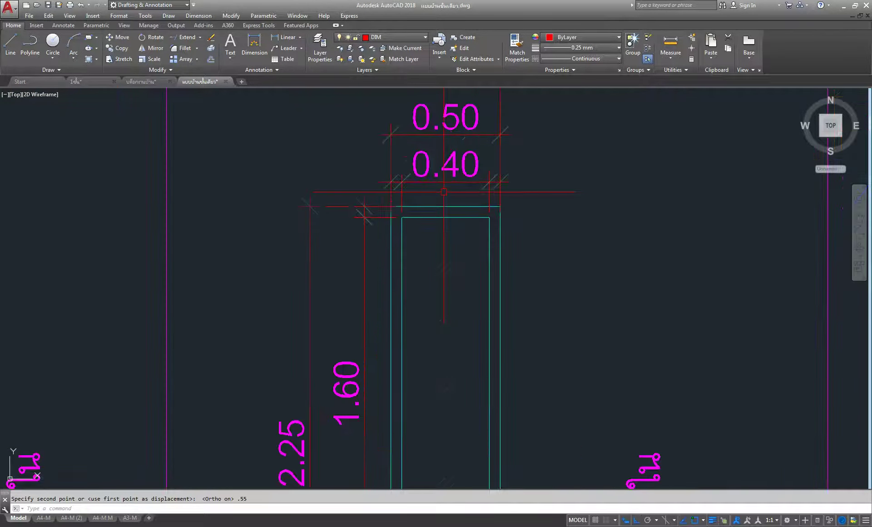
pyautogui.scroll(1, 385, 162)
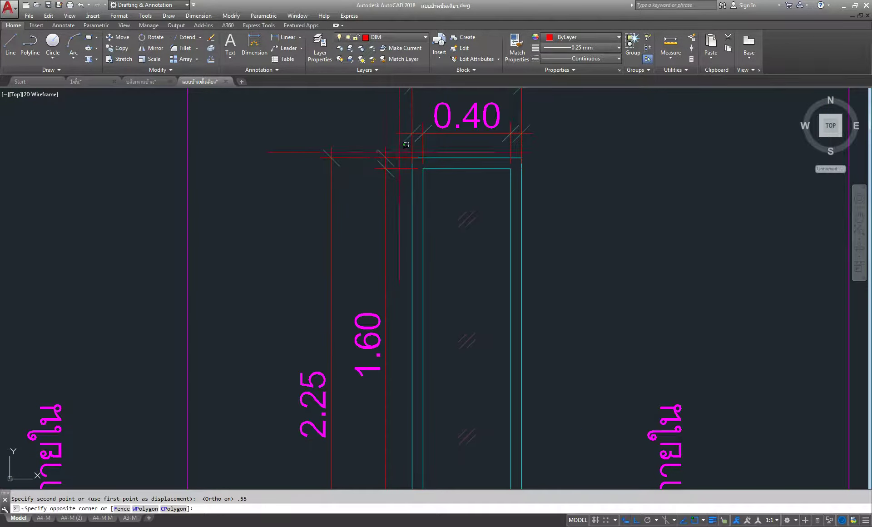
pyautogui.scroll(-2, 518, 171)
pyautogui.click(444, 166)
pyautogui.click(544, 404)
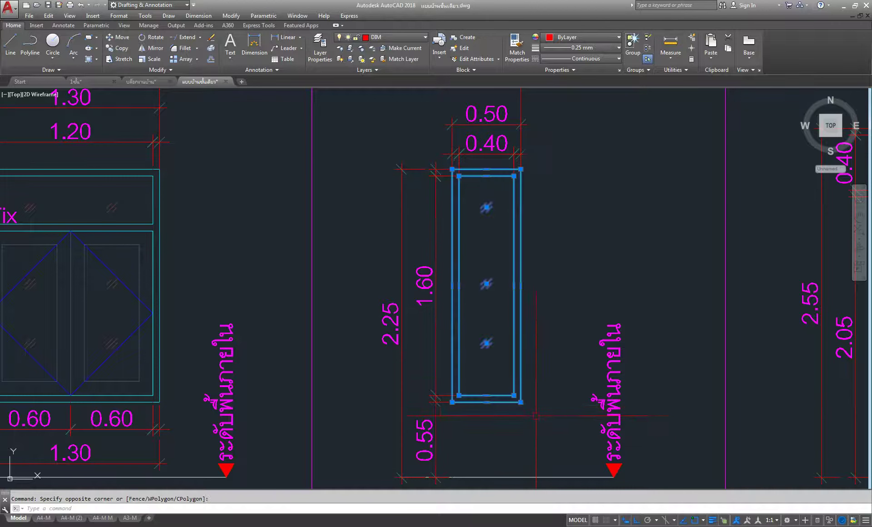
pyautogui.click(123, 50)
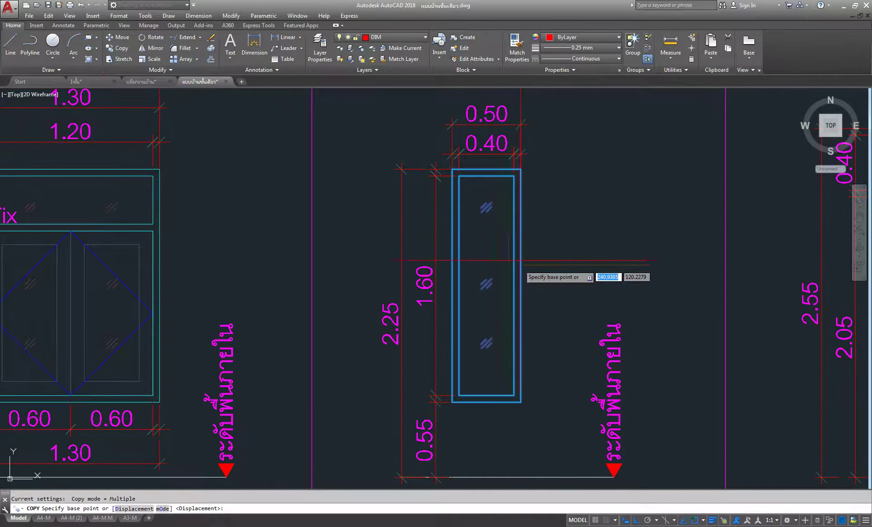
pyautogui.click(499, 250)
pyautogui.scroll(-5, 544, 191)
pyautogui.scroll(-3, 544, 191)
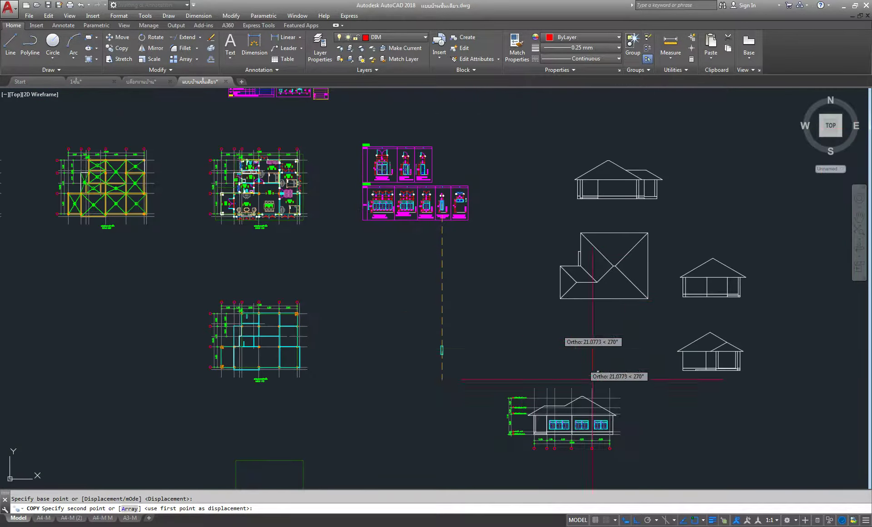
pyautogui.scroll(6, 607, 472)
pyautogui.scroll(5, 669, 197)
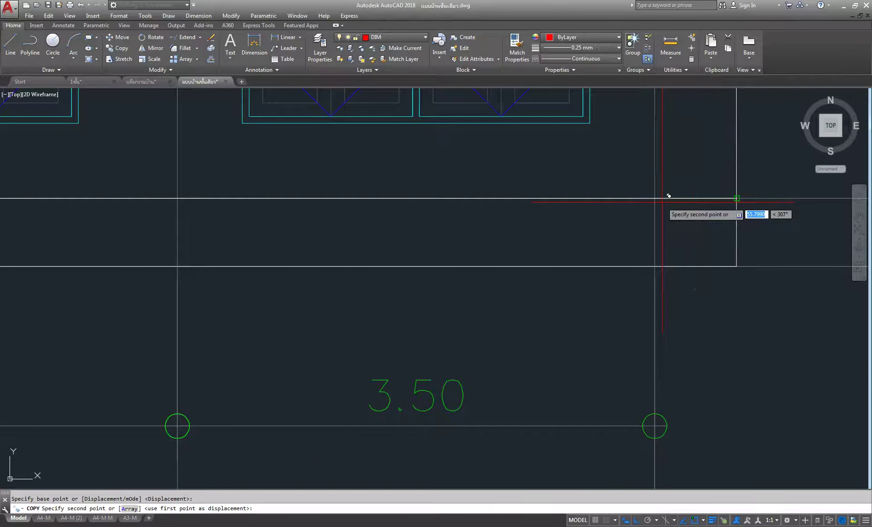
pyautogui.scroll(-7, 735, 187)
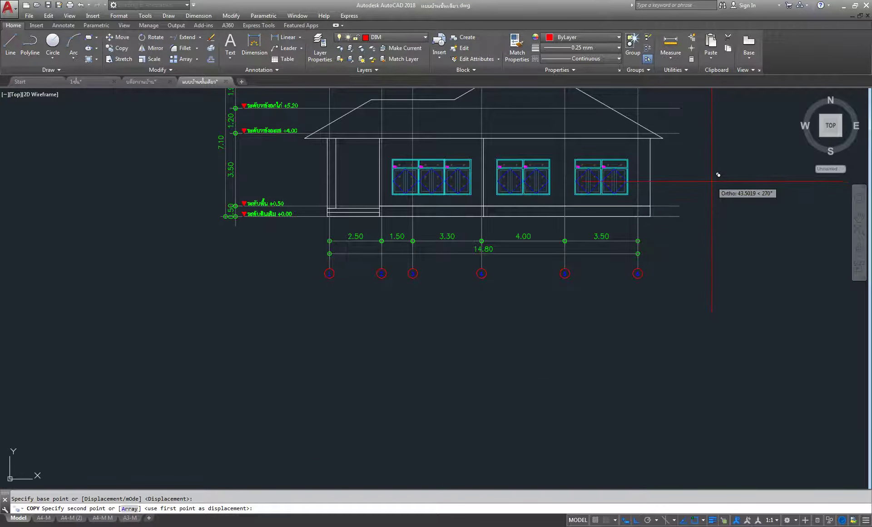
pyautogui.press('F8')
pyautogui.click(724, 187)
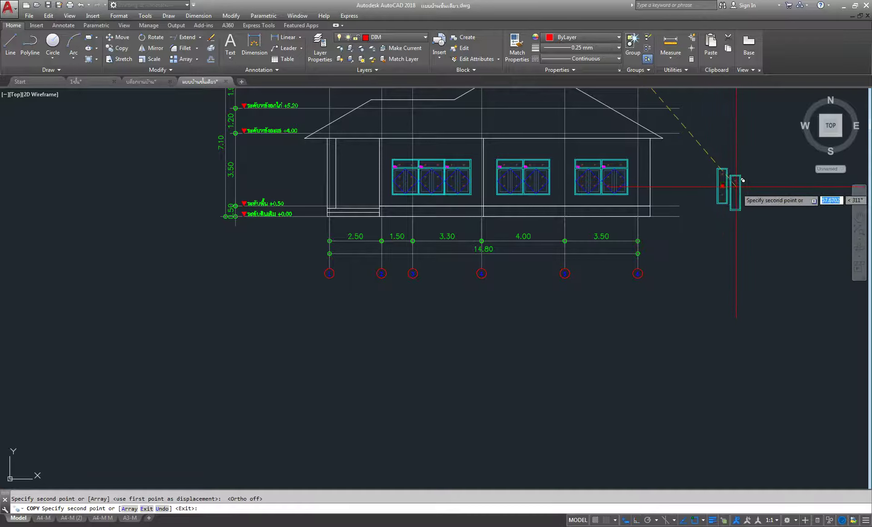
pyautogui.scroll(5, 744, 182)
pyautogui.press('Escape')
# Step: Select all lines of the copied narrow window and group them into one object
pyautogui.moveTo(711, 187); pyautogui.dragTo(707, 245, button='middle')
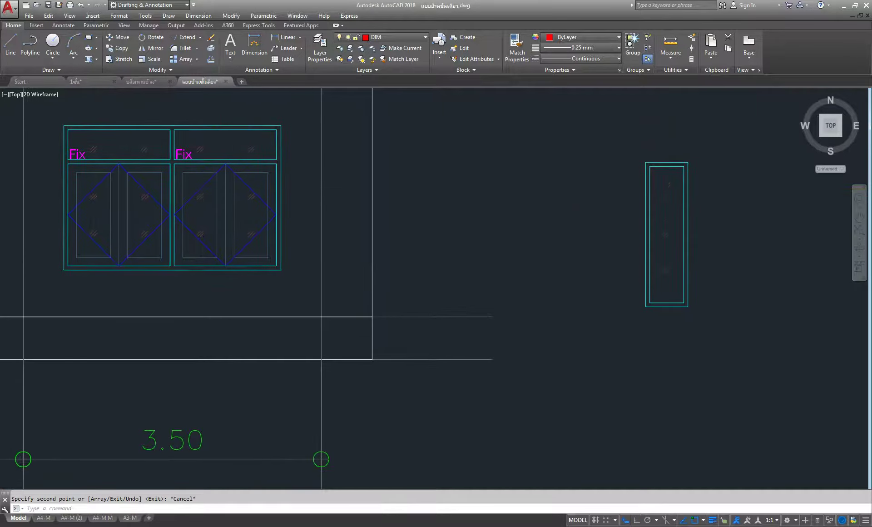
pyautogui.moveTo(632, 148); pyautogui.dragTo(761, 363)
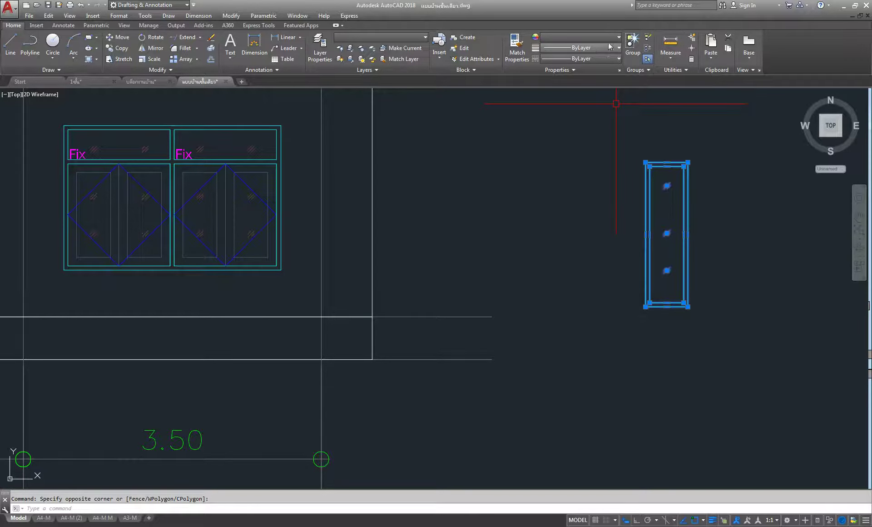
pyautogui.click(632, 43)
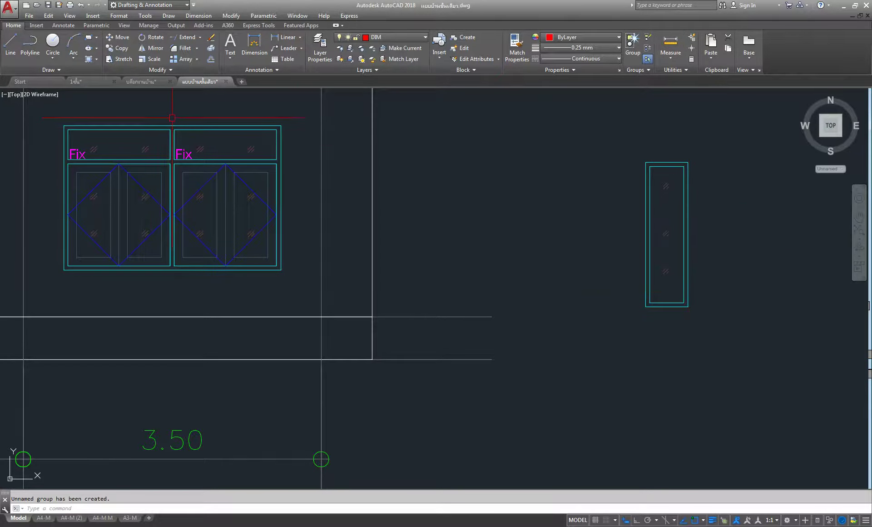
pyautogui.click(118, 38)
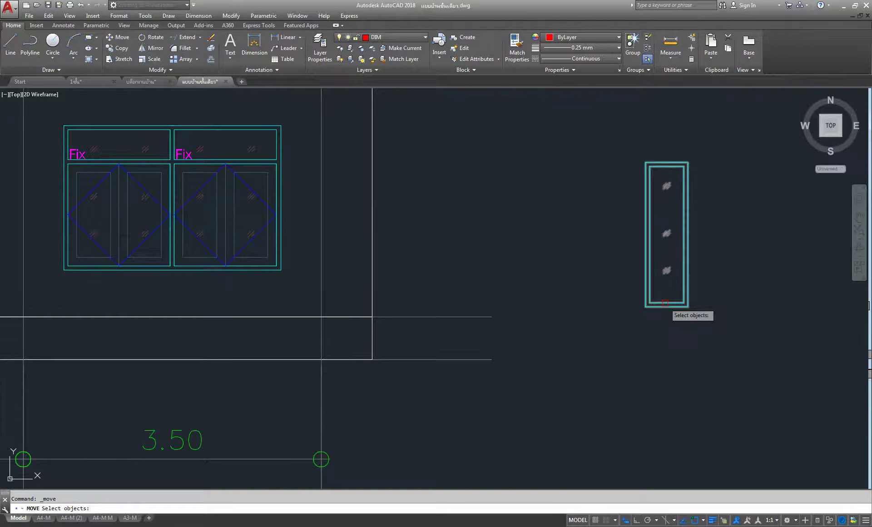
# Step: Move the narrow window's bottom midpoint to midway between the last gridline and wall corner
pyautogui.click(664, 302)
pyautogui.press('Return')
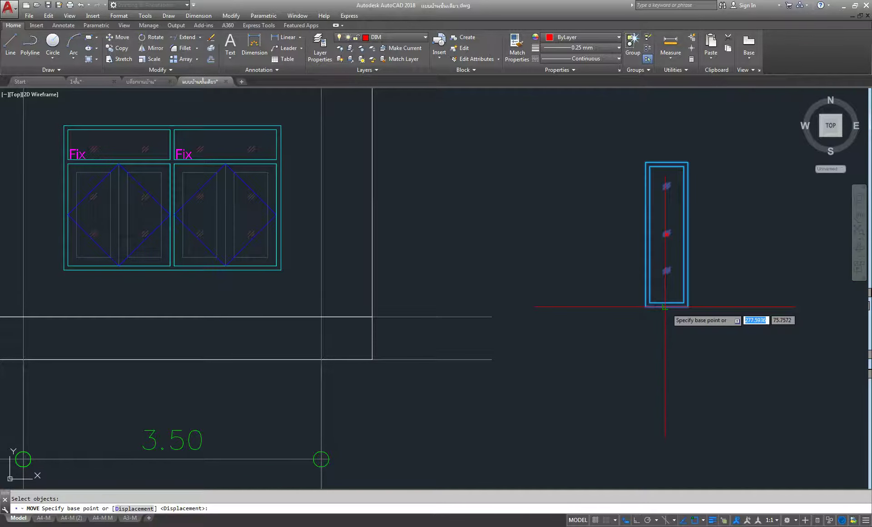
pyautogui.click(665, 307)
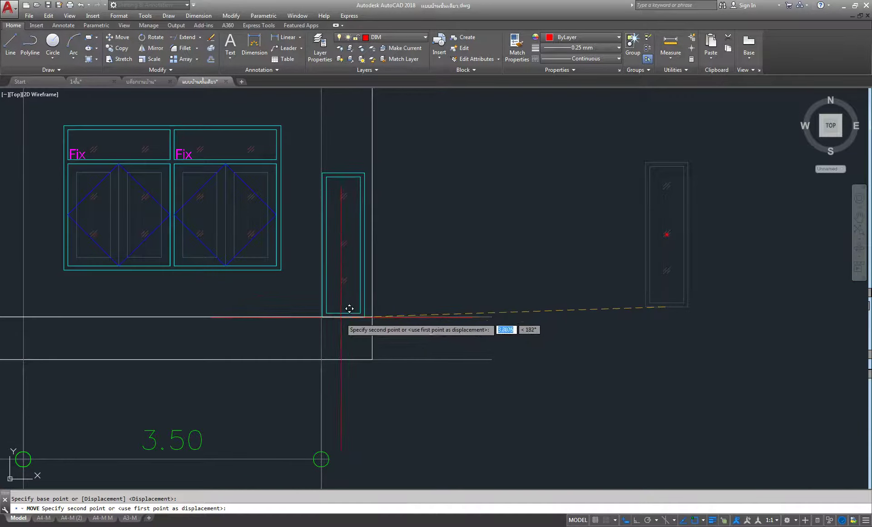
pyautogui.scroll(3, 349, 308)
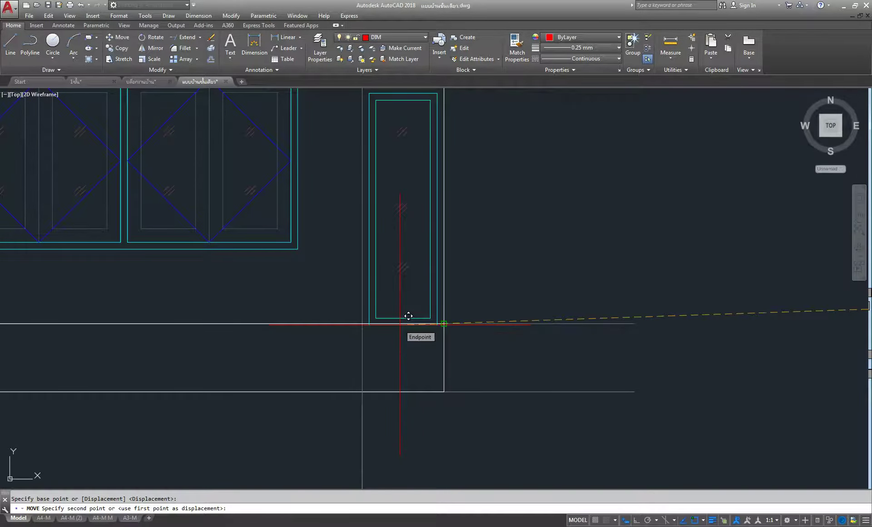
pyautogui.moveTo(409, 316)
pyautogui.mouseDown(button='middle')
pyautogui.moveTo(427, 336)
pyautogui.moveTo(492, 355)
pyautogui.mouseUp(button='middle')
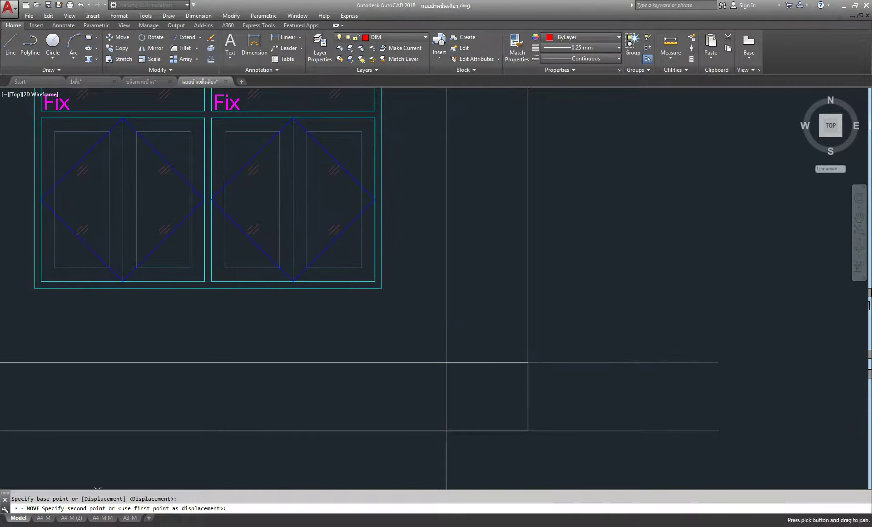
pyautogui.moveTo(492, 355); pyautogui.dragTo(597, 320, button='middle')
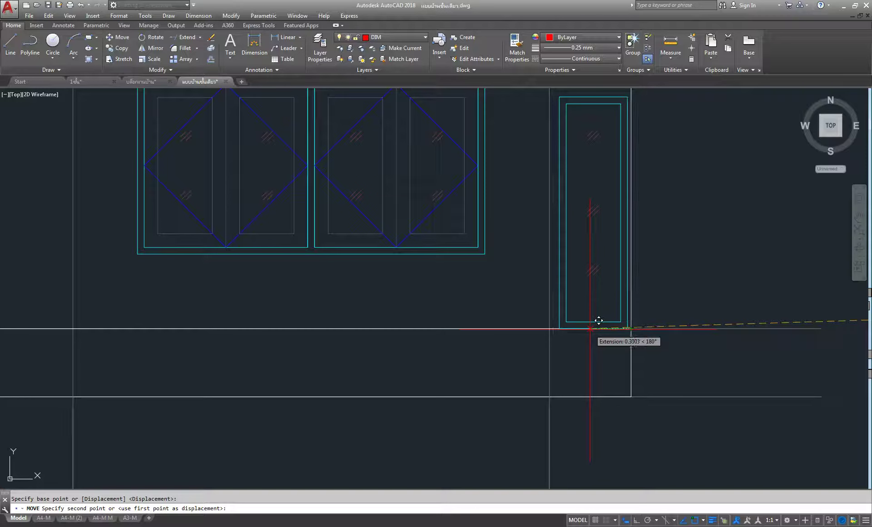
pyautogui.moveTo(599, 320); pyautogui.dragTo(597, 337, button='middle')
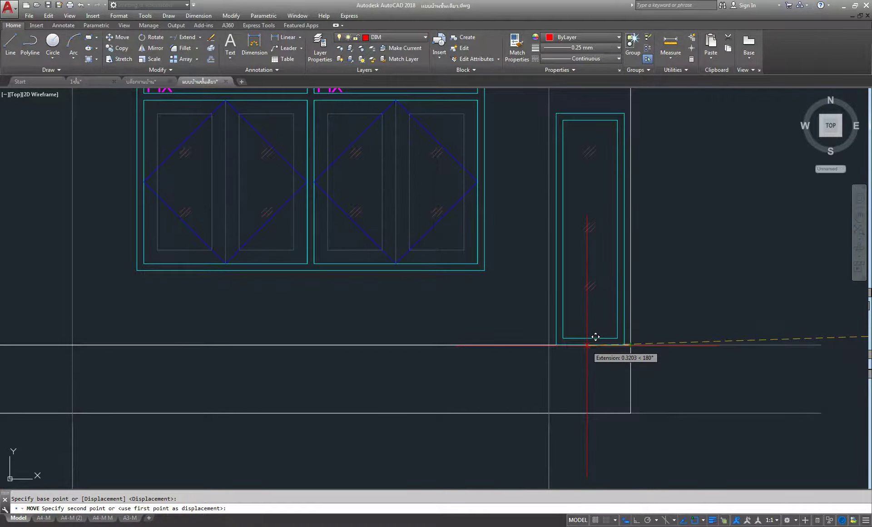
pyautogui.scroll(-2, 596, 336)
pyautogui.scroll(-2, 590, 327)
pyautogui.scroll(2, 591, 325)
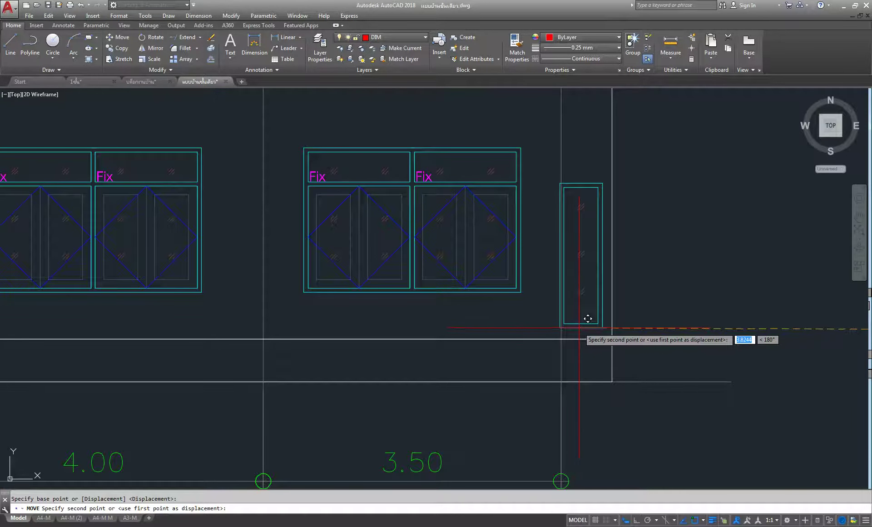
pyautogui.keyDown('shift'); pyautogui.rightClick(588, 319); pyautogui.keyUp('shift')
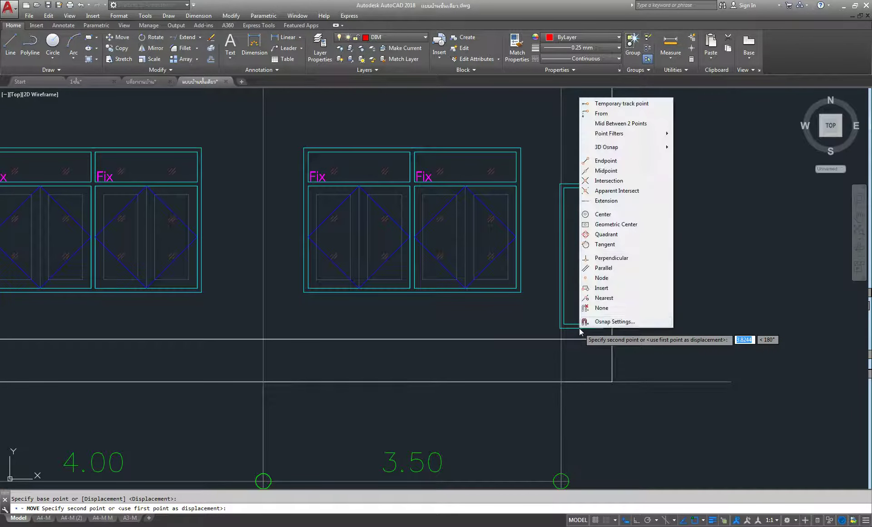
pyautogui.click(617, 123)
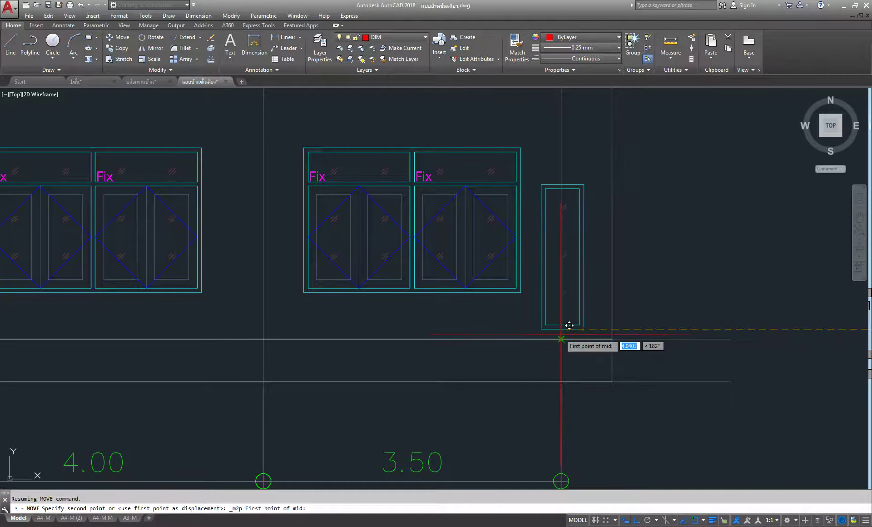
pyautogui.click(570, 332)
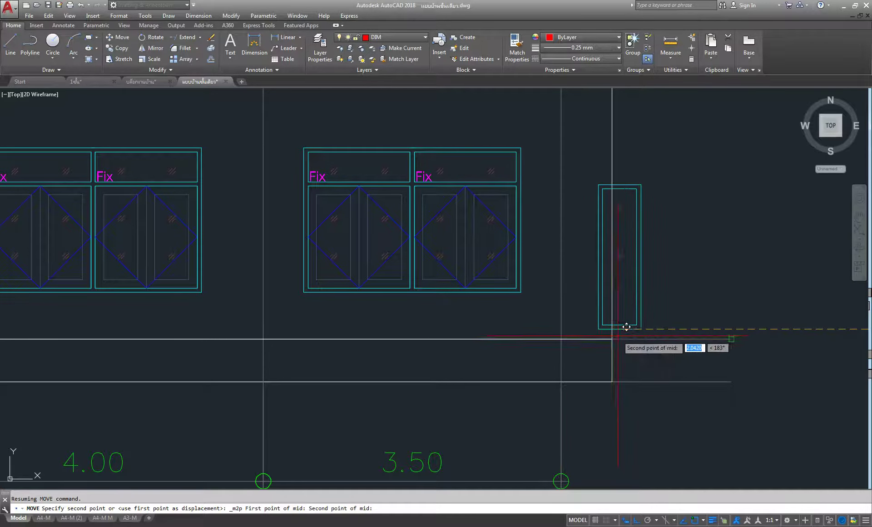
pyautogui.click(612, 339)
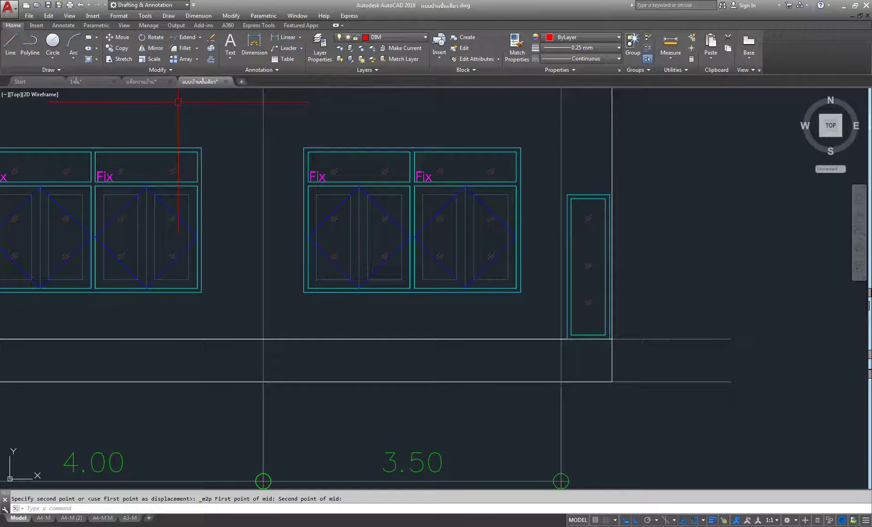
pyautogui.moveTo(230, 101); pyautogui.dragTo(225, 143, button='middle')
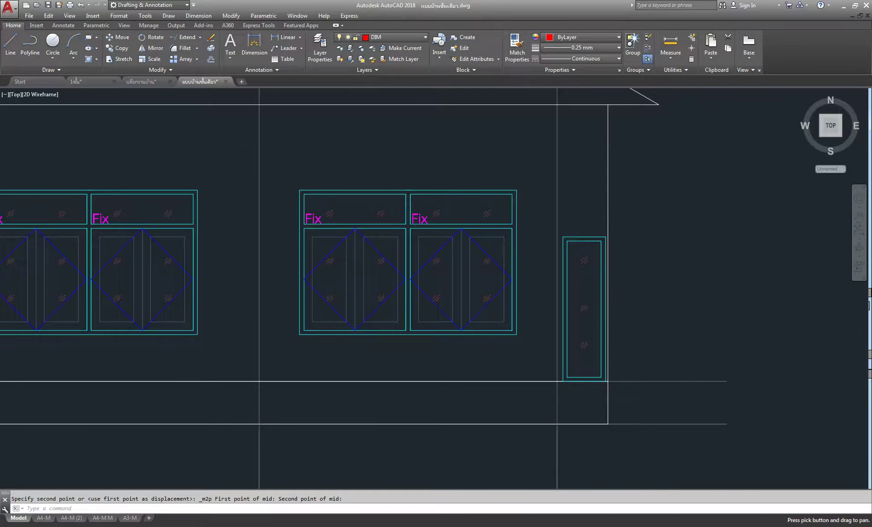
# Step: Move the narrow window straight up by 0.55
pyautogui.click(122, 37)
pyautogui.click(600, 246)
pyautogui.press('Return')
pyautogui.click(649, 224)
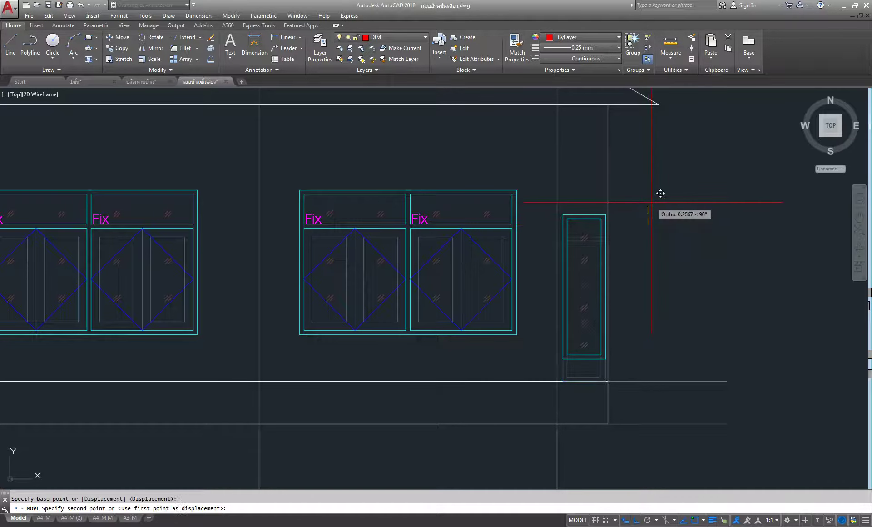
pyautogui.write('.55')
pyautogui.press('Return')
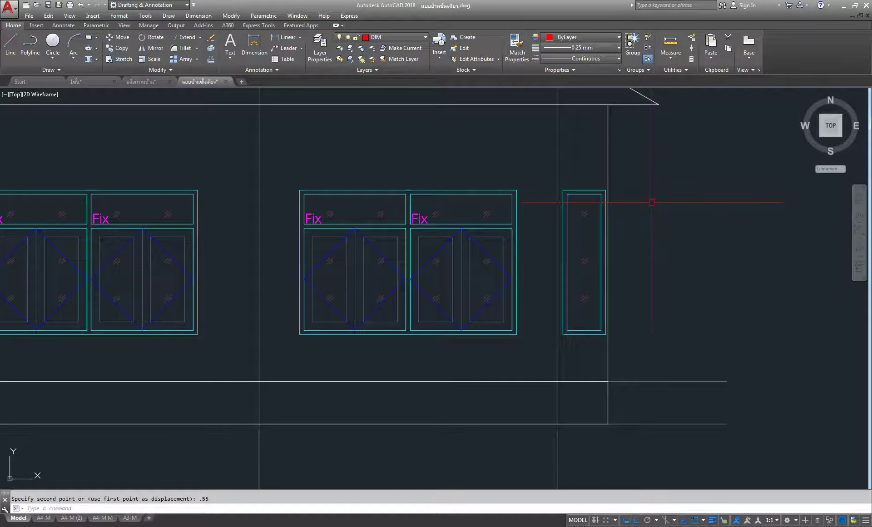
pyautogui.scroll(-3, 652, 201)
pyautogui.scroll(1, 644, 241)
pyautogui.scroll(1, 647, 242)
pyautogui.scroll(1, 647, 256)
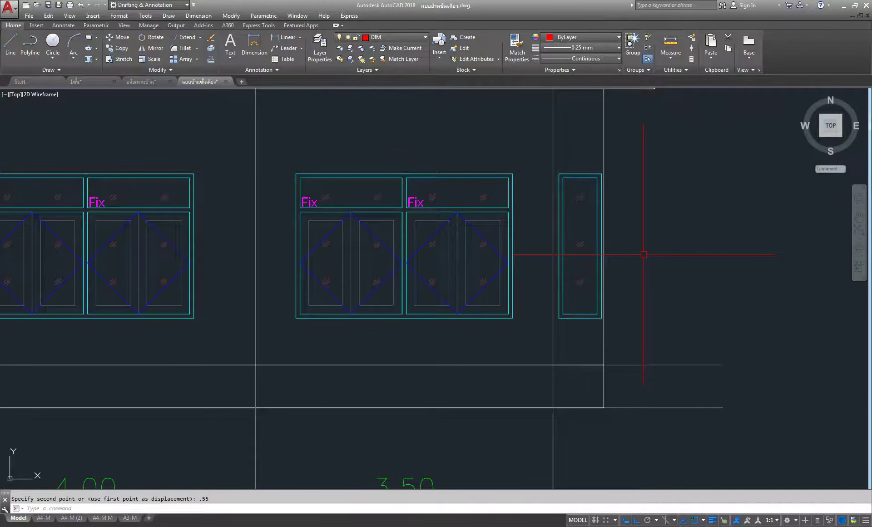
pyautogui.scroll(2, 587, 325)
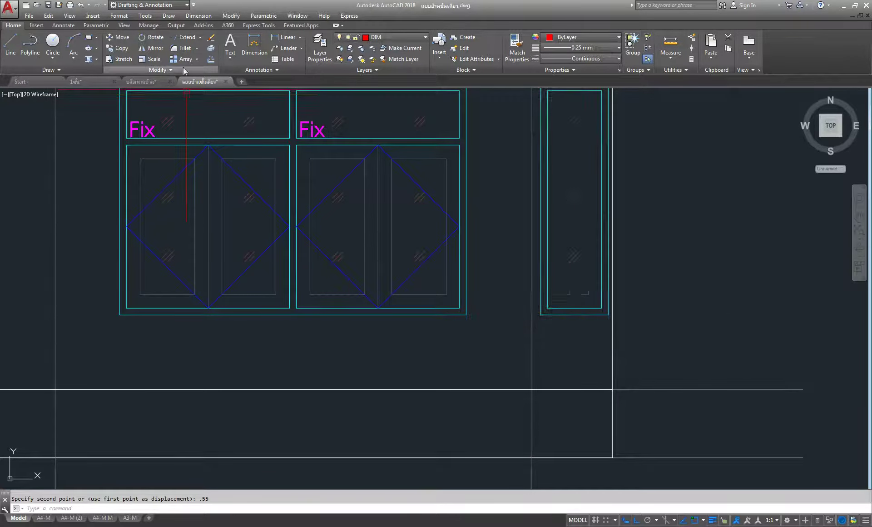
# Step: Undo twice, reverting that move and the earlier right window group shift
pyautogui.click(82, 6)
pyautogui.click(81, 5)
pyautogui.scroll(2, 578, 354)
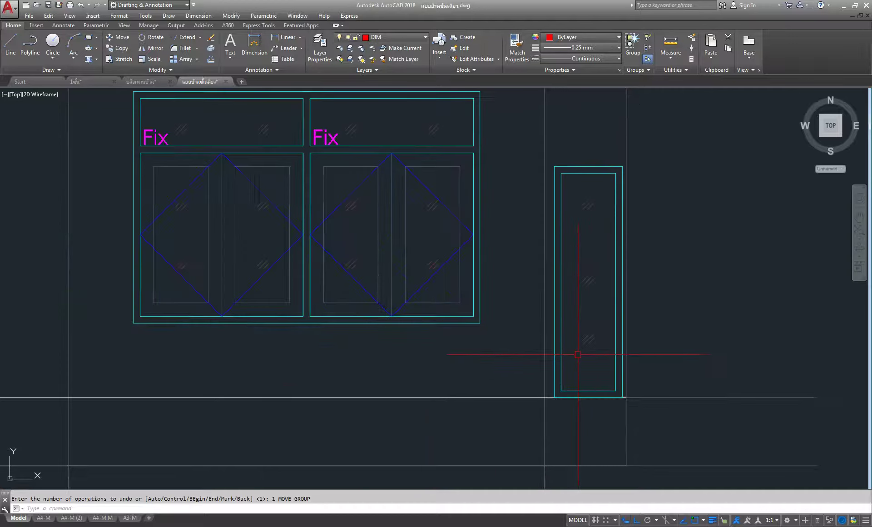
# Step: Move the narrow window so its bottom corner sits on the floor line corner
pyautogui.click(119, 37)
pyautogui.scroll(-4, 417, 157)
pyautogui.scroll(2, 492, 200)
pyautogui.moveTo(493, 198)
pyautogui.mouseDown(button='middle')
pyautogui.moveTo(547, 269)
pyautogui.moveTo(555, 314)
pyautogui.mouseUp(button='middle')
pyautogui.scroll(2, 555, 311)
pyautogui.click(566, 304)
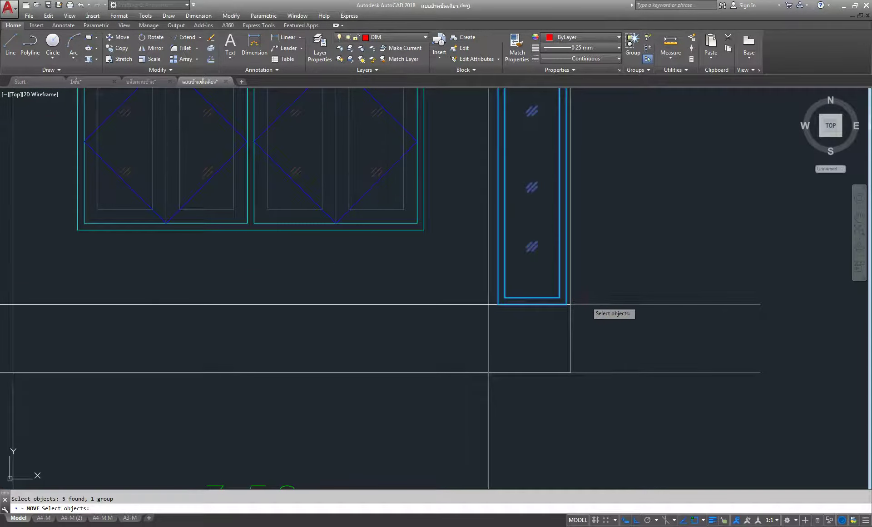
pyautogui.press('Return')
pyautogui.scroll(6, 540, 317)
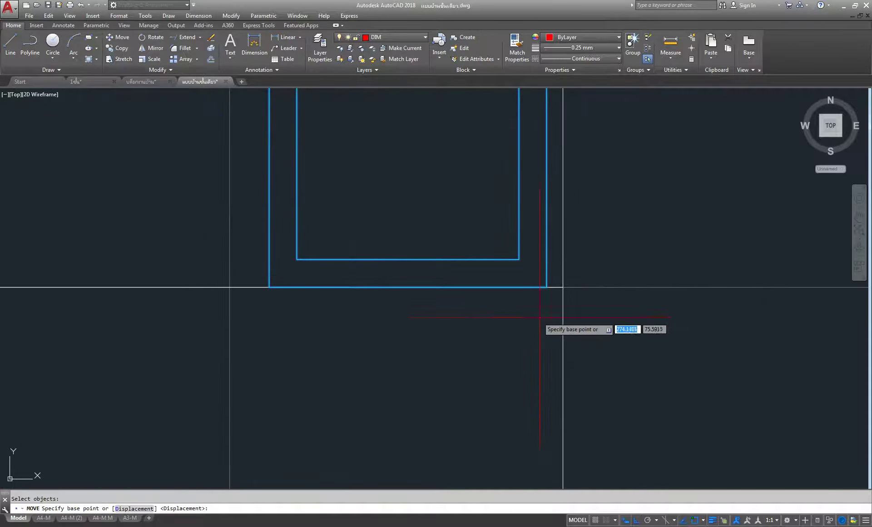
pyautogui.click(563, 287)
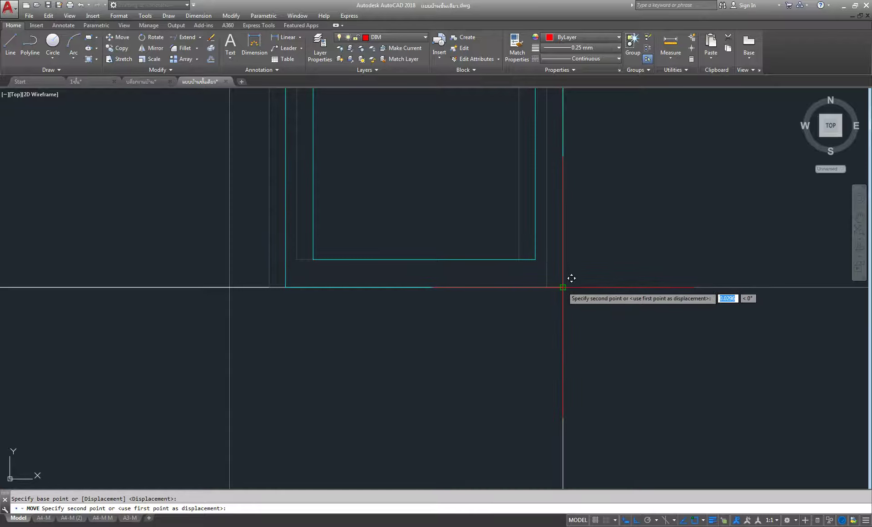
pyautogui.click(563, 287)
pyautogui.scroll(-2, 576, 263)
pyautogui.scroll(-3, 584, 244)
pyautogui.scroll(-1, 596, 233)
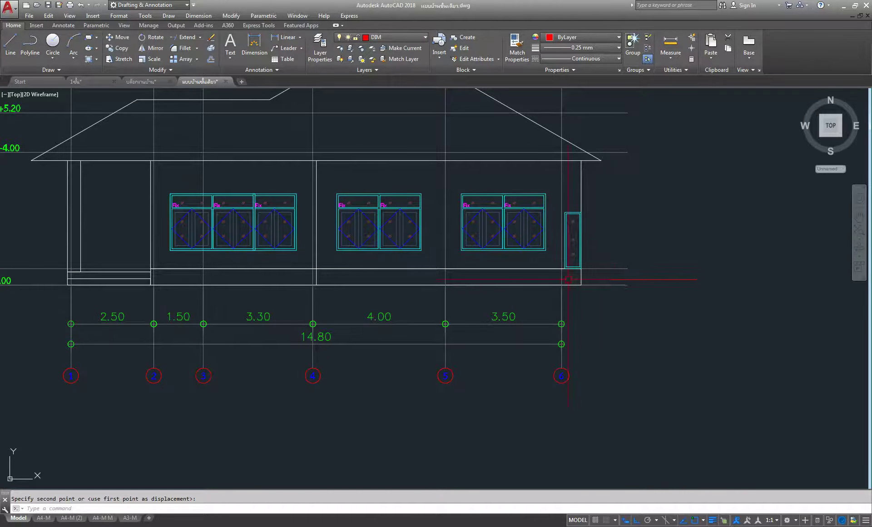
# Step: Raise the narrow window vertically by 0.55 to sill height
pyautogui.scroll(4, 586, 293)
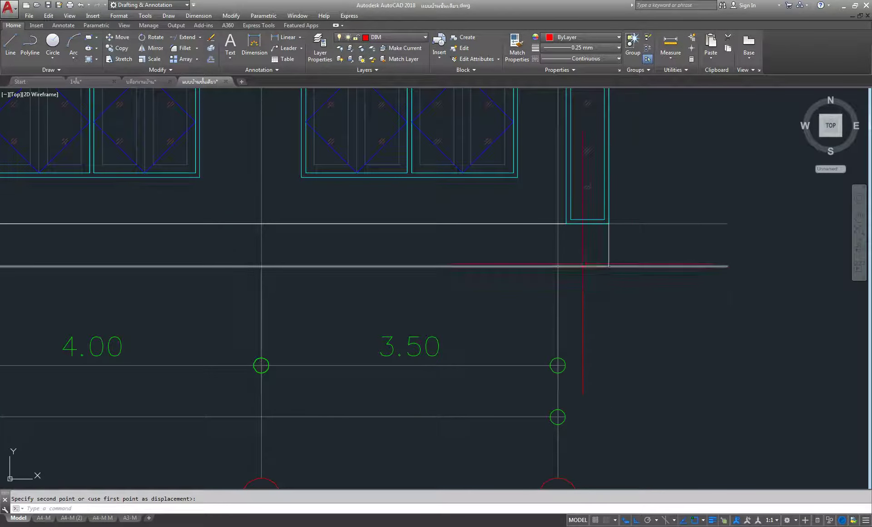
pyautogui.scroll(-4, 583, 263)
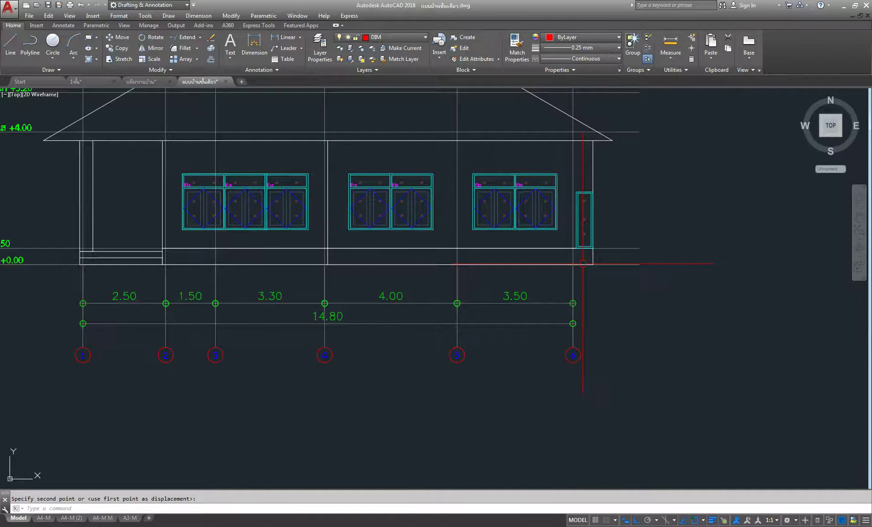
pyautogui.scroll(3, 586, 277)
pyautogui.scroll(3, 590, 272)
pyautogui.scroll(2, 603, 254)
pyautogui.scroll(-2, 616, 248)
pyautogui.click(120, 37)
pyautogui.click(568, 195)
pyautogui.press('Return')
pyautogui.click(699, 194)
pyautogui.write('.55')
pyautogui.press('Return')
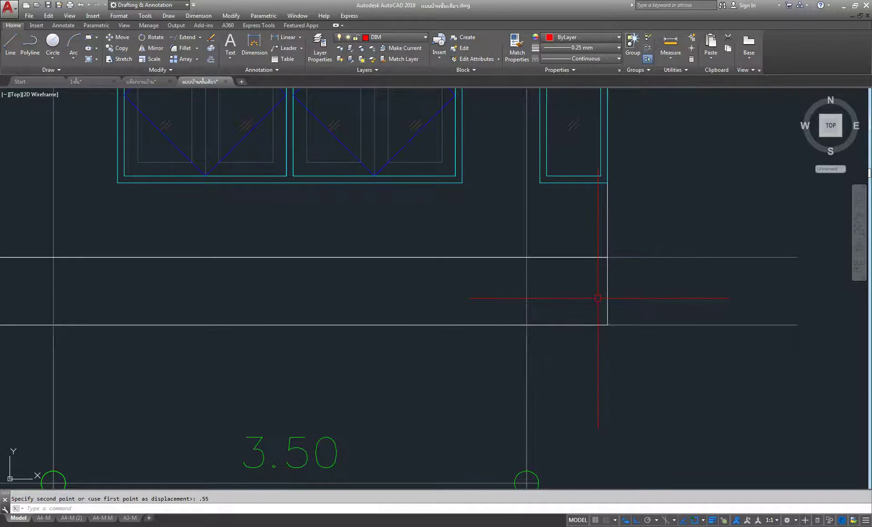
# Step: Pan and zoom across the elevation to check the window groups line up
pyautogui.scroll(-4, 601, 296)
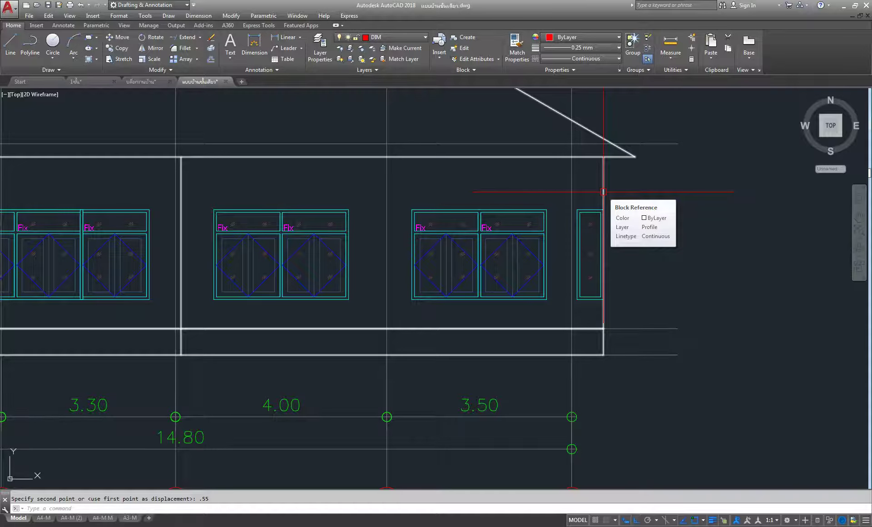
pyautogui.scroll(-6, 603, 191)
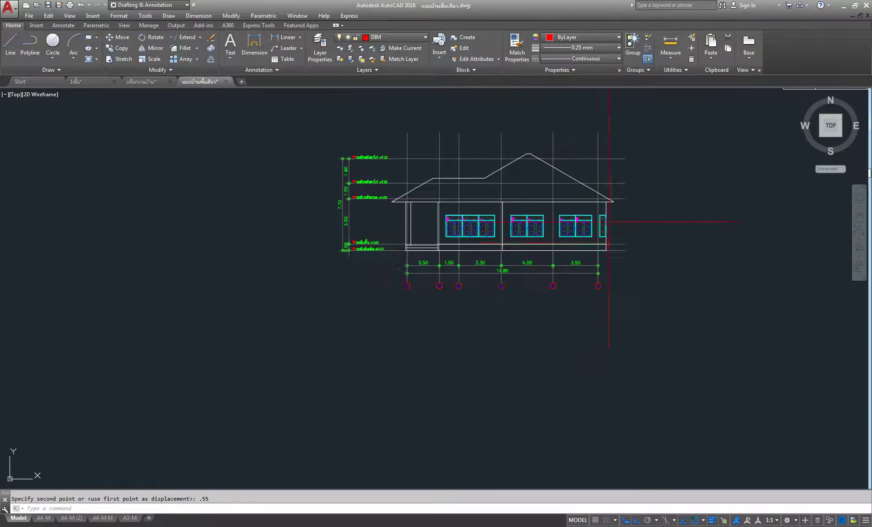
pyautogui.moveTo(603, 263); pyautogui.dragTo(671, 272, button='middle')
pyautogui.scroll(2, 604, 327)
pyautogui.scroll(2, 608, 268)
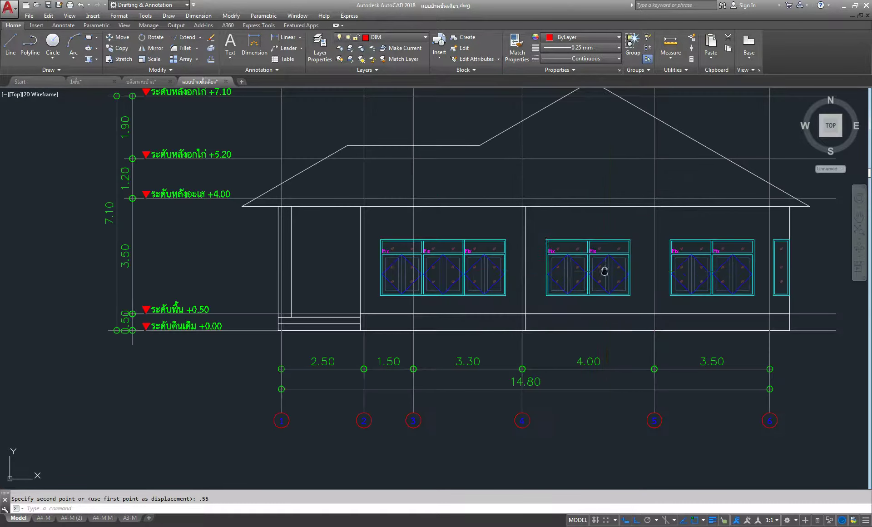
pyautogui.moveTo(608, 268); pyautogui.dragTo(509, 273, button='middle')
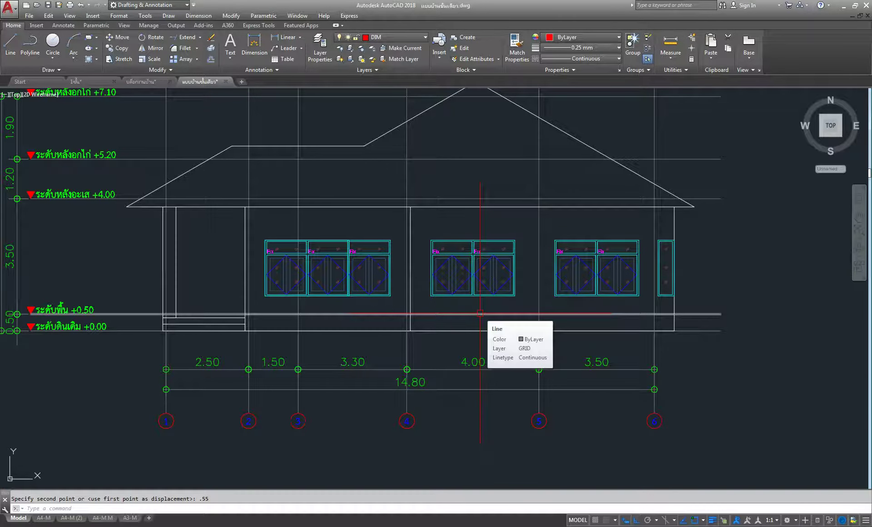
pyautogui.scroll(3, 327, 291)
pyautogui.moveTo(281, 245); pyautogui.dragTo(329, 334, button='middle')
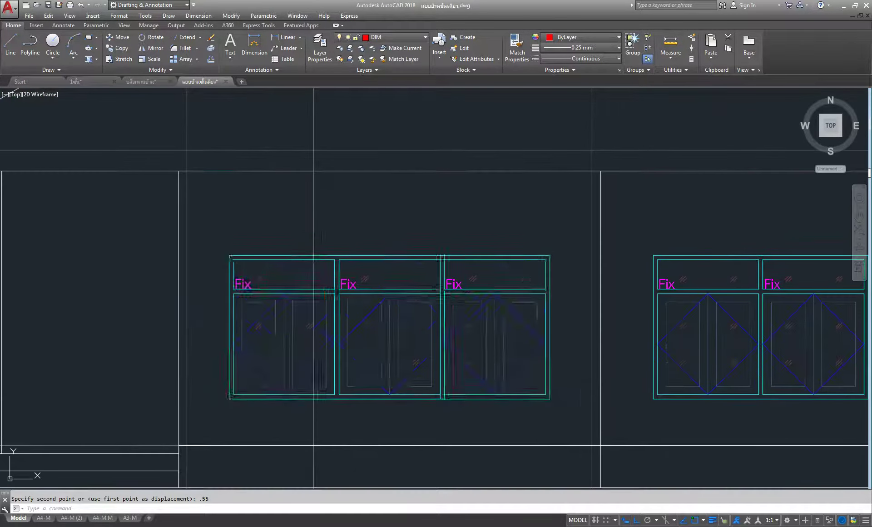
pyautogui.scroll(2, 309, 252)
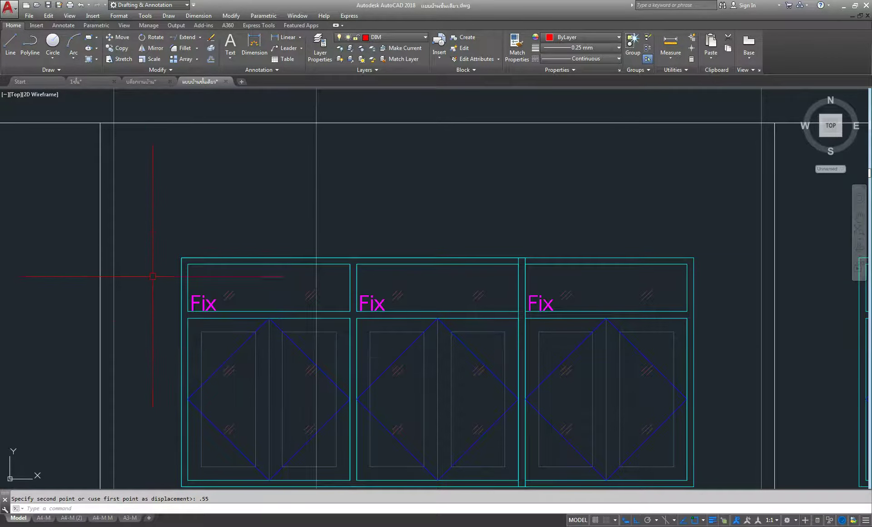
# Step: Anchor a rectangle above the left window group and choose its Dimensions option
pyautogui.click(87, 40)
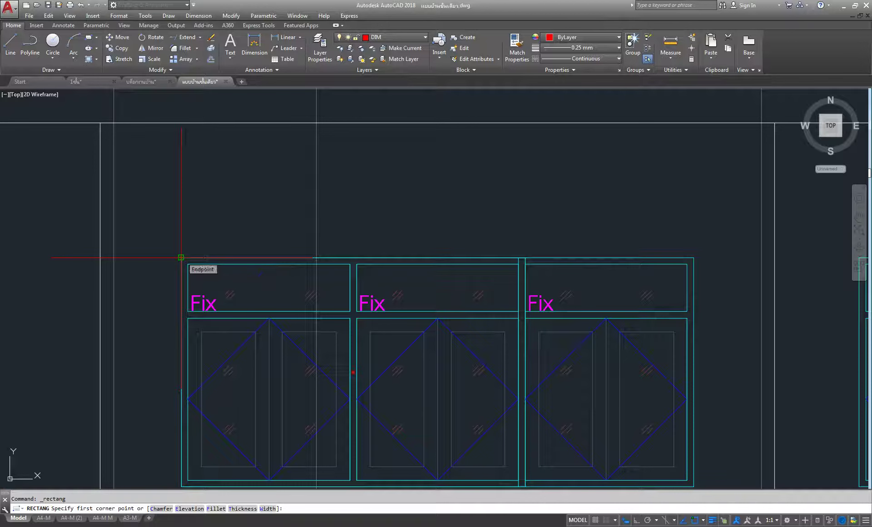
pyautogui.click(181, 230)
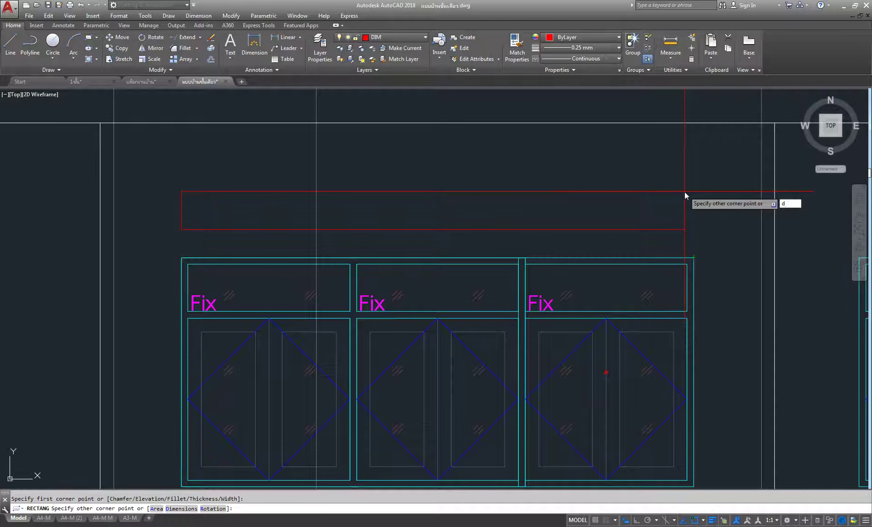
pyautogui.write('d')
pyautogui.press('Return')
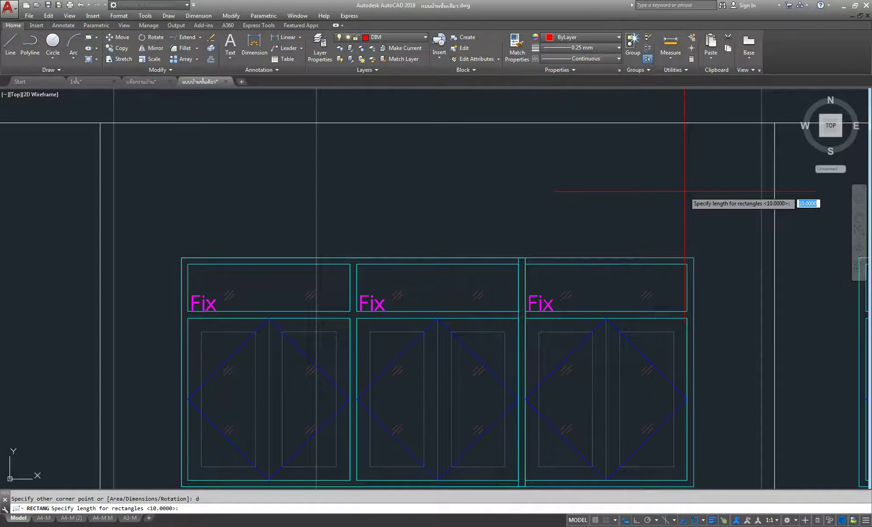
pyautogui.scroll(-2, 685, 191)
pyautogui.scroll(-1, 500, 191)
pyautogui.scroll(3, 377, 146)
pyautogui.scroll(-2, 577, 381)
pyautogui.scroll(1, 577, 382)
pyautogui.scroll(2, 577, 382)
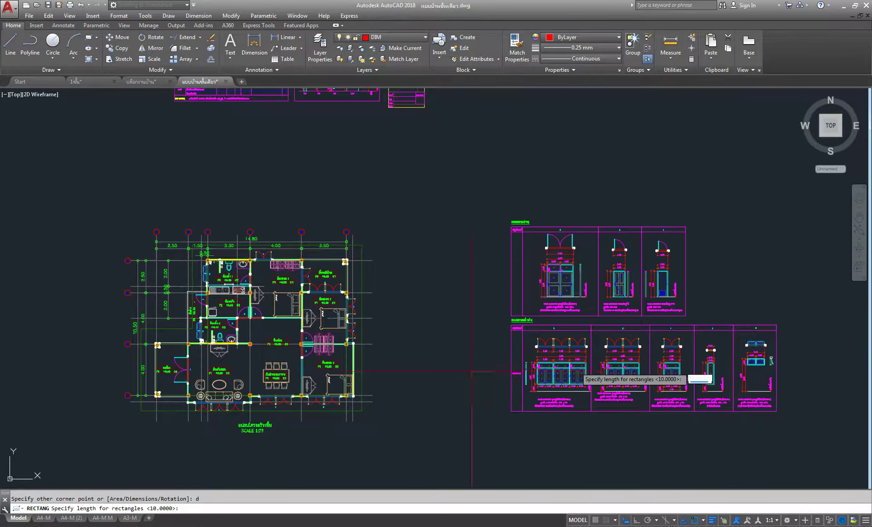
pyautogui.scroll(2, 576, 379)
pyautogui.scroll(4, 649, 385)
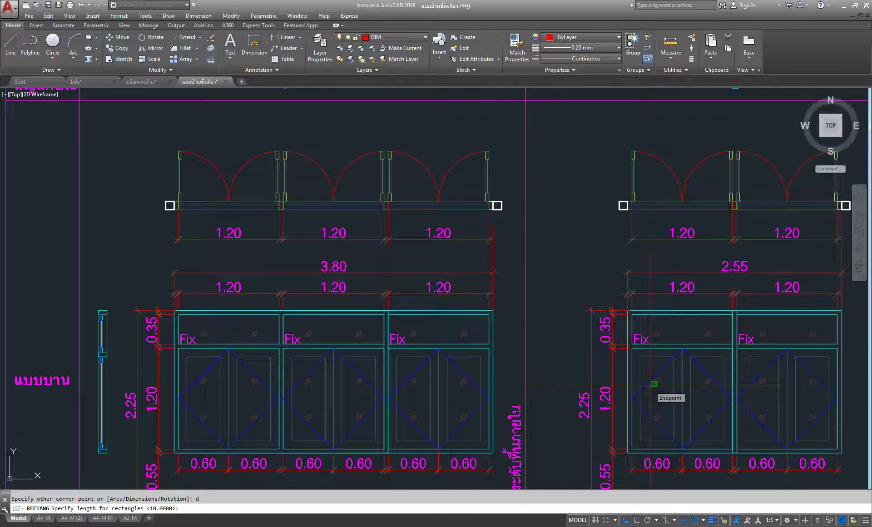
pyautogui.scroll(-3, 653, 384)
pyautogui.scroll(-1, 582, 354)
pyautogui.scroll(-2, 182, 254)
pyautogui.scroll(-1, 180, 254)
pyautogui.moveTo(561, 391)
pyautogui.mouseDown(button='middle')
pyautogui.moveTo(512, 359)
pyautogui.moveTo(558, 137)
pyautogui.mouseUp(button='middle')
pyautogui.scroll(-2, 408, 281)
pyautogui.scroll(2, 382, 275)
pyautogui.scroll(3, 355, 262)
pyautogui.scroll(4, 355, 262)
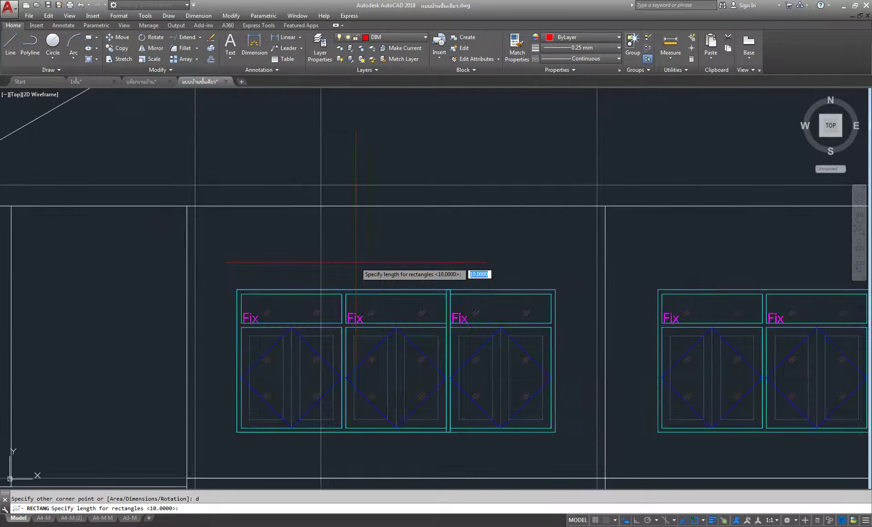
# Step: Size the header rectangle 3.8 long by 0.1 wide and place it above the windows
pyautogui.write('3.8')
pyautogui.press('Return')
pyautogui.write('.1')
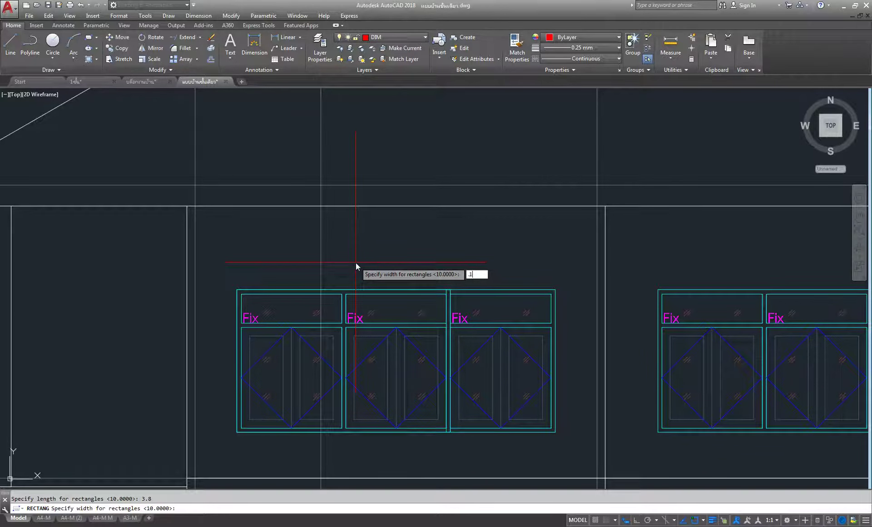
pyautogui.press('Return')
pyautogui.click(386, 249)
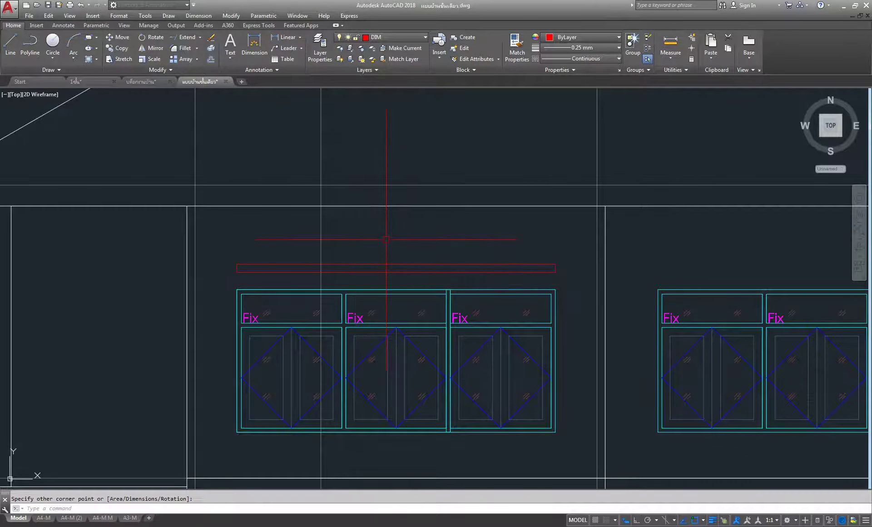
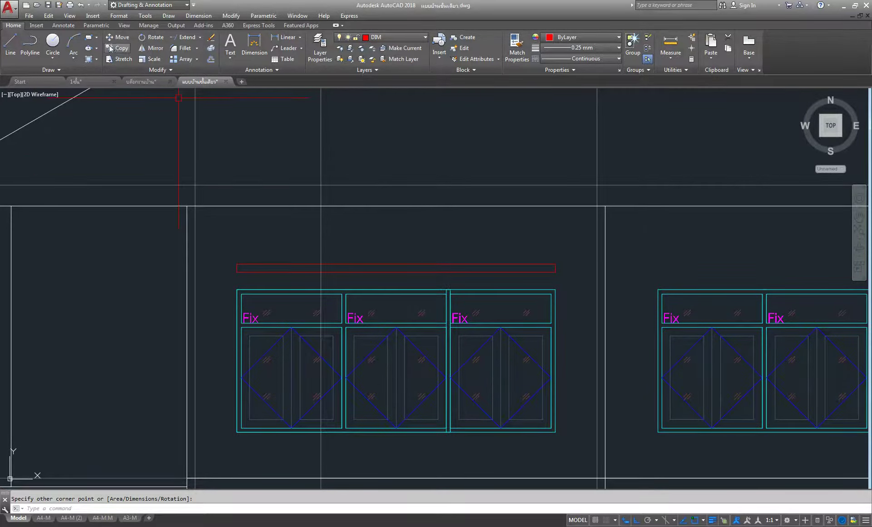
# Step: Finish the long red rectangle and move it onto the three-panel window frame's top
pyautogui.scroll(2, 243, 321)
pyautogui.scroll(2, 227, 300)
pyautogui.scroll(2, 206, 294)
pyautogui.press('Escape')
pyautogui.click(204, 267)
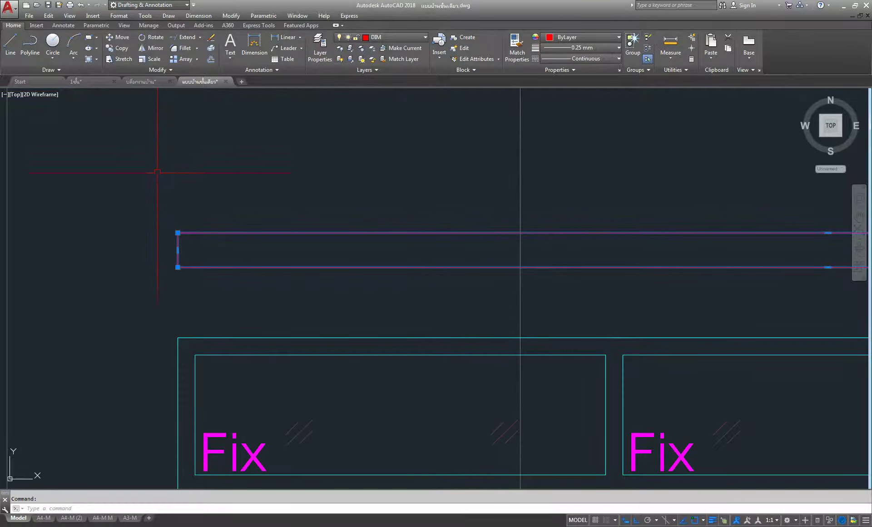
pyautogui.click(121, 41)
pyautogui.click(178, 267)
pyautogui.click(178, 337)
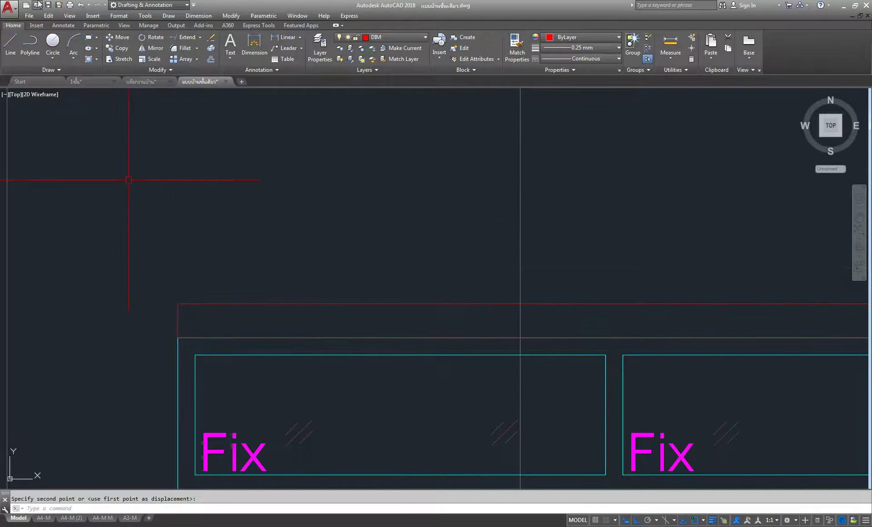
# Step: Raise the red rectangle 0.1 above the window frame
pyautogui.press('space')
pyautogui.click(282, 253)
pyautogui.click(265, 313)
pyautogui.press('Return')
pyautogui.click(297, 215)
pyautogui.write('.1')
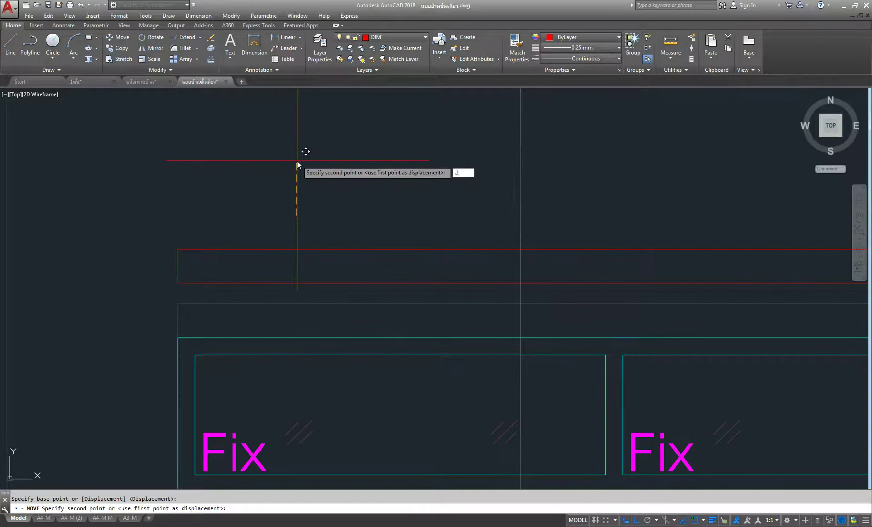
pyautogui.press('Return')
# Step: Stretch one end of the rectangle by 0.1
pyautogui.click(117, 59)
pyautogui.click(225, 236)
pyautogui.click(150, 293)
pyautogui.press('Return')
pyautogui.click(272, 197)
pyautogui.write('.1')
pyautogui.press('Return')
# Step: Repeat STRETCH and start a crossing window at the rectangle's right end
pyautogui.scroll(-5, 362, 267)
pyautogui.scroll(4, 455, 218)
pyautogui.rightClick(473, 193)
pyautogui.click(500, 199)
pyautogui.click(530, 245)
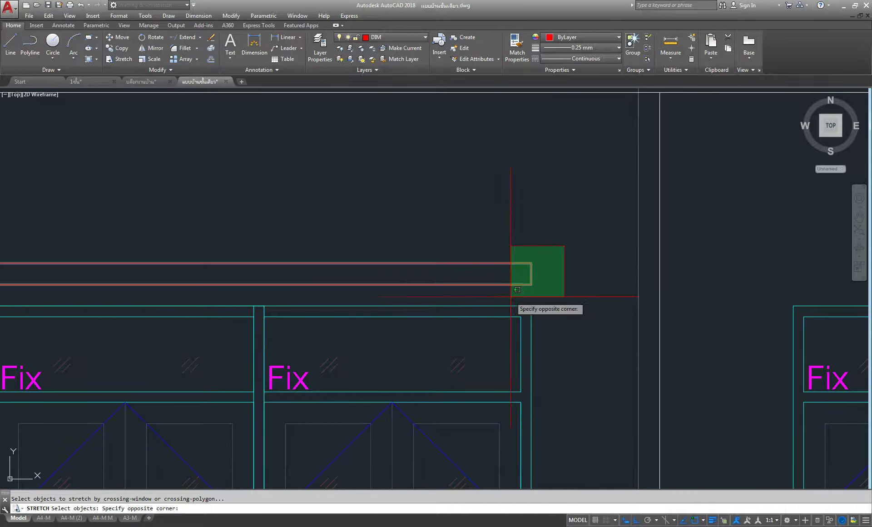
# Step: Stretch the strip's right end by 0.1 so it overhangs both window edges
pyautogui.click(564, 301)
pyautogui.press('Return')
pyautogui.click(499, 212)
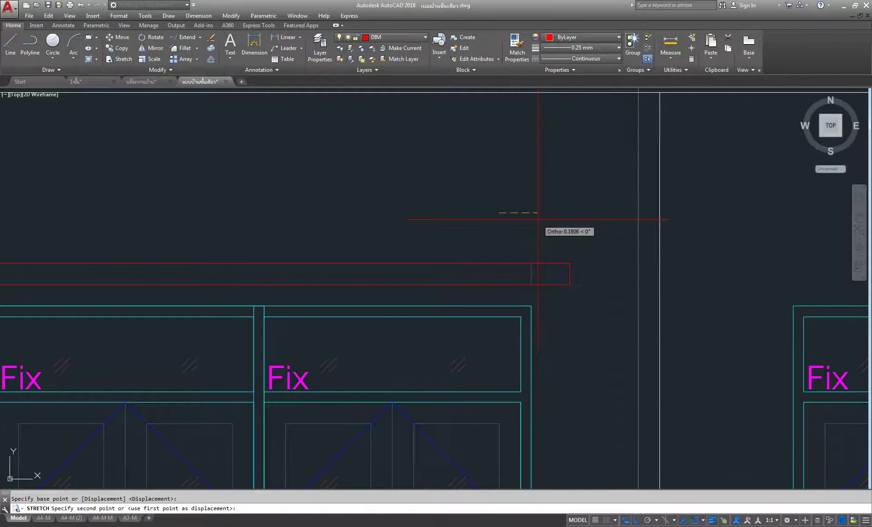
pyautogui.write('.1')
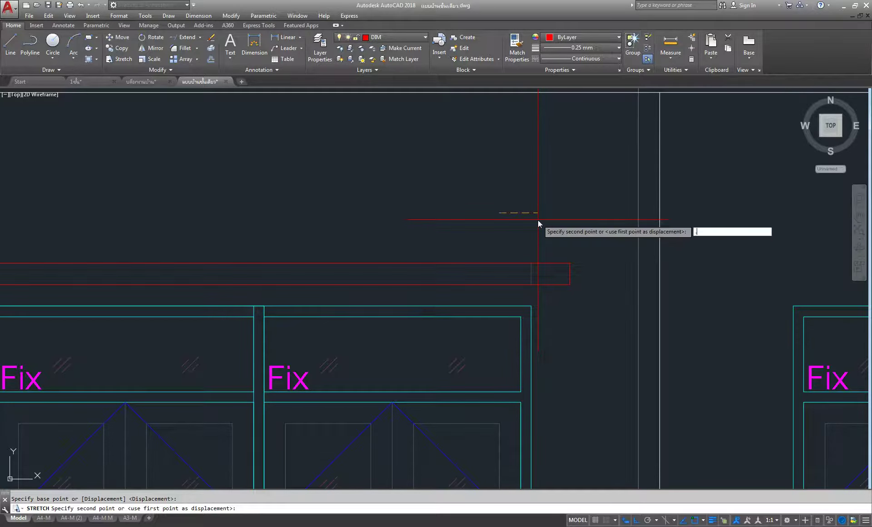
pyautogui.press('Return')
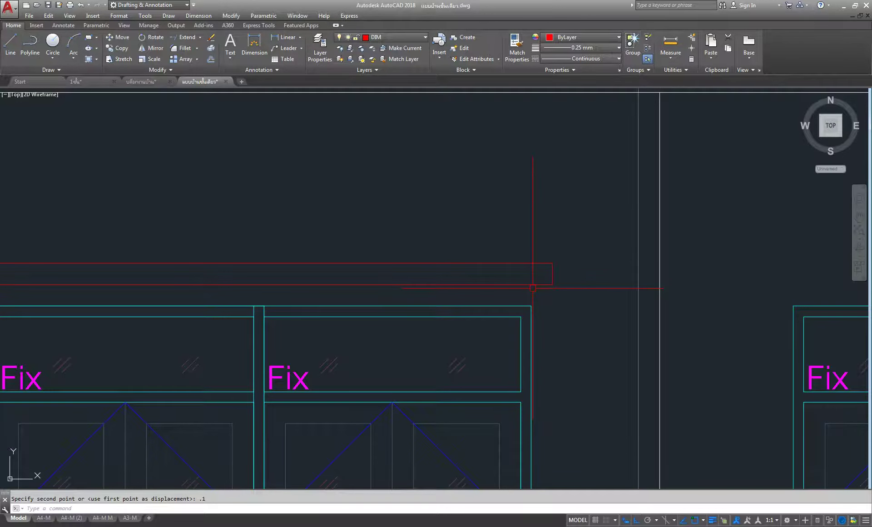
pyautogui.click(573, 237)
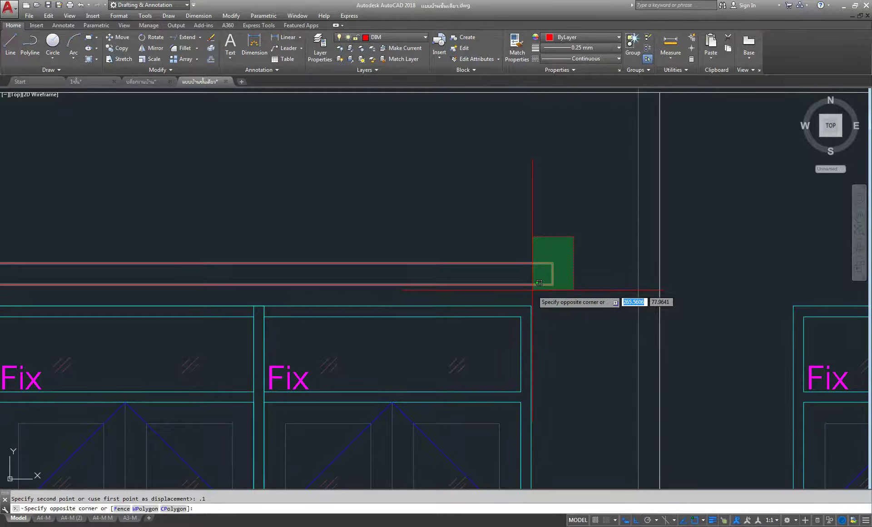
pyautogui.scroll(-4, 538, 282)
pyautogui.click(510, 261)
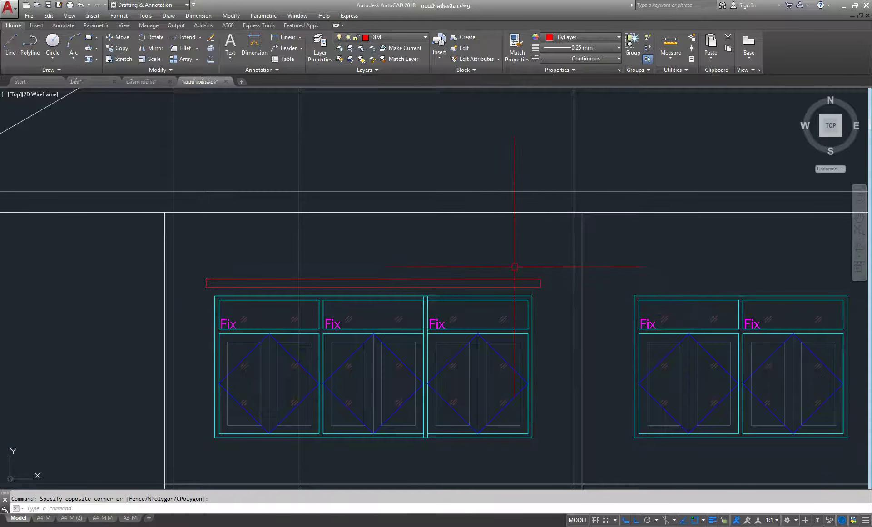
pyautogui.scroll(-4, 512, 279)
pyautogui.scroll(4, 513, 279)
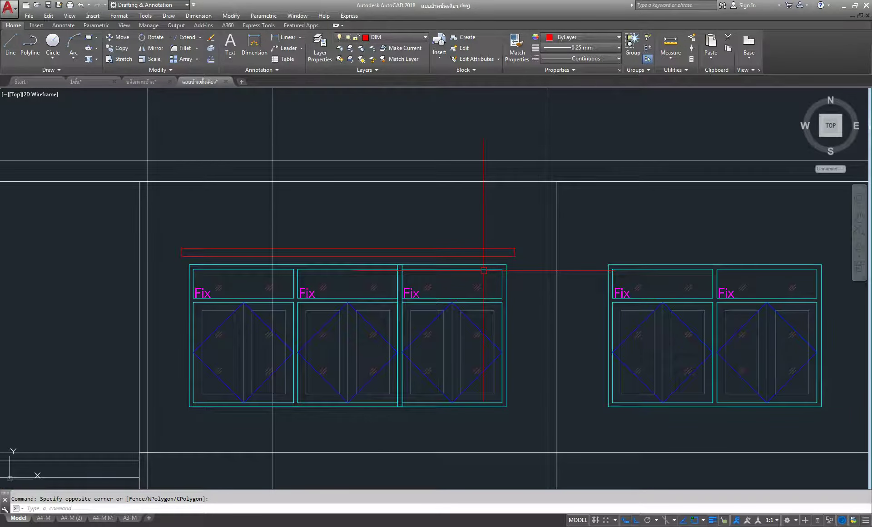
# Step: Pan toward the next window group and start the Rectangle command
pyautogui.moveTo(453, 251); pyautogui.dragTo(300, 248, button='middle')
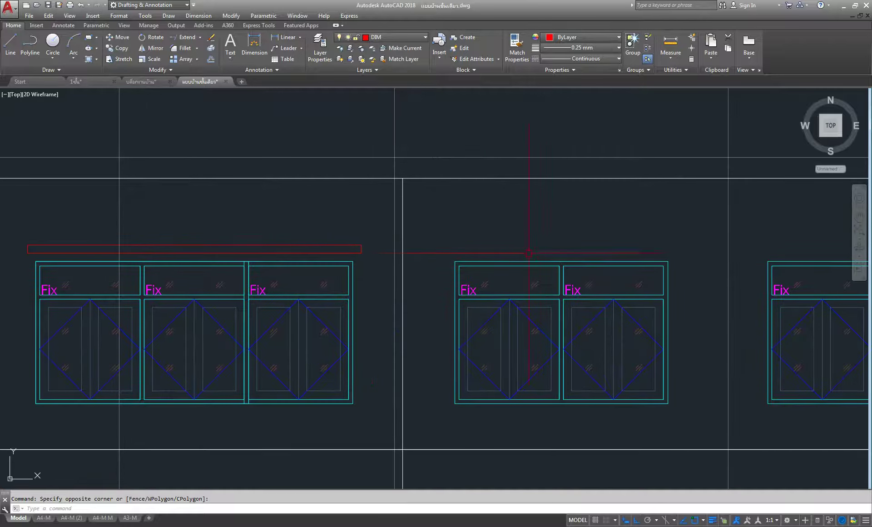
pyautogui.click(90, 38)
pyautogui.scroll(-4, 586, 289)
pyautogui.scroll(-2, 462, 269)
pyautogui.scroll(-4, 369, 247)
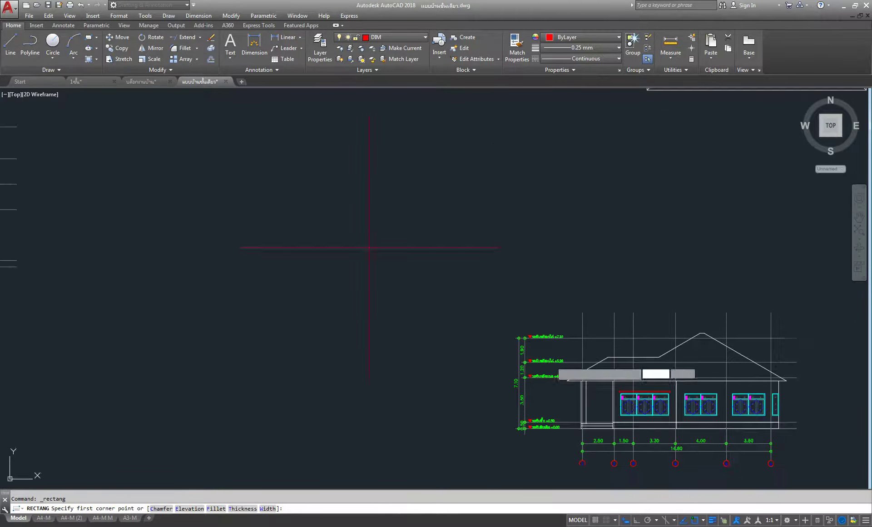
pyautogui.scroll(1, 141, 210)
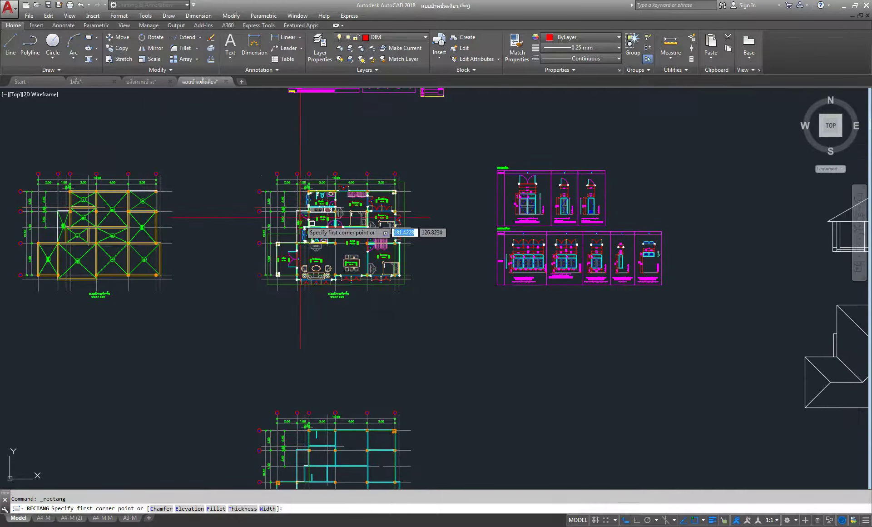
pyautogui.scroll(1, 385, 245)
pyautogui.scroll(4, 720, 307)
pyautogui.scroll(3, 708, 318)
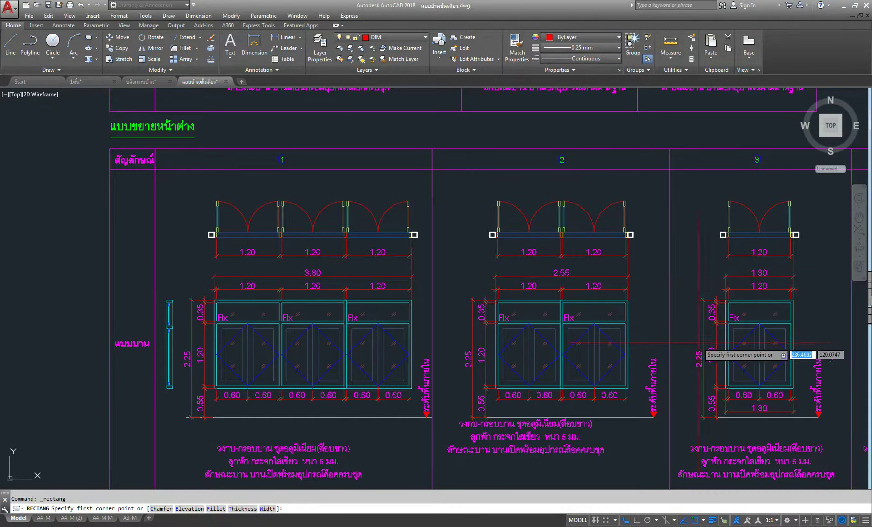
# Step: Pan and zoom across the drawing back to the two-panel window
pyautogui.moveTo(693, 350); pyautogui.dragTo(227, 350, button='middle')
pyautogui.scroll(-3, 341, 273)
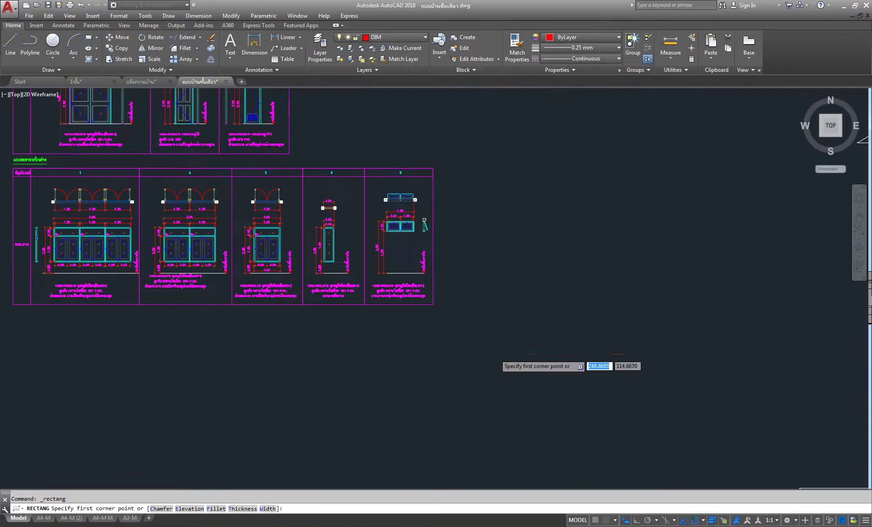
pyautogui.scroll(-3, 500, 327)
pyautogui.moveTo(667, 386)
pyautogui.mouseDown(button='middle')
pyautogui.moveTo(536, 327)
pyautogui.moveTo(671, 388)
pyautogui.moveTo(539, 305)
pyautogui.mouseUp(button='middle')
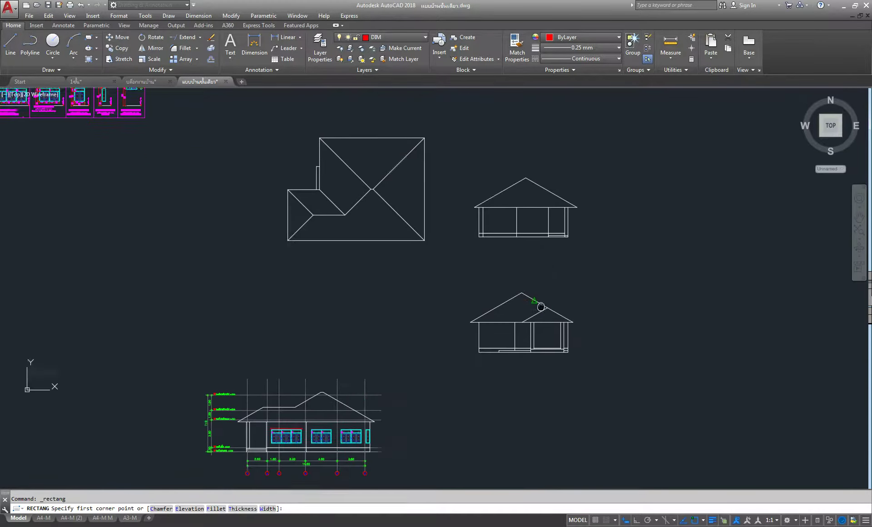
pyautogui.scroll(2, 462, 379)
pyautogui.scroll(4, 352, 363)
pyautogui.scroll(3, 432, 314)
pyautogui.scroll(4, 388, 289)
pyautogui.scroll(2, 279, 255)
pyautogui.scroll(2, 218, 291)
# Step: Draw a 2.75 by 0.1 rectangle from the two-panel window's top-left corner
pyautogui.click(216, 286)
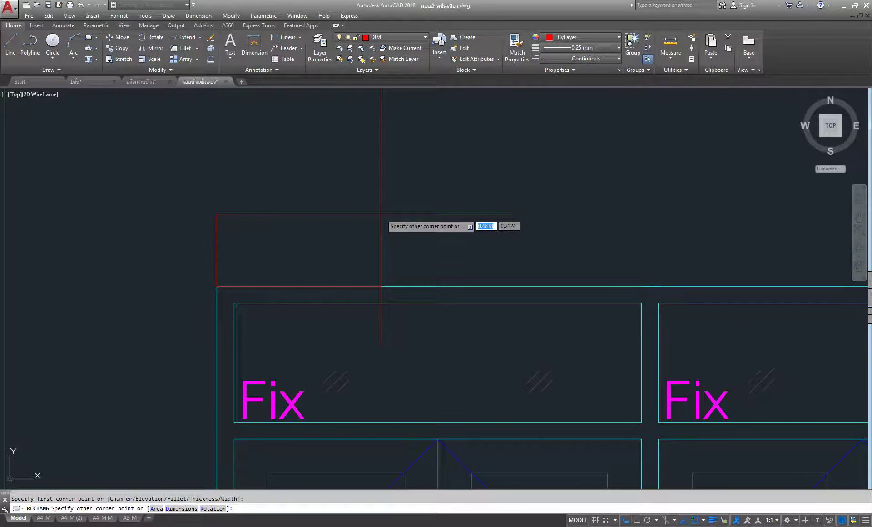
pyautogui.write('d')
pyautogui.press('Return')
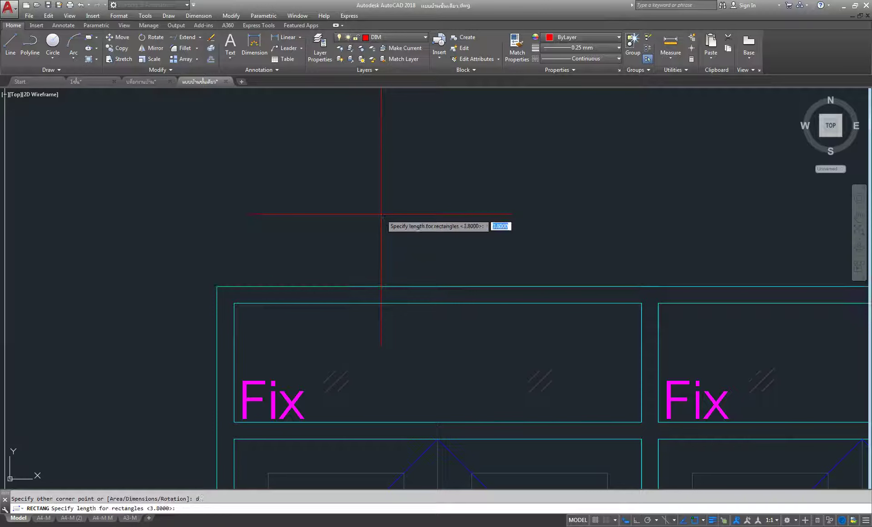
pyautogui.write('2')
pyautogui.write('.75')
pyautogui.press('Return')
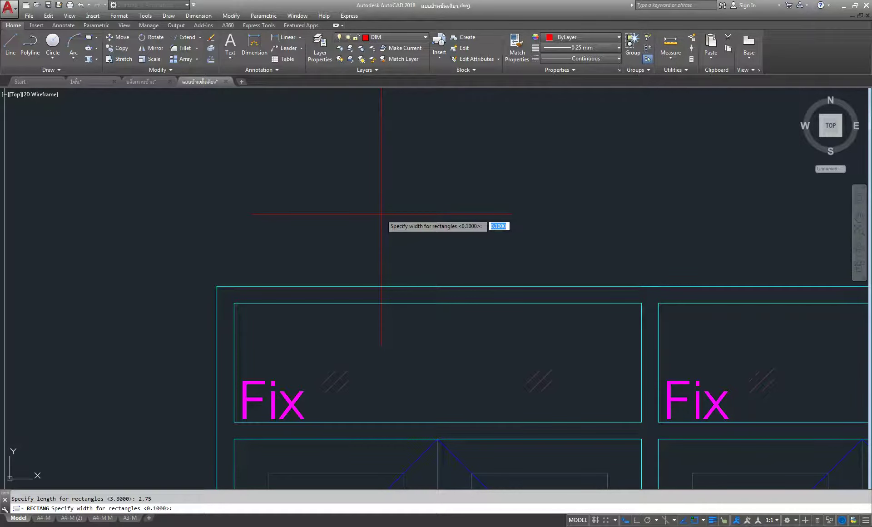
pyautogui.write('.1')
pyautogui.press('Return')
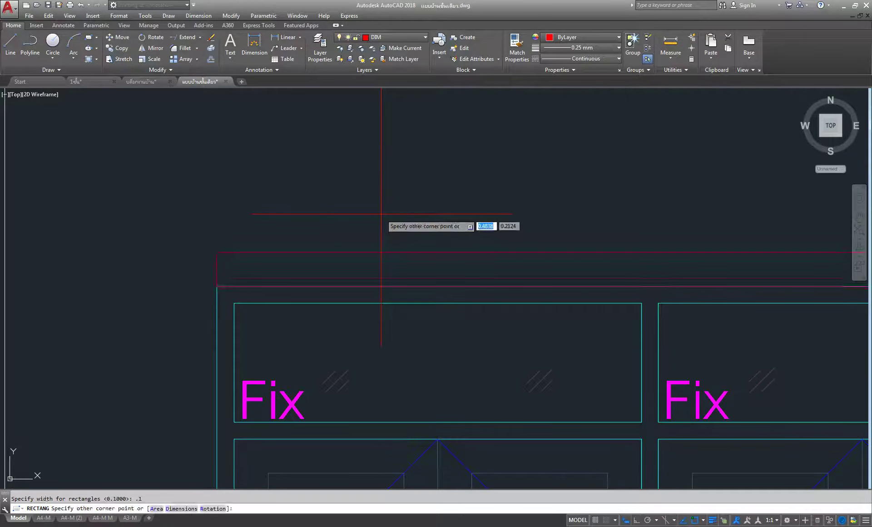
pyautogui.click(381, 213)
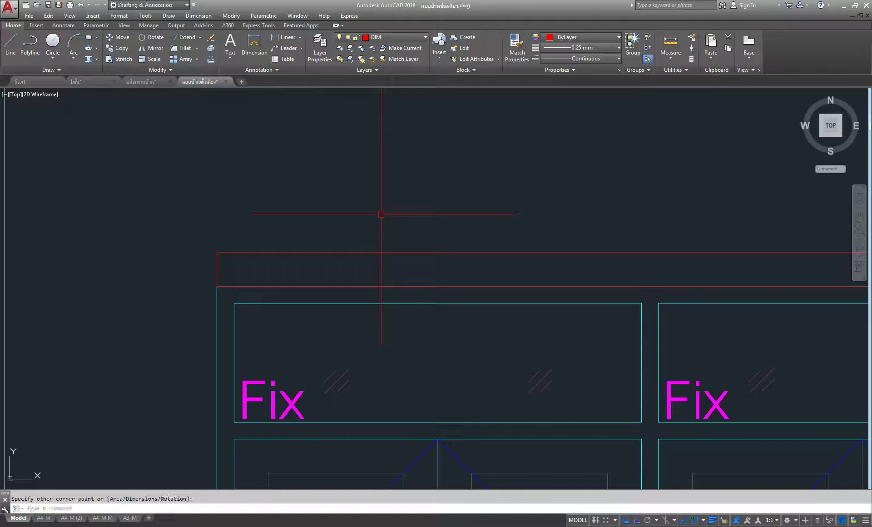
# Step: Move the new rectangle 0.1 to the left
pyautogui.click(120, 39)
pyautogui.click(362, 248)
pyautogui.click(455, 168)
pyautogui.click(272, 253)
pyautogui.press('Return')
pyautogui.click(529, 158)
pyautogui.write('.1')
pyautogui.press('Return')
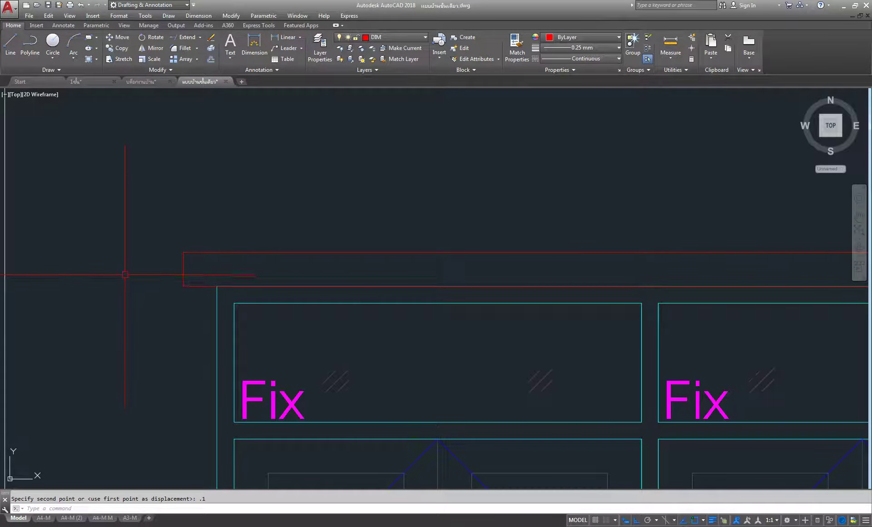
pyautogui.scroll(2, 125, 275)
pyautogui.press('Return')
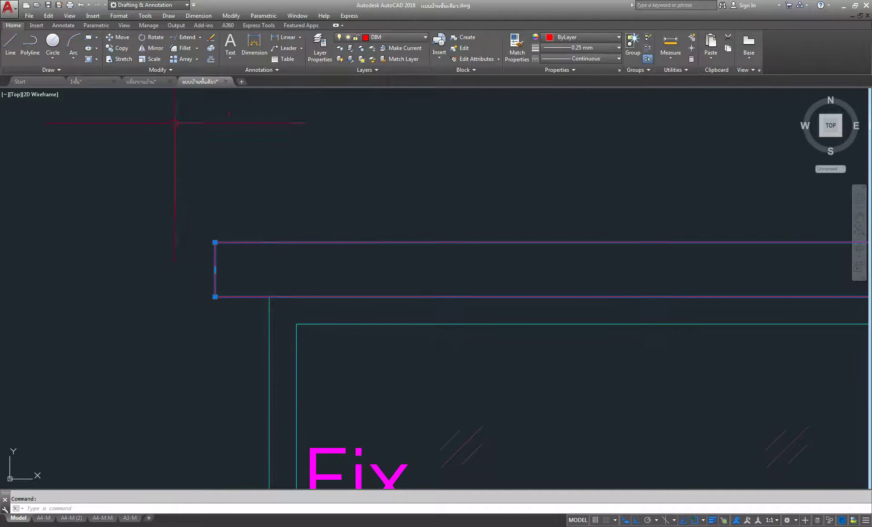
# Step: Raise the strip 0.1 above the two-panel window and select it again
pyautogui.click(142, 248)
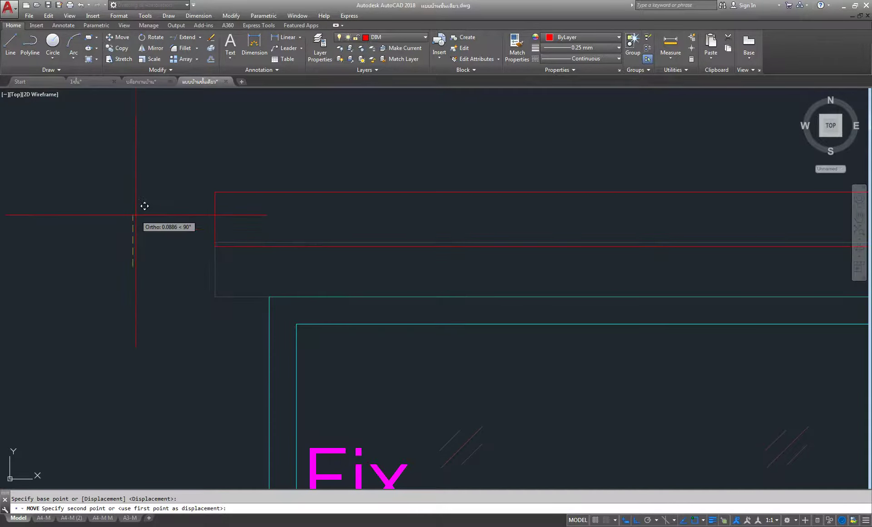
pyautogui.write('.1')
pyautogui.press('Return')
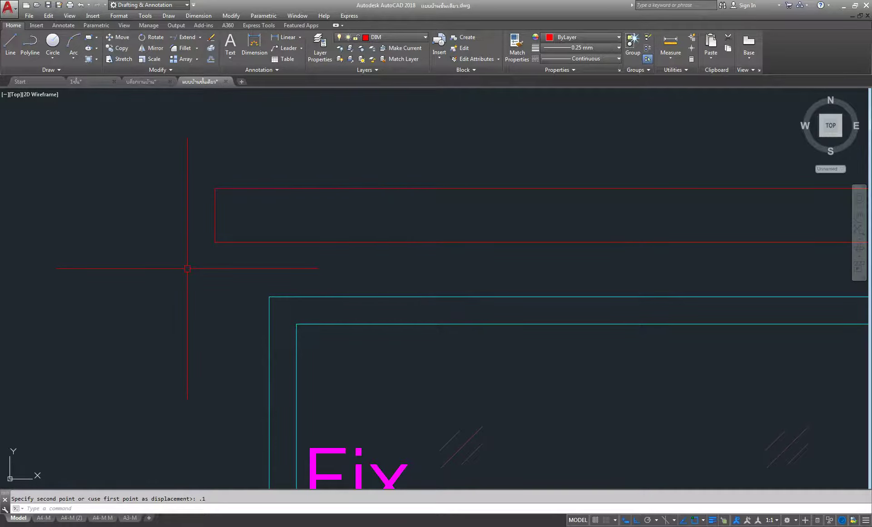
pyautogui.scroll(-5, 187, 269)
pyautogui.moveTo(454, 331); pyautogui.dragTo(343, 199, button='middle')
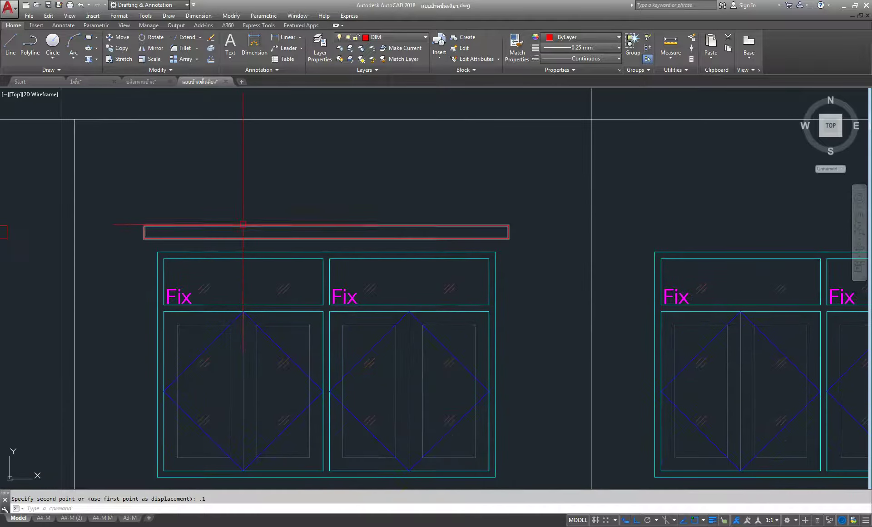
pyautogui.press('Return')
pyautogui.click(244, 226)
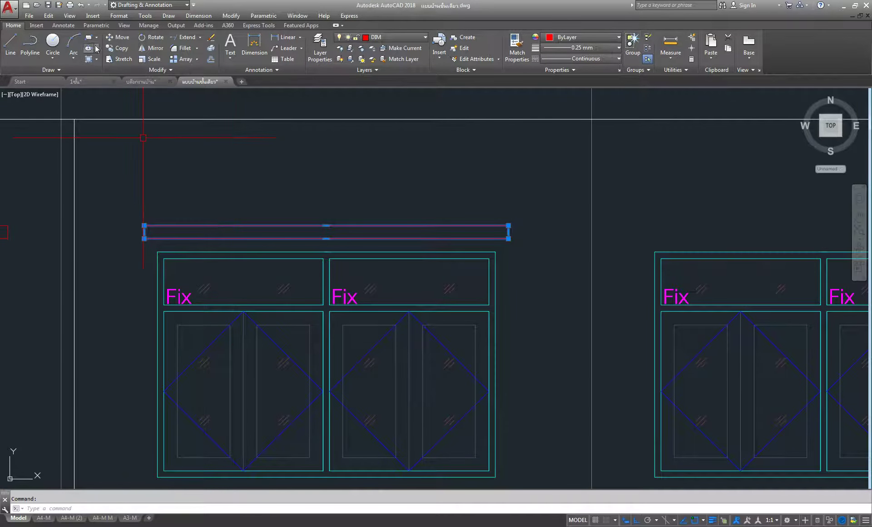
# Step: Copy the strip onto the right-hand two-panel window
pyautogui.click(110, 48)
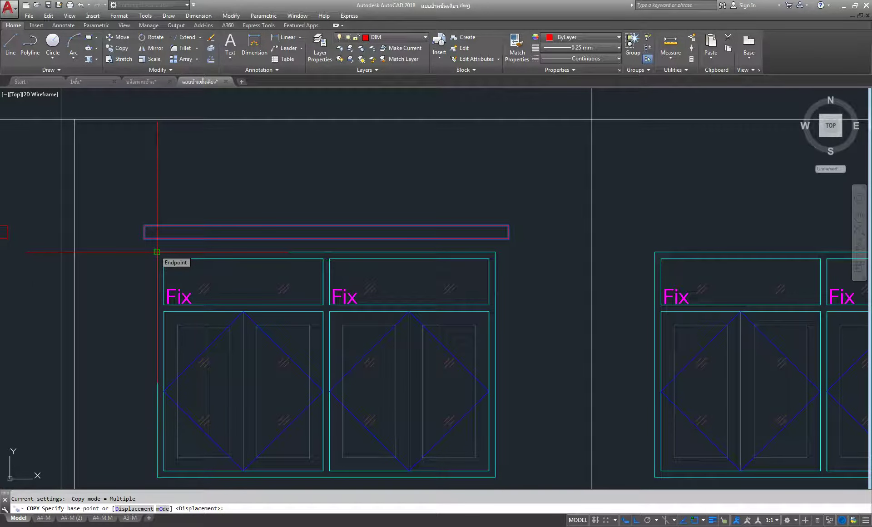
pyautogui.click(157, 251)
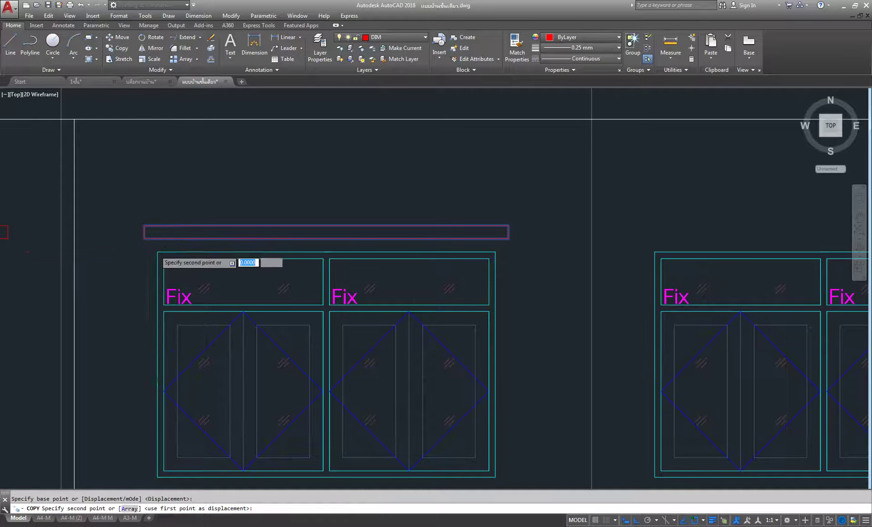
pyautogui.scroll(-7, 364, 243)
pyautogui.scroll(5, 223, 241)
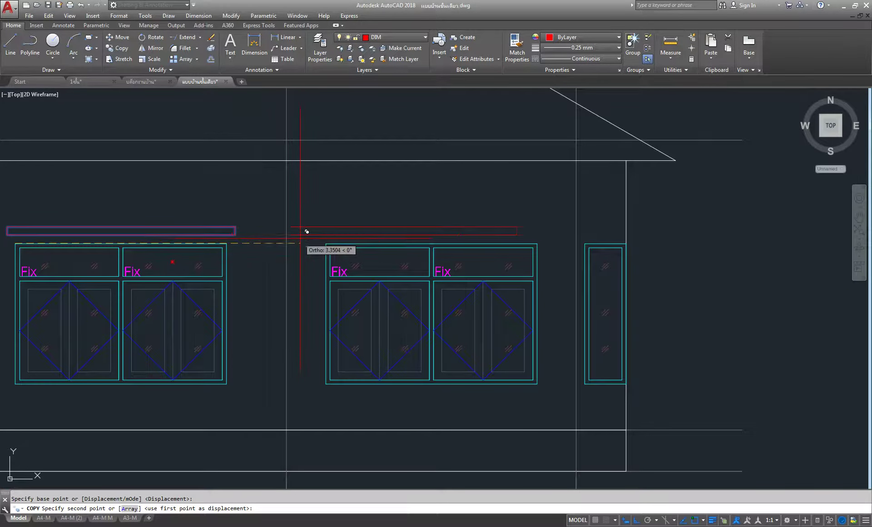
pyautogui.click(330, 236)
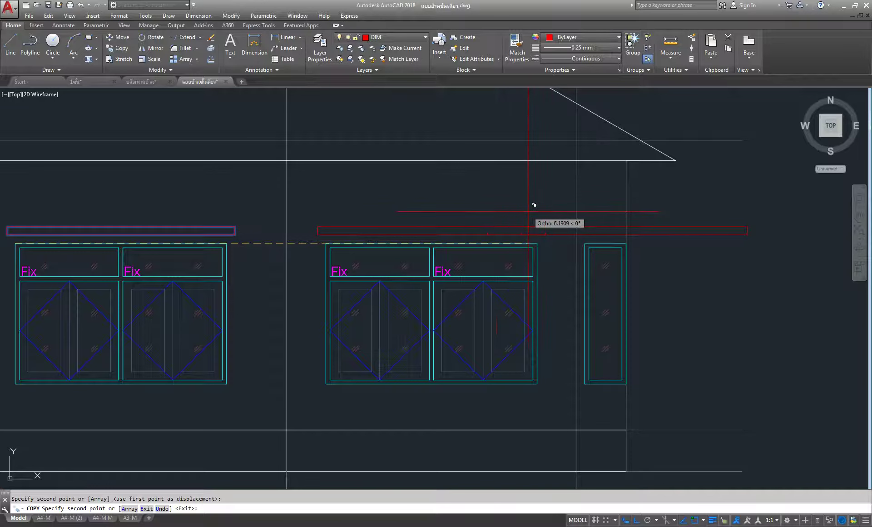
pyautogui.press('Escape')
# Step: Select the red strips above the left and right window groups
pyautogui.scroll(-3, 534, 209)
pyautogui.moveTo(409, 213); pyautogui.dragTo(391, 228, button='middle')
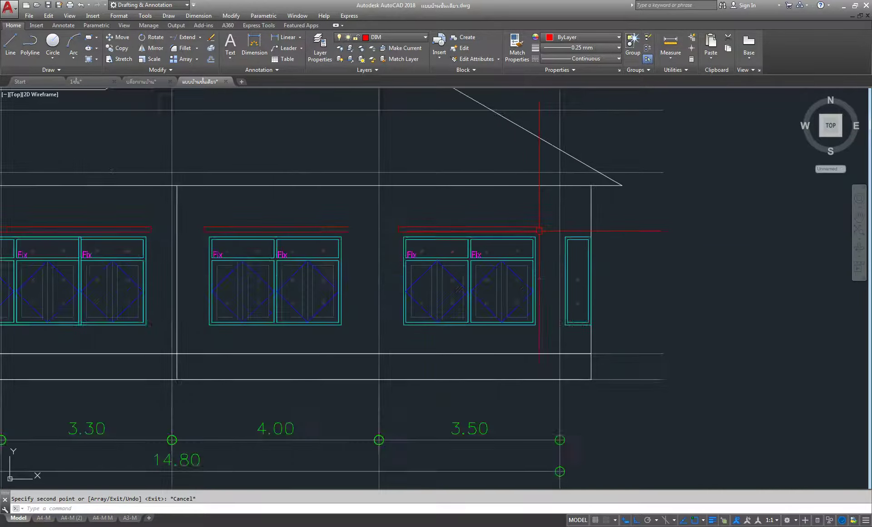
pyautogui.scroll(-1, 391, 228)
pyautogui.scroll(5, 390, 228)
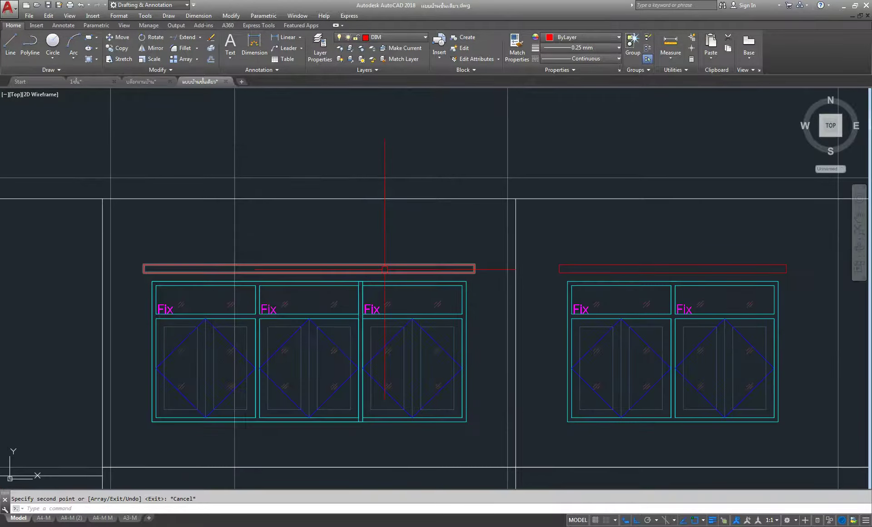
pyautogui.click(384, 271)
pyautogui.click(432, 255)
pyautogui.click(411, 268)
pyautogui.click(590, 265)
pyautogui.scroll(-3, 585, 261)
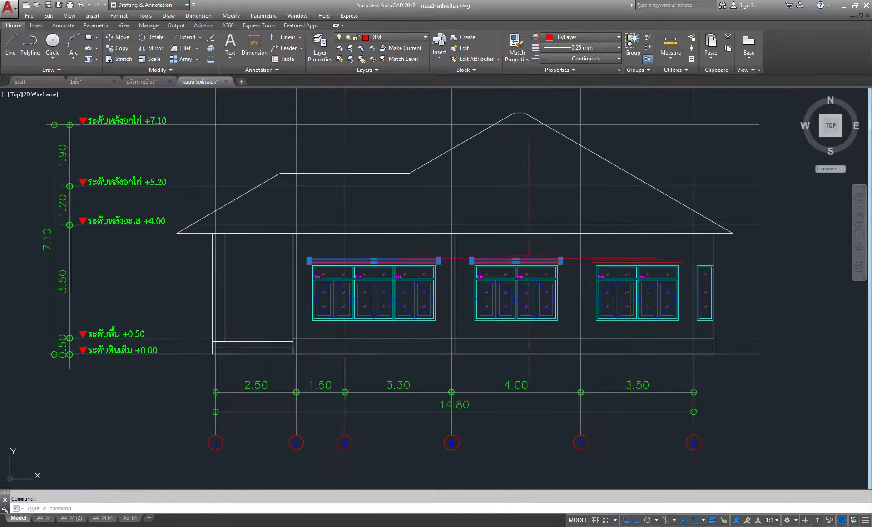
pyautogui.scroll(3, 634, 260)
pyautogui.click(634, 260)
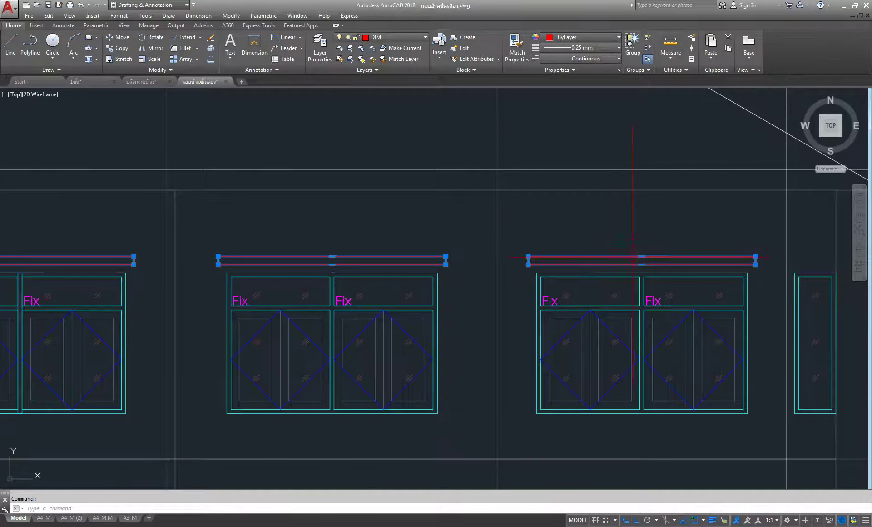
# Step: Move the selected strips to the Profile layer
pyautogui.click(413, 35)
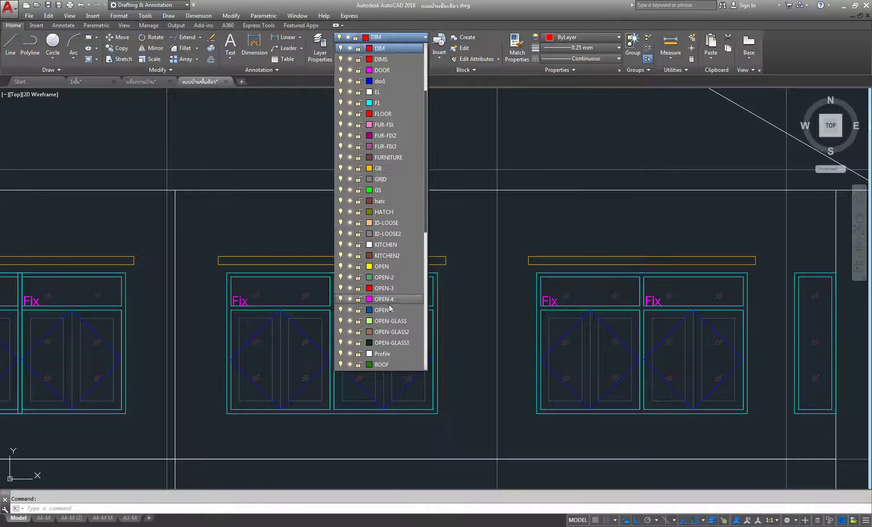
pyautogui.click(391, 353)
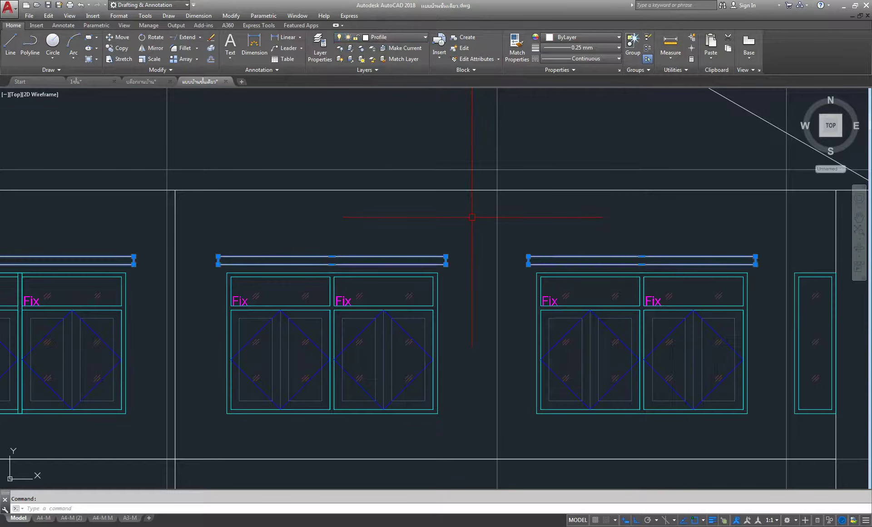
pyautogui.press('Escape')
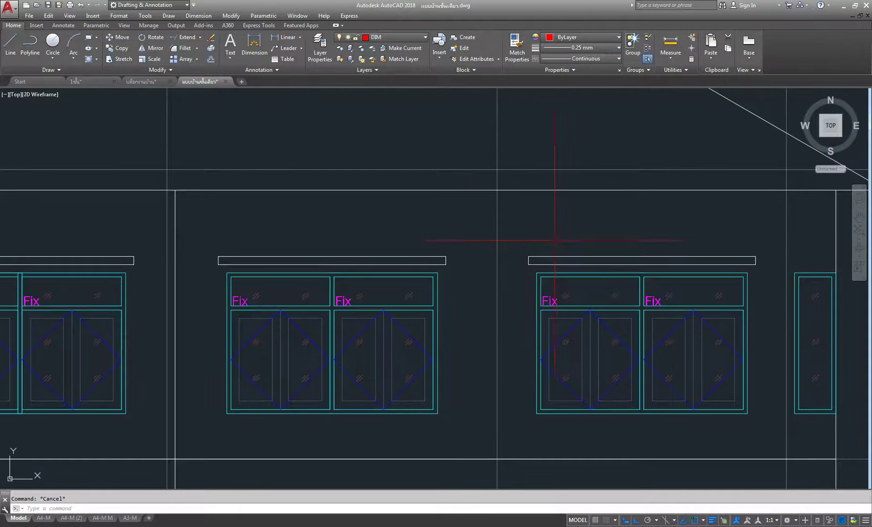
# Step: Pan and zoom toward the right-end windows to review the elevation
pyautogui.moveTo(531, 232); pyautogui.dragTo(332, 211, button='middle')
pyautogui.scroll(-1, 581, 290)
pyautogui.scroll(-1, 582, 287)
pyautogui.scroll(4, 584, 233)
pyautogui.scroll(-1, 617, 190)
pyautogui.scroll(-1, 640, 188)
pyautogui.scroll(-1, 659, 195)
pyautogui.scroll(-1, 675, 204)
pyautogui.scroll(2, 658, 200)
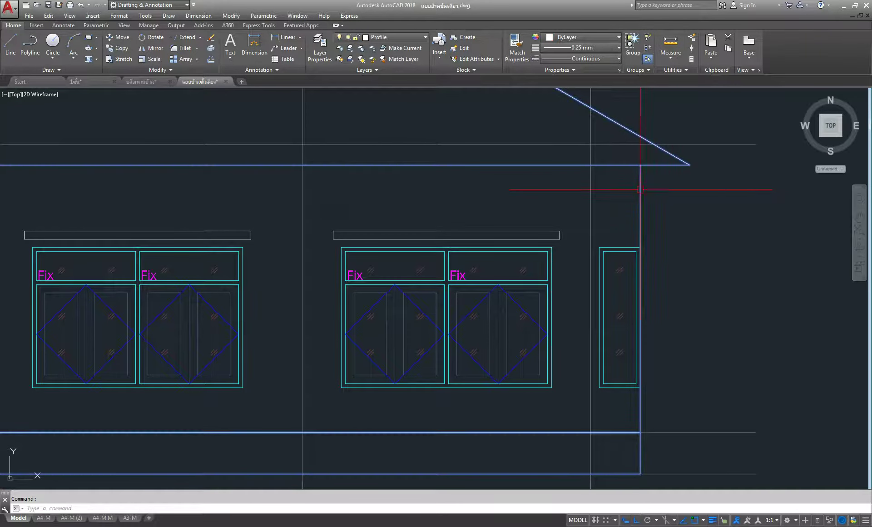
pyautogui.scroll(-3, 683, 223)
pyautogui.scroll(-1, 676, 245)
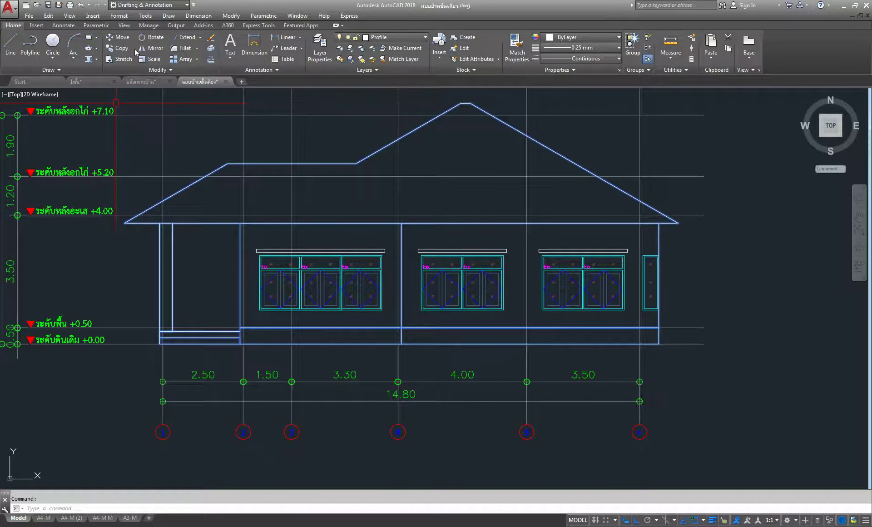
# Step: Explode the house outline and move a right-side vertical edge 0.1 right
pyautogui.click(210, 48)
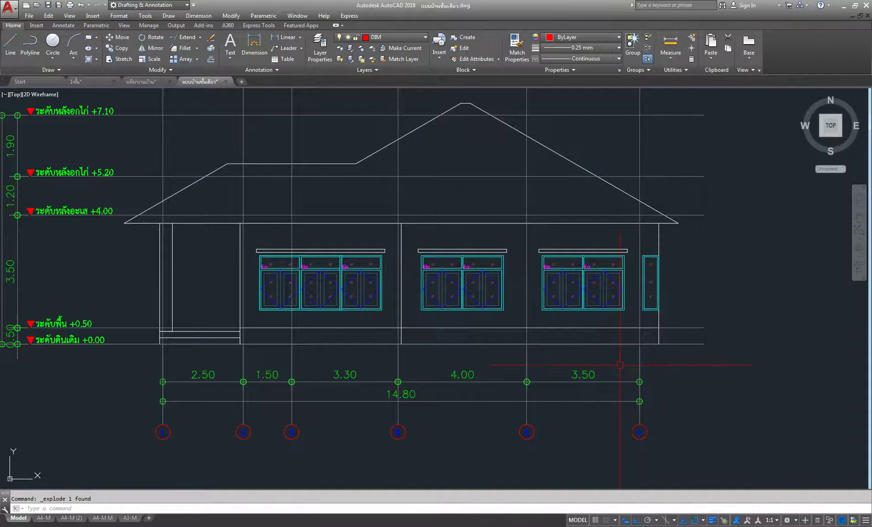
pyautogui.scroll(4, 650, 343)
pyautogui.click(113, 40)
pyautogui.press('Return')
pyautogui.click(743, 256)
pyautogui.write('.1')
pyautogui.press('Return')
# Step: Move the short vertical line at the right end 0.1 as well
pyautogui.click(672, 318)
pyautogui.click(118, 37)
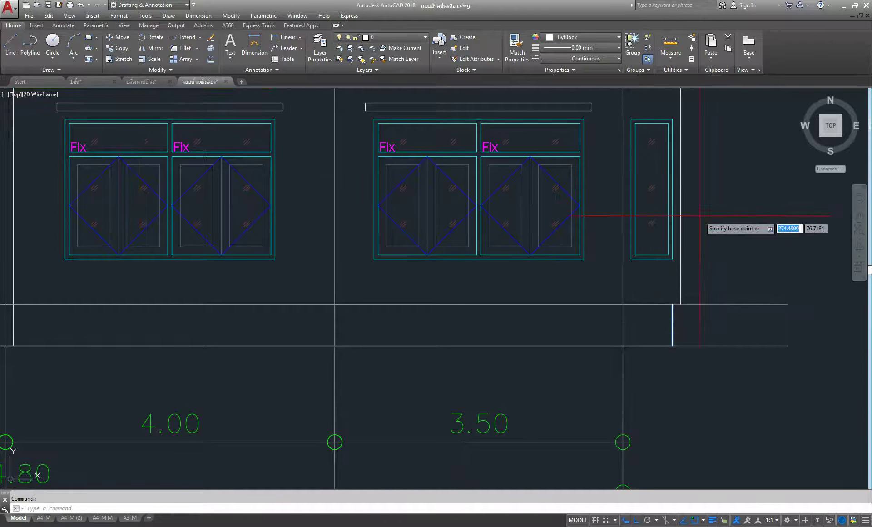
pyautogui.click(703, 232)
pyautogui.write('.1')
pyautogui.press('Return')
pyautogui.scroll(-5, 750, 232)
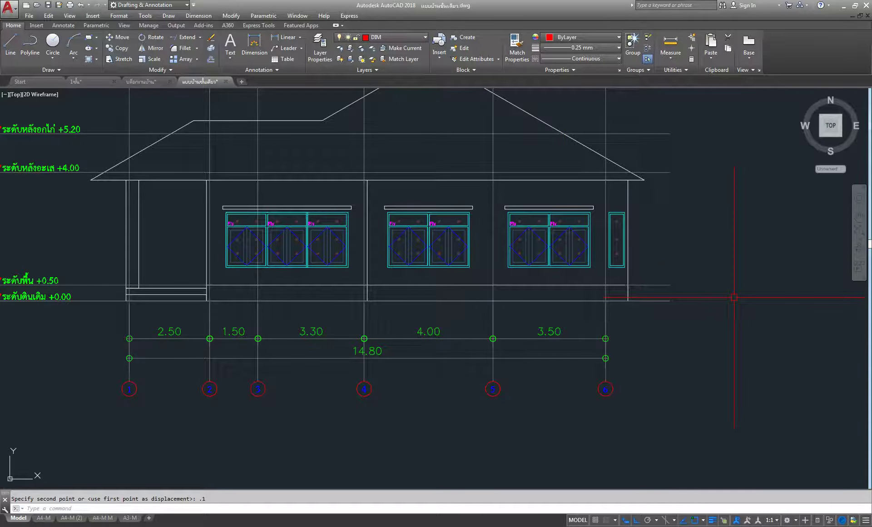
pyautogui.scroll(-1, 732, 301)
pyautogui.scroll(4, 710, 301)
pyautogui.moveTo(663, 291); pyautogui.dragTo(659, 299, button='middle')
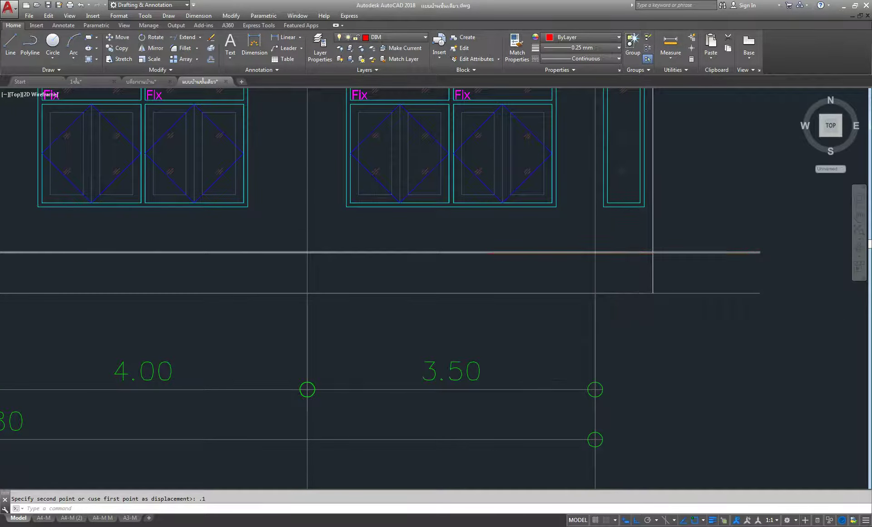
pyautogui.scroll(4, 620, 254)
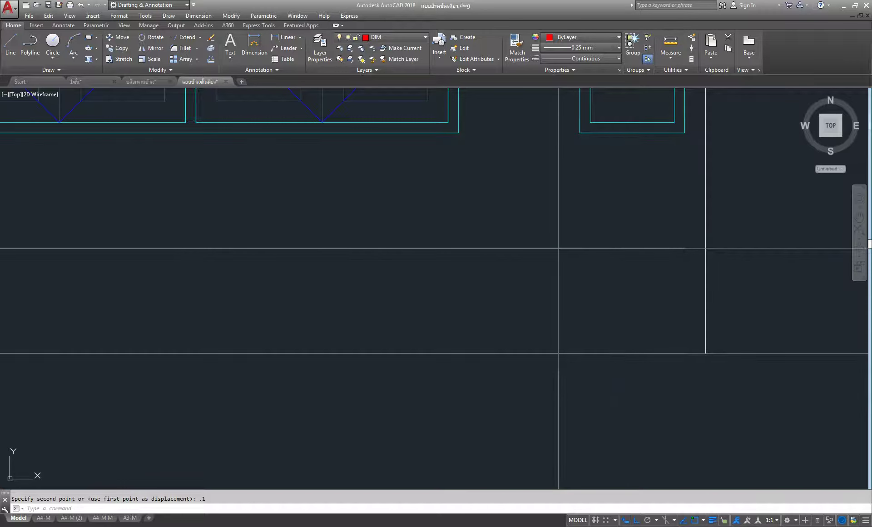
pyautogui.click(383, 39)
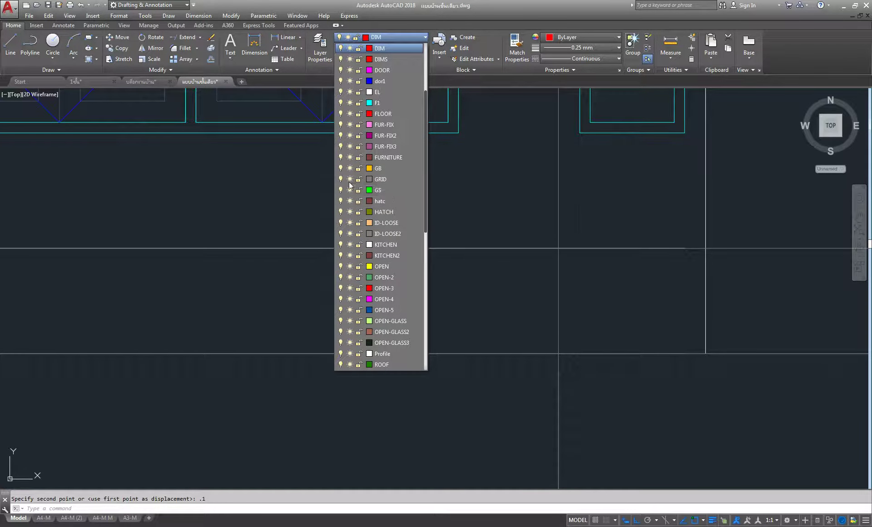
pyautogui.click(516, 213)
pyautogui.scroll(-5, 565, 213)
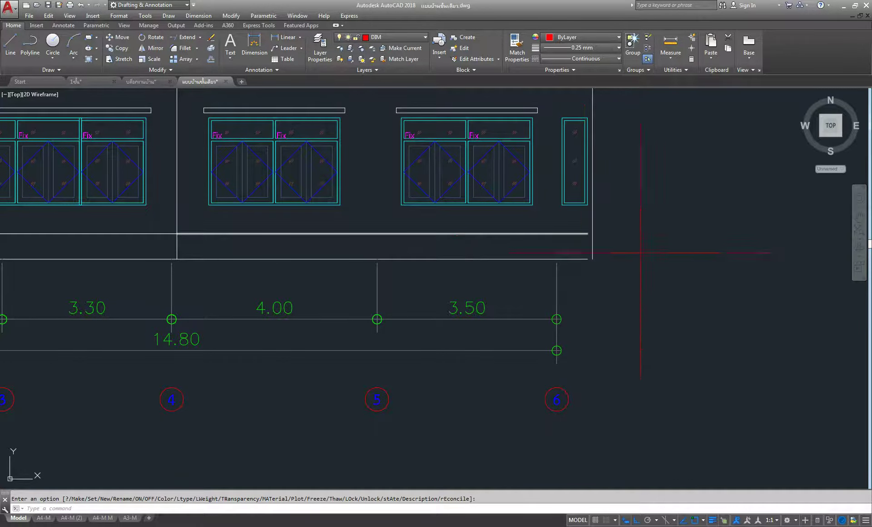
pyautogui.scroll(6, 566, 245)
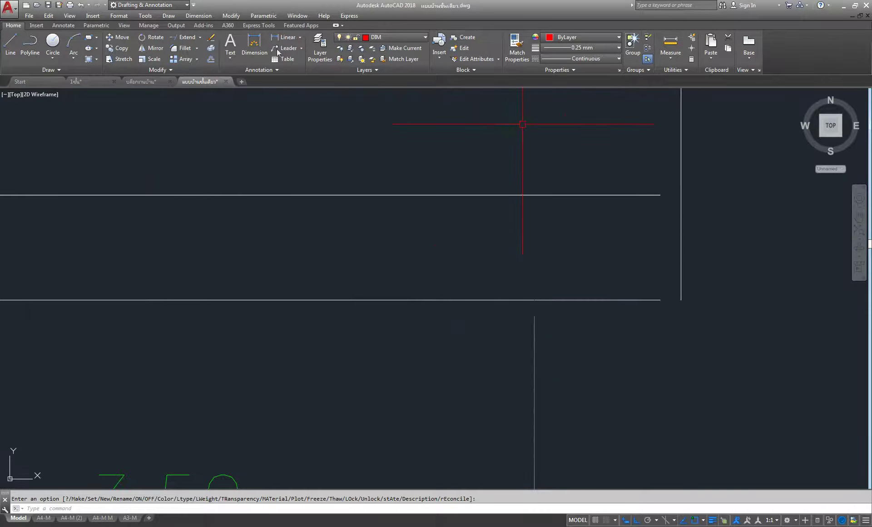
# Step: Extend the right-end base lines to the right wall line
pyautogui.click(187, 38)
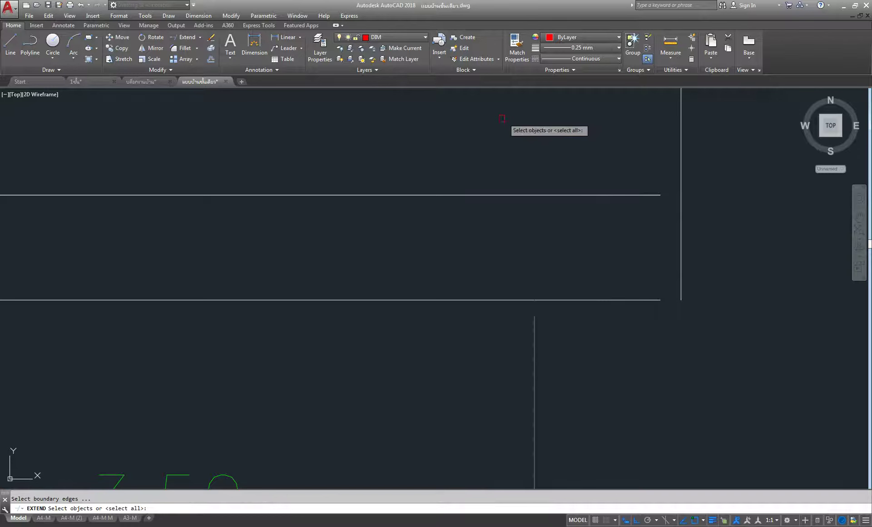
pyautogui.click(628, 155)
pyautogui.click(584, 350)
pyautogui.press('Return')
pyautogui.scroll(-4, 595, 227)
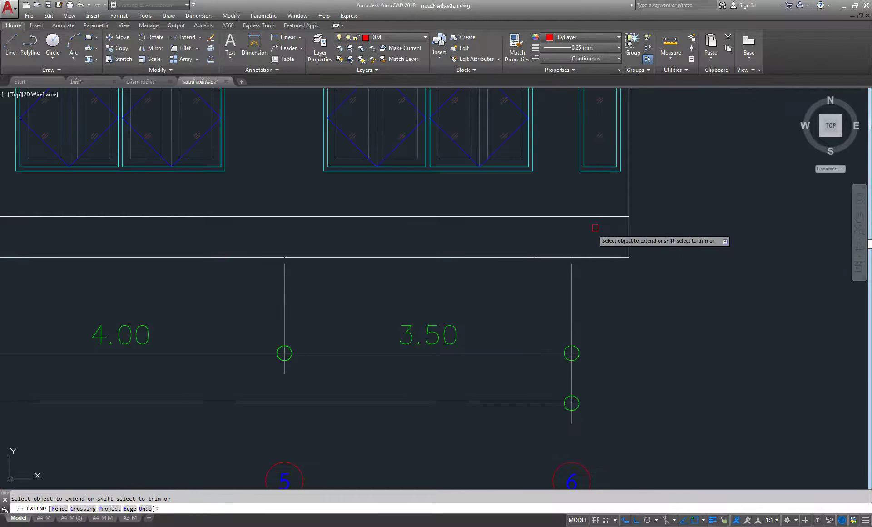
pyautogui.rightClick(582, 193)
pyautogui.click(592, 199)
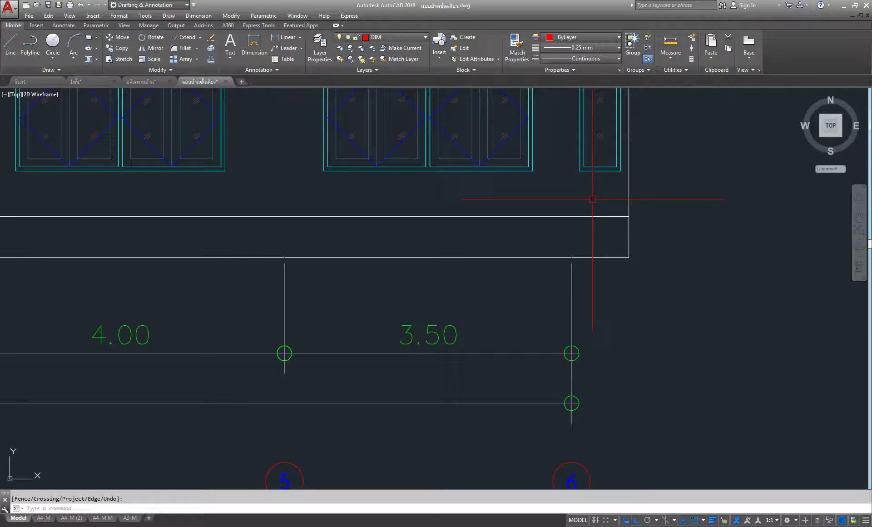
pyautogui.scroll(-2, 592, 214)
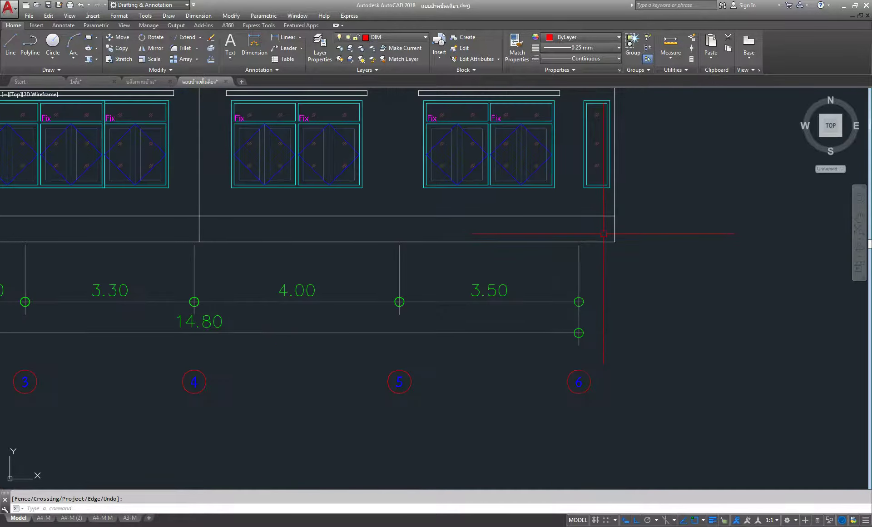
pyautogui.scroll(-3, 603, 234)
pyautogui.scroll(1, 584, 311)
pyautogui.scroll(2, 479, 254)
pyautogui.scroll(2, 487, 293)
pyautogui.scroll(-2, 488, 293)
pyautogui.moveTo(526, 260); pyautogui.dragTo(579, 263, button='middle')
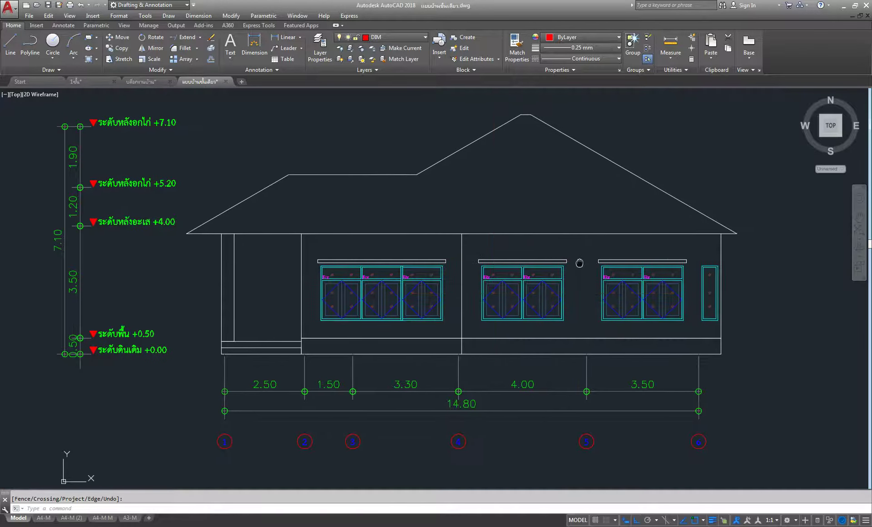
pyautogui.scroll(2, 365, 170)
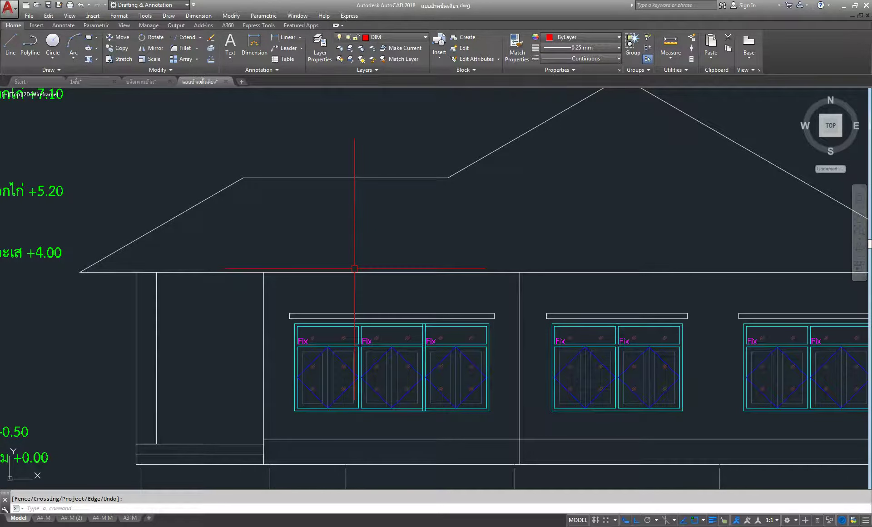
pyautogui.scroll(-2, 354, 269)
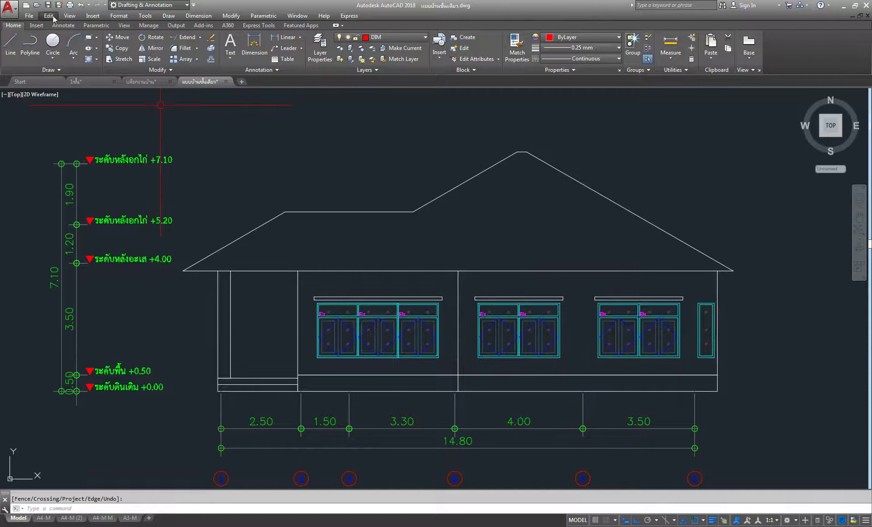
# Step: Open BLOCK 4.0.dwg from its folder on New Volume (E:)
pyautogui.click(37, 4)
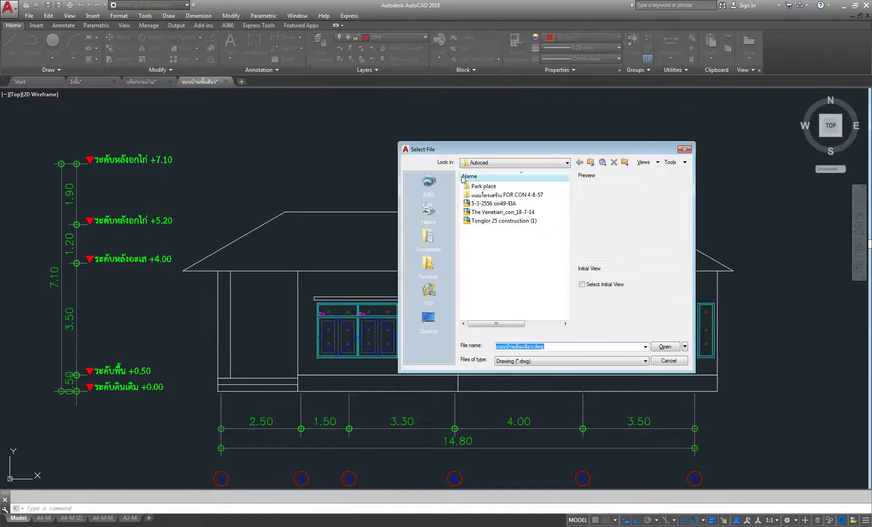
pyautogui.click(567, 163)
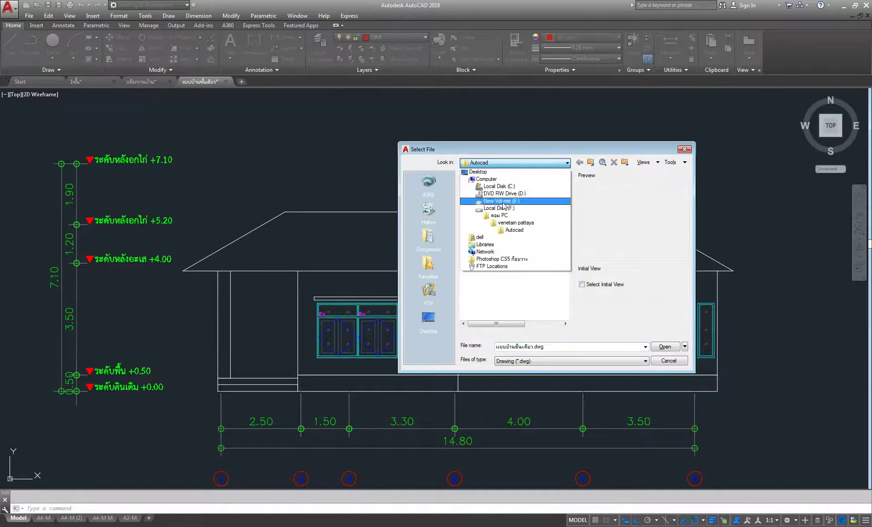
pyautogui.click(505, 179)
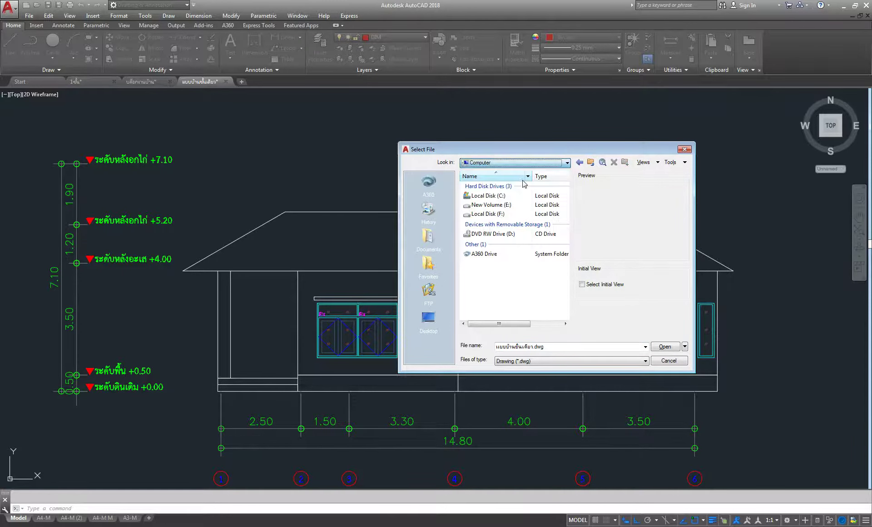
pyautogui.doubleClick(499, 205)
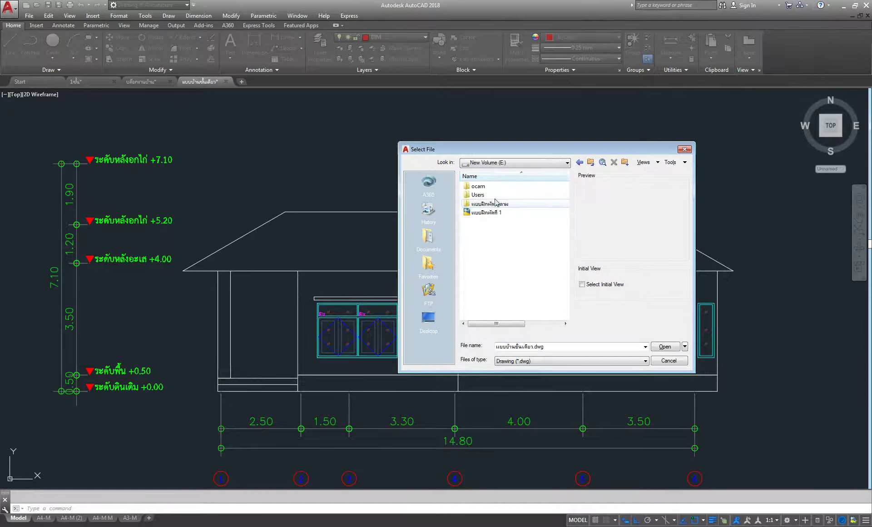
pyautogui.doubleClick(497, 205)
pyautogui.doubleClick(496, 223)
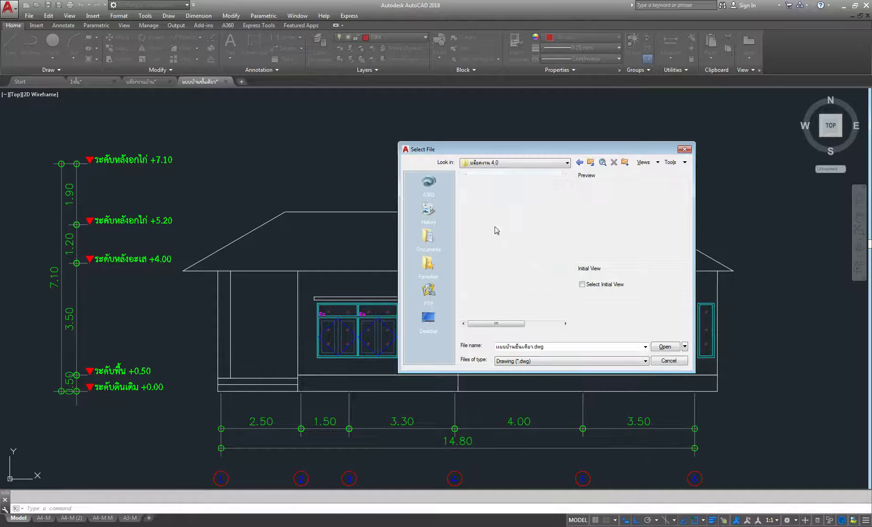
pyautogui.doubleClick(477, 189)
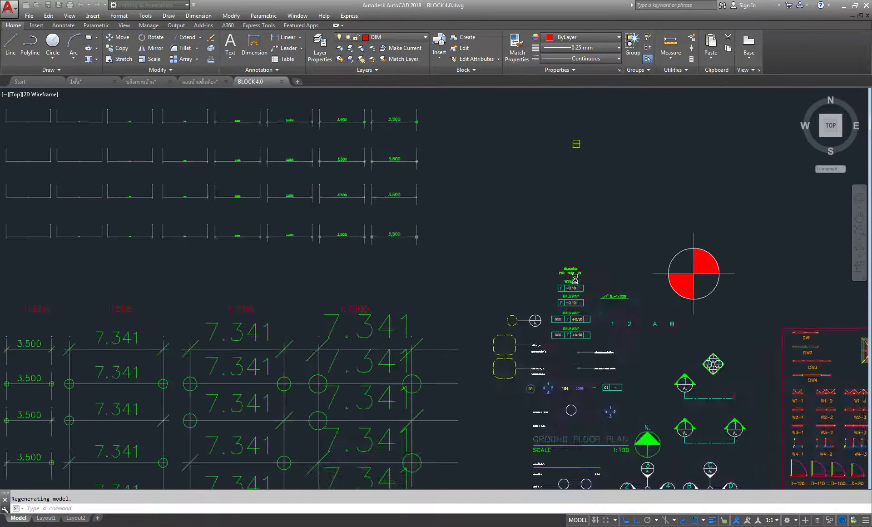
pyautogui.scroll(-4, 575, 279)
pyautogui.moveTo(575, 229); pyautogui.dragTo(704, 314, button='middle')
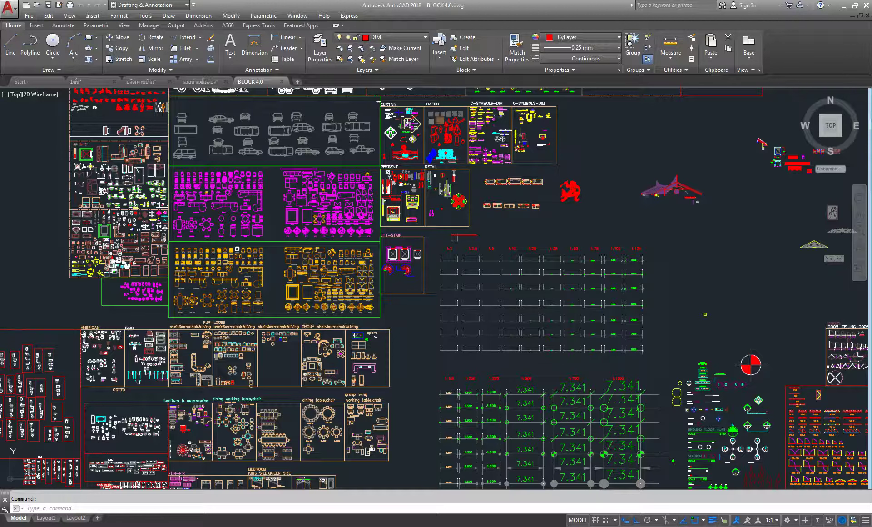
pyautogui.click(704, 314)
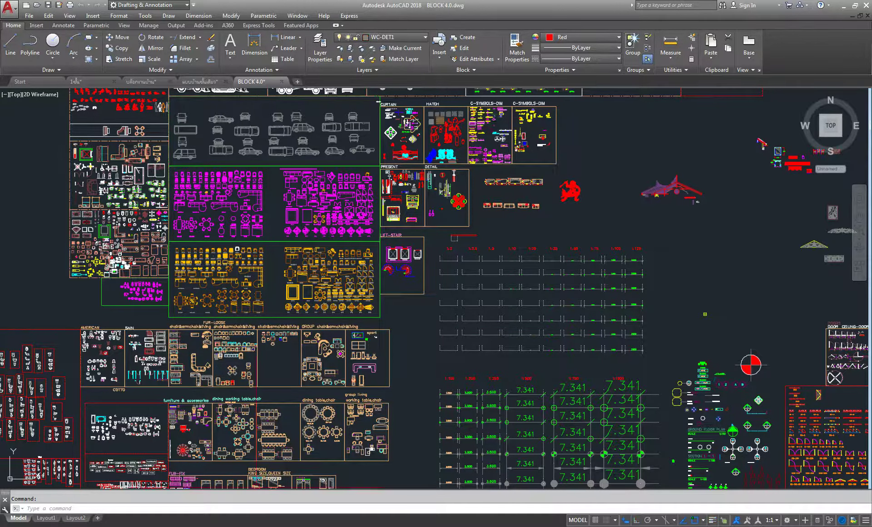
pyautogui.scroll(-4, 488, 301)
pyautogui.moveTo(449, 97); pyautogui.dragTo(434, 174, button='middle')
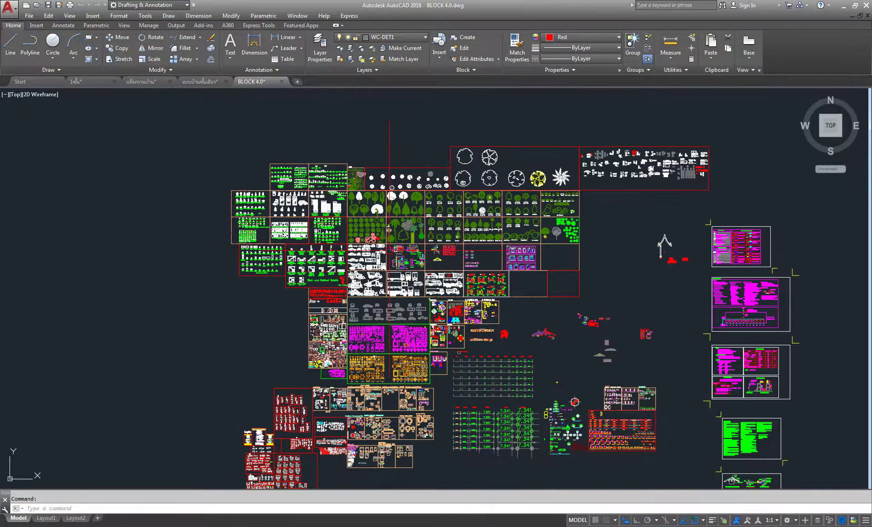
pyautogui.scroll(5, 393, 187)
pyautogui.scroll(3, 363, 209)
pyautogui.scroll(3, 344, 223)
pyautogui.scroll(2, 344, 223)
pyautogui.scroll(4, 391, 298)
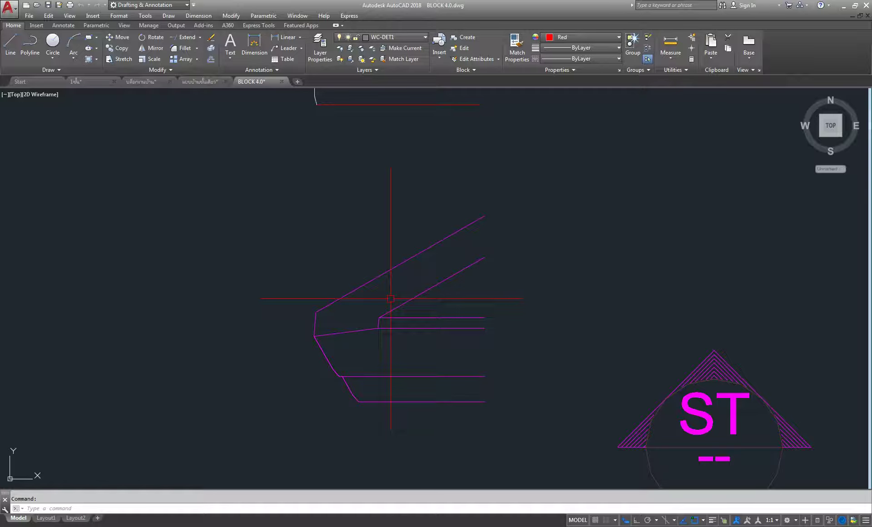
pyautogui.scroll(-3, 486, 300)
pyautogui.scroll(-3, 500, 302)
pyautogui.scroll(-3, 514, 303)
pyautogui.scroll(2, 514, 303)
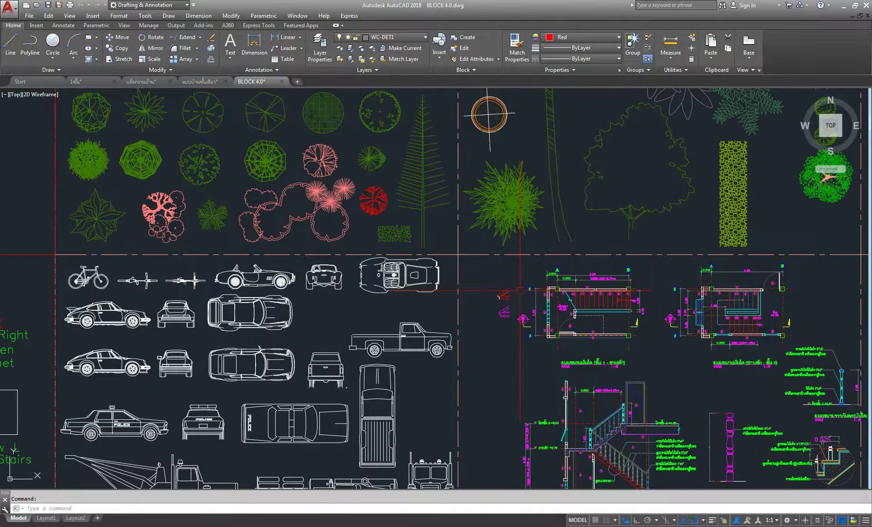
# Step: Copy the 10-object red eave detail from BLOCK 4.0 and switch to the แบบบ้านชั้นเดียว drawing
pyautogui.scroll(-4, 520, 290)
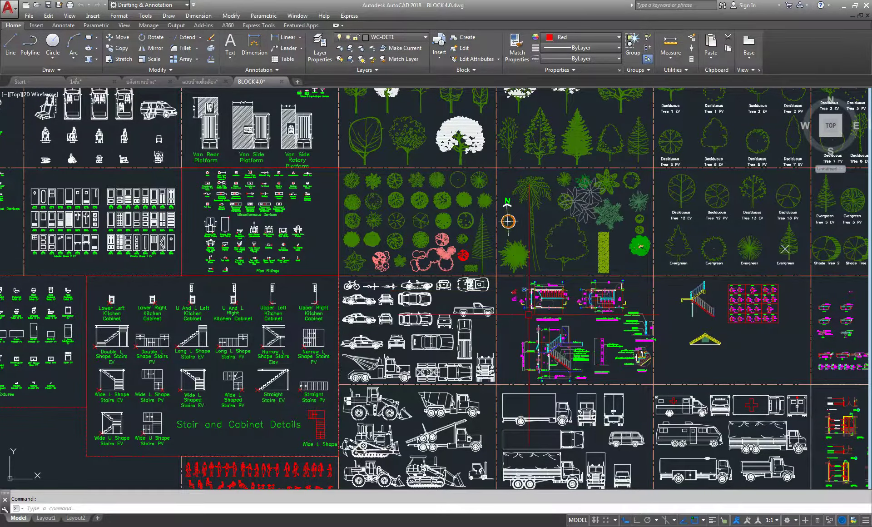
pyautogui.scroll(3, 521, 289)
pyautogui.scroll(3, 521, 289)
pyautogui.scroll(2, 521, 289)
pyautogui.moveTo(517, 322); pyautogui.dragTo(516, 350, button='middle')
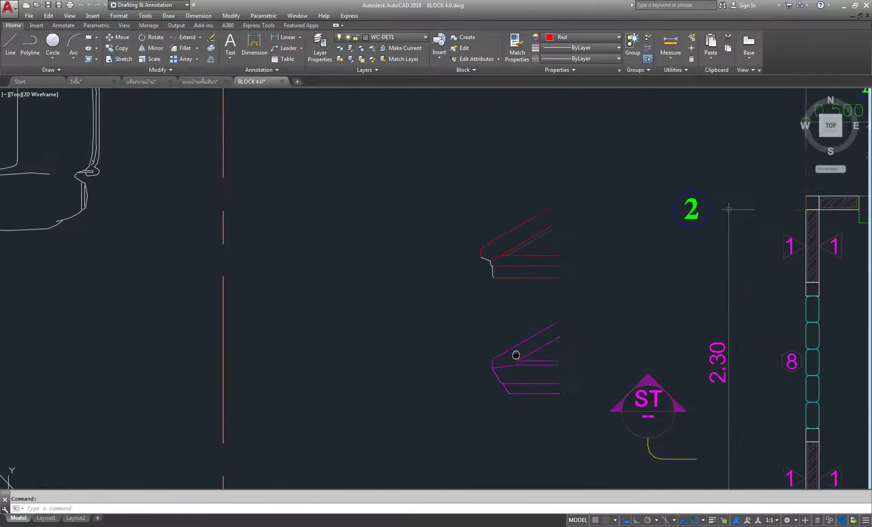
pyautogui.scroll(2, 517, 349)
pyautogui.scroll(3, 452, 204)
pyautogui.moveTo(452, 204); pyautogui.dragTo(453, 299, button='middle')
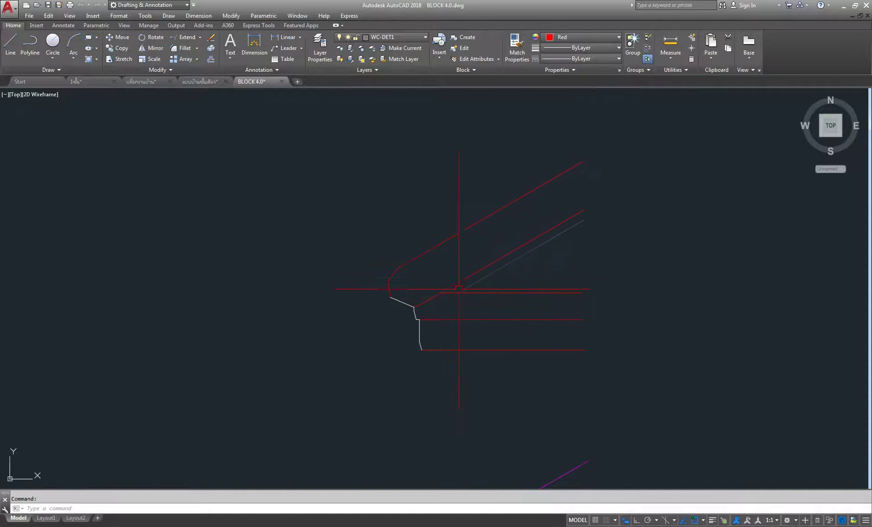
pyautogui.click(592, 127)
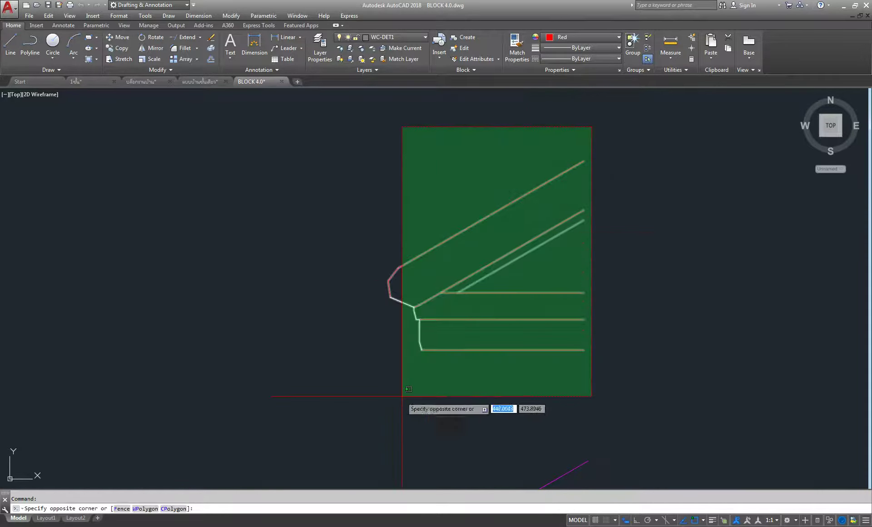
pyautogui.click(381, 406)
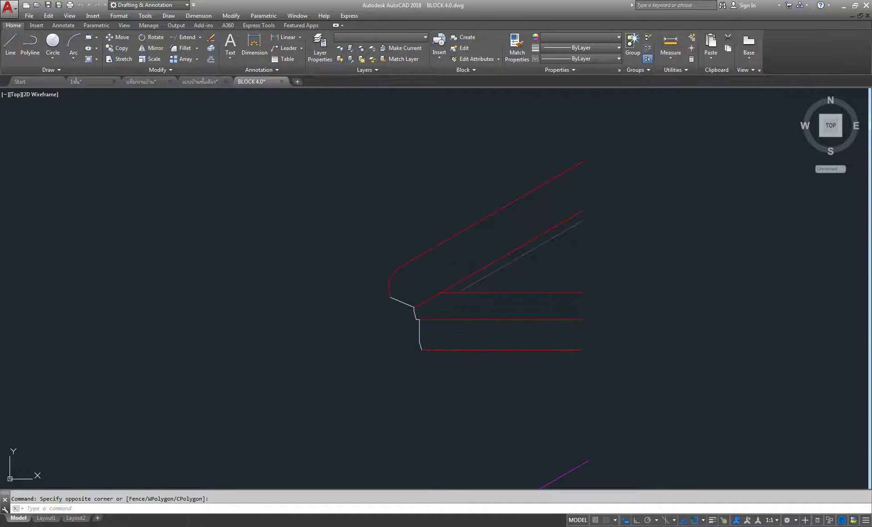
pyautogui.hotkey('ctrl', 'c')
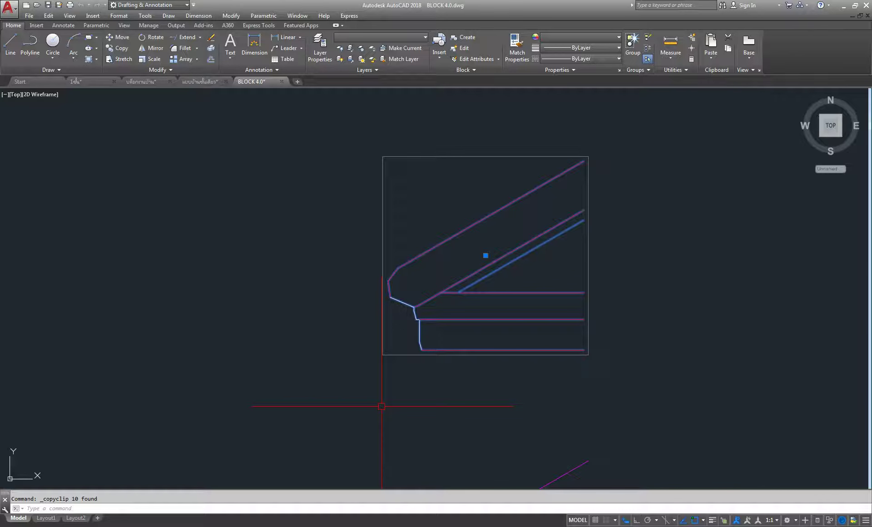
pyautogui.click(193, 83)
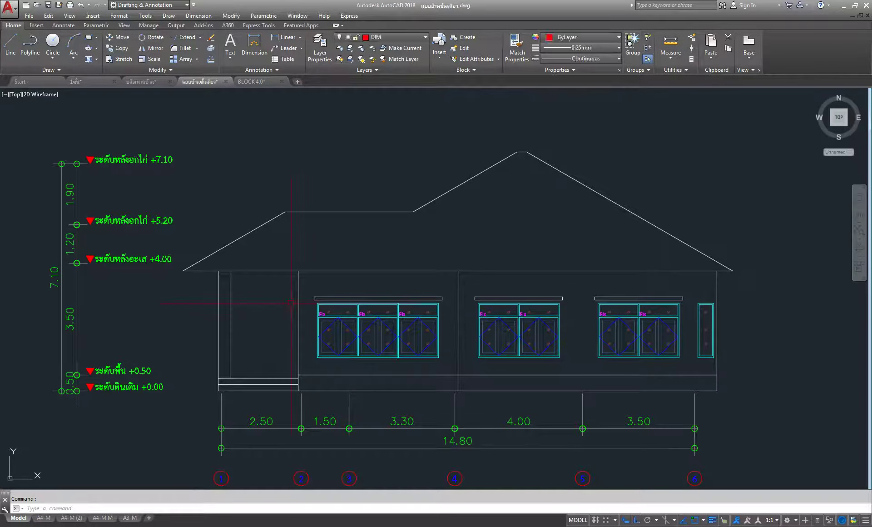
# Step: Paste the copied eave detail into the elevation near the roof's left eave corner
pyautogui.scroll(4, 202, 227)
pyautogui.moveTo(202, 228); pyautogui.dragTo(338, 253, button='middle')
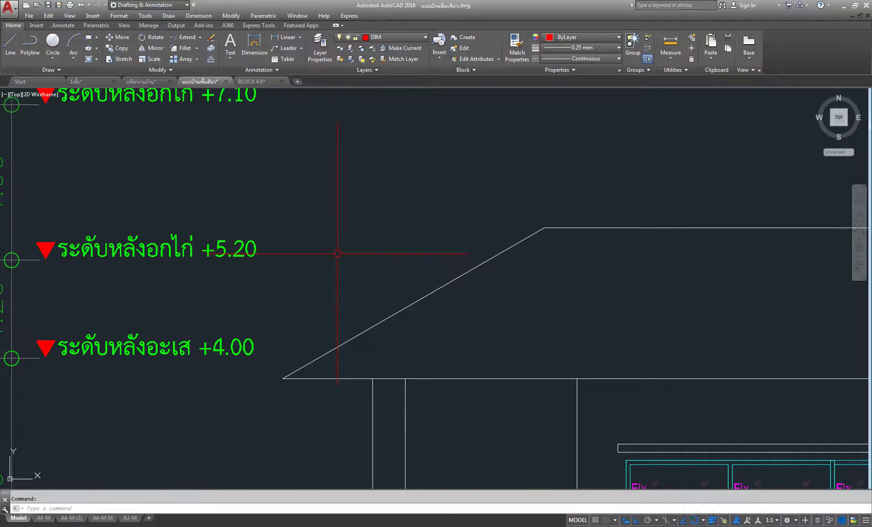
pyautogui.hotkey('ctrl', 'v')
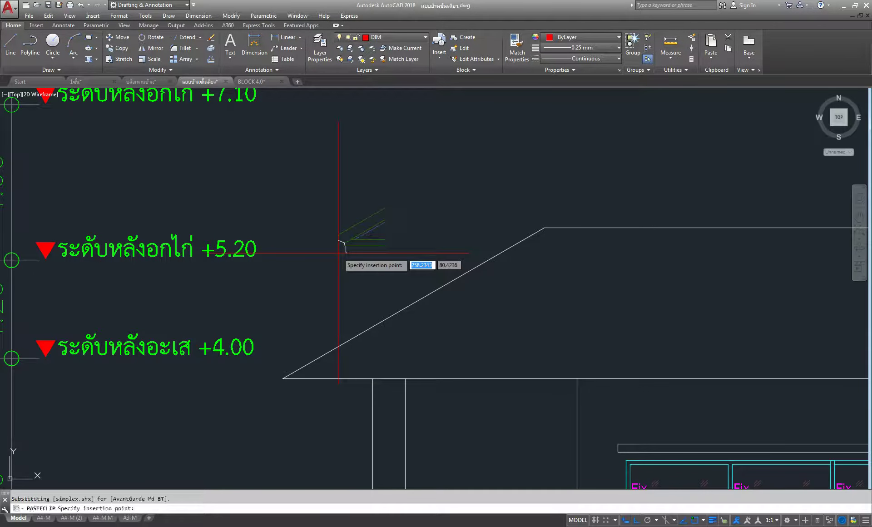
pyautogui.scroll(2, 285, 378)
pyautogui.scroll(2, 285, 378)
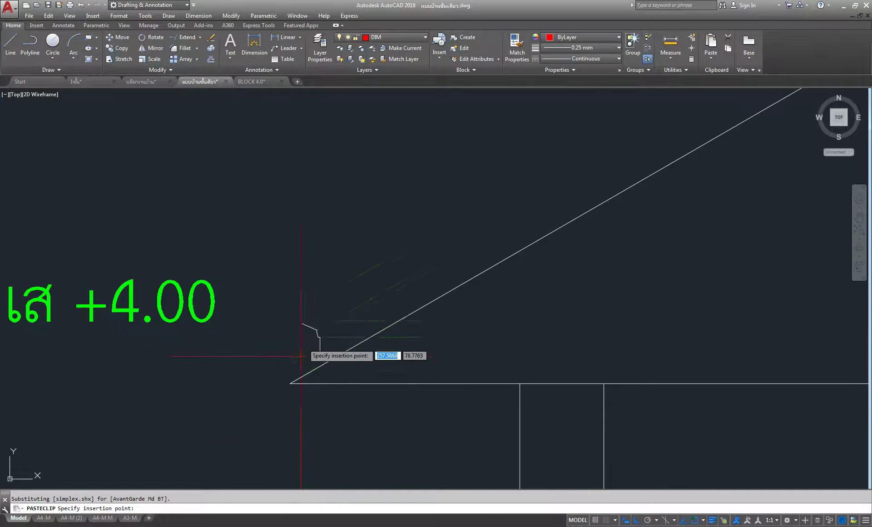
pyautogui.click(340, 249)
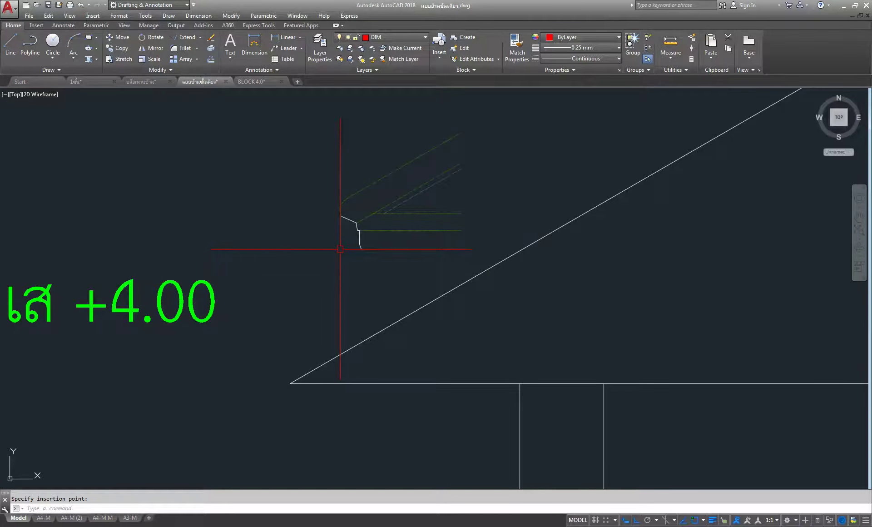
pyautogui.moveTo(355, 247); pyautogui.dragTo(380, 245, button='middle')
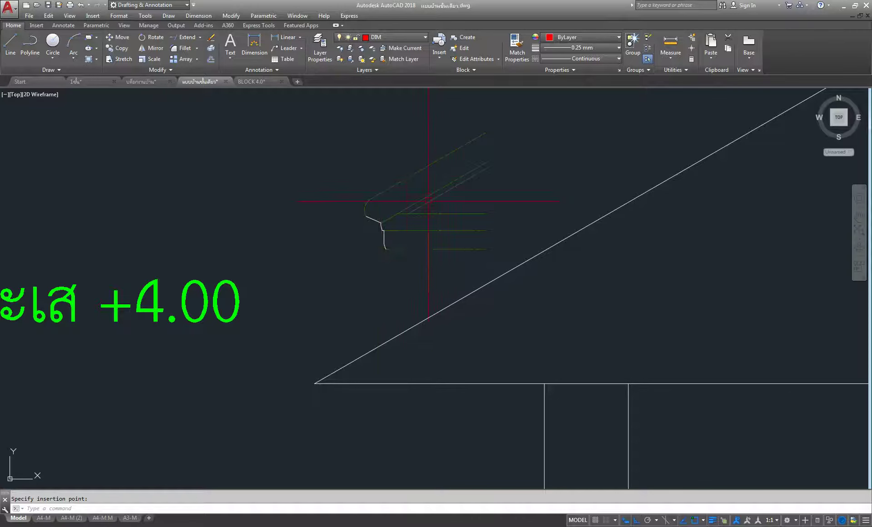
pyautogui.scroll(2, 431, 216)
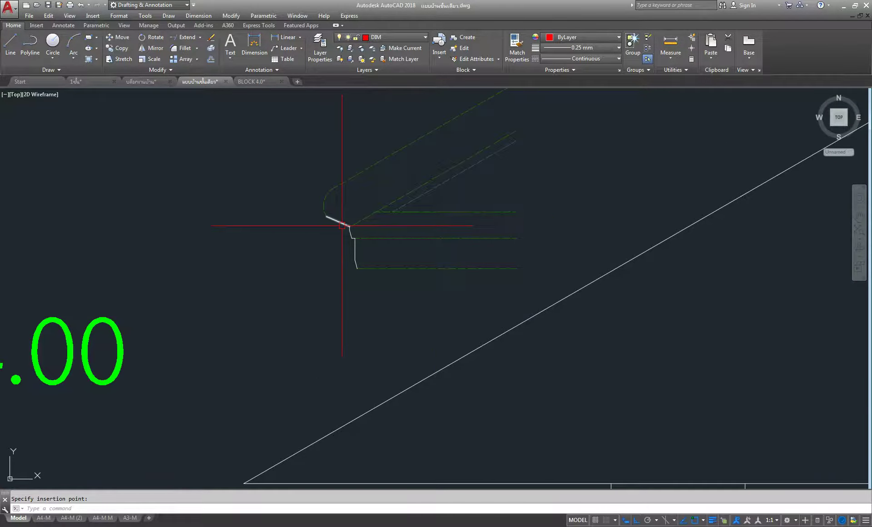
pyautogui.scroll(-2, 342, 225)
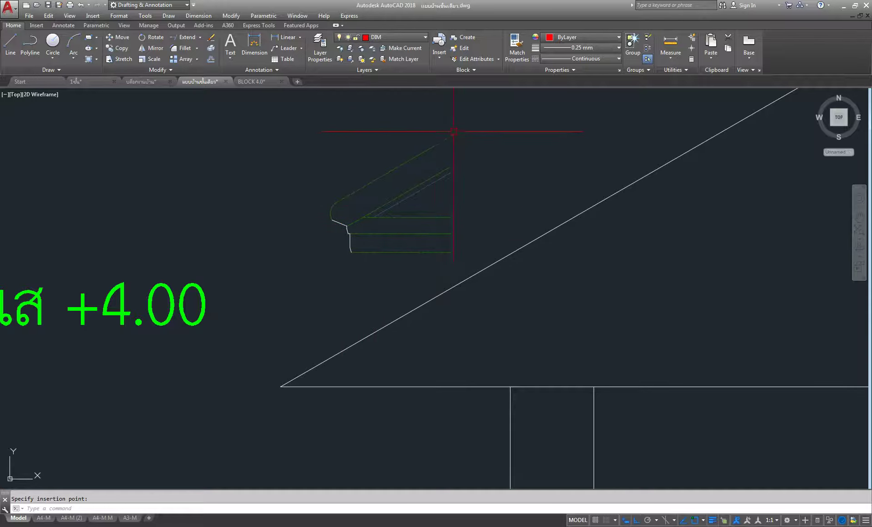
pyautogui.click(481, 105)
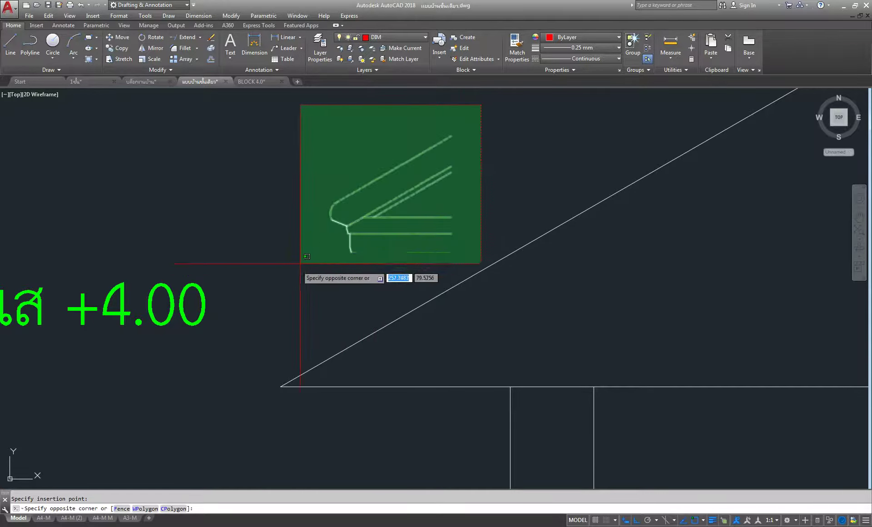
# Step: Put the pasted eave lines on the ROOF layer with Continuous linetype, then clear the selection
pyautogui.click(296, 267)
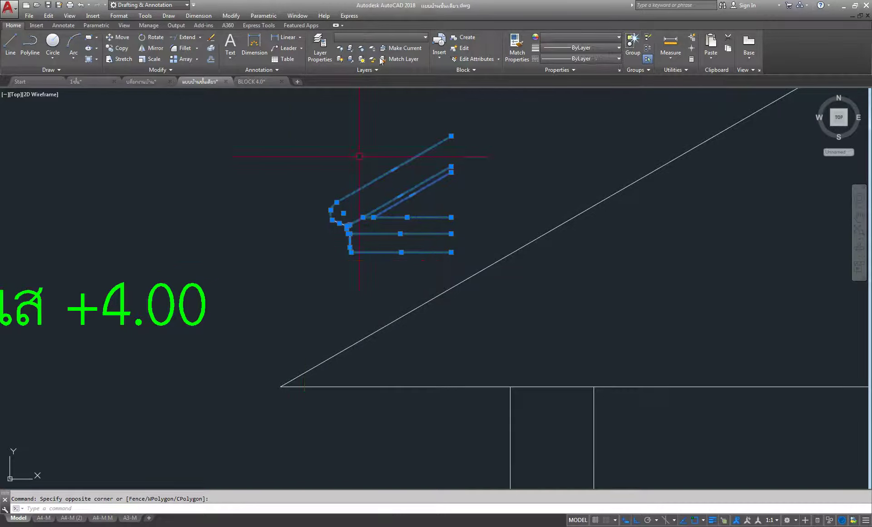
pyautogui.click(383, 37)
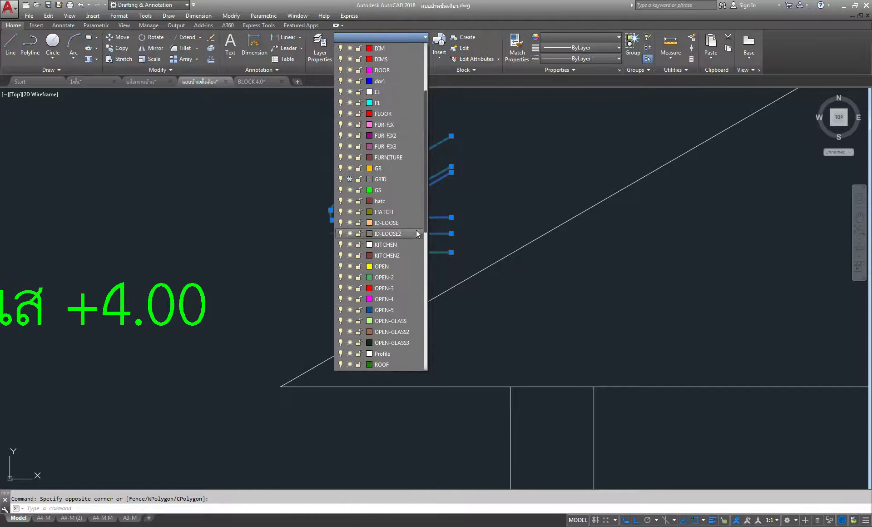
pyautogui.scroll(-2, 394, 282)
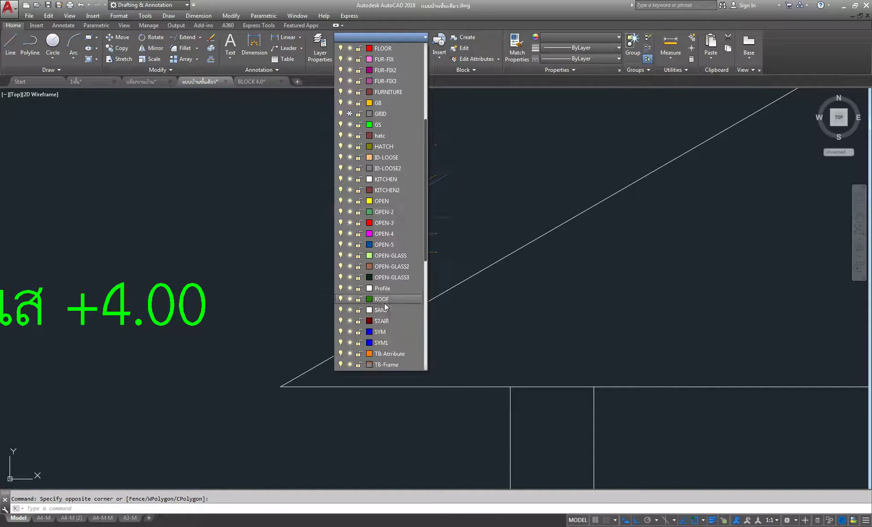
pyautogui.click(383, 300)
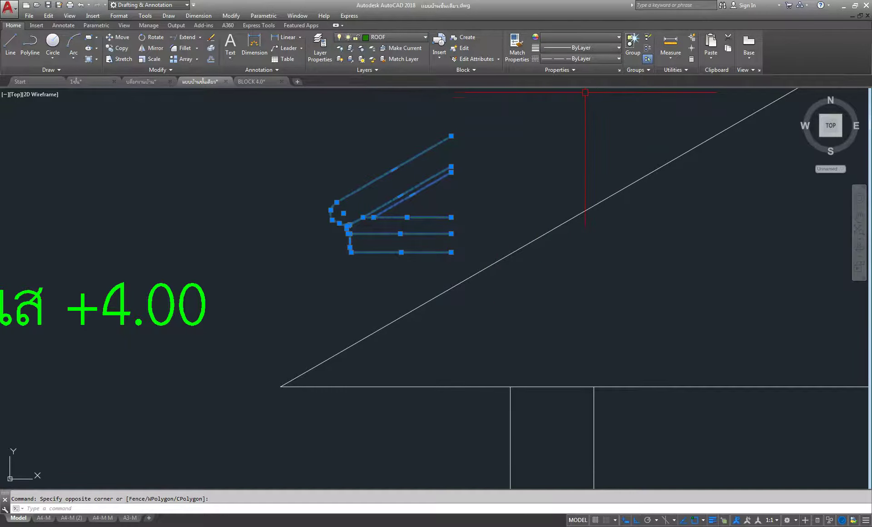
pyautogui.click(598, 60)
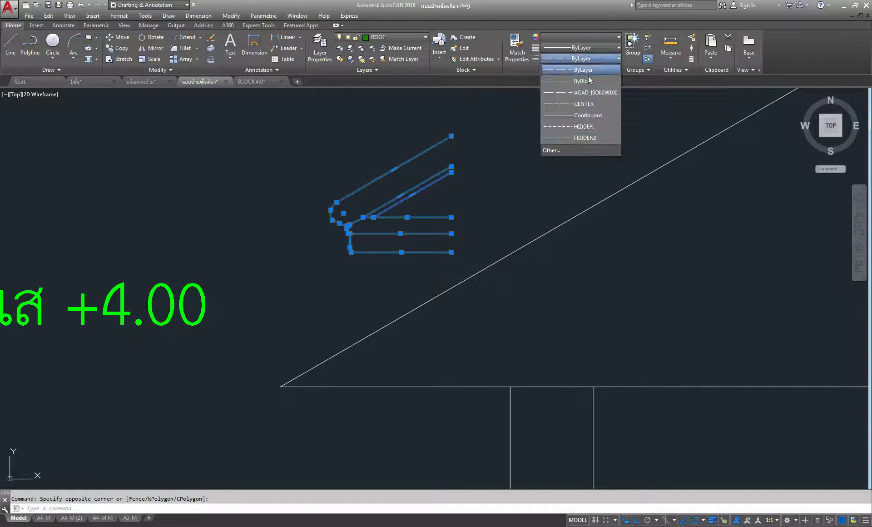
pyautogui.click(572, 116)
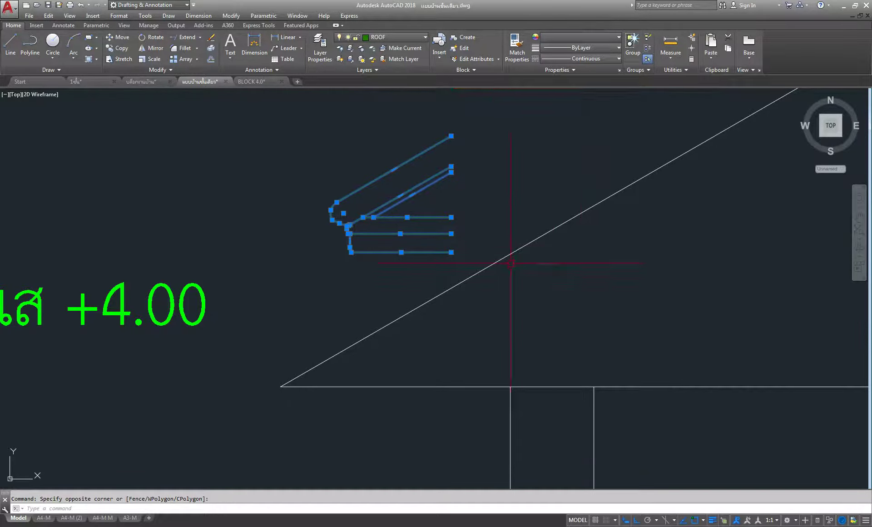
pyautogui.press('Escape')
pyautogui.moveTo(411, 255); pyautogui.dragTo(406, 246, button='middle')
pyautogui.scroll(2, 385, 276)
pyautogui.scroll(-2, 363, 252)
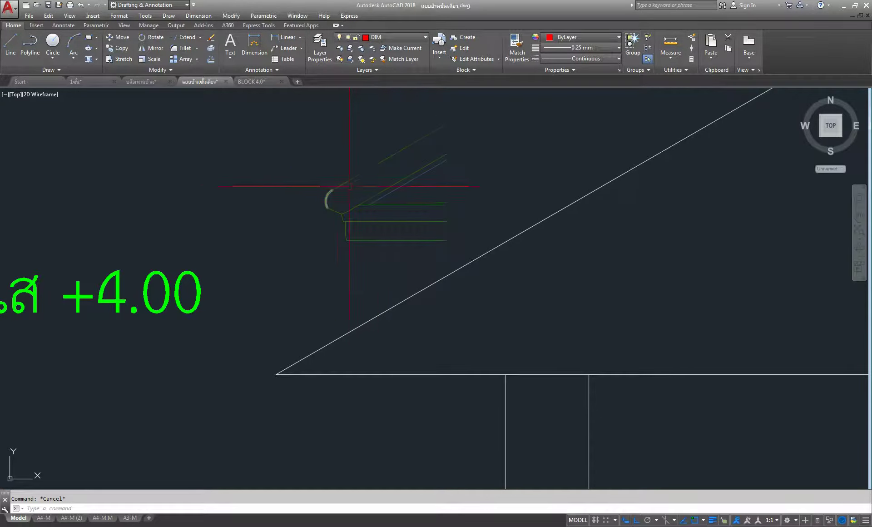
# Step: Move the eave detail from its corner onto the hip roof's left corner
pyautogui.click(307, 119)
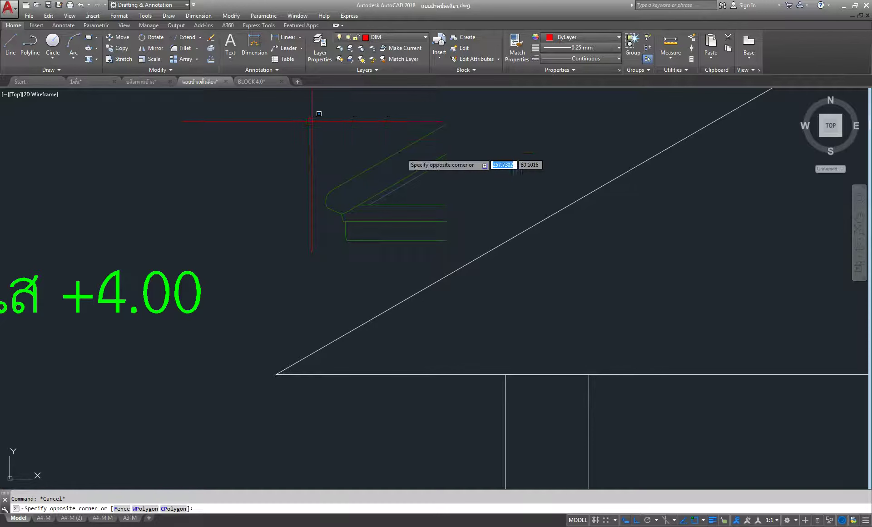
pyautogui.click(495, 276)
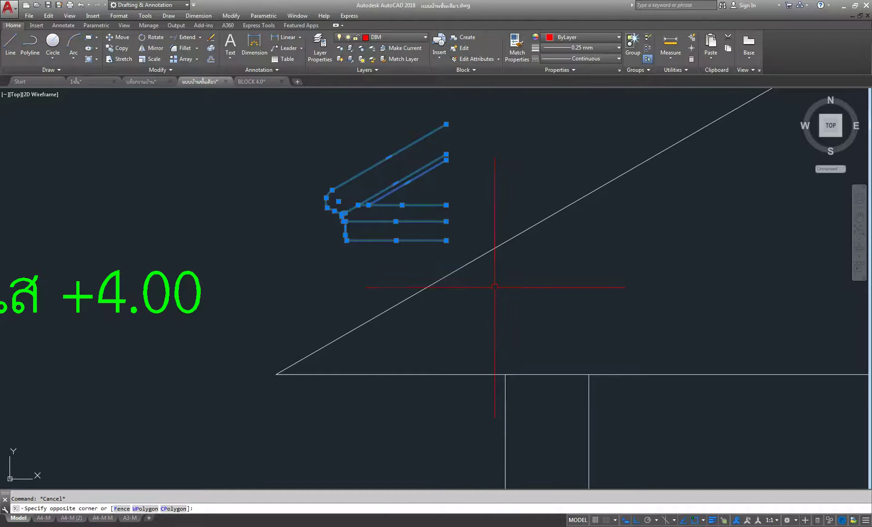
pyautogui.click(115, 37)
pyautogui.scroll(2, 334, 194)
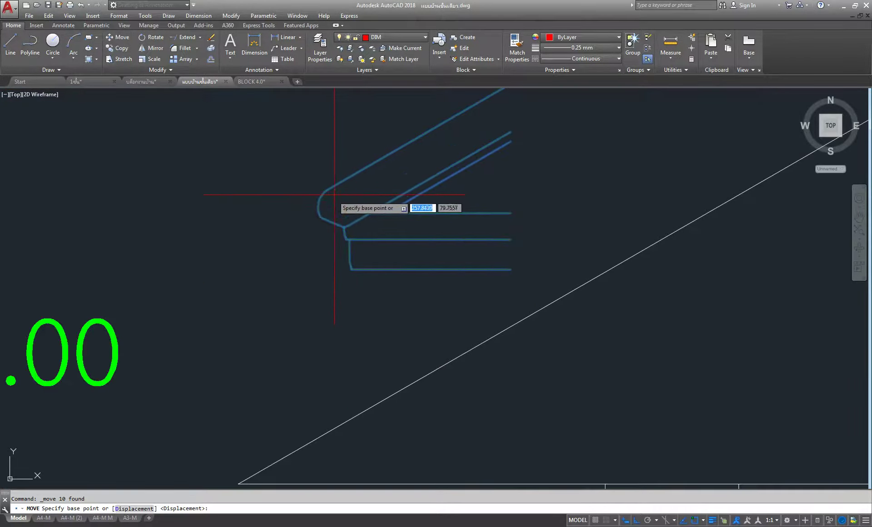
pyautogui.click(332, 186)
pyautogui.moveTo(421, 271); pyautogui.dragTo(471, 201, button='middle')
pyautogui.click(289, 412)
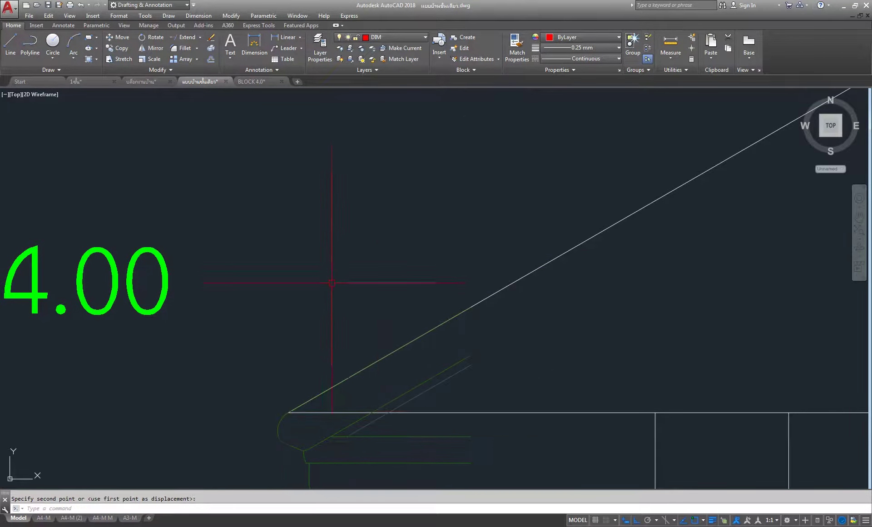
# Step: Zoom and pan to bring the left side of the elevation into view
pyautogui.scroll(-1, 343, 224)
pyautogui.scroll(-1, 302, 272)
pyautogui.scroll(-1, 306, 302)
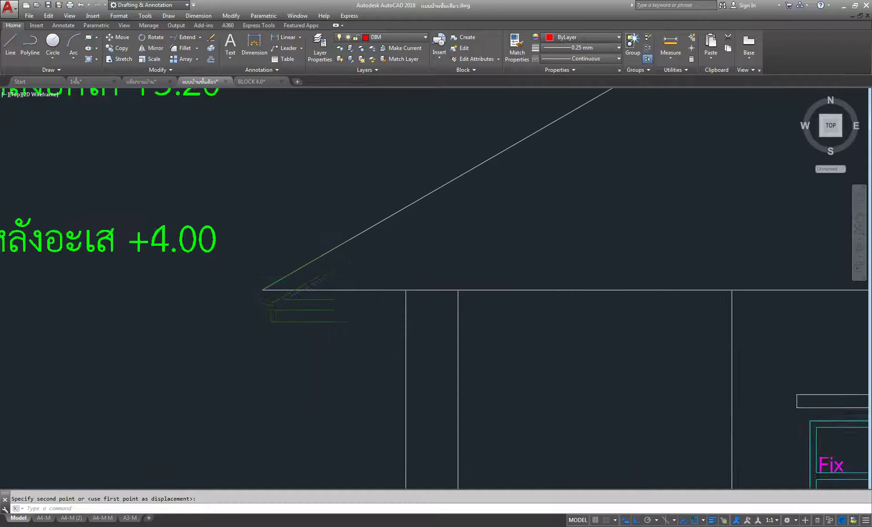
pyautogui.scroll(-1, 306, 301)
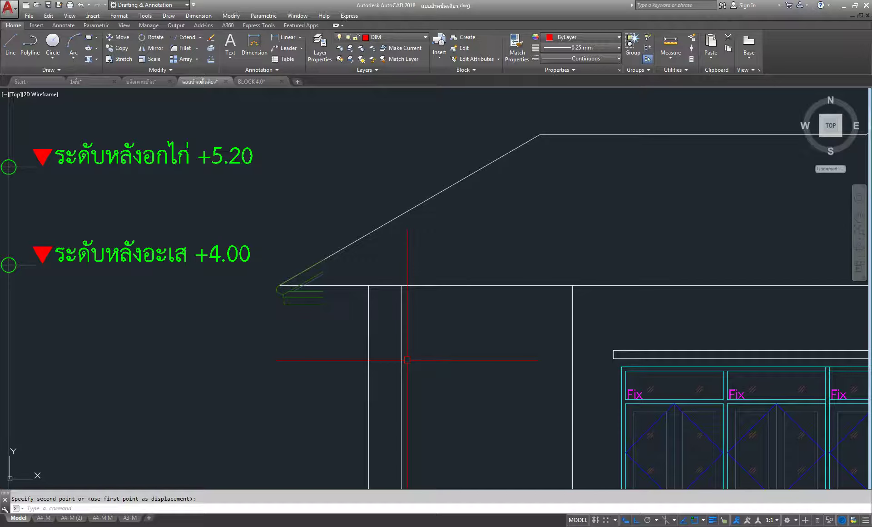
pyautogui.scroll(-3, 407, 361)
pyautogui.moveTo(360, 255); pyautogui.dragTo(267, 302, button='middle')
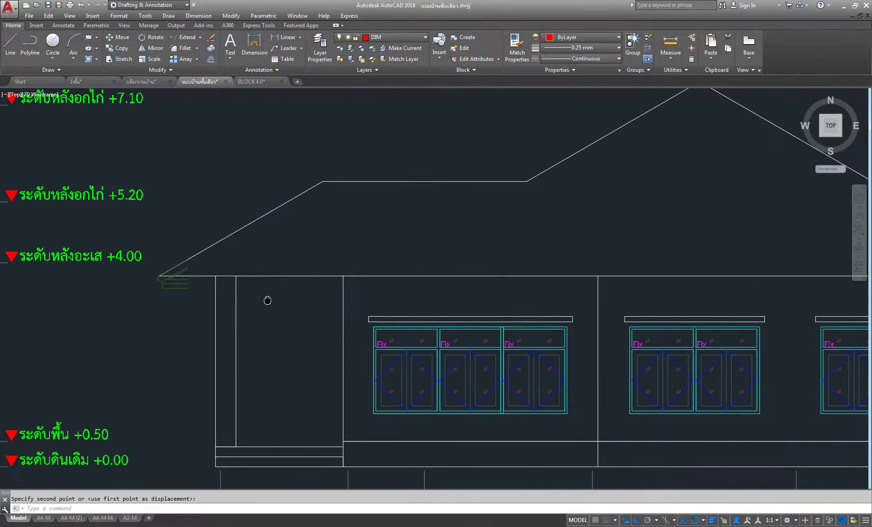
pyautogui.scroll(3, 188, 284)
pyautogui.scroll(2, 188, 284)
pyautogui.scroll(1, 168, 261)
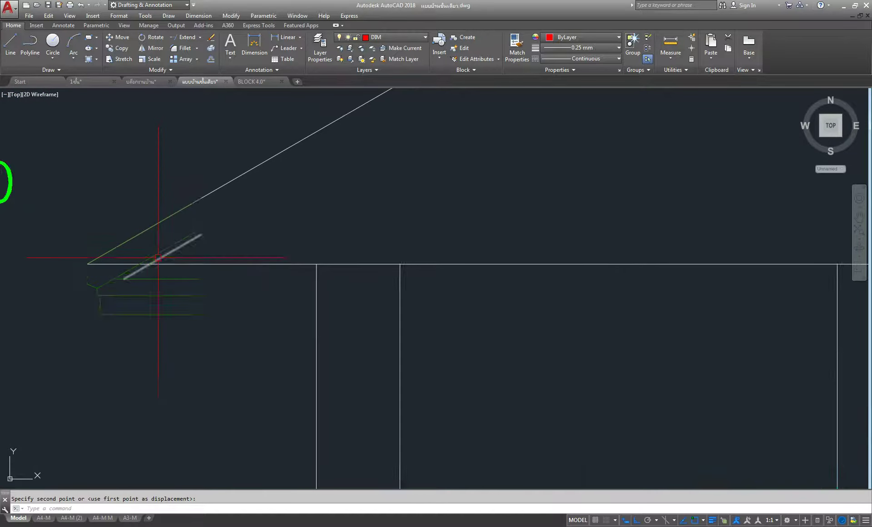
# Step: Cancel the pending copy and select the roof's lower slope, flat segment and upper slope
pyautogui.scroll(-4, 181, 273)
pyautogui.moveTo(346, 228); pyautogui.dragTo(283, 268, button='middle')
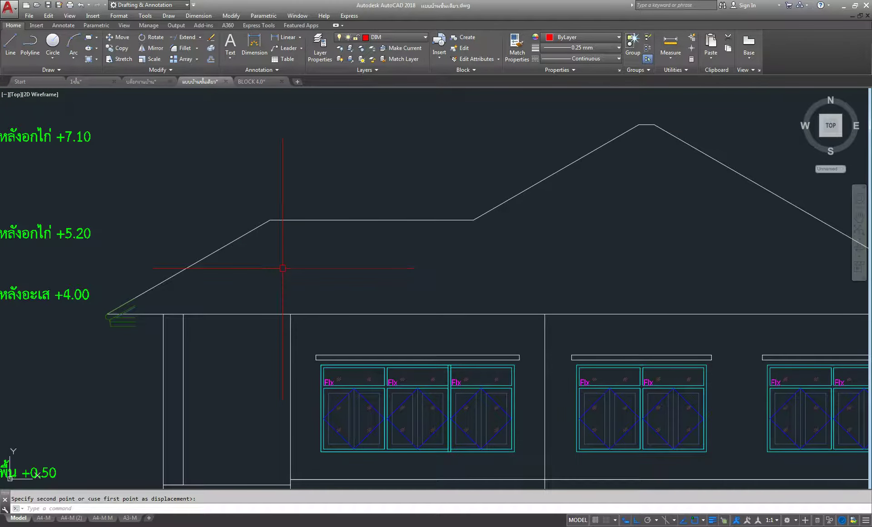
pyautogui.press('Escape')
pyautogui.click(212, 252)
pyautogui.click(330, 221)
pyautogui.click(516, 195)
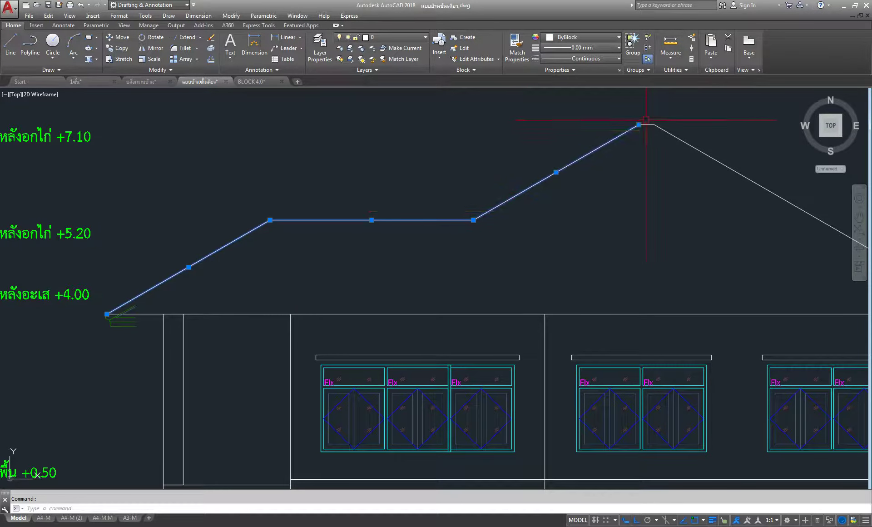
pyautogui.scroll(4, 642, 131)
pyautogui.scroll(2, 644, 131)
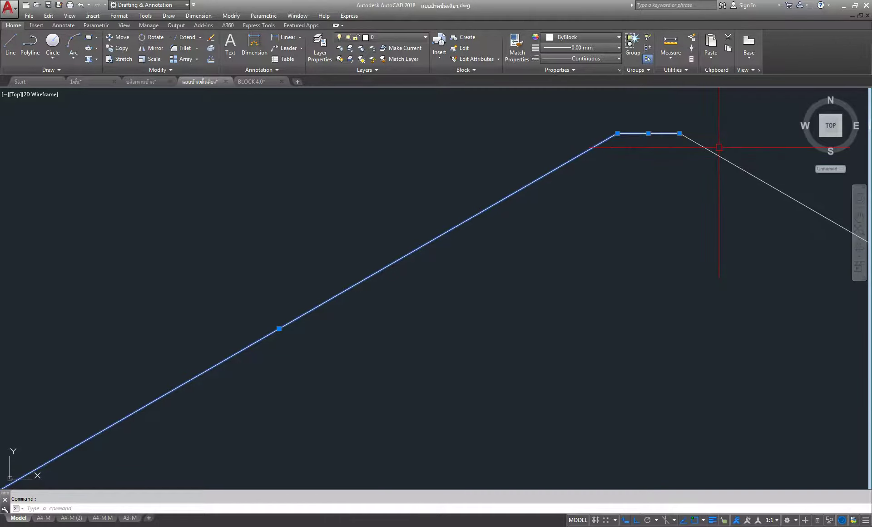
pyautogui.scroll(-4, 527, 166)
pyautogui.scroll(-2, 523, 164)
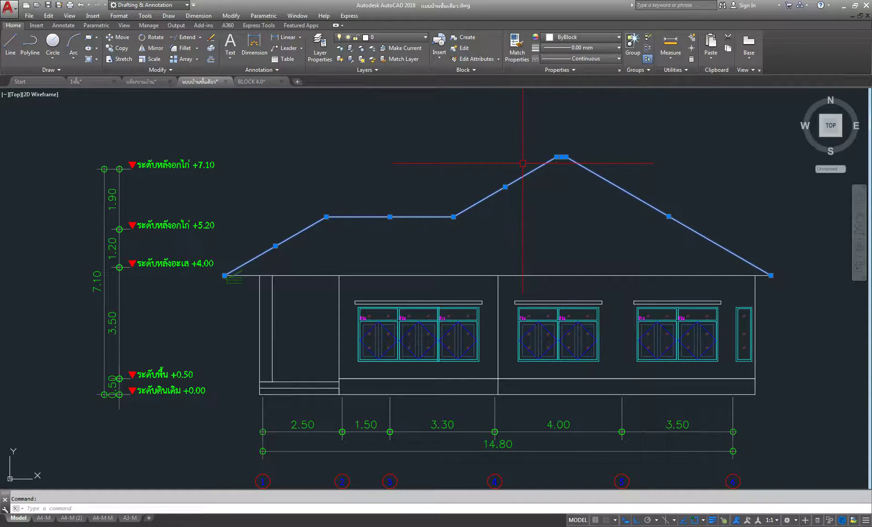
# Step: Join the selected roof segments into a single polyline with Modify > Join
pyautogui.click(245, 19)
pyautogui.click(267, 243)
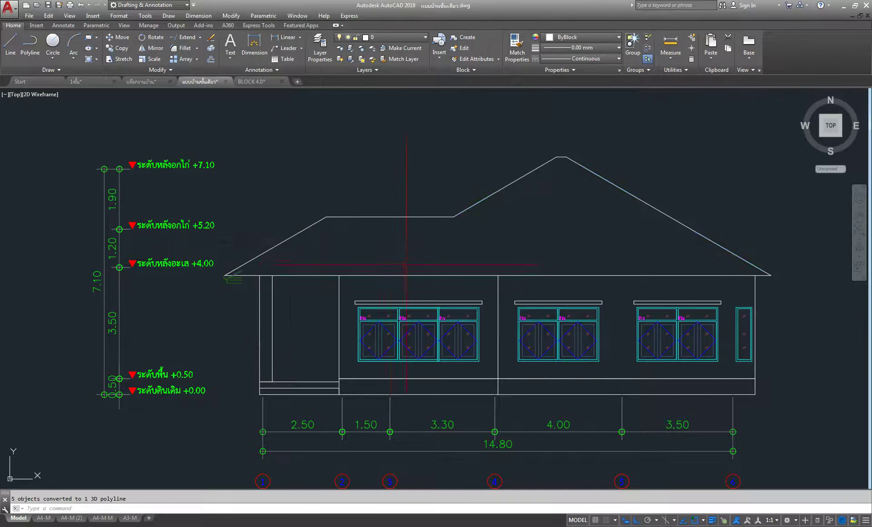
pyautogui.scroll(3, 273, 253)
pyautogui.scroll(3, 276, 273)
pyautogui.scroll(2, 316, 246)
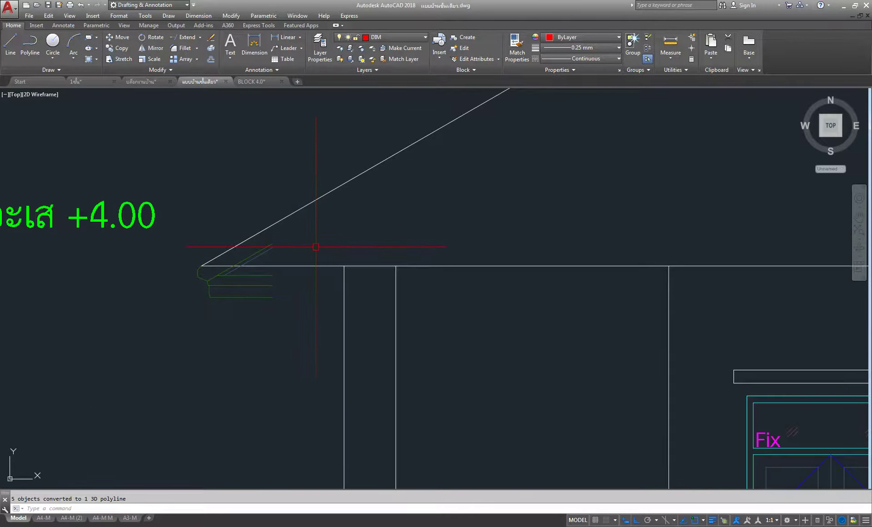
pyautogui.scroll(4, 218, 274)
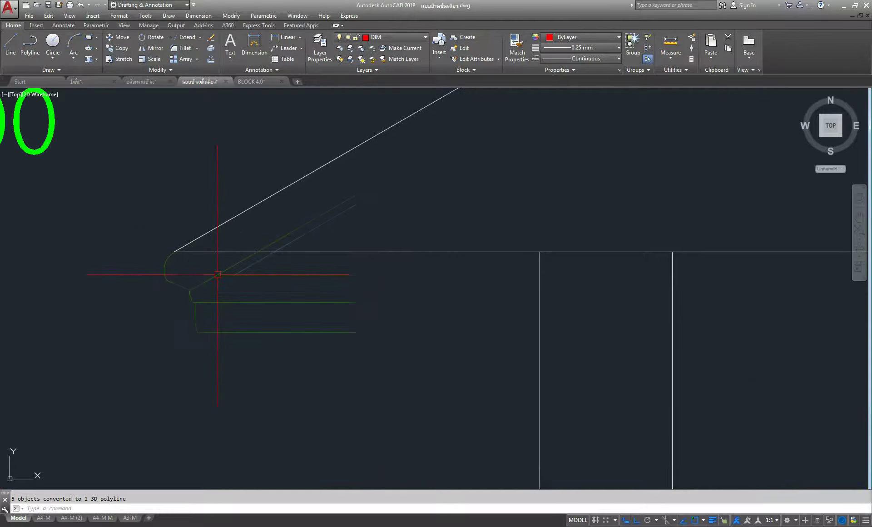
pyautogui.scroll(-4, 312, 291)
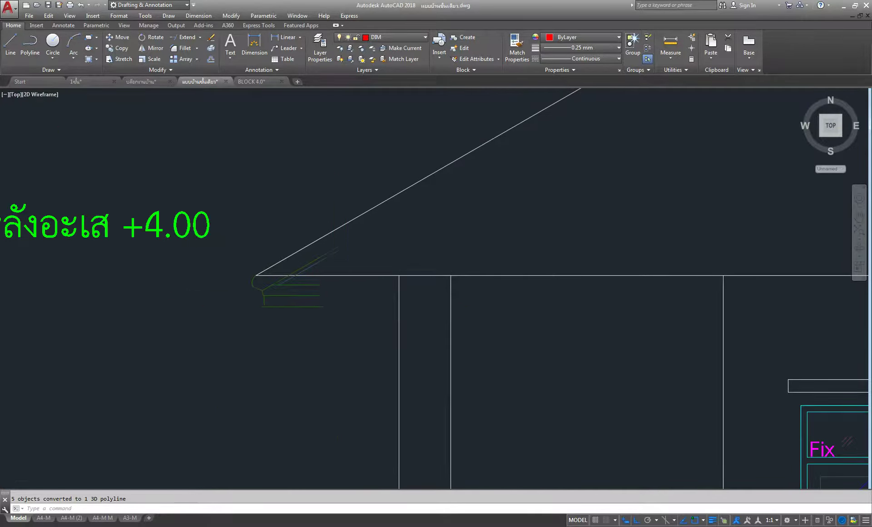
pyautogui.scroll(2, 321, 291)
pyautogui.moveTo(322, 291); pyautogui.dragTo(252, 329, button='middle')
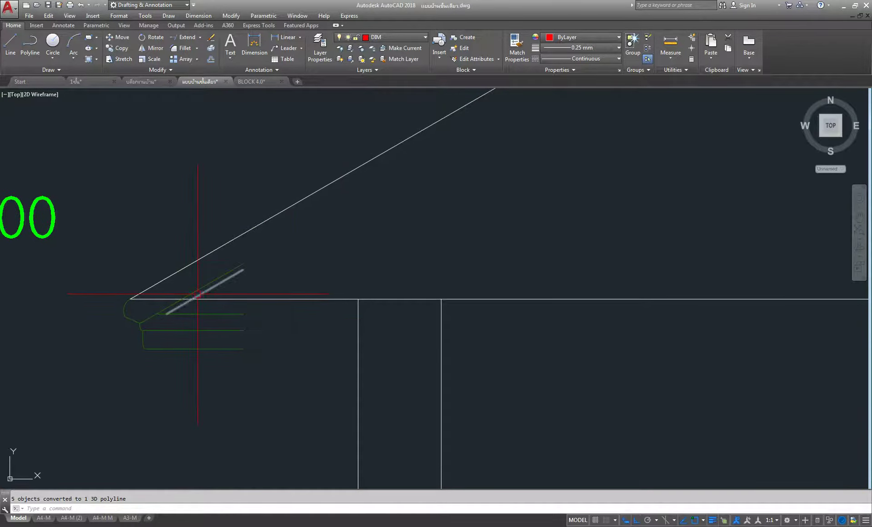
pyautogui.scroll(4, 180, 286)
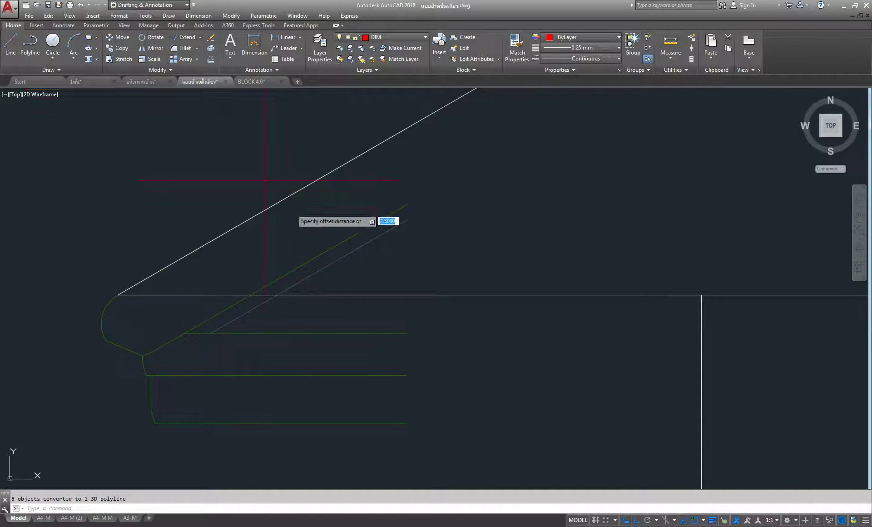
pyautogui.write('o')
pyautogui.press('Return')
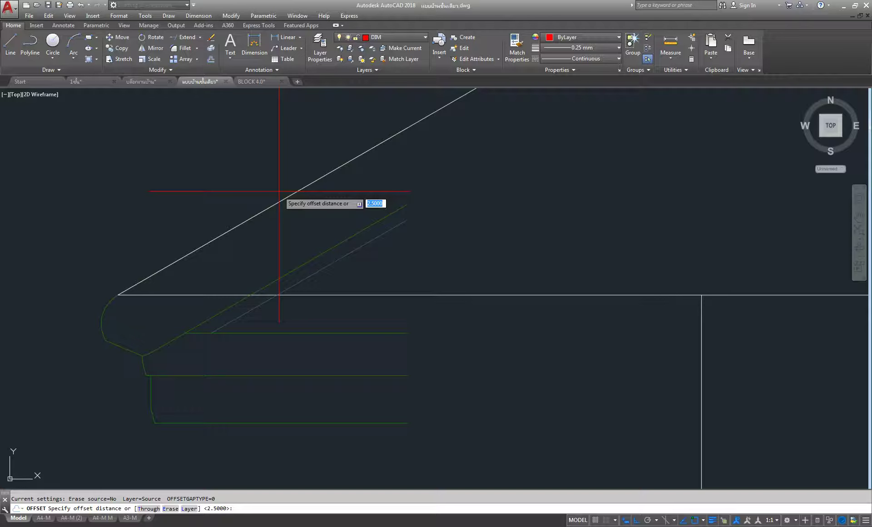
pyautogui.click(263, 211)
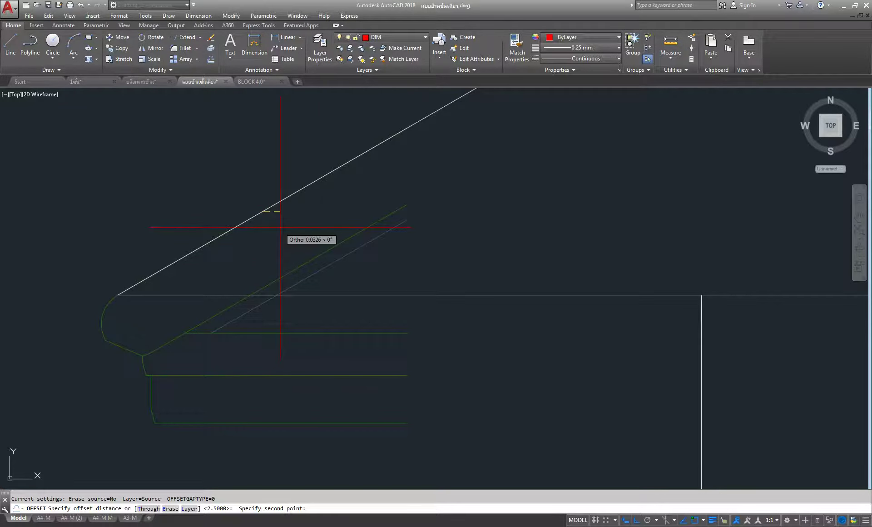
pyautogui.press('F8')
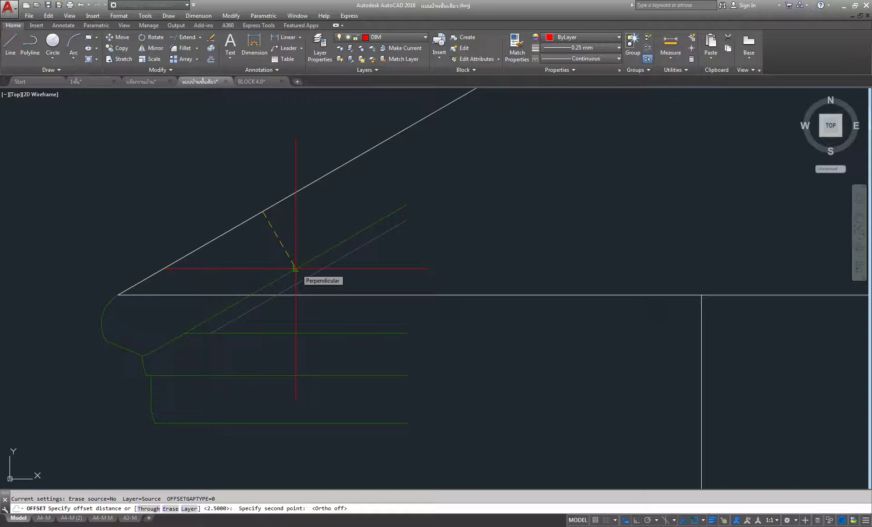
pyautogui.click(295, 269)
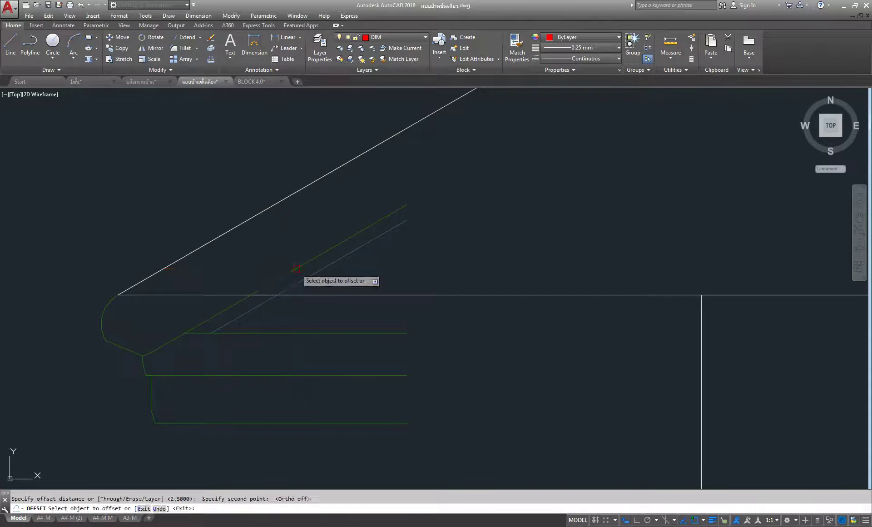
pyautogui.scroll(-2, 296, 269)
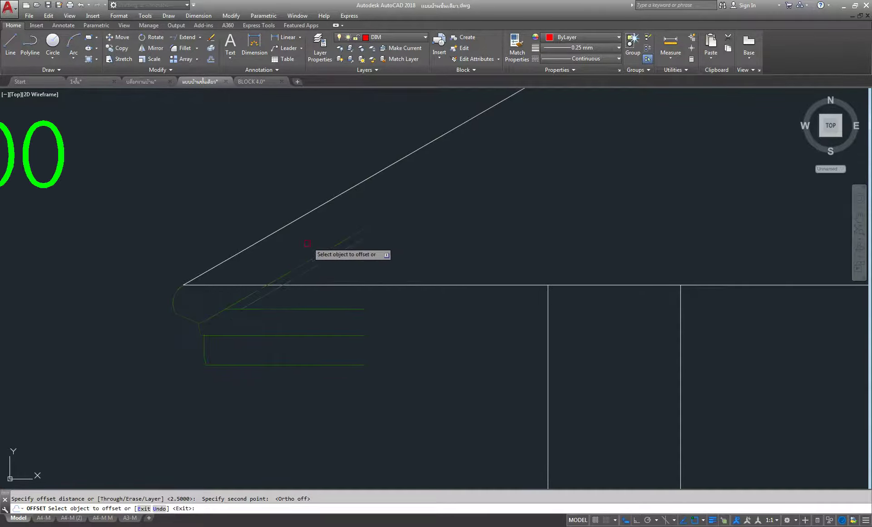
pyautogui.click(327, 202)
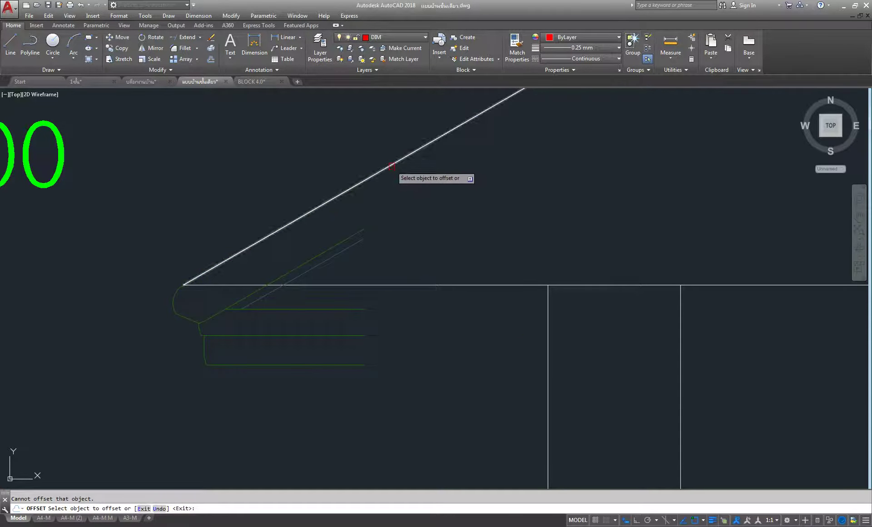
pyautogui.scroll(-5, 445, 243)
pyautogui.scroll(3, 447, 247)
pyautogui.moveTo(448, 247)
pyautogui.mouseDown(button='middle')
pyautogui.moveTo(263, 287)
pyautogui.moveTo(227, 315)
pyautogui.mouseUp(button='middle')
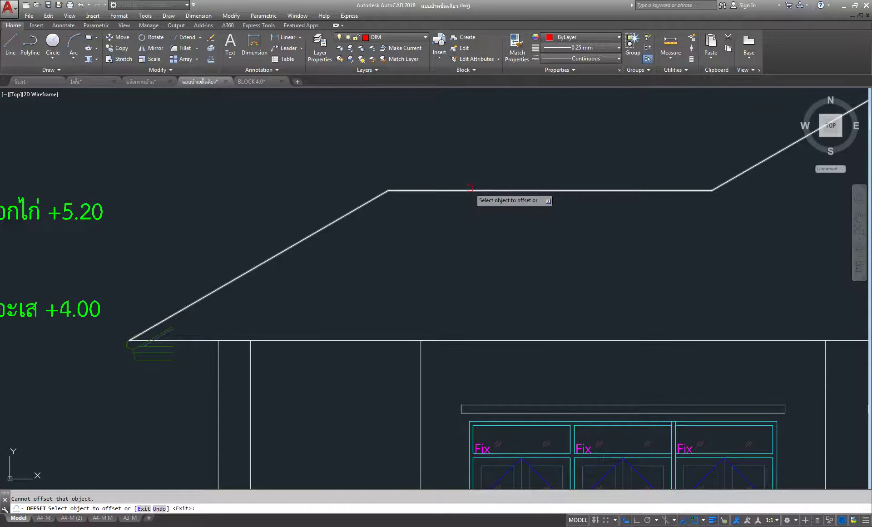
pyautogui.click(470, 188)
pyautogui.click(469, 254)
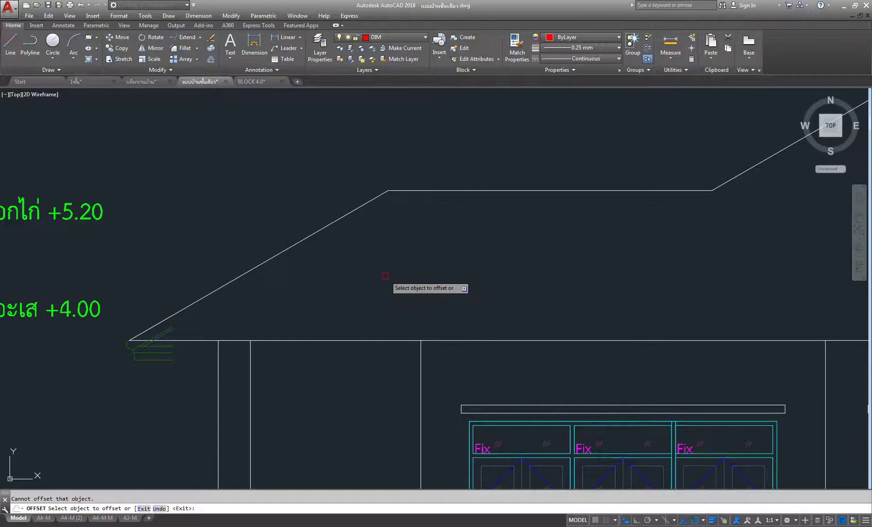
pyautogui.rightClick(419, 244)
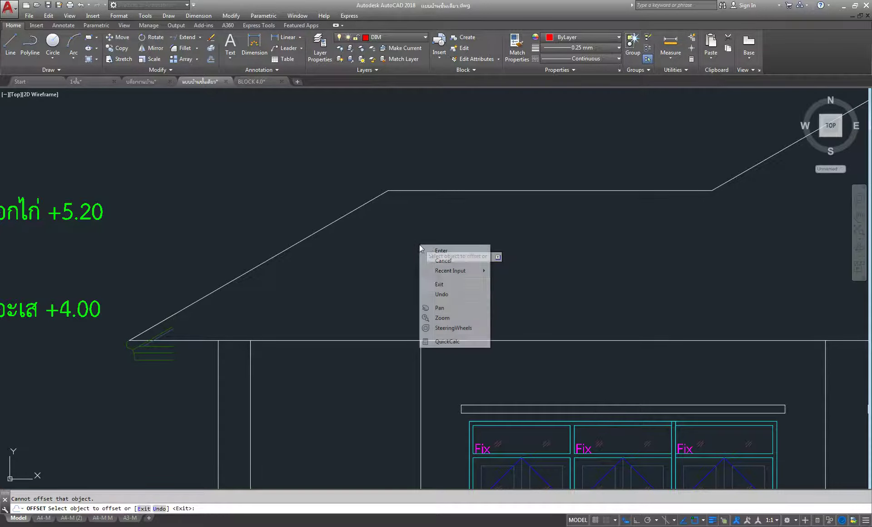
pyautogui.click(427, 249)
pyautogui.scroll(-6, 427, 251)
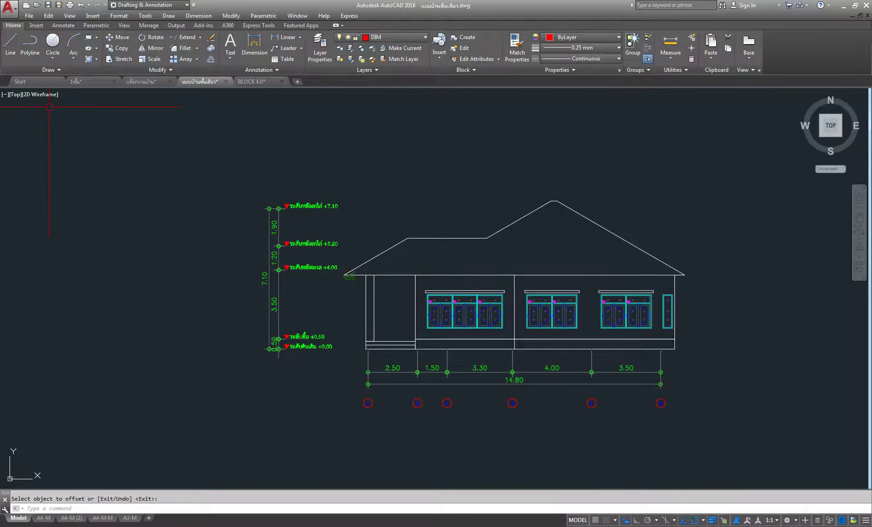
pyautogui.scroll(6, 362, 270)
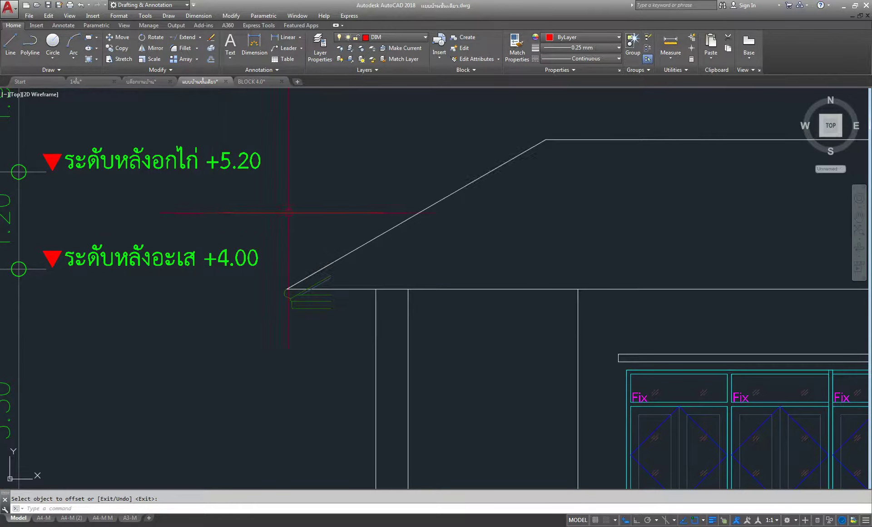
pyautogui.click(211, 62)
pyautogui.press('Return')
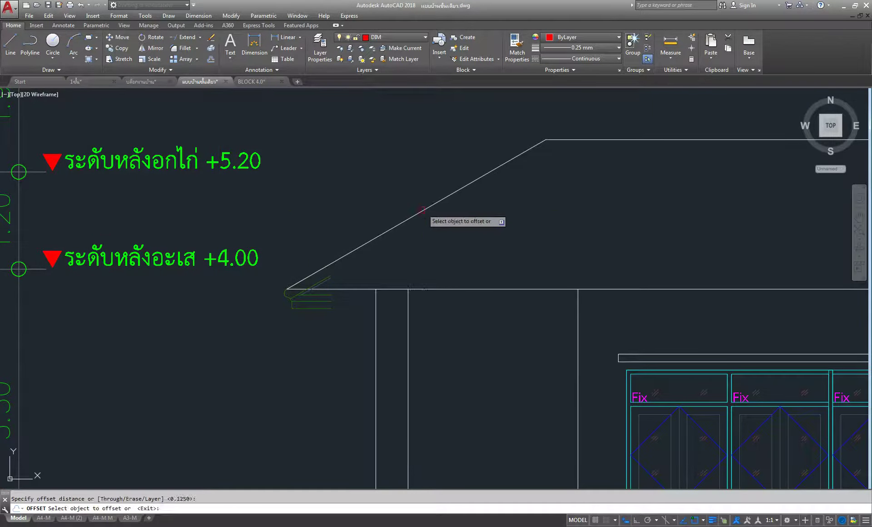
pyautogui.click(444, 199)
pyautogui.rightClick(369, 142)
pyautogui.click(384, 149)
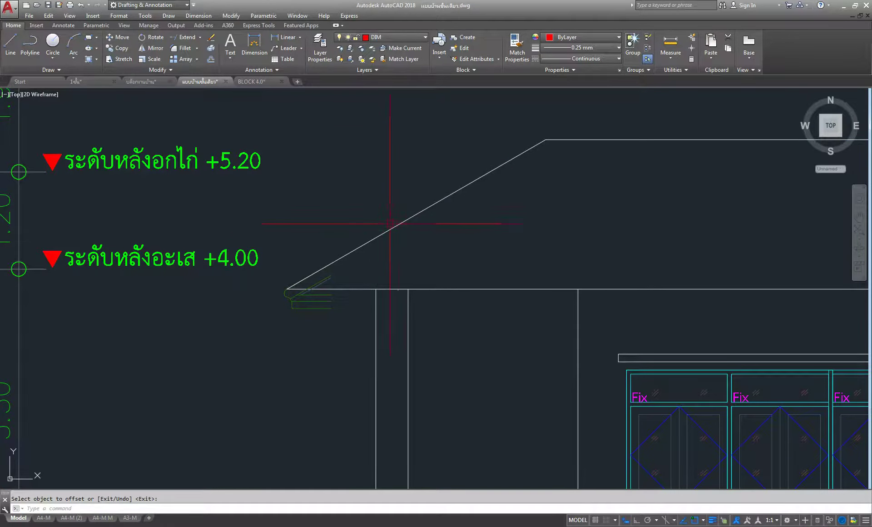
pyautogui.press('Escape')
pyautogui.click(433, 204)
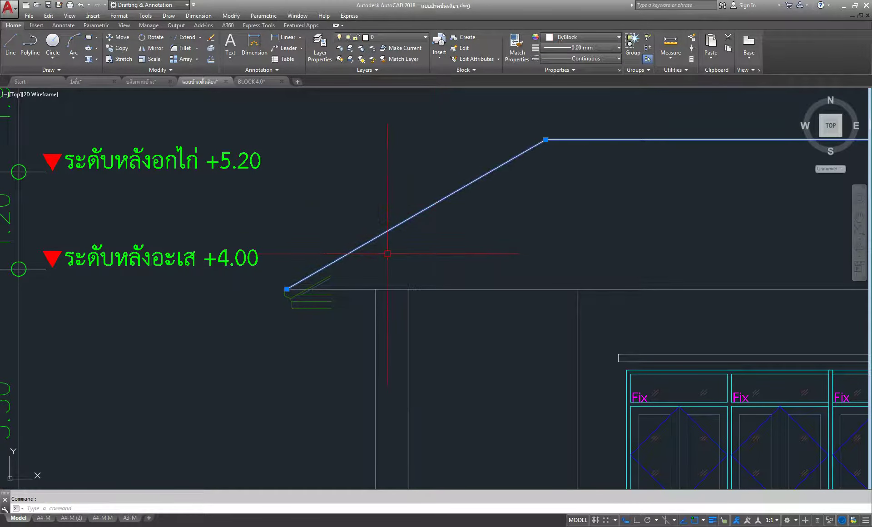
pyautogui.press('Escape')
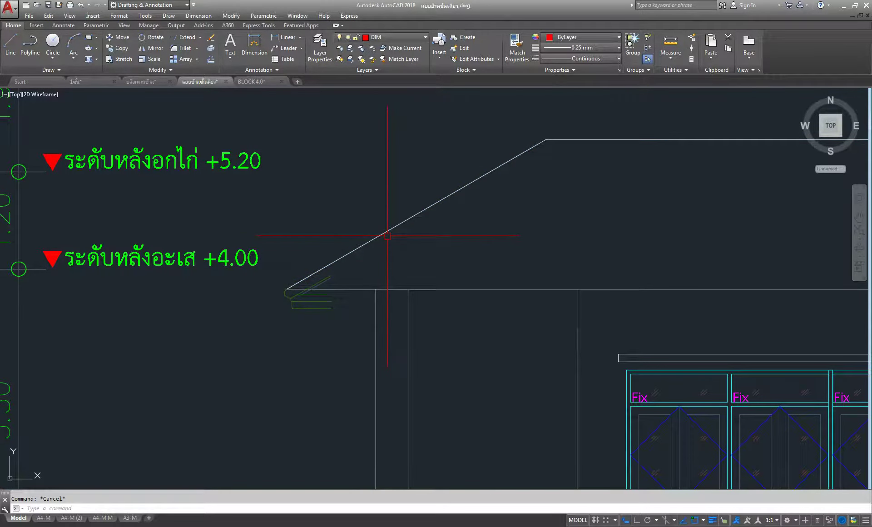
pyautogui.scroll(-3, 387, 236)
pyautogui.scroll(-2, 408, 204)
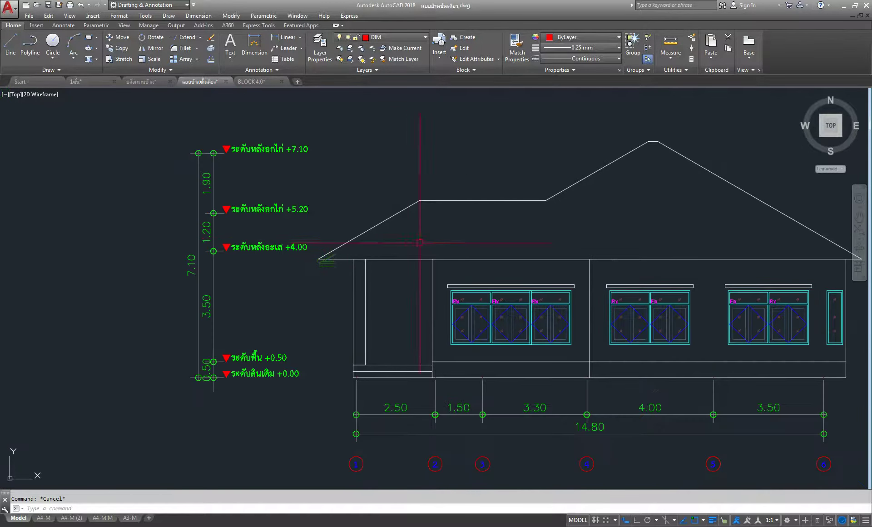
pyautogui.scroll(-1, 431, 237)
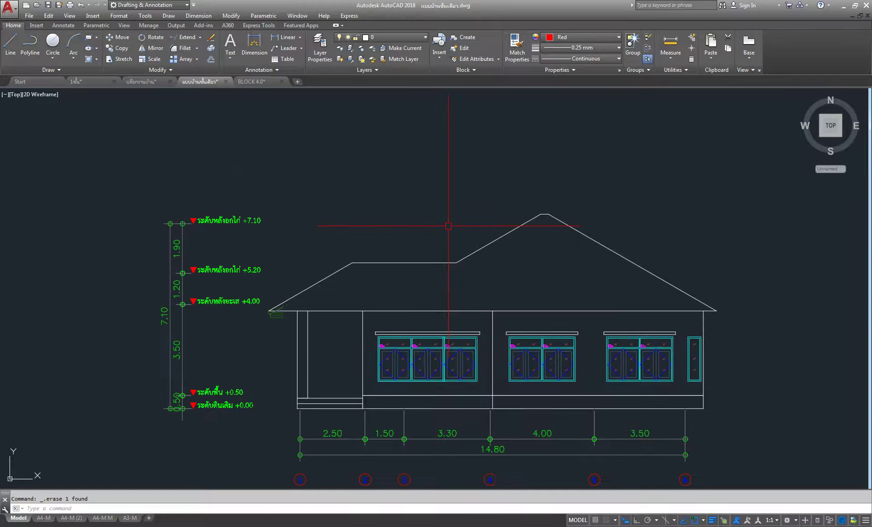
pyautogui.scroll(3, 363, 266)
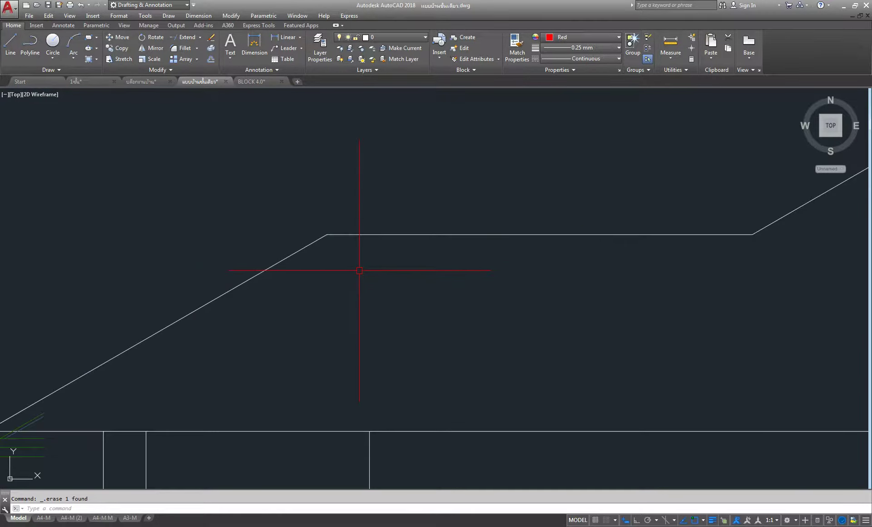
# Step: Explode the roof polyline back into separate lines with X
pyautogui.write('x')
pyautogui.press('Return')
pyautogui.click(338, 232)
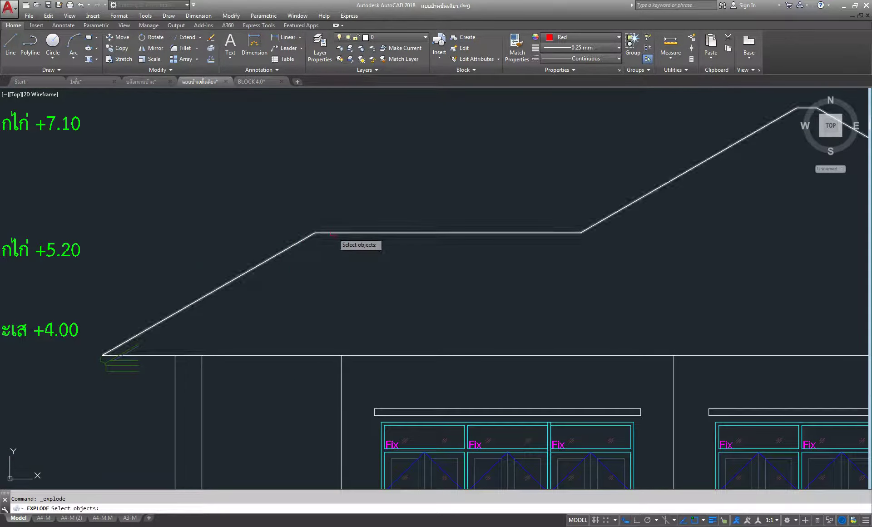
pyautogui.press('Return')
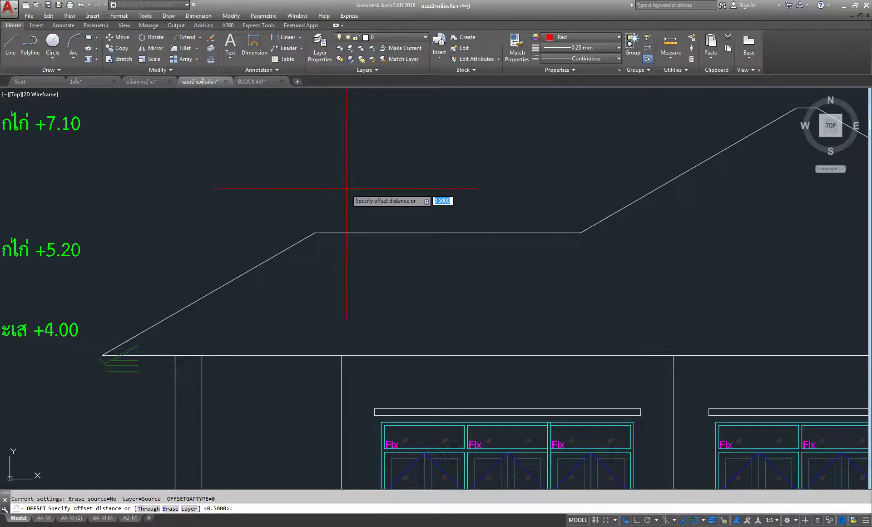
# Step: Offset the left slope, flat line, upper slope and right slope 0.125 downward
pyautogui.write('.1')
pyautogui.press('Return')
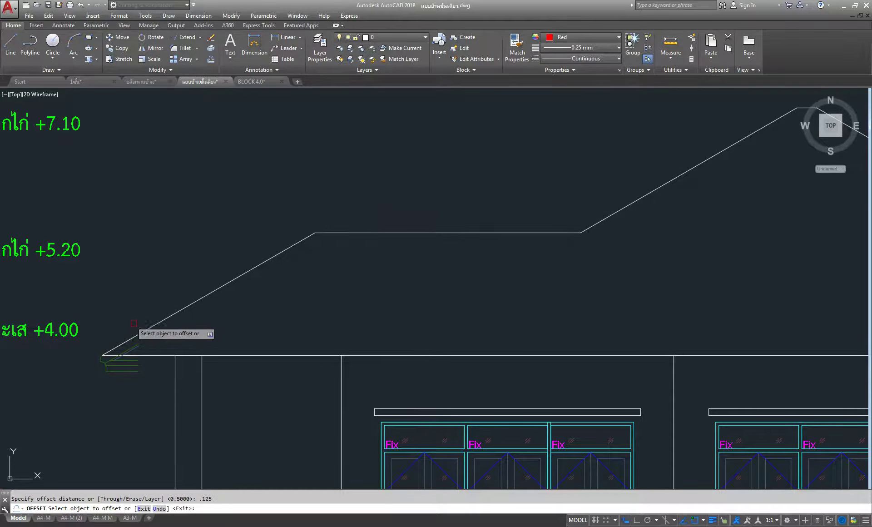
pyautogui.scroll(4, 143, 321)
pyautogui.click(180, 325)
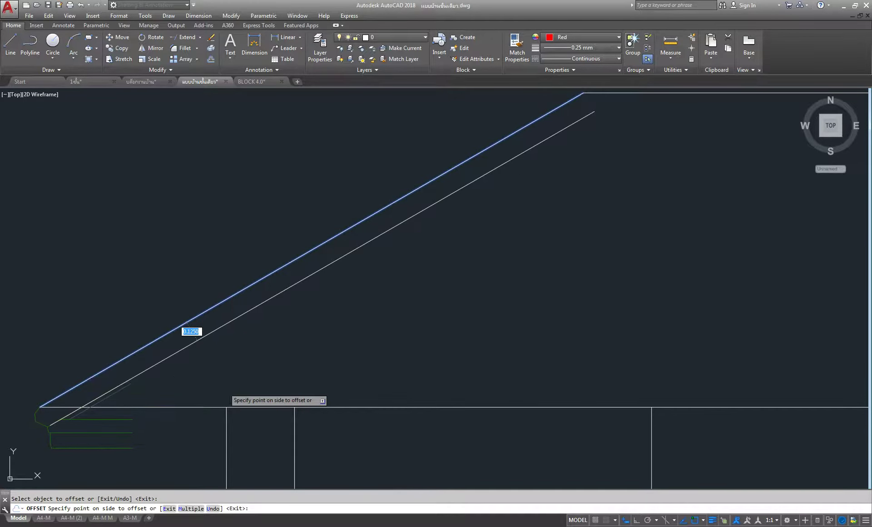
pyautogui.click(254, 343)
pyautogui.scroll(-2, 264, 345)
pyautogui.scroll(-2, 235, 278)
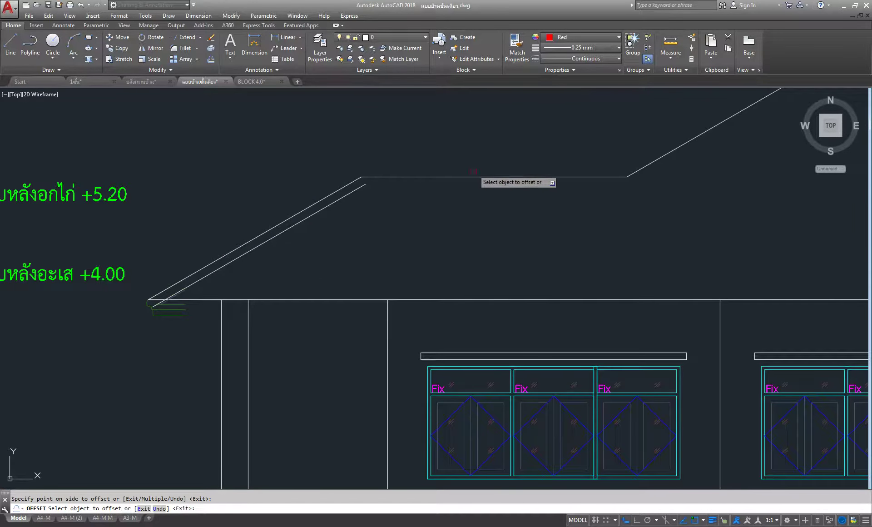
pyautogui.click(430, 178)
pyautogui.click(690, 200)
pyautogui.moveTo(691, 200); pyautogui.dragTo(511, 282, button='middle')
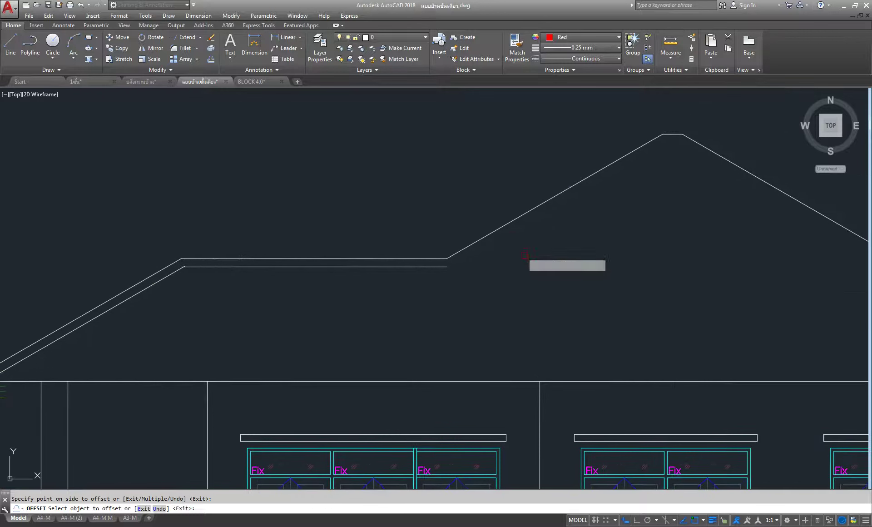
pyautogui.click(509, 226)
pyautogui.click(523, 272)
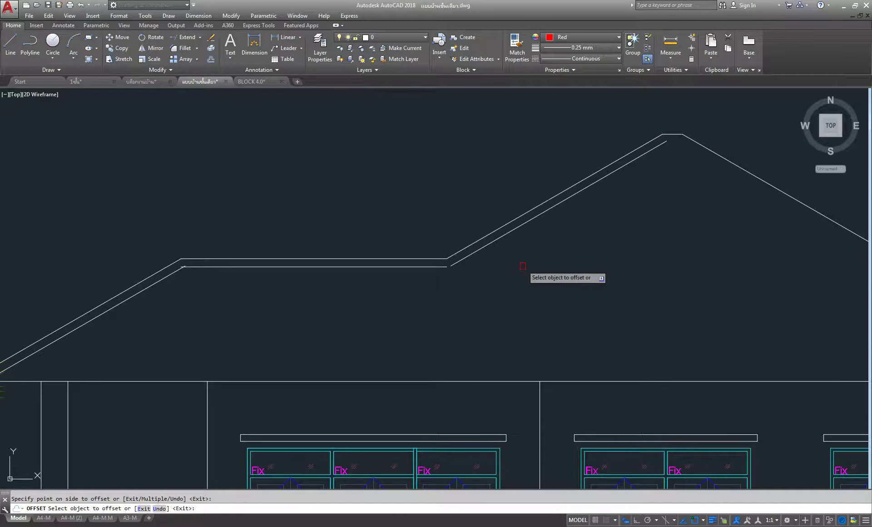
pyautogui.click(695, 141)
pyautogui.click(659, 225)
# Step: Offset the flat line at the roof peak downward and zoom out to the whole building
pyautogui.scroll(2, 654, 136)
pyautogui.scroll(2, 586, 186)
pyautogui.scroll(1, 578, 185)
pyautogui.click(578, 185)
pyautogui.click(560, 273)
pyautogui.scroll(-5, 459, 156)
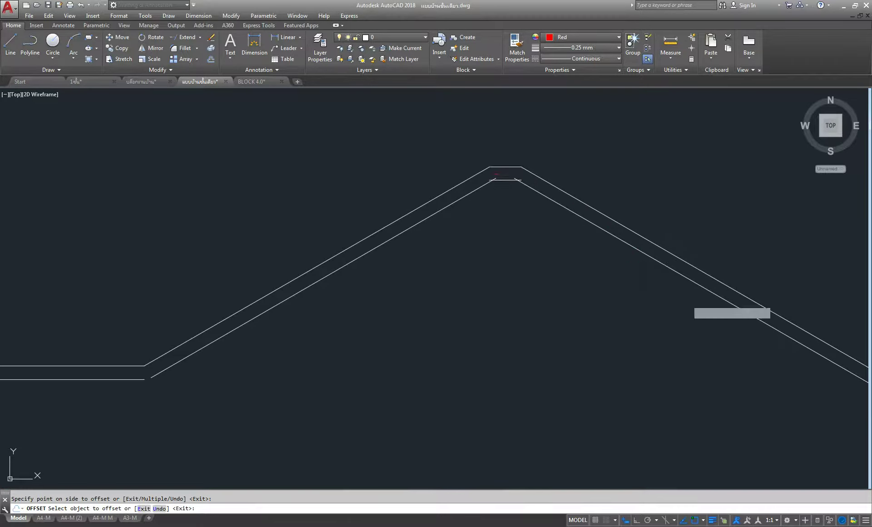
pyautogui.moveTo(510, 338); pyautogui.dragTo(527, 142, button='middle')
pyautogui.scroll(-1, 794, 268)
pyautogui.scroll(-2, 745, 255)
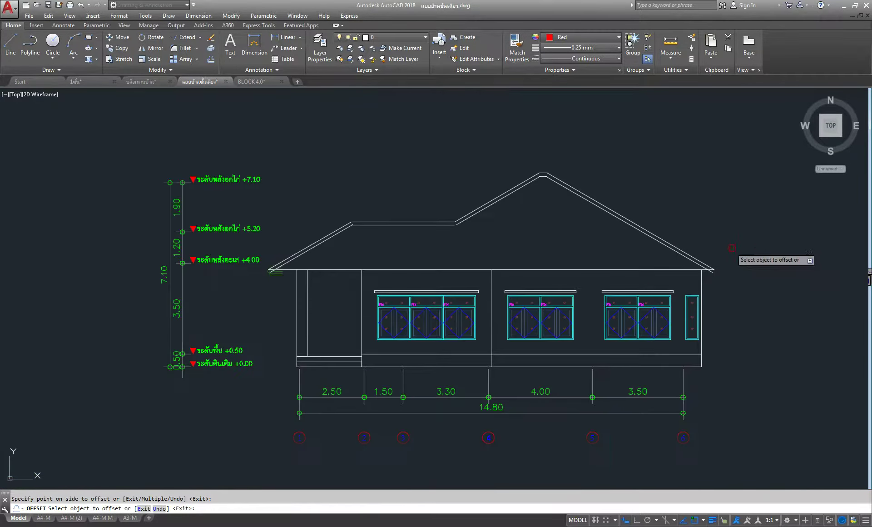
pyautogui.scroll(6, 256, 252)
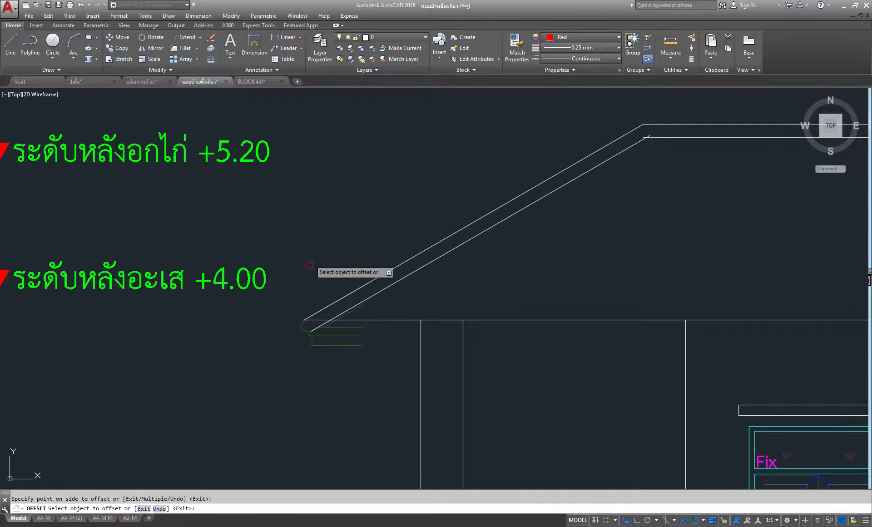
# Step: Copy the left eave detail to an open spot right of the house
pyautogui.scroll(-6, 325, 204)
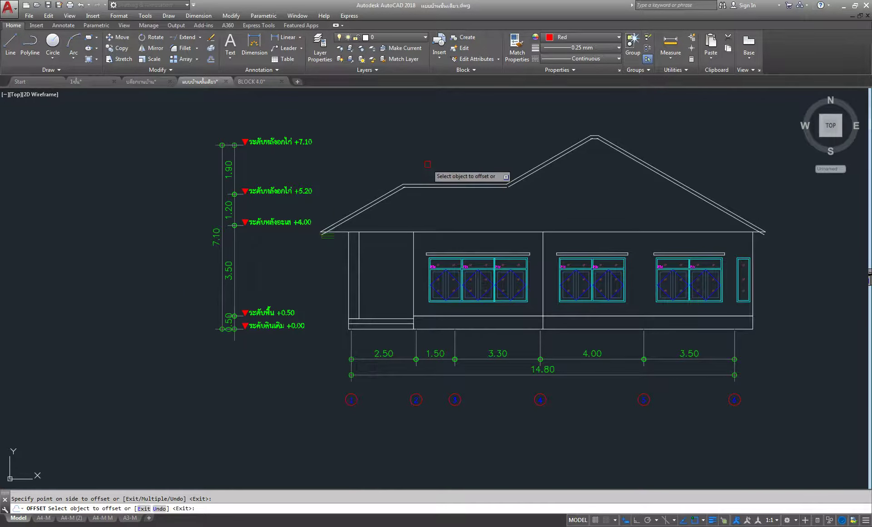
pyautogui.press('Escape')
pyautogui.scroll(6, 314, 254)
pyautogui.moveTo(360, 189); pyautogui.dragTo(390, 287, button='middle')
pyautogui.click(350, 205)
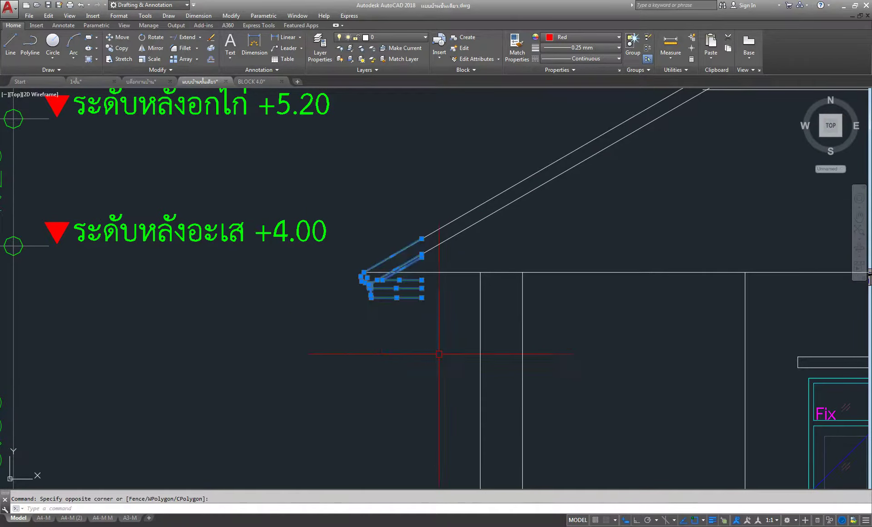
pyautogui.click(119, 49)
pyautogui.click(391, 327)
pyautogui.scroll(-5, 502, 351)
pyautogui.scroll(-3, 588, 351)
pyautogui.scroll(5, 530, 338)
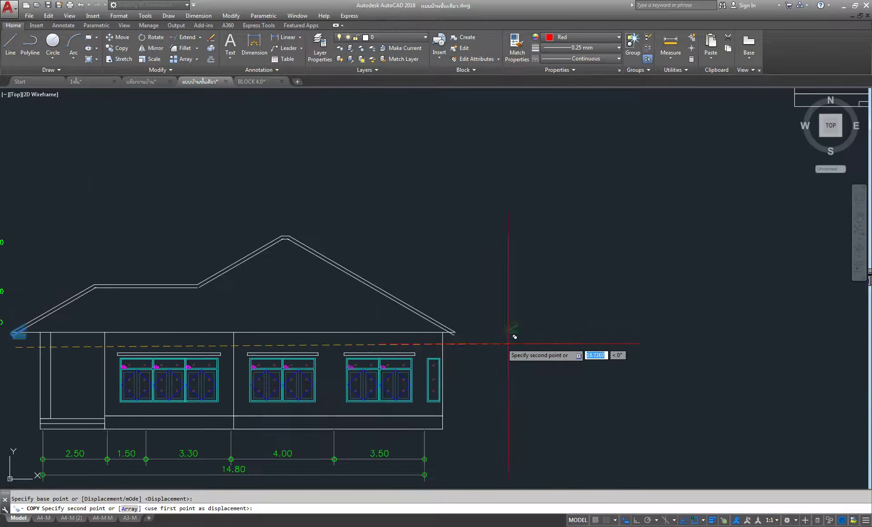
pyautogui.scroll(3, 530, 339)
pyautogui.click(509, 332)
pyautogui.press('Escape')
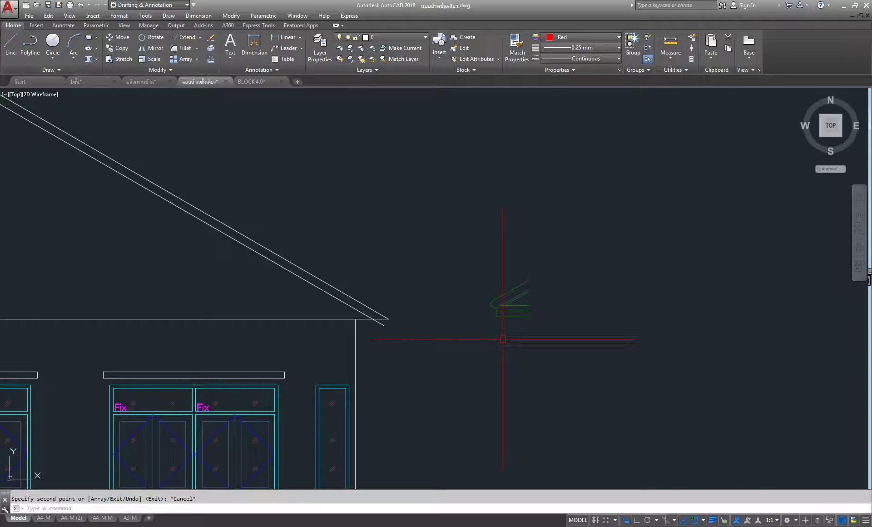
# Step: Mirror the eave detail copy about a vertical line, keeping the source objects
pyautogui.scroll(2, 451, 315)
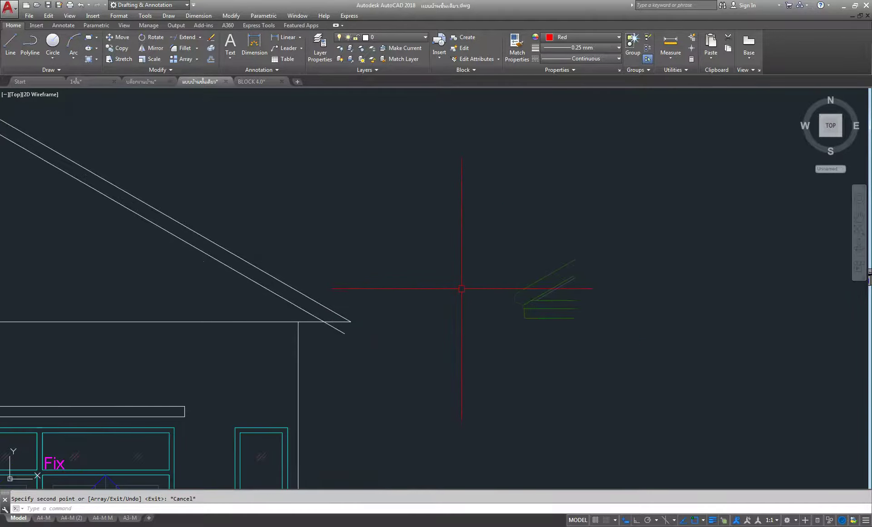
pyautogui.scroll(2, 461, 288)
pyautogui.scroll(2, 463, 282)
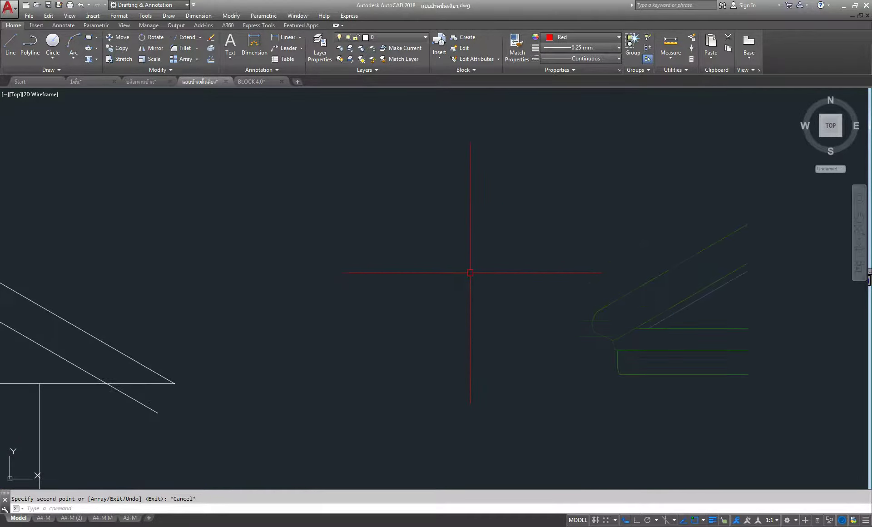
pyautogui.scroll(-5, 500, 218)
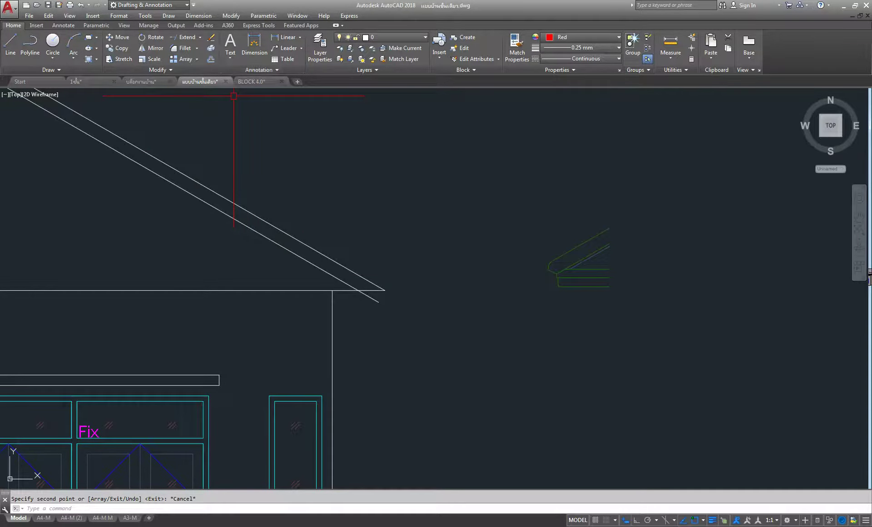
pyautogui.click(154, 48)
pyautogui.click(662, 208)
pyautogui.click(443, 380)
pyautogui.press('Return')
pyautogui.click(629, 265)
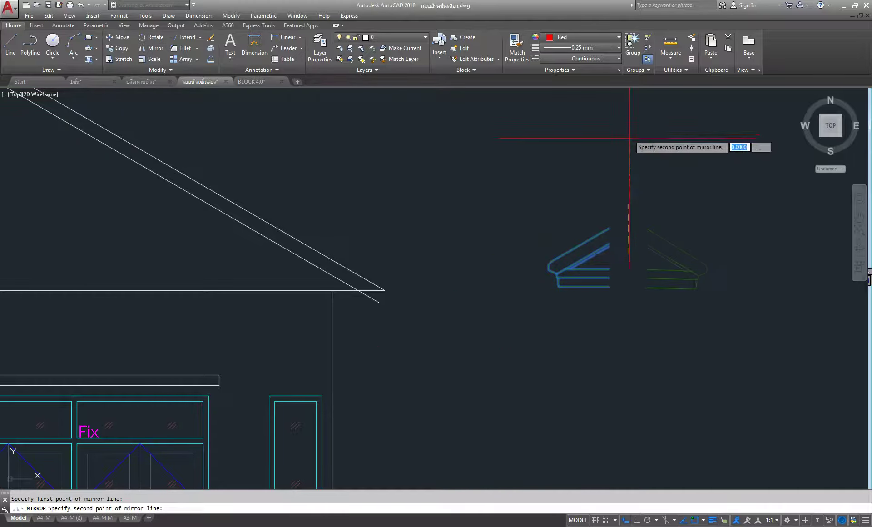
pyautogui.click(629, 135)
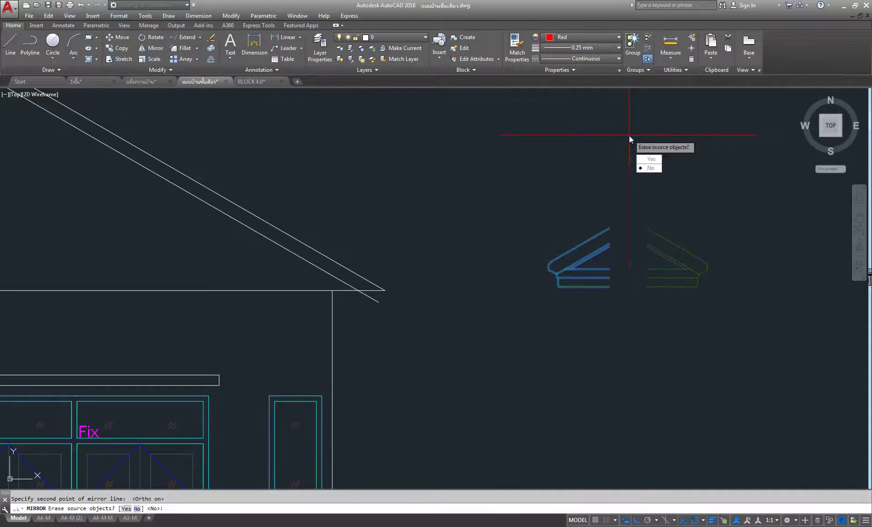
pyautogui.click(650, 168)
# Step: Erase the unmirrored eave detail copy
pyautogui.click(626, 201)
pyautogui.click(481, 417)
pyautogui.press('Delete')
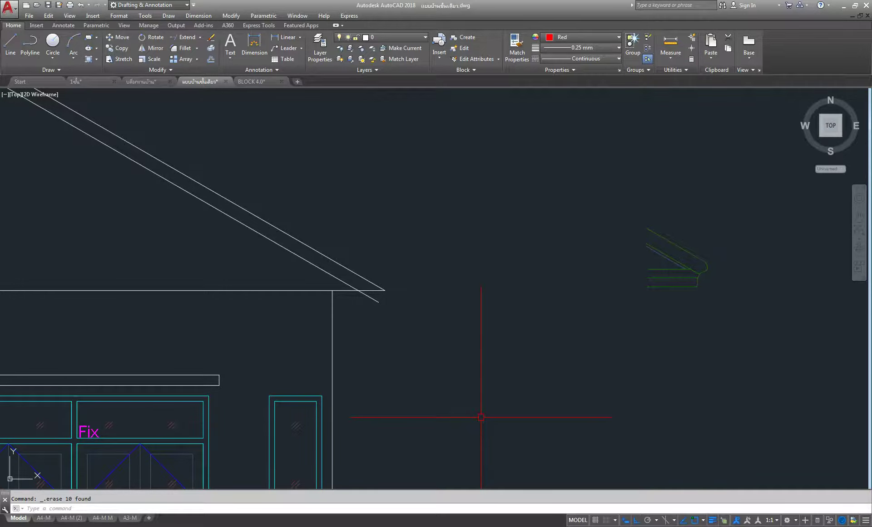
# Step: Move the mirrored eave detail by its corner onto the right roof eave corner
pyautogui.scroll(2, 736, 212)
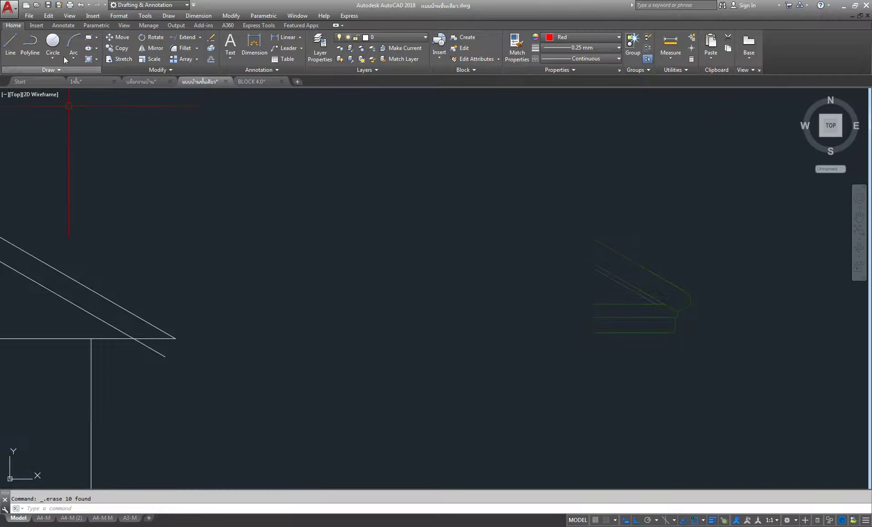
pyautogui.click(124, 37)
pyautogui.click(757, 193)
pyautogui.click(408, 461)
pyautogui.press('Return')
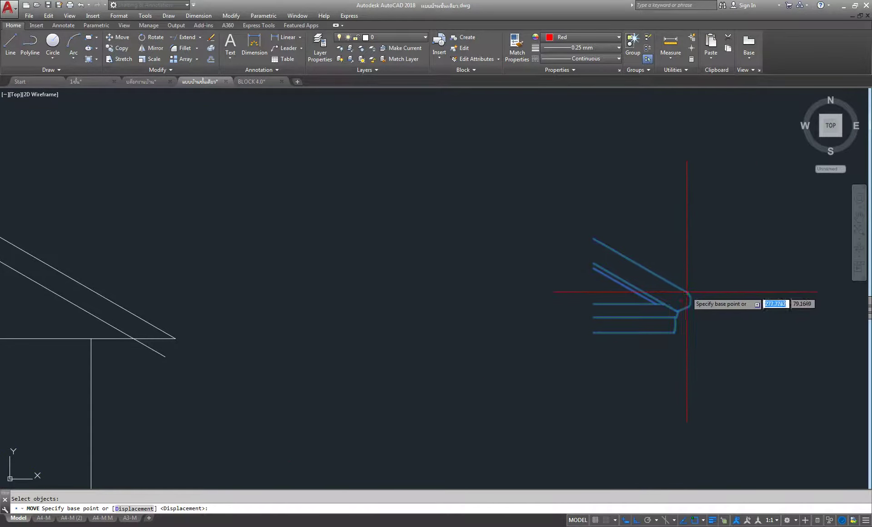
pyautogui.scroll(2, 686, 292)
pyautogui.scroll(1, 686, 295)
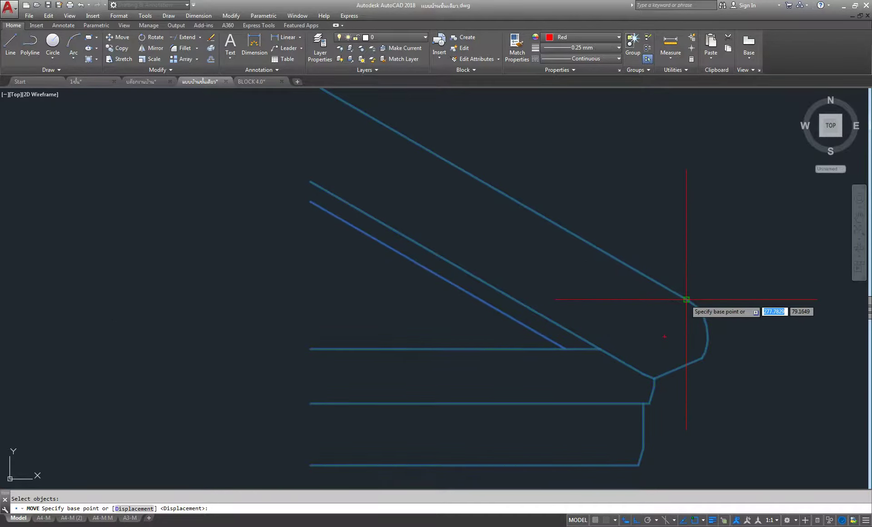
pyautogui.click(686, 298)
pyautogui.scroll(-2, 687, 298)
pyautogui.scroll(-2, 578, 295)
pyautogui.scroll(2, 552, 301)
pyautogui.scroll(3, 504, 296)
pyautogui.scroll(3, 473, 262)
pyautogui.click(481, 271)
pyautogui.moveTo(516, 269); pyautogui.dragTo(666, 230, button='middle')
pyautogui.scroll(-2, 663, 231)
pyautogui.scroll(-1, 658, 258)
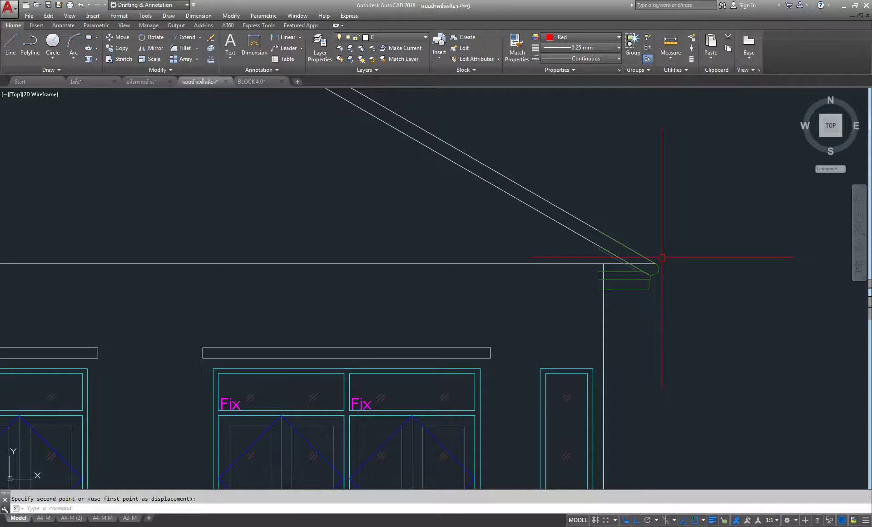
pyautogui.scroll(-5, 662, 258)
pyautogui.scroll(2, 658, 191)
pyautogui.scroll(1, 685, 249)
pyautogui.scroll(4, 658, 275)
pyautogui.scroll(-2, 658, 274)
pyautogui.scroll(-2, 701, 266)
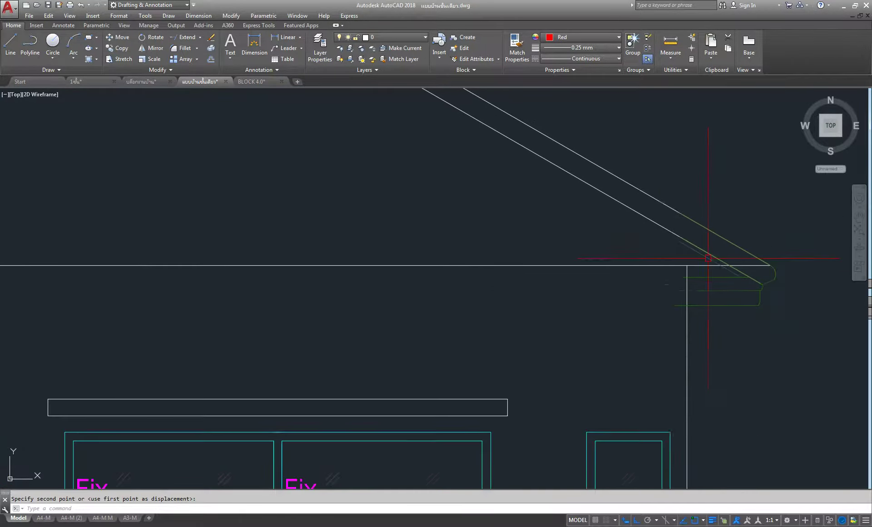
pyautogui.scroll(-1, 729, 311)
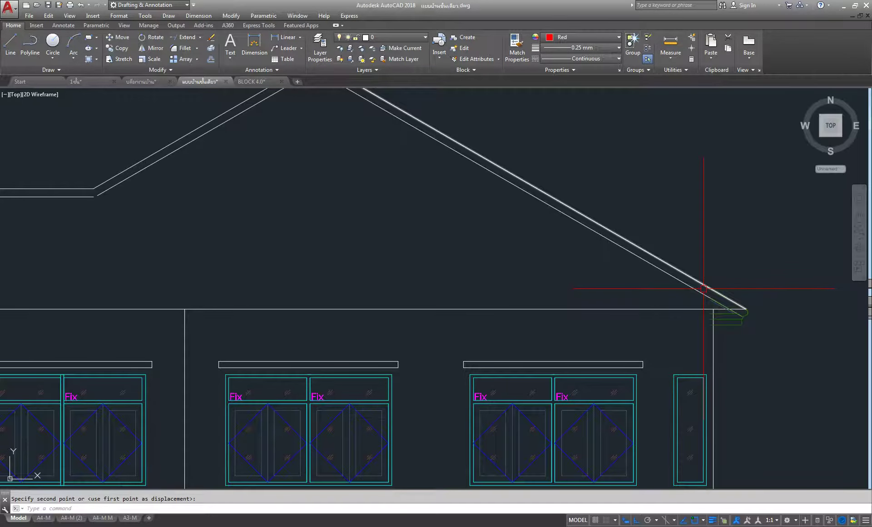
pyautogui.moveTo(704, 288)
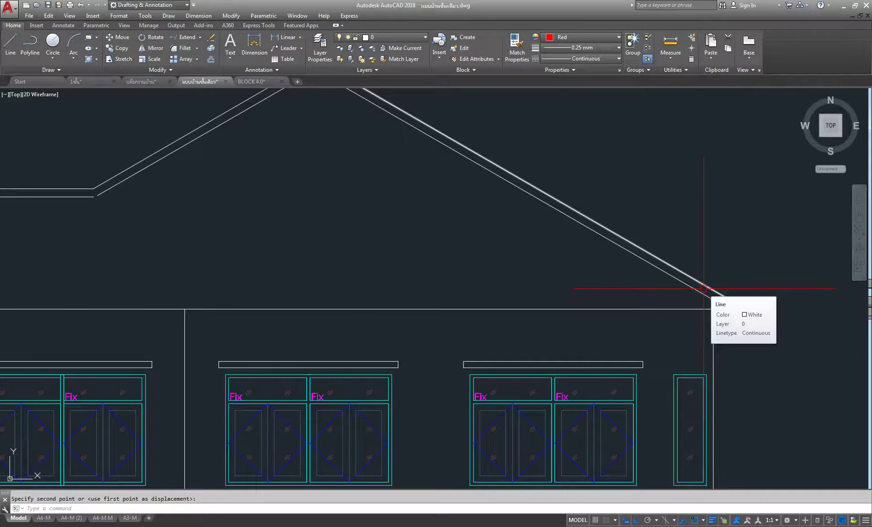
pyautogui.scroll(2, 714, 288)
pyautogui.scroll(2, 724, 308)
pyautogui.scroll(1, 681, 304)
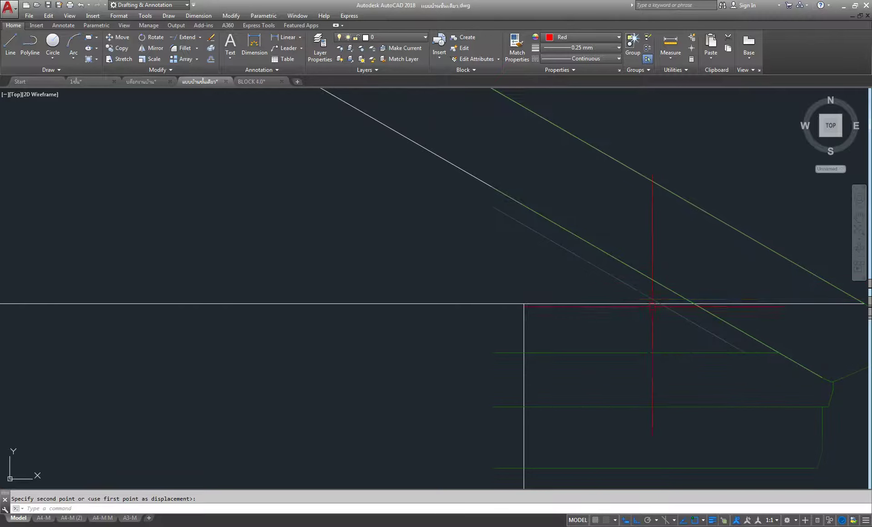
# Step: Delete the extra diagonal roof line at the right eave and the duplicate line at the left eave
pyautogui.click(631, 287)
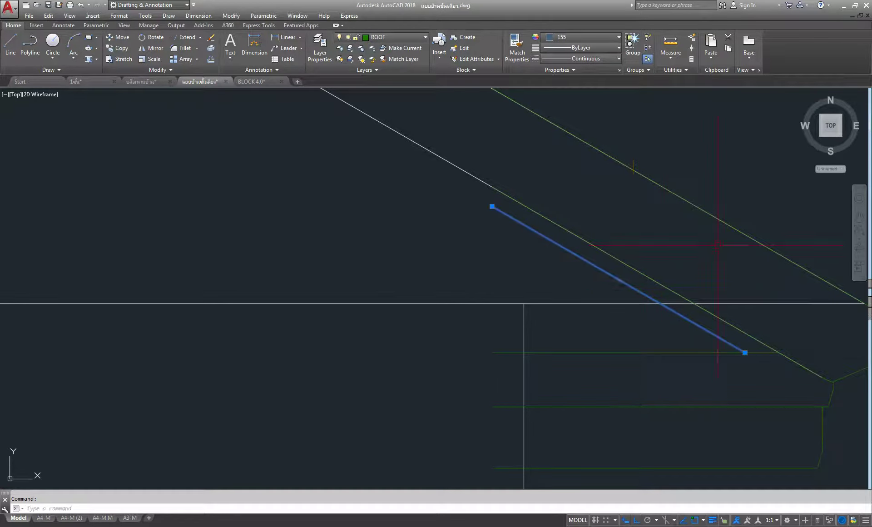
pyautogui.press('Delete')
pyautogui.scroll(-2, 704, 261)
pyautogui.scroll(-2, 707, 263)
pyautogui.scroll(-2, 707, 263)
pyautogui.scroll(-2, 417, 245)
pyautogui.scroll(5, 417, 245)
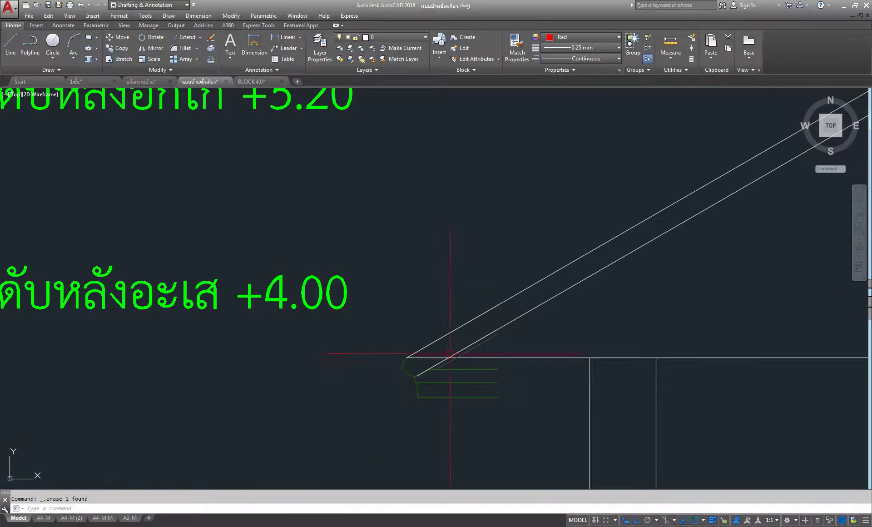
pyautogui.scroll(3, 404, 354)
pyautogui.click(488, 340)
pyautogui.press('Delete')
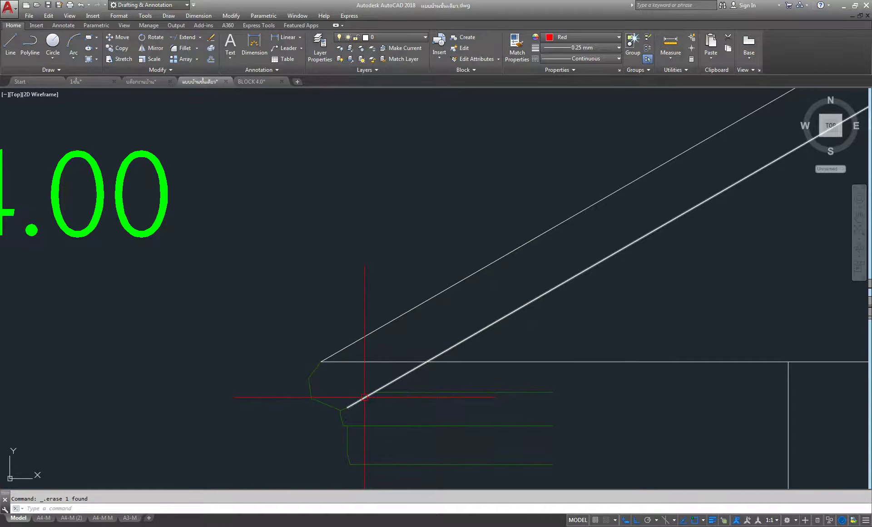
pyautogui.scroll(-4, 359, 361)
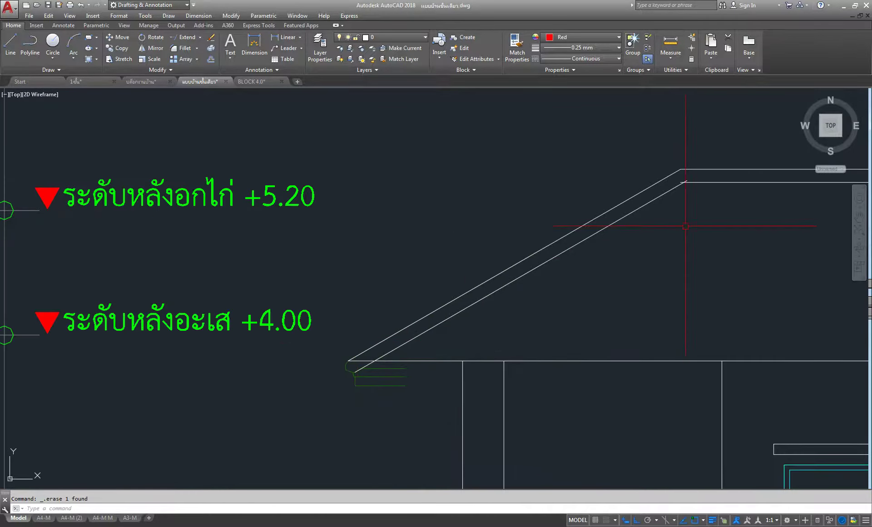
pyautogui.scroll(4, 323, 394)
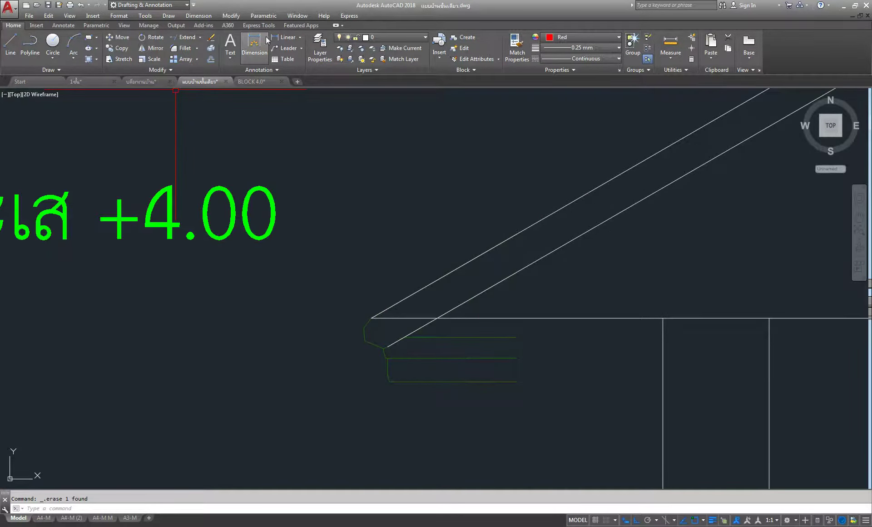
# Step: Start Trim with all objects as cutting edges, inspect the roof, then cancel it
pyautogui.click(200, 39)
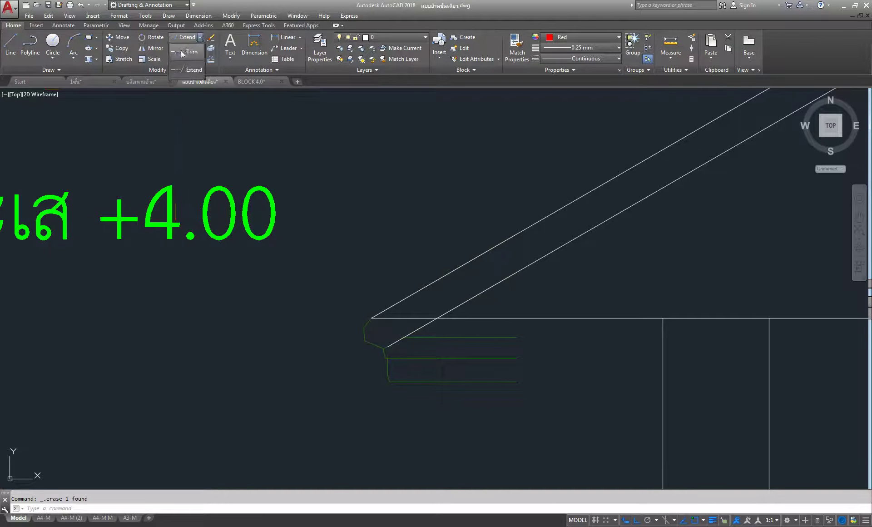
pyautogui.click(182, 49)
pyautogui.press('Return')
pyautogui.scroll(5, 415, 339)
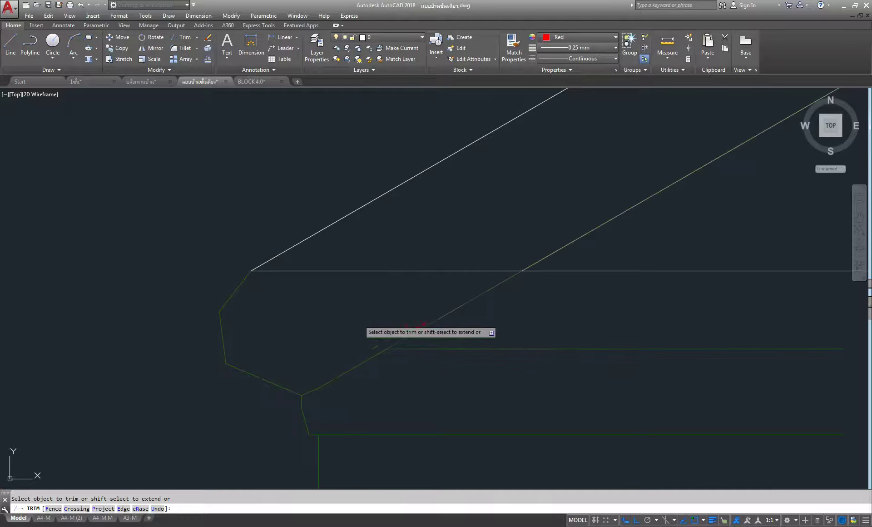
pyautogui.moveTo(459, 323)
pyautogui.mouseDown(button='middle')
pyautogui.moveTo(229, 323)
pyautogui.moveTo(504, 318)
pyautogui.moveTo(282, 329)
pyautogui.moveTo(513, 318)
pyautogui.mouseUp(button='middle')
pyautogui.scroll(-3, 229, 323)
pyautogui.scroll(-3, 283, 329)
pyautogui.scroll(3, 681, 313)
pyautogui.scroll(2, 499, 309)
pyautogui.scroll(2, 459, 309)
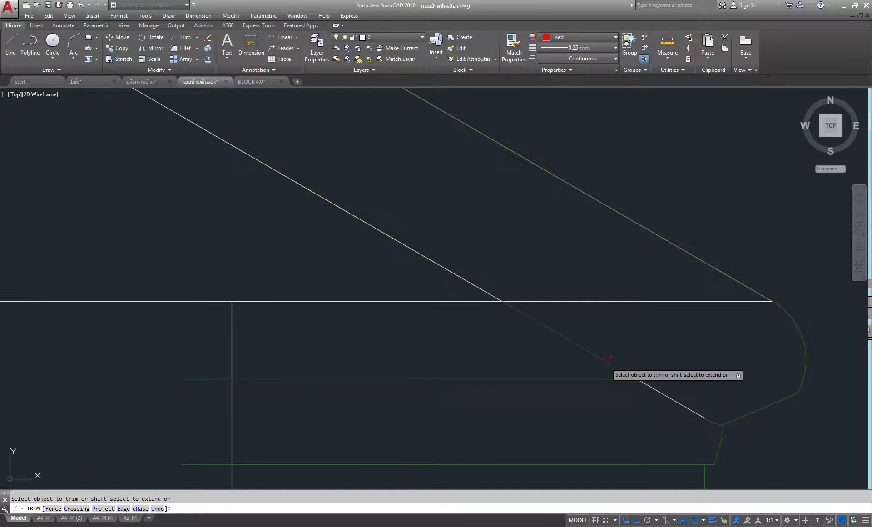
pyautogui.press('Escape')
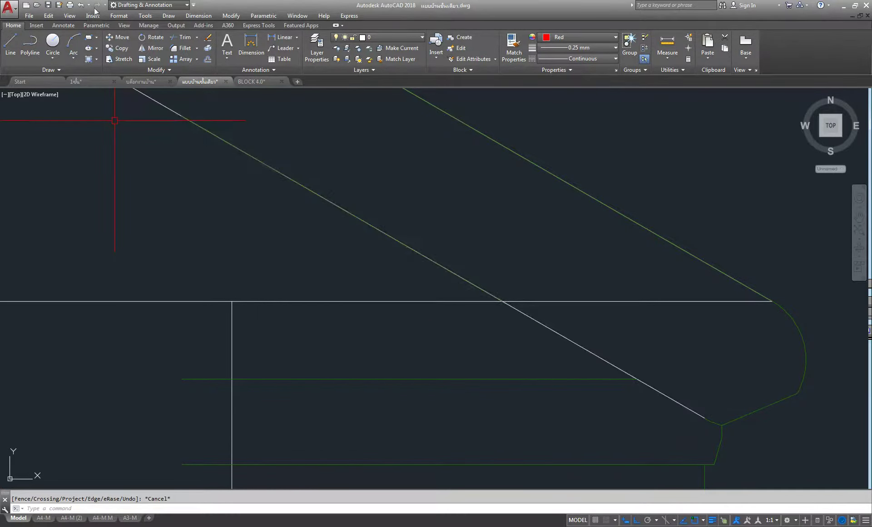
# Step: Undo the previous eave trim and restart Trim using all lines as cutting edges
pyautogui.click(81, 5)
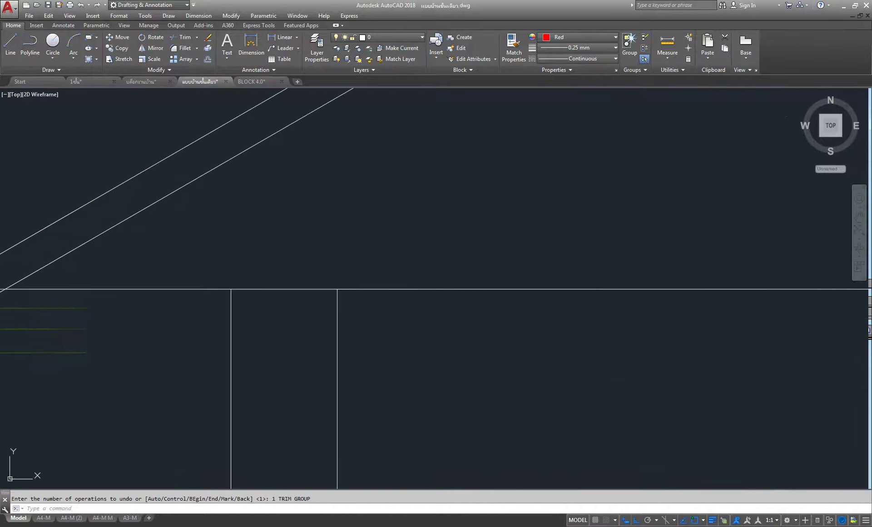
pyautogui.scroll(5, 185, 272)
pyautogui.scroll(2, 150, 266)
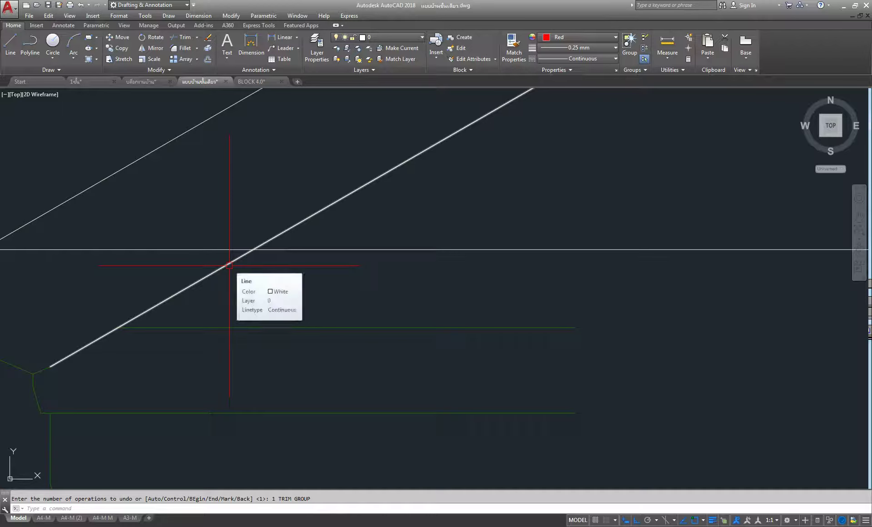
pyautogui.click(178, 42)
pyautogui.press('Return')
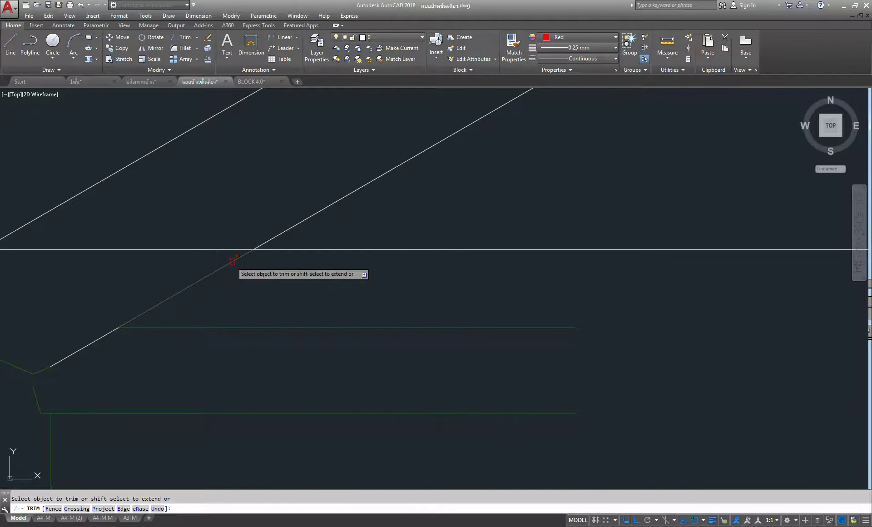
pyautogui.scroll(-3, 231, 262)
pyautogui.scroll(-3, 223, 258)
pyautogui.scroll(2, 318, 245)
pyautogui.scroll(2, 544, 254)
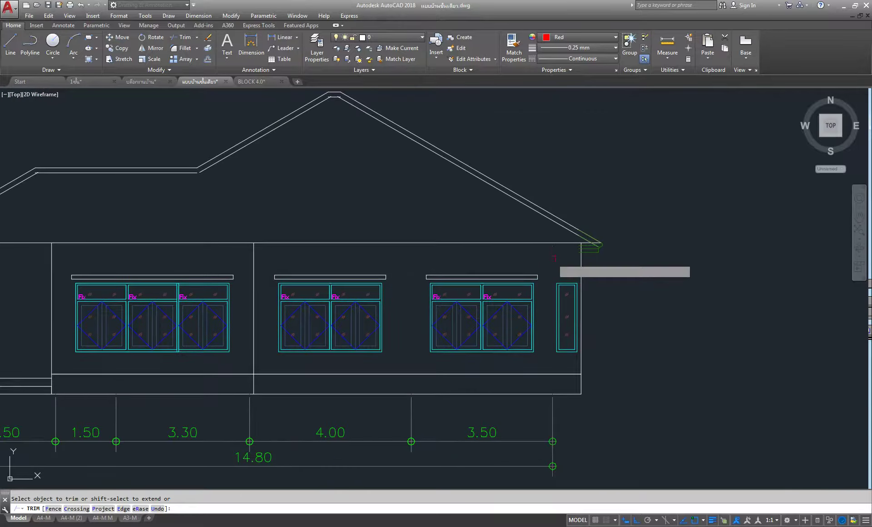
# Step: Trim the roof diagonal at the right eave, choosing the plain Line over the fascia polyline
pyautogui.scroll(6, 544, 254)
pyautogui.scroll(4, 622, 222)
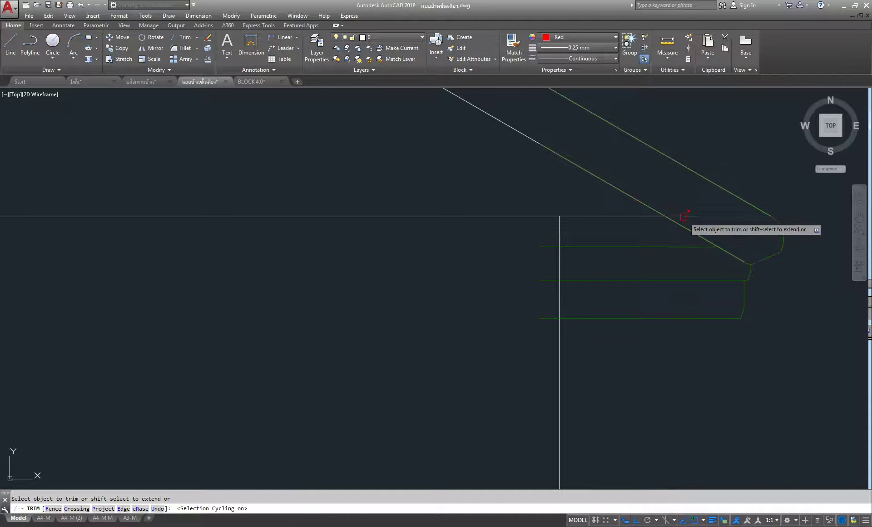
pyautogui.click(686, 232)
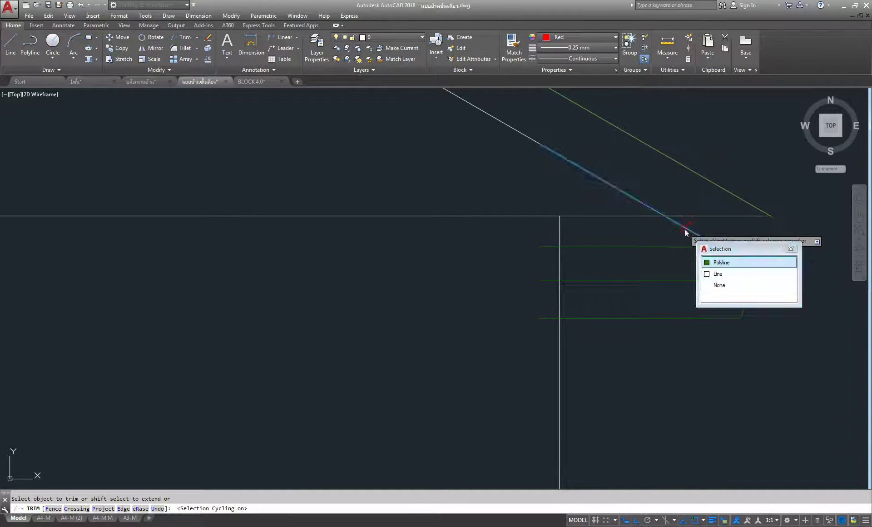
pyautogui.click(716, 273)
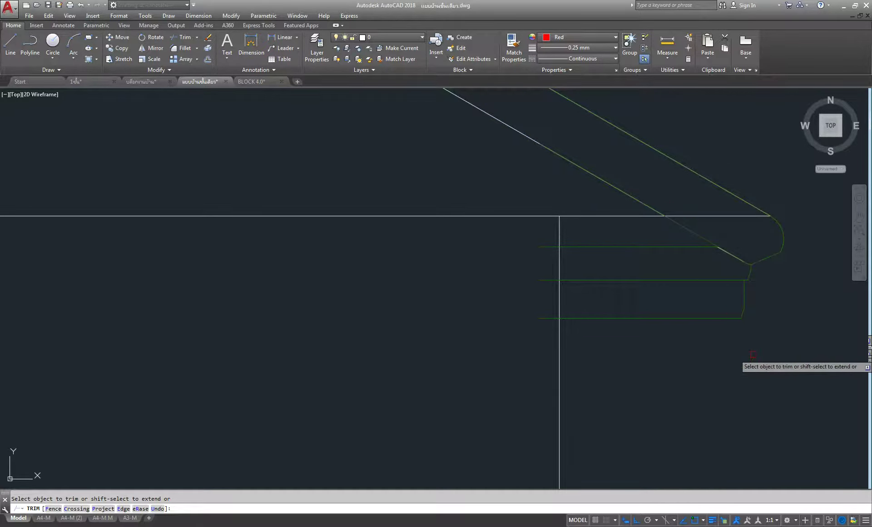
pyautogui.rightClick(811, 336)
pyautogui.press('Escape')
# Step: Window-select and delete the short leftover diagonal piece beside the green fascia
pyautogui.scroll(4, 736, 263)
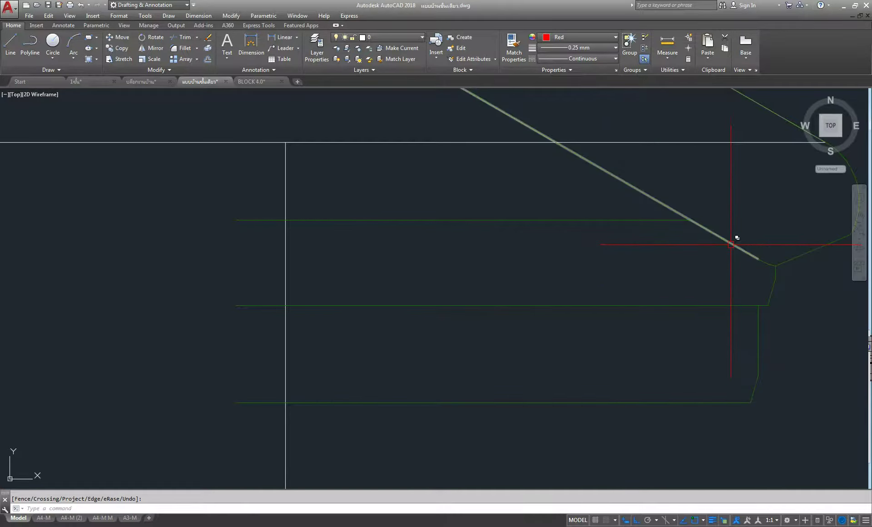
pyautogui.click(670, 176)
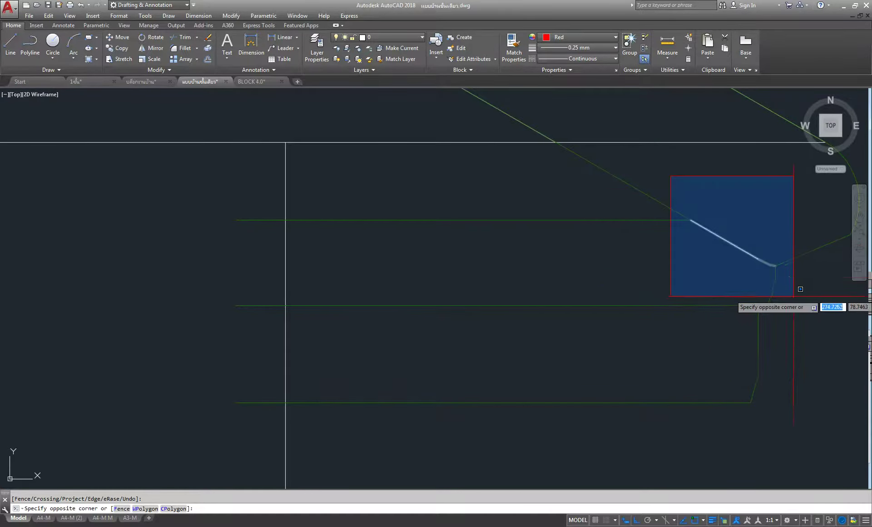
pyautogui.click(771, 268)
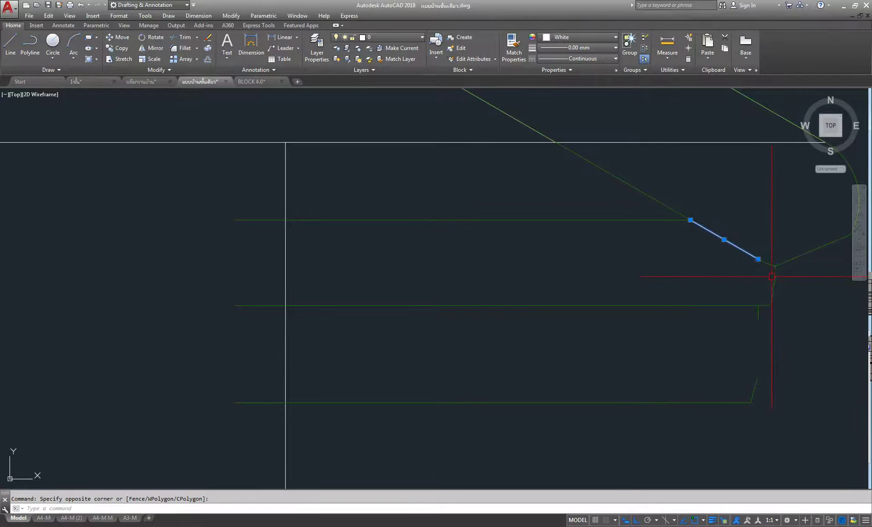
pyautogui.press('Delete')
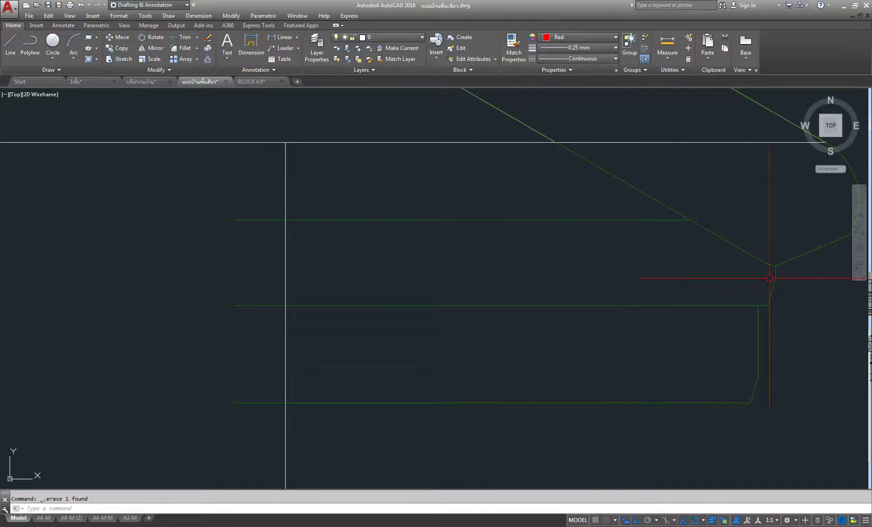
pyautogui.scroll(-2, 658, 220)
pyautogui.scroll(2, 657, 219)
# Step: Trim the horizontal line ends past the roof diagonals at the right and left eaves
pyautogui.click(185, 37)
pyautogui.press('Return')
pyautogui.click(586, 229)
pyautogui.scroll(-2, 587, 229)
pyautogui.scroll(-2, 587, 229)
pyautogui.scroll(-2, 587, 230)
pyautogui.moveTo(424, 254); pyautogui.dragTo(802, 275, button='middle')
pyautogui.scroll(5, 395, 246)
pyautogui.scroll(3, 236, 229)
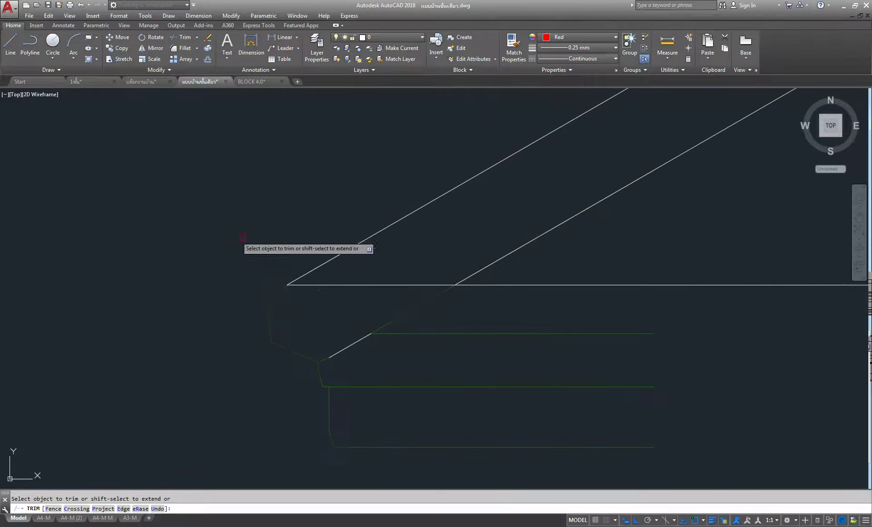
pyautogui.click(356, 284)
pyautogui.rightClick(325, 182)
pyautogui.click(338, 188)
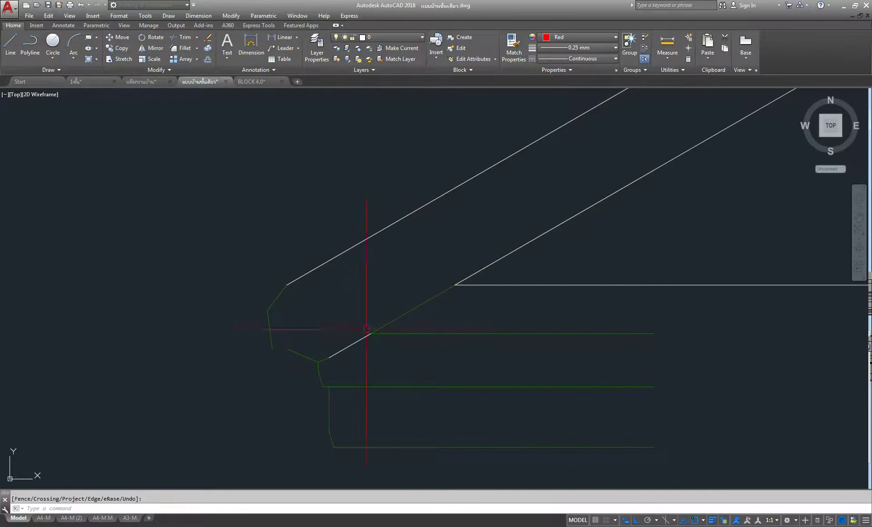
# Step: Delete the short white diagonal line at the left eave, picking Line in Selection cycling
pyautogui.click(354, 341)
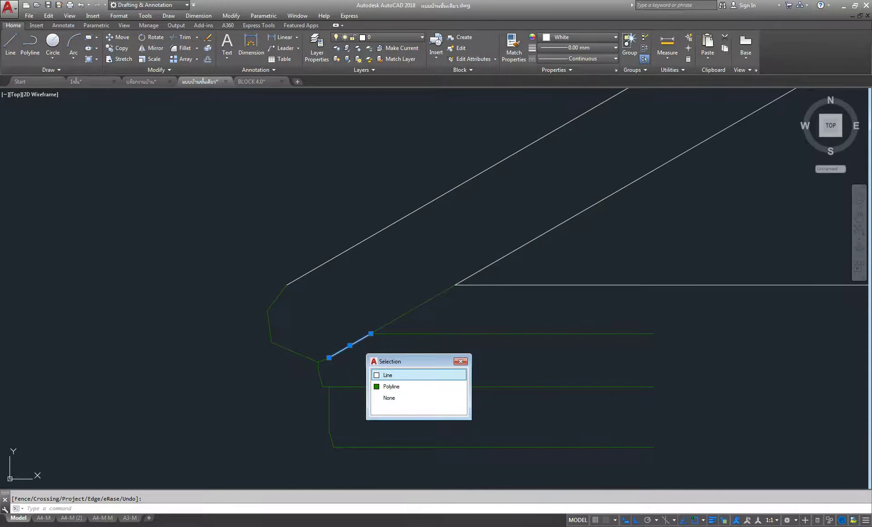
pyautogui.click(454, 374)
pyautogui.press('Delete')
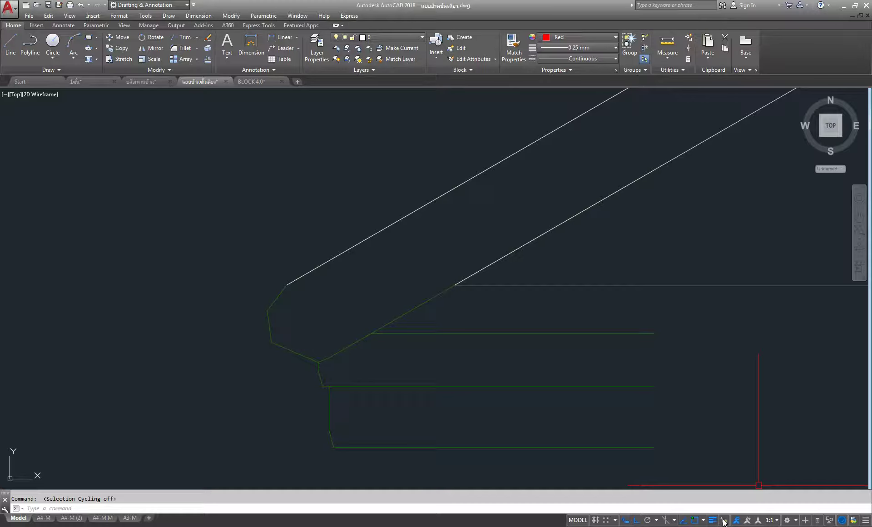
pyautogui.scroll(-2, 536, 326)
pyautogui.scroll(-1, 476, 339)
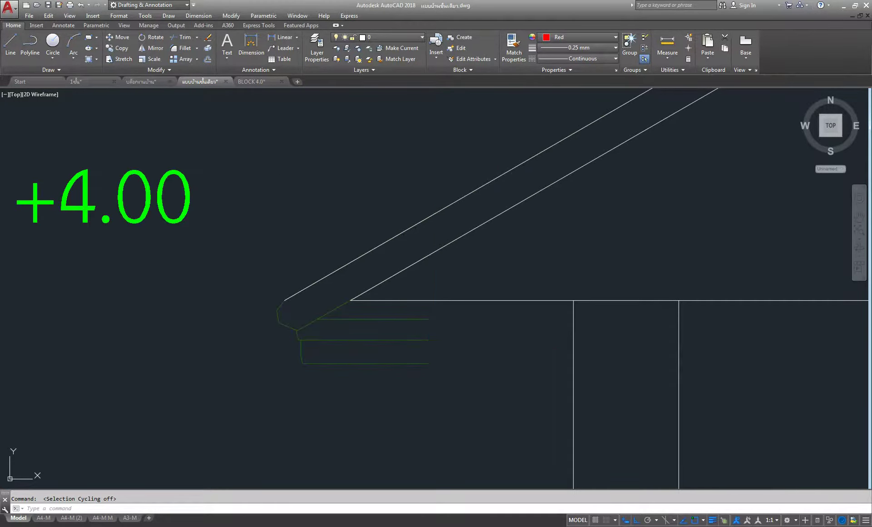
# Step: Delete the long horizontal eave line on the second elevation
pyautogui.moveTo(423, 323); pyautogui.dragTo(235, 231, button='middle')
pyautogui.click(252, 208)
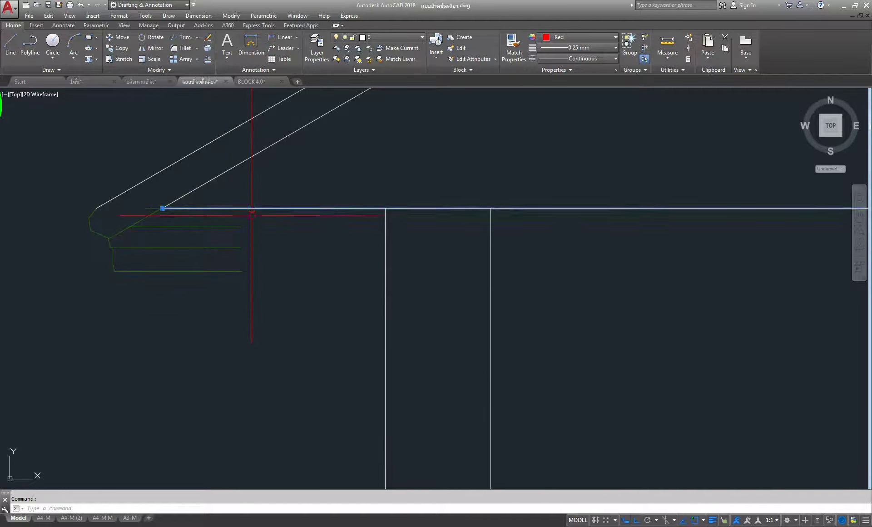
pyautogui.scroll(-8, 299, 288)
pyautogui.moveTo(750, 251); pyautogui.dragTo(527, 251, button='middle')
pyautogui.scroll(4, 632, 235)
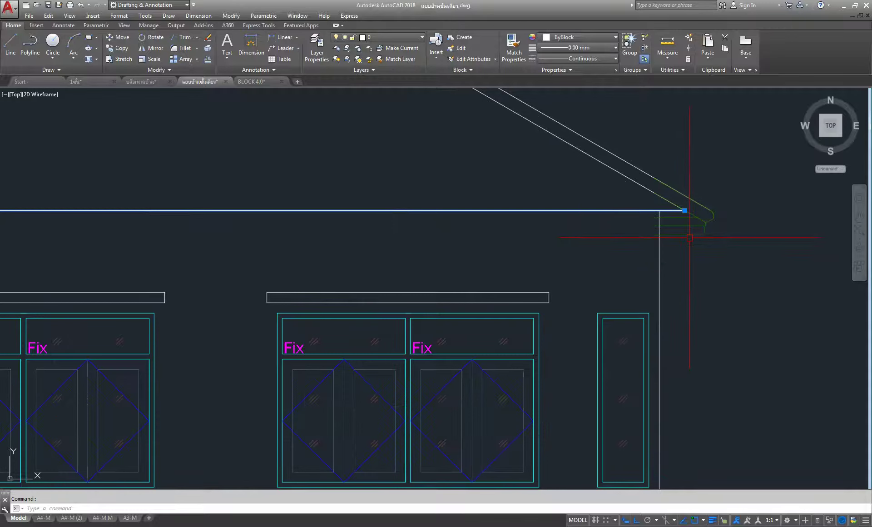
pyautogui.press('Delete')
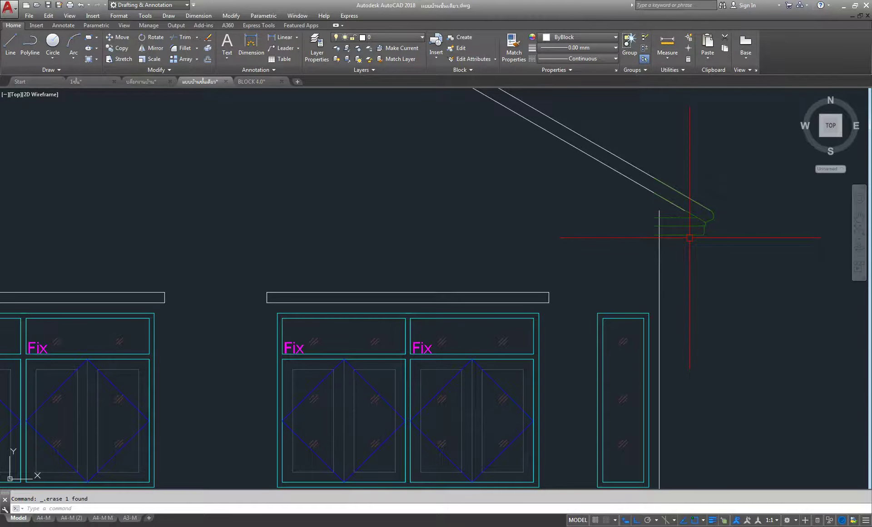
# Step: Grip-stretch the short horizontal line under the eave out to the roof corner
pyautogui.scroll(2, 663, 214)
pyautogui.scroll(-2, 701, 218)
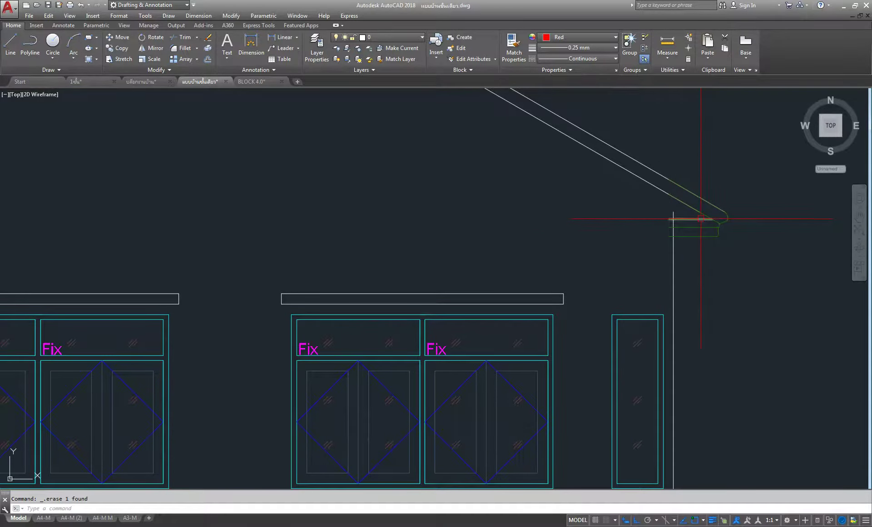
pyautogui.scroll(2, 720, 218)
pyautogui.scroll(-5, 729, 218)
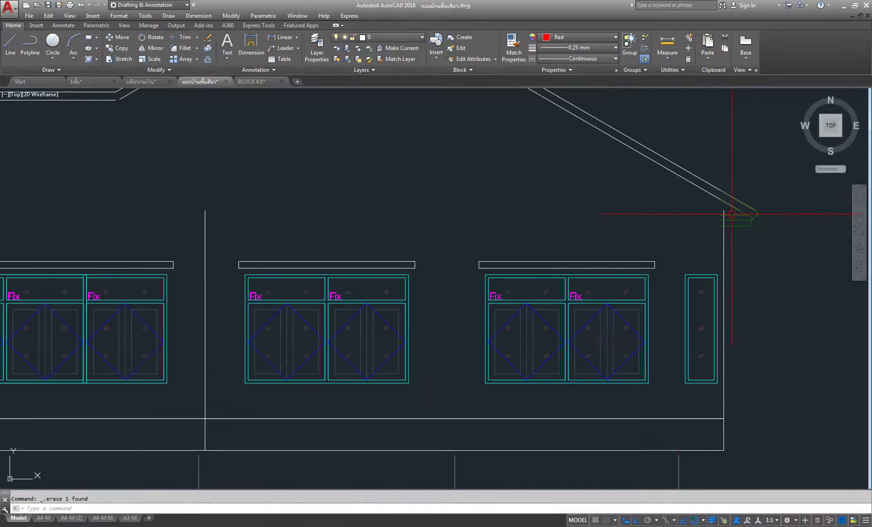
pyautogui.scroll(-3, 731, 214)
pyautogui.scroll(3, 418, 204)
pyautogui.scroll(3, 321, 205)
pyautogui.scroll(3, 220, 227)
pyautogui.scroll(-4, 132, 247)
pyautogui.click(63, 232)
pyautogui.click(90, 232)
pyautogui.scroll(-3, 96, 231)
pyautogui.moveTo(633, 229); pyautogui.dragTo(68, 244, button='middle')
pyautogui.scroll(5, 658, 241)
pyautogui.scroll(5, 552, 207)
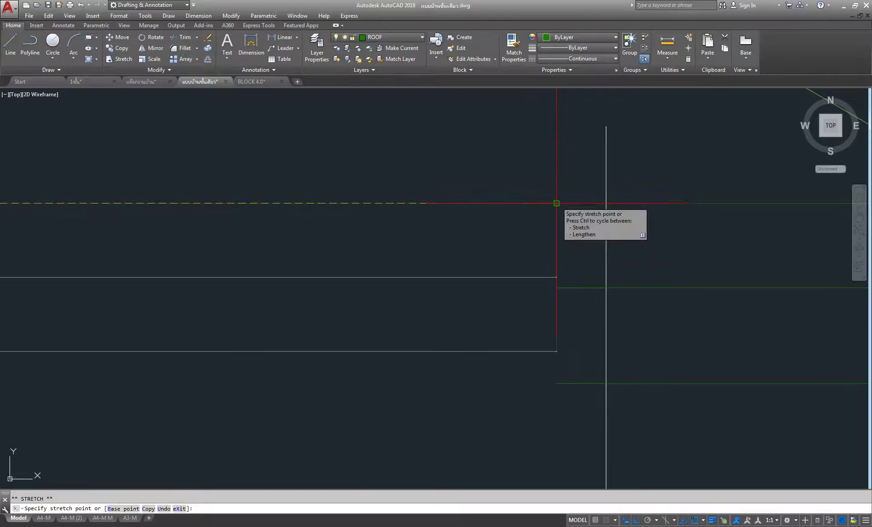
pyautogui.click(556, 203)
pyautogui.press('Escape')
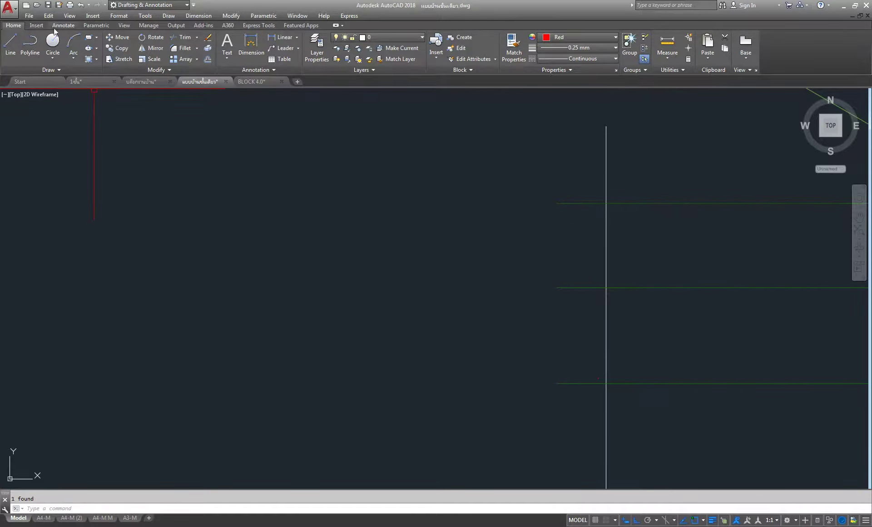
# Step: Undo the erase and grip-stretch the line below the eave to the left eave corner
pyautogui.click(81, 5)
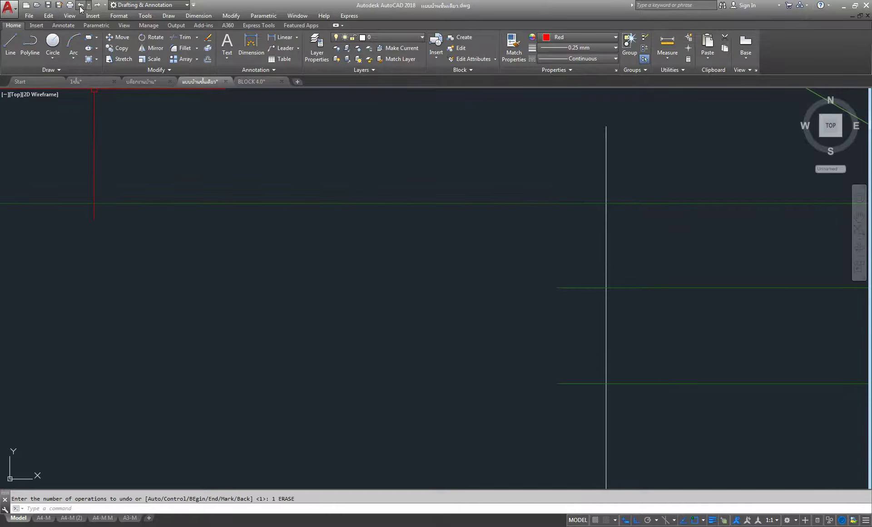
pyautogui.click(586, 288)
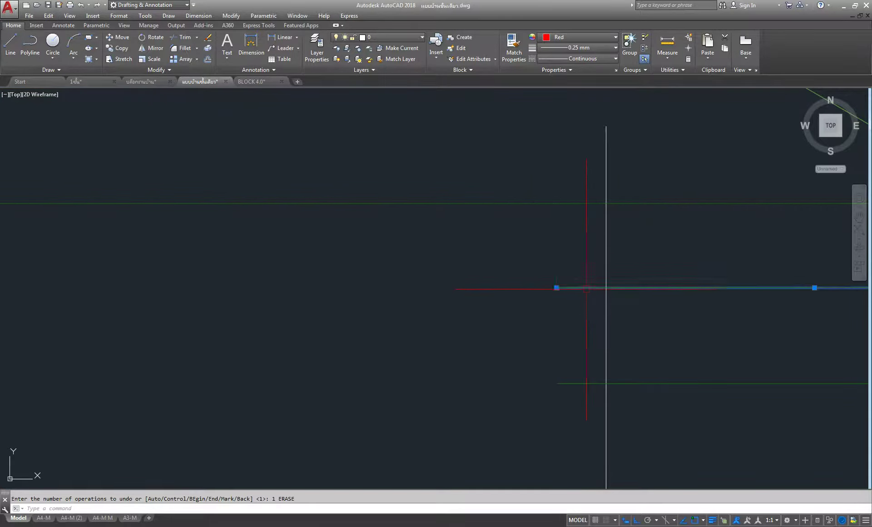
pyautogui.click(556, 287)
pyautogui.scroll(-3, 606, 287)
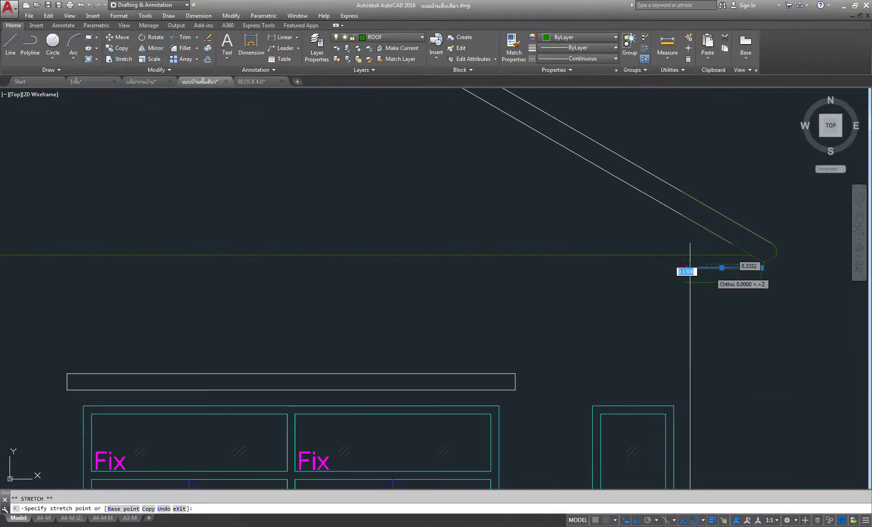
pyautogui.scroll(-3, 691, 270)
pyautogui.scroll(2, 321, 253)
pyautogui.moveTo(321, 253); pyautogui.dragTo(636, 254, button='middle')
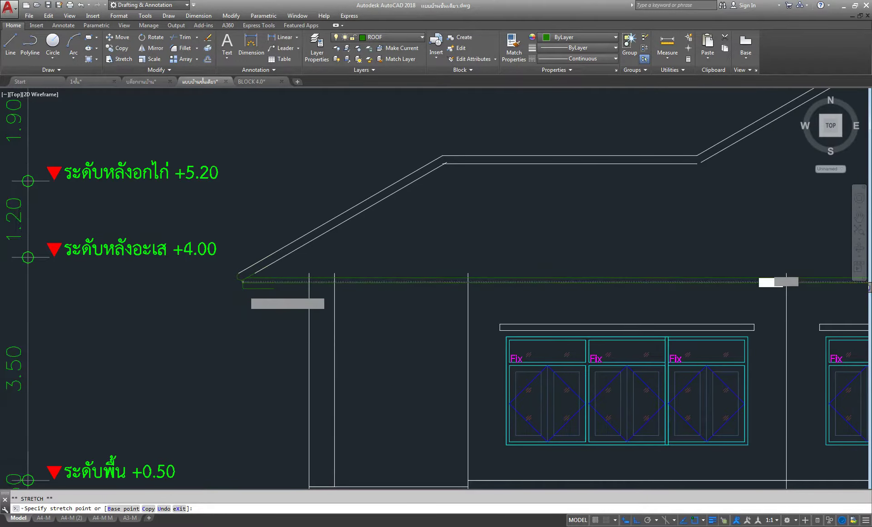
pyautogui.scroll(4, 248, 284)
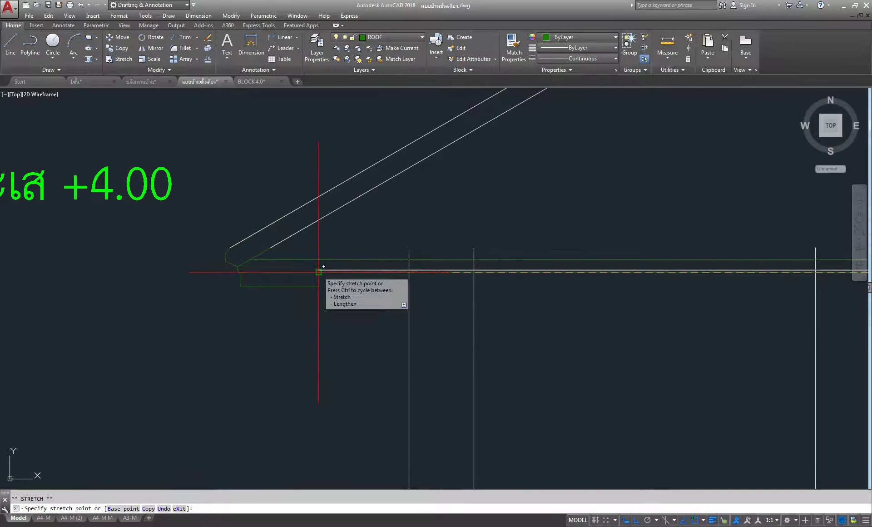
pyautogui.click(319, 272)
pyautogui.press('Escape')
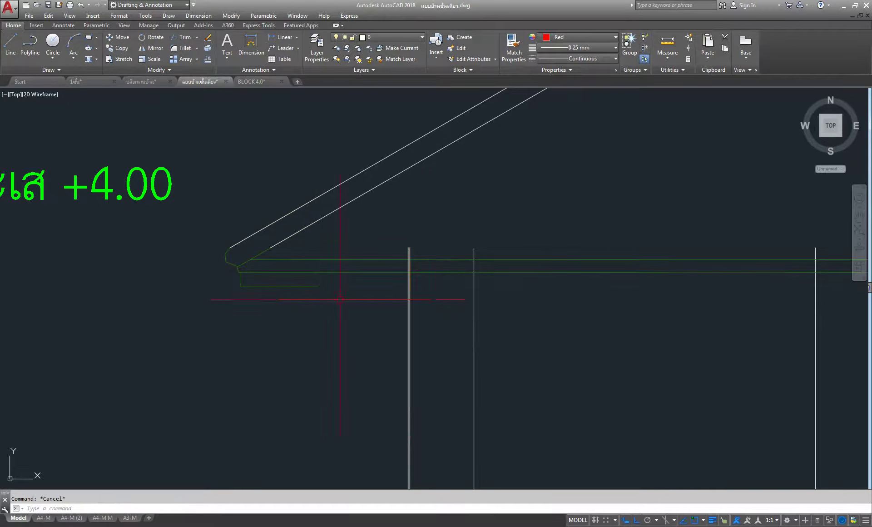
# Step: Grip-stretch the short red line under the eave out to the right roof edge
pyautogui.click(297, 284)
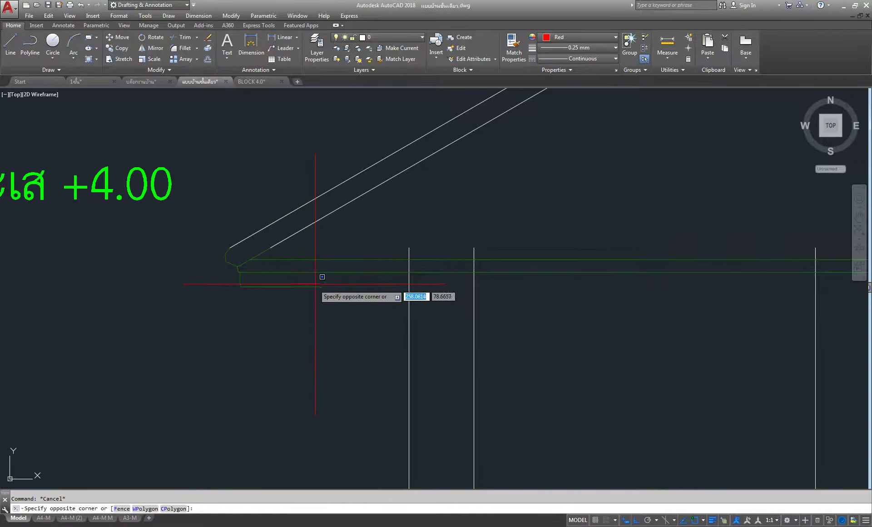
pyautogui.click(292, 290)
pyautogui.click(318, 286)
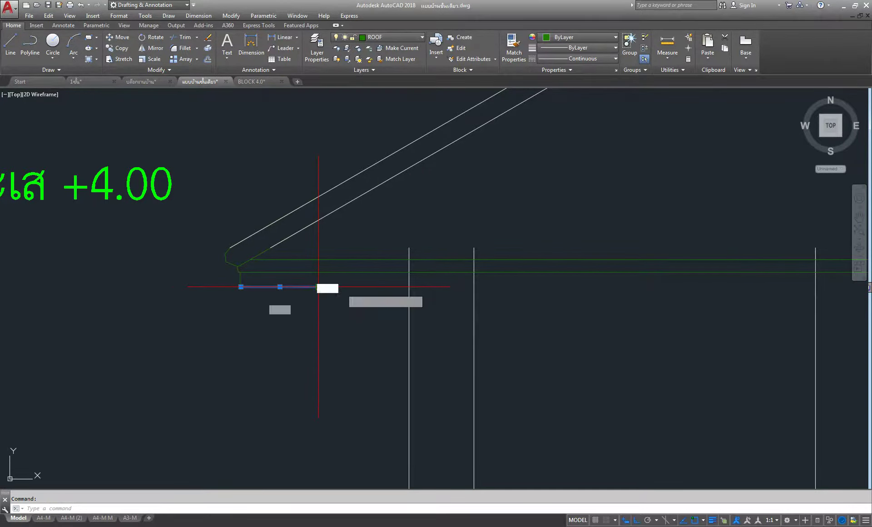
pyautogui.scroll(-5, 321, 286)
pyautogui.scroll(-2, 336, 283)
pyautogui.scroll(6, 749, 277)
pyautogui.scroll(2, 701, 268)
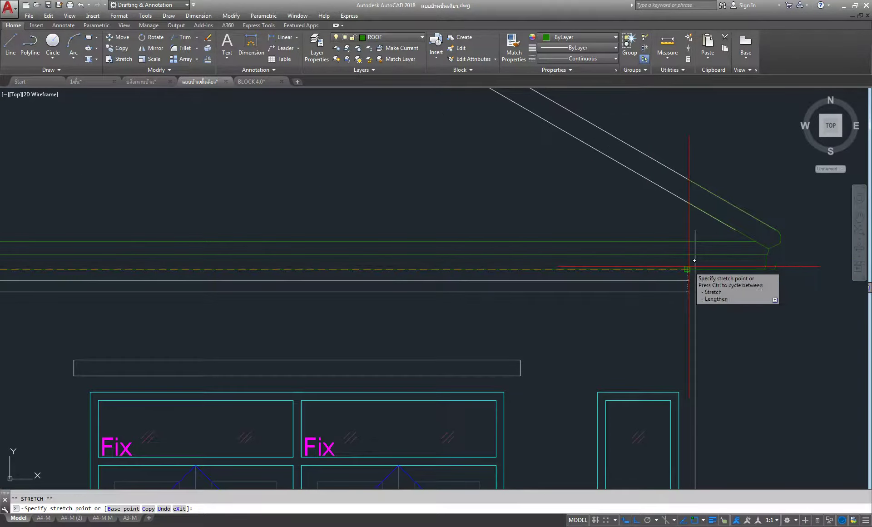
pyautogui.click(688, 269)
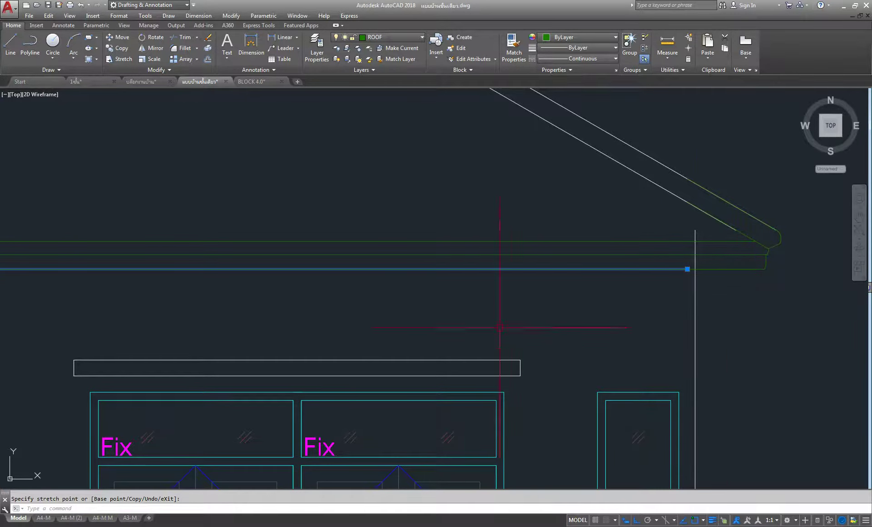
pyautogui.scroll(-2, 527, 218)
pyautogui.press('Escape')
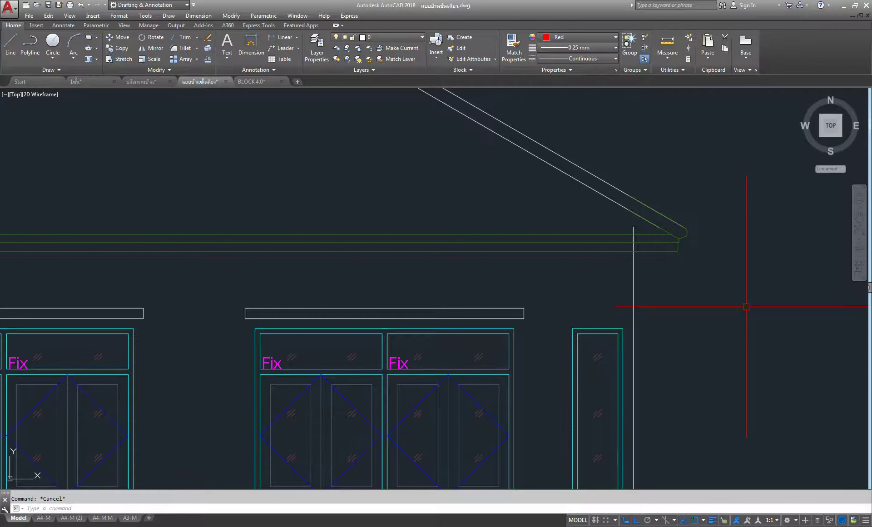
# Step: Mirror the spare hatched hip roof about a vertical line, erasing the original
pyautogui.scroll(-10, 746, 306)
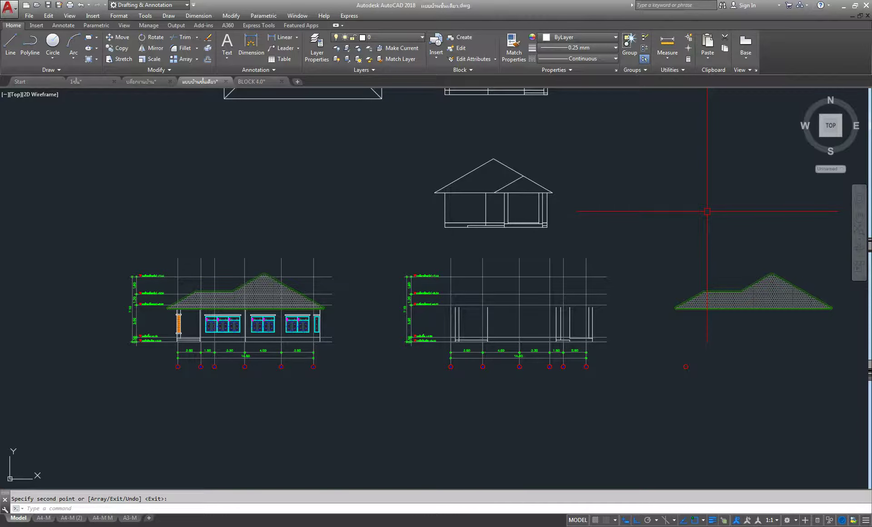
pyautogui.moveTo(724, 300); pyautogui.dragTo(613, 290, button='middle')
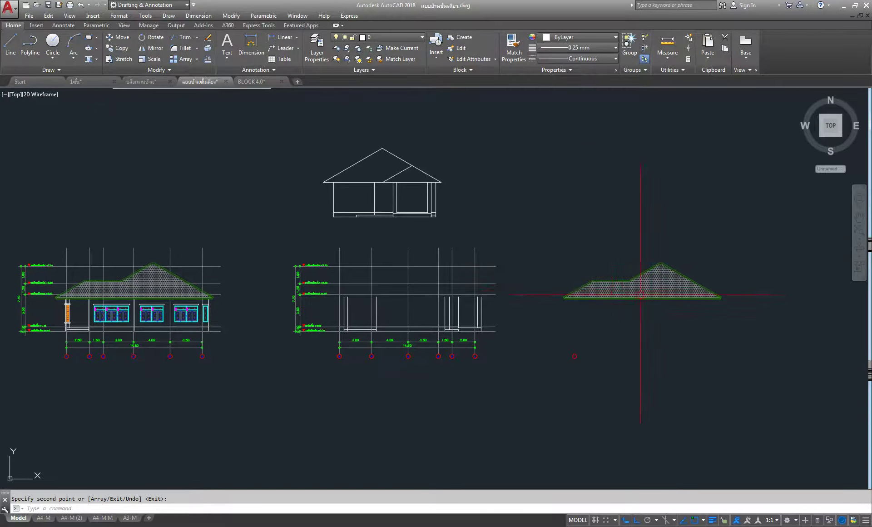
pyautogui.scroll(2, 668, 302)
pyautogui.moveTo(668, 303); pyautogui.dragTo(557, 303, button='middle')
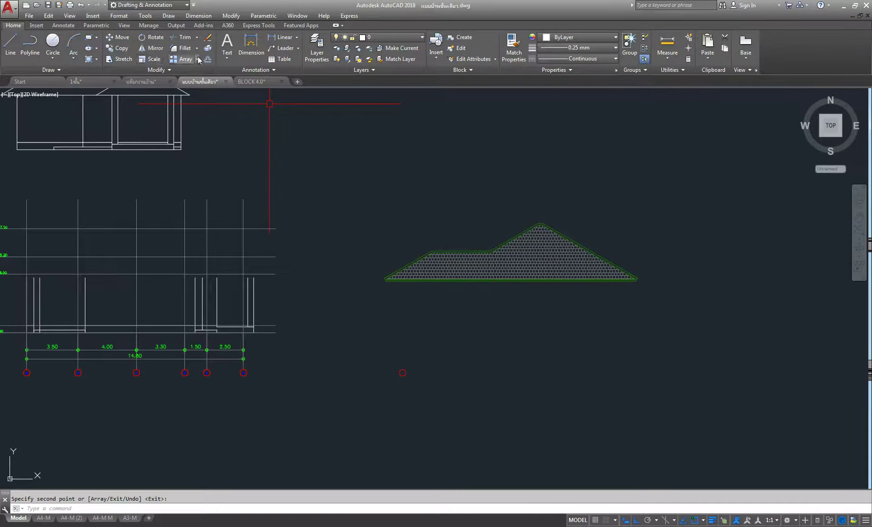
pyautogui.click(150, 48)
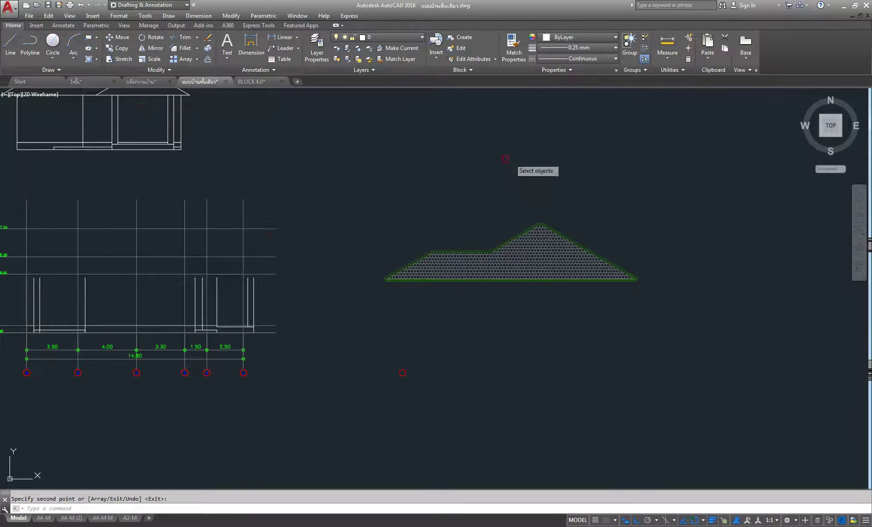
pyautogui.click(652, 151)
pyautogui.click(322, 435)
pyautogui.press('Return')
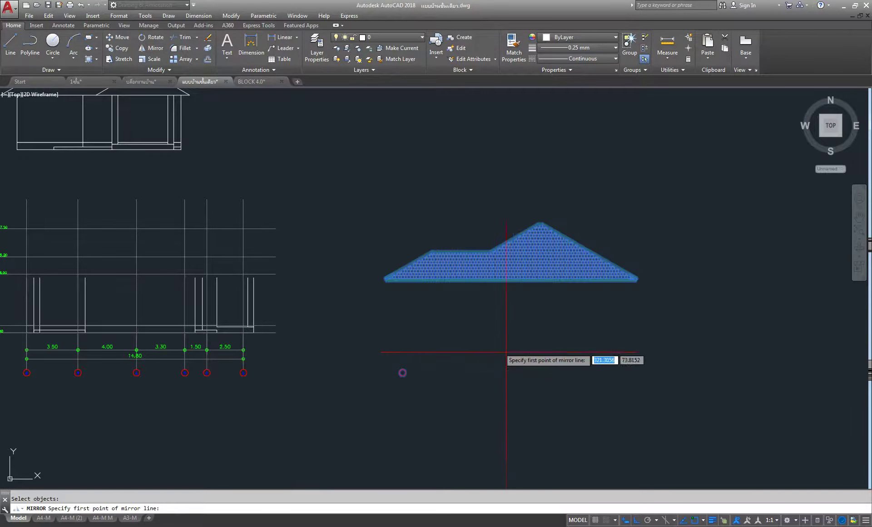
pyautogui.click(506, 334)
pyautogui.click(516, 160)
pyautogui.press('Down')
pyautogui.press('Return')
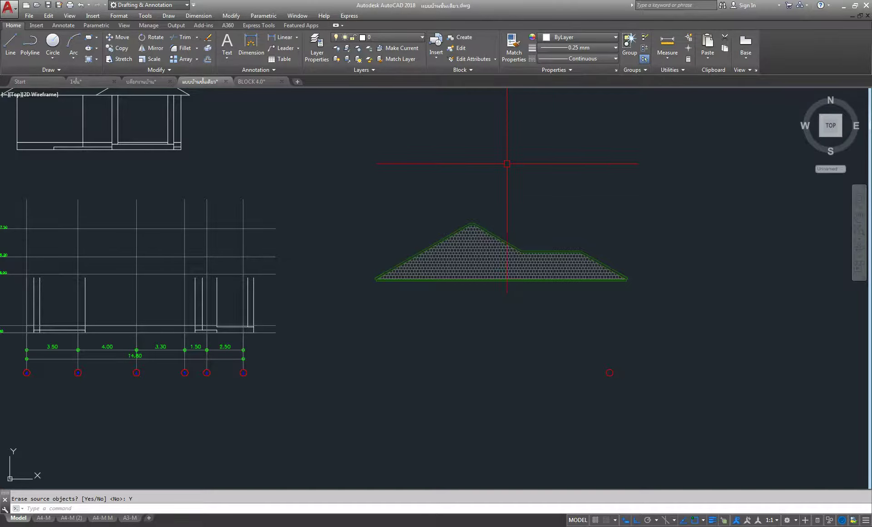
pyautogui.click(121, 41)
# Step: Move the flipped roof from its grid bubble onto grid bubble 1 of the second elevation
pyautogui.click(541, 269)
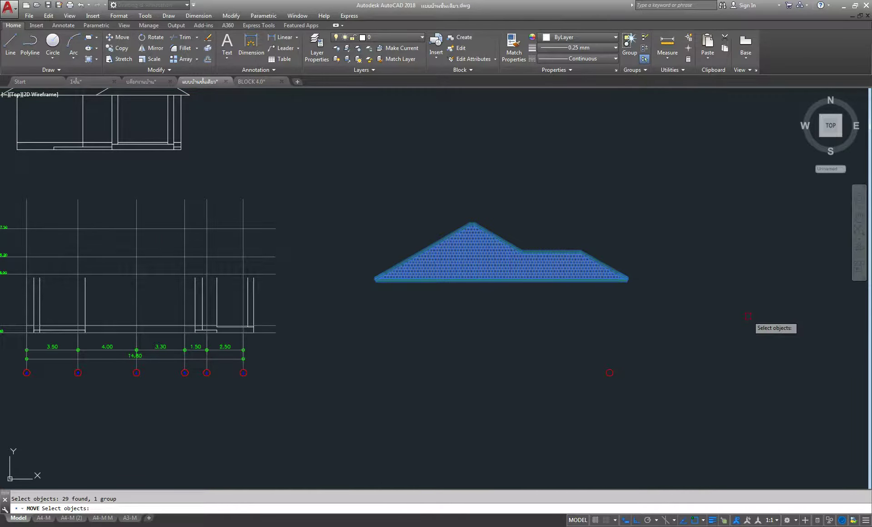
pyautogui.press('Return')
pyautogui.scroll(5, 613, 376)
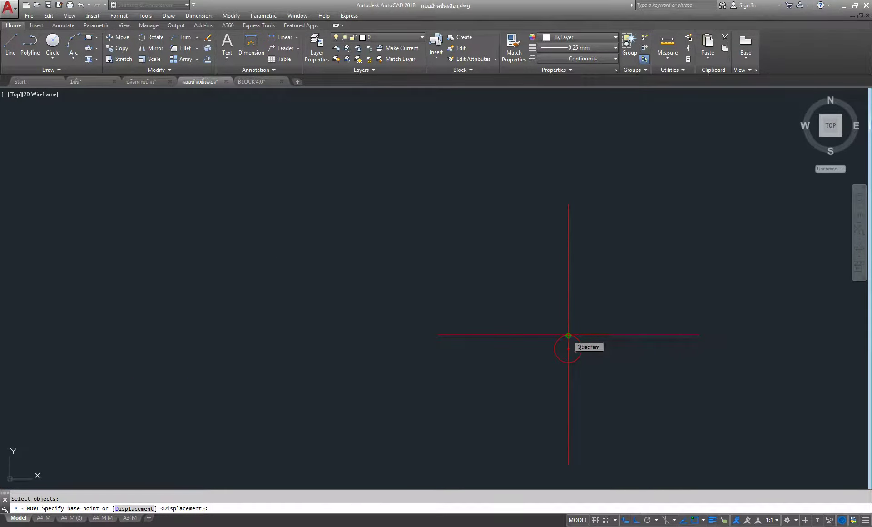
pyautogui.click(569, 335)
pyautogui.scroll(-5, 595, 323)
pyautogui.scroll(8, 290, 295)
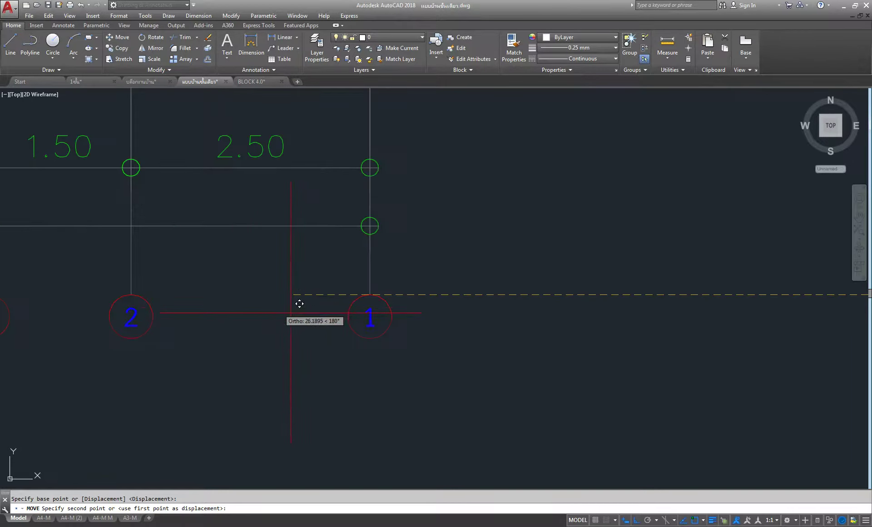
pyautogui.click(369, 294)
# Step: Window-select the placed roof again and review it on the elevation
pyautogui.rightClick(557, 259)
pyautogui.click(521, 273)
pyautogui.click(537, 292)
pyautogui.scroll(-5, 541, 293)
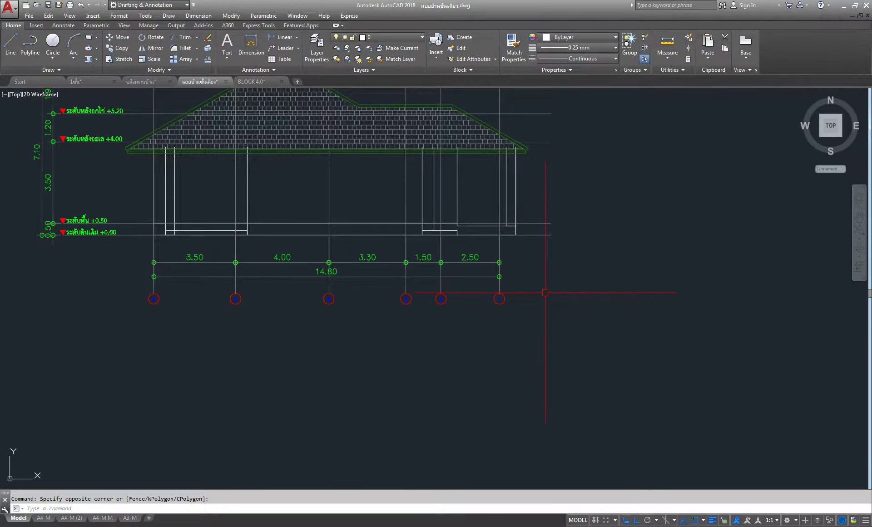
pyautogui.scroll(2, 545, 302)
pyautogui.scroll(3, 245, 182)
pyautogui.scroll(3, 109, 221)
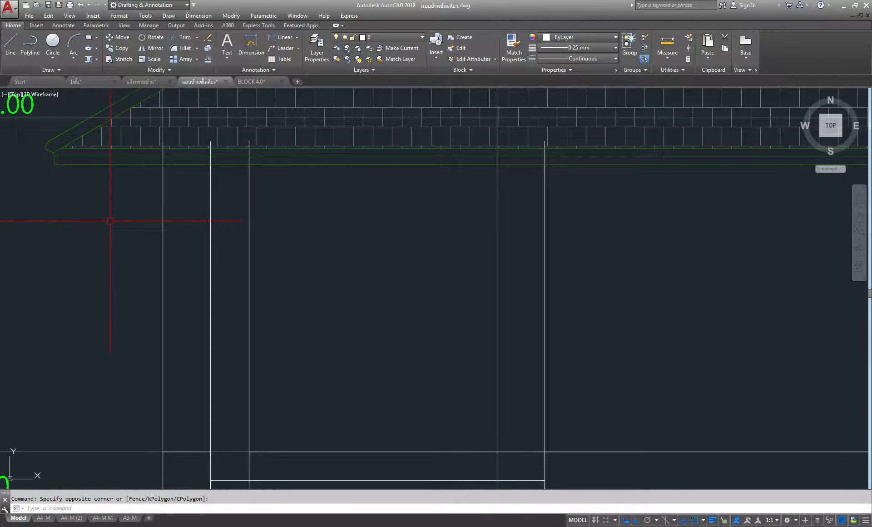
pyautogui.scroll(-5, 205, 204)
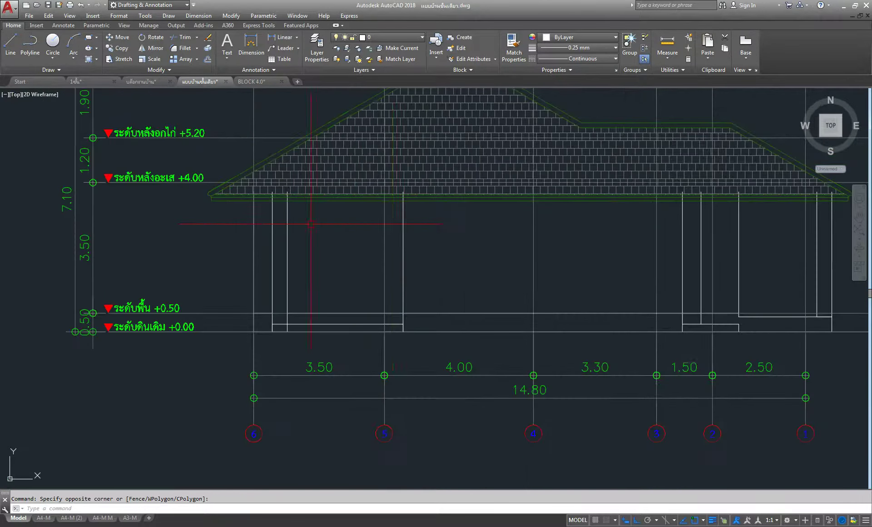
pyautogui.scroll(1, 552, 236)
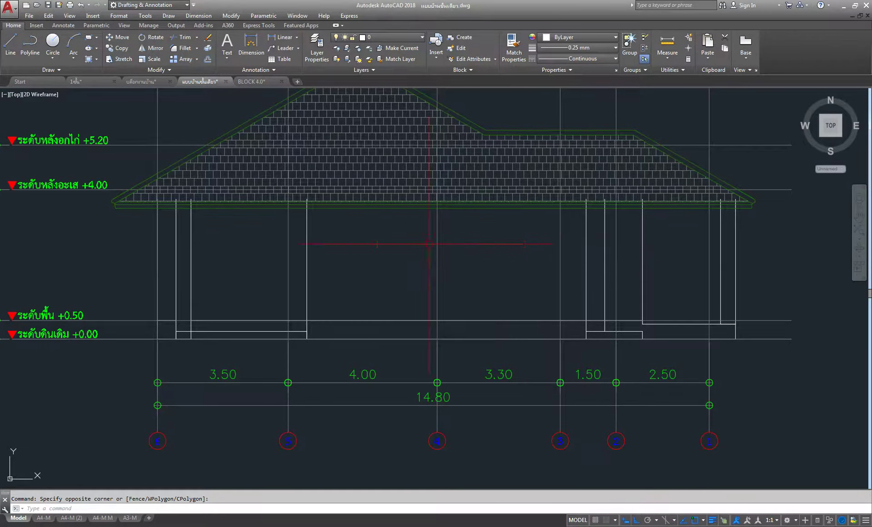
pyautogui.scroll(3, 271, 221)
# Step: Ungroup the roof and set the eave underside line as the trim cutting edge
pyautogui.click(268, 186)
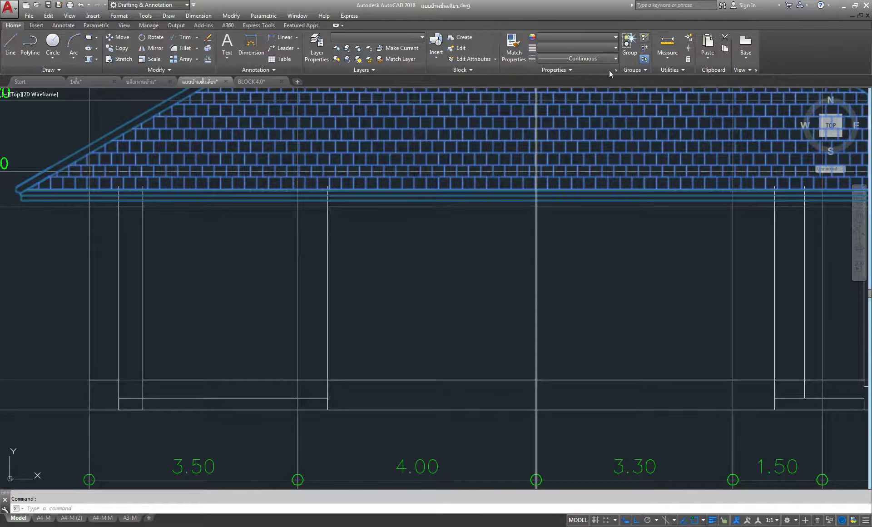
pyautogui.click(643, 37)
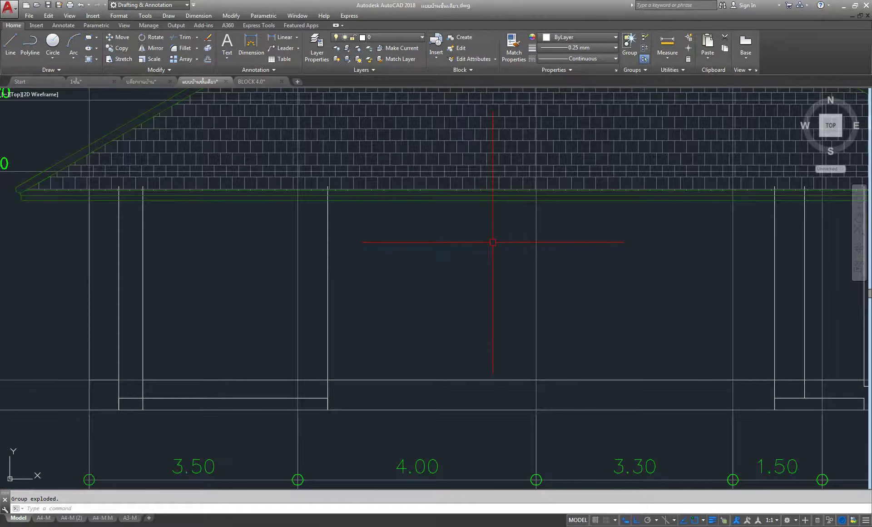
pyautogui.scroll(5, 97, 195)
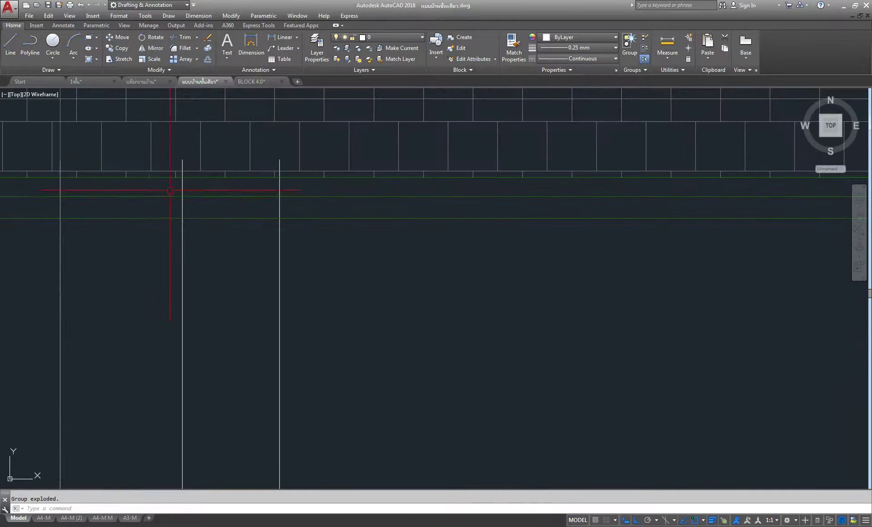
pyautogui.click(175, 42)
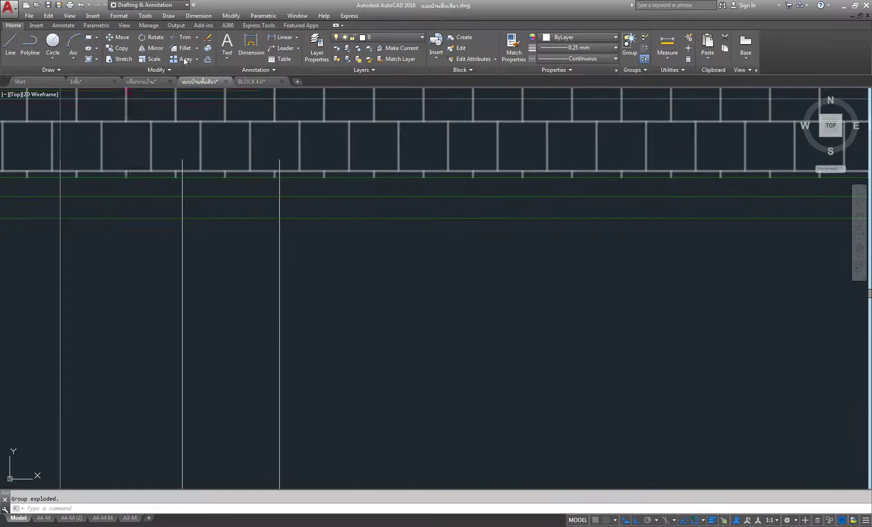
pyautogui.click(217, 216)
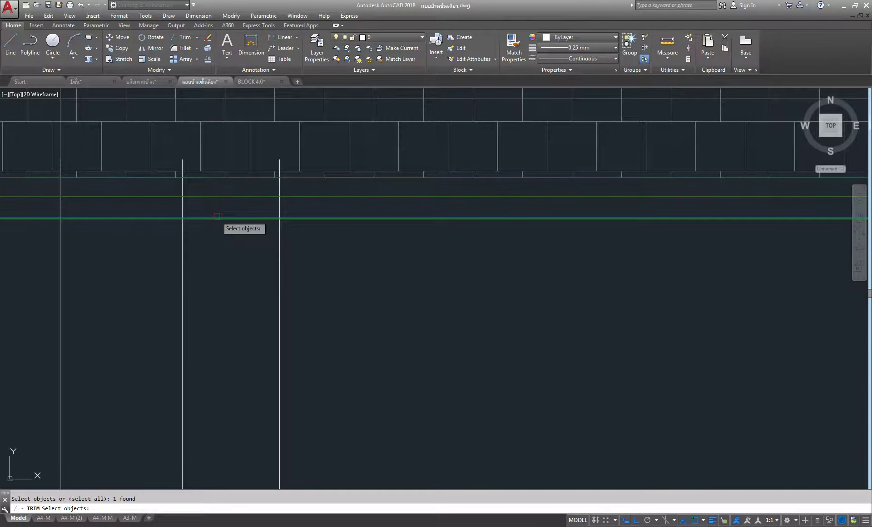
pyautogui.press('Return')
# Step: Trim the first three column lines back to the eave underside
pyautogui.click(182, 209)
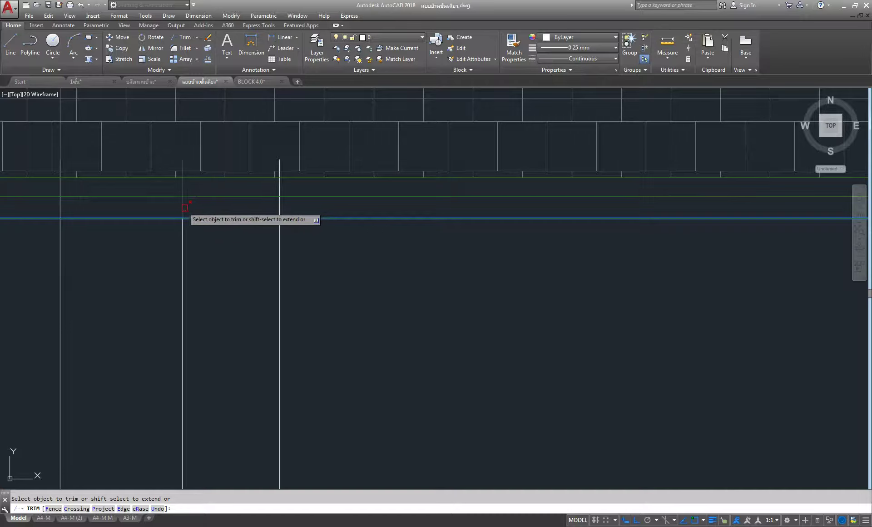
pyautogui.click(279, 207)
pyautogui.scroll(-2, 281, 207)
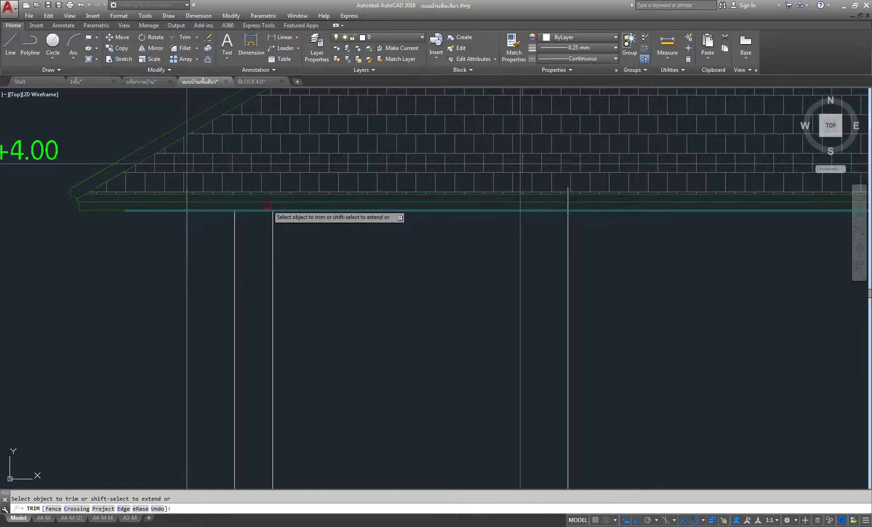
pyautogui.scroll(2, 507, 221)
pyautogui.click(468, 227)
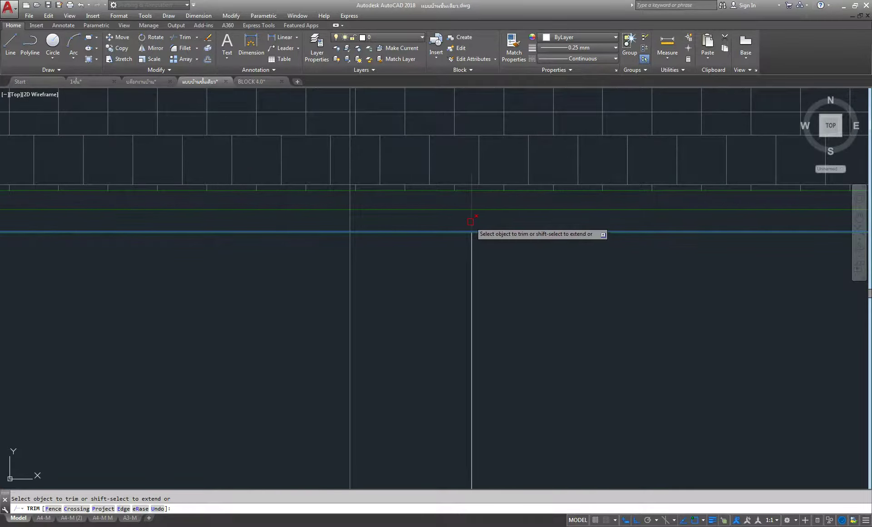
pyautogui.scroll(-3, 379, 204)
pyautogui.moveTo(590, 198); pyautogui.dragTo(630, 232, button='middle')
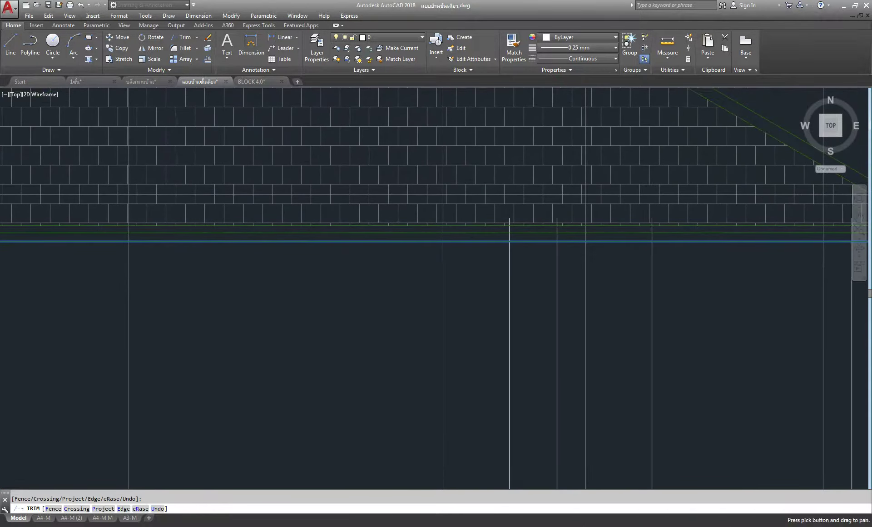
pyautogui.scroll(3, 629, 256)
# Step: Trim the remaining four column lines above the eave and end the trim
pyautogui.click(336, 207)
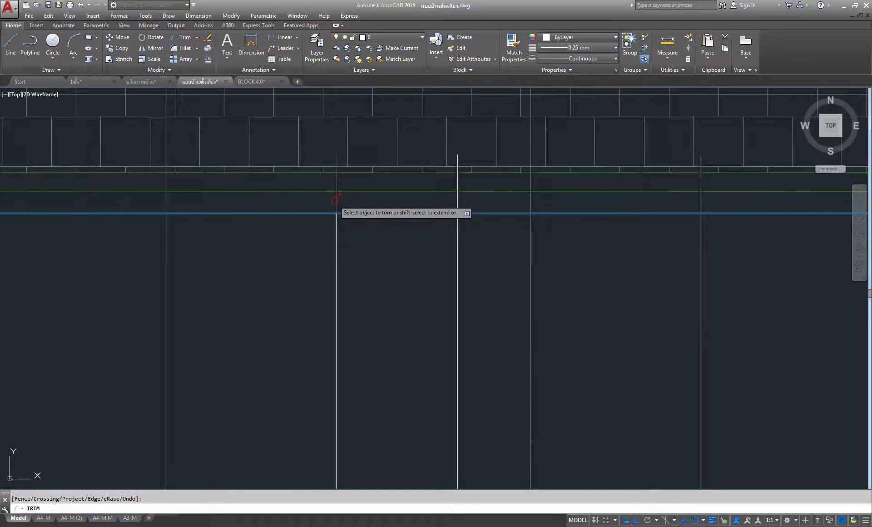
pyautogui.click(457, 204)
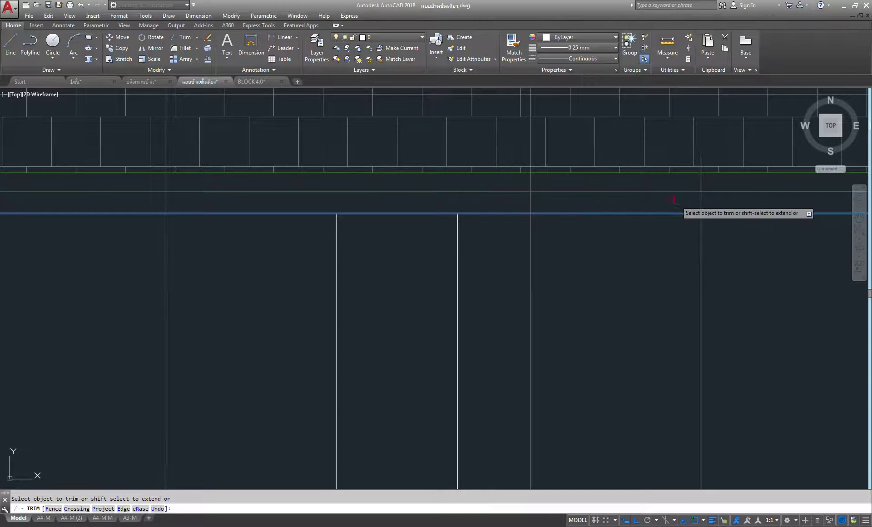
pyautogui.scroll(-5, 568, 208)
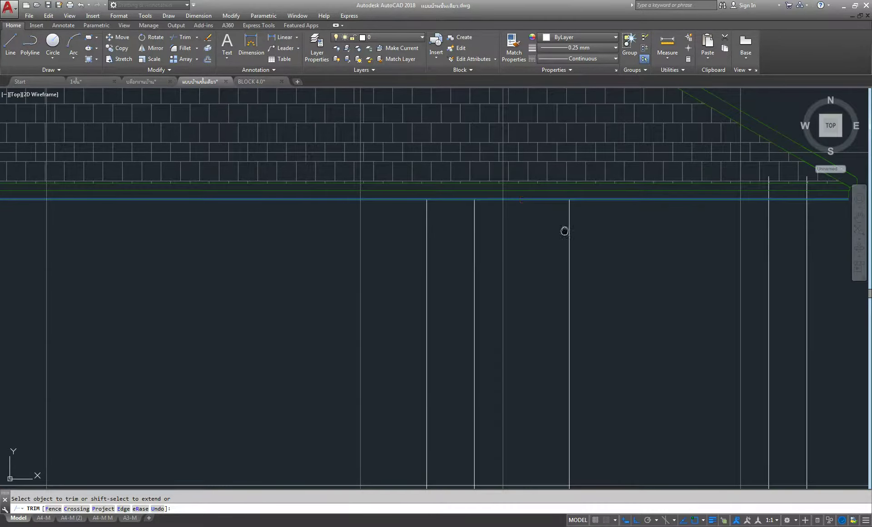
pyautogui.scroll(2, 645, 234)
pyautogui.scroll(3, 407, 277)
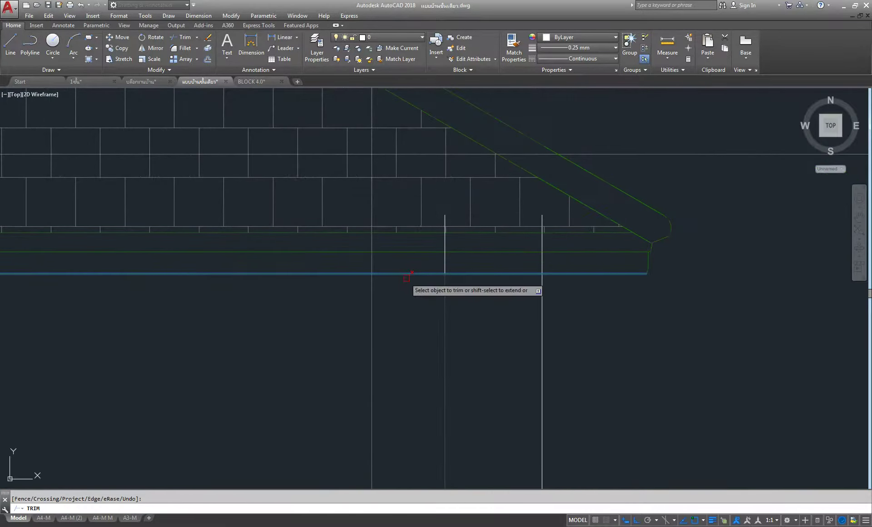
pyautogui.click(445, 257)
pyautogui.click(543, 265)
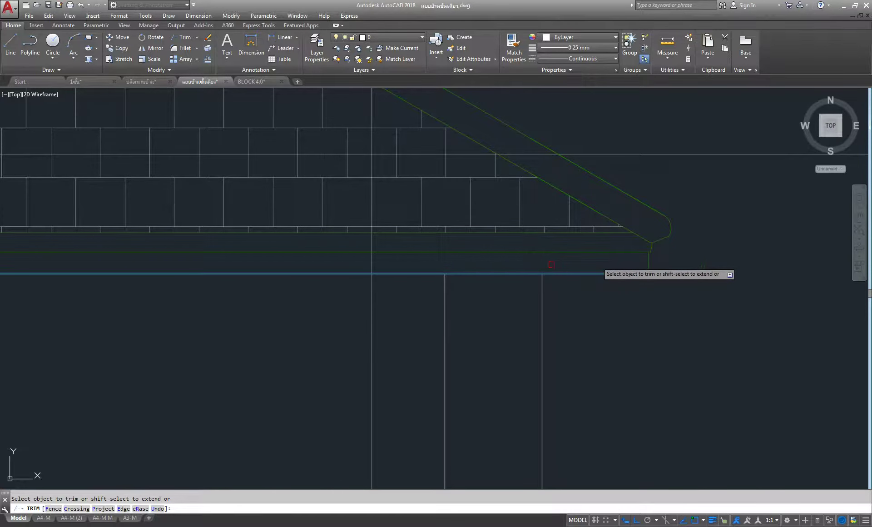
pyautogui.rightClick(738, 268)
pyautogui.click(751, 274)
pyautogui.scroll(-8, 757, 273)
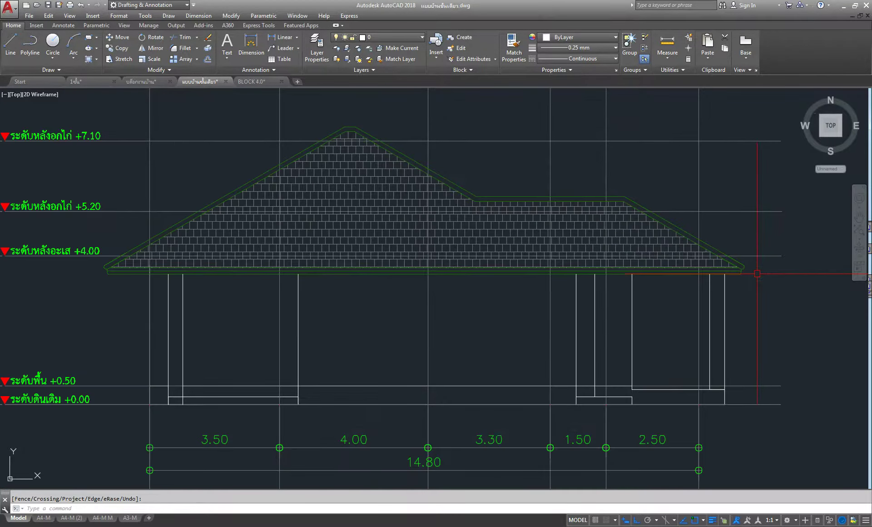
pyautogui.moveTo(429, 330); pyautogui.dragTo(474, 275, button='middle')
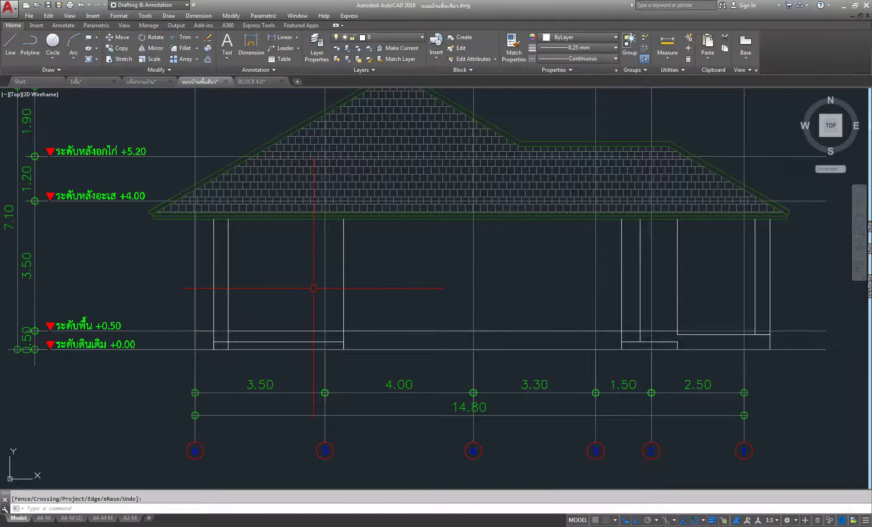
pyautogui.scroll(-5, 402, 263)
pyautogui.scroll(5, 337, 260)
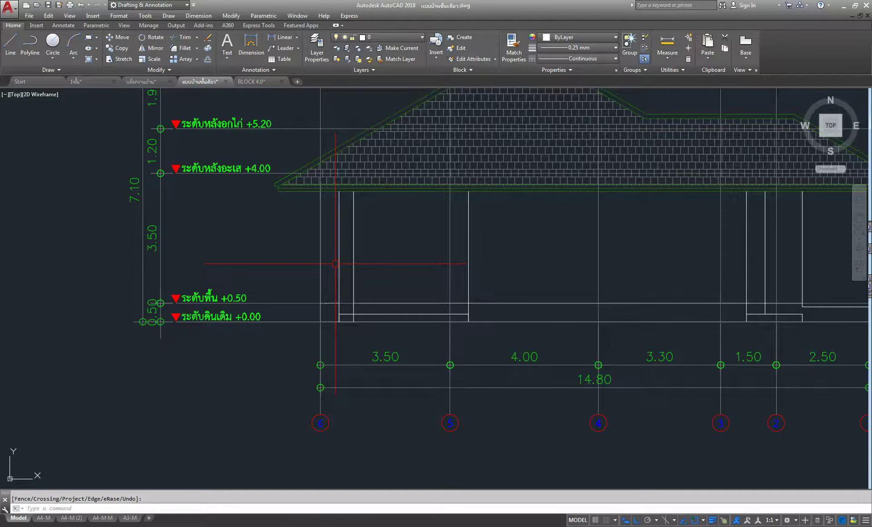
pyautogui.scroll(-4, 382, 263)
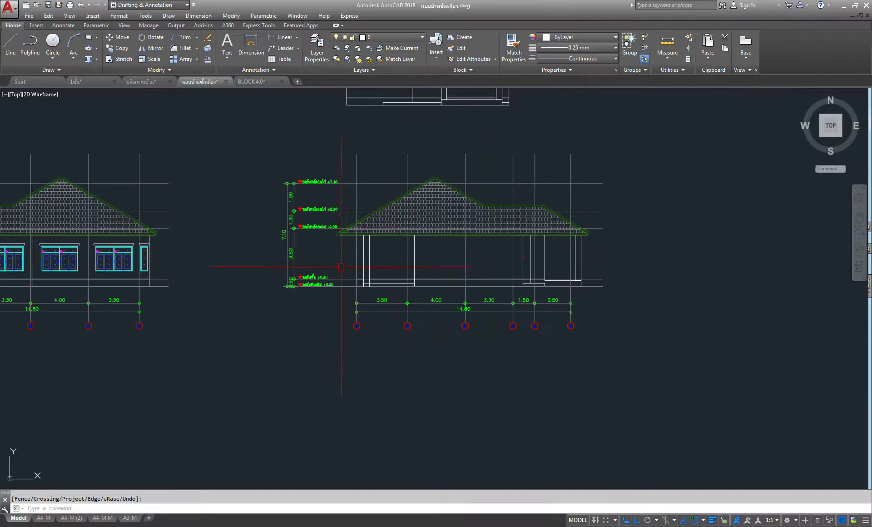
pyautogui.scroll(4, 341, 263)
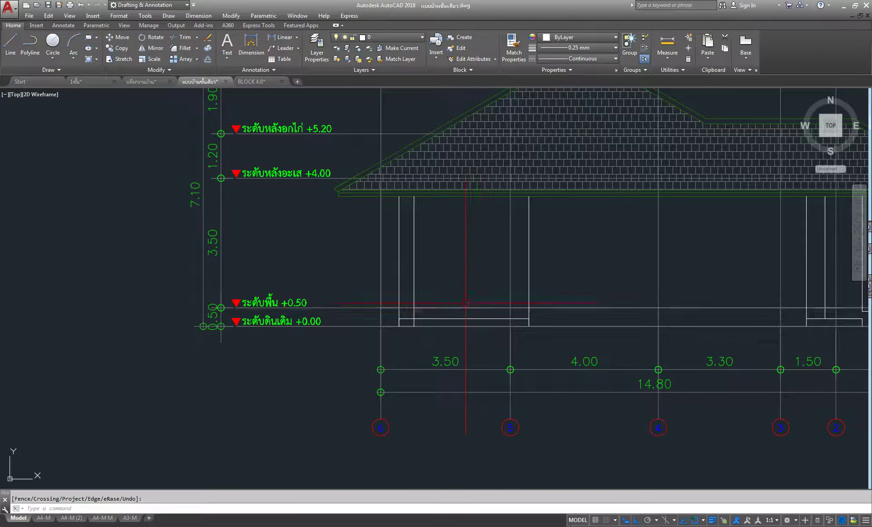
pyautogui.scroll(-2, 466, 302)
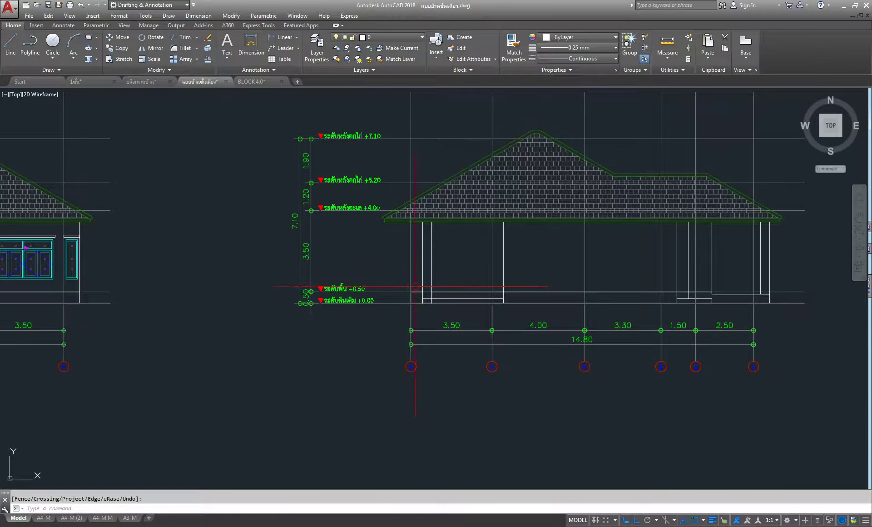
pyautogui.moveTo(461, 268)
pyautogui.mouseDown(button='middle')
pyautogui.moveTo(469, 276)
pyautogui.moveTo(519, 276)
pyautogui.mouseUp(button='middle')
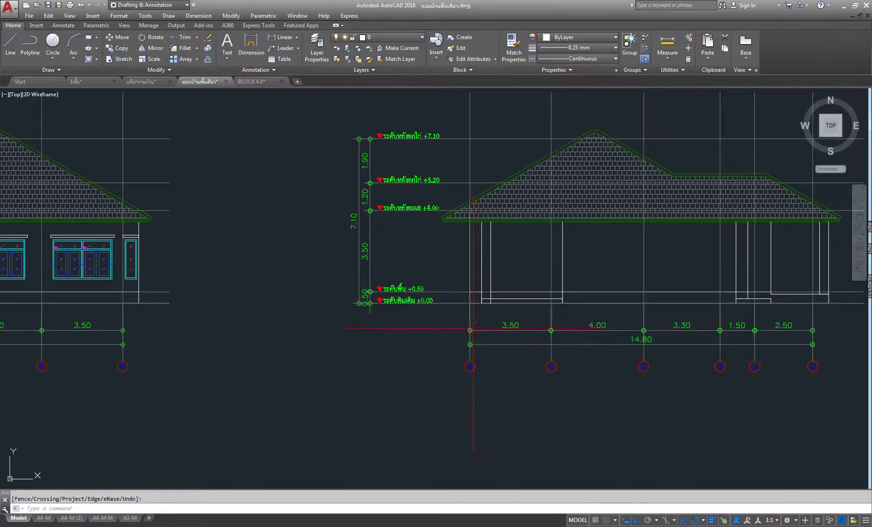
pyautogui.scroll(-1, 473, 319)
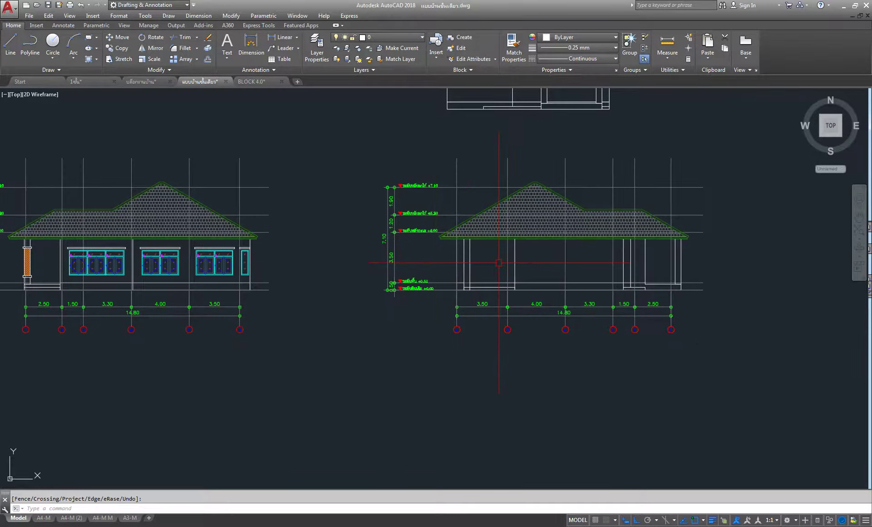
pyautogui.scroll(1, 489, 309)
pyautogui.moveTo(434, 256); pyautogui.dragTo(477, 266, button='middle')
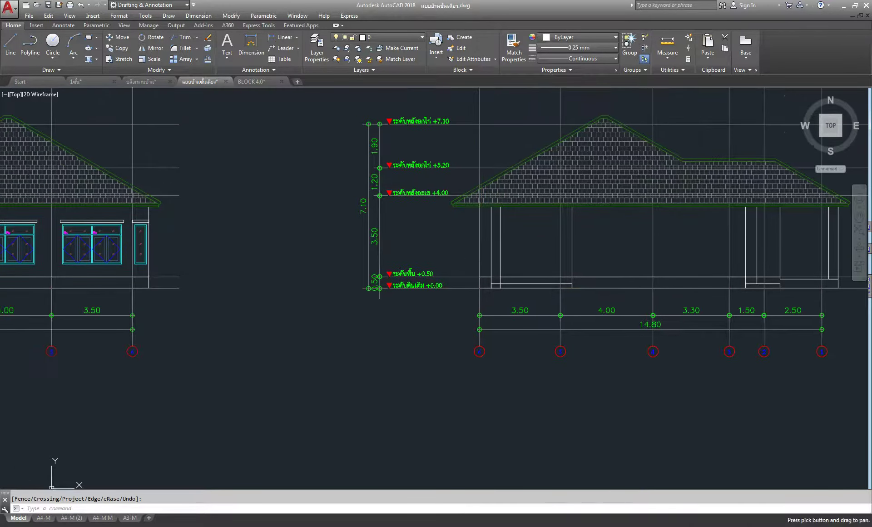
pyautogui.scroll(2, 477, 234)
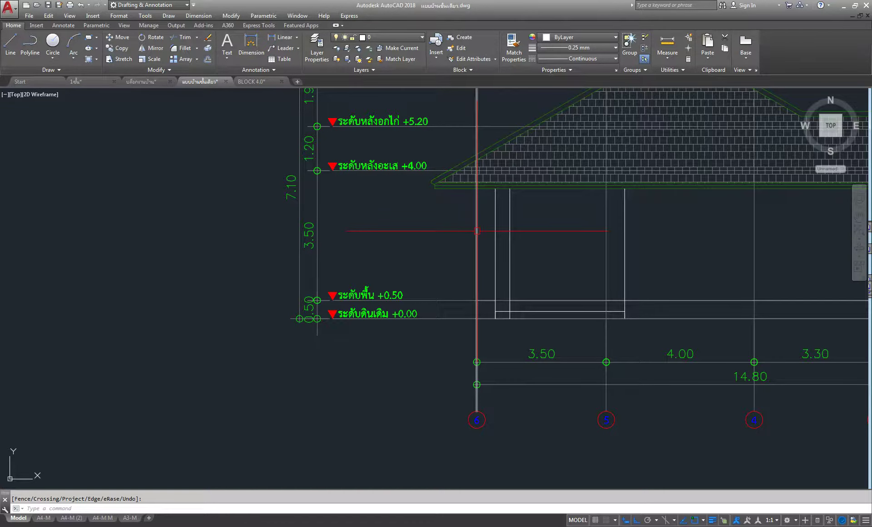
pyautogui.moveTo(494, 299); pyautogui.dragTo(427, 324, button='middle')
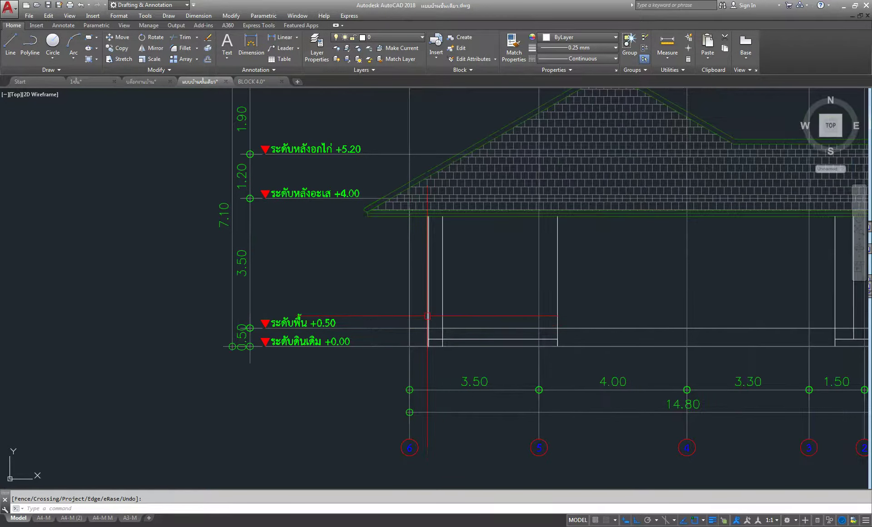
pyautogui.scroll(-2, 422, 326)
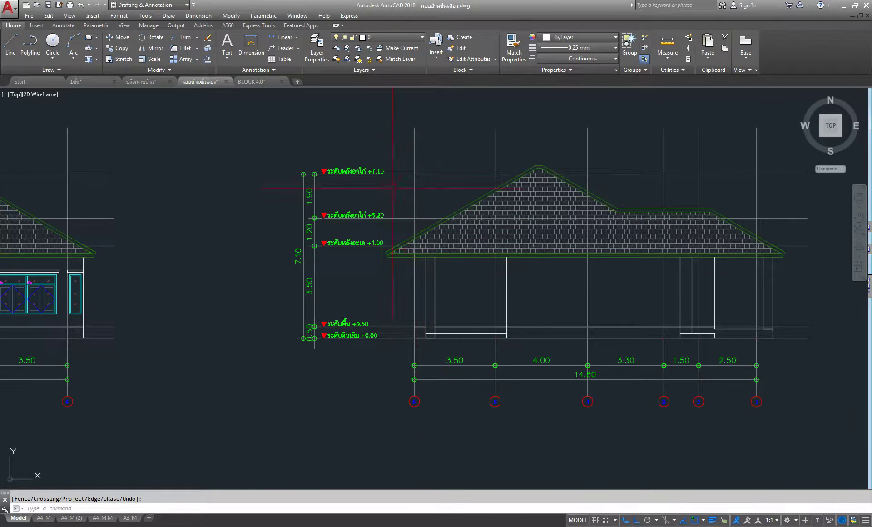
# Step: Move the whole second elevation 0.1 units to the left
pyautogui.click(385, 113)
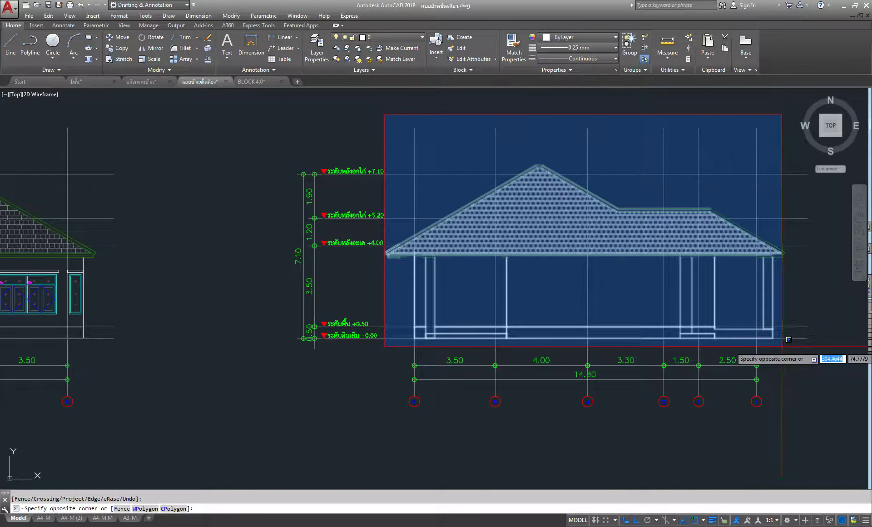
pyautogui.click(793, 351)
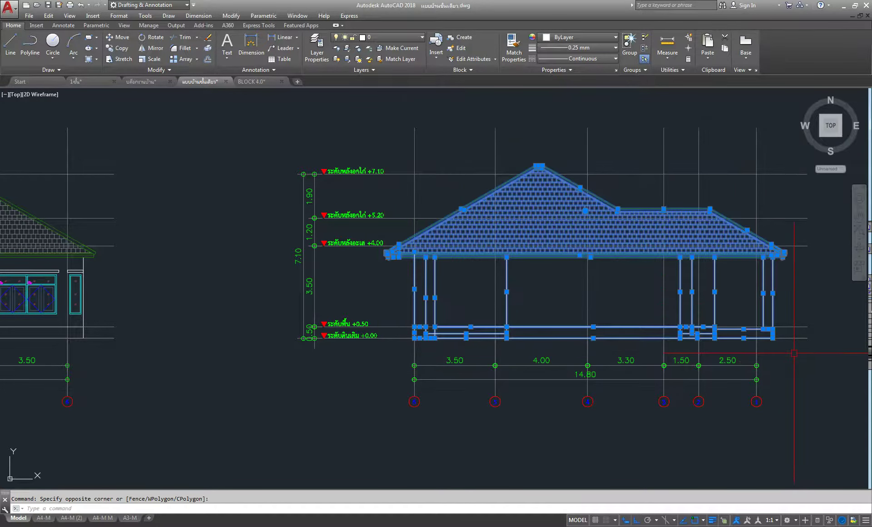
pyautogui.click(119, 41)
pyautogui.click(359, 120)
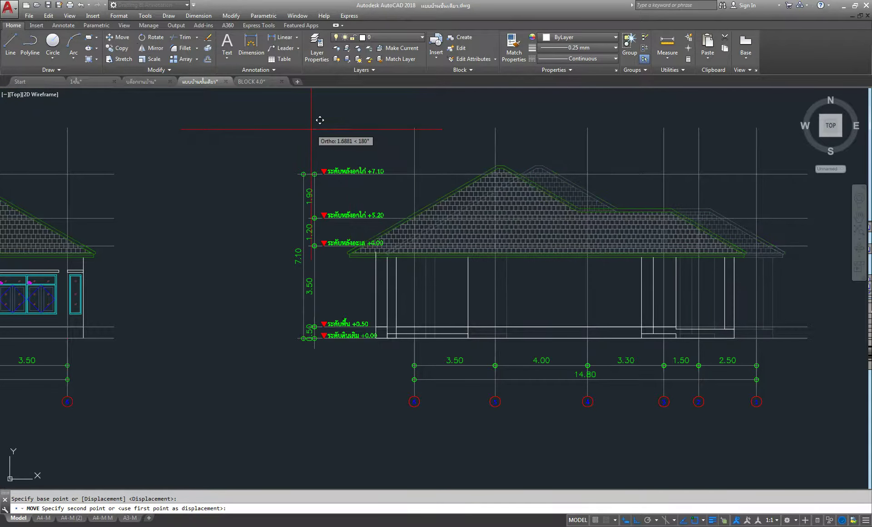
pyautogui.write('.1')
pyautogui.press('Return')
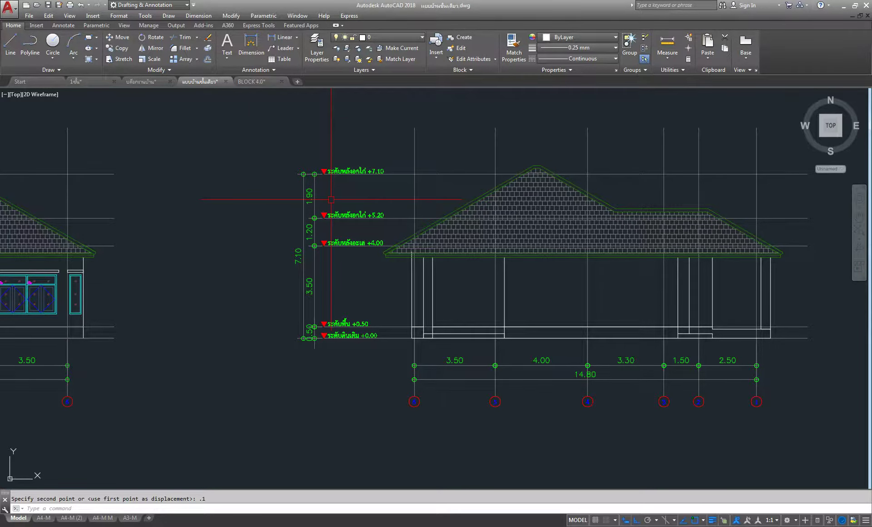
# Step: Move the elevation's leftmost vertical wall line 0.1 units to the left
pyautogui.scroll(5, 331, 199)
pyautogui.scroll(2, 425, 296)
pyautogui.moveTo(424, 296); pyautogui.dragTo(447, 318, button='middle')
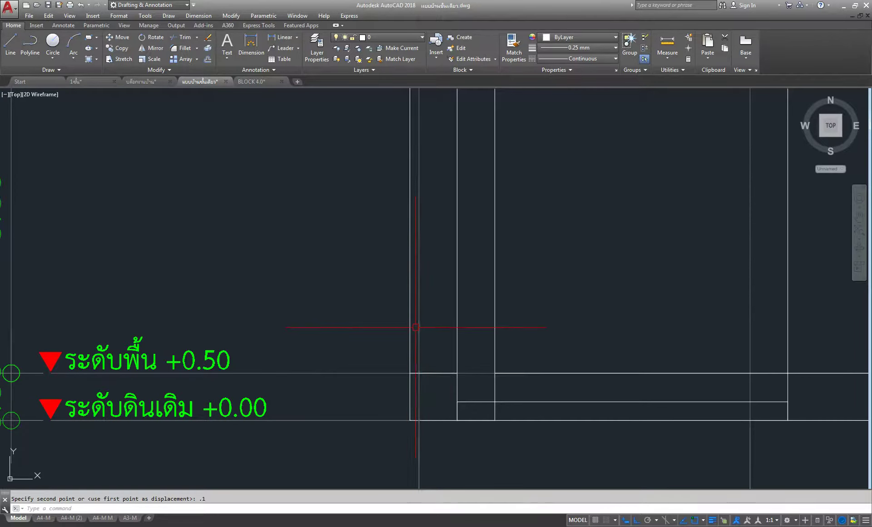
pyautogui.click(410, 310)
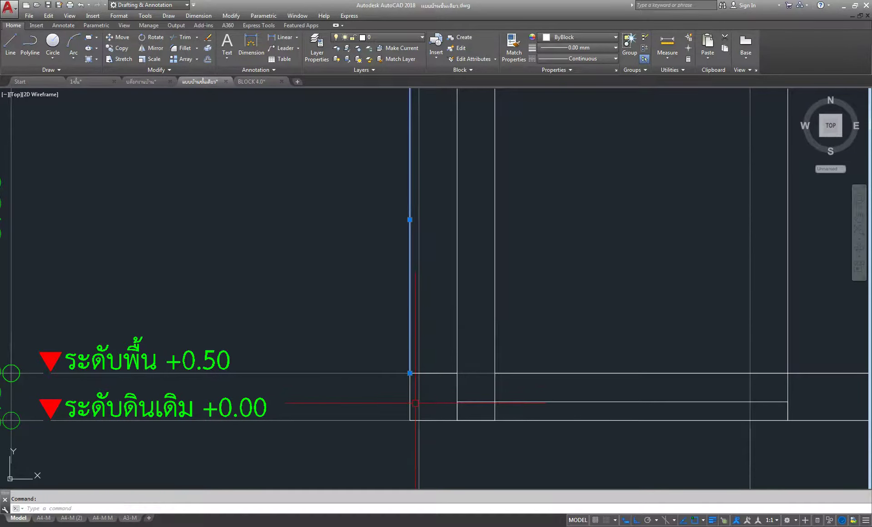
pyautogui.click(122, 40)
pyautogui.click(296, 185)
pyautogui.write('1')
pyautogui.press('Return')
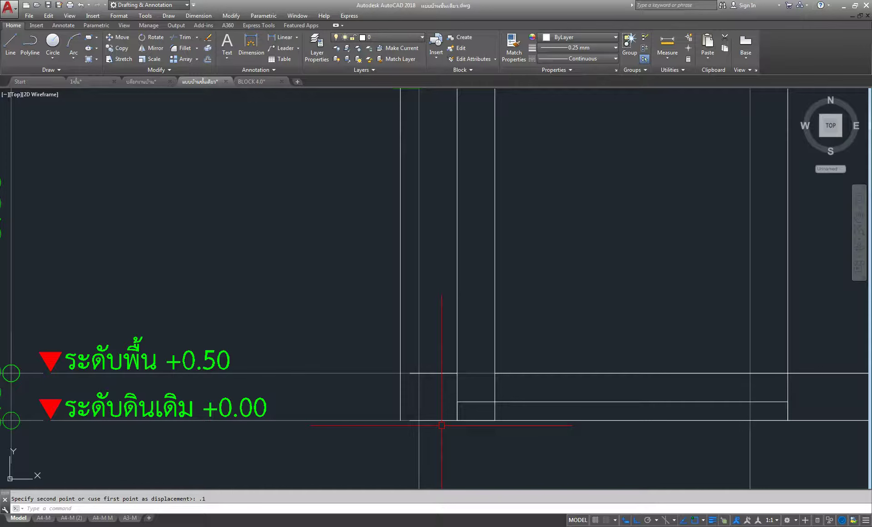
pyautogui.scroll(2, 416, 414)
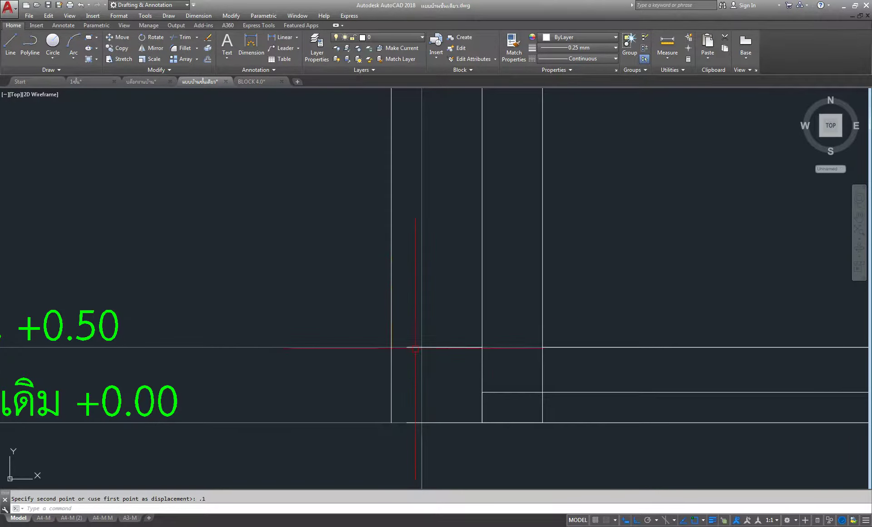
pyautogui.scroll(-5, 391, 304)
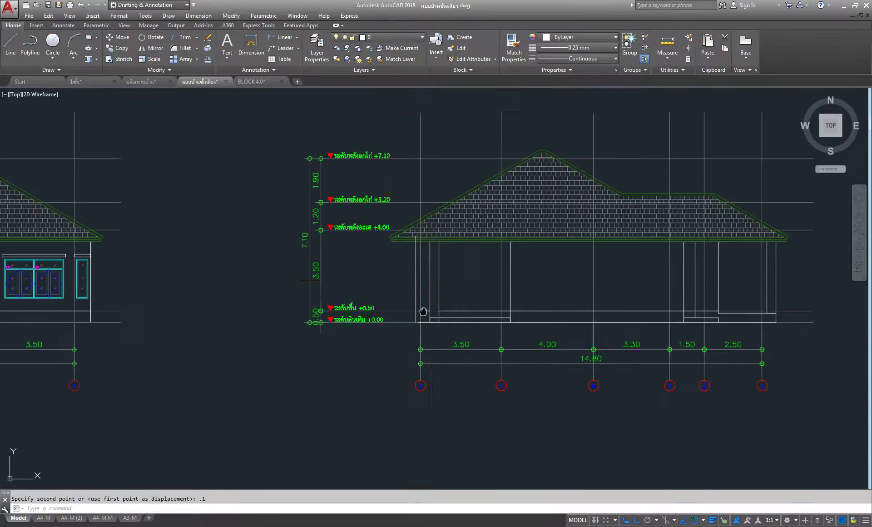
pyautogui.moveTo(390, 304); pyautogui.dragTo(390, 363, button='middle')
pyautogui.click(386, 38)
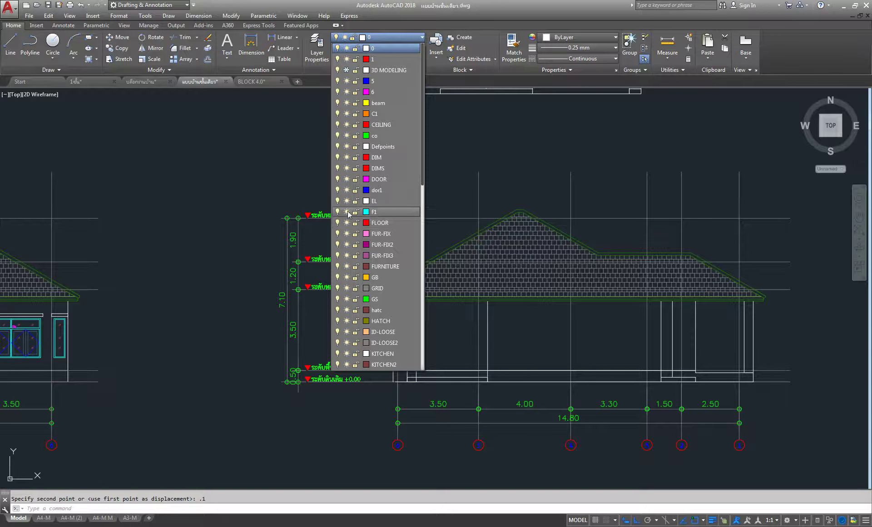
# Step: Freeze the GRID layer and cancel an unneeded Extend command
pyautogui.click(347, 290)
pyautogui.scroll(4, 371, 404)
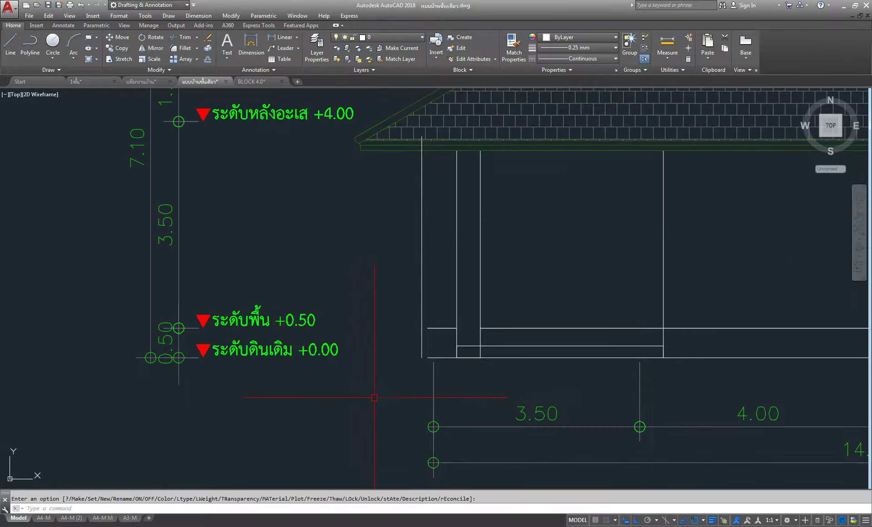
pyautogui.click(198, 39)
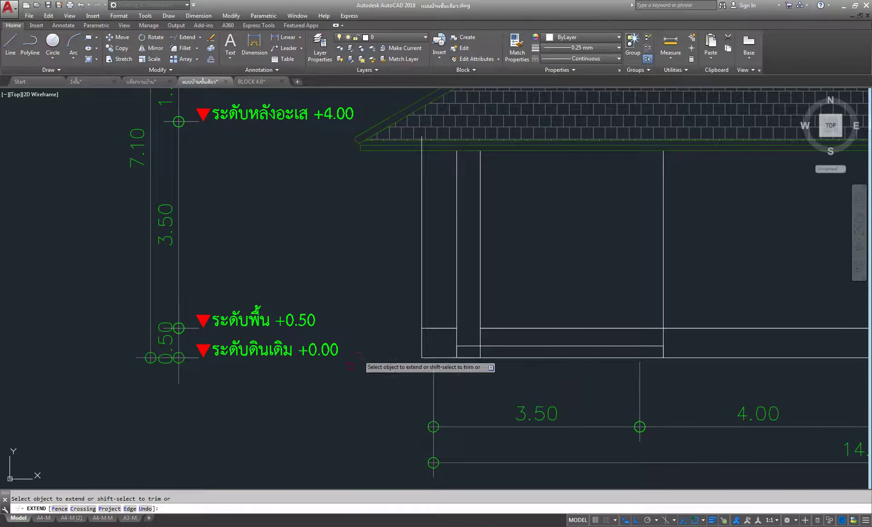
pyautogui.rightClick(369, 244)
pyautogui.click(389, 250)
pyautogui.scroll(4, 444, 162)
pyautogui.scroll(2, 365, 159)
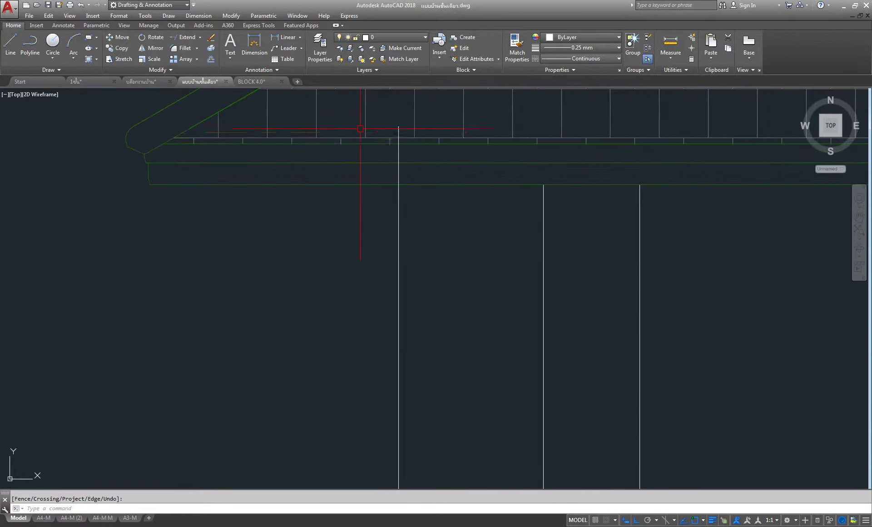
# Step: Trim the three column-line segments running through the eave
pyautogui.click(200, 37)
pyautogui.click(186, 50)
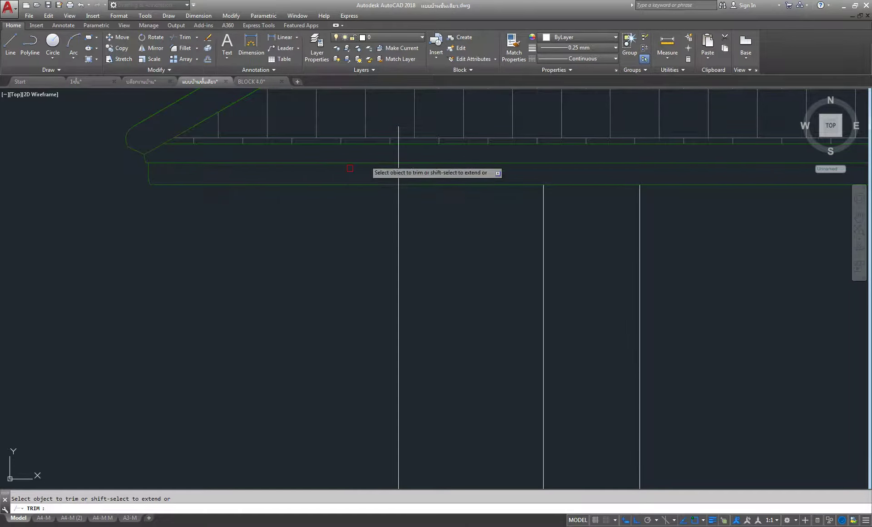
pyautogui.scroll(4, 399, 125)
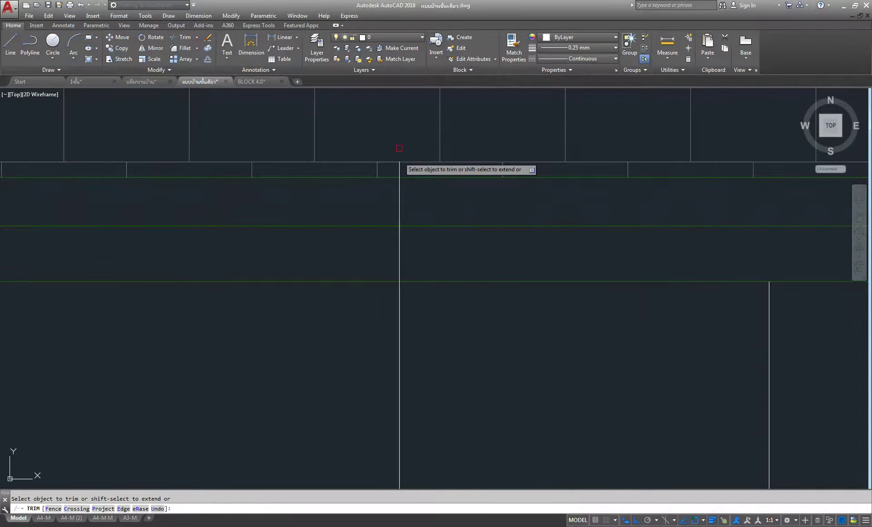
pyautogui.click(399, 170)
pyautogui.click(400, 191)
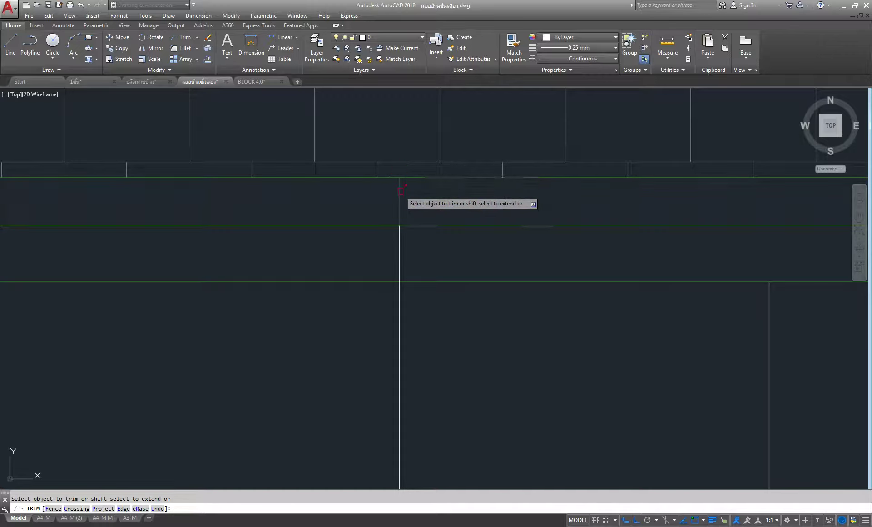
pyautogui.click(399, 243)
pyautogui.rightClick(333, 321)
pyautogui.click(350, 333)
pyautogui.scroll(-3, 356, 314)
pyautogui.scroll(-1, 359, 313)
pyautogui.moveTo(321, 434)
pyautogui.mouseDown(button='middle')
pyautogui.moveTo(321, 312)
pyautogui.moveTo(350, 307)
pyautogui.mouseUp(button='middle')
pyautogui.scroll(-2, 358, 302)
pyautogui.scroll(-1, 527, 325)
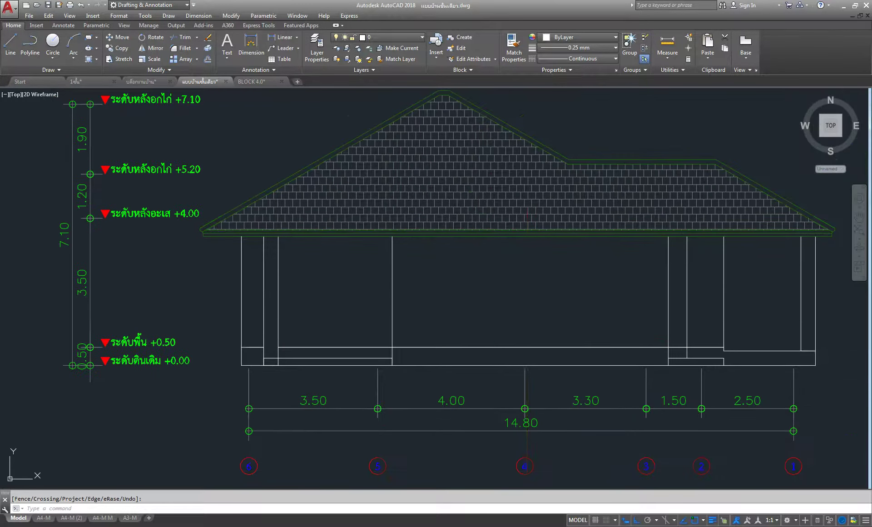
pyautogui.moveTo(527, 325); pyautogui.dragTo(424, 329, button='middle')
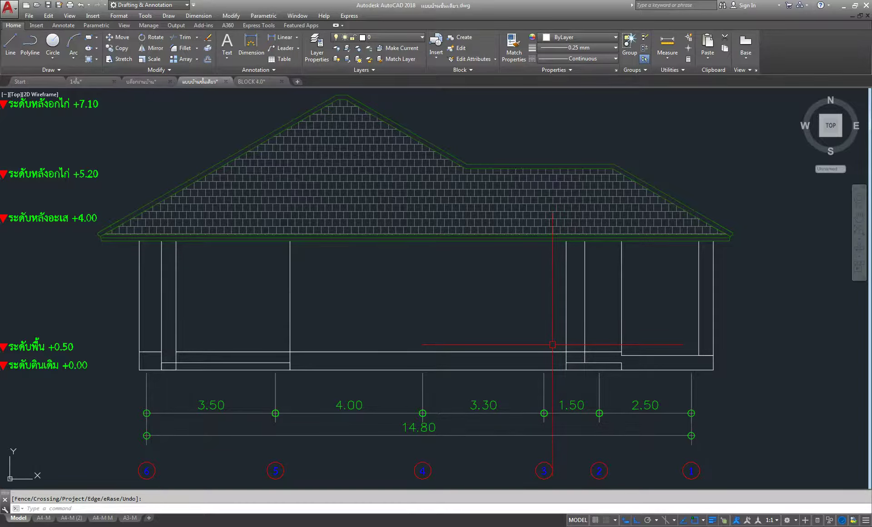
# Step: Thaw the GRID layer from the Home ribbon's Layer list so the grid lines reappear
pyautogui.scroll(-3, 553, 344)
pyautogui.scroll(5, 414, 341)
pyautogui.scroll(-1, 415, 340)
pyautogui.scroll(-3, 446, 354)
pyautogui.scroll(1, 336, 174)
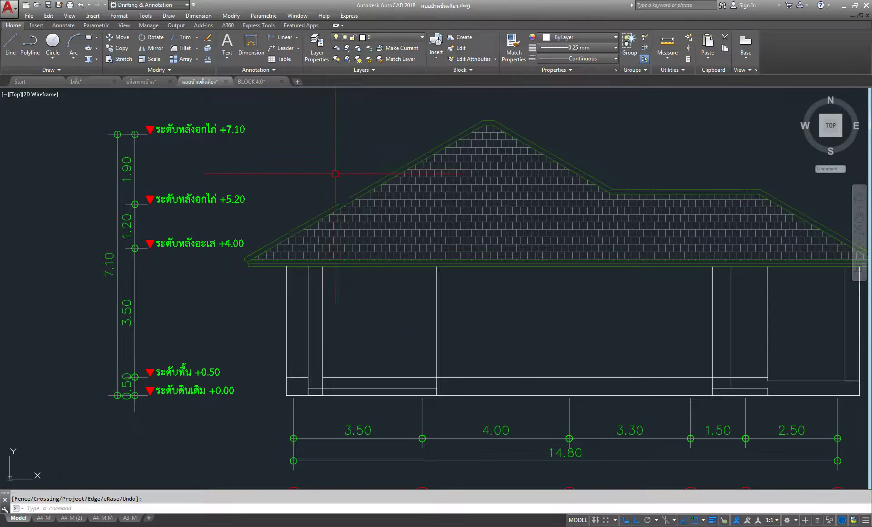
pyautogui.click(386, 38)
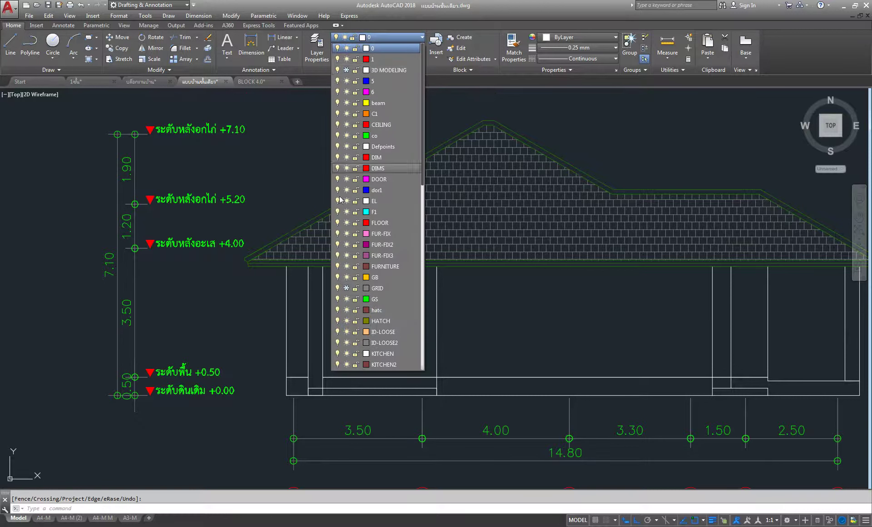
pyautogui.click(345, 288)
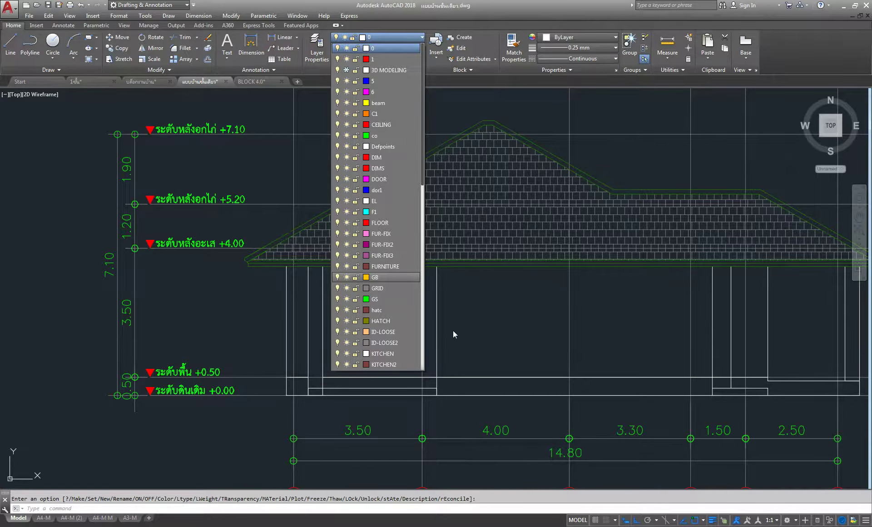
pyautogui.click(481, 323)
pyautogui.scroll(-2, 481, 323)
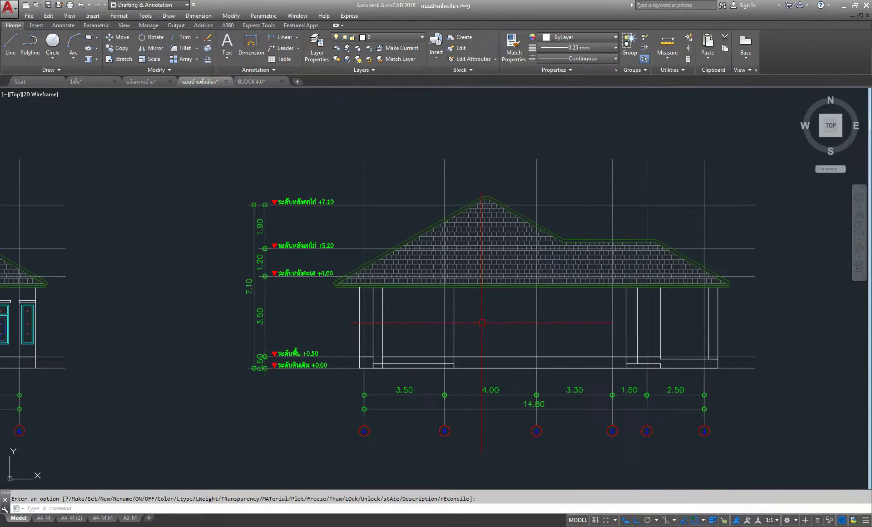
pyautogui.scroll(-2, 482, 323)
pyautogui.scroll(-2, 438, 292)
pyautogui.moveTo(164, 150); pyautogui.dragTo(233, 286, button='middle')
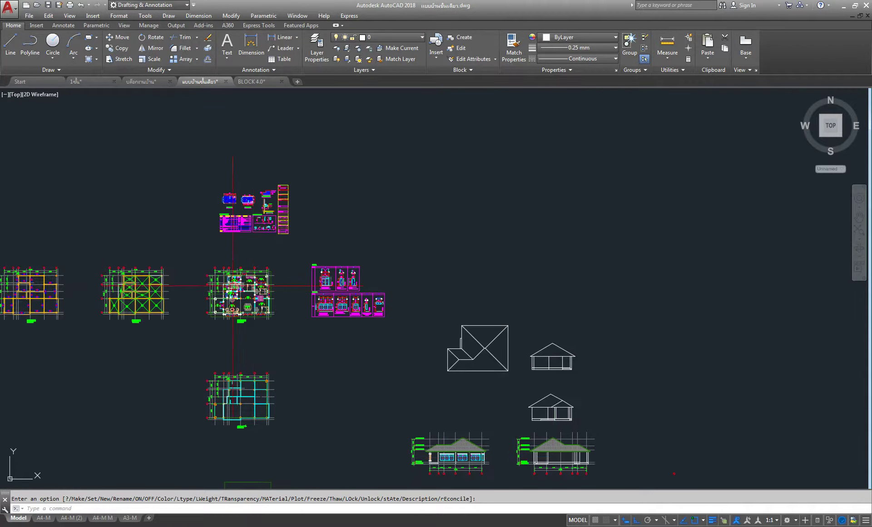
pyautogui.scroll(4, 233, 286)
pyautogui.scroll(8, 241, 286)
pyautogui.scroll(1, 309, 254)
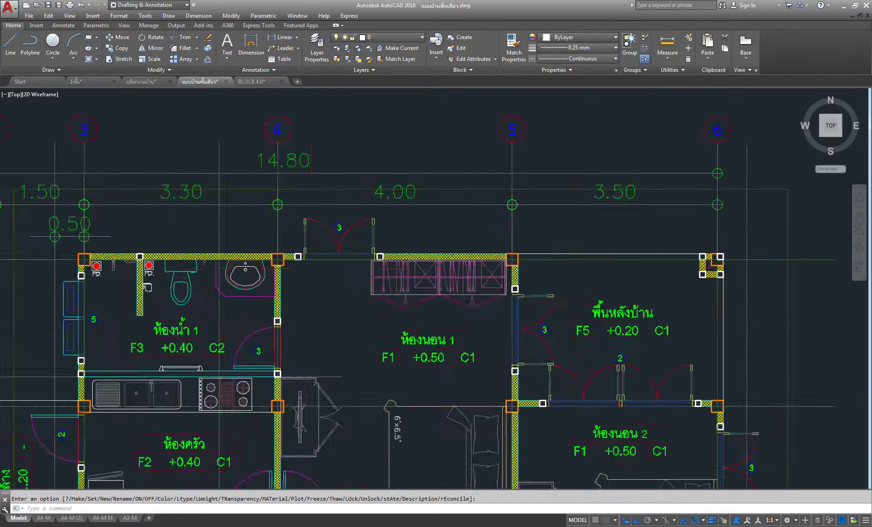
pyautogui.scroll(1, 309, 256)
pyautogui.scroll(-1, 306, 258)
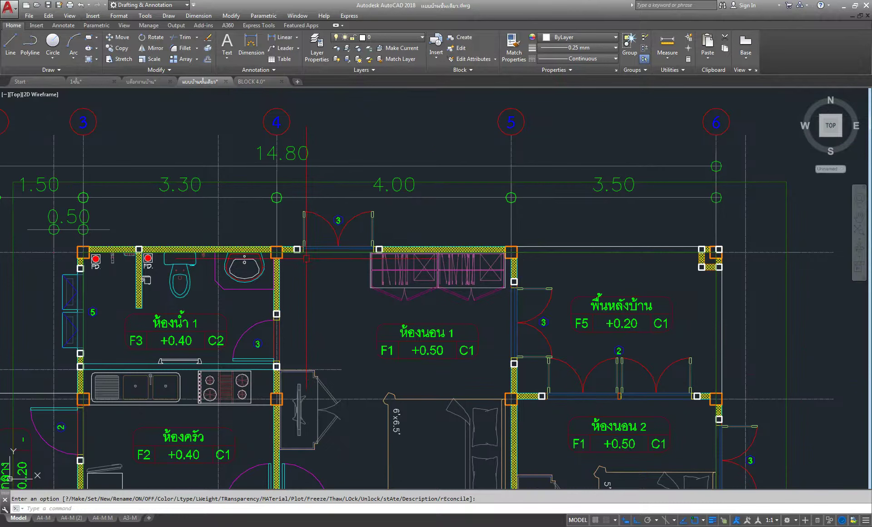
pyautogui.scroll(2, 286, 241)
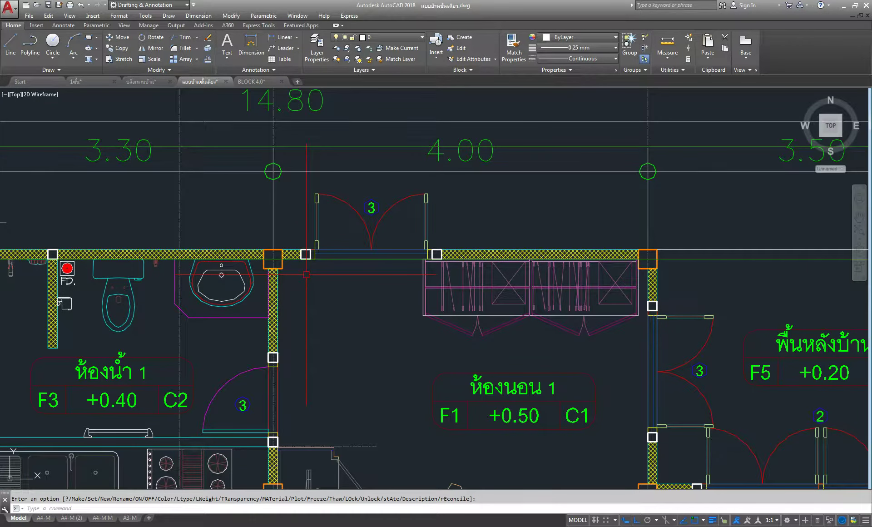
pyautogui.moveTo(306, 274); pyautogui.dragTo(353, 307, button='middle')
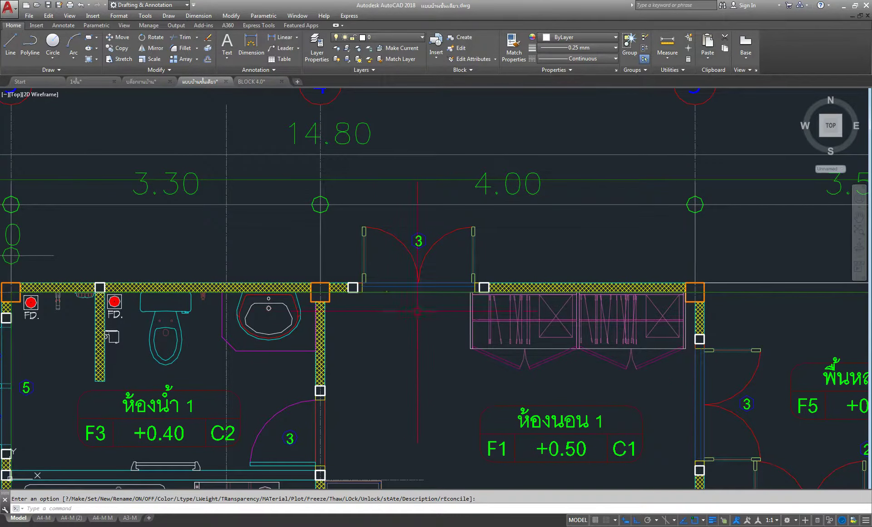
pyautogui.scroll(4, 333, 267)
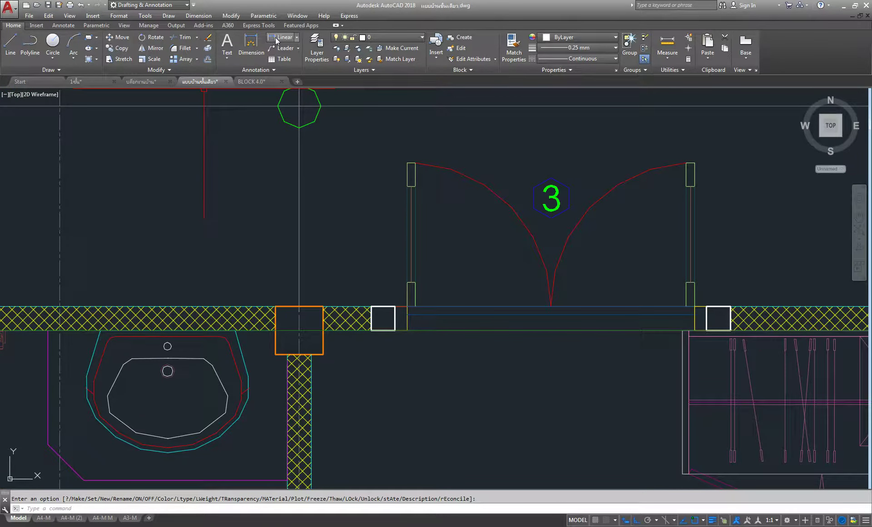
pyautogui.scroll(-2, 418, 237)
pyautogui.scroll(-4, 418, 237)
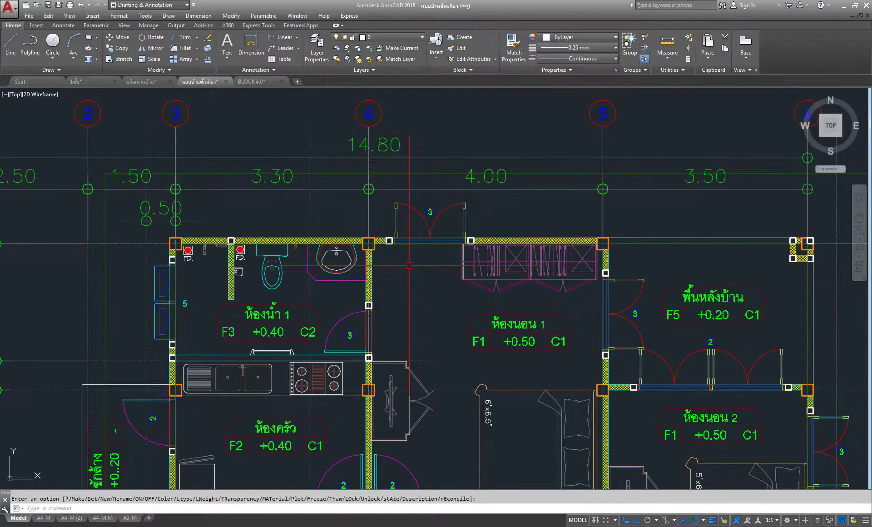
pyautogui.scroll(3, 409, 266)
pyautogui.moveTo(482, 214); pyautogui.dragTo(433, 282, button='middle')
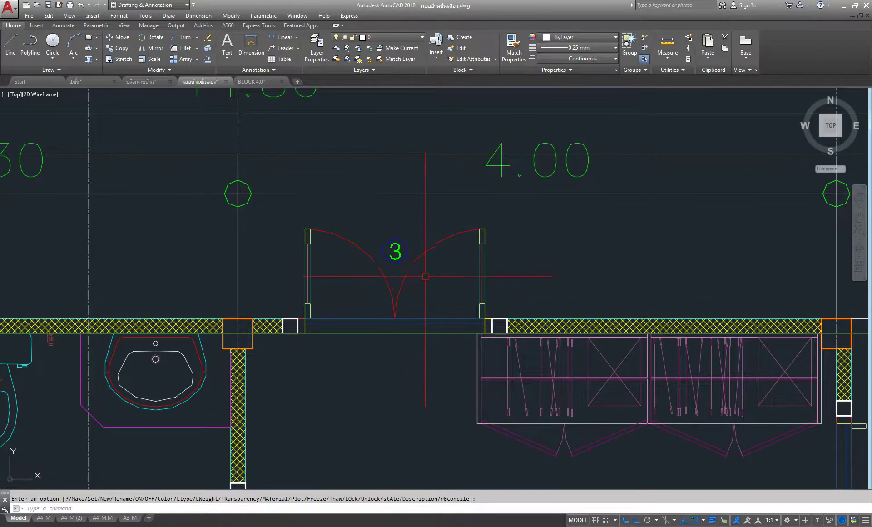
pyautogui.scroll(-4, 425, 276)
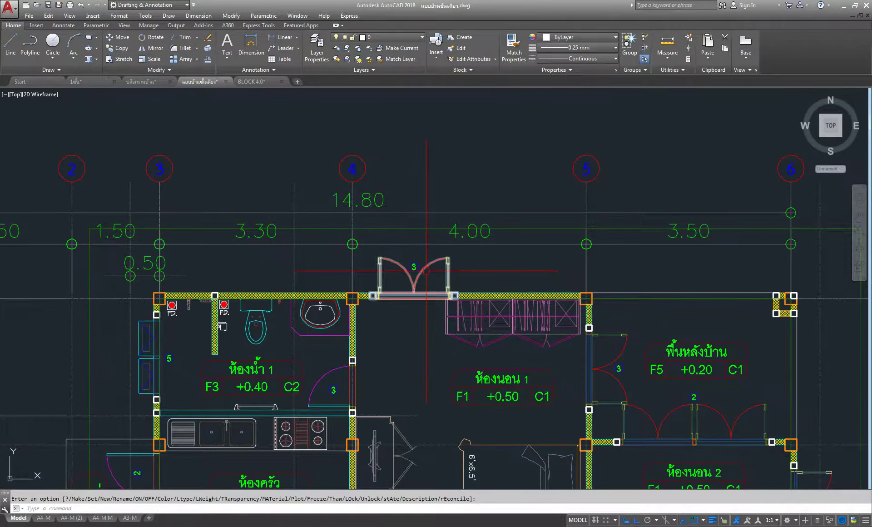
pyautogui.moveTo(426, 271)
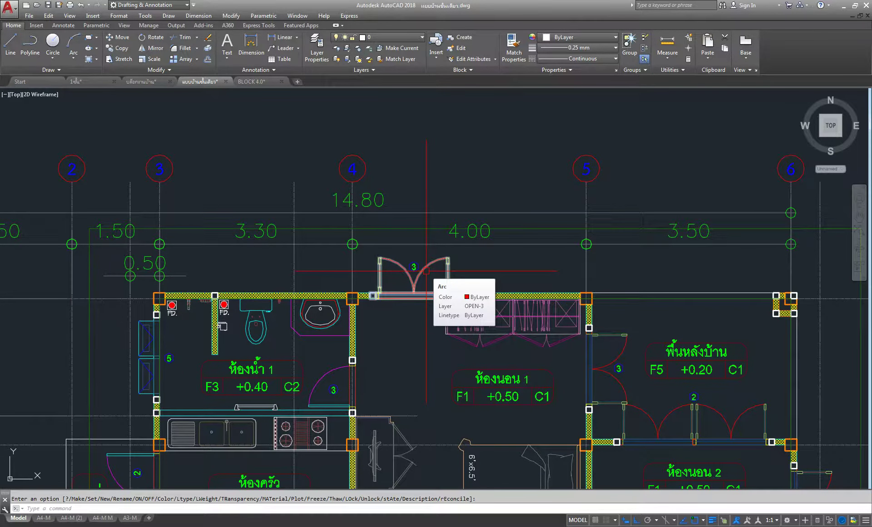
pyautogui.moveTo(425, 271); pyautogui.dragTo(393, 299, button='middle')
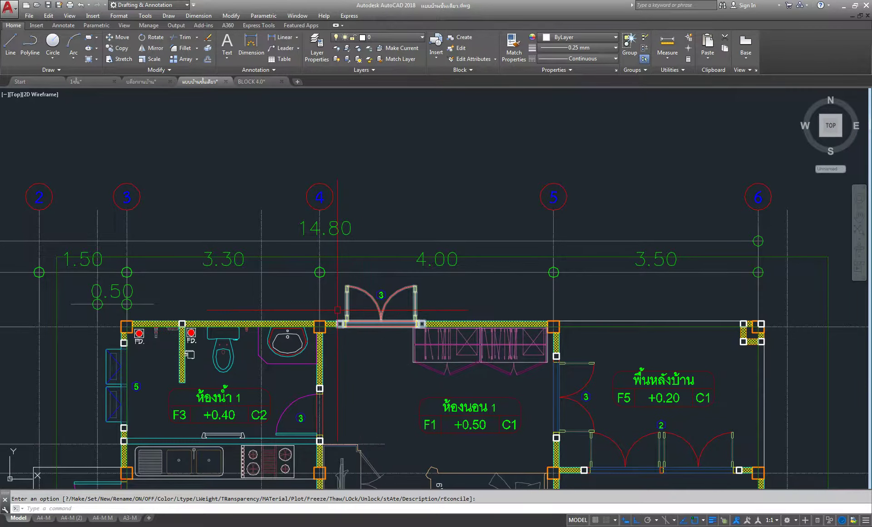
pyautogui.scroll(2, 339, 309)
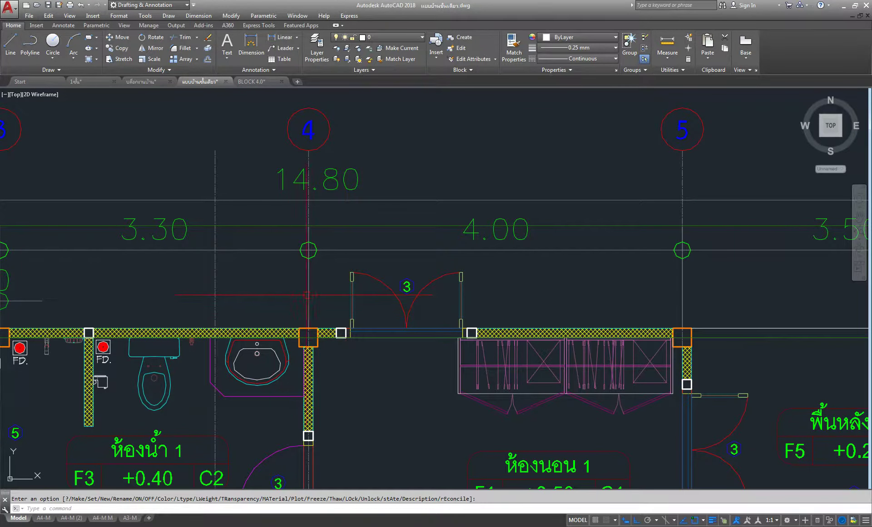
pyautogui.click(281, 37)
pyautogui.scroll(4, 308, 337)
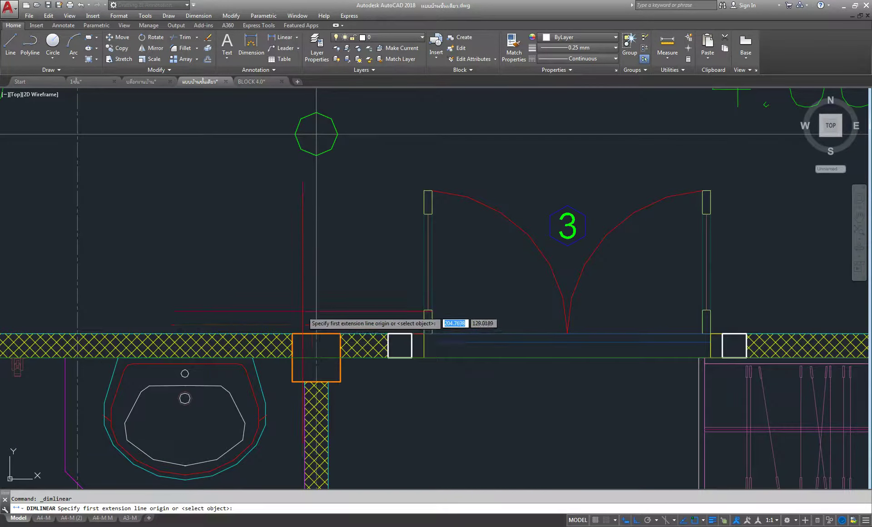
pyautogui.click(421, 335)
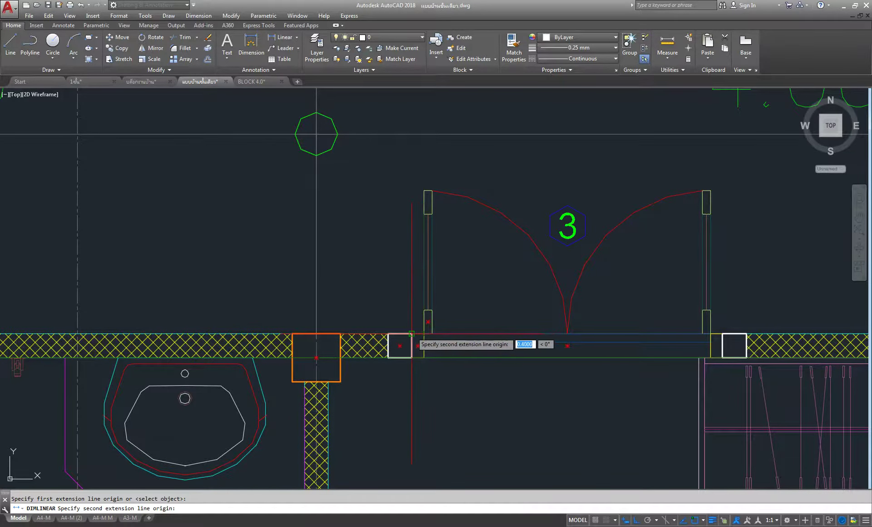
pyautogui.click(399, 346)
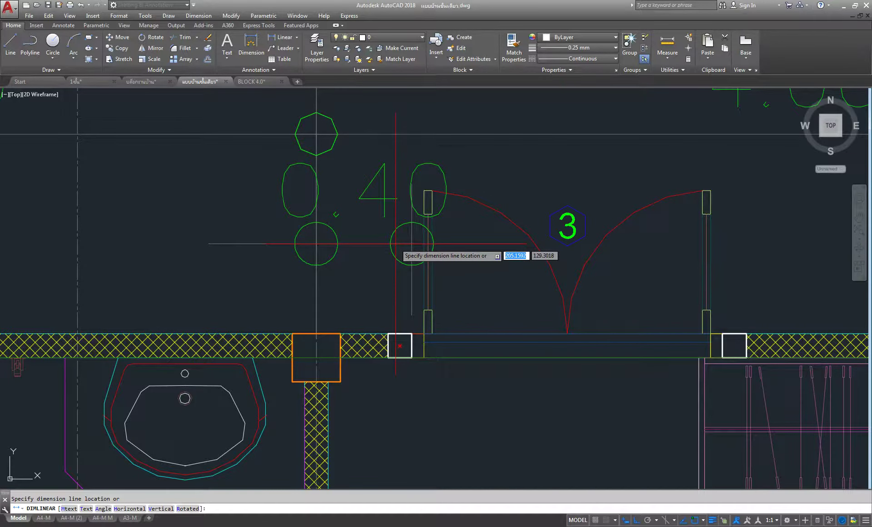
pyautogui.press('Escape')
pyautogui.scroll(-3, 395, 243)
pyautogui.scroll(-3, 422, 243)
pyautogui.scroll(-2, 421, 243)
pyautogui.scroll(-3, 484, 241)
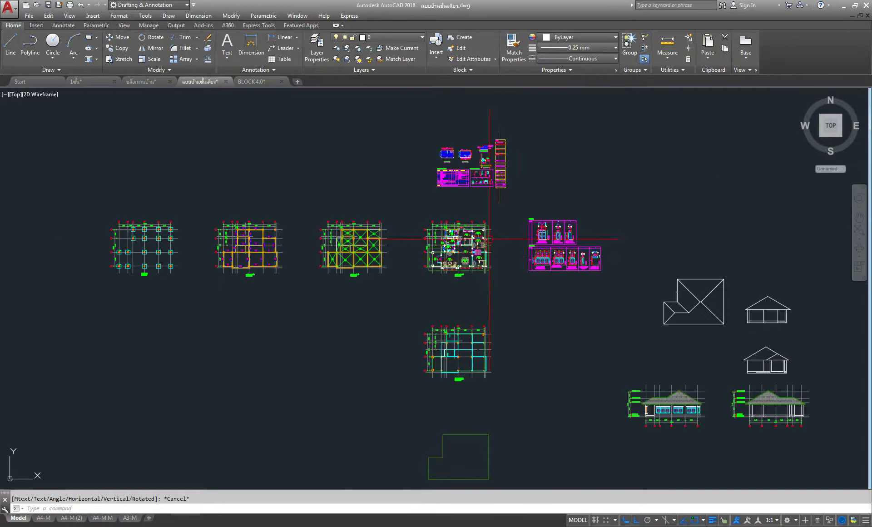
# Step: Zoom into the first elevation and window-select the middle Fix double window with its strip above
pyautogui.moveTo(789, 404); pyautogui.dragTo(512, 312, button='middle')
pyautogui.scroll(4, 653, 362)
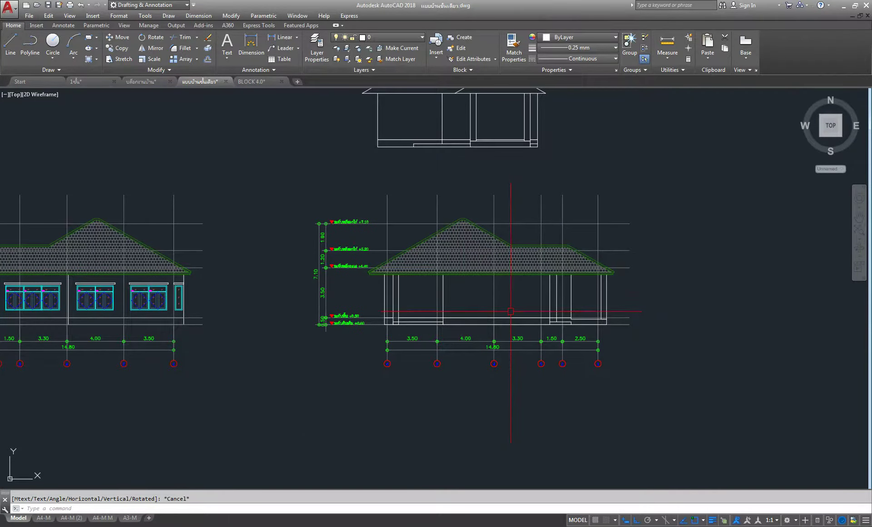
pyautogui.scroll(4, 73, 309)
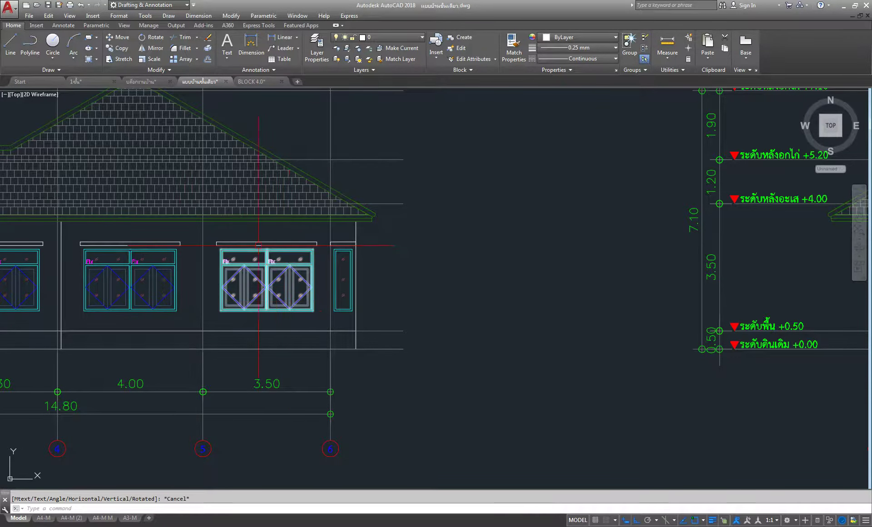
pyautogui.scroll(2, 227, 247)
pyautogui.click(198, 230)
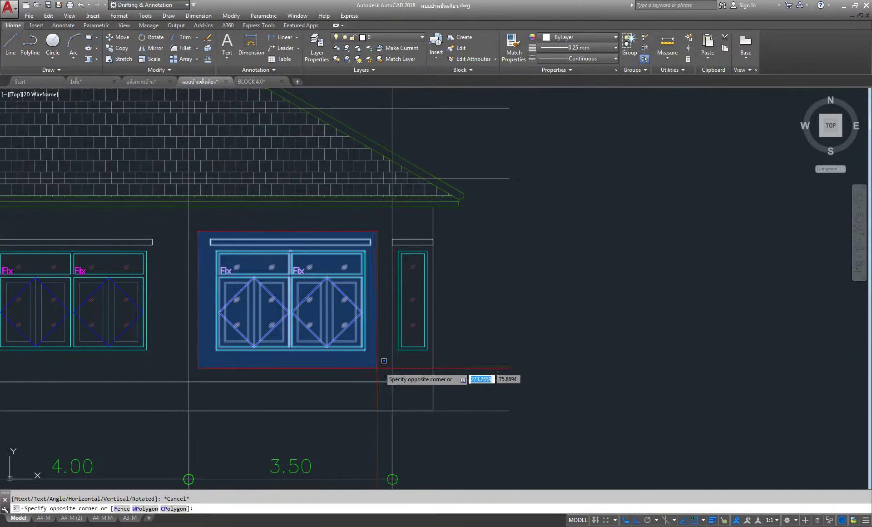
pyautogui.click(376, 367)
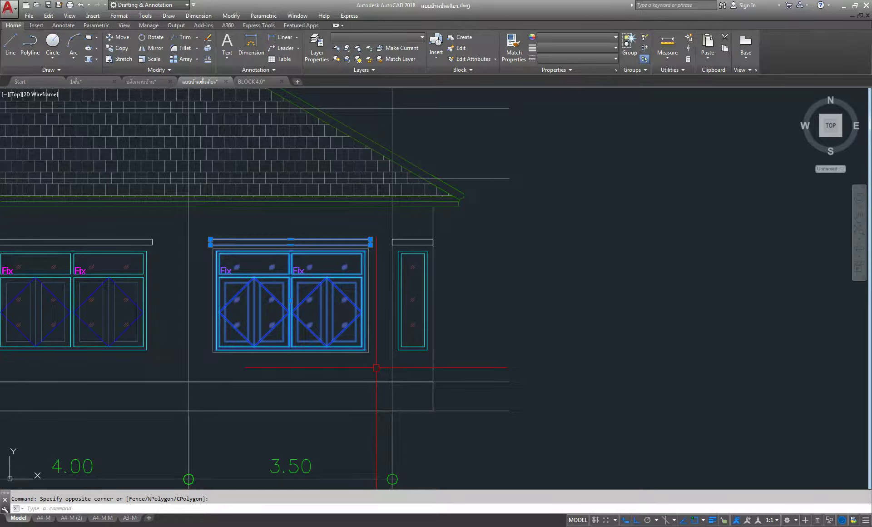
pyautogui.click(114, 48)
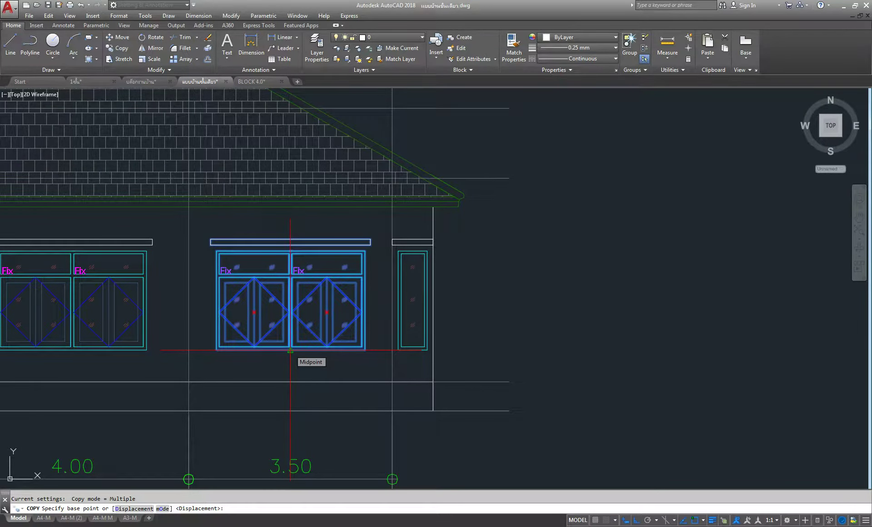
# Step: Set the copy base point at the window's bottom midpoint and centre on the second elevation's wall
pyautogui.click(291, 350)
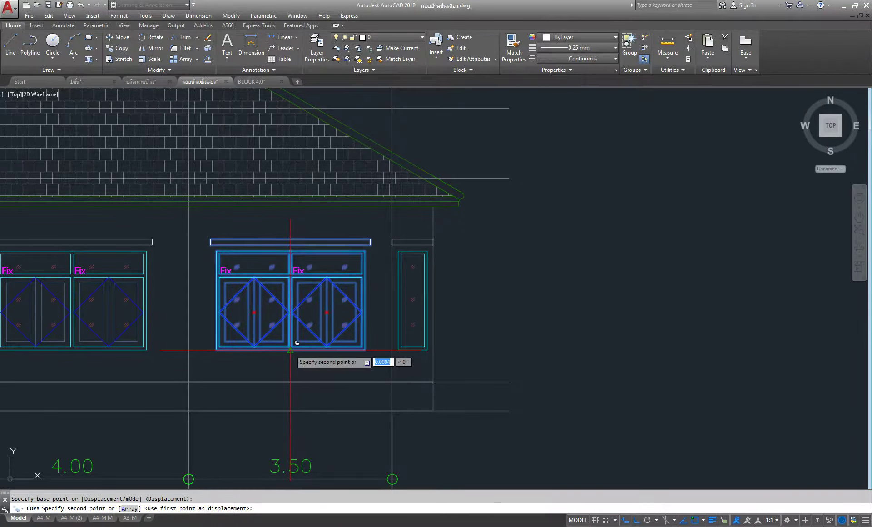
pyautogui.scroll(-5, 292, 351)
pyautogui.scroll(5, 643, 331)
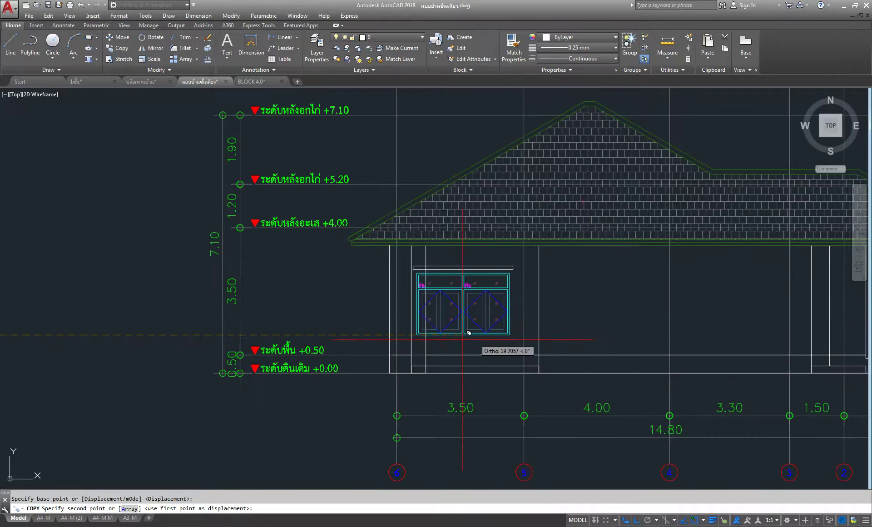
pyautogui.scroll(3, 472, 334)
pyautogui.moveTo(472, 275); pyautogui.dragTo(494, 338, button='middle')
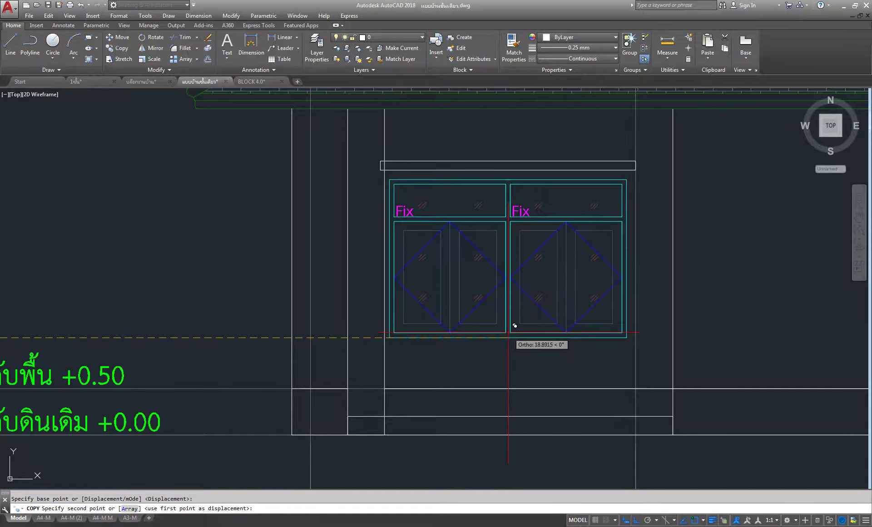
# Step: Pan across the level labels to the floor plan's back-yard wall to find the window placement
pyautogui.scroll(-2, 514, 326)
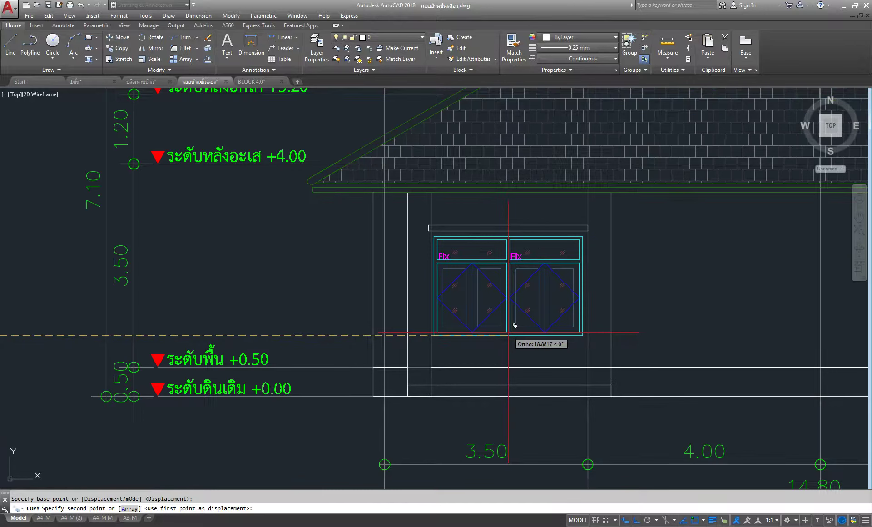
pyautogui.moveTo(520, 333); pyautogui.dragTo(609, 359, button='middle')
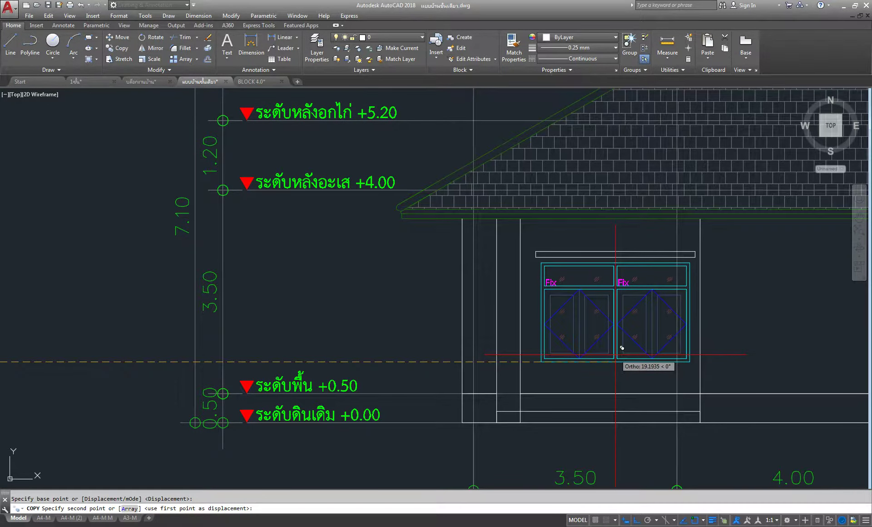
pyautogui.scroll(-5, 622, 347)
pyautogui.scroll(-2, 620, 354)
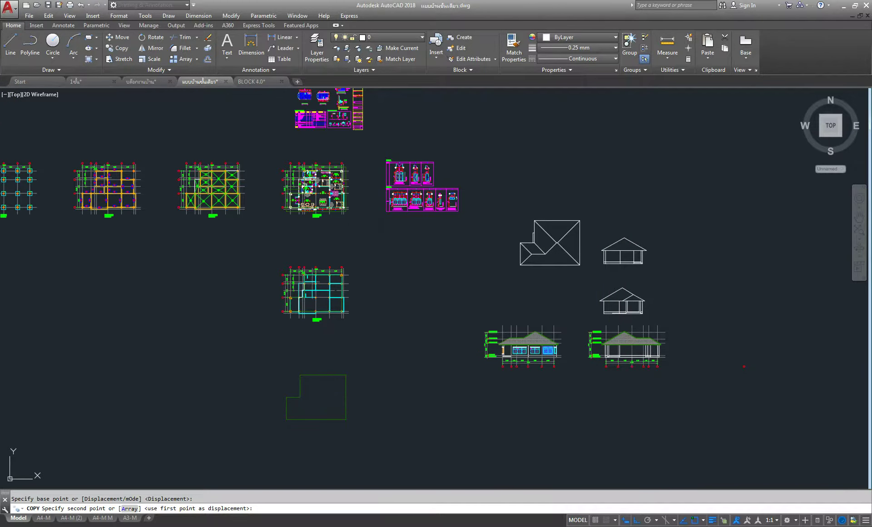
pyautogui.moveTo(362, 179); pyautogui.dragTo(442, 321, button='middle')
pyautogui.scroll(2, 438, 321)
pyautogui.scroll(5, 437, 321)
pyautogui.scroll(2, 509, 321)
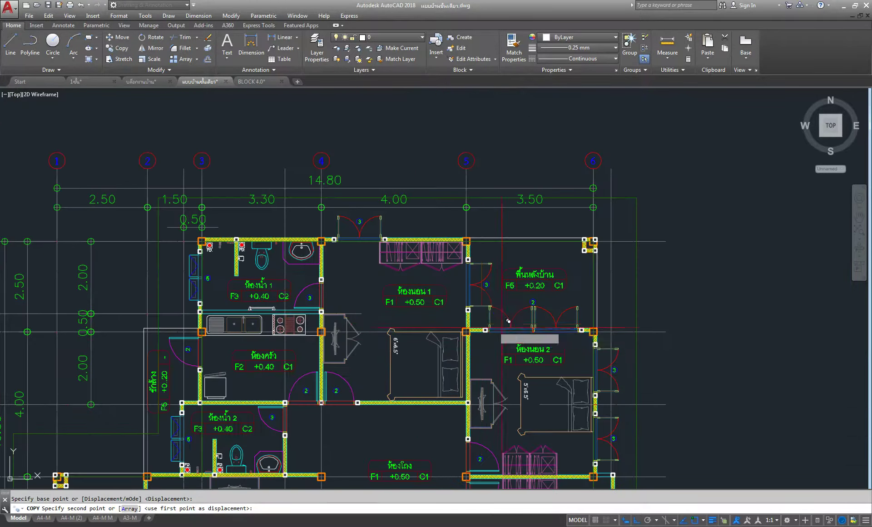
pyautogui.scroll(4, 550, 334)
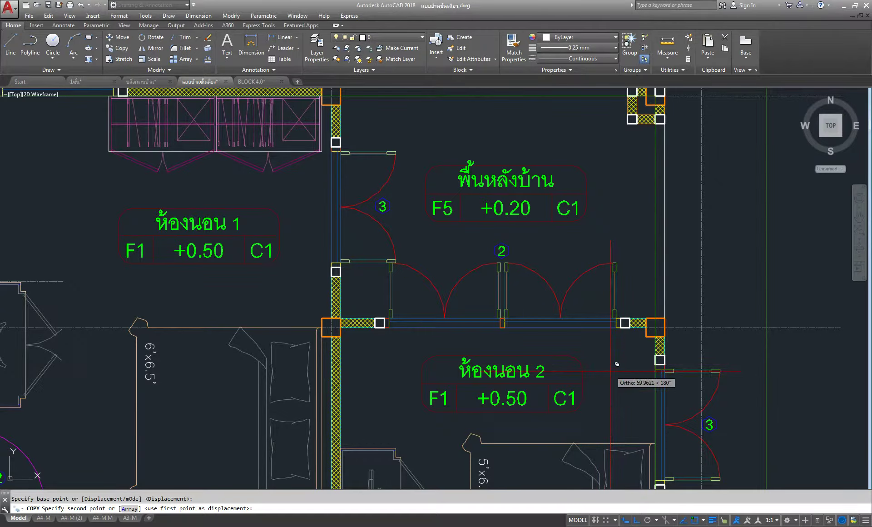
pyautogui.moveTo(563, 326); pyautogui.dragTo(576, 434, button='middle')
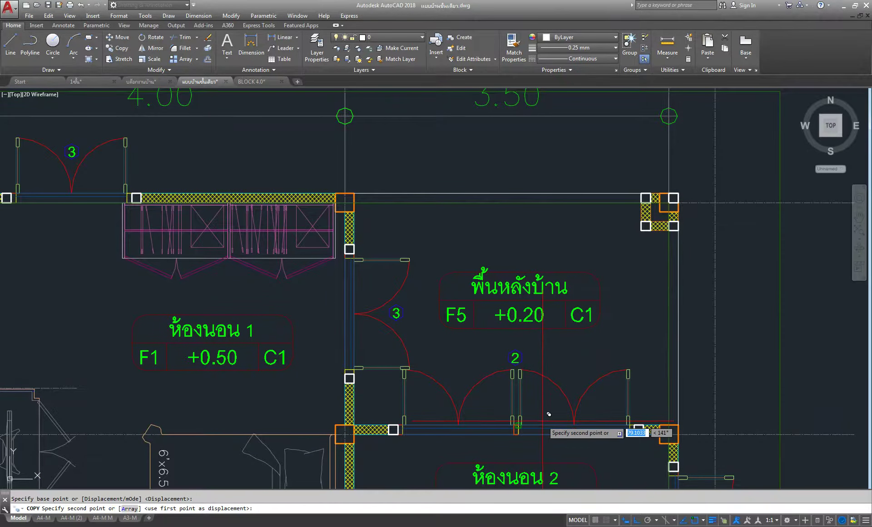
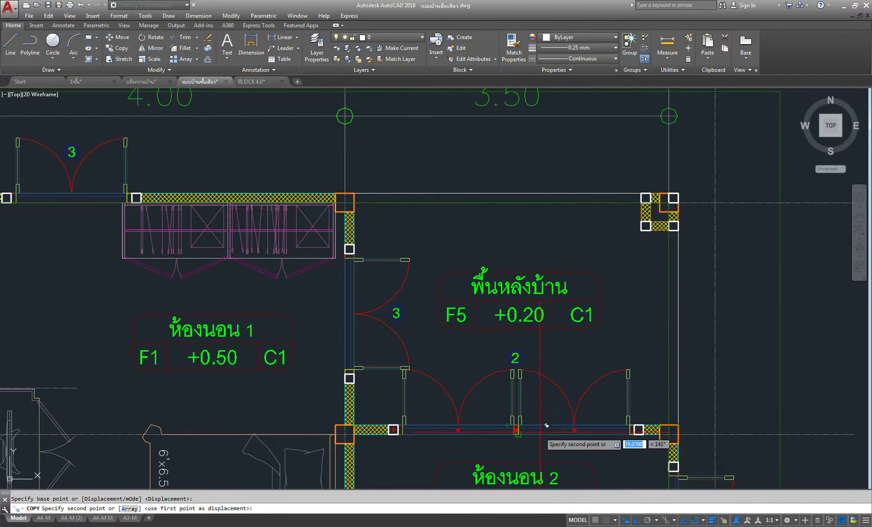
# Step: Turn Ortho on and bring the house elevation into view for placing the window copy
pyautogui.press('F8')
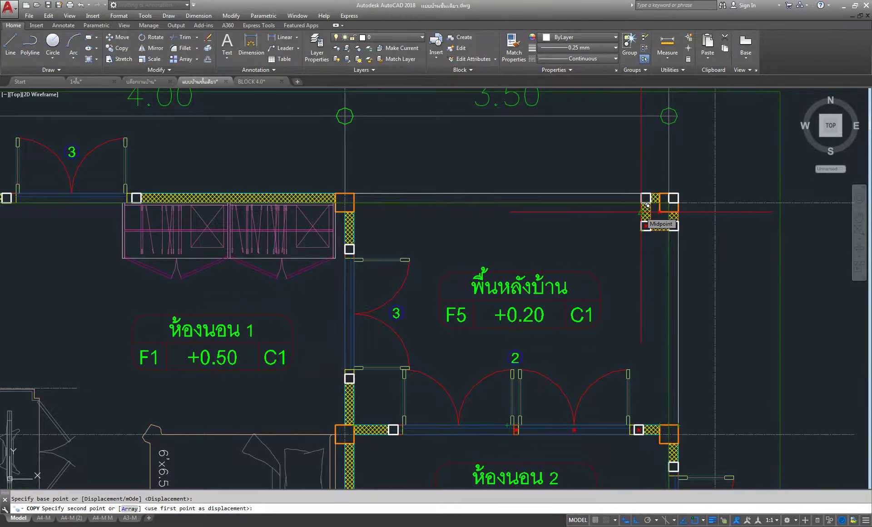
pyautogui.scroll(-3, 647, 205)
pyautogui.scroll(-3, 672, 337)
pyautogui.scroll(1, 770, 354)
pyautogui.scroll(-2, 427, 307)
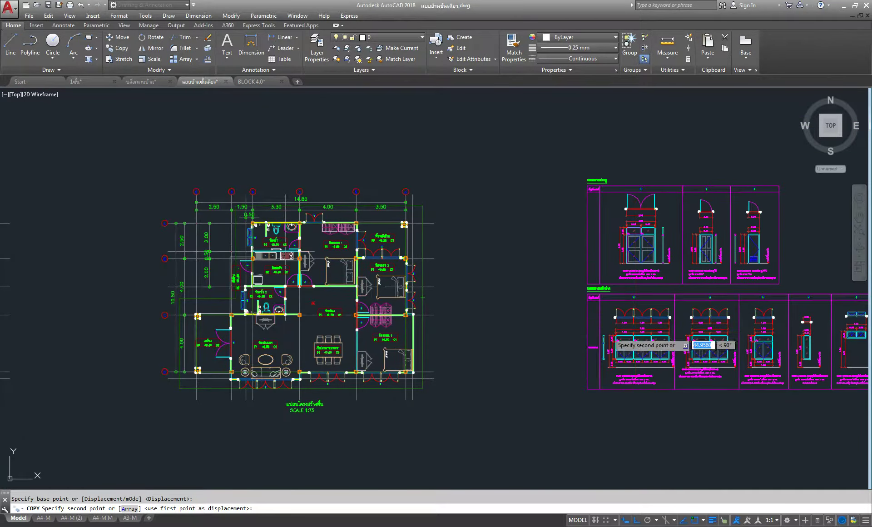
pyautogui.moveTo(590, 313); pyautogui.dragTo(427, 313, button='middle')
pyautogui.moveTo(863, 331); pyautogui.dragTo(491, 331, button='middle')
pyautogui.scroll(-3, 491, 331)
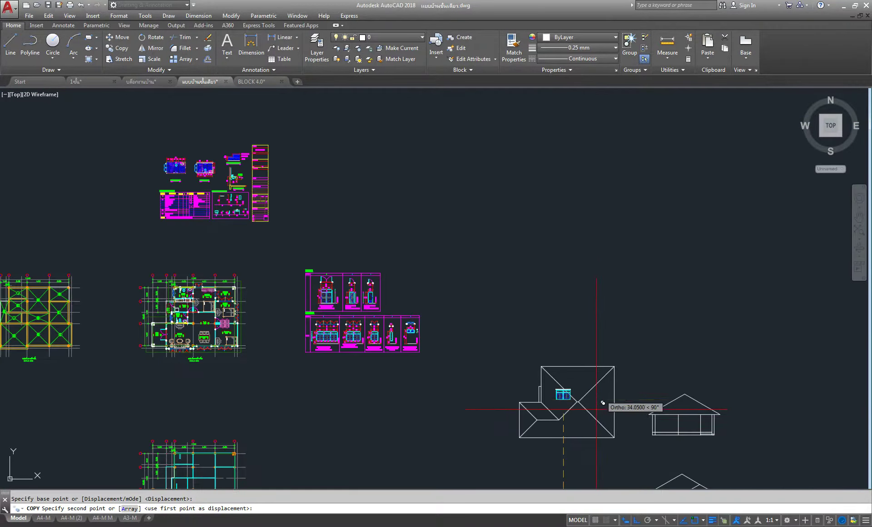
pyautogui.moveTo(611, 448); pyautogui.dragTo(611, 332, button='middle')
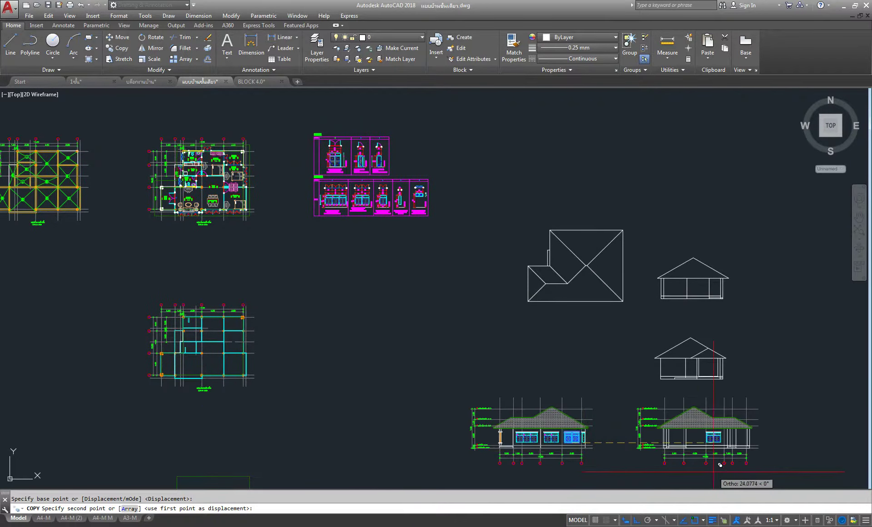
pyautogui.scroll(5, 620, 461)
pyautogui.scroll(2, 570, 426)
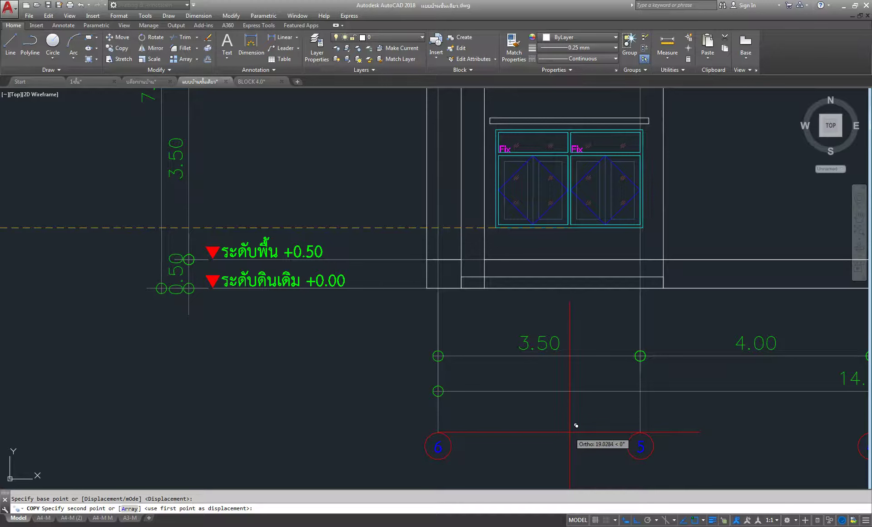
# Step: Drop the window copy above the floor level line and end the copy
pyautogui.click(575, 425)
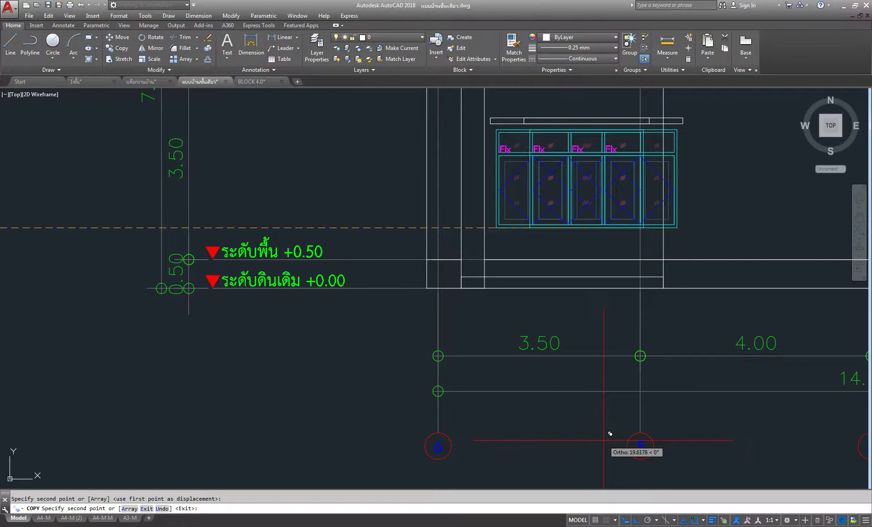
pyautogui.press('Escape')
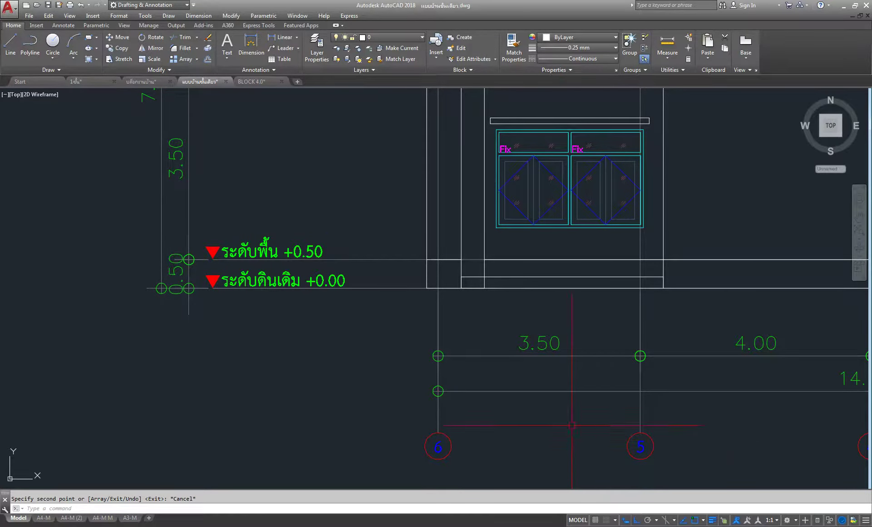
pyautogui.moveTo(440, 253); pyautogui.dragTo(420, 302, button='middle')
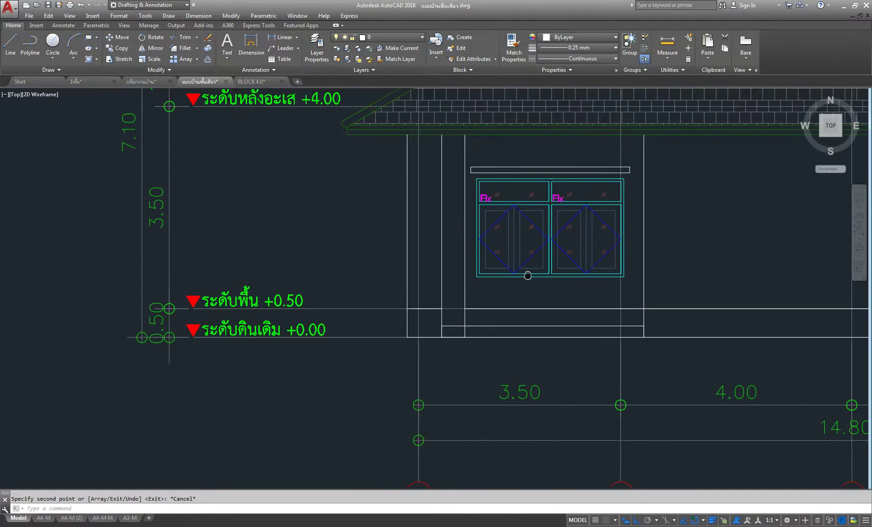
# Step: Group the new window's parts into one unnamed group
pyautogui.click(453, 152)
pyautogui.click(662, 271)
pyautogui.press('Return')
# Step: Move the window group by its corner into its proper place on the elevation wall
pyautogui.click(118, 37)
pyautogui.scroll(4, 441, 146)
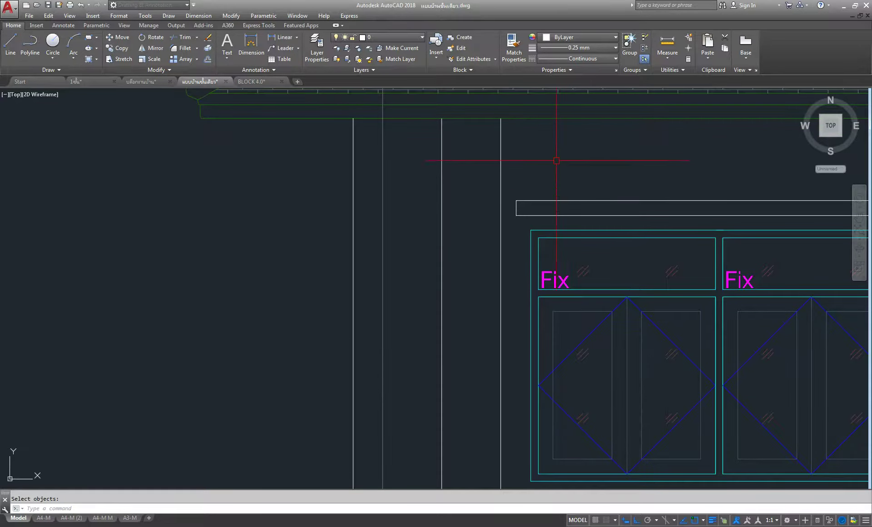
pyautogui.click(117, 40)
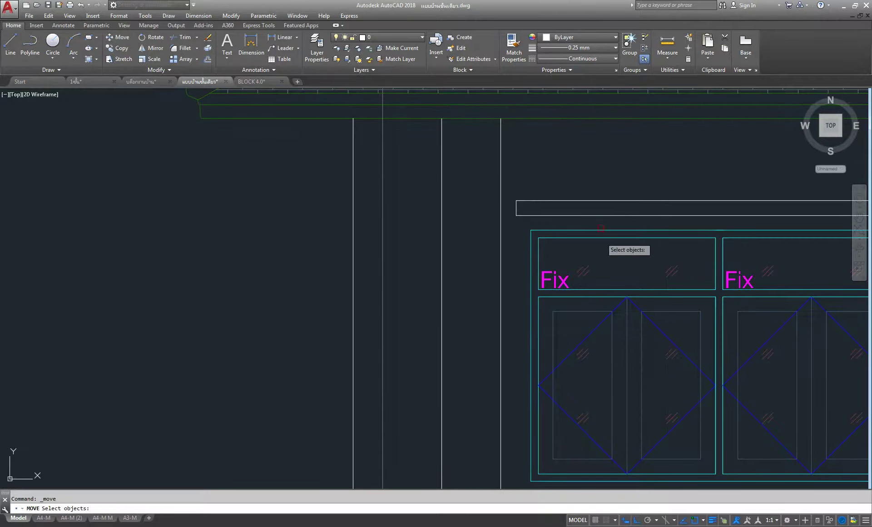
pyautogui.click(592, 288)
pyautogui.press('Return')
pyautogui.click(530, 230)
pyautogui.click(500, 230)
# Step: Zoom around the elevation and begin a linear dimension at the +0.00 ground line
pyautogui.scroll(-6, 636, 200)
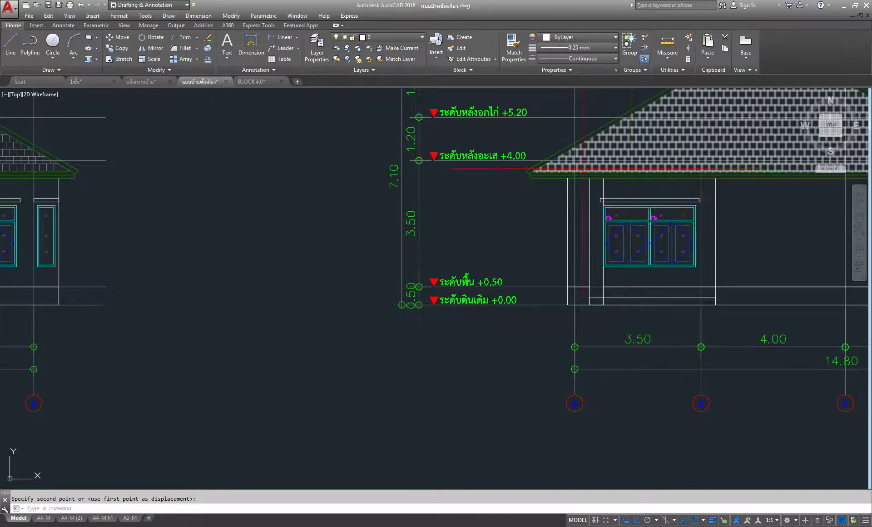
pyautogui.scroll(2, 590, 200)
pyautogui.scroll(2, 502, 221)
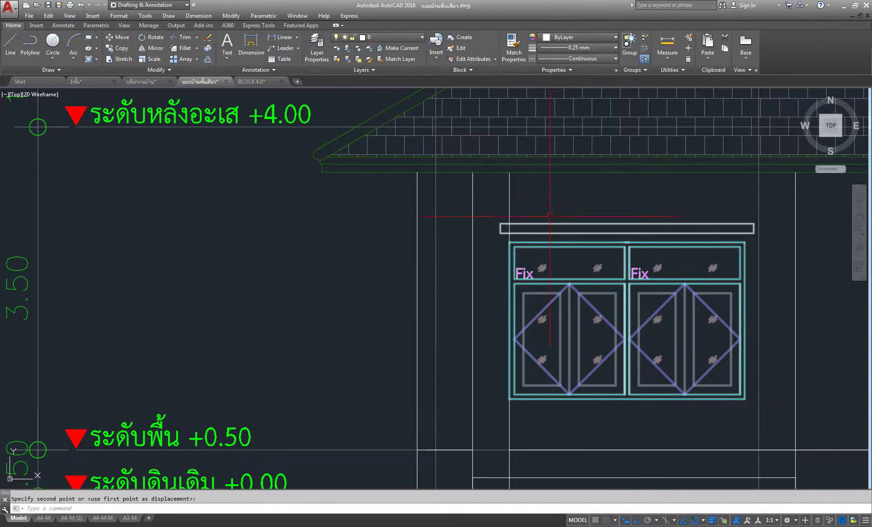
pyautogui.scroll(-2, 550, 216)
pyautogui.scroll(2, 511, 363)
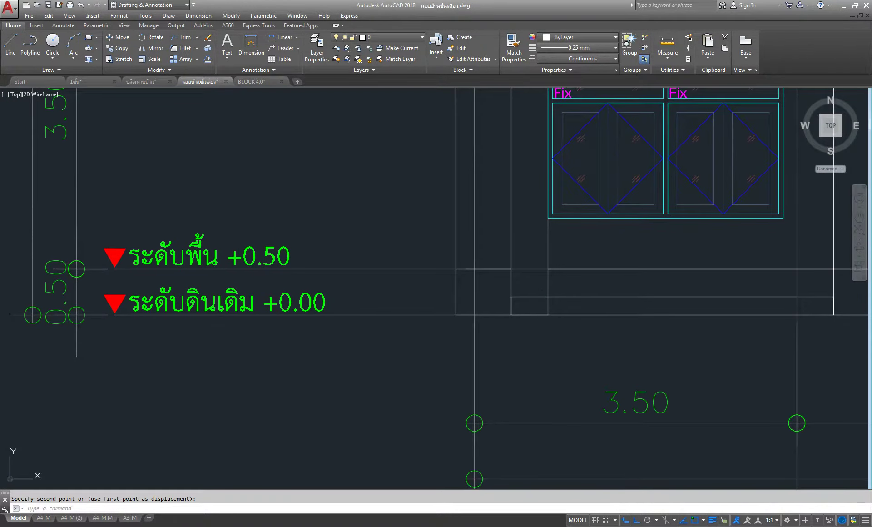
pyautogui.scroll(-2, 535, 347)
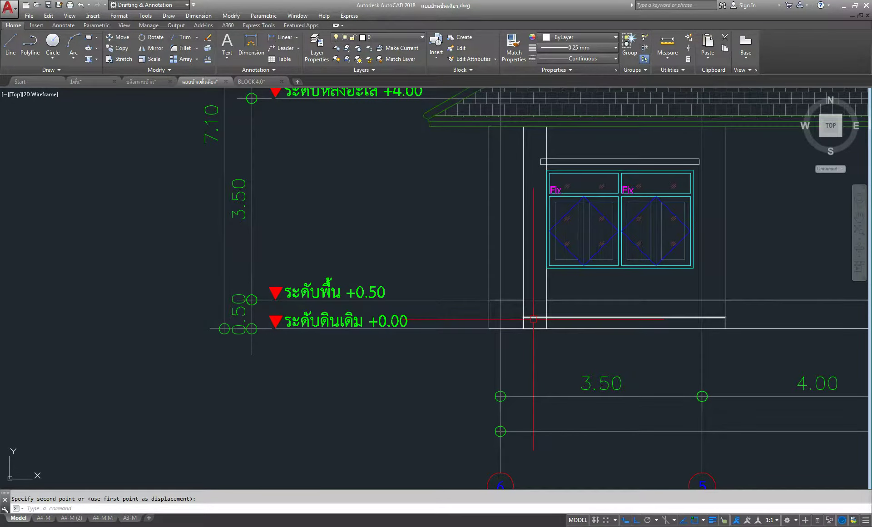
pyautogui.scroll(2, 539, 336)
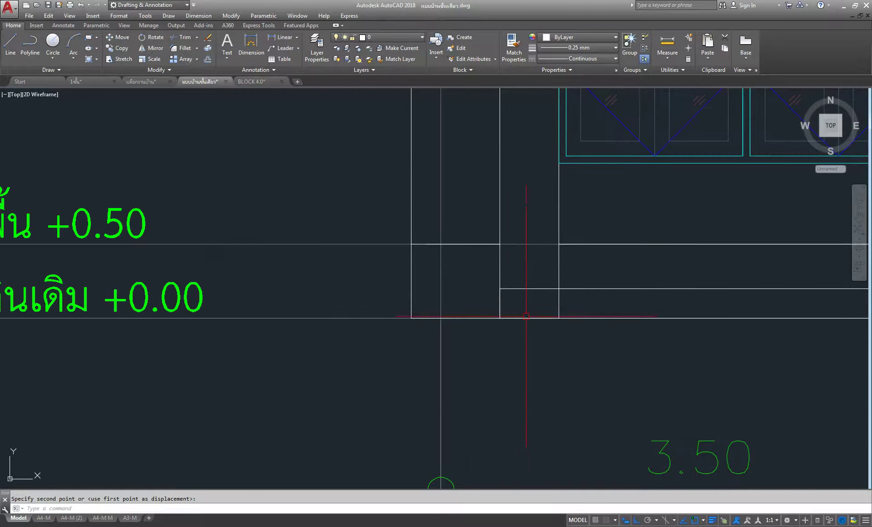
pyautogui.scroll(-2, 526, 314)
pyautogui.scroll(3, 526, 314)
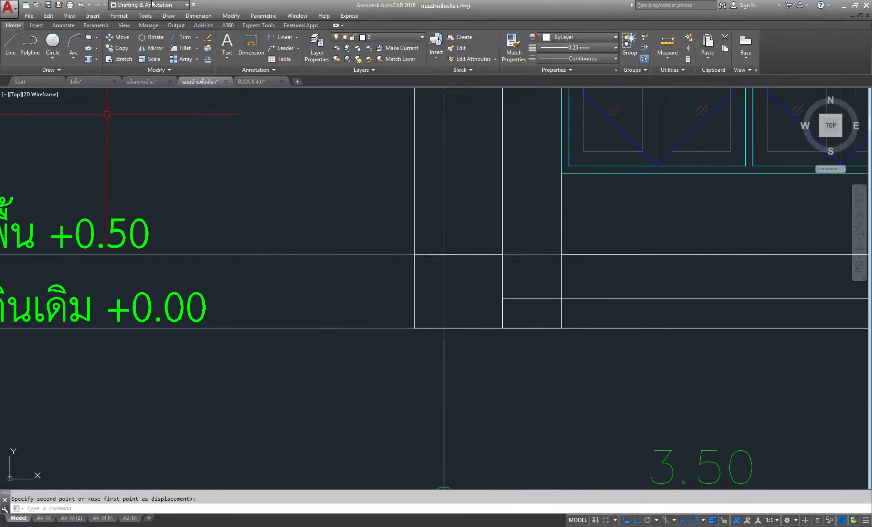
pyautogui.click(281, 38)
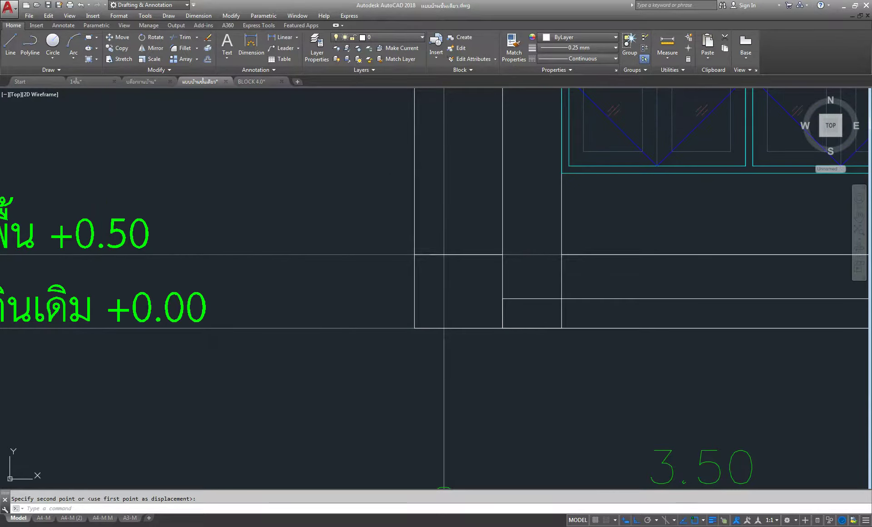
# Step: Measure a trial 0.40 dimension beside the window, then discard it
pyautogui.click(502, 328)
pyautogui.click(562, 328)
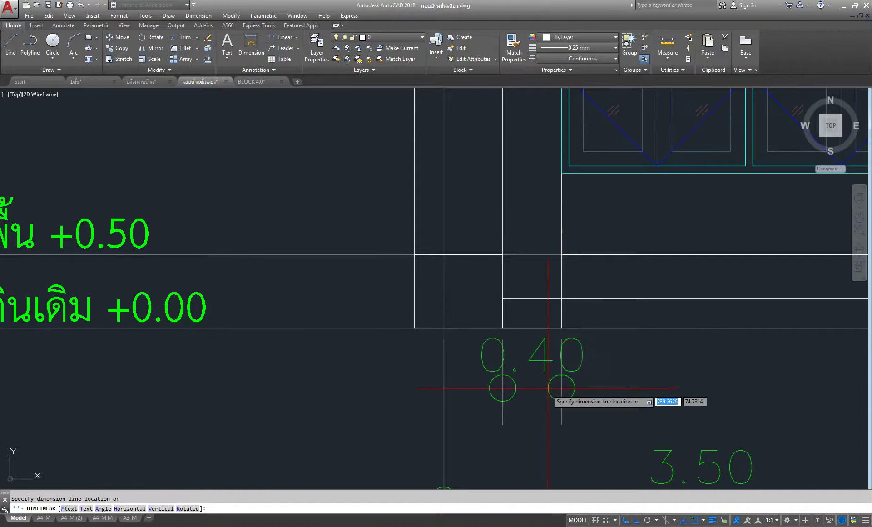
pyautogui.press('Escape')
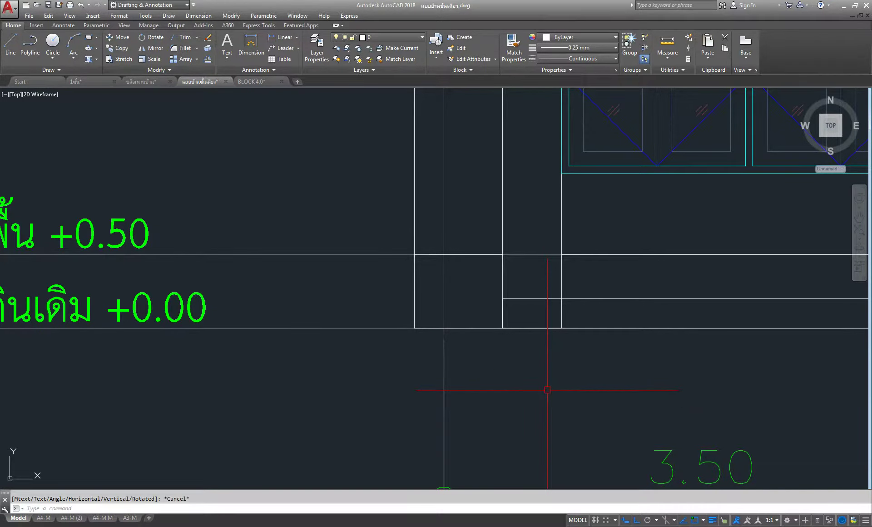
pyautogui.scroll(-10, 548, 390)
pyautogui.scroll(10, 563, 236)
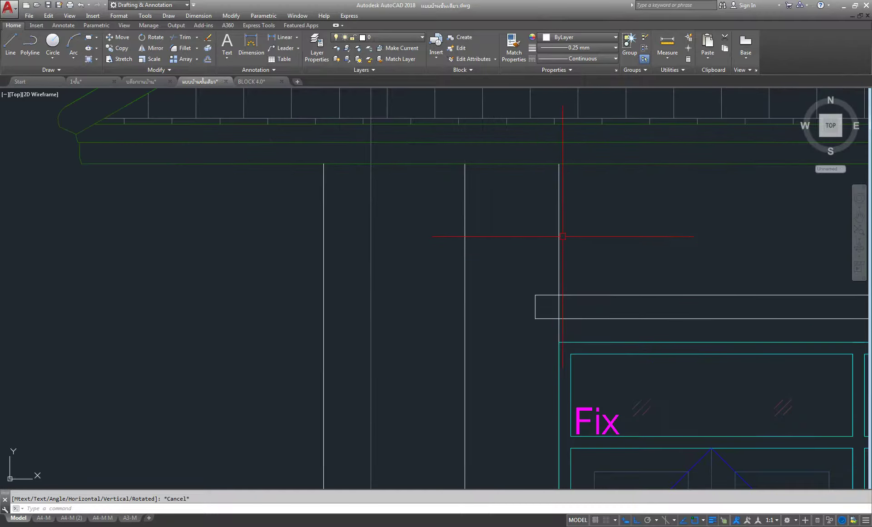
pyautogui.scroll(2, 545, 314)
# Step: Explode the window group and trim the overlapping lines at its top-left corner
pyautogui.click(545, 314)
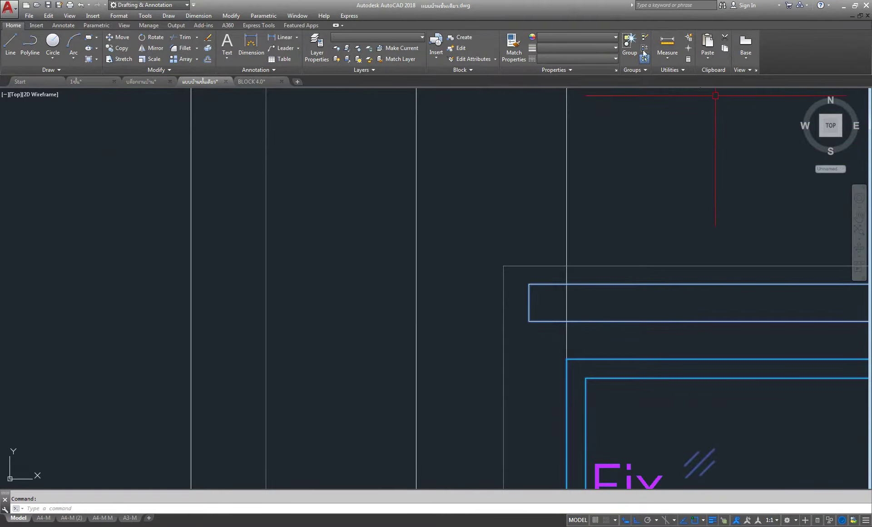
pyautogui.write('x')
pyautogui.press('Return')
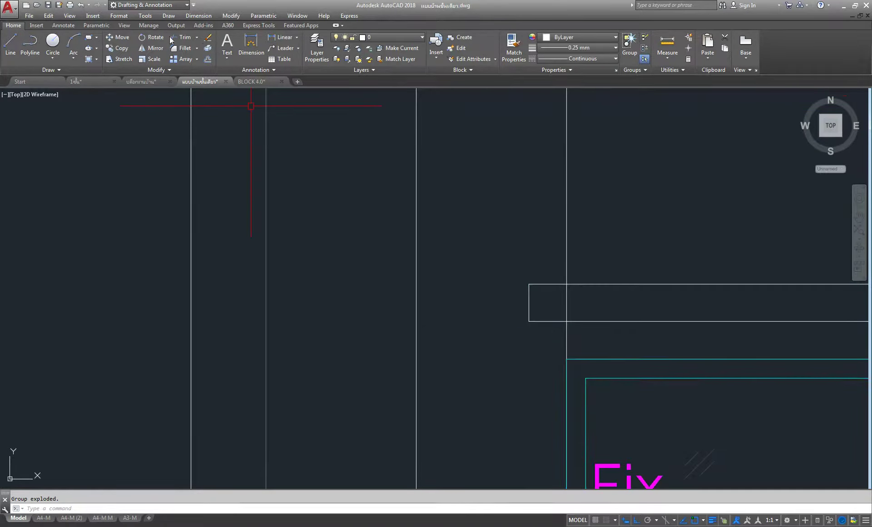
pyautogui.click(180, 37)
pyautogui.press('Return')
pyautogui.click(540, 232)
pyautogui.click(513, 306)
pyautogui.rightClick(494, 183)
pyautogui.click(504, 188)
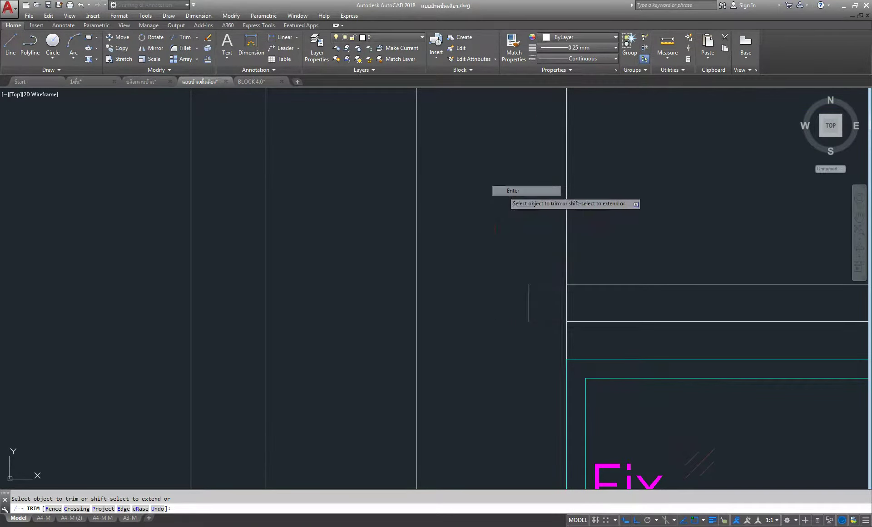
# Step: Erase the leftover short vertical line and view the whole elevation
pyautogui.click(508, 266)
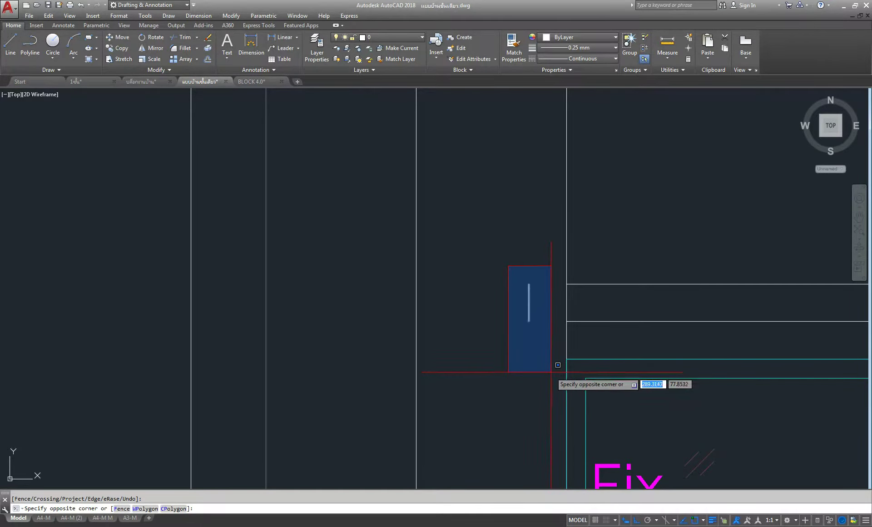
pyautogui.click(552, 373)
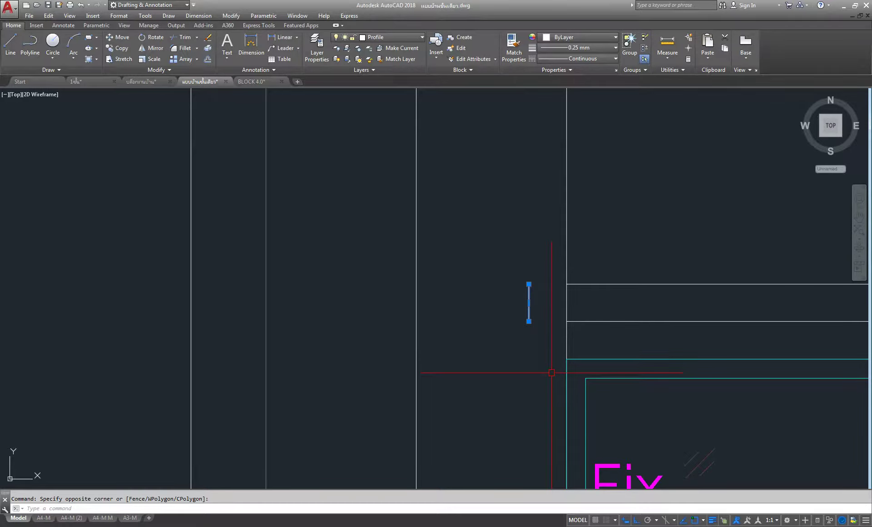
pyautogui.press('Delete')
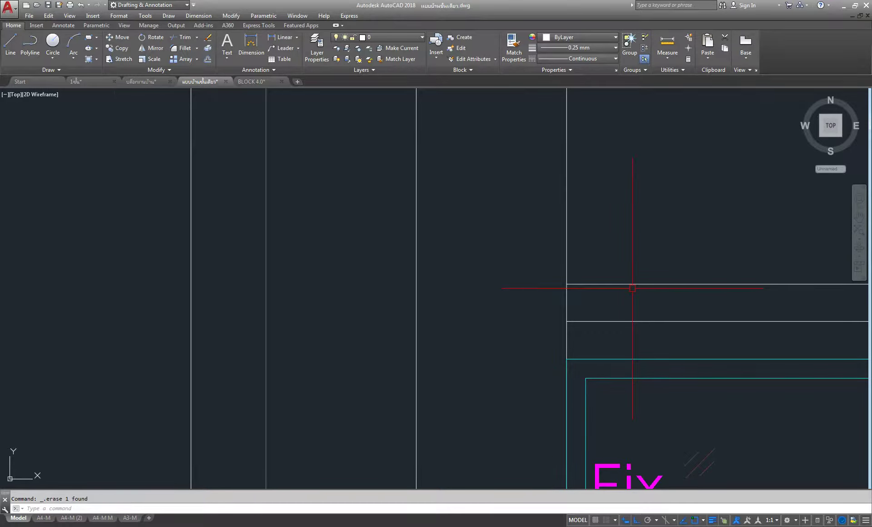
pyautogui.scroll(-4, 632, 288)
pyautogui.moveTo(640, 240); pyautogui.dragTo(534, 241, button='middle')
pyautogui.scroll(-3, 552, 235)
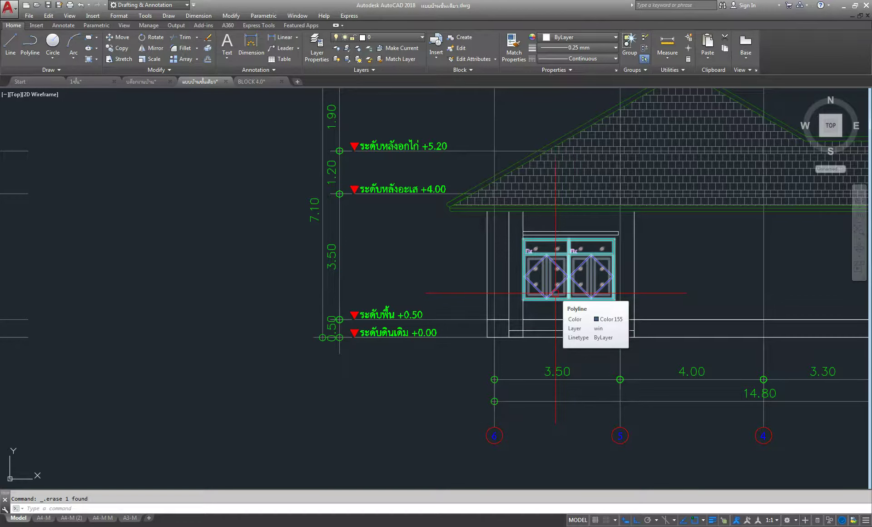
# Step: Zoom and pan to the magenta window details, including the 2.55-wide two-panel window
pyautogui.scroll(-5, 555, 293)
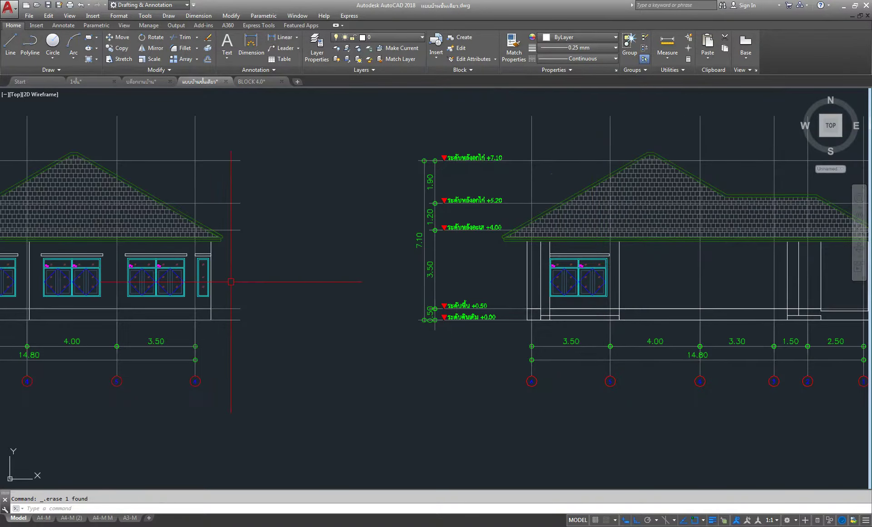
pyautogui.scroll(3, 388, 329)
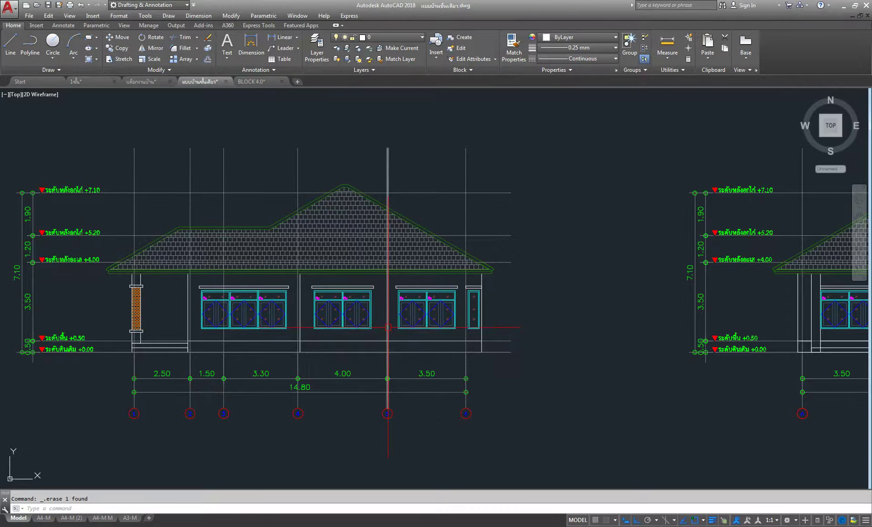
pyautogui.scroll(-1, 388, 330)
pyautogui.scroll(-3, 388, 329)
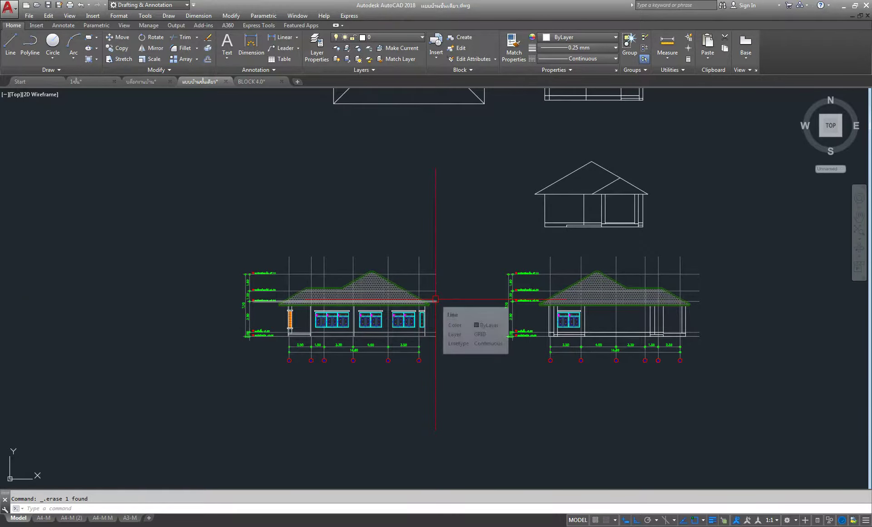
pyautogui.scroll(-4, 432, 300)
pyautogui.moveTo(205, 185); pyautogui.dragTo(406, 325, button='middle')
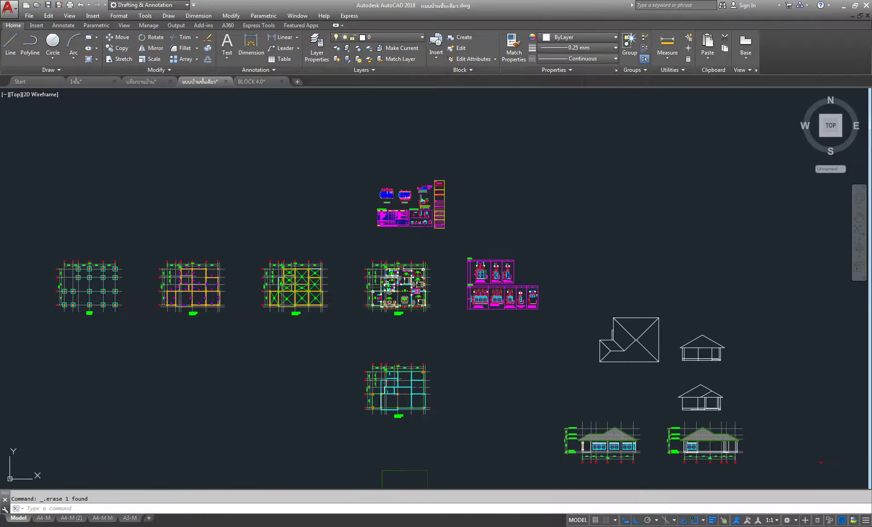
pyautogui.scroll(4, 518, 302)
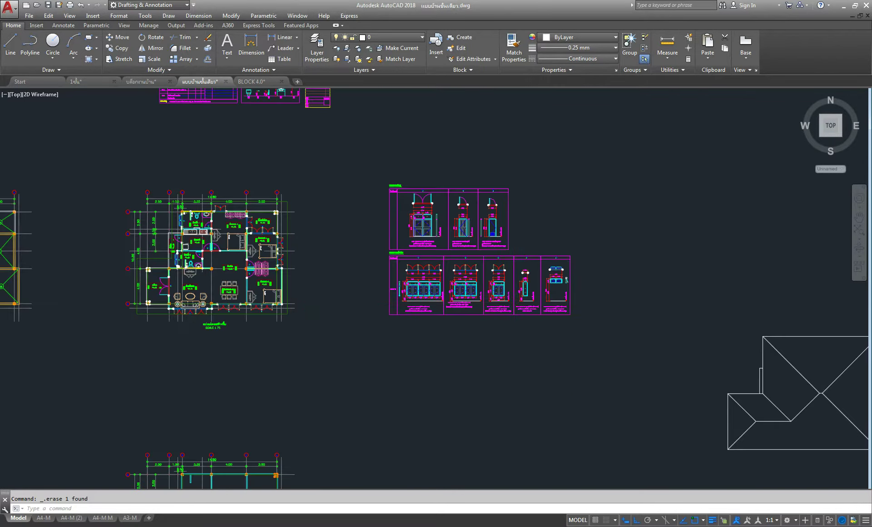
pyautogui.scroll(5, 518, 302)
pyautogui.scroll(3, 517, 302)
# Step: Group all parts of the single casement window detail
pyautogui.moveTo(536, 366); pyautogui.dragTo(519, 333, button='middle')
pyautogui.scroll(2, 525, 321)
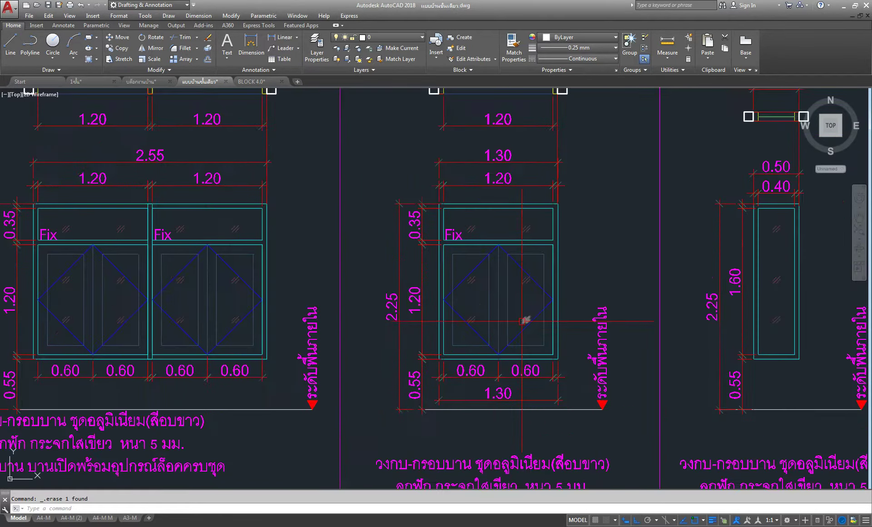
pyautogui.scroll(2, 430, 211)
pyautogui.click(432, 189)
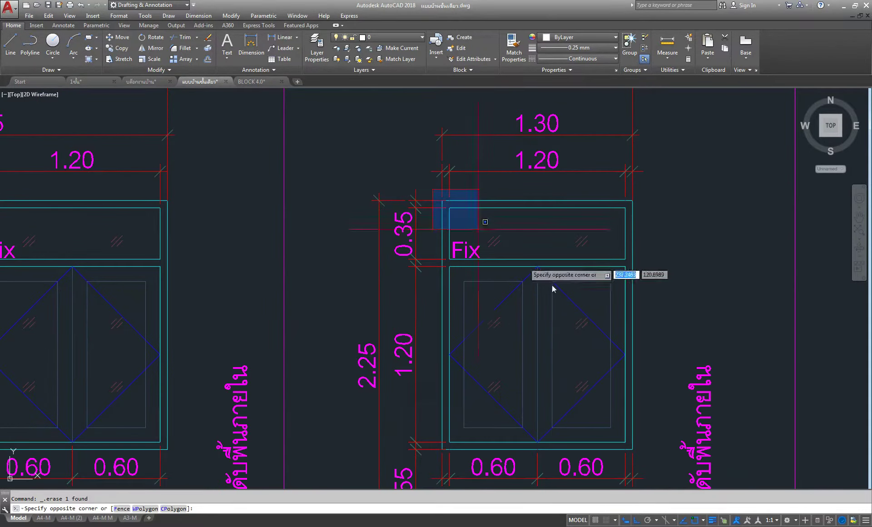
pyautogui.click(658, 455)
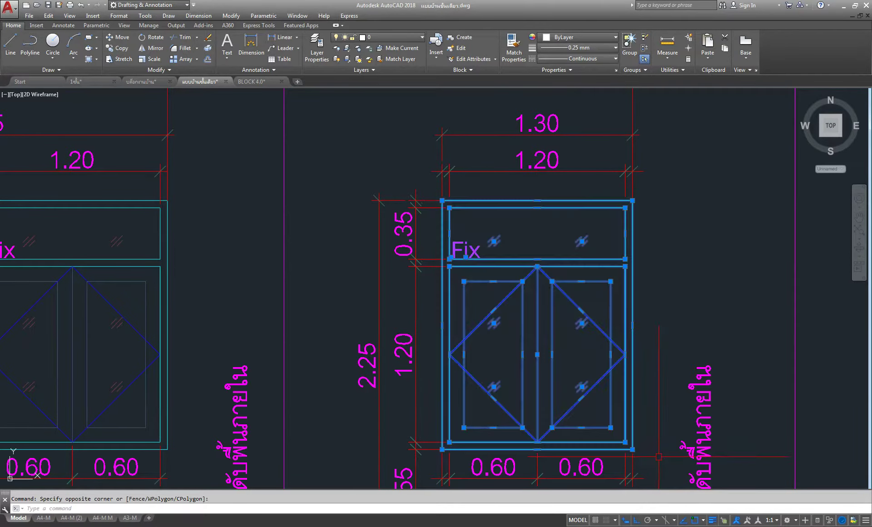
pyautogui.click(629, 41)
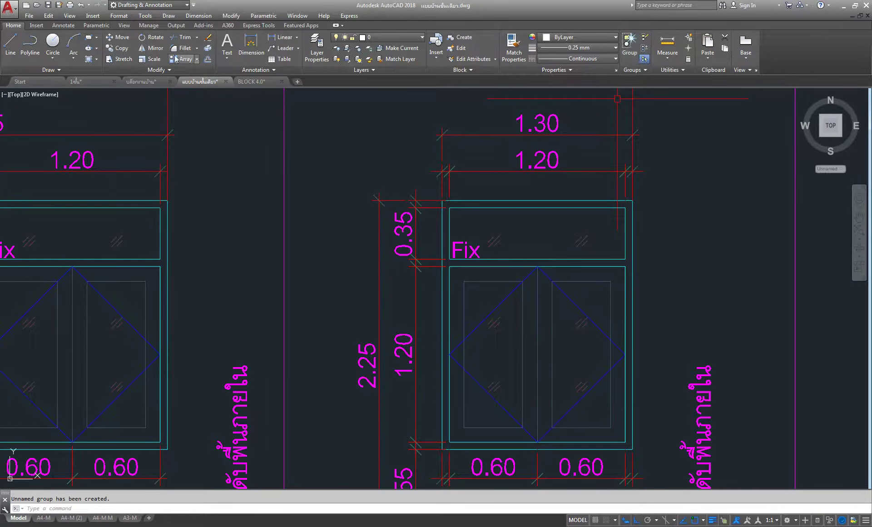
# Step: Start copying the casement window group from its bottom midpoint
pyautogui.click(117, 47)
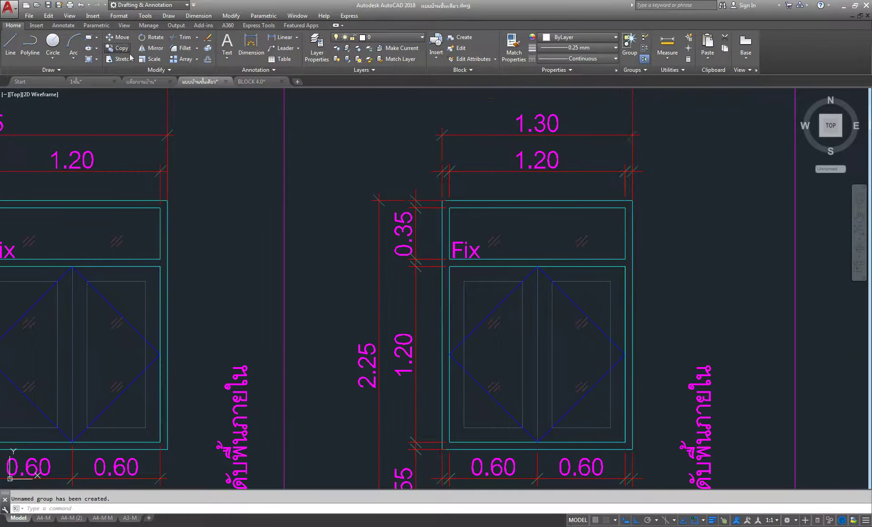
pyautogui.click(495, 308)
pyautogui.press('Return')
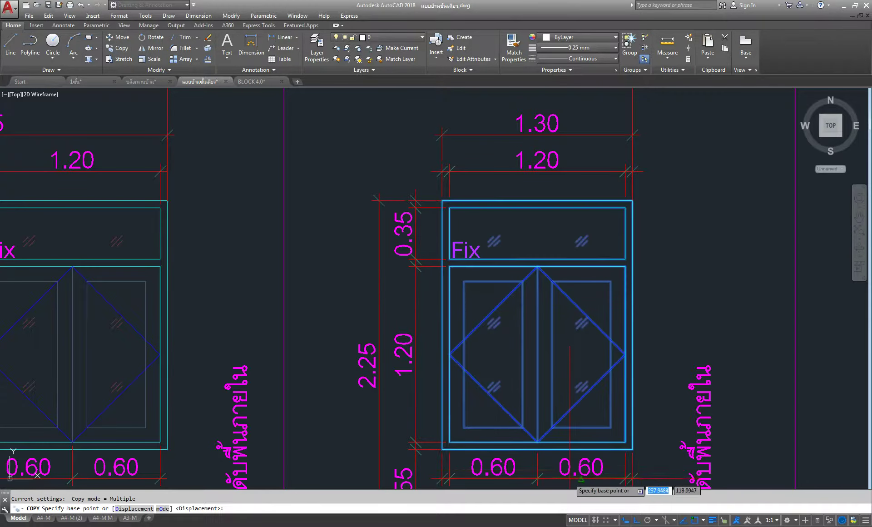
pyautogui.click(537, 450)
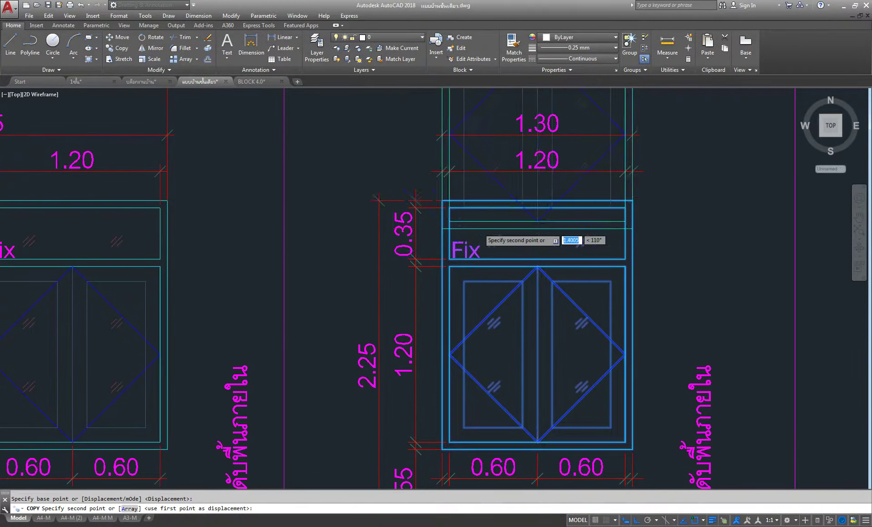
pyautogui.scroll(-6, 613, 245)
pyautogui.scroll(-3, 615, 263)
pyautogui.moveTo(614, 262); pyautogui.dragTo(336, 243, button='middle')
pyautogui.scroll(-4, 336, 243)
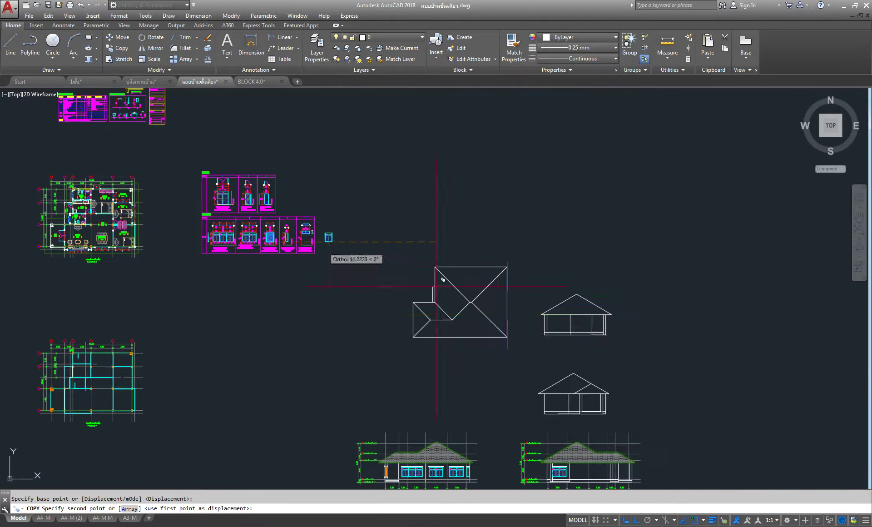
# Step: With Ortho off, place the copy in the 4.00 bay beside the double window
pyautogui.press('F8')
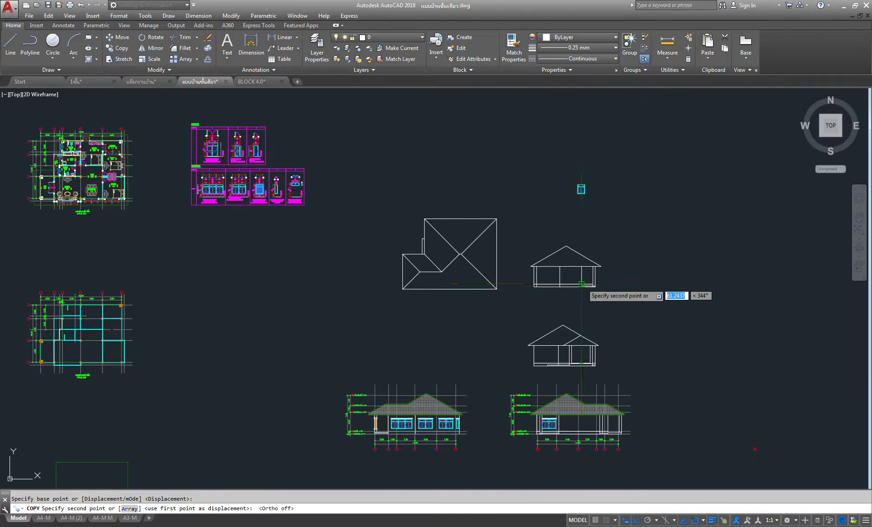
pyautogui.scroll(4, 545, 450)
pyautogui.scroll(3, 661, 431)
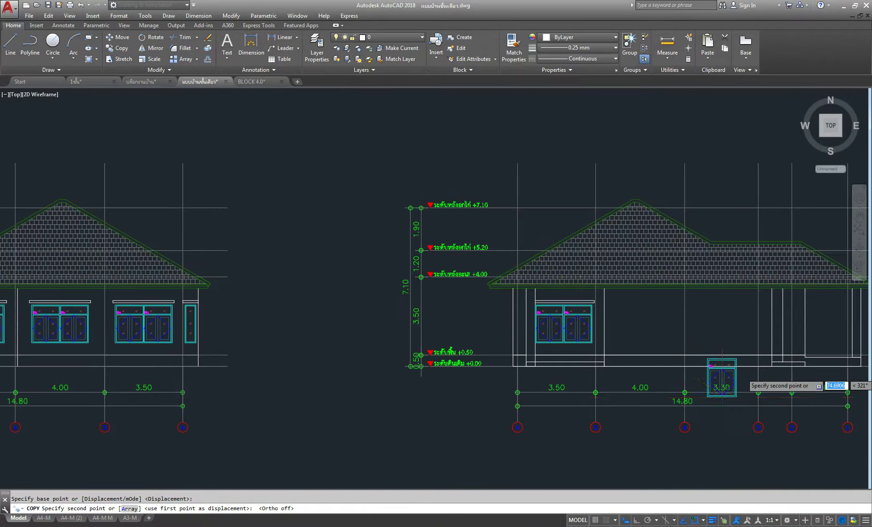
pyautogui.scroll(2, 720, 386)
pyautogui.moveTo(720, 386); pyautogui.dragTo(671, 339, button='middle')
pyautogui.moveTo(611, 304)
pyautogui.mouseDown(button='middle')
pyautogui.moveTo(589, 304)
pyautogui.moveTo(735, 266)
pyautogui.mouseUp(button='middle')
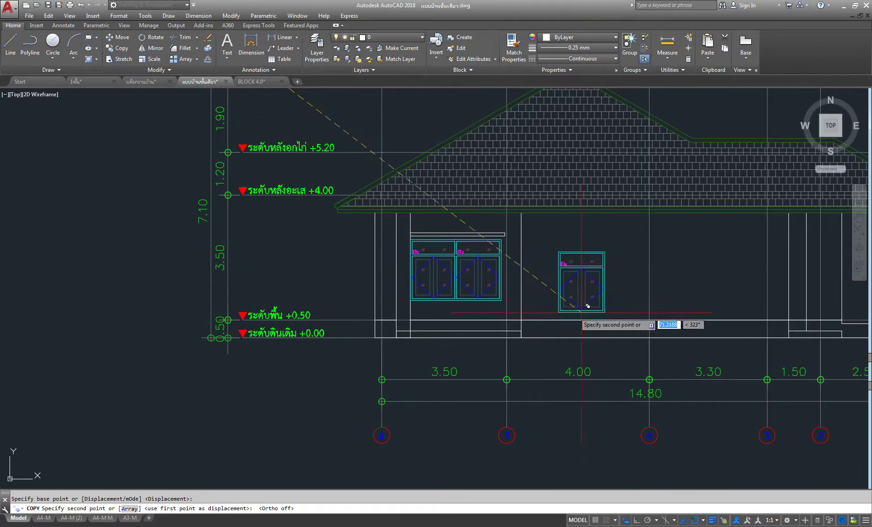
pyautogui.scroll(2, 588, 294)
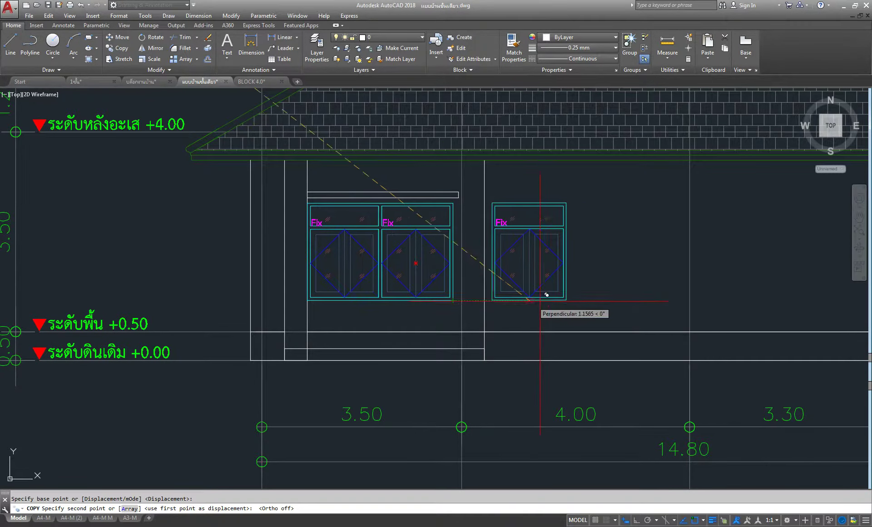
pyautogui.click(578, 296)
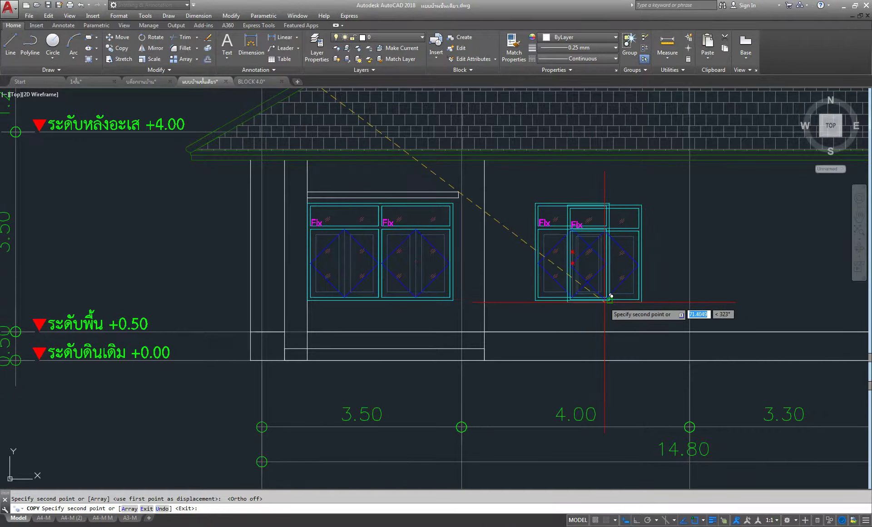
pyautogui.press('Escape')
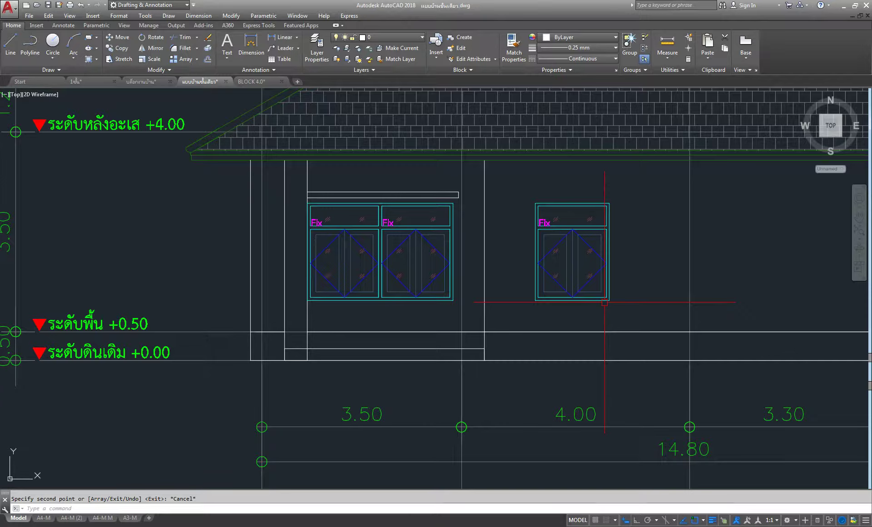
# Step: Zoom in on the copied casement window next to the 4.00 bay grid line
pyautogui.moveTo(604, 302); pyautogui.dragTo(385, 302, button='middle')
pyautogui.scroll(2, 445, 287)
pyautogui.scroll(2, 446, 288)
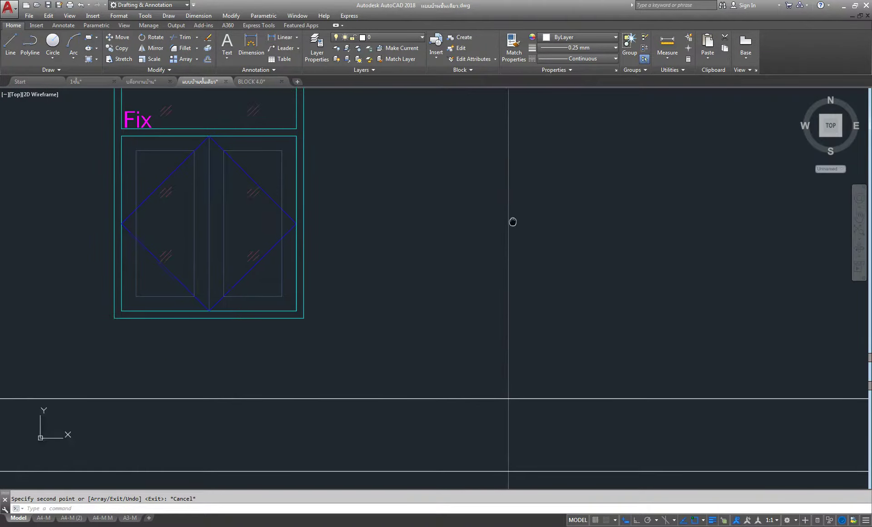
# Step: Offset grid line 4 by 0.4 to its left as a guide line
pyautogui.click(208, 60)
pyautogui.press('Return')
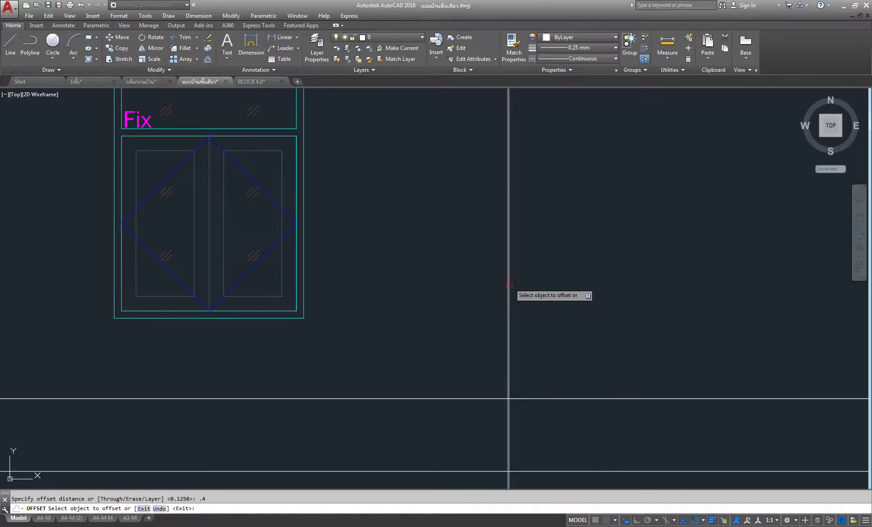
pyautogui.scroll(-5, 509, 283)
pyautogui.scroll(5, 512, 388)
pyautogui.moveTo(512, 390); pyautogui.dragTo(529, 489, button='middle')
pyautogui.click(529, 199)
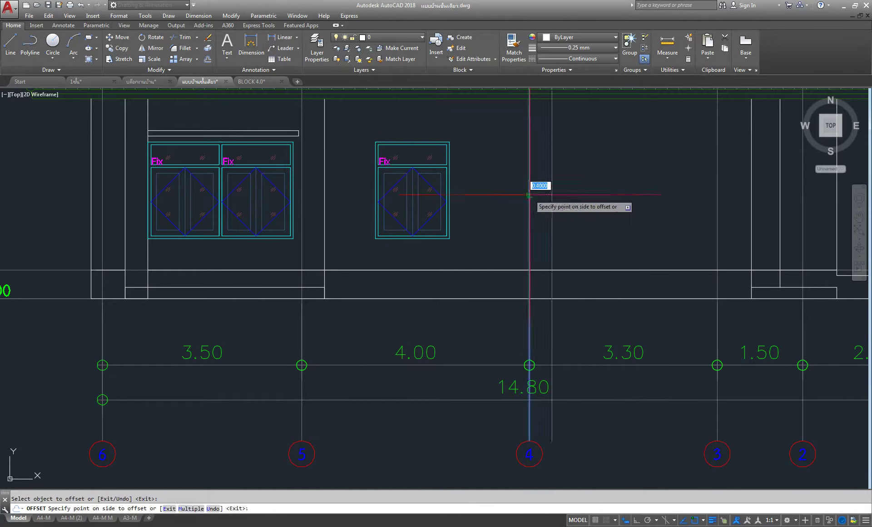
pyautogui.click(476, 199)
pyautogui.rightClick(470, 138)
pyautogui.click(482, 144)
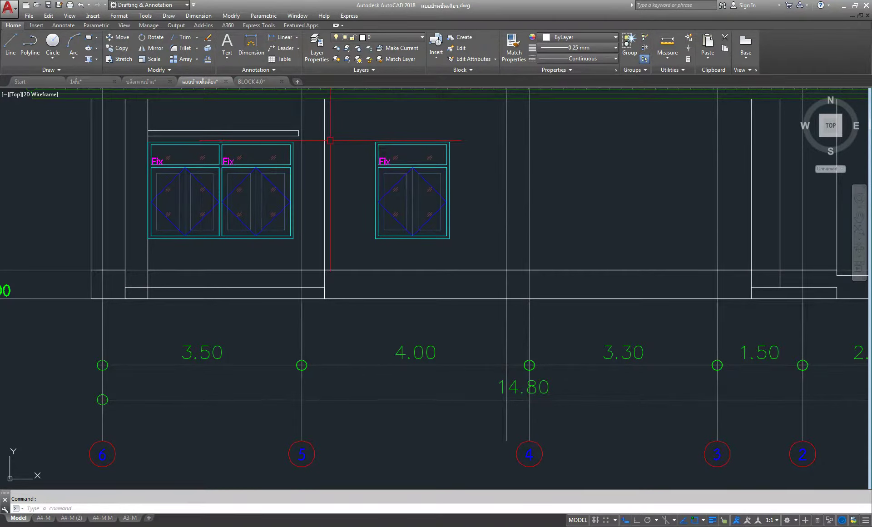
pyautogui.scroll(3, 368, 142)
pyautogui.scroll(1, 368, 142)
pyautogui.click(358, 127)
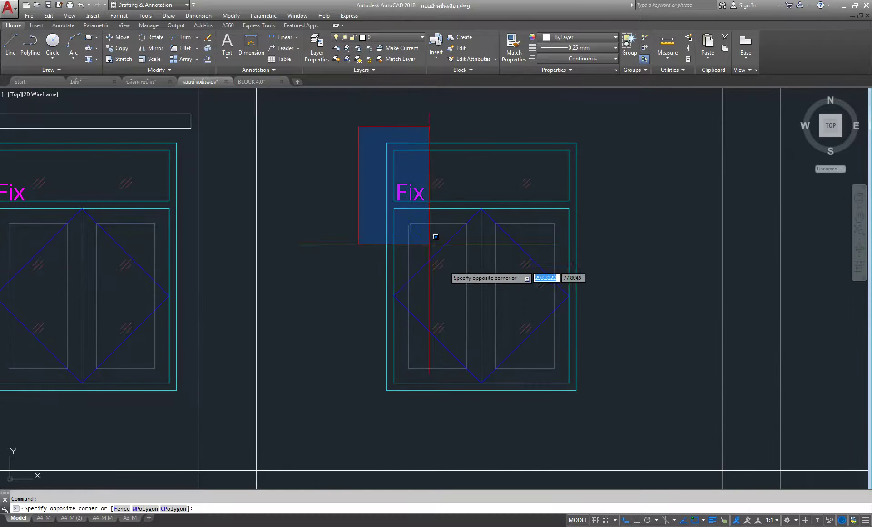
# Step: Move the copied window horizontally so its lower-right corner meets the 0.4 offset line
pyautogui.click(621, 423)
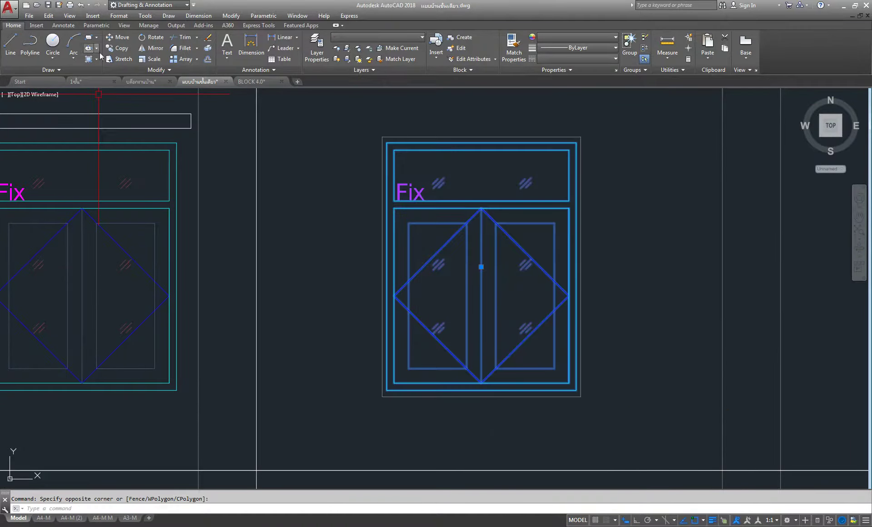
pyautogui.click(117, 37)
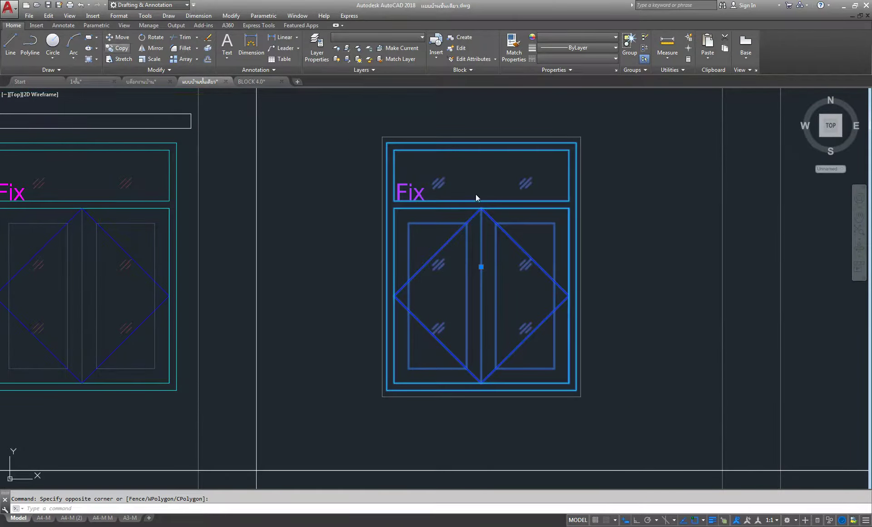
pyautogui.click(576, 390)
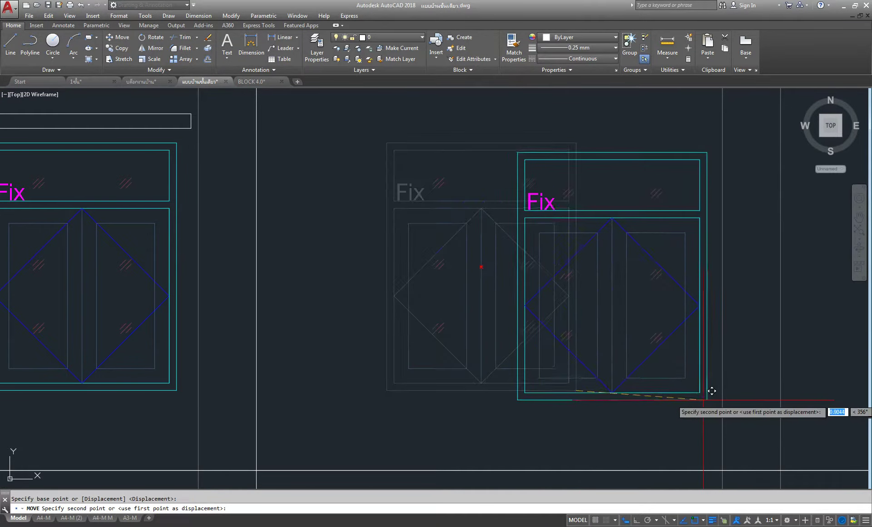
pyautogui.press('F8')
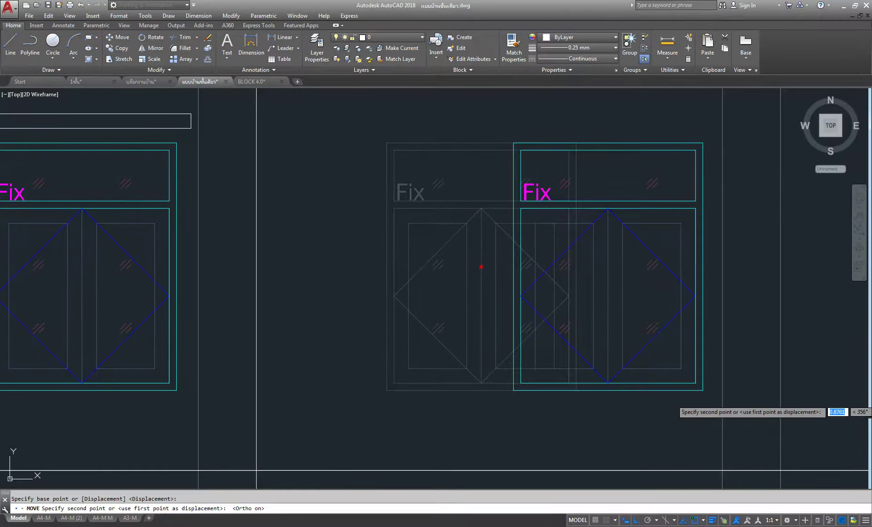
pyautogui.click(721, 391)
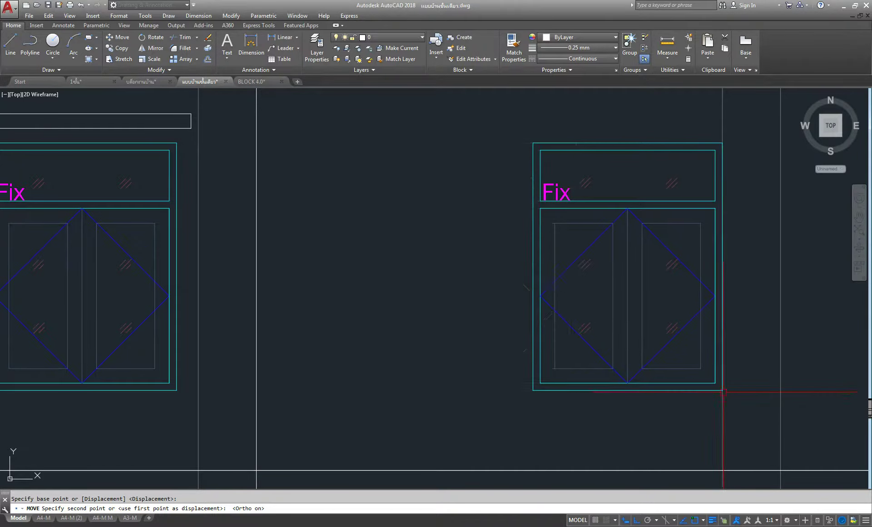
pyautogui.moveTo(721, 384)
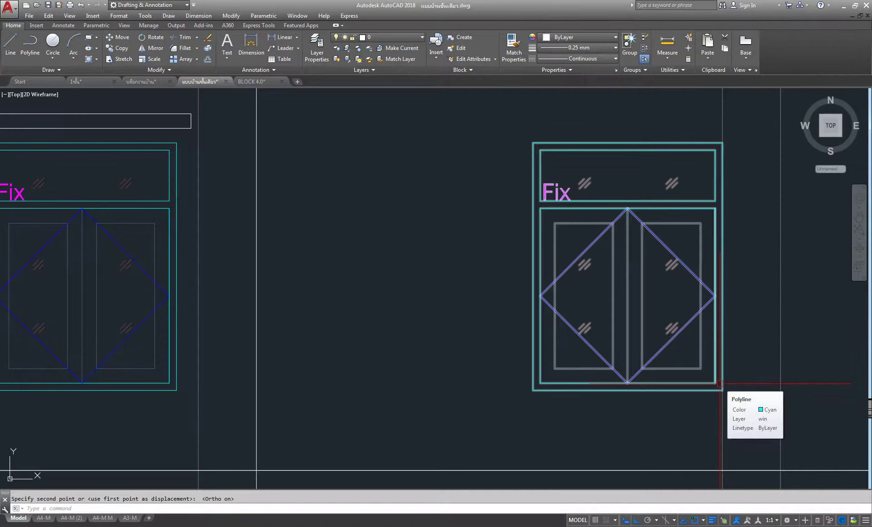
pyautogui.scroll(-2, 691, 295)
pyautogui.moveTo(702, 226); pyautogui.dragTo(588, 257, button='middle')
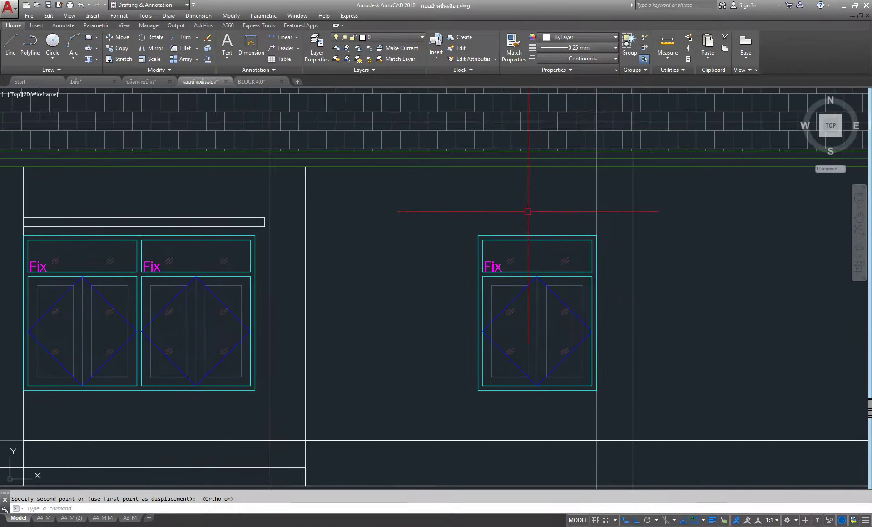
# Step: Draw a 1.5 by 0.1 rectangle above the casement window as its head strip
pyautogui.scroll(2, 528, 211)
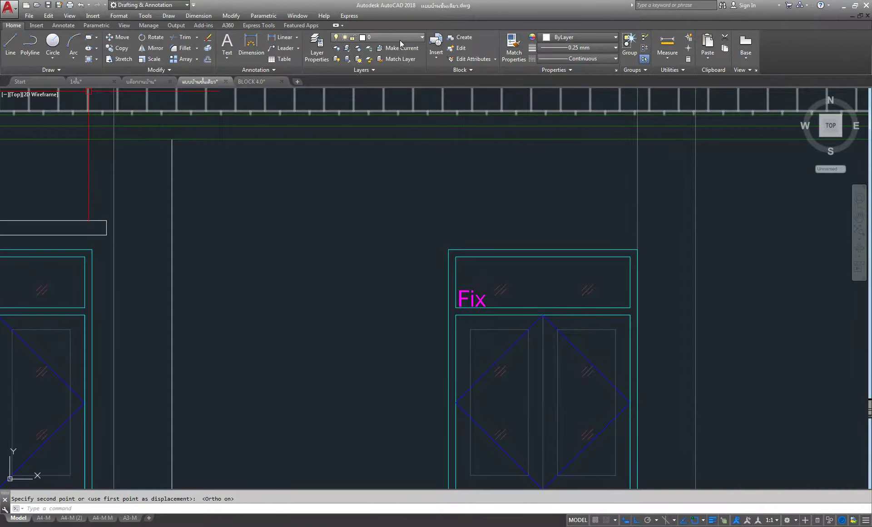
pyautogui.click(89, 38)
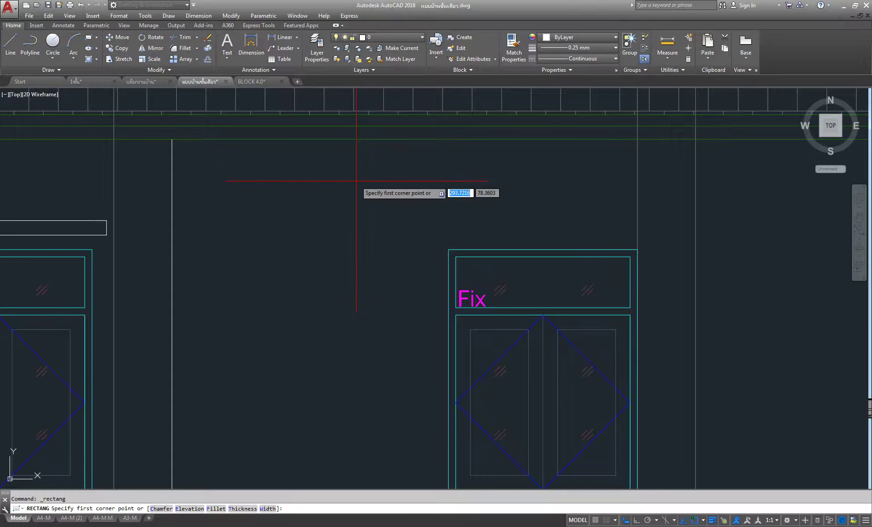
pyautogui.click(356, 181)
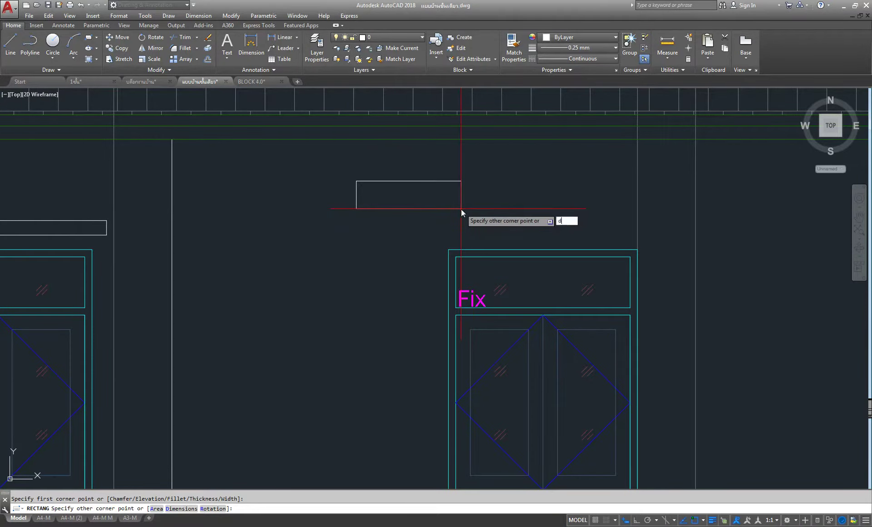
pyautogui.press('Return')
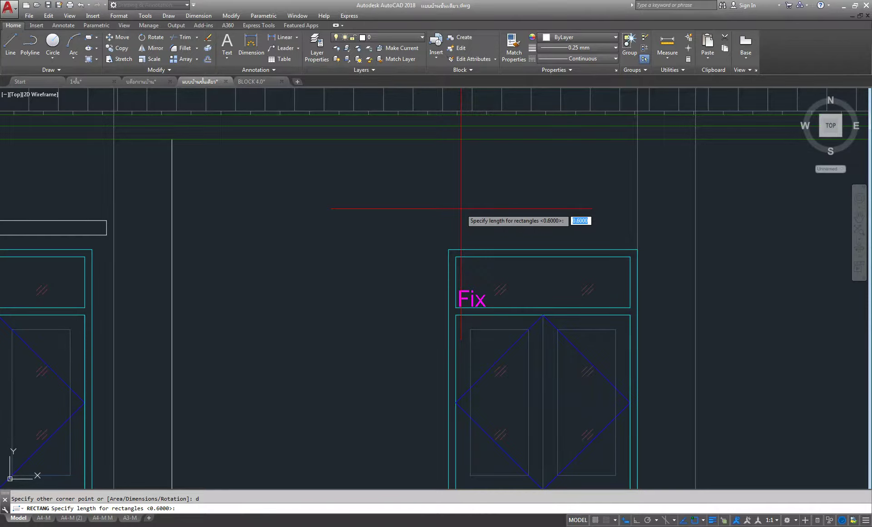
pyautogui.write('1.5')
pyautogui.press('Return')
pyautogui.write('.1')
pyautogui.press('Return')
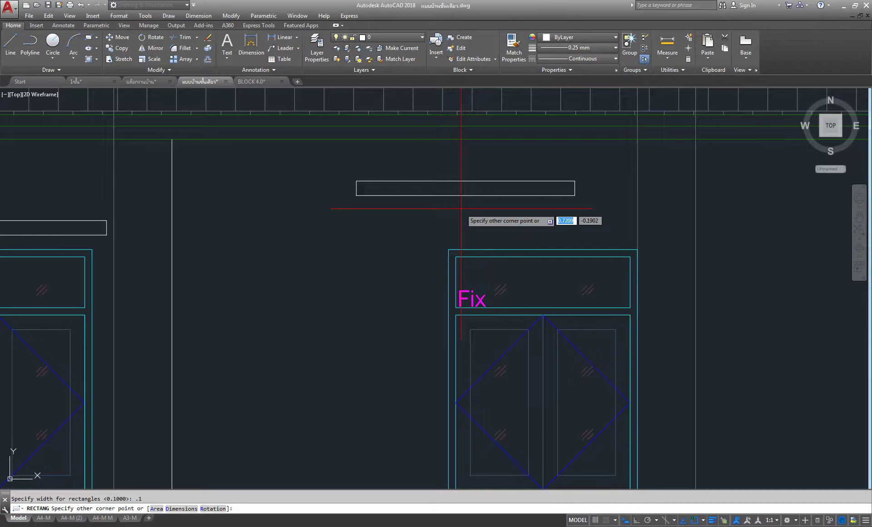
pyautogui.scroll(2, 537, 209)
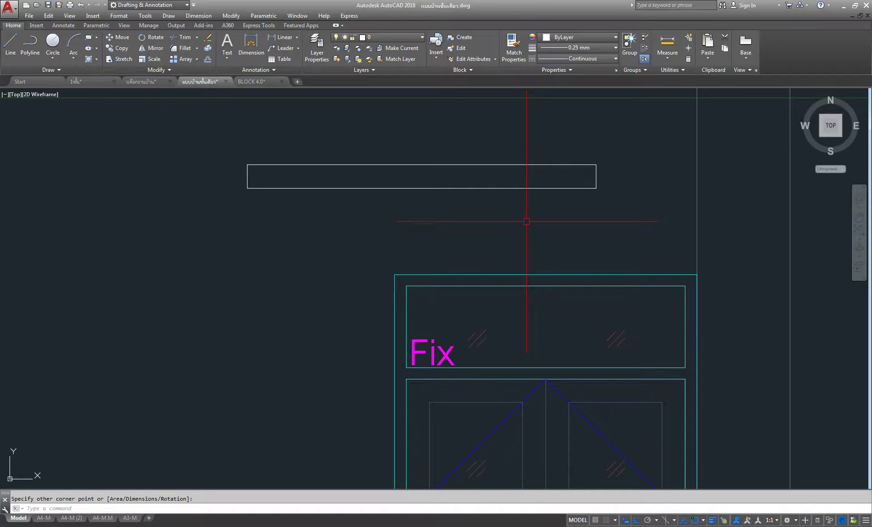
pyautogui.click(118, 37)
# Step: Move the head strip onto the top of the window frame
pyautogui.click(407, 185)
pyautogui.press('Return')
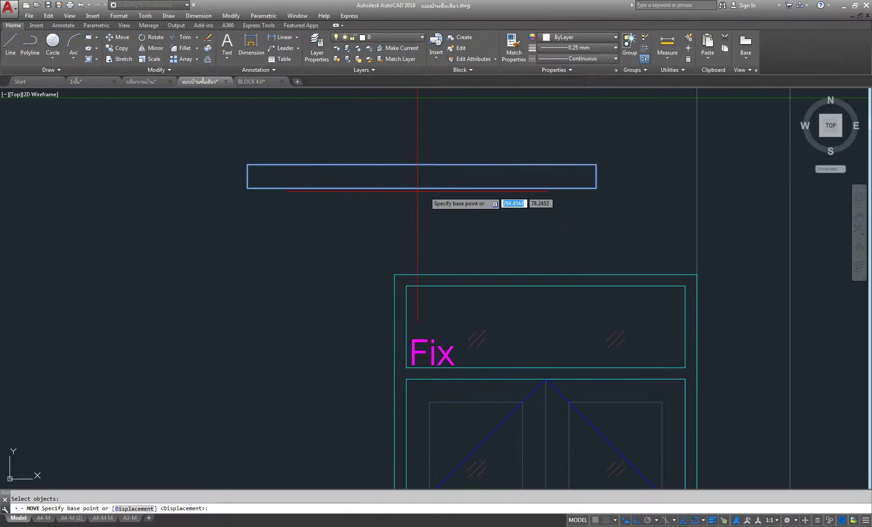
pyautogui.click(421, 187)
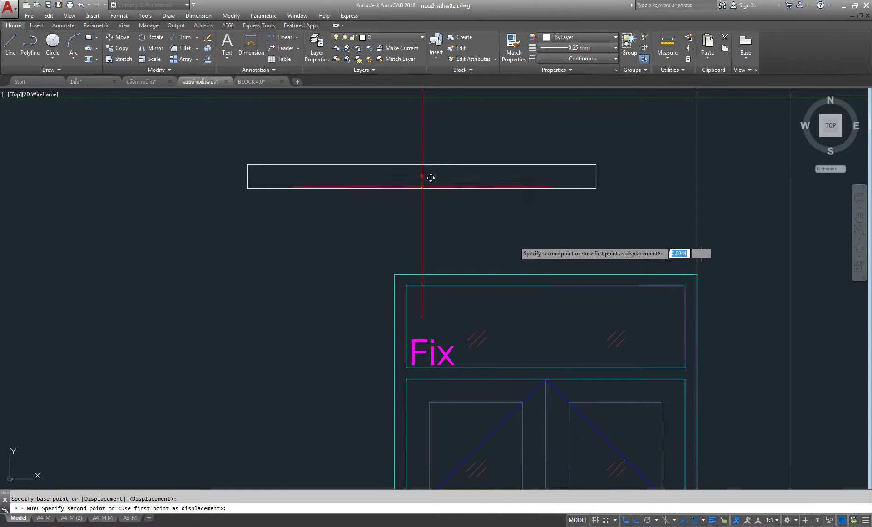
pyautogui.click(554, 264)
# Step: Raise the head strip 0.1 above the window frame
pyautogui.click(122, 39)
pyautogui.click(391, 251)
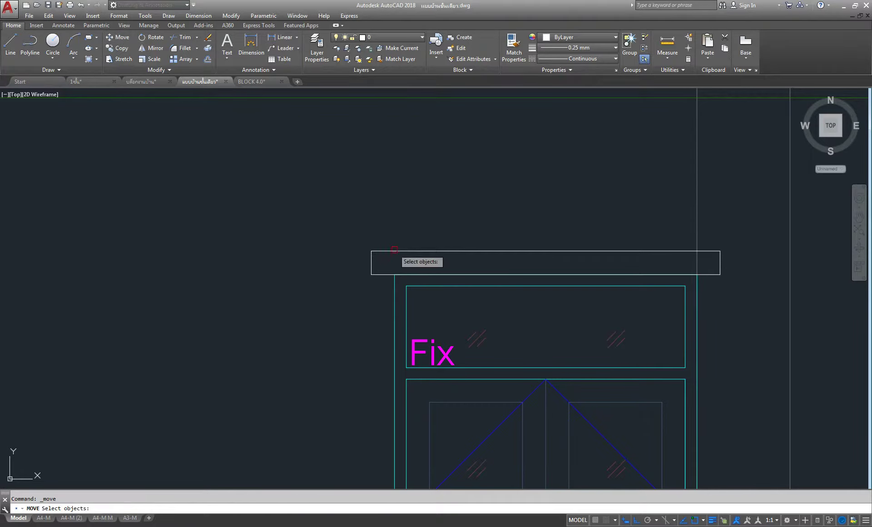
pyautogui.press('Return')
pyautogui.click(209, 237)
pyautogui.write('.1')
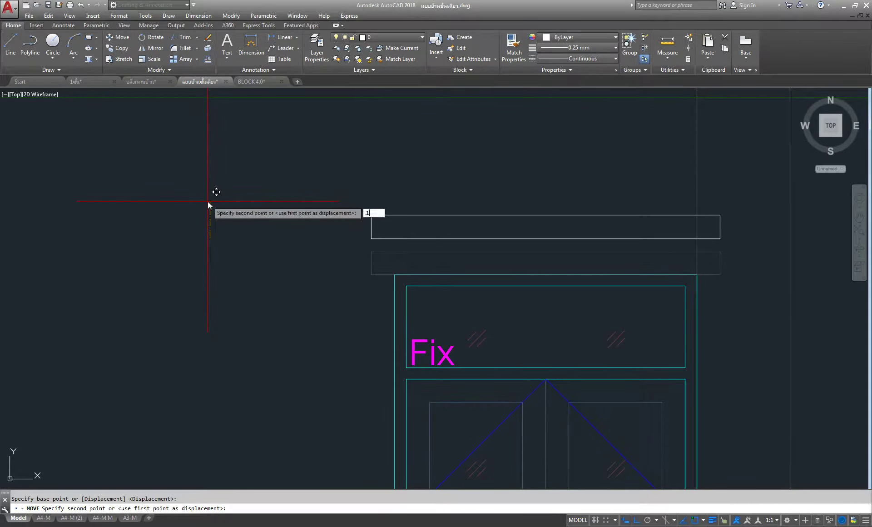
pyautogui.press('Return')
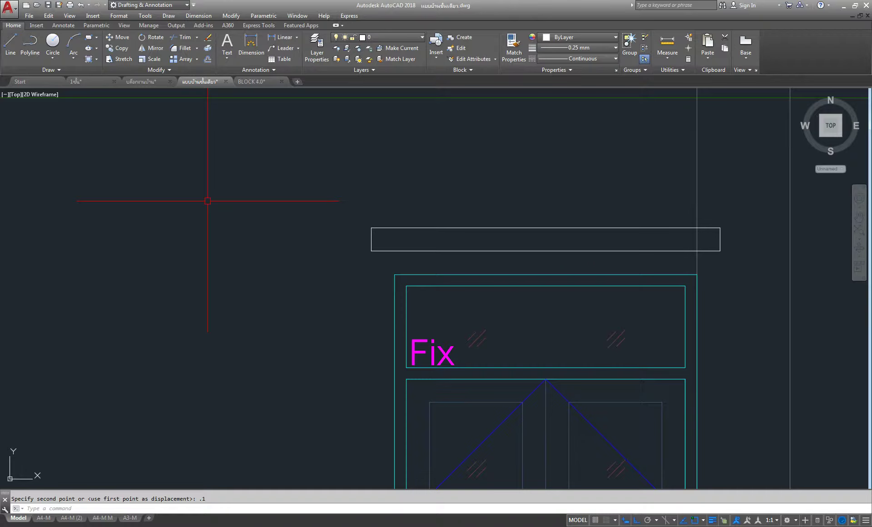
pyautogui.scroll(-4, 208, 201)
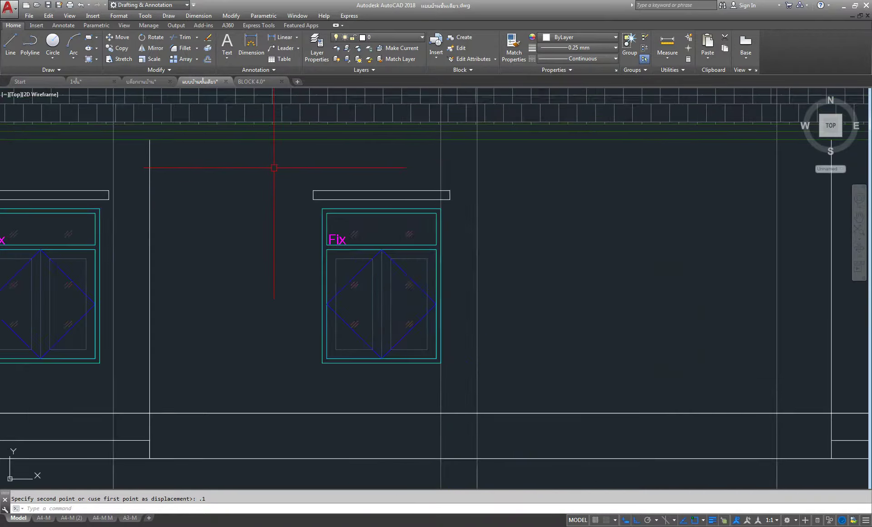
# Step: Delete the stray vertical grid line near the window
pyautogui.scroll(-2, 273, 175)
pyautogui.scroll(2, 399, 321)
pyautogui.scroll(2, 367, 295)
pyautogui.press('Return')
pyautogui.click(364, 287)
pyautogui.press('Delete')
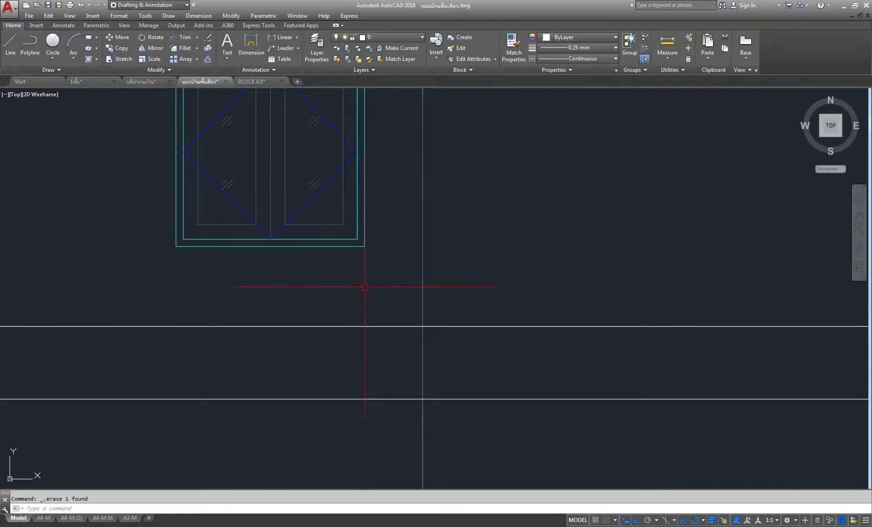
# Step: Bring the other elevation's narrow window and its head strip into view
pyautogui.scroll(-2, 580, 270)
pyautogui.scroll(-2, 580, 270)
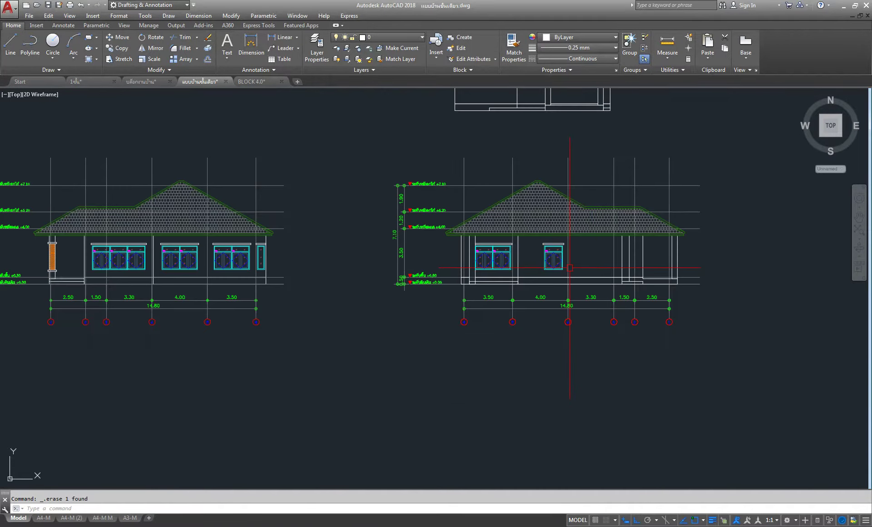
pyautogui.scroll(2, 415, 253)
pyautogui.scroll(2, 468, 241)
pyautogui.moveTo(468, 241); pyautogui.dragTo(604, 263, button='middle')
pyautogui.scroll(-2, 563, 300)
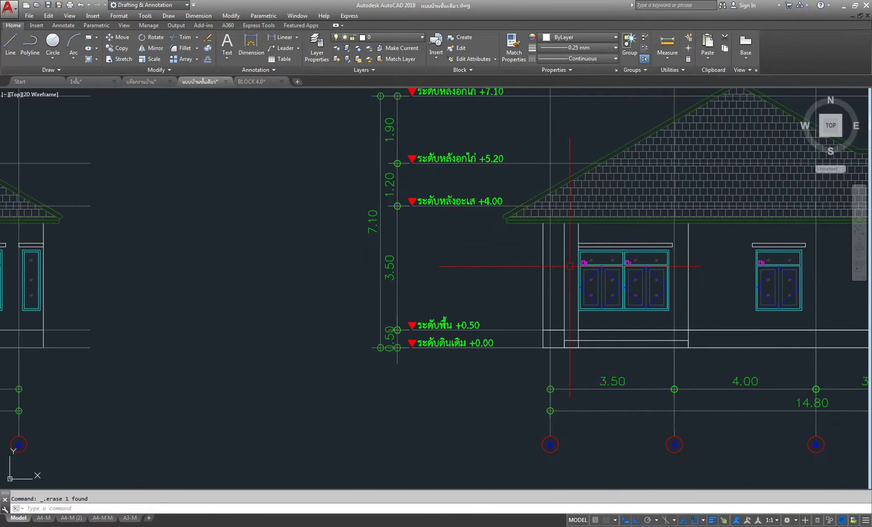
pyautogui.moveTo(13, 276); pyautogui.dragTo(150, 276, button='middle')
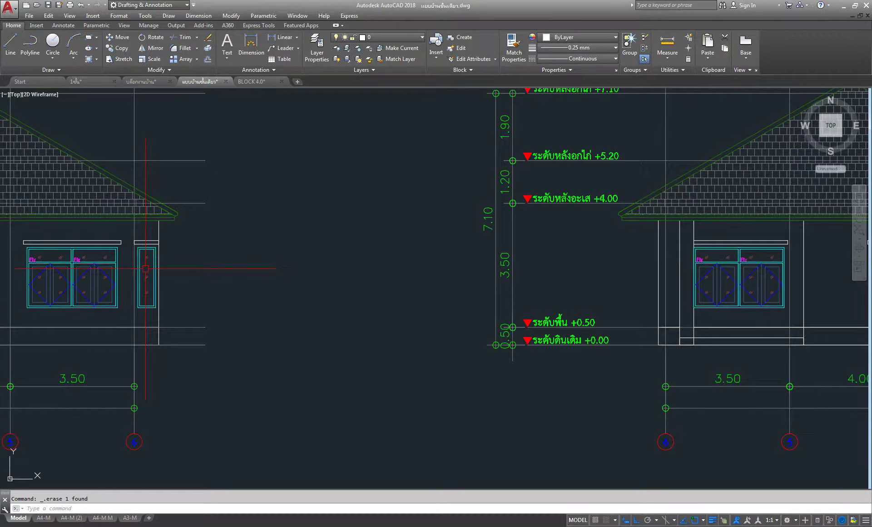
pyautogui.scroll(2, 227, 239)
pyautogui.moveTo(191, 257); pyautogui.dragTo(356, 210, button='middle')
pyautogui.click(238, 160)
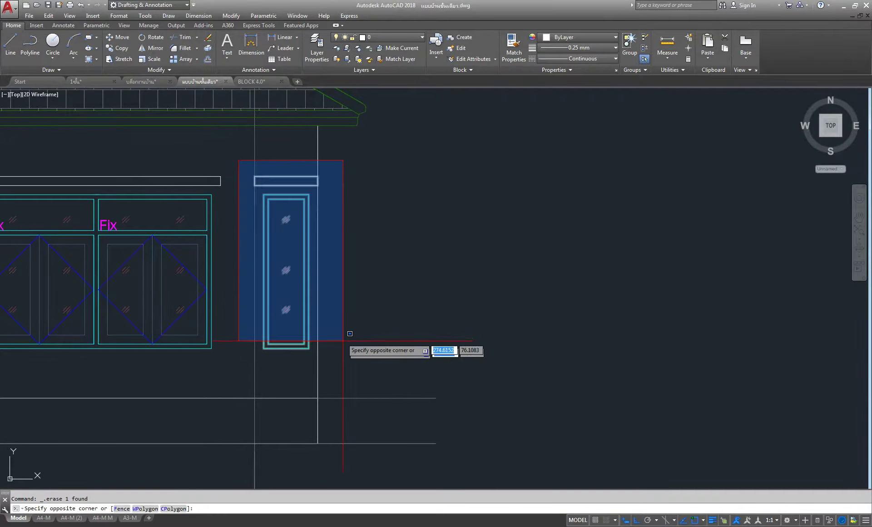
# Step: Select the narrow window's head strip and start copying it from its corner point
pyautogui.click(354, 361)
pyautogui.click(121, 52)
pyautogui.scroll(3, 243, 173)
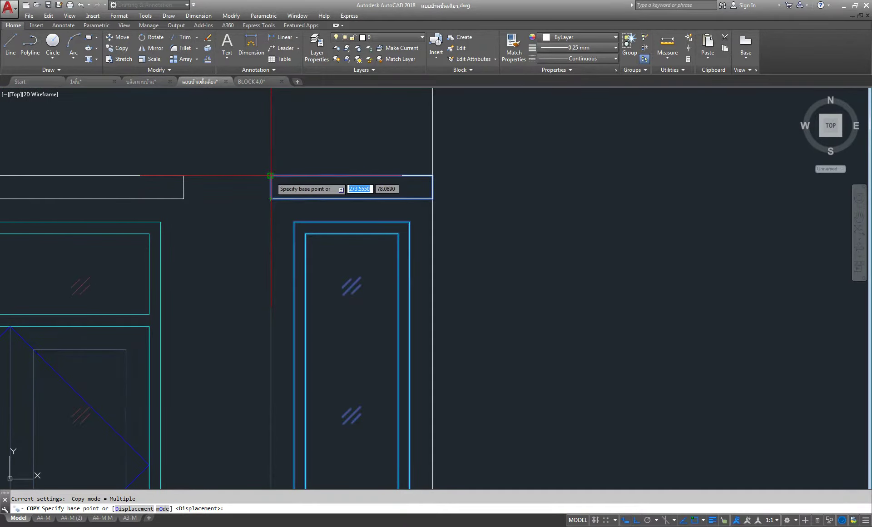
pyautogui.scroll(2, 270, 175)
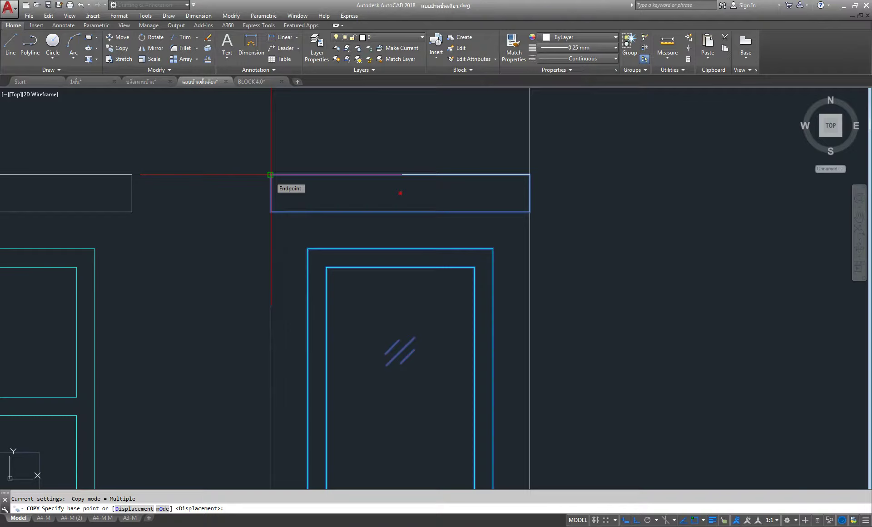
pyautogui.click(270, 174)
# Step: Place the head strip copy above the matching narrow window on the other elevation
pyautogui.scroll(-5, 272, 171)
pyautogui.moveTo(273, 171); pyautogui.dragTo(168, 202, button='middle')
pyautogui.scroll(-1, 145, 195)
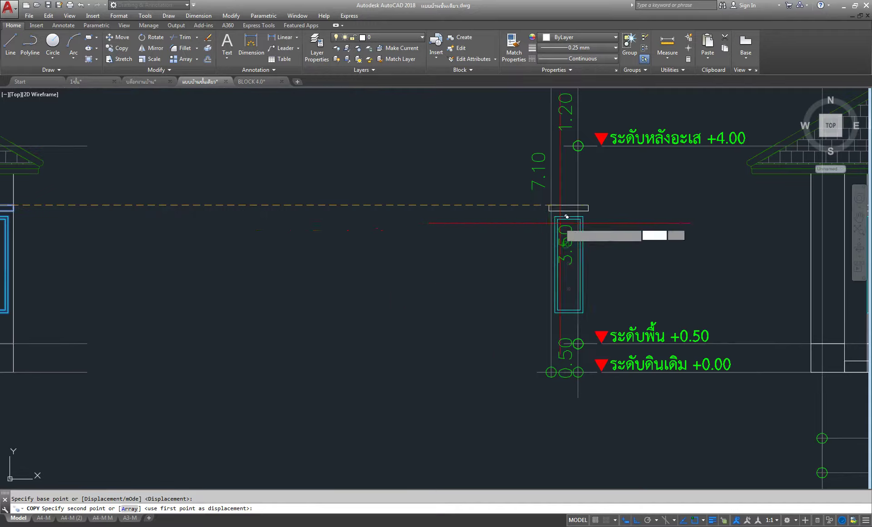
pyautogui.moveTo(564, 214); pyautogui.dragTo(224, 247, button='middle')
pyautogui.scroll(2, 442, 213)
pyautogui.scroll(2, 466, 215)
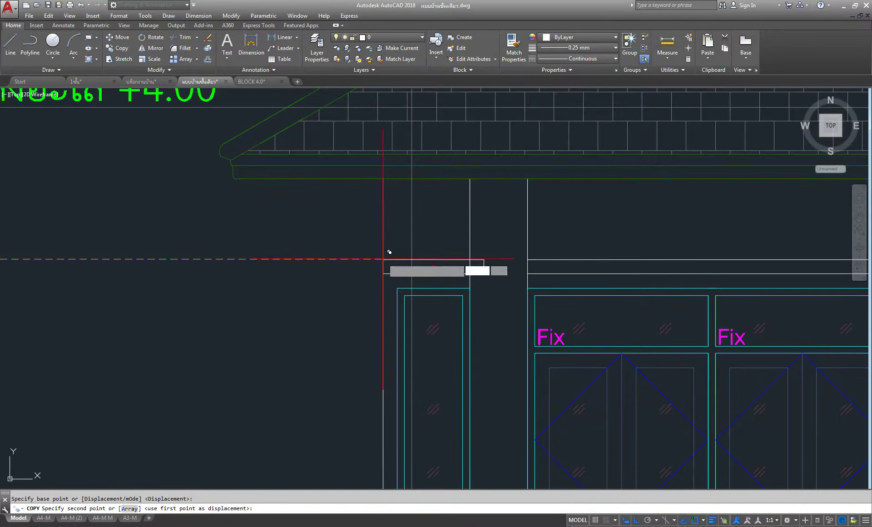
pyautogui.click(383, 259)
pyautogui.press('Escape')
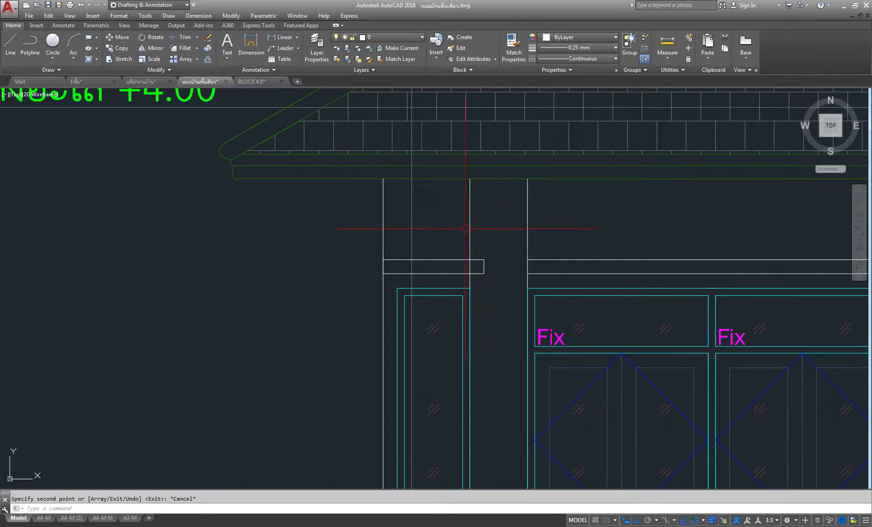
pyautogui.scroll(-1, 483, 243)
pyautogui.scroll(-1, 478, 232)
pyautogui.scroll(2, 478, 232)
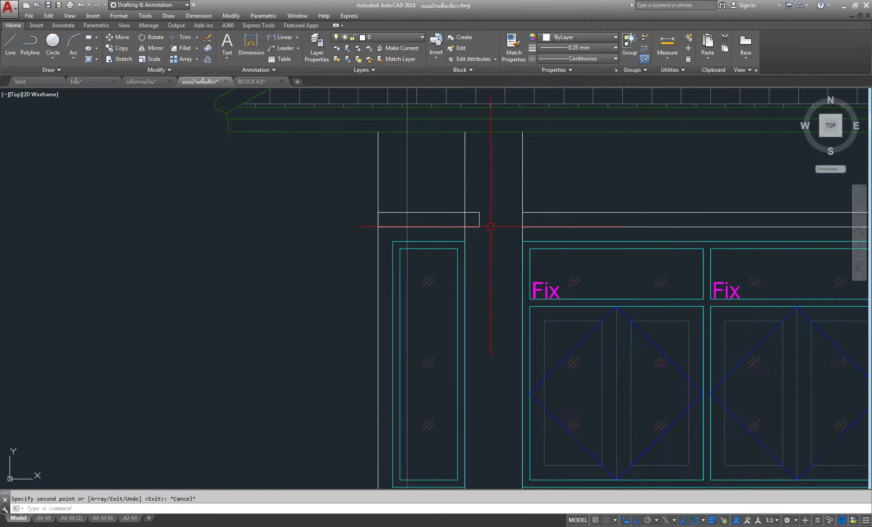
pyautogui.scroll(3, 491, 226)
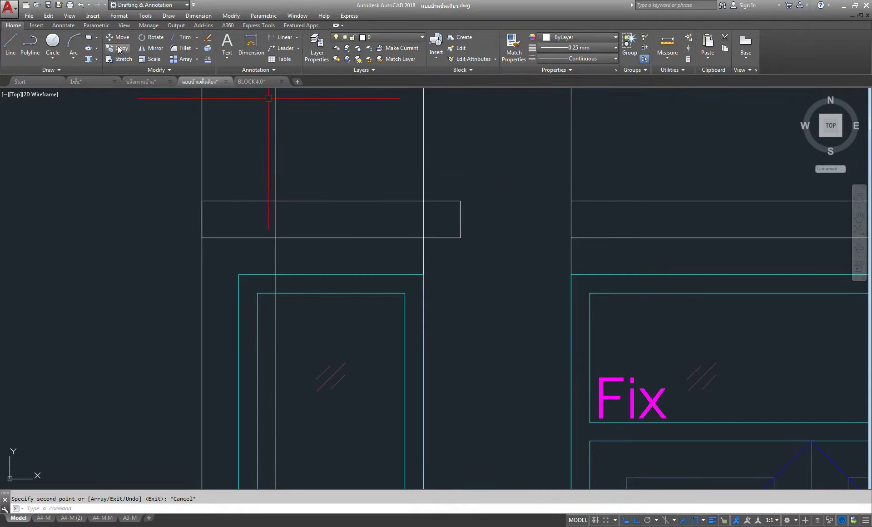
# Step: Explode the copied strip and trim off its part beyond the wall line
pyautogui.click(207, 52)
pyautogui.click(460, 201)
pyautogui.press('Return')
pyautogui.click(181, 37)
pyautogui.press('Return')
pyautogui.click(491, 156)
pyautogui.click(451, 249)
pyautogui.rightClick(480, 174)
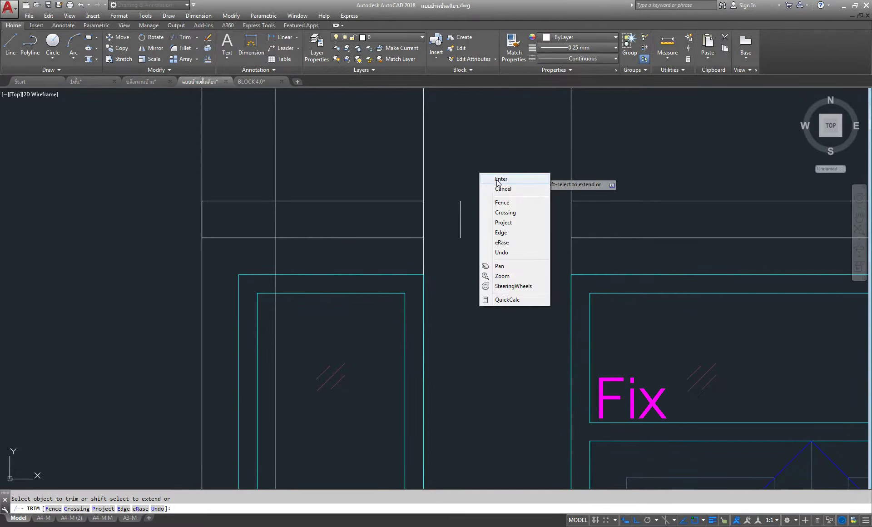
pyautogui.click(497, 181)
# Step: Erase the leftover short end line of the strip
pyautogui.click(454, 180)
pyautogui.click(504, 250)
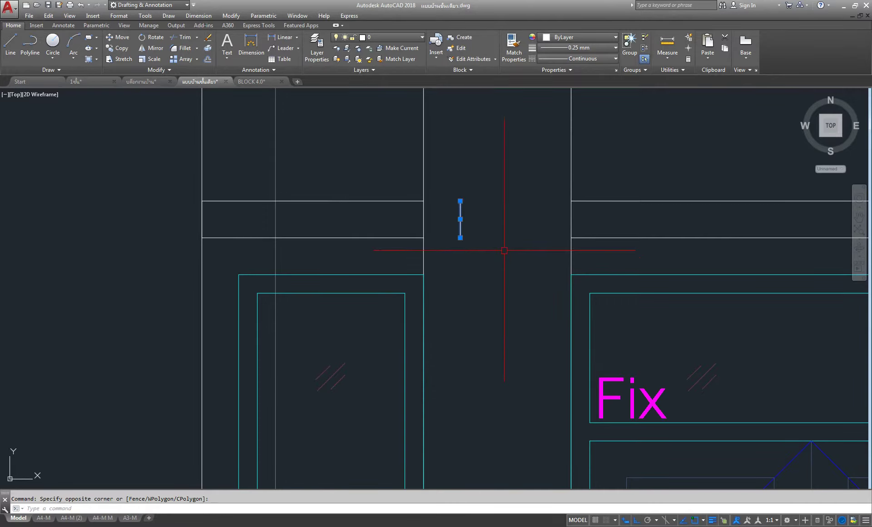
pyautogui.press('Delete')
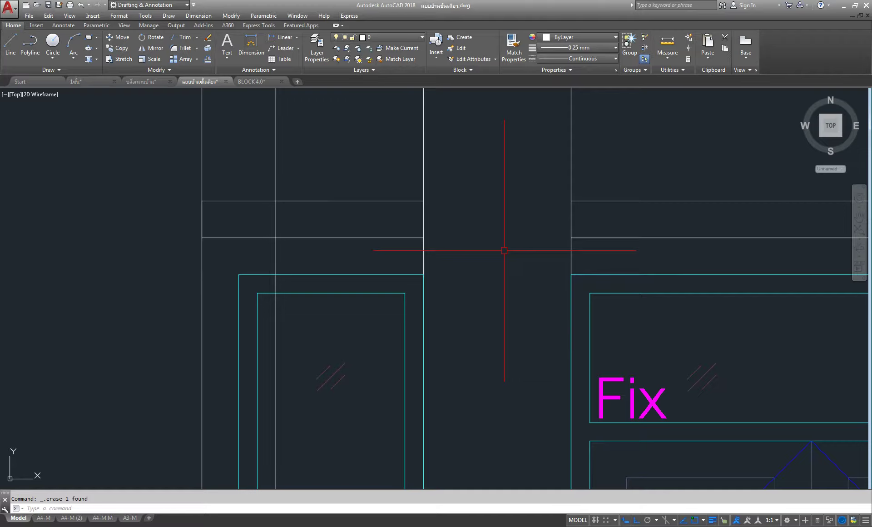
pyautogui.scroll(-1, 504, 251)
pyautogui.scroll(-3, 477, 236)
pyautogui.scroll(-1, 458, 225)
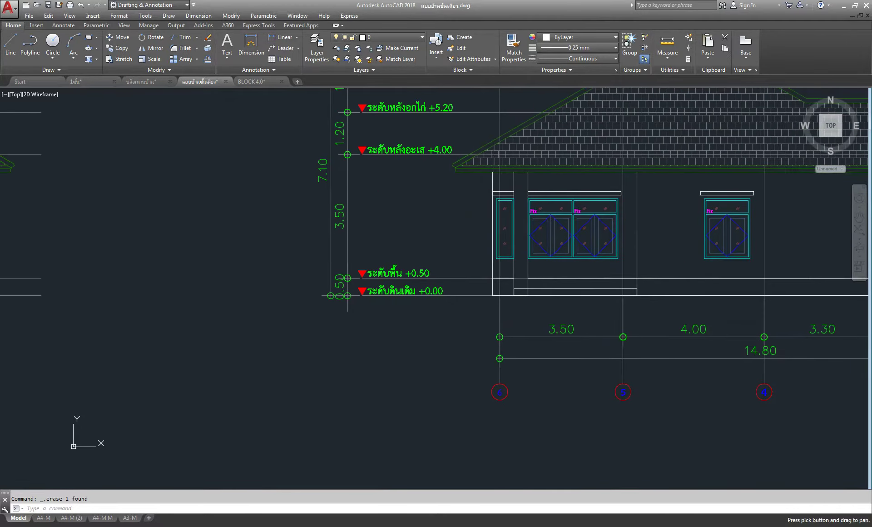
# Step: Select the brick pillar's top and bottom strips
pyautogui.scroll(-2, 429, 232)
pyautogui.scroll(4, 45, 241)
pyautogui.scroll(3, 127, 227)
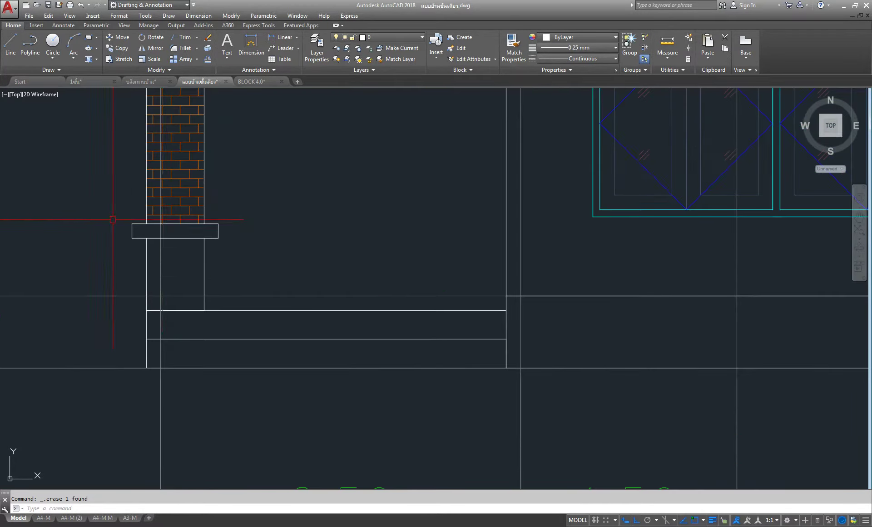
pyautogui.scroll(4, 154, 226)
pyautogui.click(103, 226)
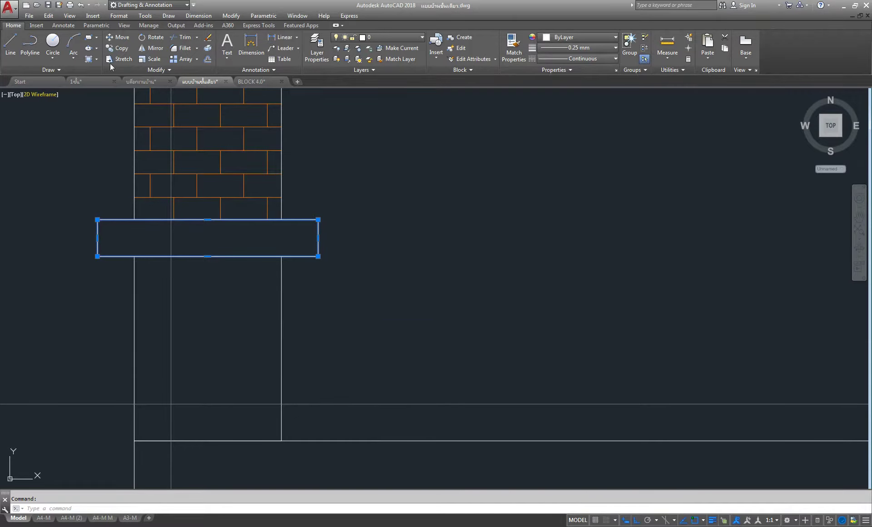
pyautogui.scroll(-6, 318, 263)
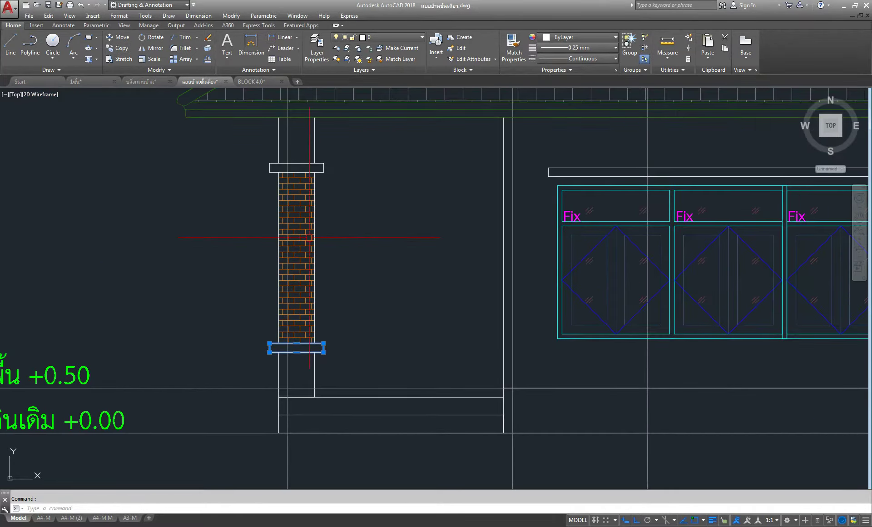
pyautogui.click(272, 163)
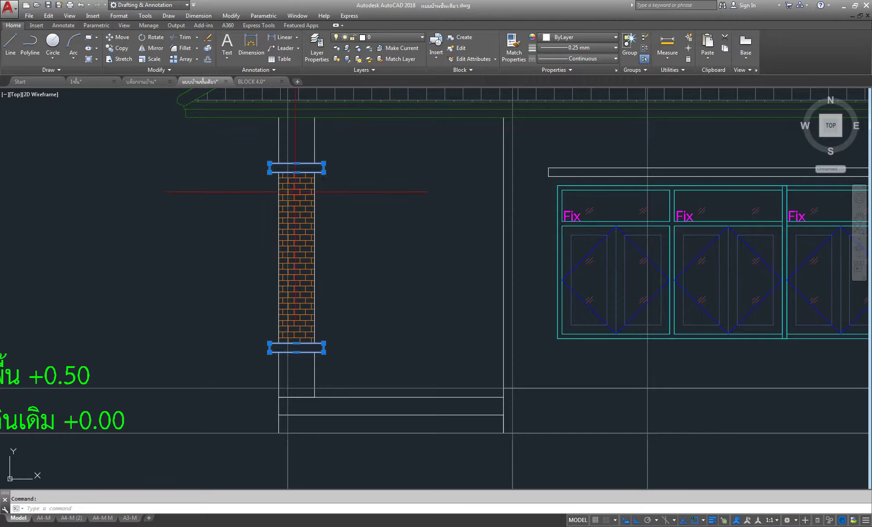
# Step: Move both strips by their lower corner onto the other elevation's pillar beside the window
pyautogui.click(119, 37)
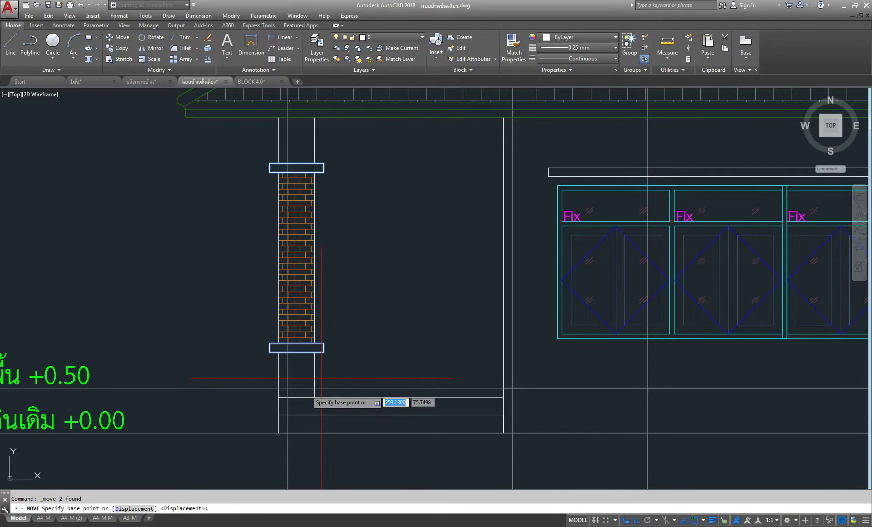
pyautogui.scroll(4, 291, 381)
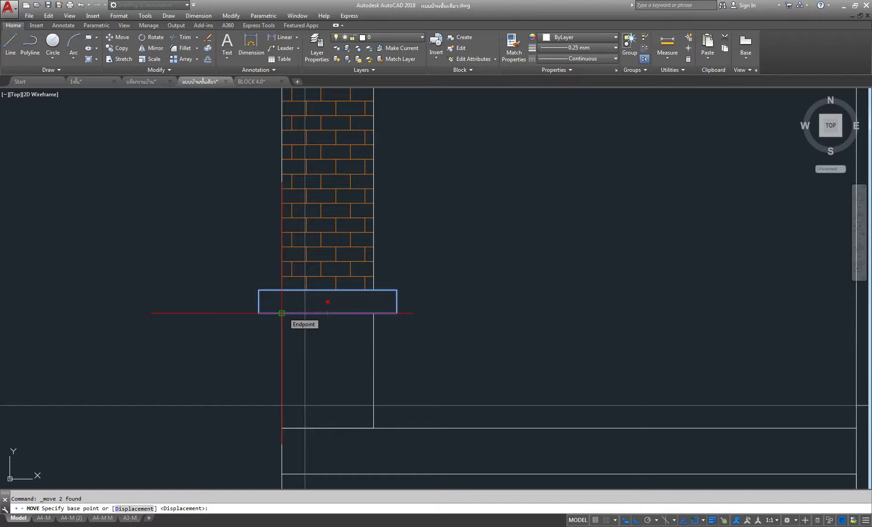
pyautogui.click(282, 313)
pyautogui.scroll(-5, 288, 302)
pyautogui.scroll(2, 593, 311)
pyautogui.scroll(-3, 637, 286)
pyautogui.moveTo(636, 286); pyautogui.dragTo(321, 292, button='middle')
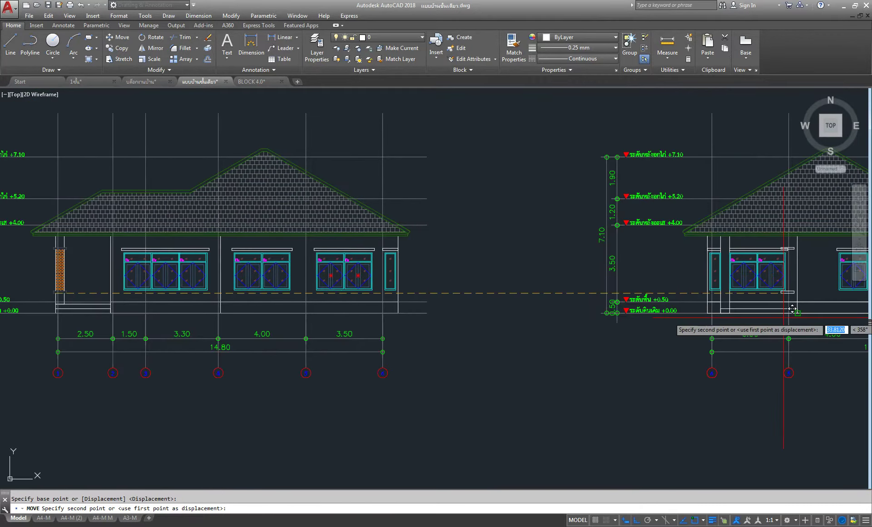
pyautogui.scroll(4, 817, 309)
pyautogui.moveTo(732, 303); pyautogui.dragTo(706, 303, button='middle')
pyautogui.scroll(5, 609, 275)
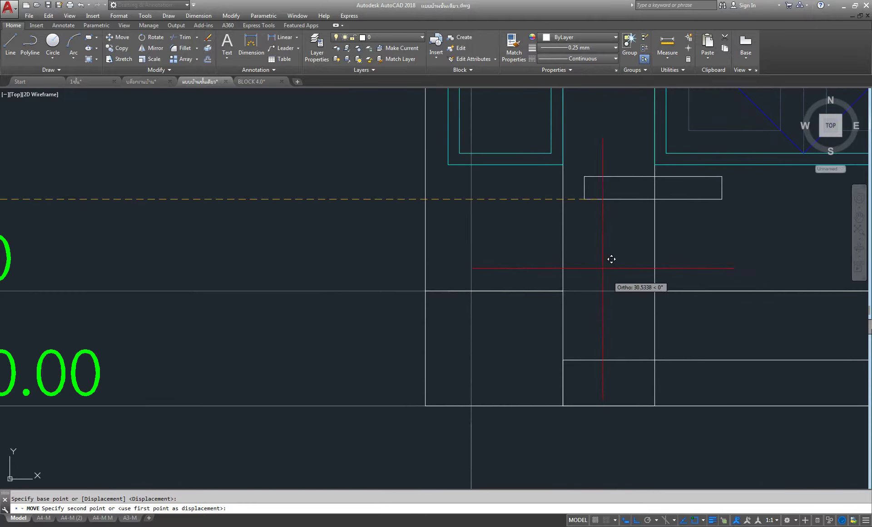
pyautogui.click(571, 190)
pyautogui.scroll(-5, 586, 218)
pyautogui.moveTo(619, 123); pyautogui.dragTo(594, 250, button='middle')
pyautogui.scroll(2, 594, 251)
pyautogui.moveTo(602, 242)
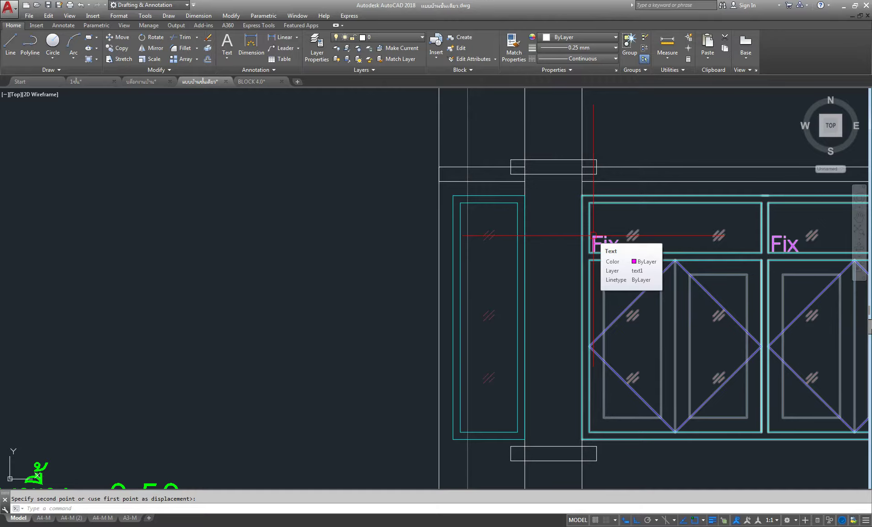
pyautogui.scroll(6, 563, 162)
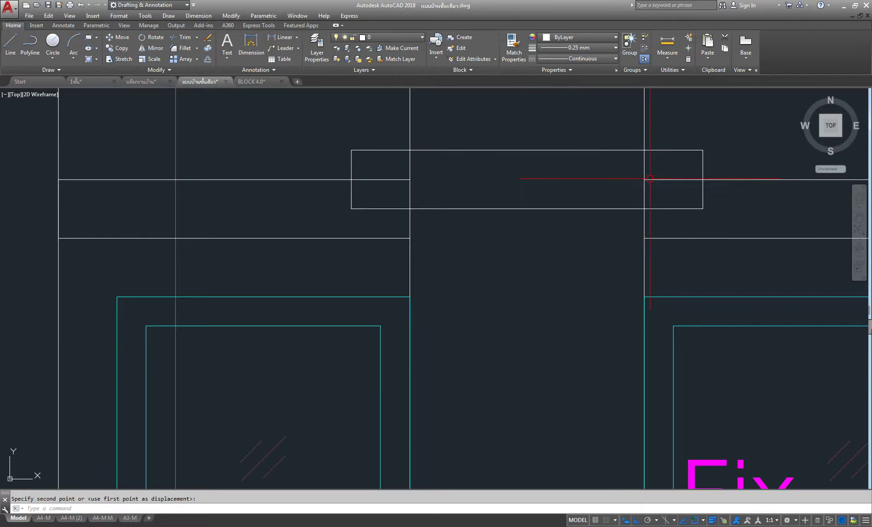
# Step: Trim away the pillar lines inside the top strip
pyautogui.click(182, 37)
pyautogui.press('Return')
pyautogui.click(669, 164)
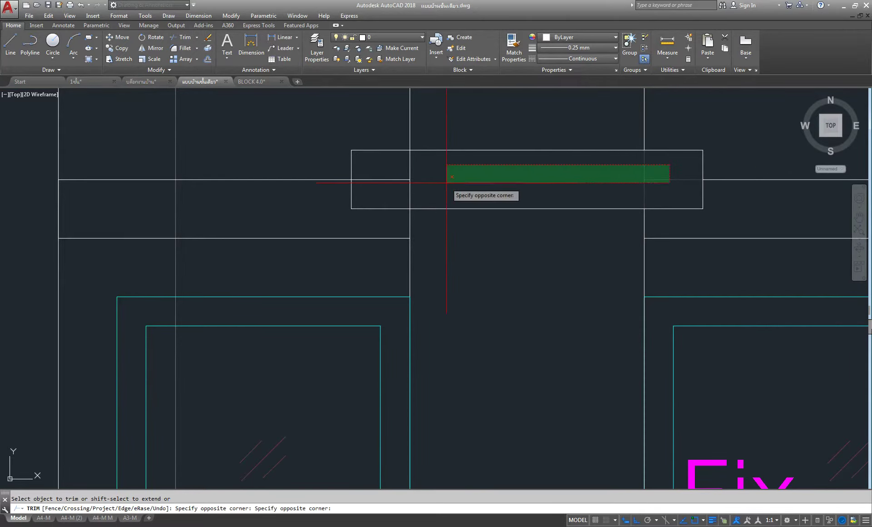
pyautogui.click(379, 195)
pyautogui.rightClick(358, 127)
pyautogui.click(377, 129)
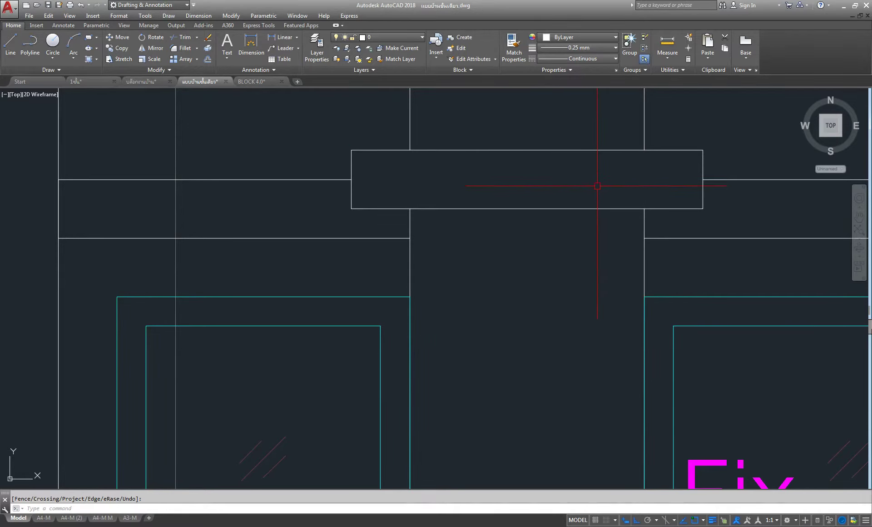
pyautogui.scroll(-4, 593, 187)
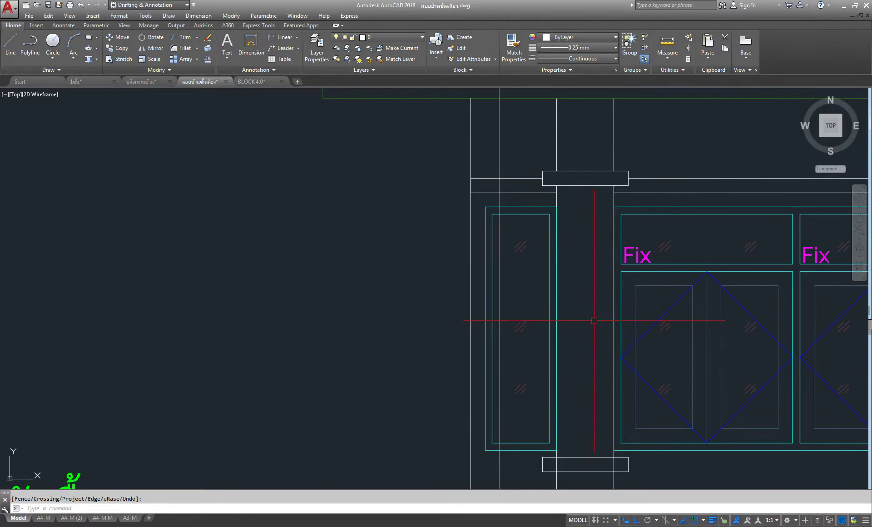
pyautogui.moveTo(593, 402); pyautogui.dragTo(570, 293, button='middle')
pyautogui.moveTo(587, 125); pyautogui.dragTo(594, 210, button='middle')
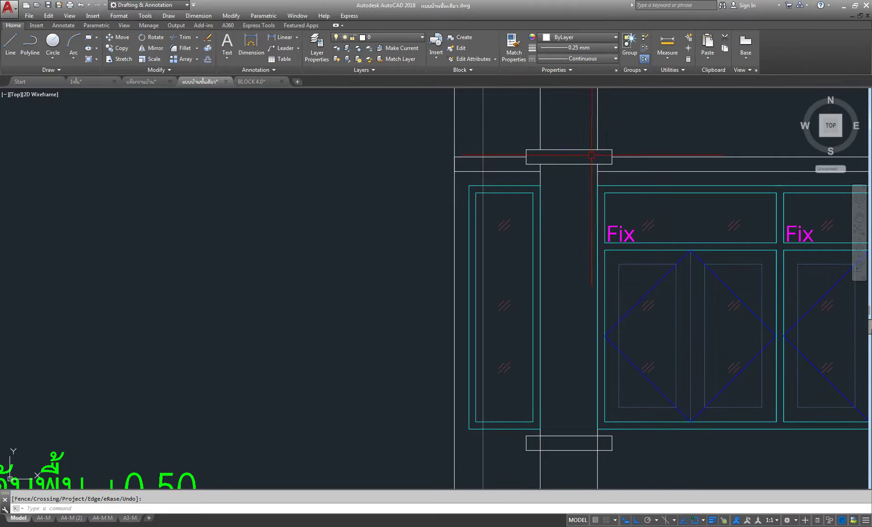
# Step: Trim away the pillar lines inside the lower strip
pyautogui.click(182, 37)
pyautogui.press('Return')
pyautogui.scroll(-3, 509, 359)
pyautogui.scroll(5, 499, 350)
pyautogui.scroll(3, 551, 321)
pyautogui.click(626, 302)
pyautogui.click(422, 309)
pyautogui.rightClick(473, 222)
pyautogui.click(483, 226)
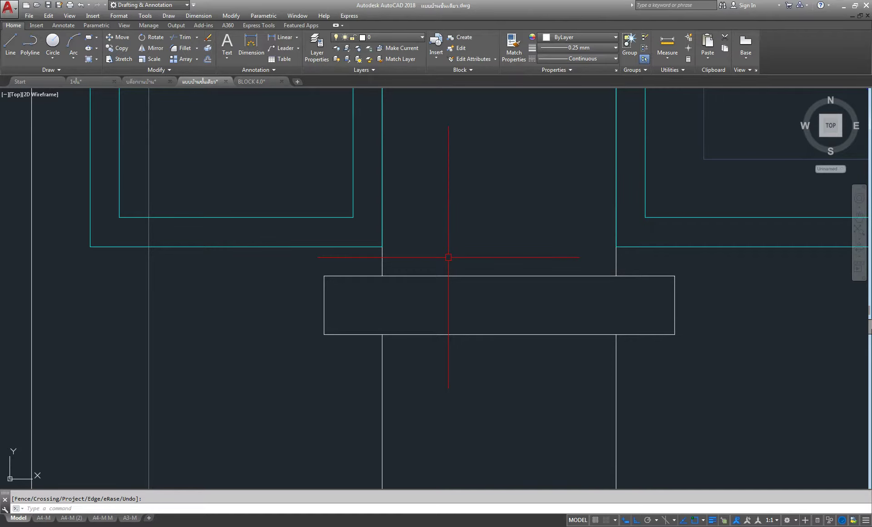
# Step: Return to the trimmed pillar and select its top and bottom strips
pyautogui.scroll(-2, 448, 257)
pyautogui.scroll(-2, 447, 255)
pyautogui.scroll(-2, 450, 245)
pyautogui.scroll(-1, 456, 230)
pyautogui.moveTo(456, 231); pyautogui.dragTo(615, 214, button='middle')
pyautogui.scroll(-5, 416, 218)
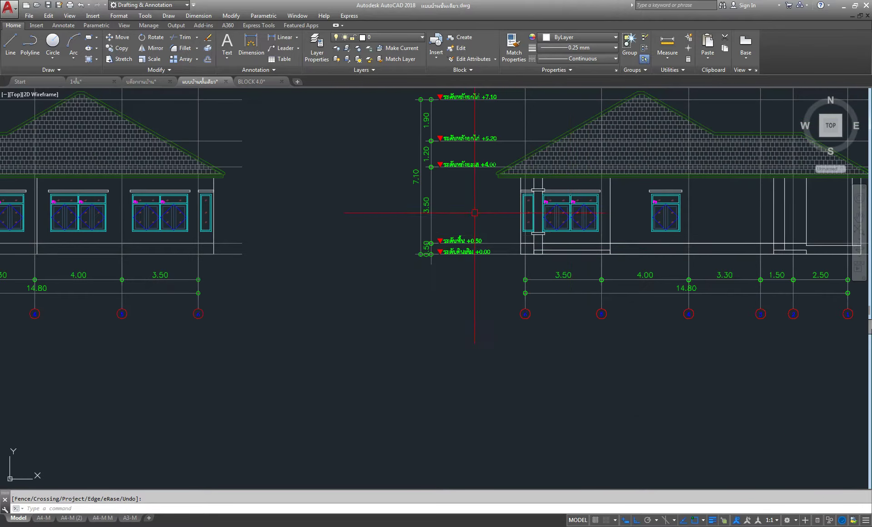
pyautogui.scroll(5, 561, 235)
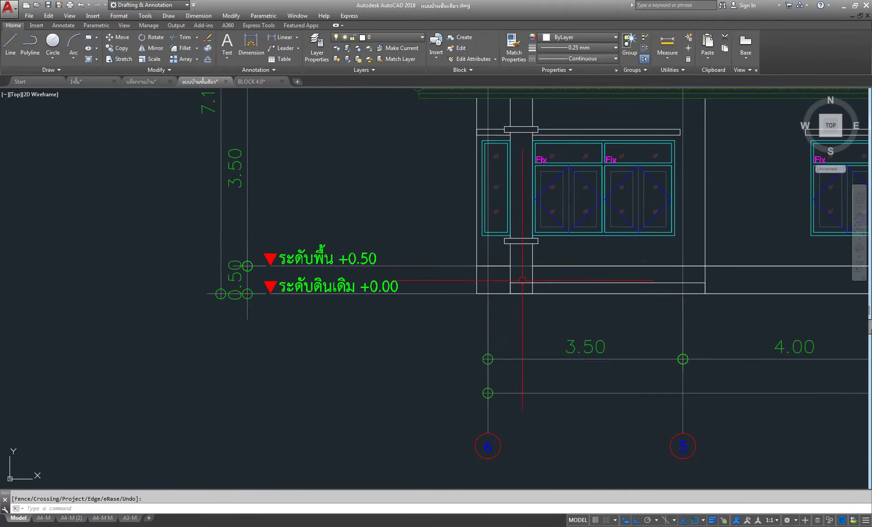
pyautogui.scroll(2, 522, 268)
pyautogui.scroll(-4, 513, 273)
pyautogui.moveTo(513, 273)
pyautogui.mouseDown(button='middle')
pyautogui.moveTo(580, 266)
pyautogui.moveTo(238, 314)
pyautogui.mouseUp(button='middle')
pyautogui.scroll(3, 272, 340)
pyautogui.scroll(-5, 273, 341)
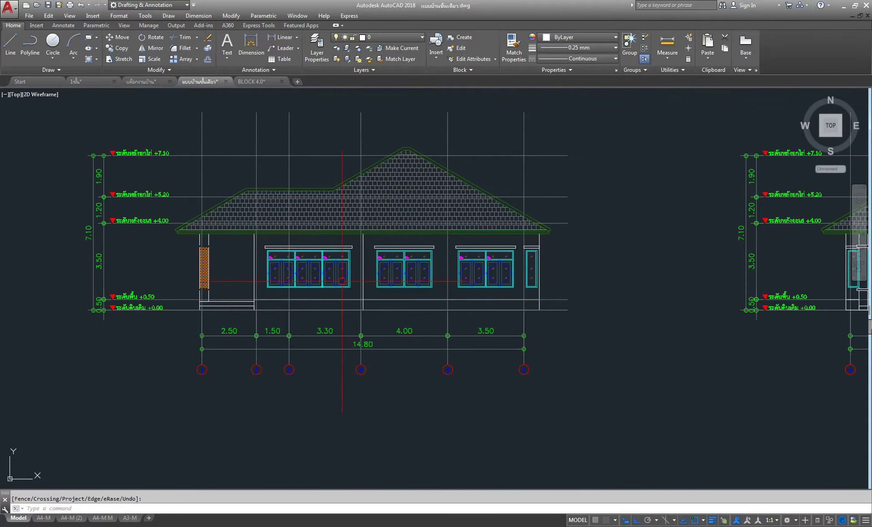
pyautogui.moveTo(545, 295); pyautogui.dragTo(254, 295, button='middle')
pyautogui.scroll(5, 633, 242)
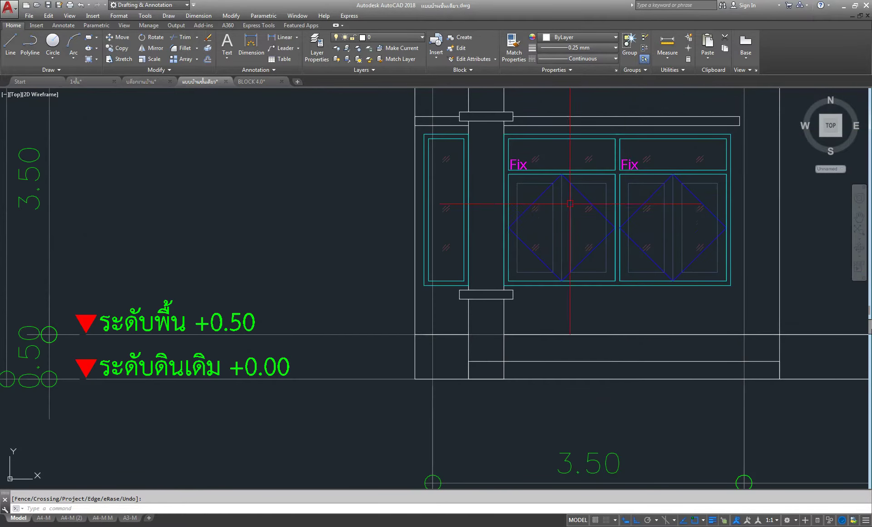
pyautogui.press('Escape')
pyautogui.click(461, 113)
pyautogui.click(463, 299)
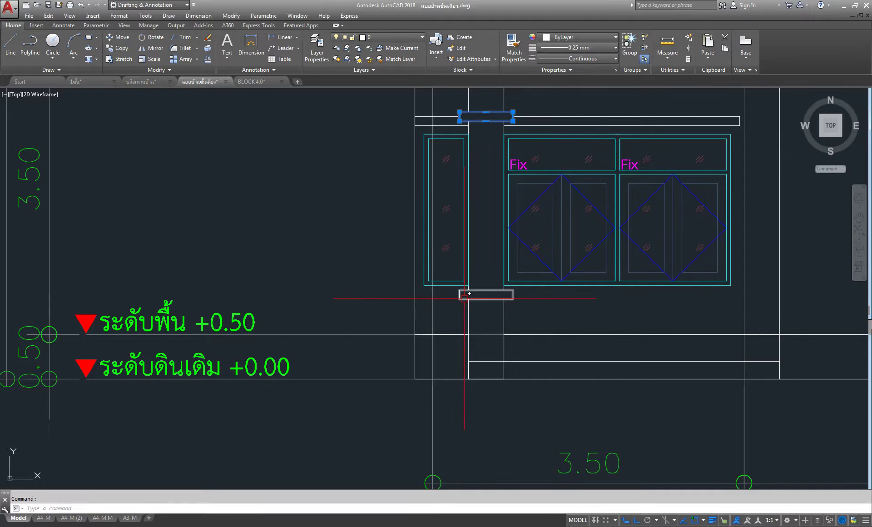
# Step: Copy both strips onto the first elevation's brick pillar
pyautogui.click(110, 50)
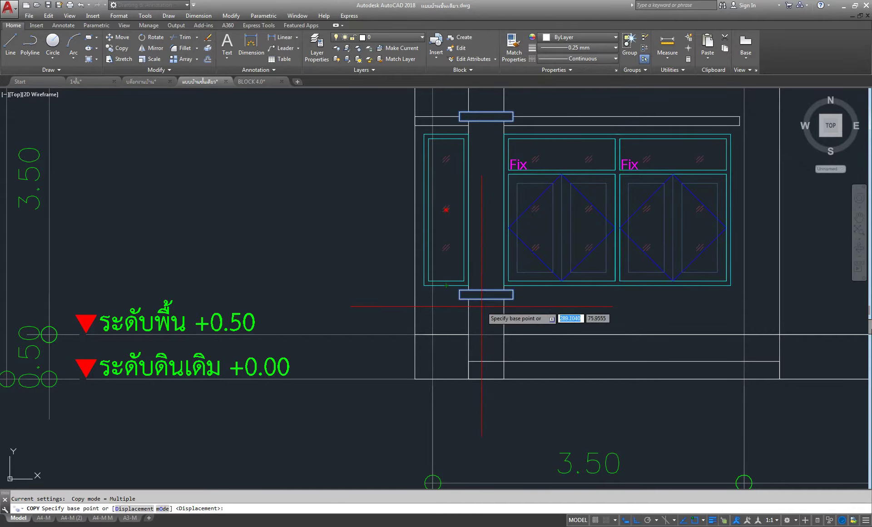
pyautogui.click(469, 300)
pyautogui.scroll(-5, 469, 300)
pyautogui.scroll(2, 609, 309)
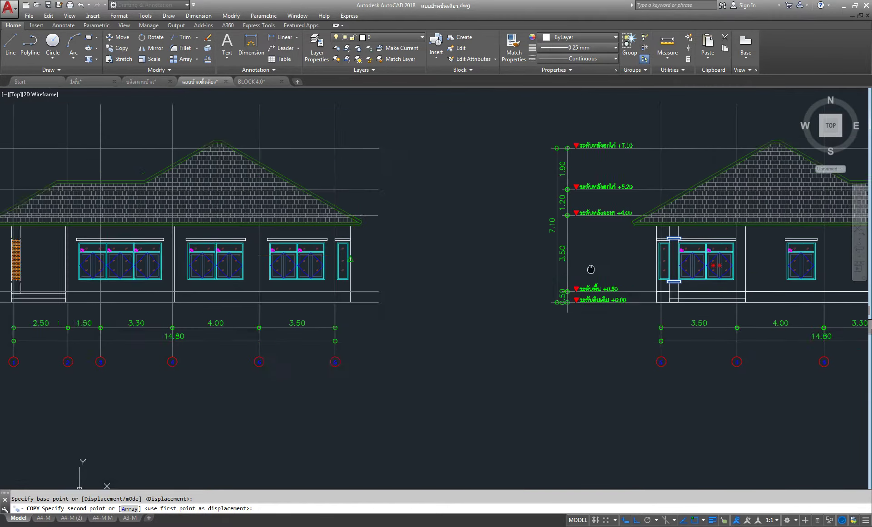
pyautogui.scroll(6, 547, 321)
pyautogui.click(278, 258)
pyautogui.rightClick(389, 175)
pyautogui.click(397, 182)
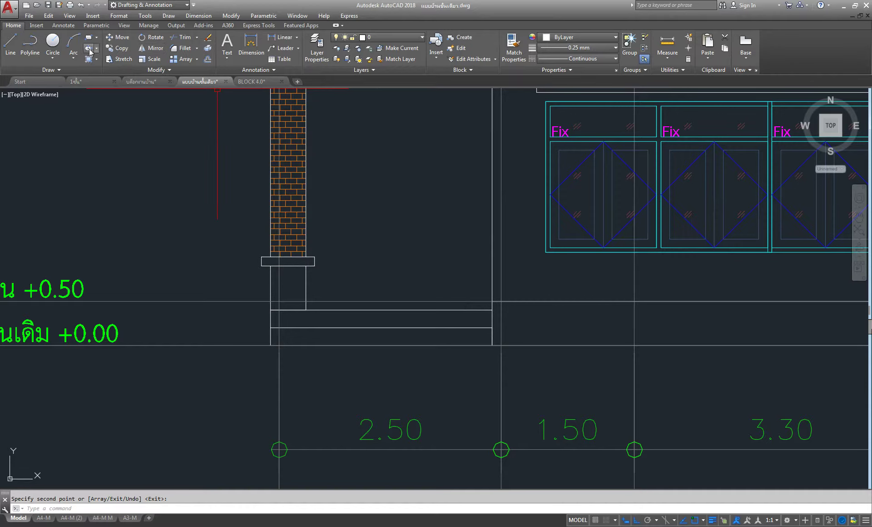
# Step: Fill the second pillar with brick hatch by matching the existing orange brick hatch
pyautogui.write('h')
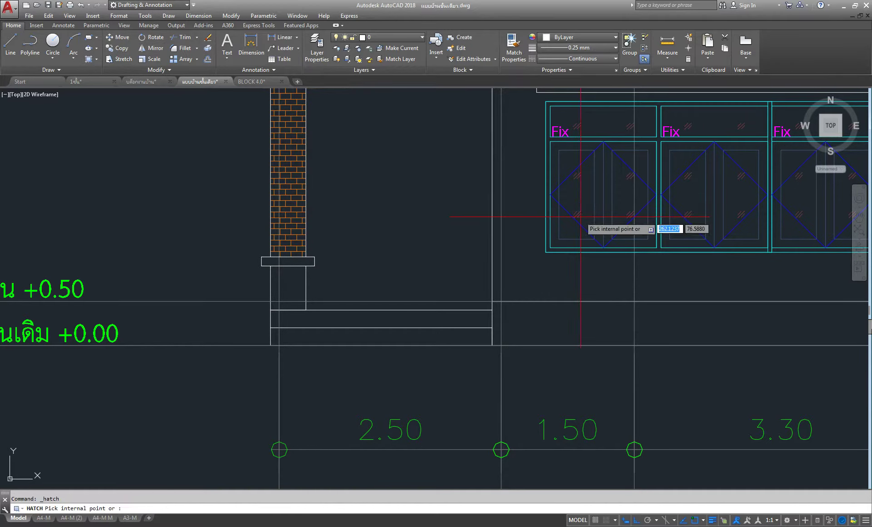
pyautogui.press('Return')
pyautogui.click(505, 44)
pyautogui.click(291, 161)
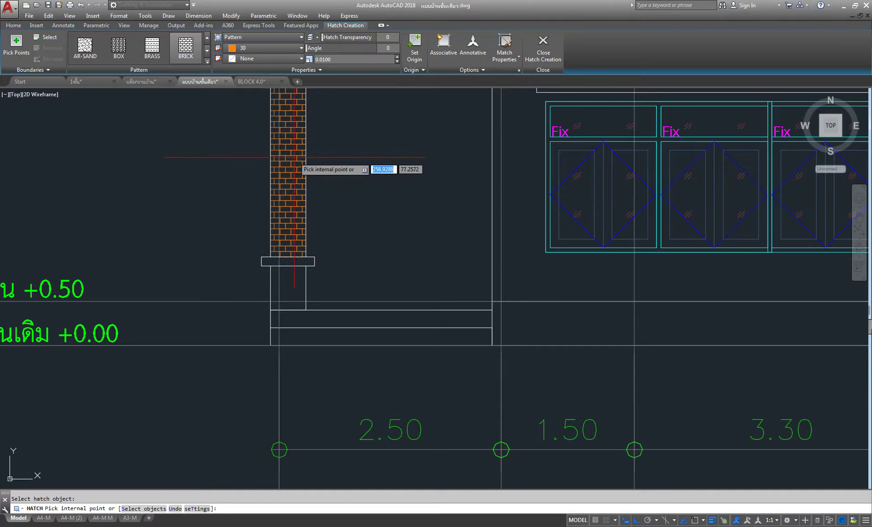
pyautogui.scroll(-5, 294, 157)
pyautogui.scroll(-3, 295, 157)
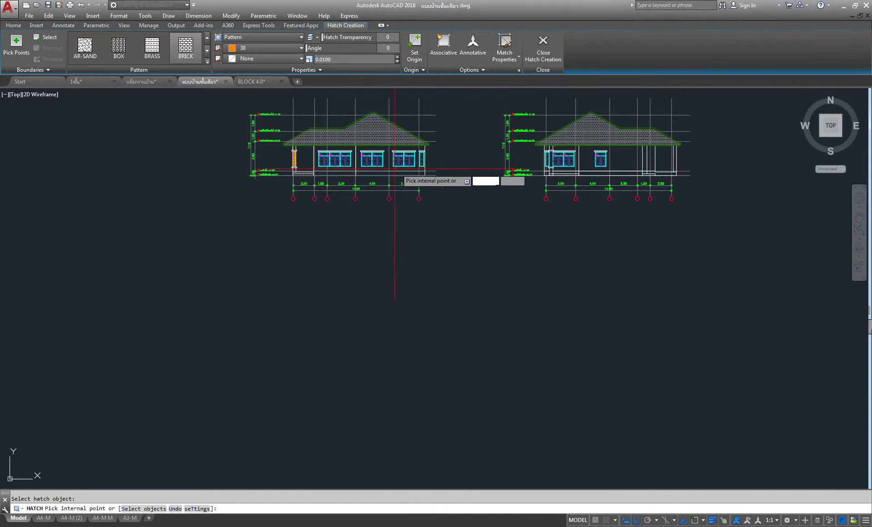
pyautogui.scroll(3, 653, 159)
pyautogui.scroll(4, 420, 156)
pyautogui.click(352, 154)
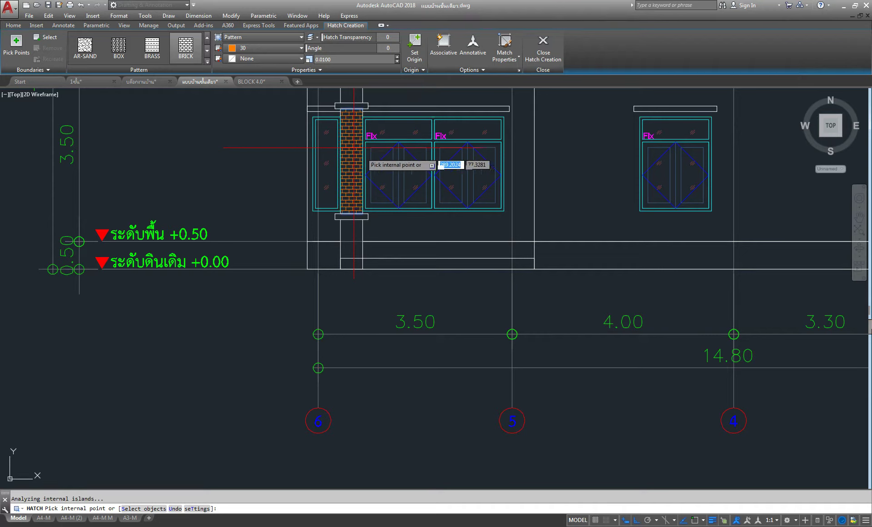
pyautogui.press('Return')
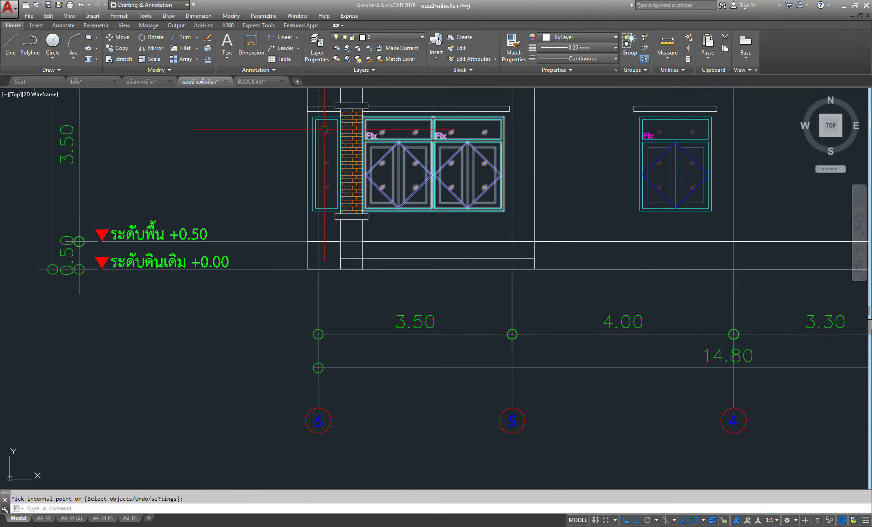
pyautogui.scroll(3, 345, 186)
pyautogui.scroll(1, 350, 182)
# Step: Select the brick pillar hatch with its top and bottom caps for copying
pyautogui.click(121, 50)
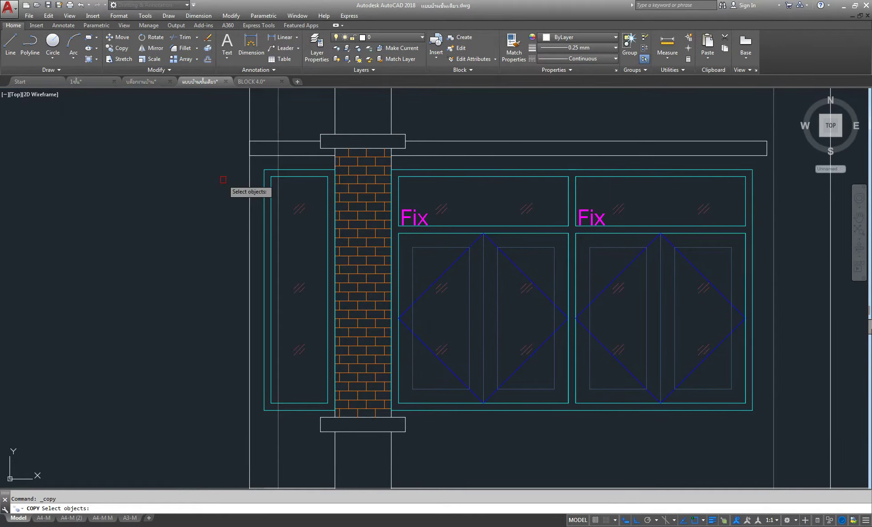
pyautogui.click(358, 229)
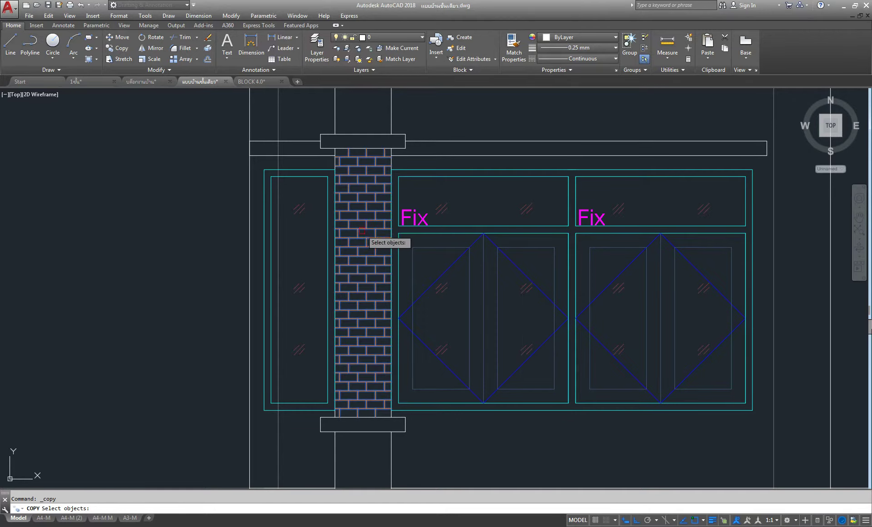
pyautogui.click(370, 135)
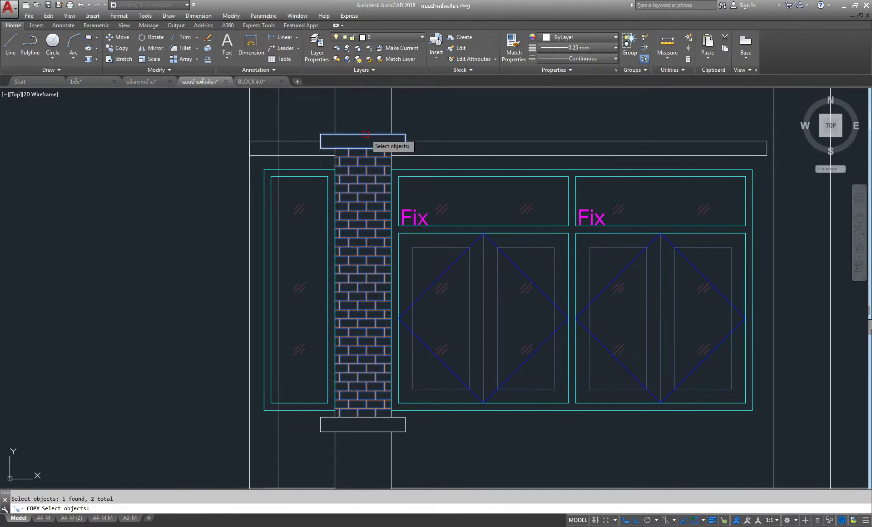
pyautogui.click(352, 431)
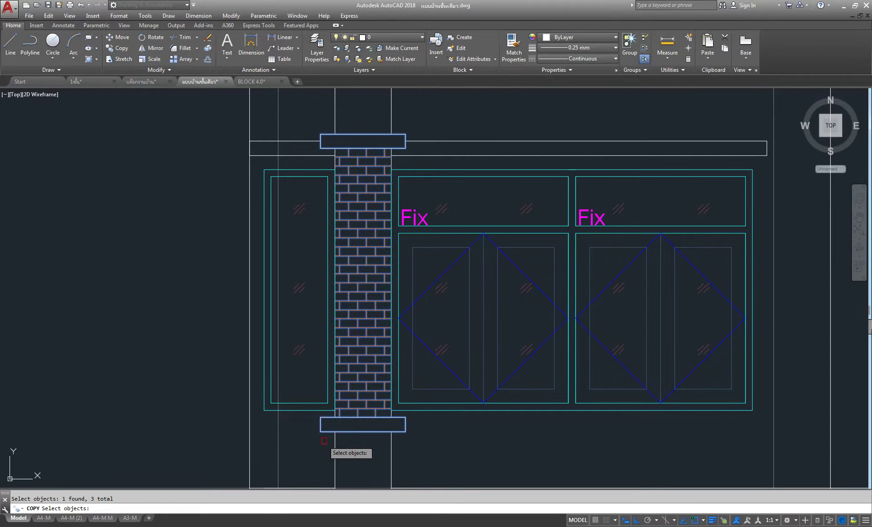
pyautogui.press('Return')
# Step: Place the pillar copy at the elevation's right-hand end, based on the bottom cap corner
pyautogui.scroll(4, 332, 479)
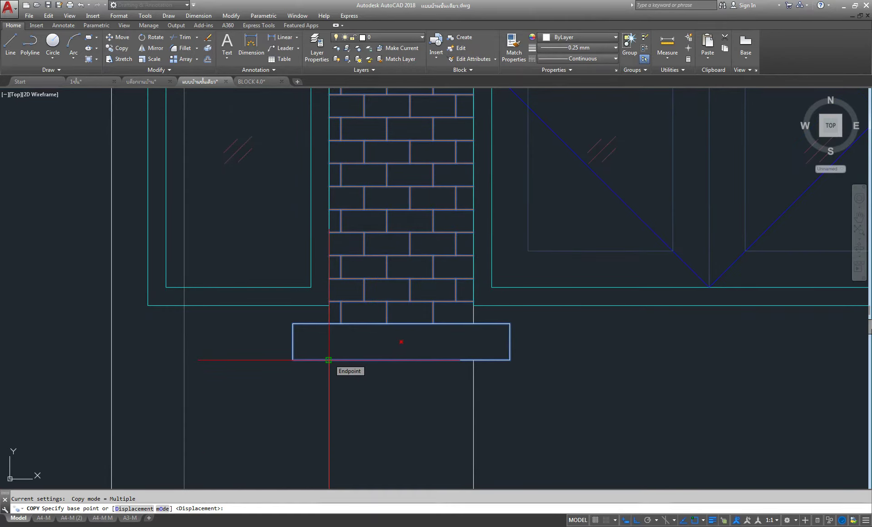
pyautogui.click(328, 360)
pyautogui.scroll(-6, 334, 353)
pyautogui.scroll(-5, 263, 324)
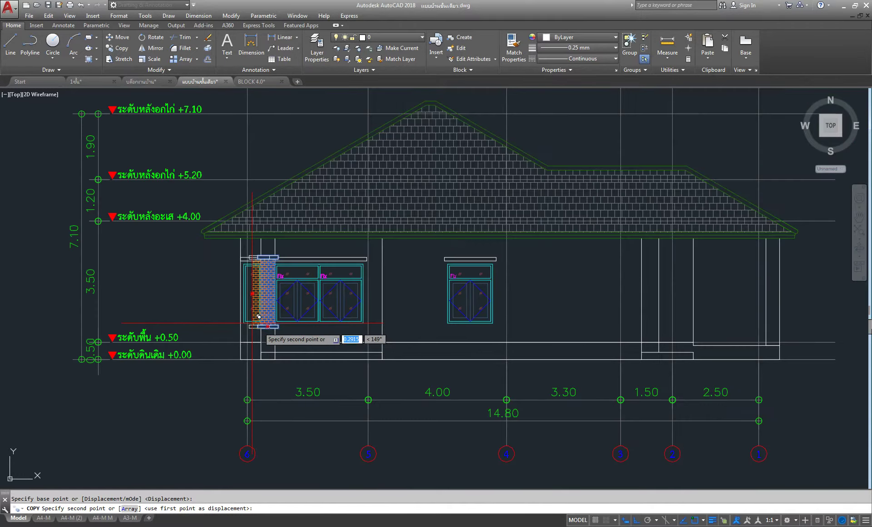
pyautogui.moveTo(465, 309); pyautogui.dragTo(329, 327, button='middle')
pyautogui.scroll(4, 588, 345)
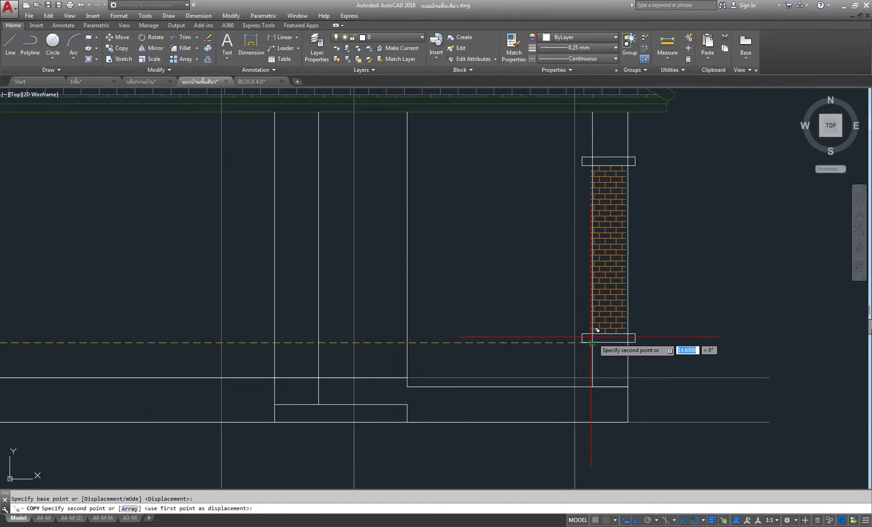
pyautogui.click(592, 343)
pyautogui.scroll(-4, 726, 268)
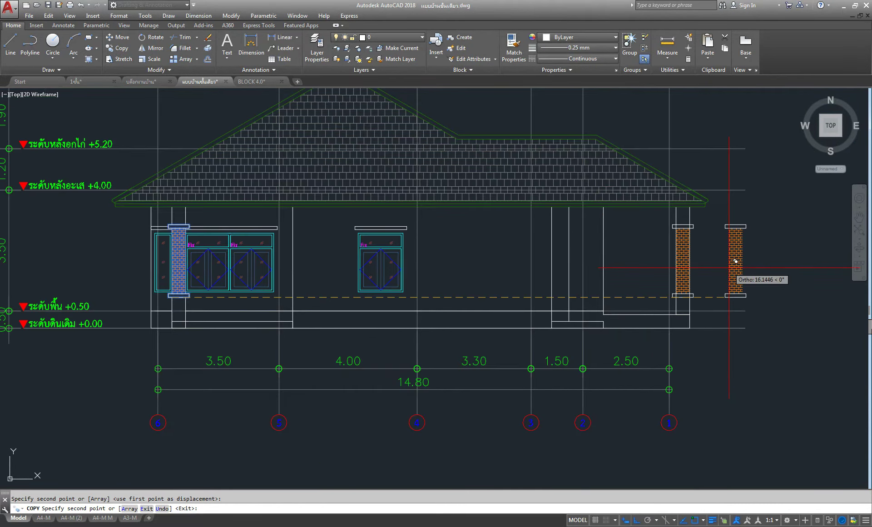
pyautogui.press('Escape')
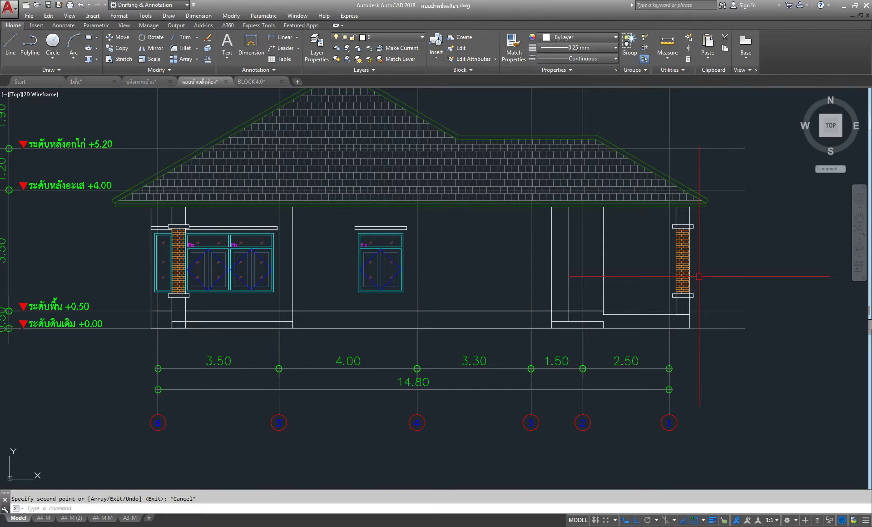
pyautogui.scroll(-4, 699, 276)
# Step: Zoom and pan to review both house elevations and the side elevation above them
pyautogui.scroll(4, 678, 227)
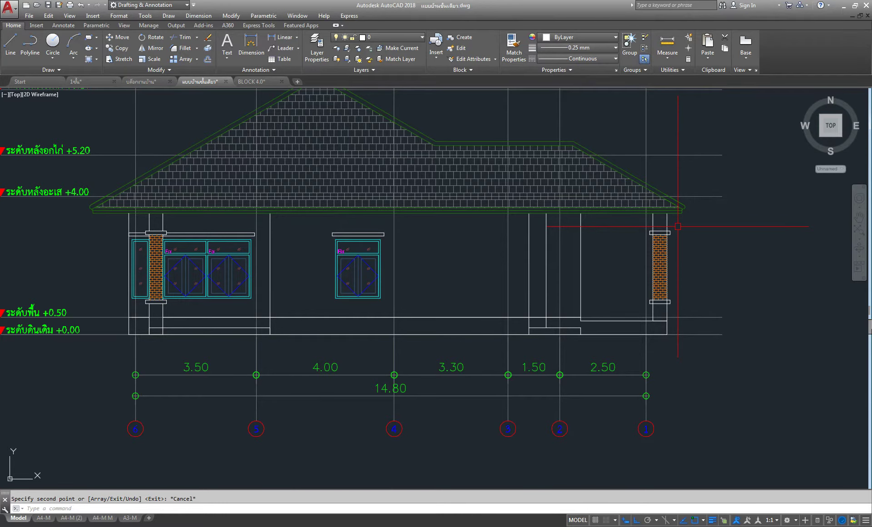
pyautogui.scroll(-5, 625, 181)
pyautogui.moveTo(431, 283)
pyautogui.mouseDown(button='middle')
pyautogui.moveTo(419, 286)
pyautogui.moveTo(419, 423)
pyautogui.mouseUp(button='middle')
pyautogui.scroll(2, 403, 321)
pyautogui.moveTo(403, 321); pyautogui.dragTo(403, 244, button='middle')
pyautogui.moveTo(519, 363); pyautogui.dragTo(522, 341, button='middle')
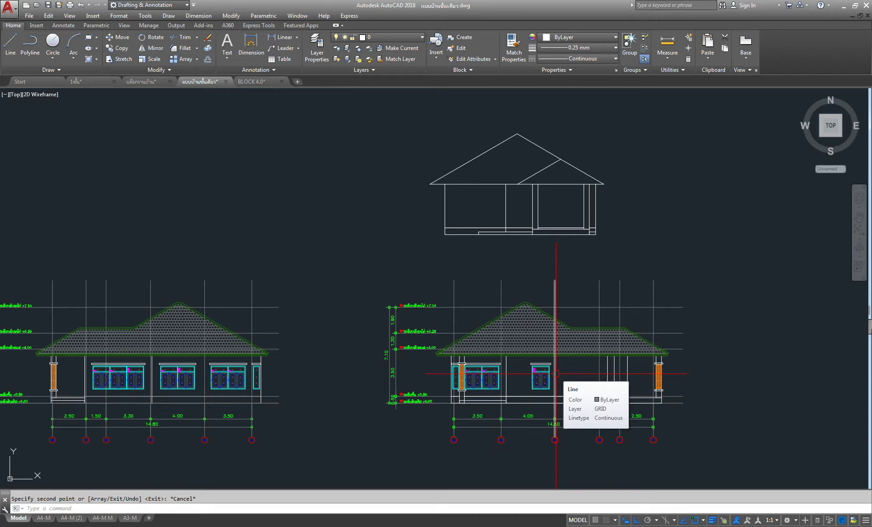
# Step: Pan over to the floor plan so its rooms and 14.80 overall width fill the view
pyautogui.scroll(2, 236, 352)
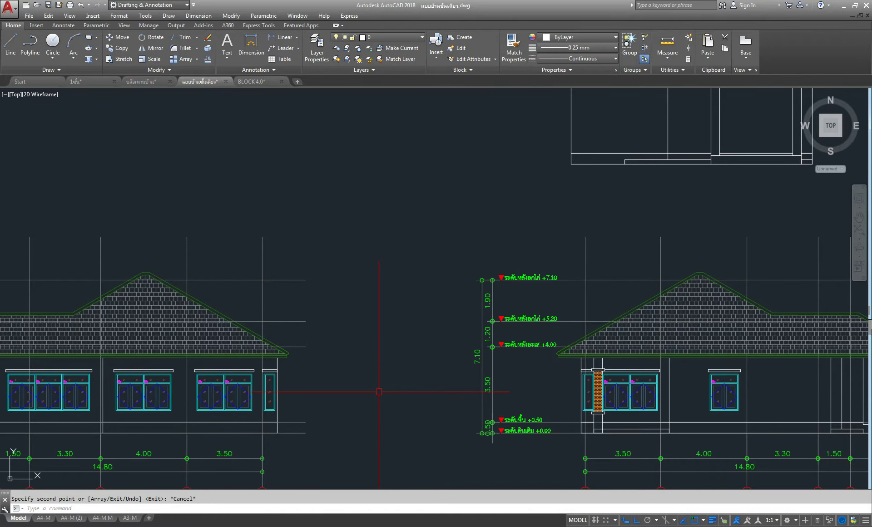
pyautogui.scroll(-3, 332, 340)
pyautogui.scroll(3, 295, 368)
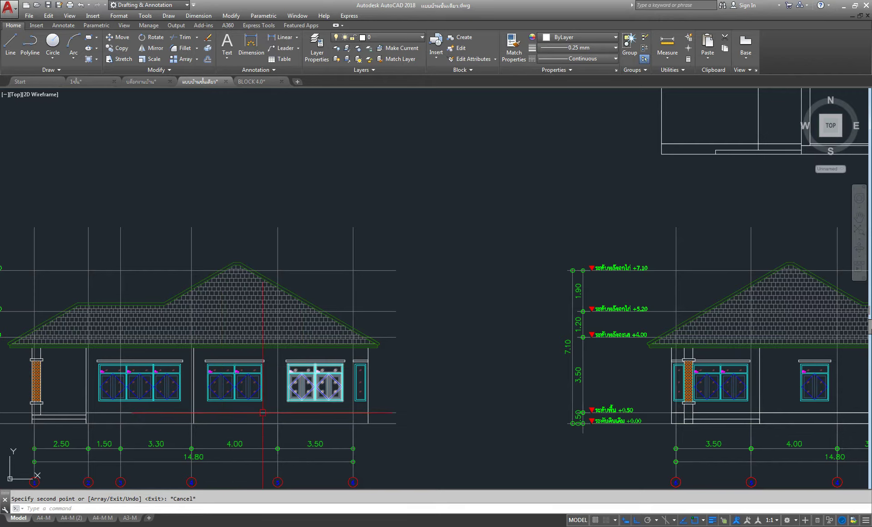
pyautogui.scroll(-4, 268, 392)
pyautogui.scroll(-4, 467, 282)
pyautogui.moveTo(466, 282); pyautogui.dragTo(516, 424, button='middle')
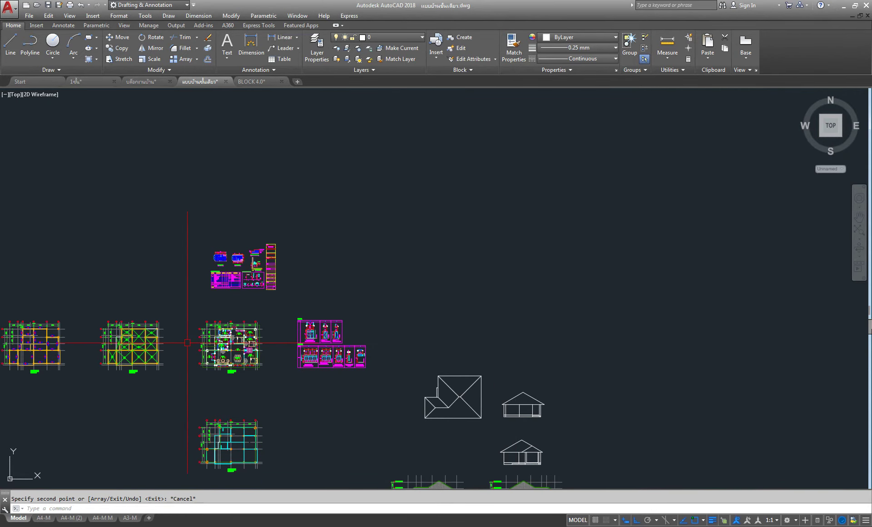
pyautogui.scroll(5, 209, 345)
pyautogui.scroll(2, 337, 359)
pyautogui.scroll(1, 346, 336)
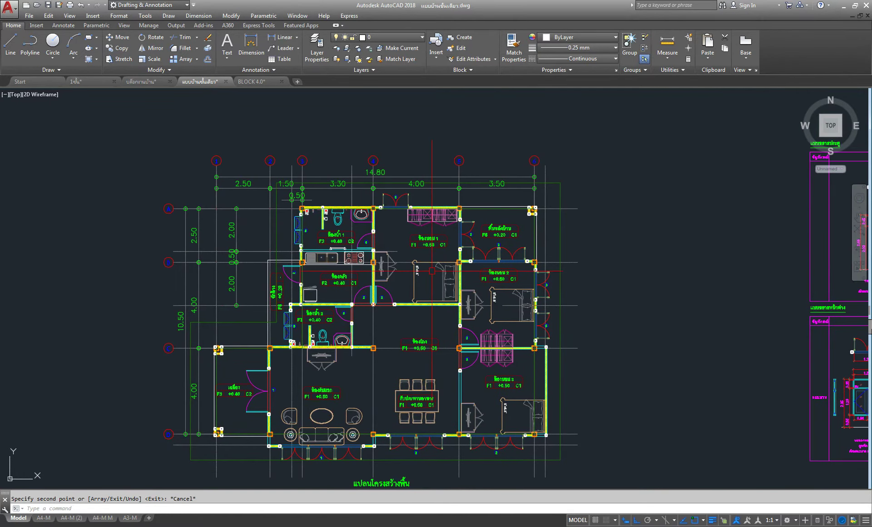
pyautogui.scroll(1, 432, 260)
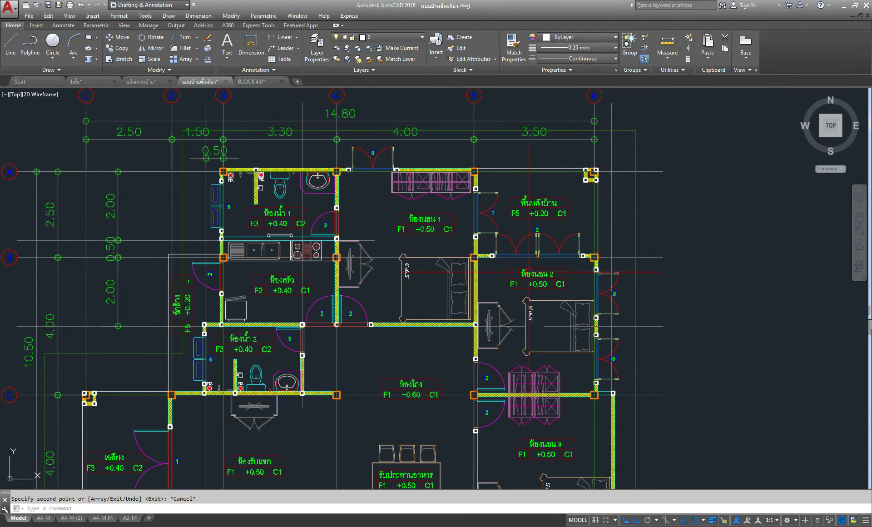
pyautogui.moveTo(603, 356); pyautogui.dragTo(555, 203, button='middle')
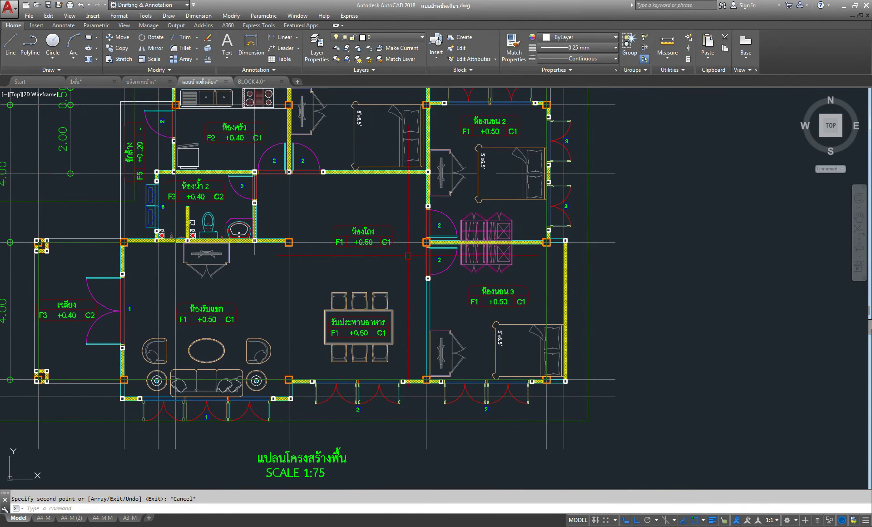
pyautogui.moveTo(265, 318); pyautogui.dragTo(310, 350, button='middle')
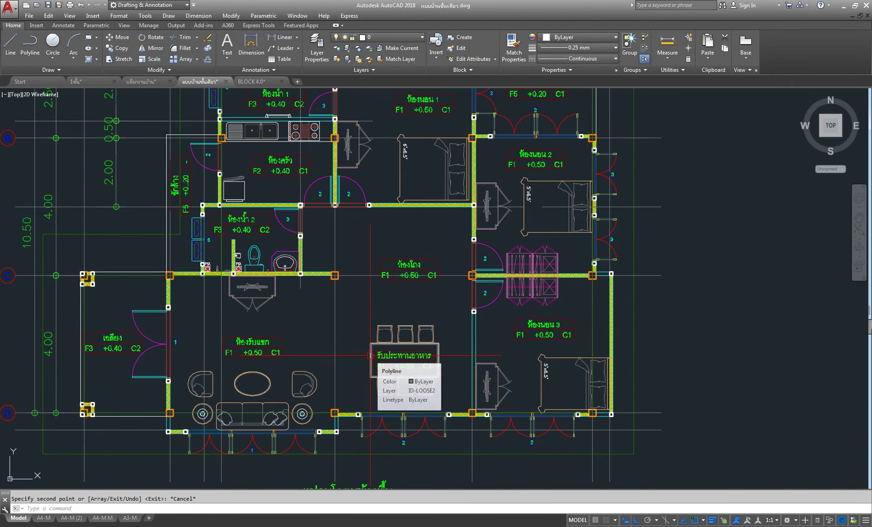
pyautogui.middleClick(448, 321)
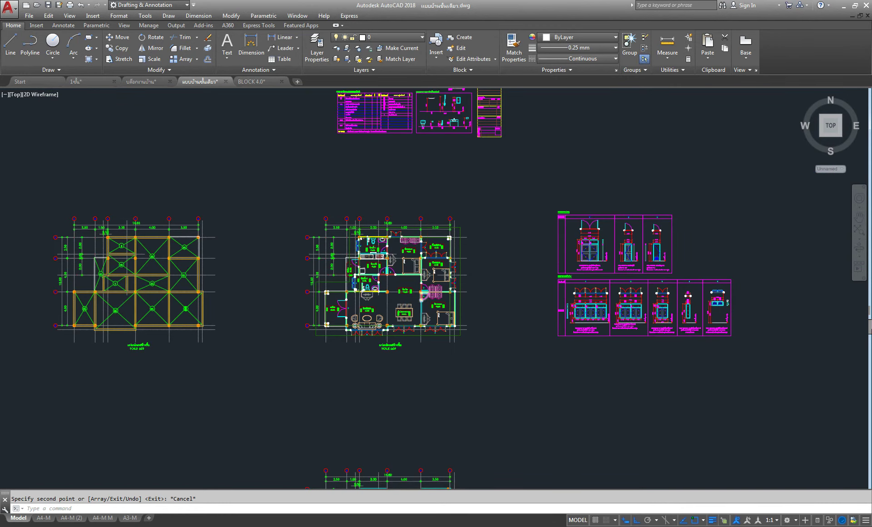
pyautogui.scroll(4, 448, 321)
pyautogui.scroll(1, 490, 223)
pyautogui.scroll(3, 532, 338)
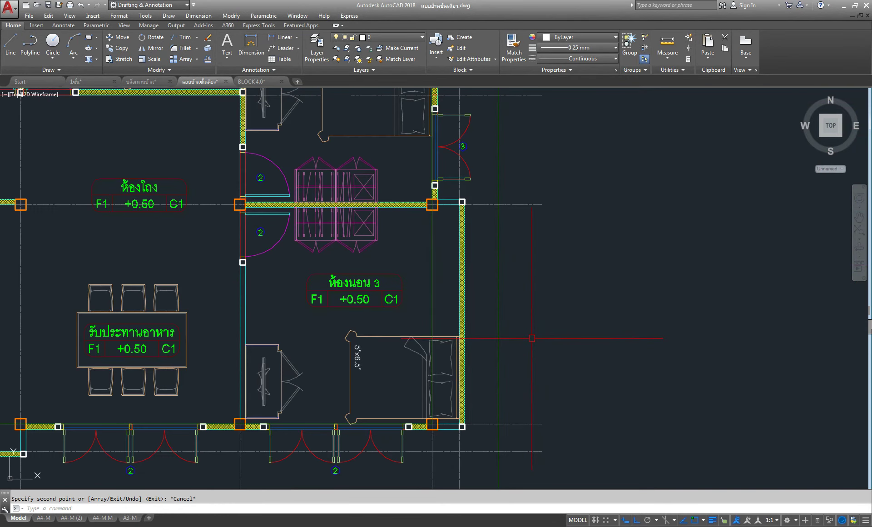
pyautogui.scroll(2, 472, 429)
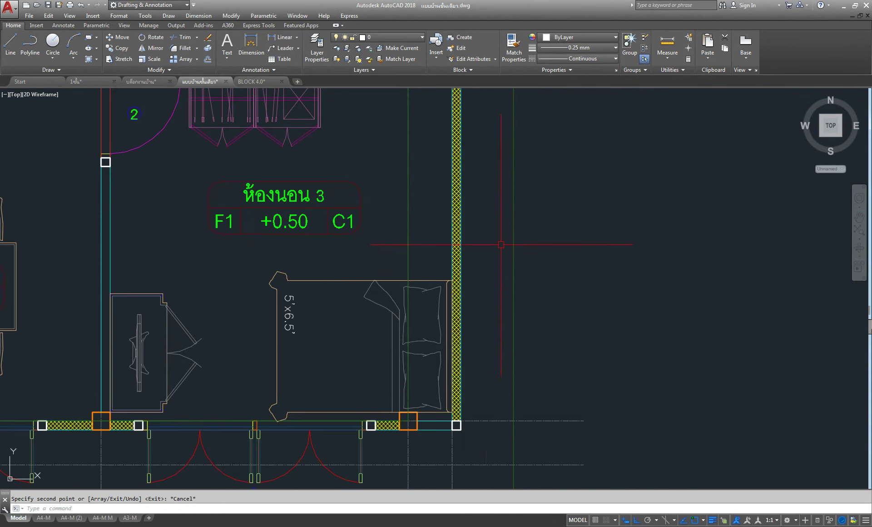
pyautogui.scroll(-2, 498, 257)
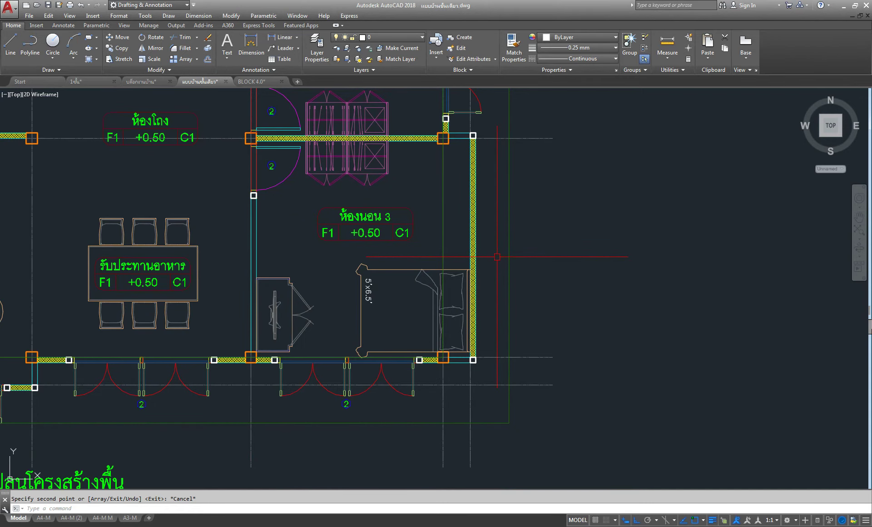
pyautogui.scroll(-2, 497, 256)
pyautogui.moveTo(471, 202); pyautogui.dragTo(453, 270, button='middle')
pyautogui.scroll(-1, 453, 270)
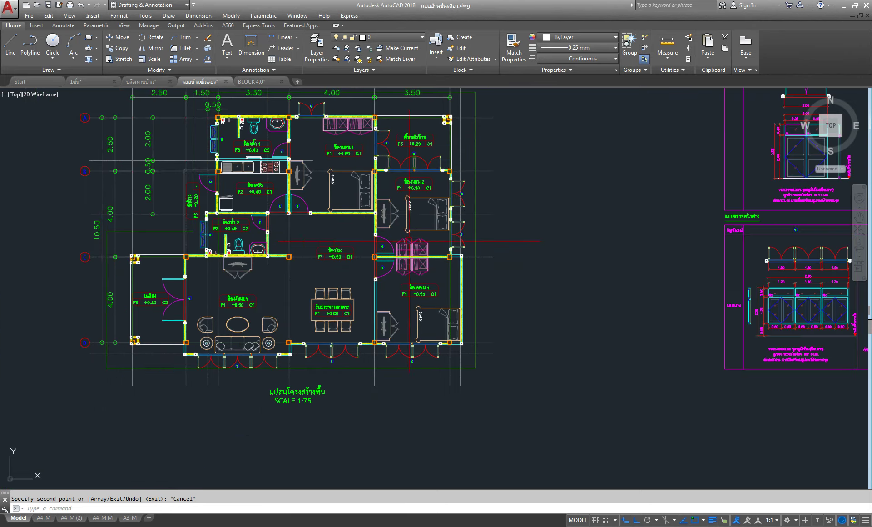
pyautogui.scroll(-1, 500, 333)
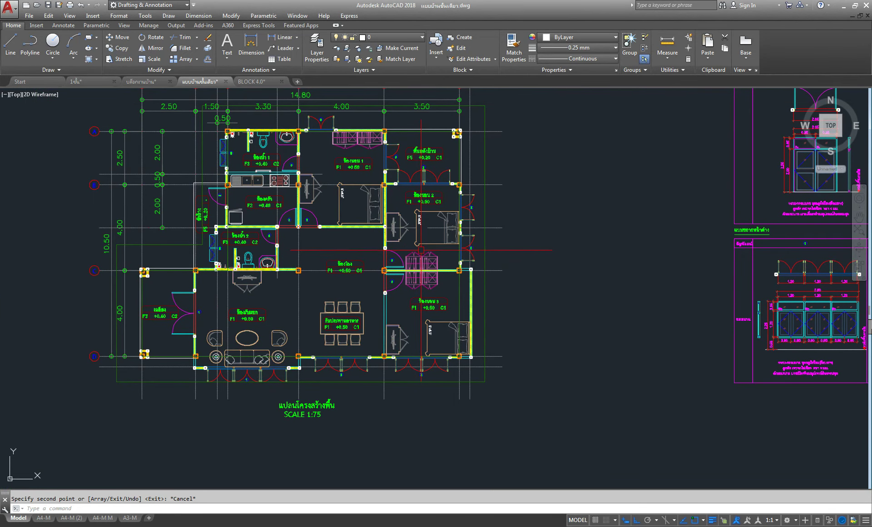
pyautogui.scroll(-2, 420, 202)
pyautogui.scroll(-2, 418, 199)
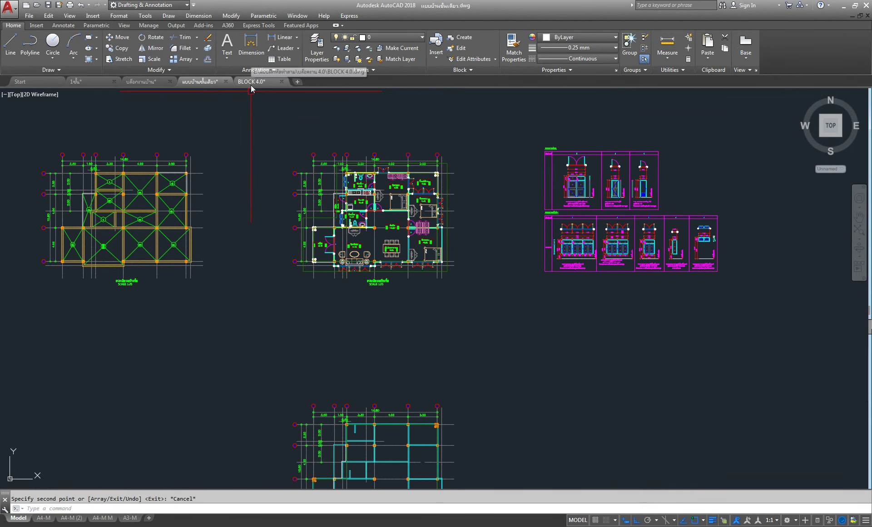
pyautogui.moveTo(252, 81)
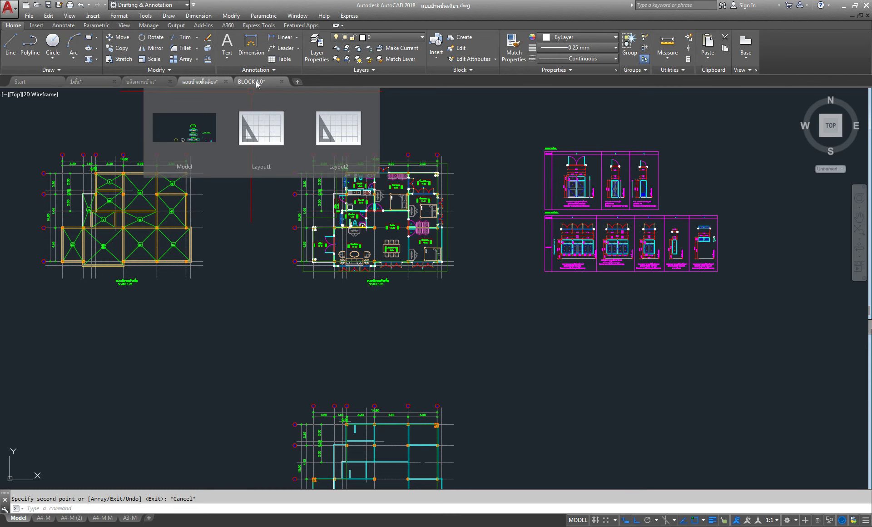
# Step: Pan back to the two house elevations with the roof plan and side outlines above
pyautogui.scroll(-3, 412, 186)
pyautogui.moveTo(473, 321); pyautogui.dragTo(472, 263, button='middle')
pyautogui.scroll(4, 564, 359)
pyautogui.scroll(2, 477, 302)
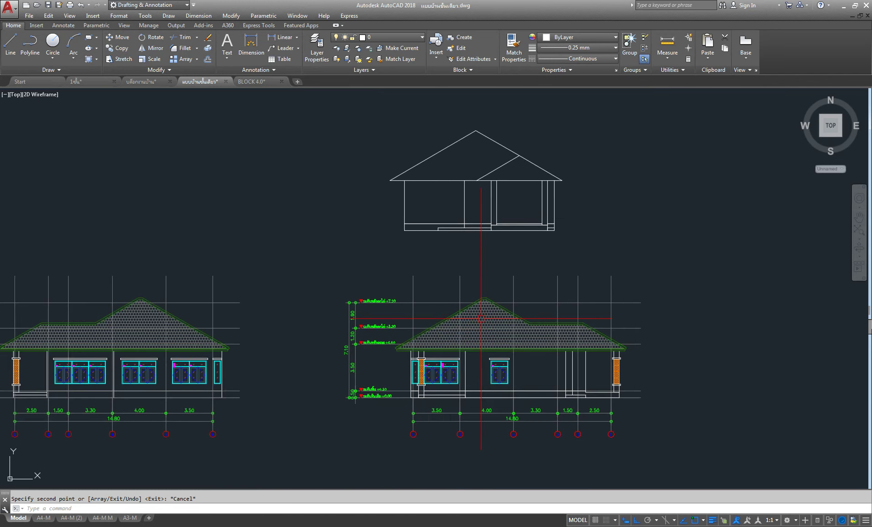
pyautogui.scroll(-2, 481, 318)
pyautogui.moveTo(481, 318); pyautogui.dragTo(502, 357, button='middle')
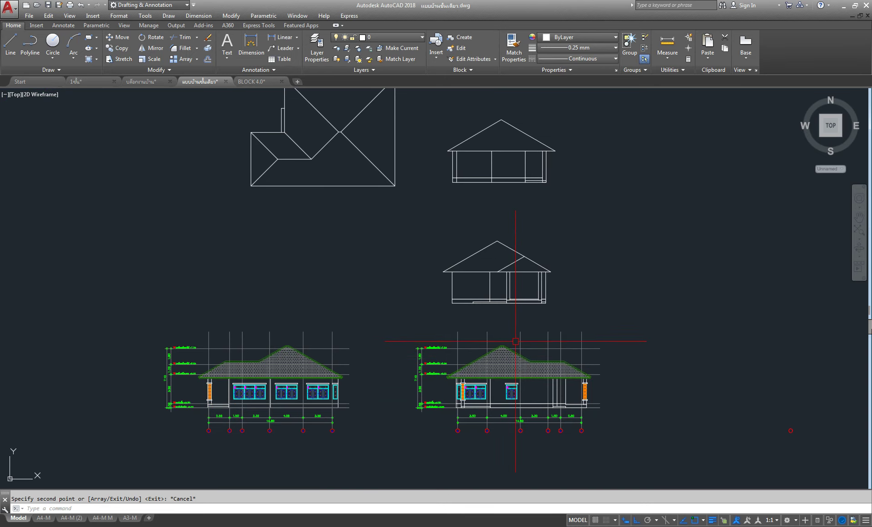